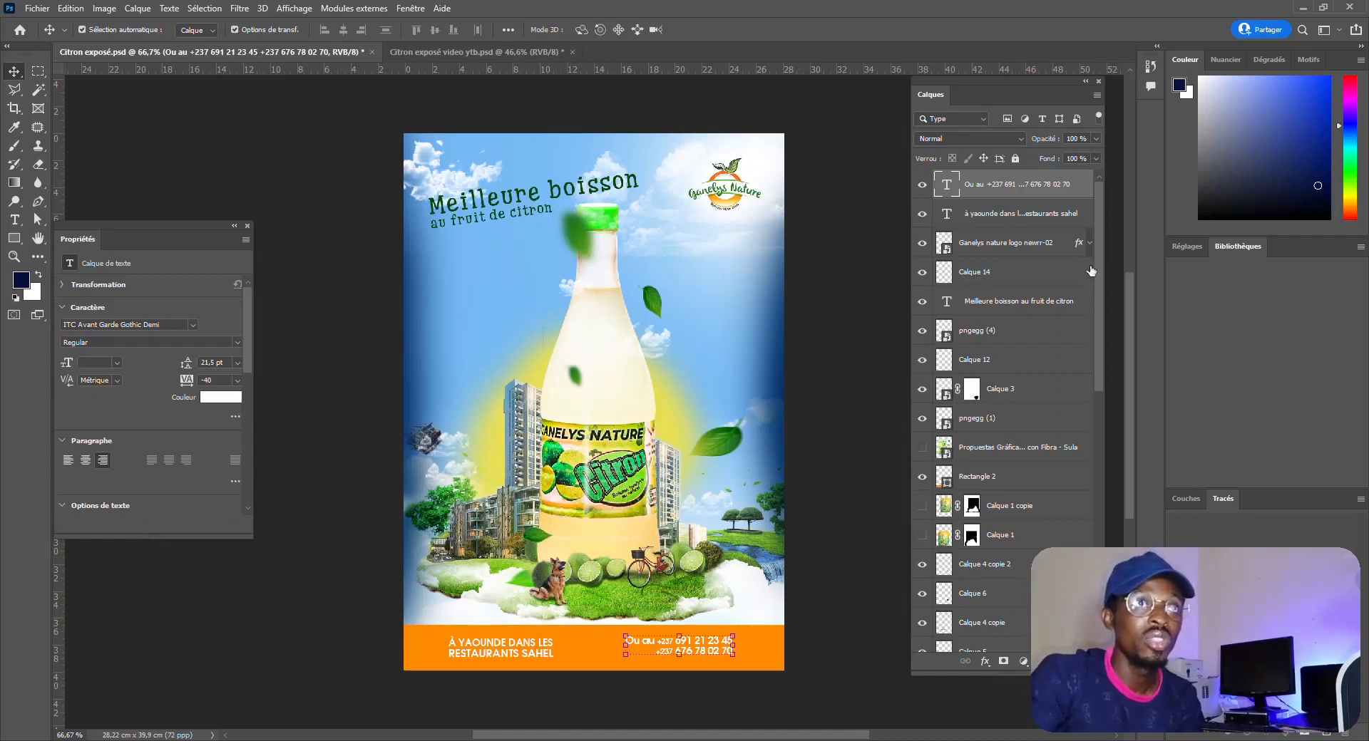
Step: Reposition the floating layers list slightly closer to the poster canvas
{"action": "left_click_drag", "start_coordinate": [1009, 80], "coordinate": [990, 87]}
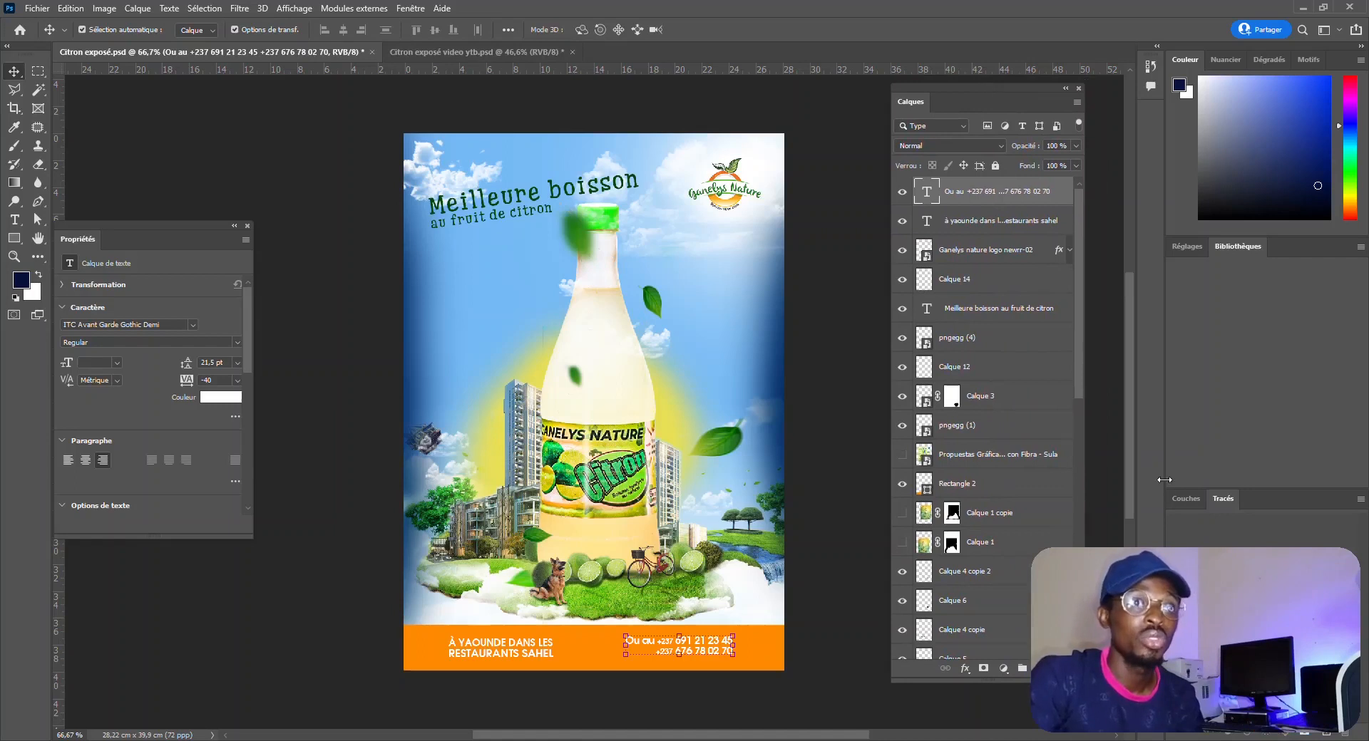
{"action": "left_click_drag", "start_coordinate": [1031, 564], "coordinate": [1106, 613]}
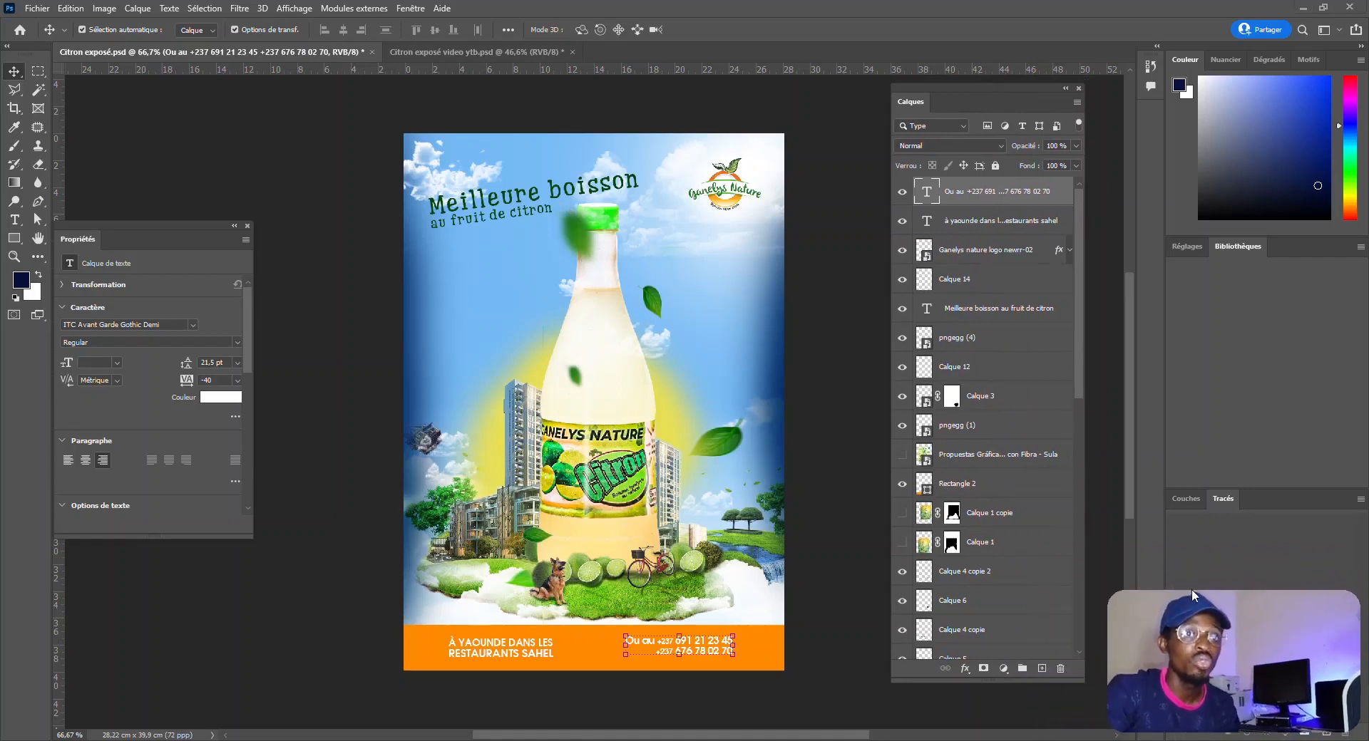
{"action": "left_click_drag", "start_coordinate": [1239, 611], "coordinate": [1232, 611]}
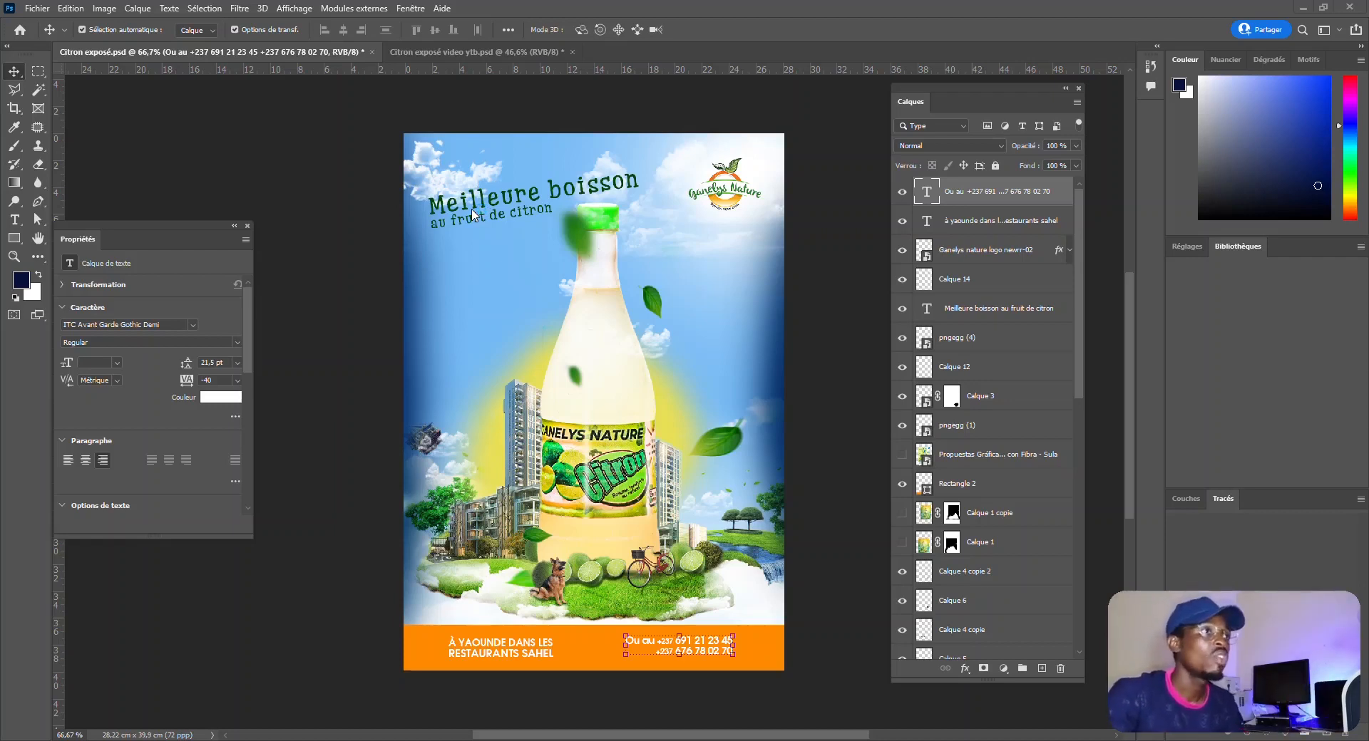
Step: Compare the finished poster Citron exposé.psd and its lowest layers with the working document Citron exposé video ytb.psd
{"action": "left_click", "coordinate": [429, 52]}
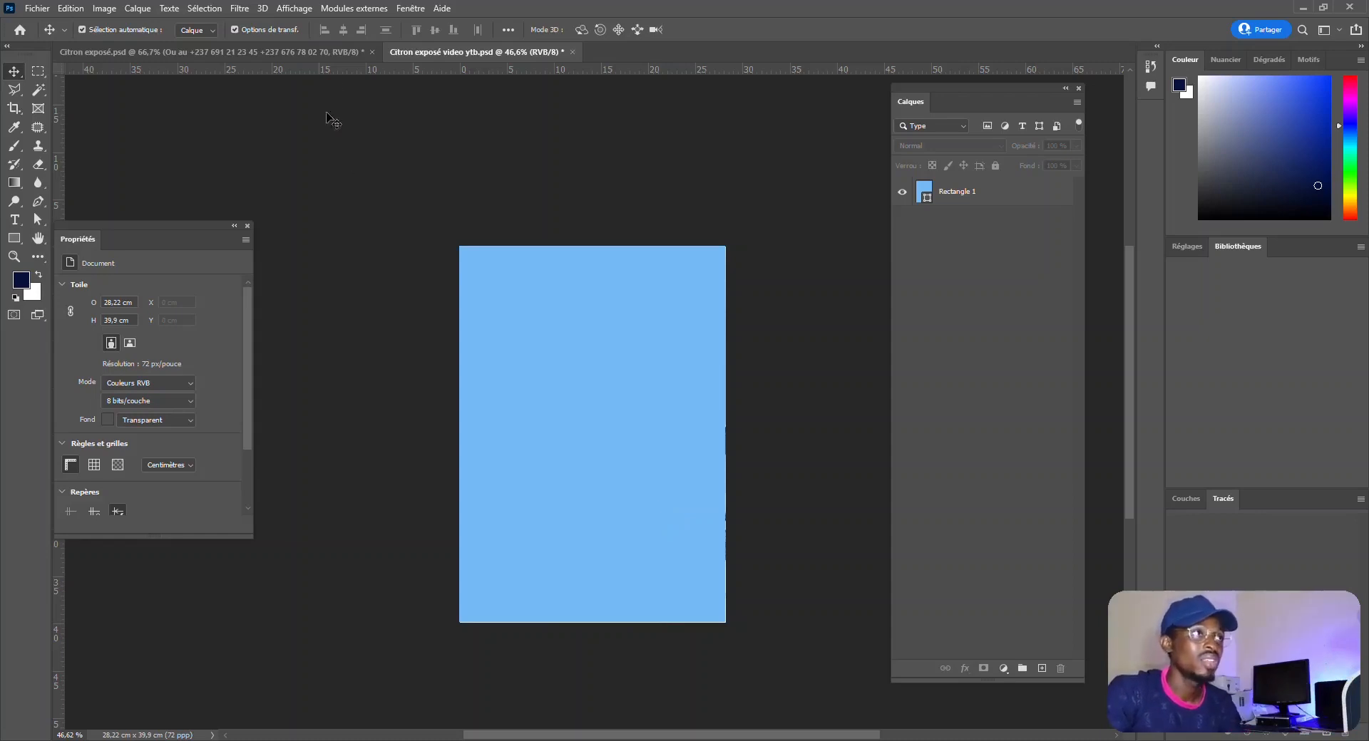
{"action": "left_click", "coordinate": [316, 55]}
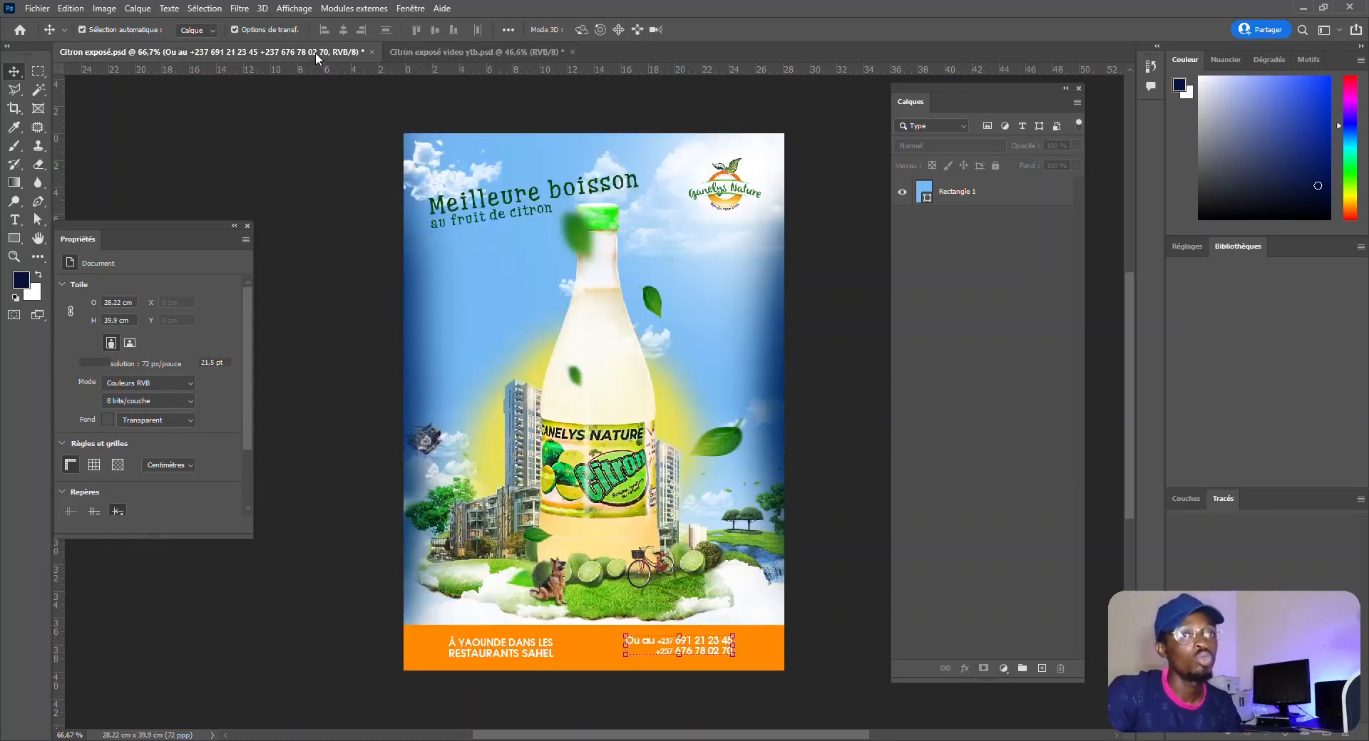
{"action": "left_click", "coordinate": [470, 55]}
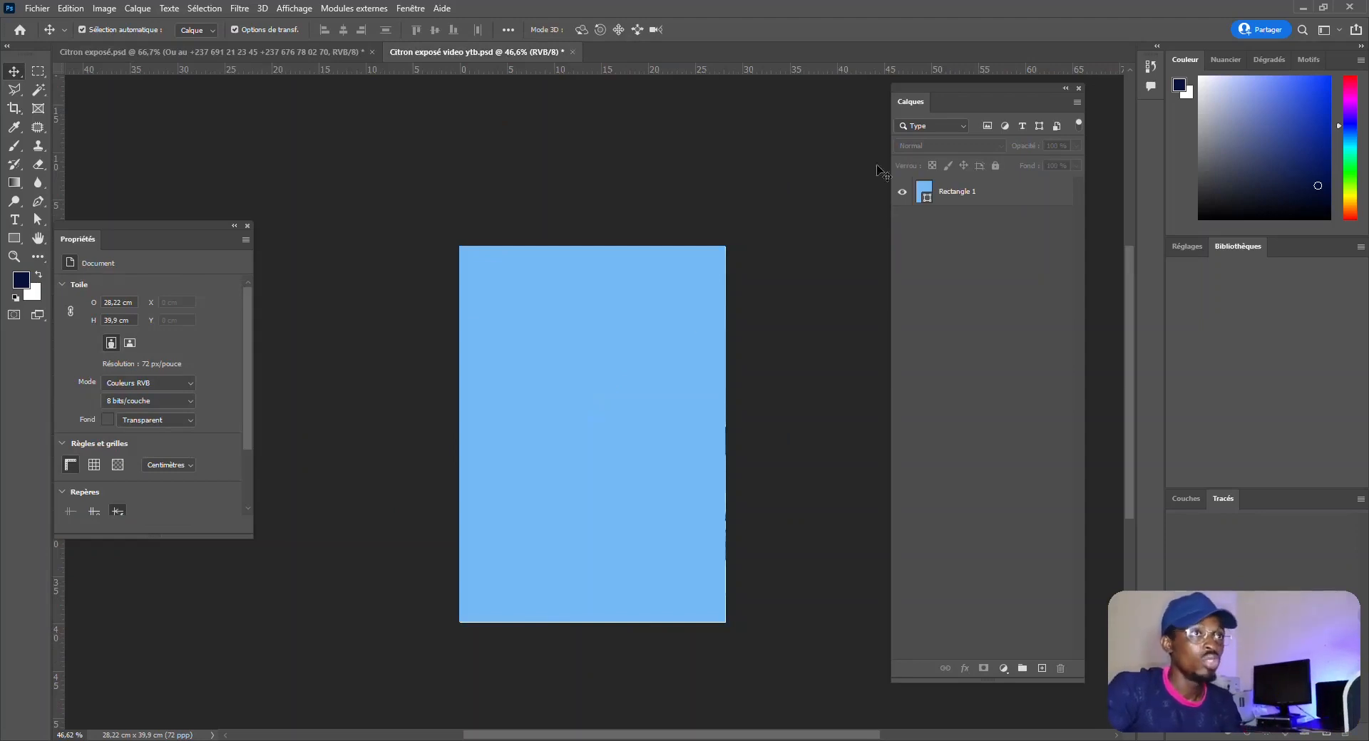
{"action": "left_click", "coordinate": [338, 52]}
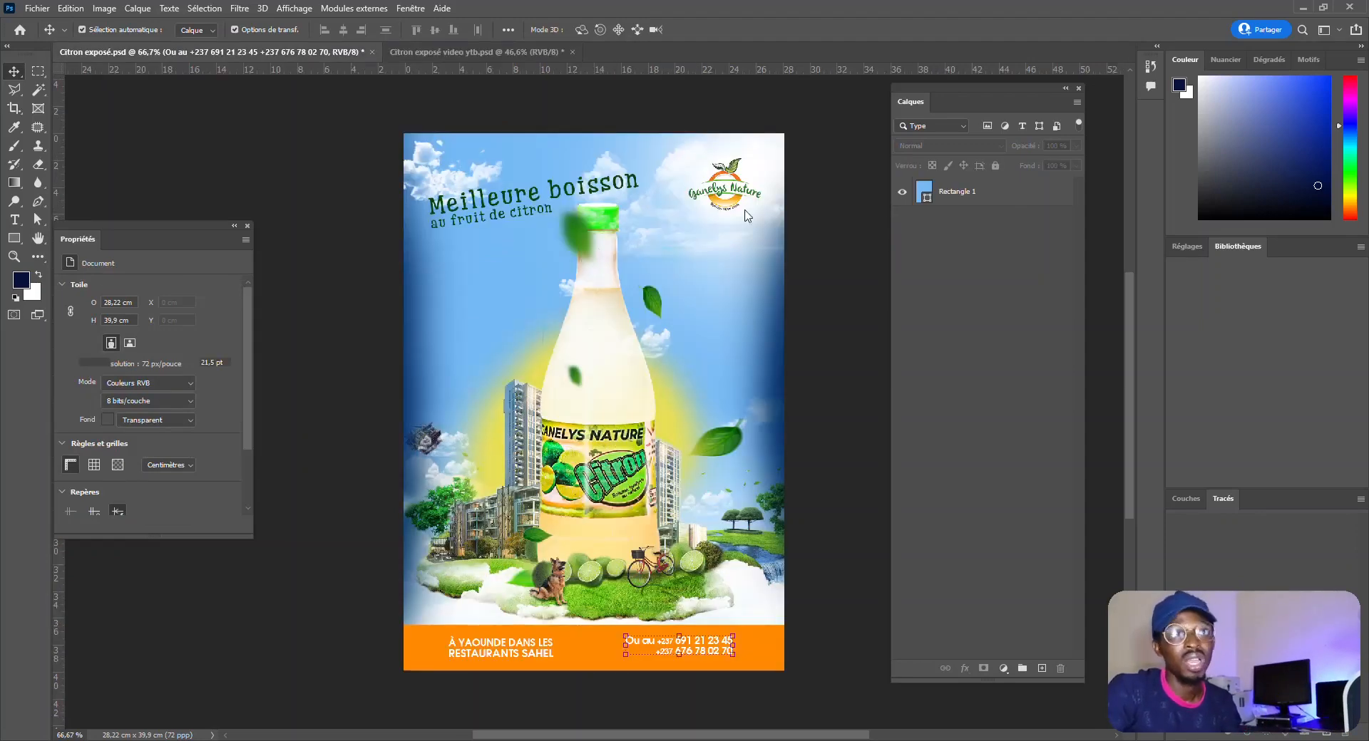
{"action": "left_click_drag", "start_coordinate": [1076, 242], "coordinate": [1073, 495]}
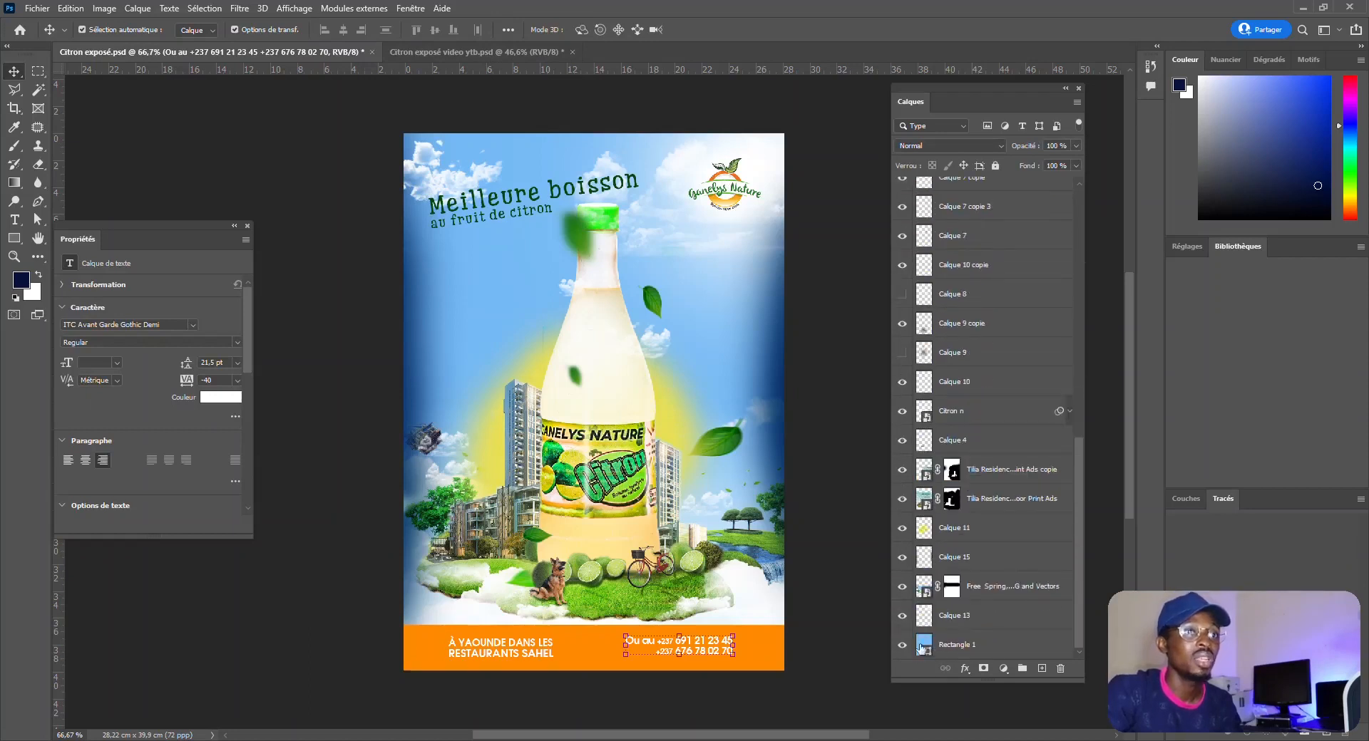
{"action": "left_click", "coordinate": [520, 52]}
{"action": "left_click", "coordinate": [661, 348]}
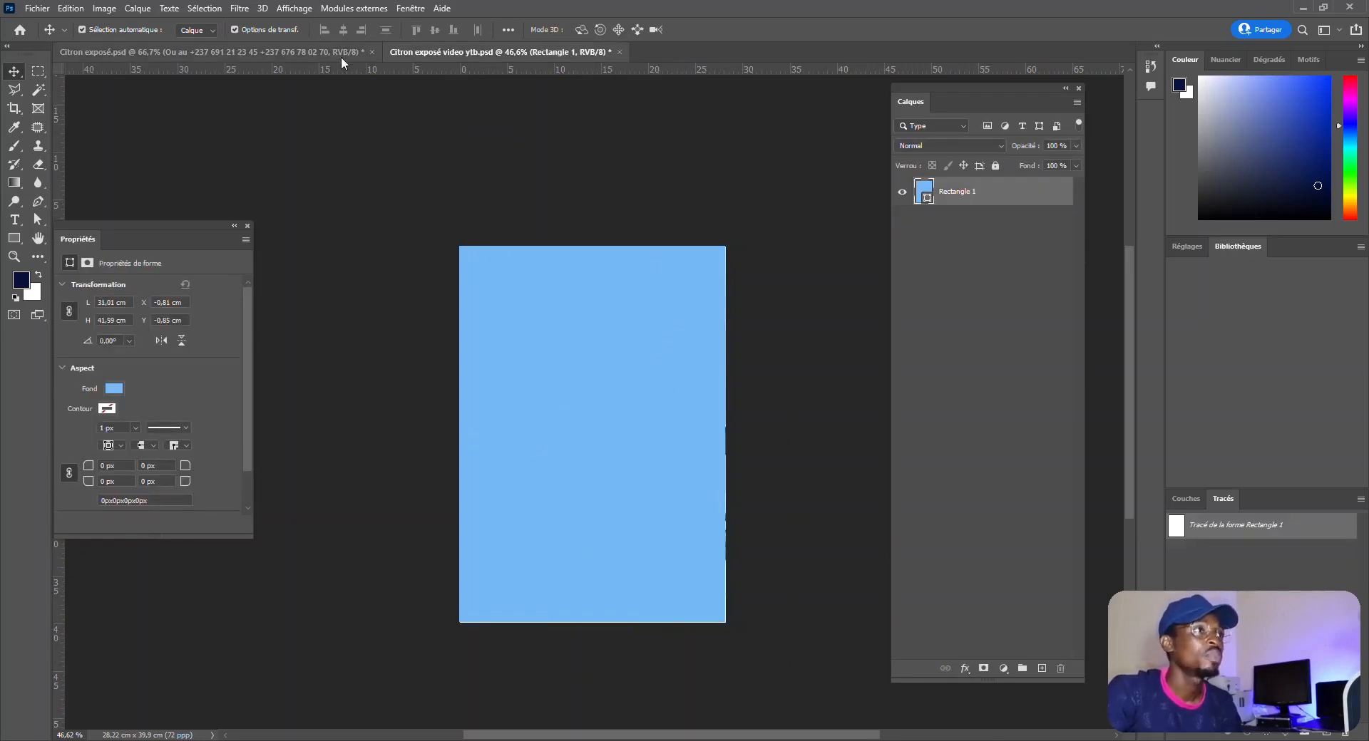
{"action": "left_click", "coordinate": [308, 53]}
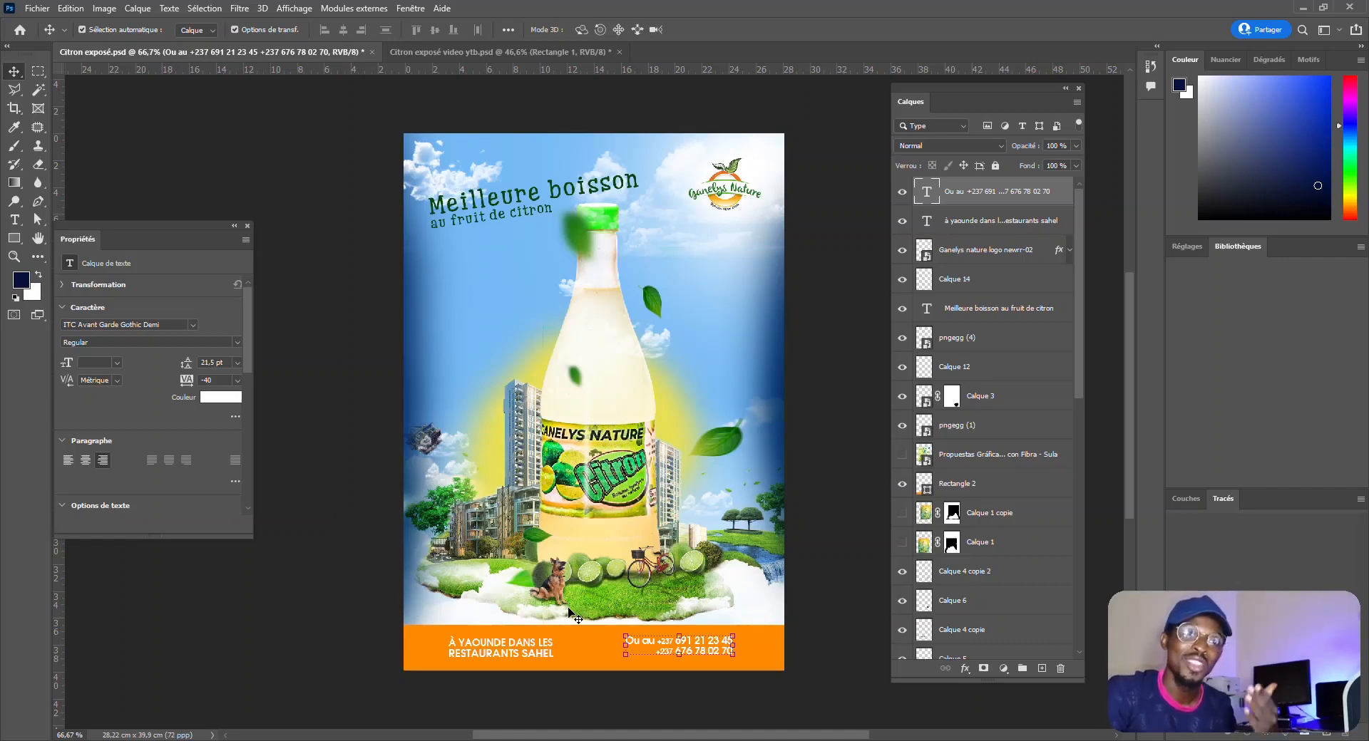
{"action": "left_click", "coordinate": [489, 51]}
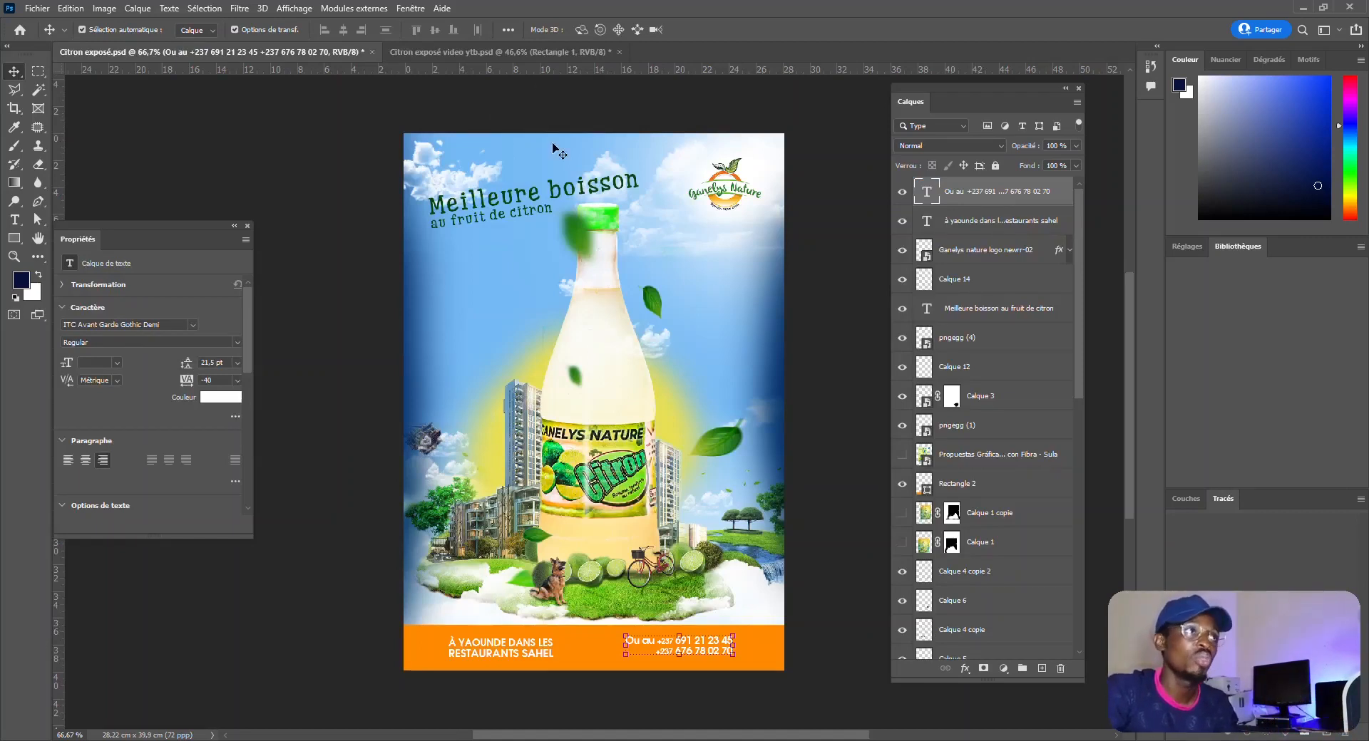
{"action": "left_click", "coordinate": [503, 53]}
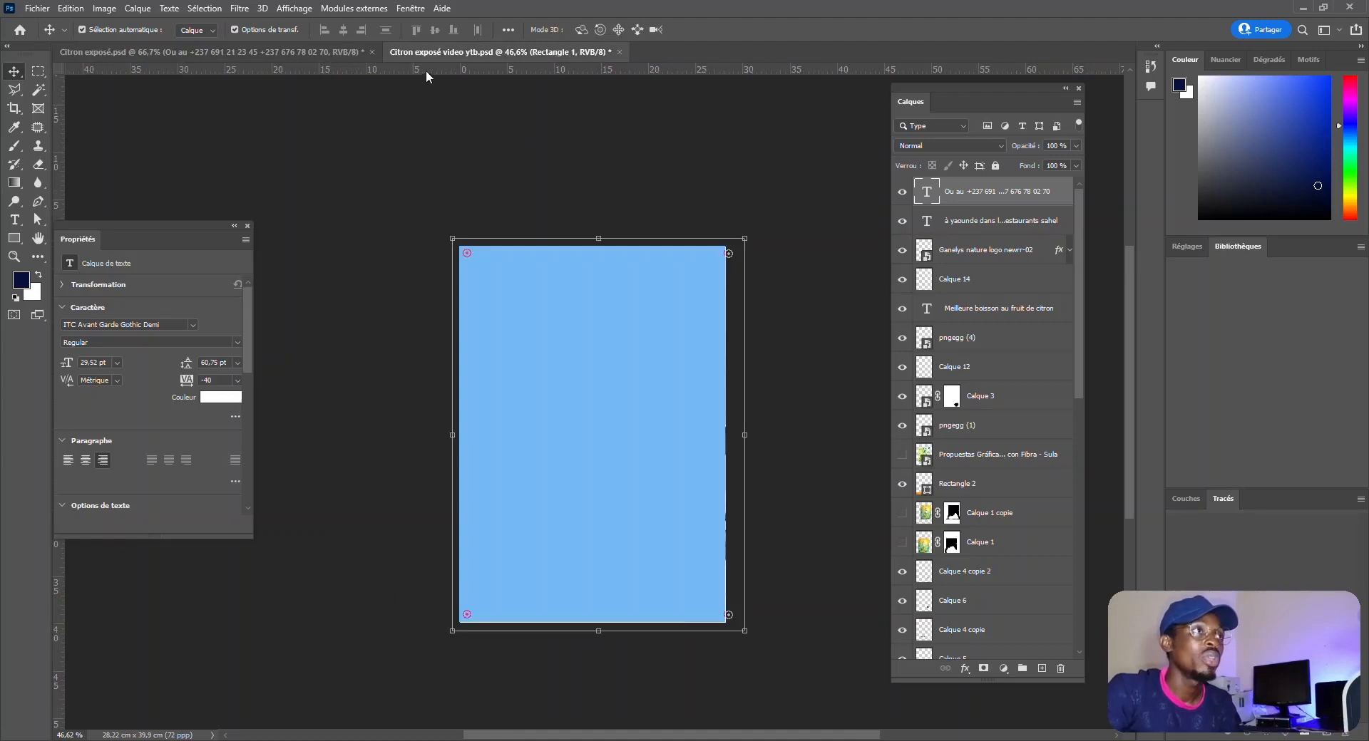
{"action": "left_click", "coordinate": [344, 54]}
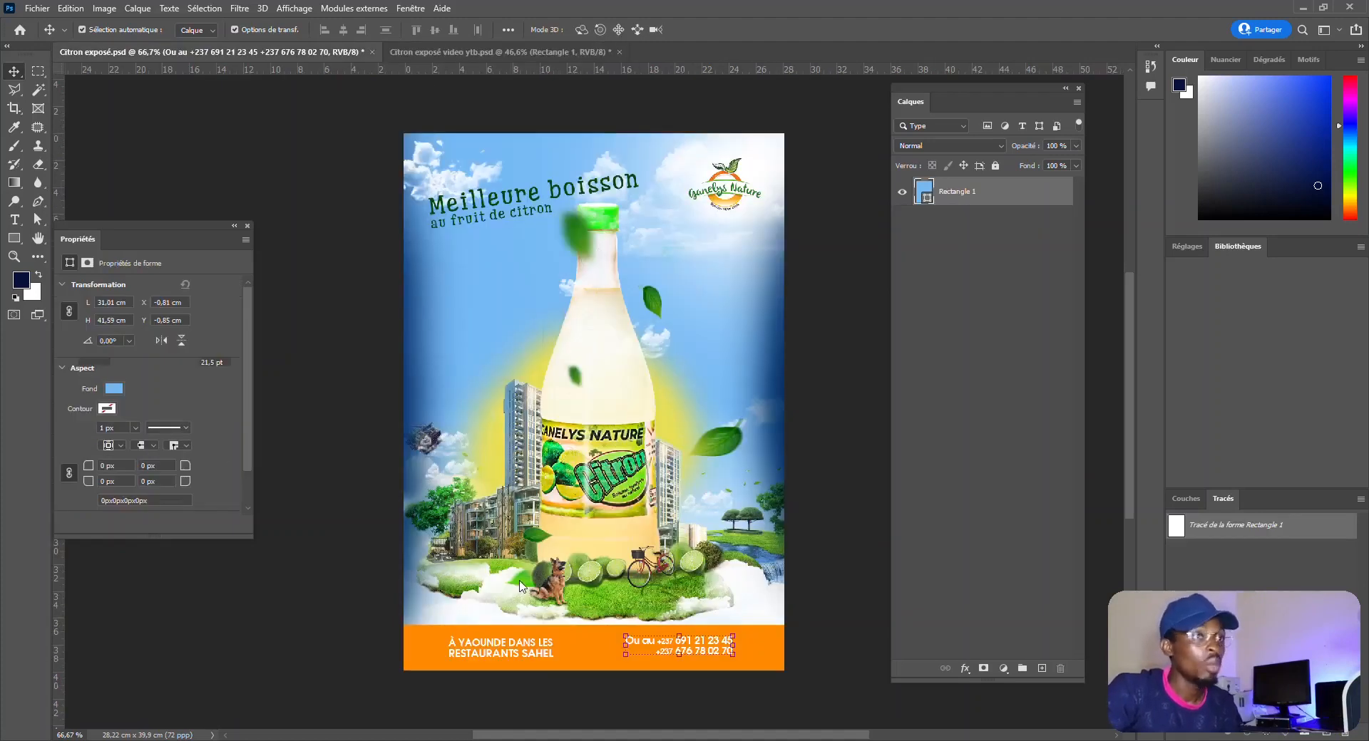
{"action": "left_click", "coordinate": [481, 55]}
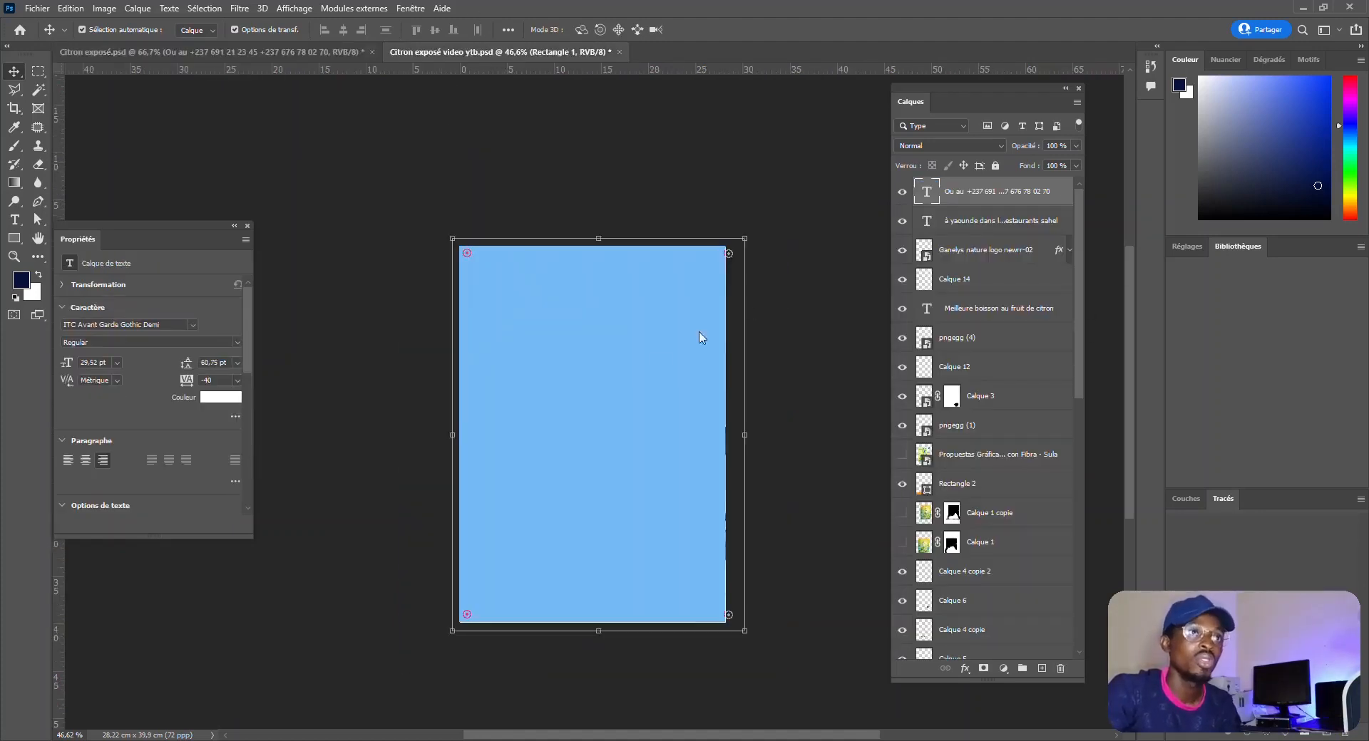
Step: Shift the blue Rectangle 1 background slightly in Citron exposé video ytb.psd and deselect it
{"action": "left_click_drag", "start_coordinate": [637, 368], "coordinate": [661, 344]}
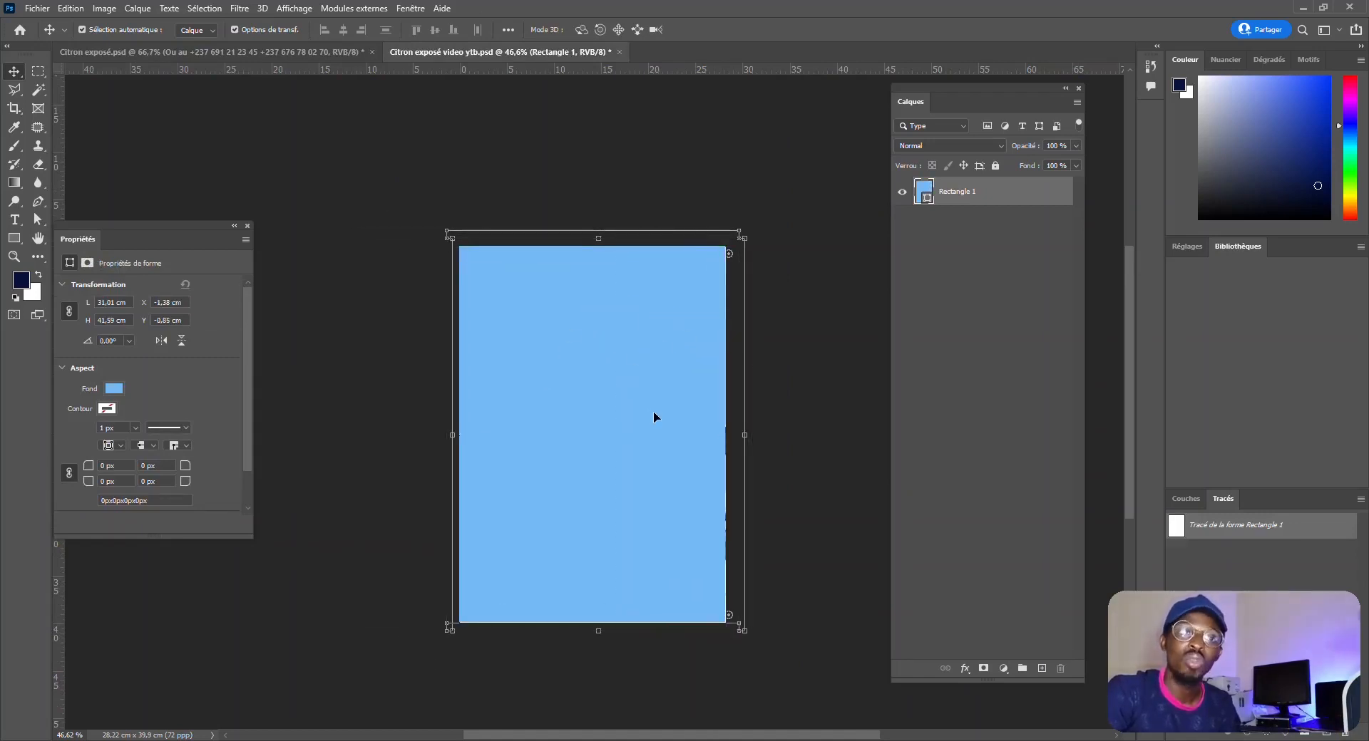
{"action": "left_click", "coordinate": [417, 263]}
{"action": "scroll", "coordinate": [675, 285], "scroll_direction": "down", "scroll_amount": 2}
{"action": "scroll", "coordinate": [617, 275], "scroll_direction": "up", "scroll_amount": 3}
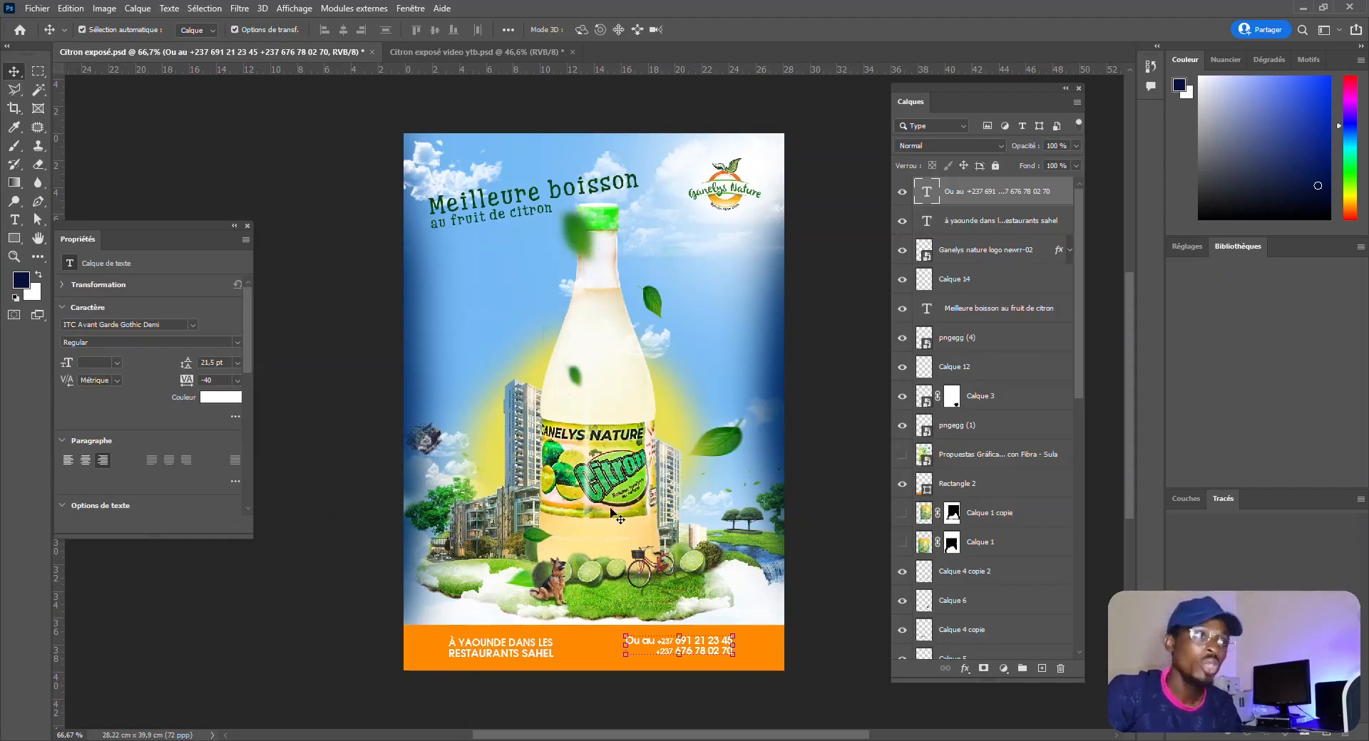
Step: In Citron exposé.psd, hide and reshow Calque 13 and the Free Spring landscape layer to examine what each contributes
{"action": "left_click", "coordinate": [612, 605]}
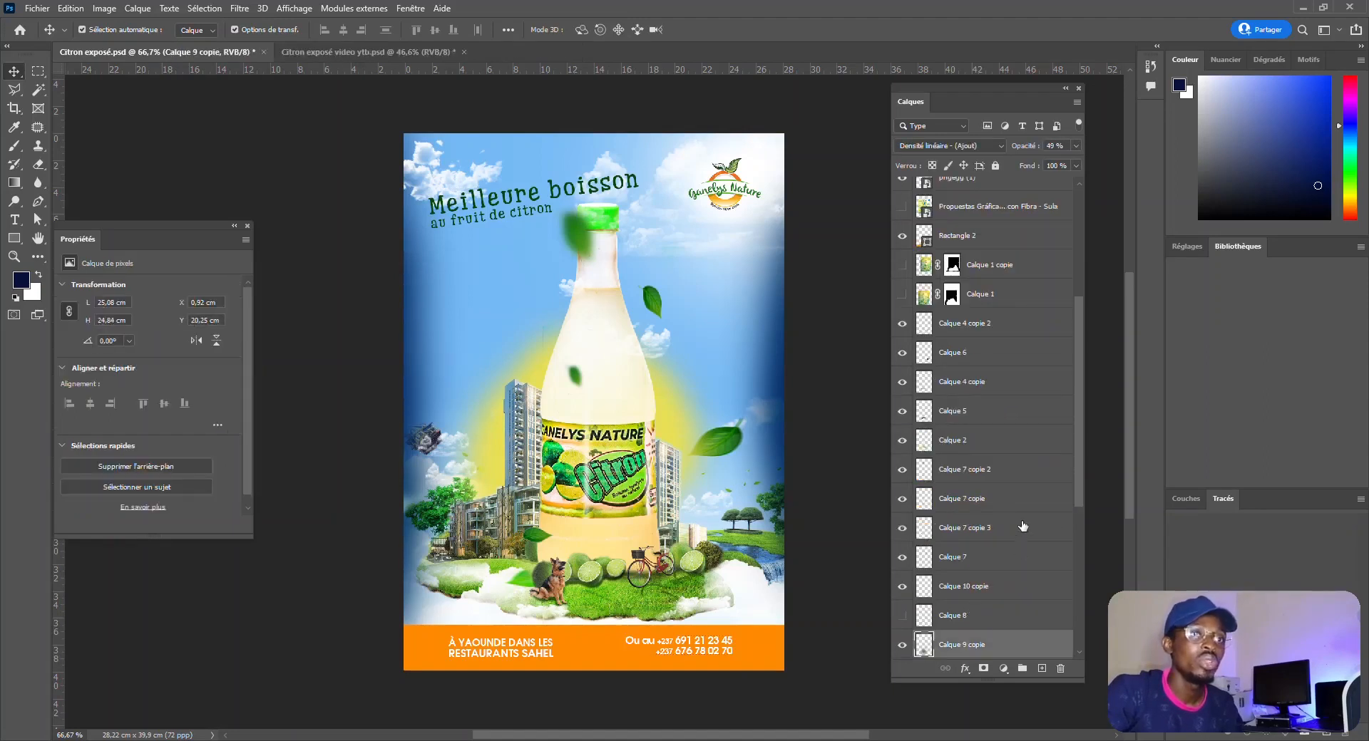
{"action": "left_click_drag", "start_coordinate": [1080, 445], "coordinate": [1068, 617]}
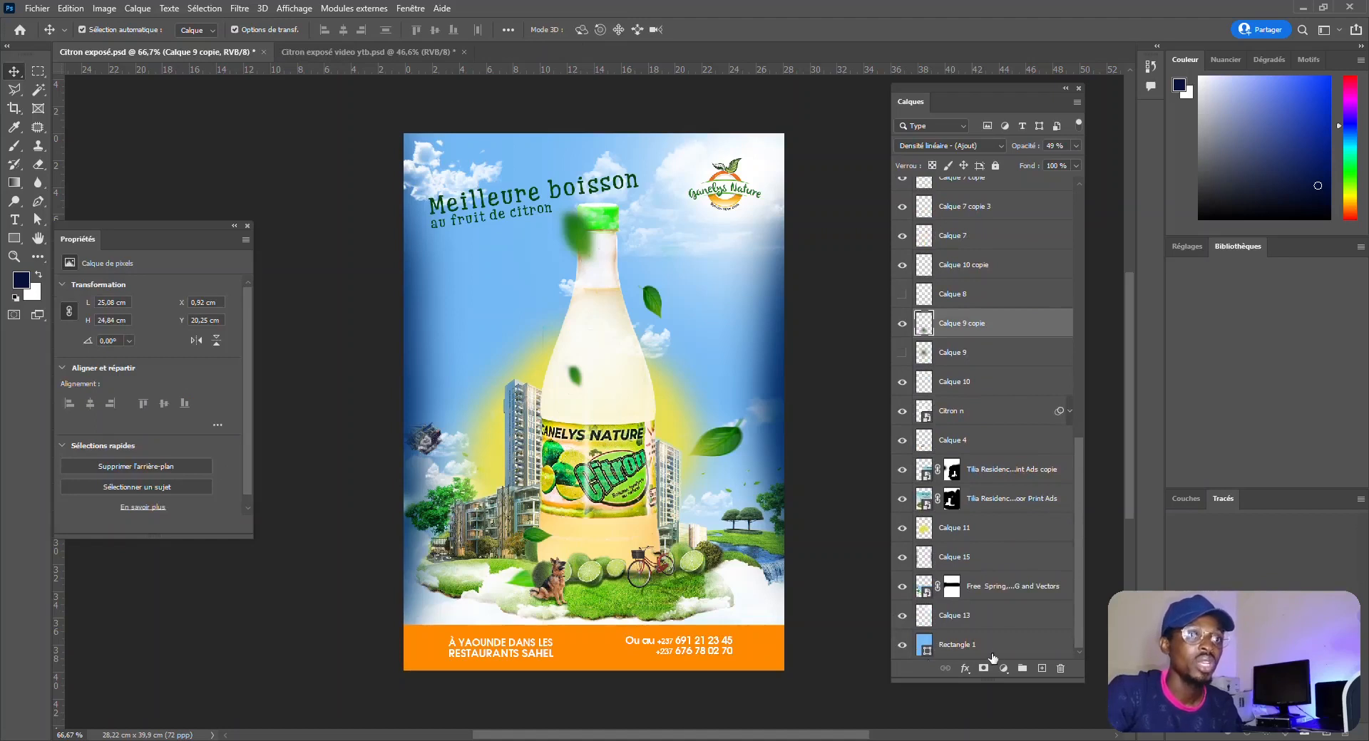
{"action": "left_click", "coordinate": [901, 618]}
{"action": "left_click", "coordinate": [902, 617]}
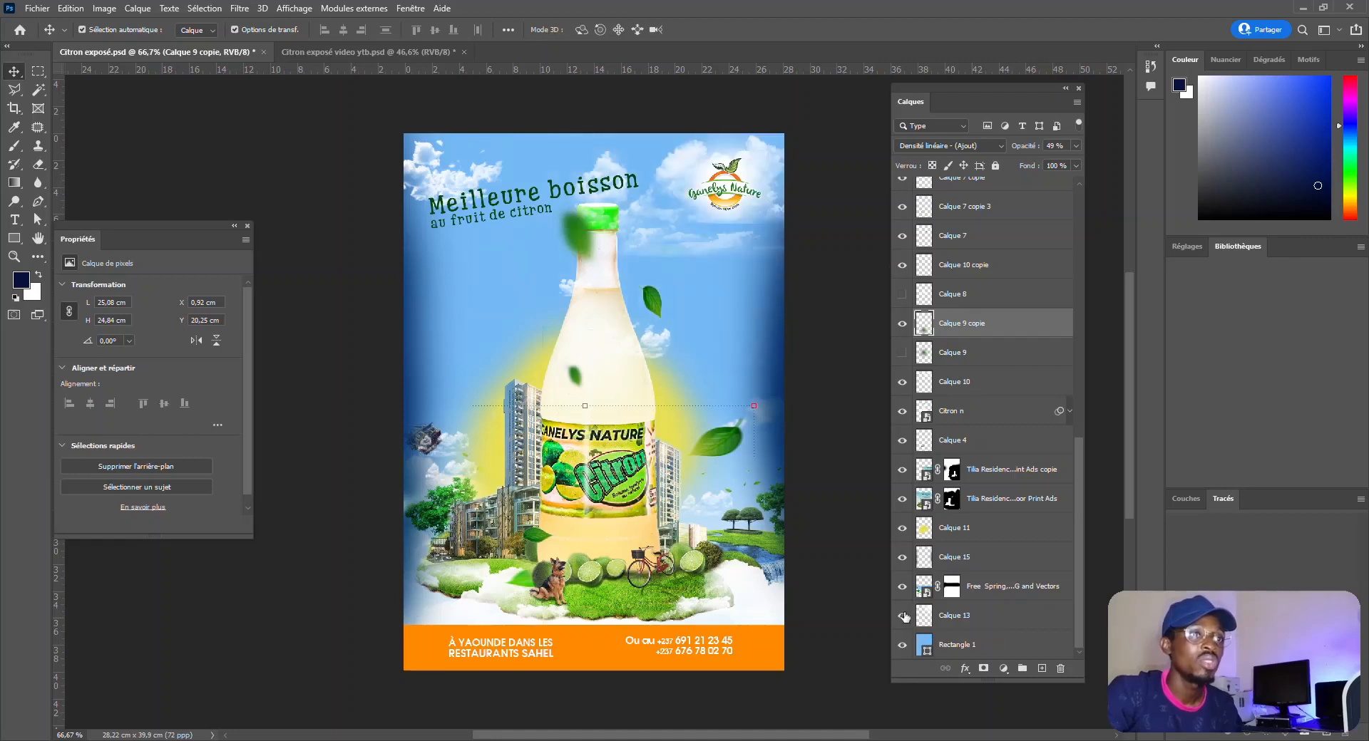
{"action": "left_click", "coordinate": [900, 587]}
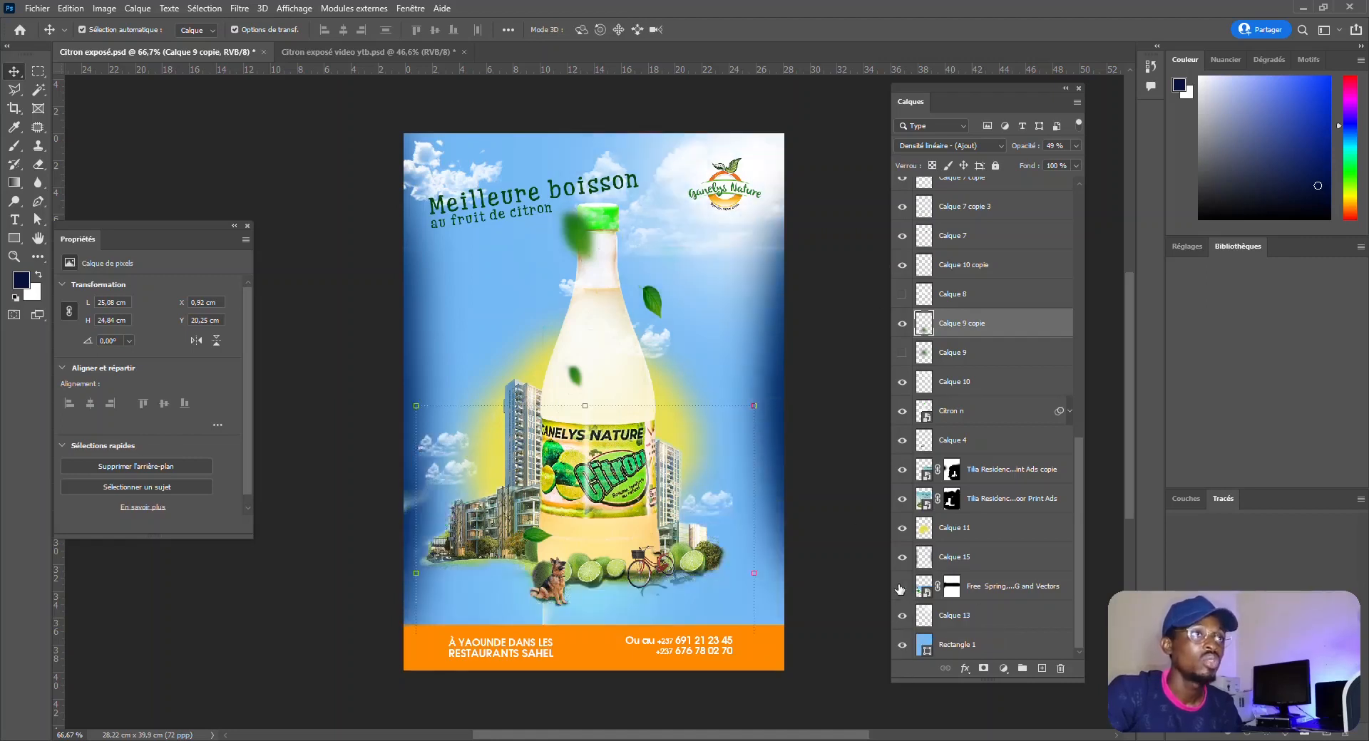
{"action": "left_click", "coordinate": [900, 587]}
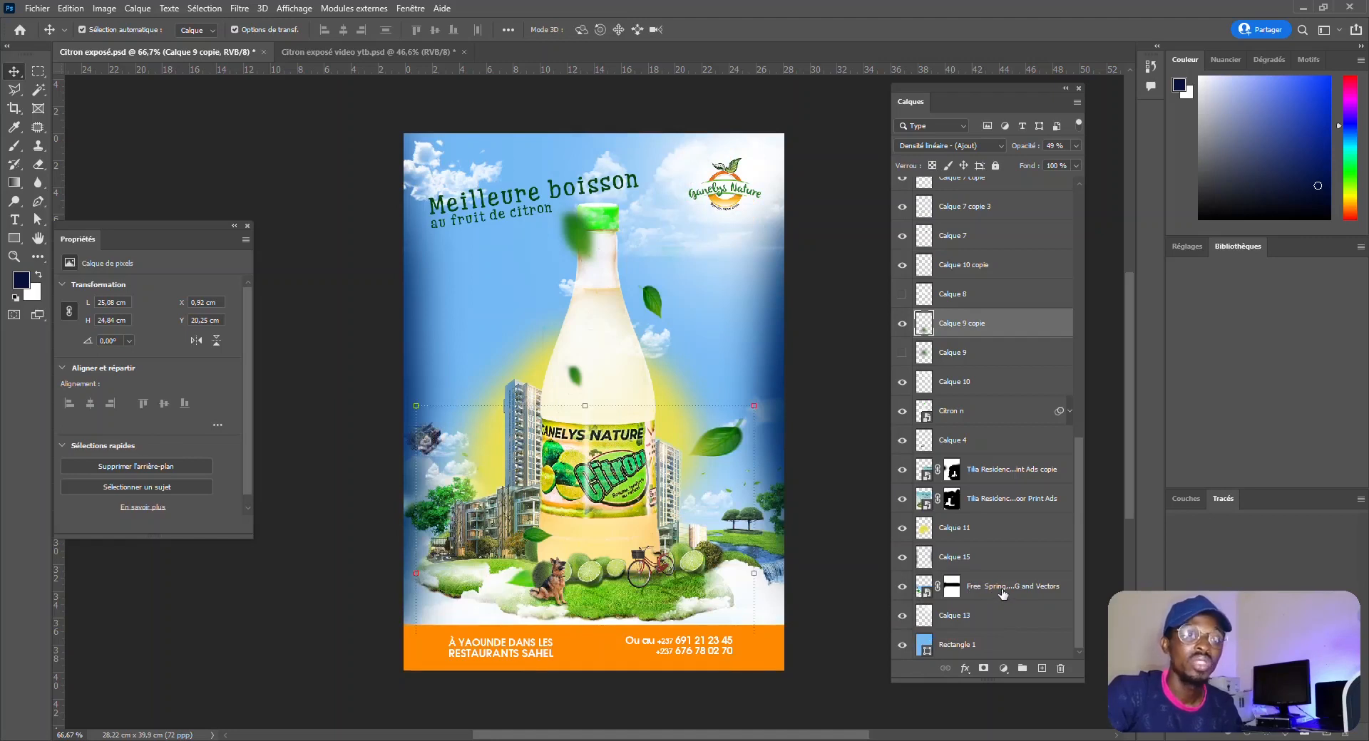
Step: Try copying the Tilia Residence Outdoor Print Ads layer into Citron exposé video ytb.psd, undo it, and return to the finished poster
{"action": "left_click", "coordinate": [1018, 501]}
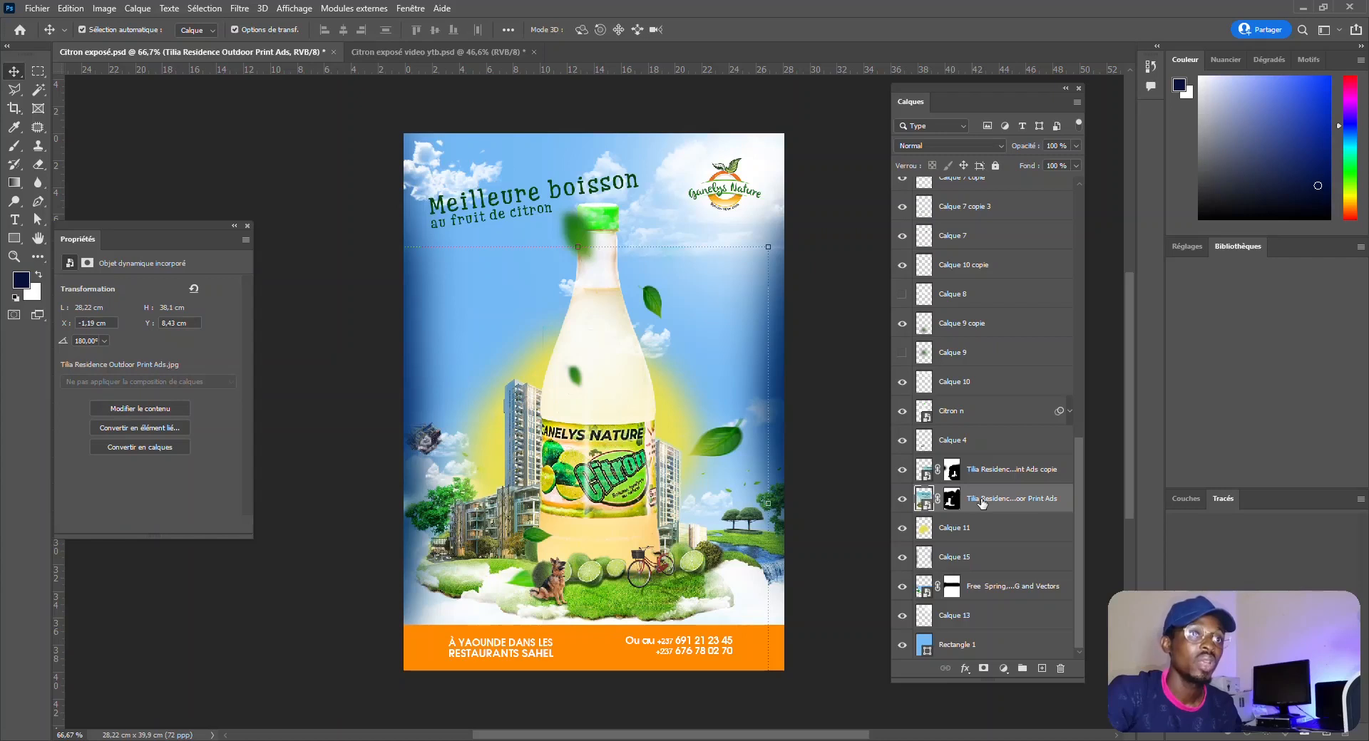
{"action": "left_click_drag", "start_coordinate": [995, 499], "coordinate": [612, 513]}
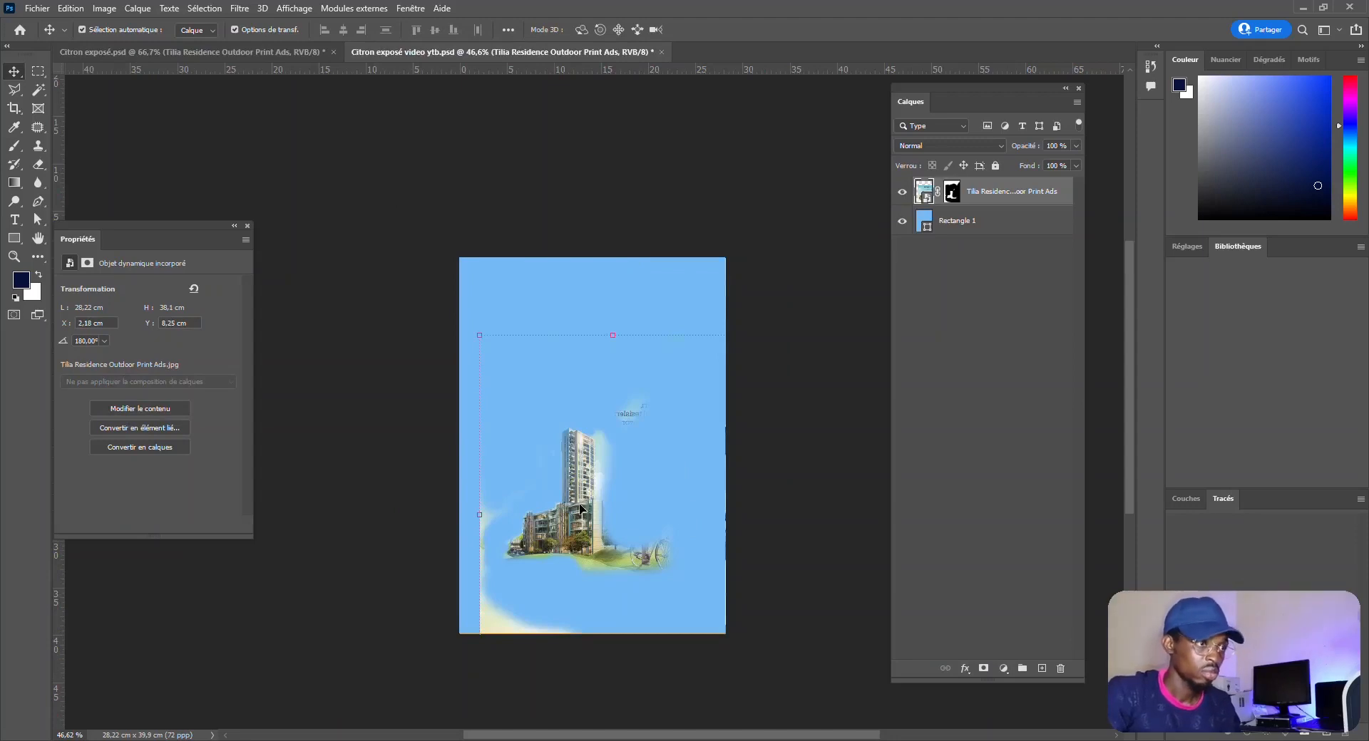
{"action": "key", "text": "ctrl+z"}
{"action": "left_click", "coordinate": [238, 53]}
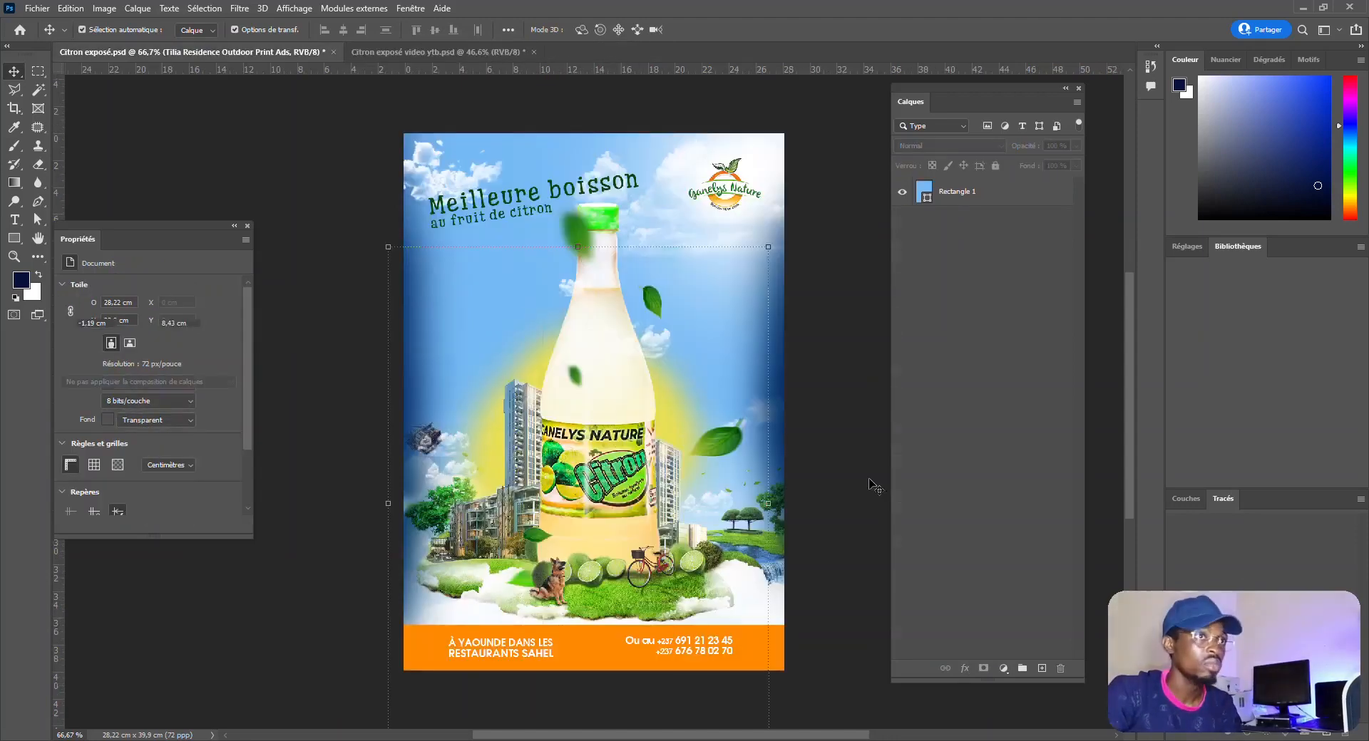
Step: Check the Tilia Residence copy and the Free Spring landscape layer in the finished poster by toggling their visibility
{"action": "left_click", "coordinate": [948, 469]}
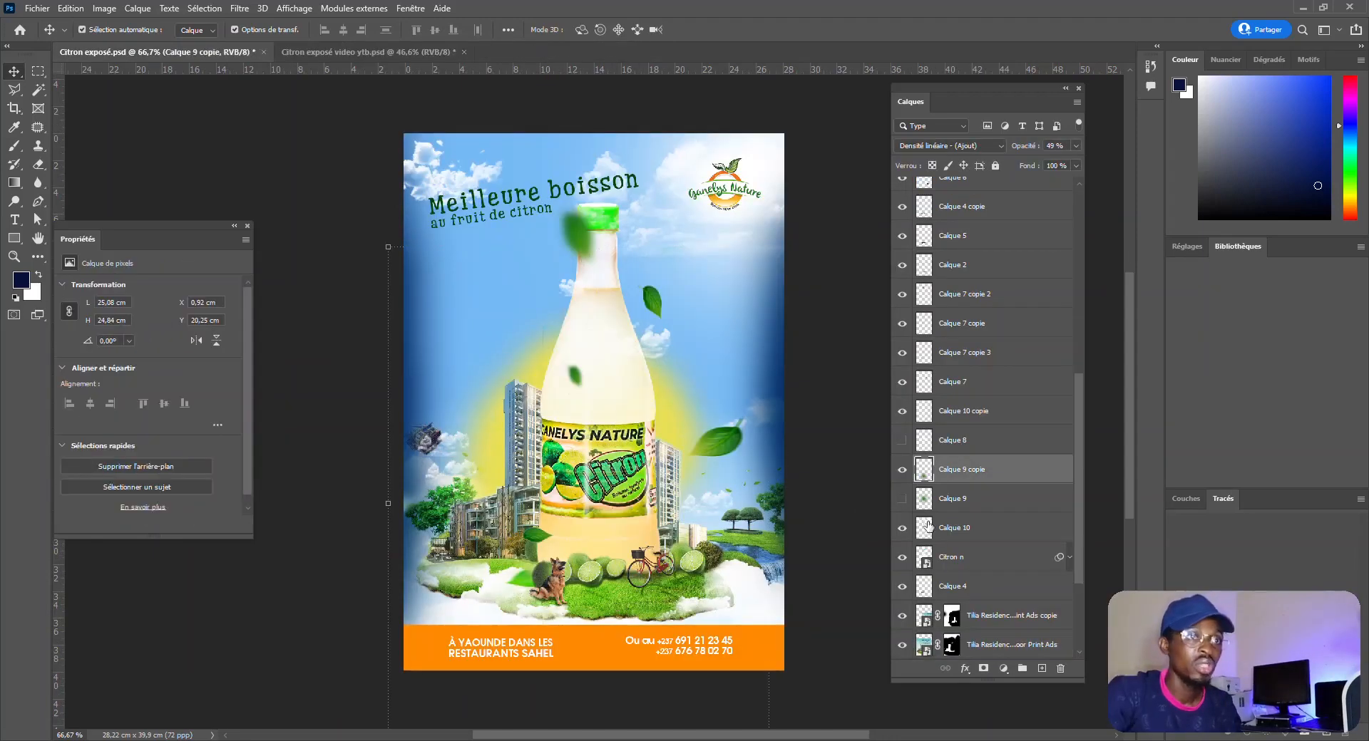
{"action": "left_click", "coordinate": [902, 615]}
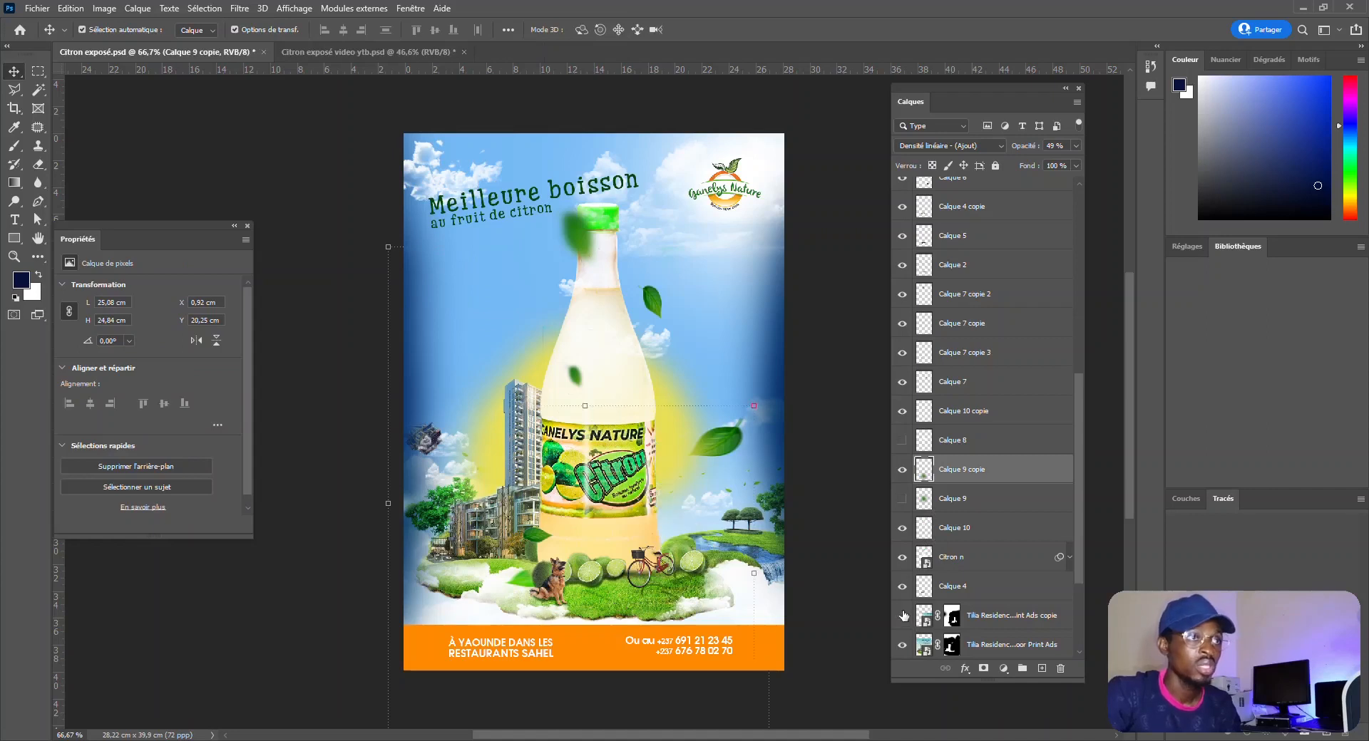
{"action": "scroll", "coordinate": [903, 618], "scroll_direction": "down", "scroll_amount": 4}
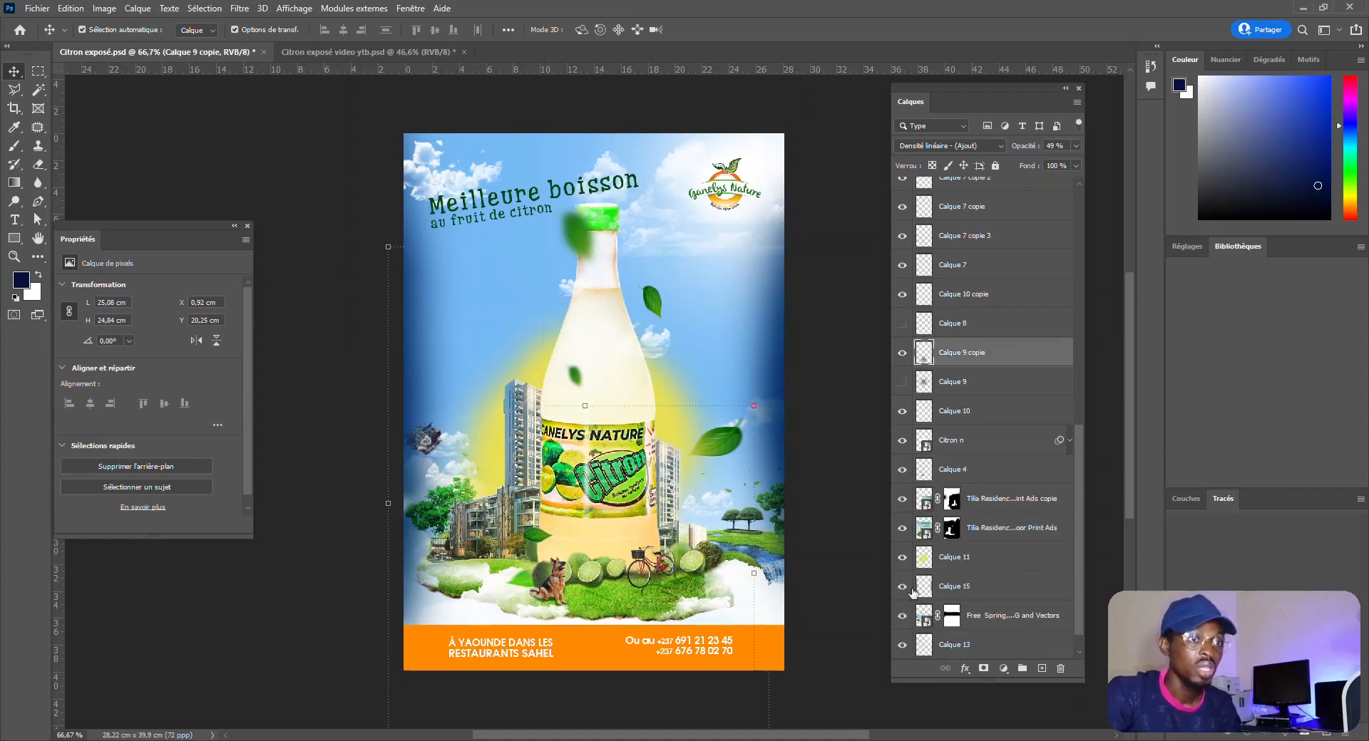
{"action": "left_click", "coordinate": [903, 616]}
{"action": "left_click", "coordinate": [902, 616]}
Step: Copy the masked Free Spring landscape layer into Citron exposé video ytb.psd and place it along the canvas bottom, about X -2.92 cm, Y 22.5 cm
{"action": "left_click", "coordinate": [994, 616]}
{"action": "left_click_drag", "start_coordinate": [994, 624], "coordinate": [615, 545]}
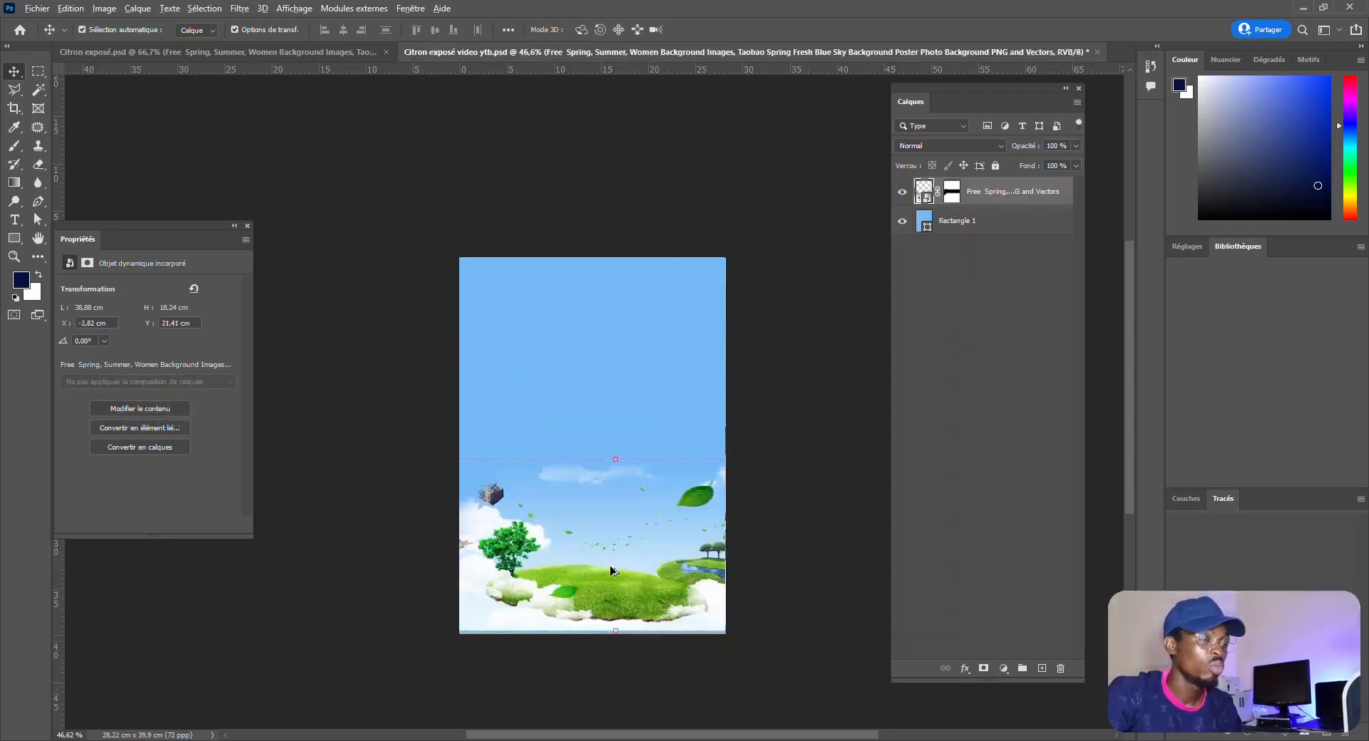
{"action": "scroll", "coordinate": [610, 566], "scroll_direction": "up", "scroll_amount": 2}
{"action": "scroll", "coordinate": [610, 567], "scroll_direction": "down", "scroll_amount": 2}
{"action": "scroll", "coordinate": [601, 566], "scroll_direction": "up", "scroll_amount": 1}
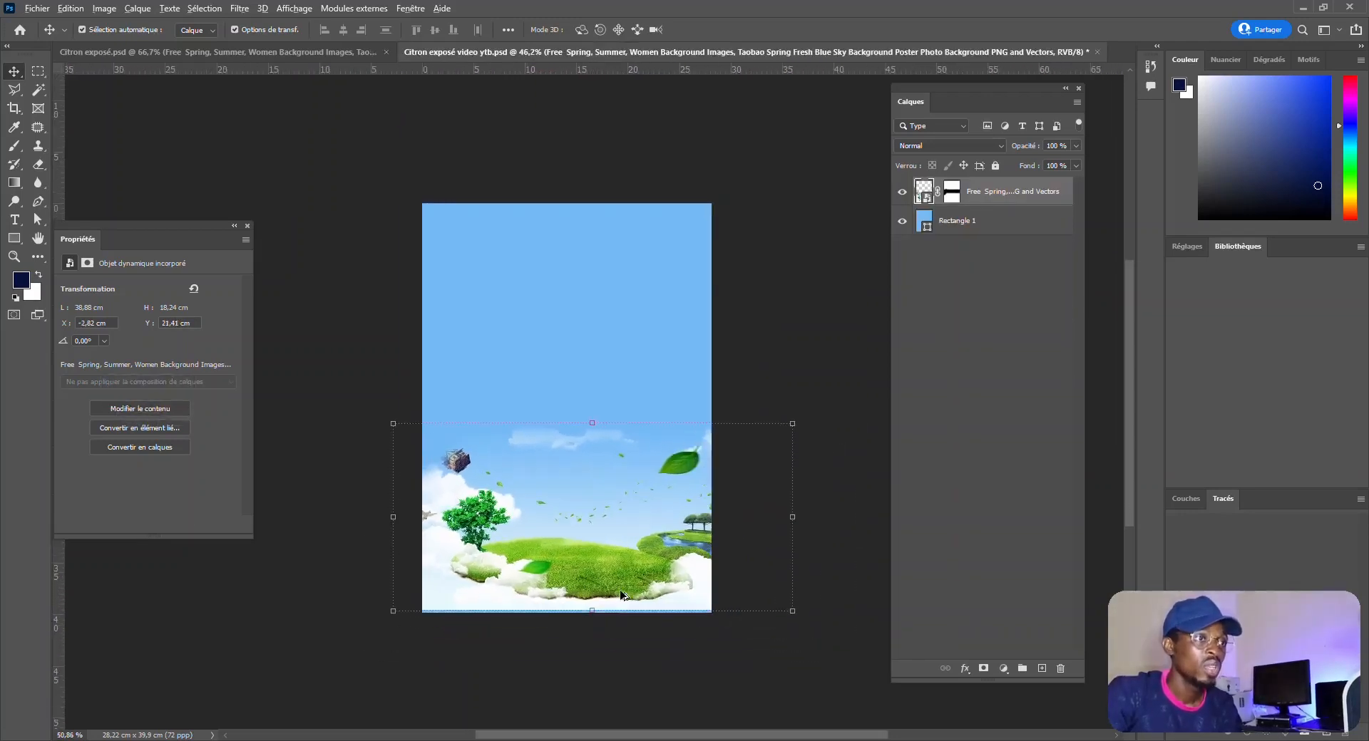
{"action": "left_click_drag", "start_coordinate": [601, 565], "coordinate": [600, 574]}
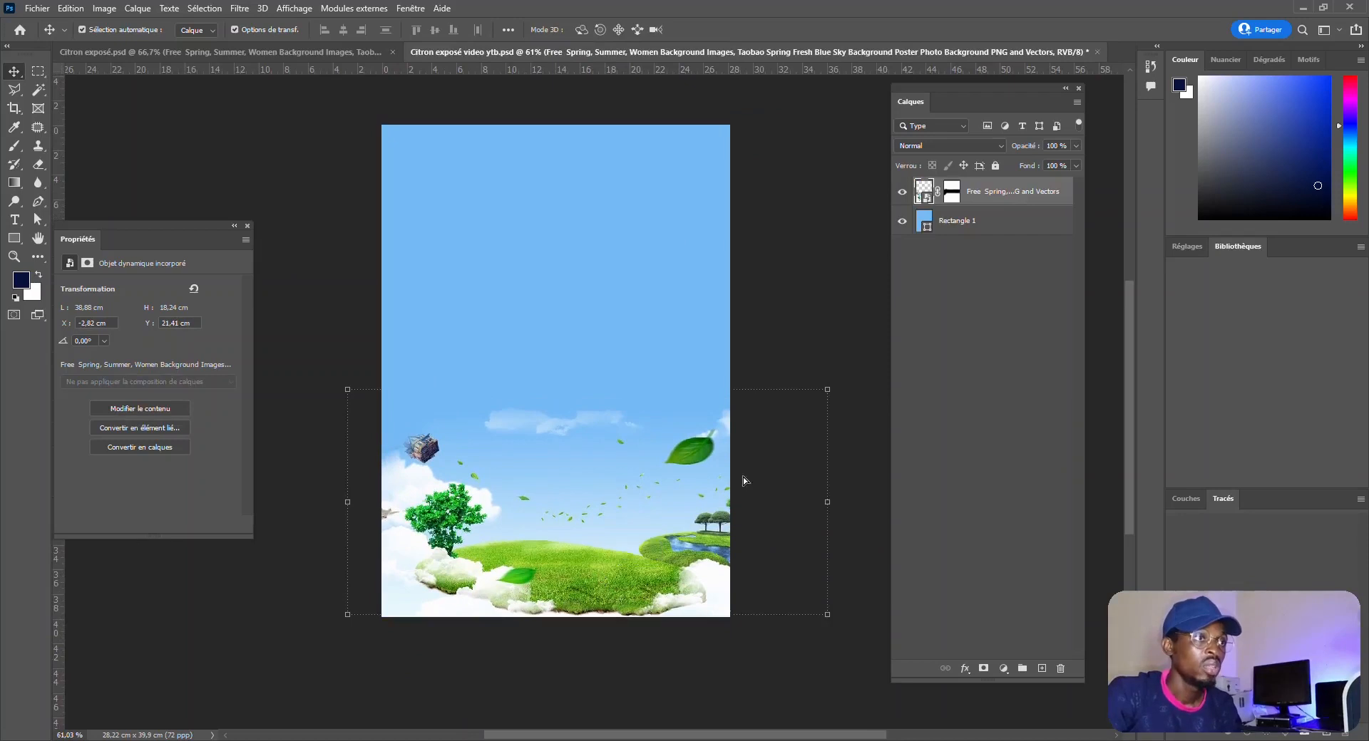
{"action": "scroll", "coordinate": [653, 434], "scroll_direction": "down", "scroll_amount": 1}
{"action": "left_click", "coordinate": [784, 264]}
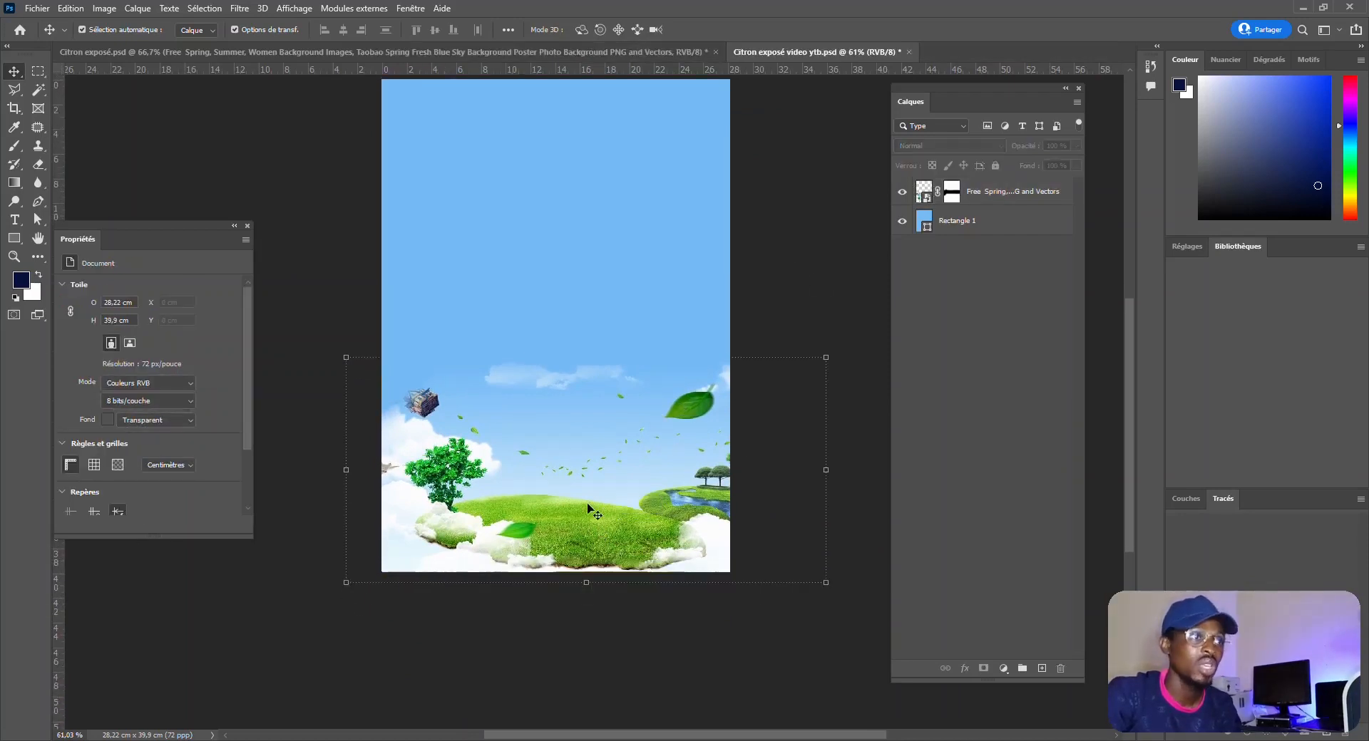
Step: Disable the landscape layer's mask and nudge the landscape slightly up and to the right
{"action": "scroll", "coordinate": [560, 492], "scroll_direction": "up", "scroll_amount": 5}
{"action": "left_click", "coordinate": [954, 193]}
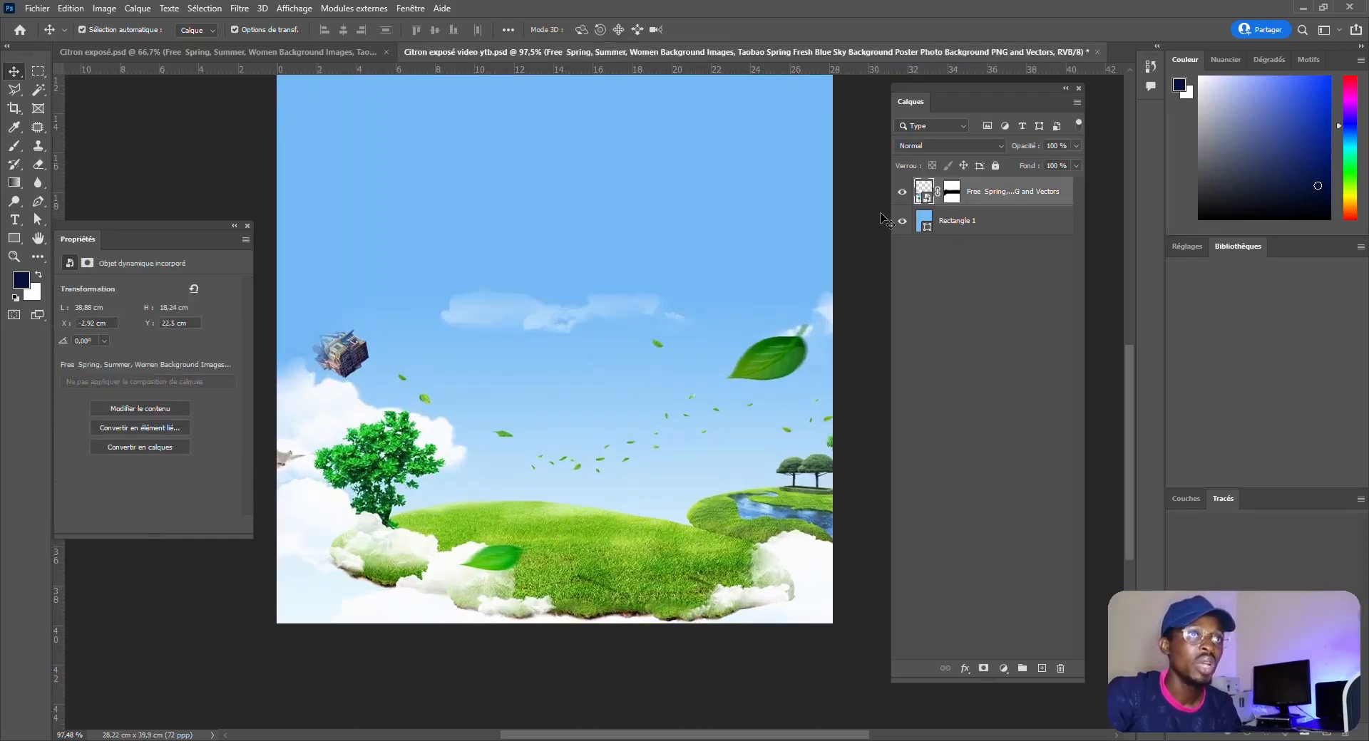
{"action": "left_click", "coordinate": [954, 192], "text": "shift"}
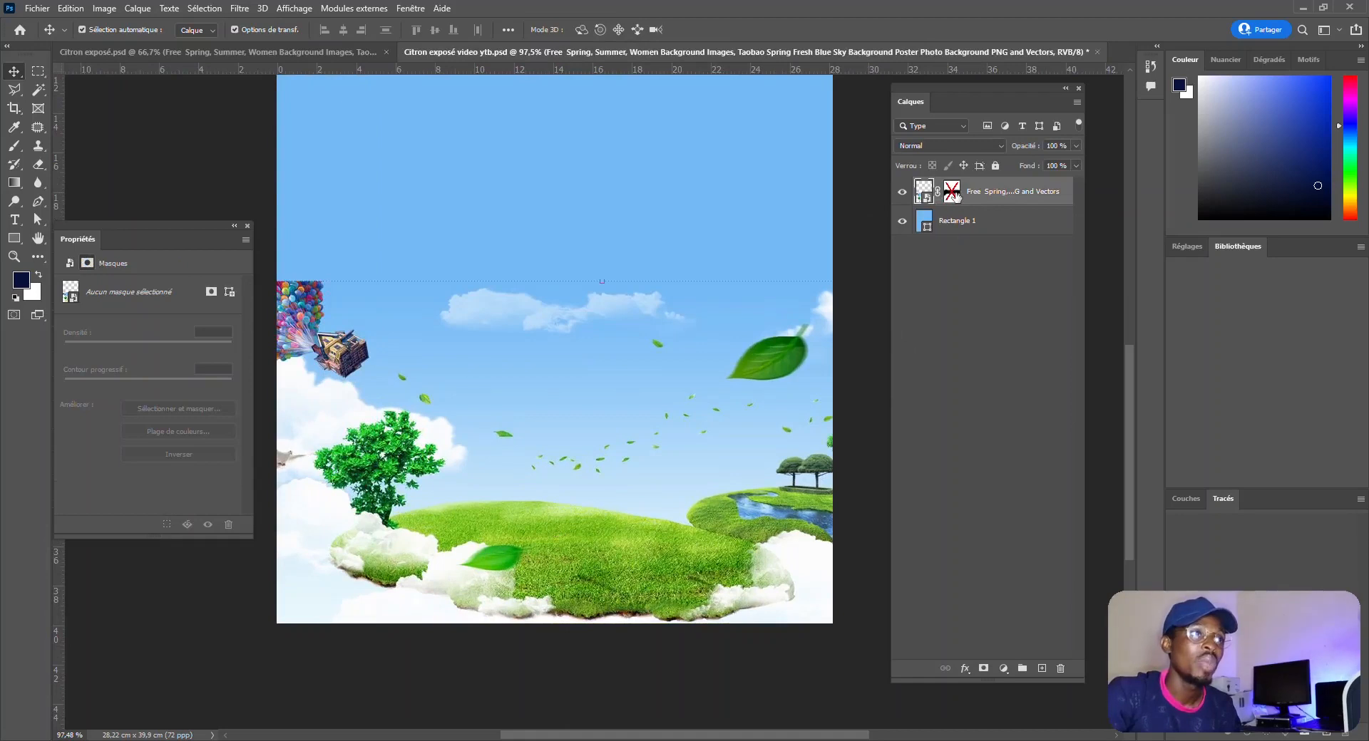
{"action": "mouse_move", "coordinate": [610, 536]}
{"action": "left_mouse_down"}
{"action": "mouse_move", "coordinate": [625, 450]}
{"action": "mouse_move", "coordinate": [627, 525]}
{"action": "left_mouse_up"}
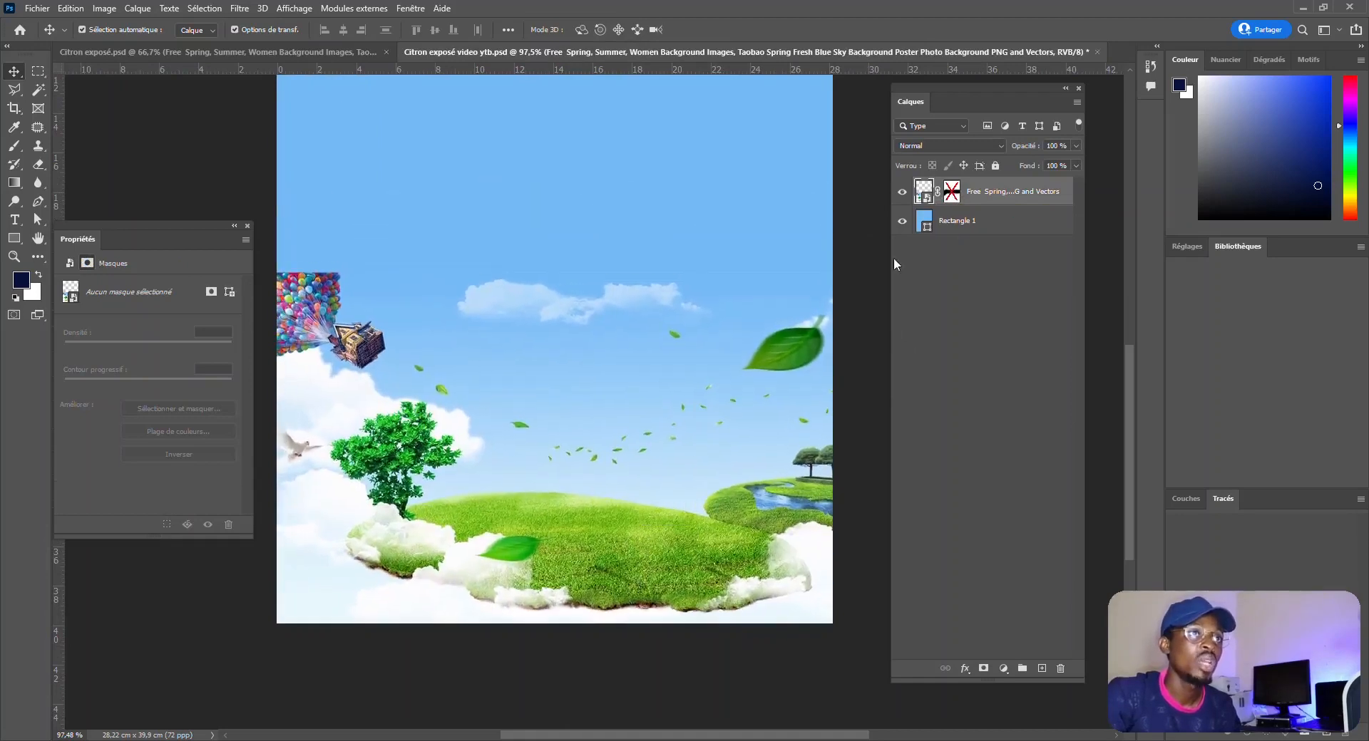
Step: Hide the blue Rectangle 1 layer to examine the landscape image's upper edge on its own
{"action": "left_click", "coordinate": [902, 221]}
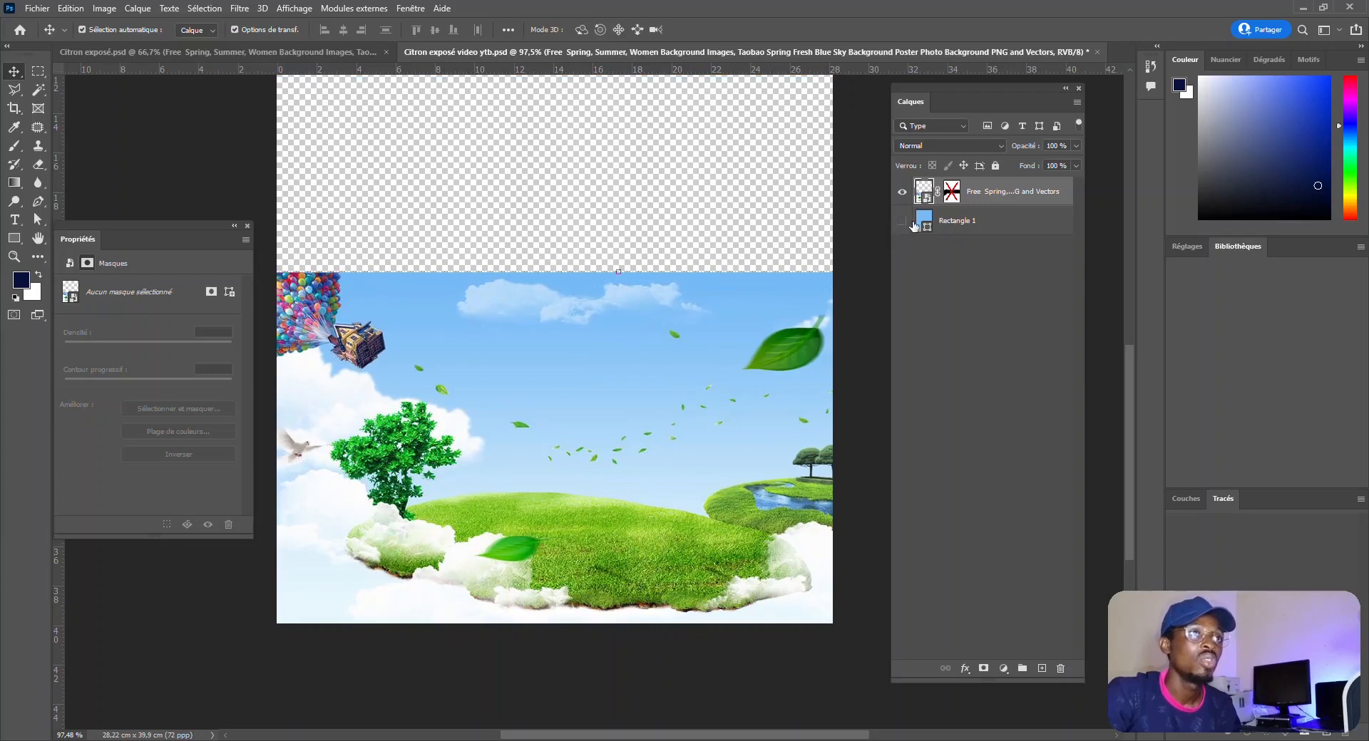
Step: Try scaling the landscape down to 80.48 % and moving it to the canvas bottom, then undo the transformation
{"action": "left_click_drag", "start_coordinate": [543, 542], "coordinate": [542, 491]}
{"action": "scroll", "coordinate": [580, 460], "scroll_direction": "down", "scroll_amount": 4}
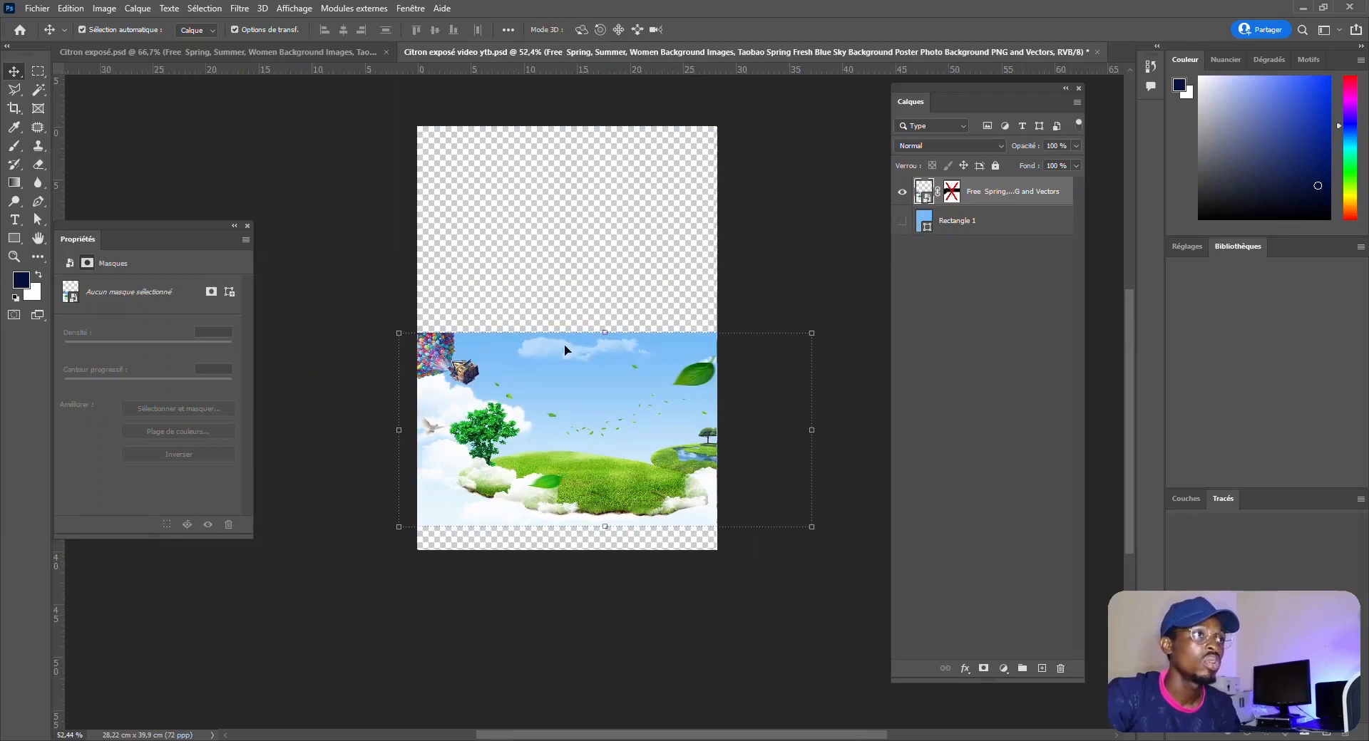
{"action": "left_click_drag", "start_coordinate": [605, 331], "coordinate": [605, 373]}
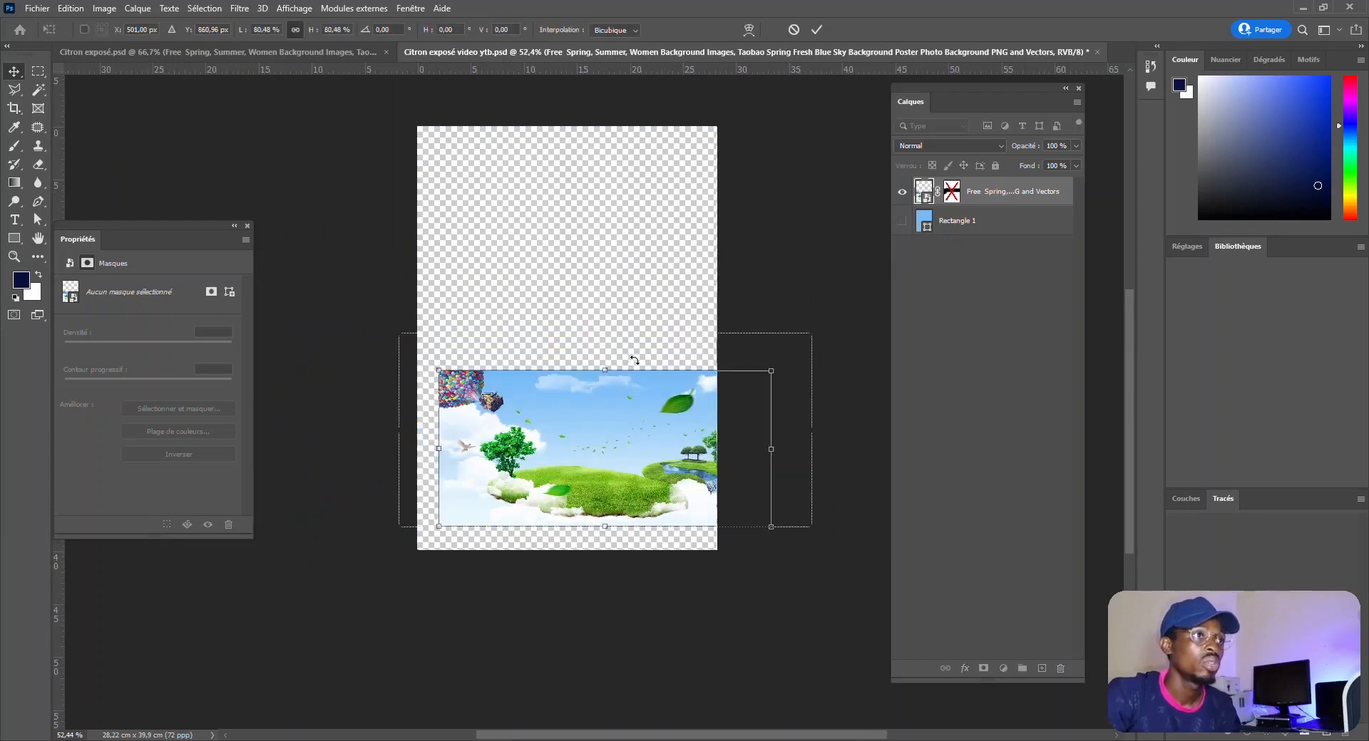
{"action": "left_click_drag", "start_coordinate": [613, 482], "coordinate": [580, 499]}
{"action": "scroll", "coordinate": [581, 492], "scroll_direction": "up", "scroll_amount": 2}
{"action": "left_click_drag", "start_coordinate": [579, 426], "coordinate": [566, 442]}
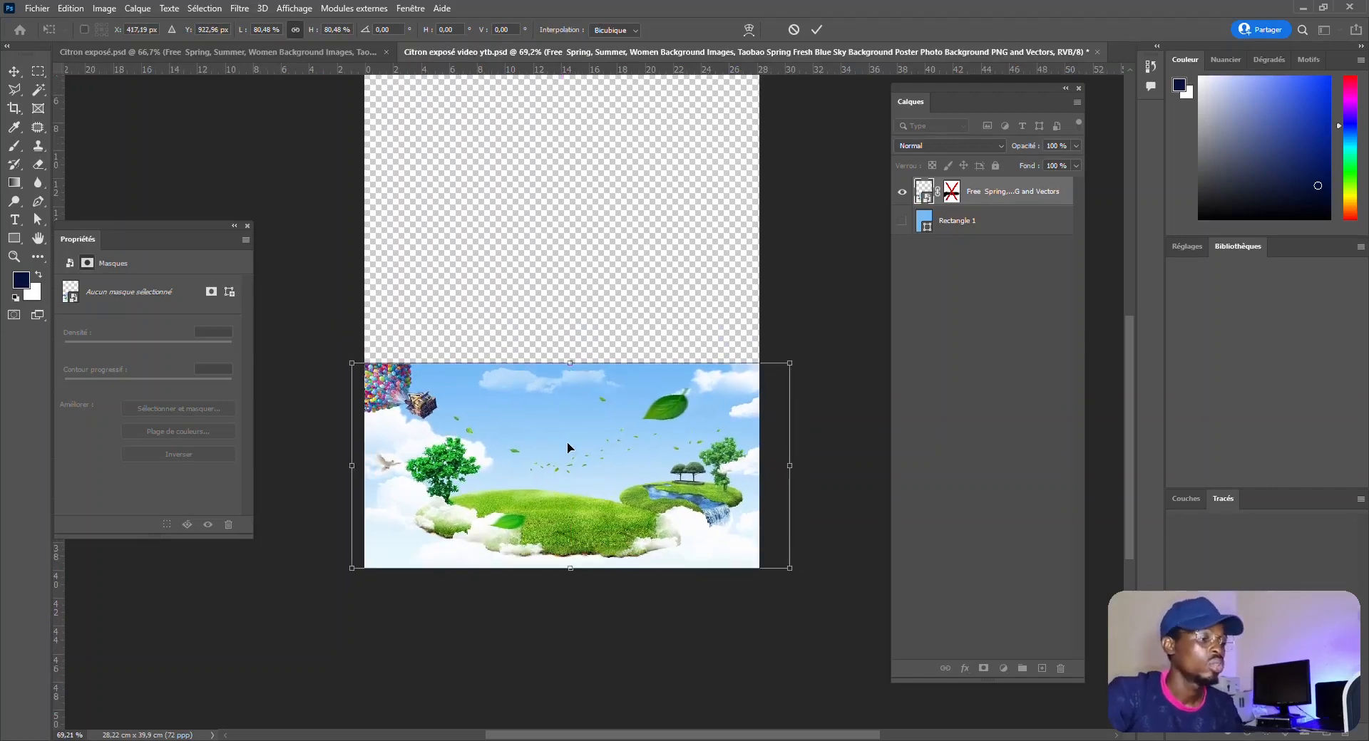
{"action": "key", "text": "ctrl+z"}
{"action": "key", "text": "ctrl+z"}
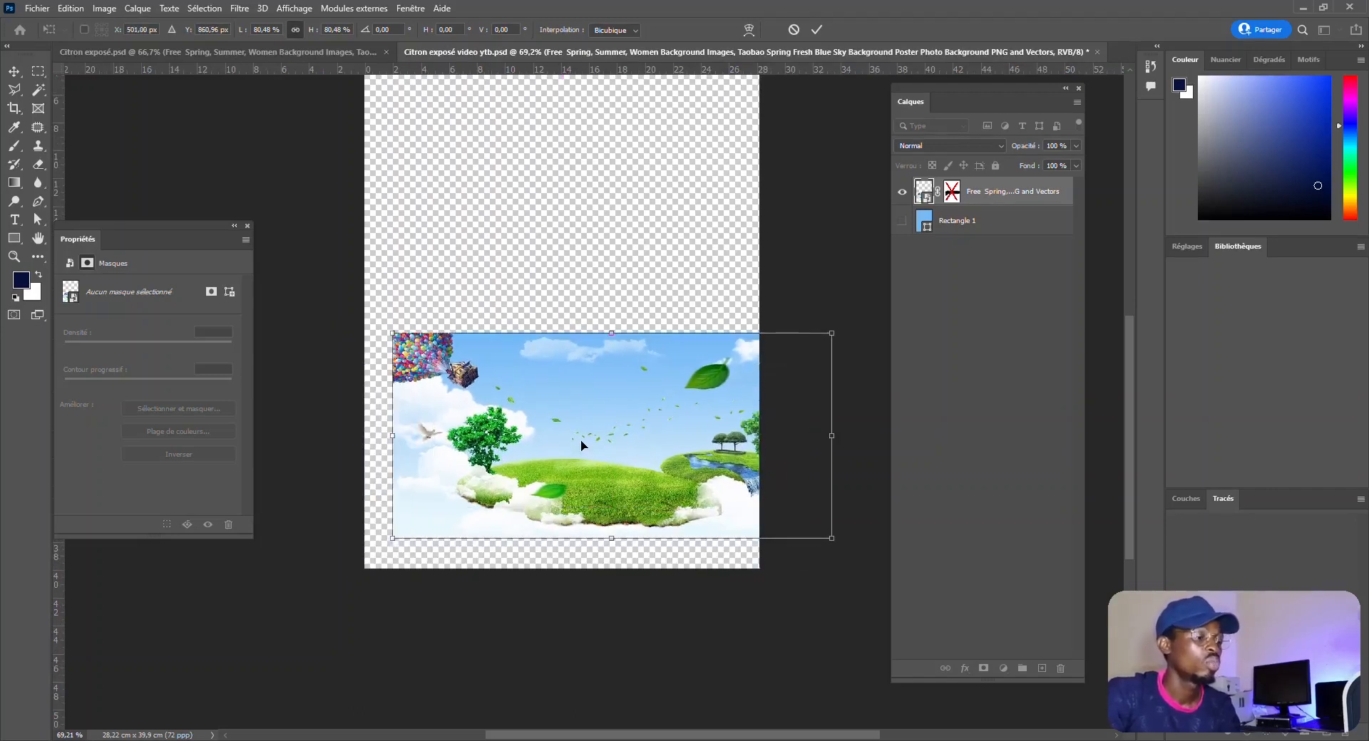
{"action": "key", "text": "ctrl+z"}
Step: Move the full-size landscape down to cover the canvas bottom, at about X -3.42 cm, Y 22.54 cm
{"action": "left_click_drag", "start_coordinate": [580, 441], "coordinate": [581, 509]}
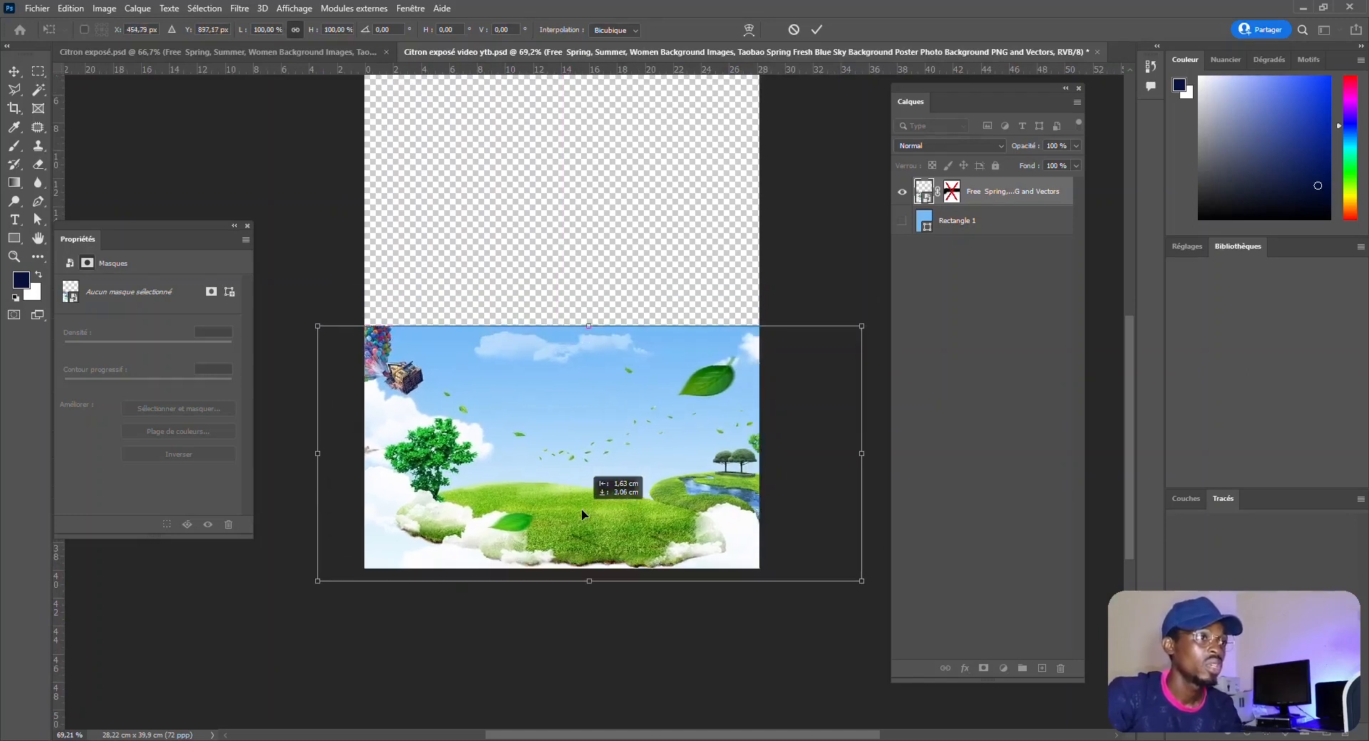
{"action": "key", "text": "Return"}
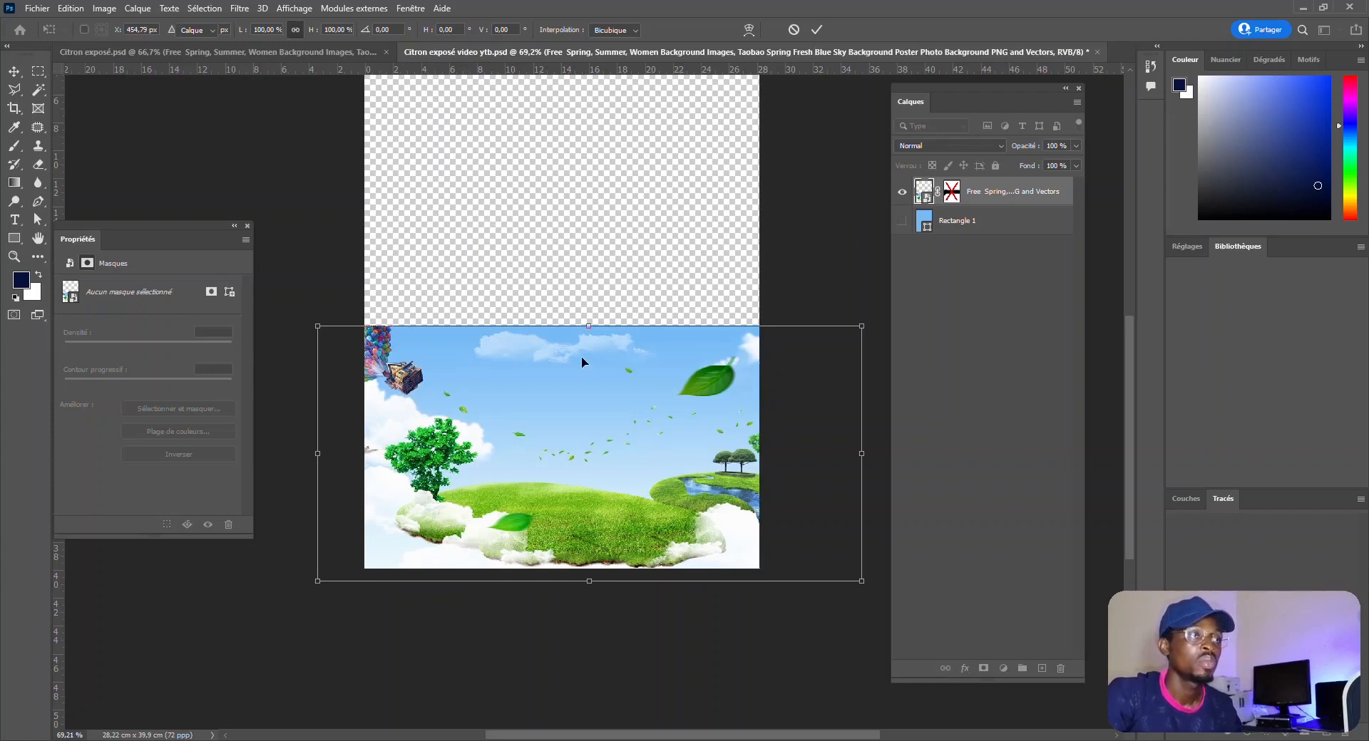
{"action": "left_click", "coordinate": [824, 31]}
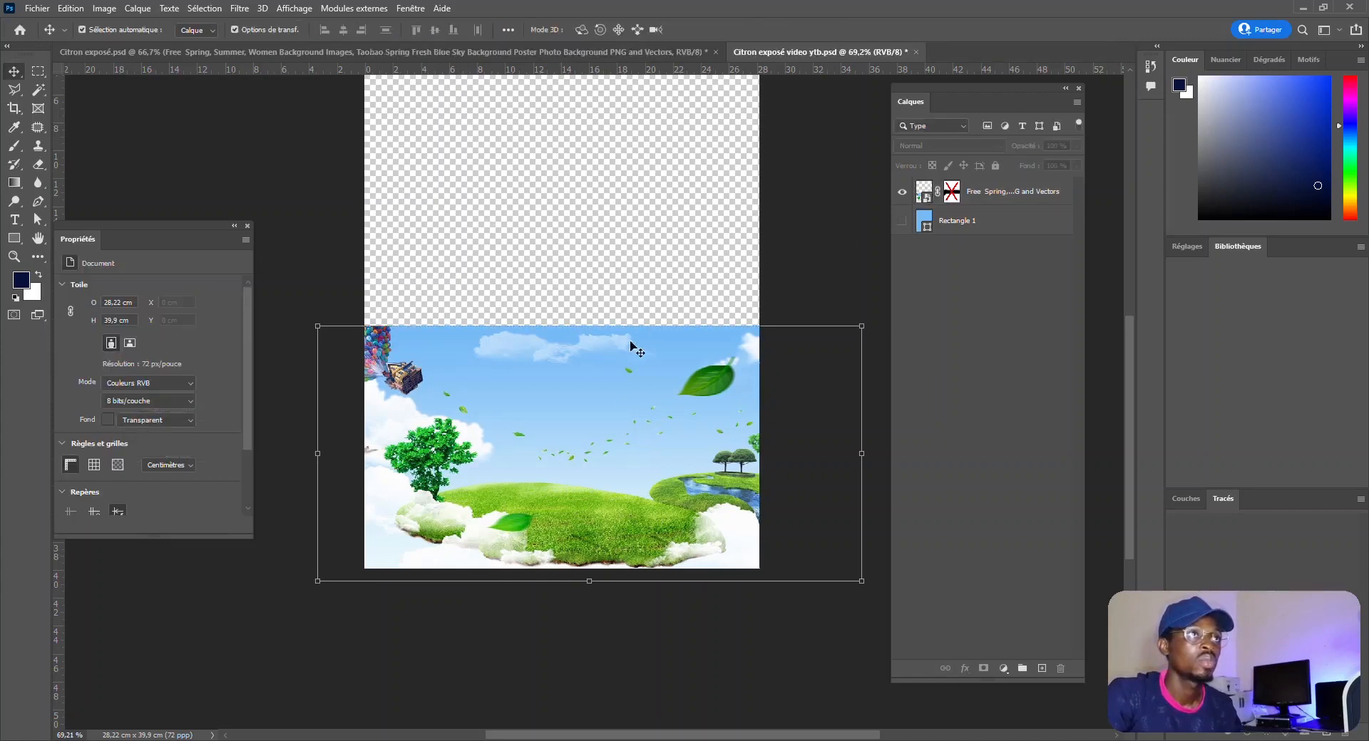
{"action": "left_click", "coordinate": [510, 448]}
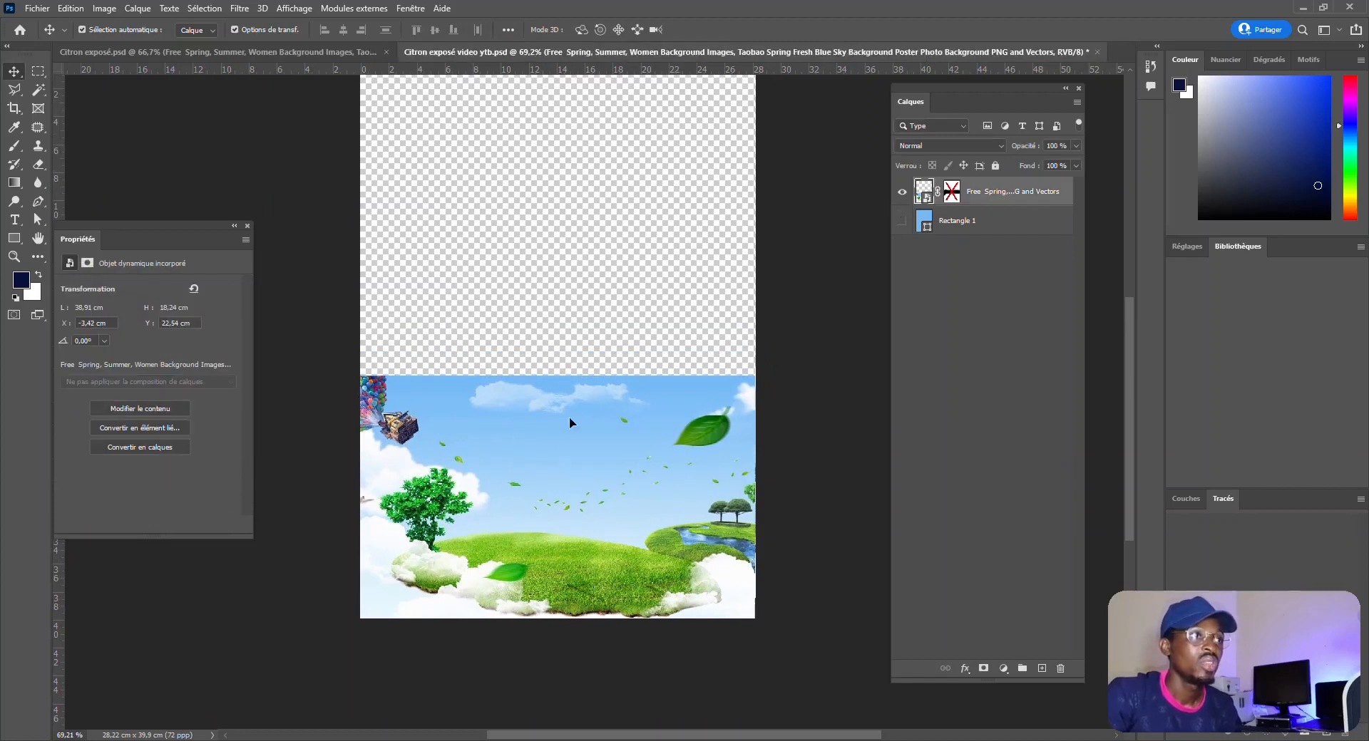
Step: Show the blue Rectangle 1 layer again and re-enable the landscape layer's mask
{"action": "left_click", "coordinate": [903, 222]}
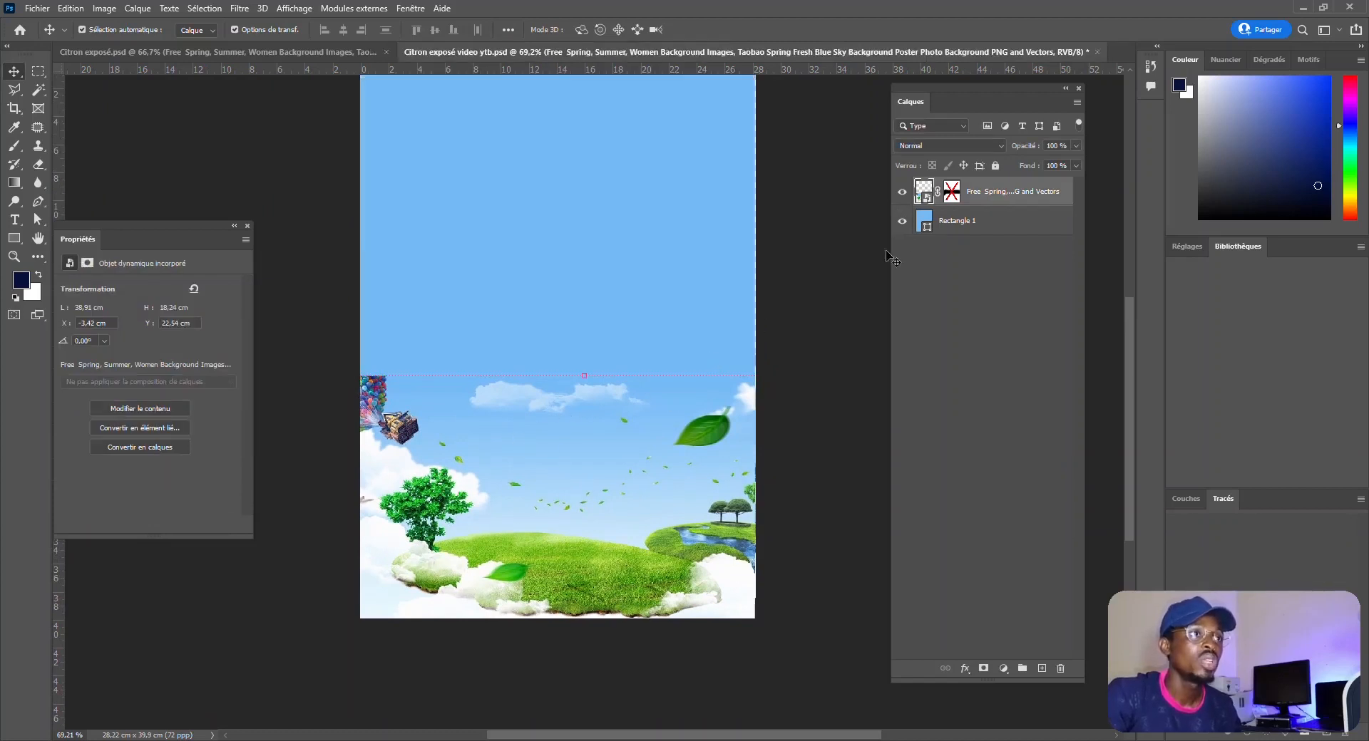
{"action": "left_click", "coordinate": [903, 193]}
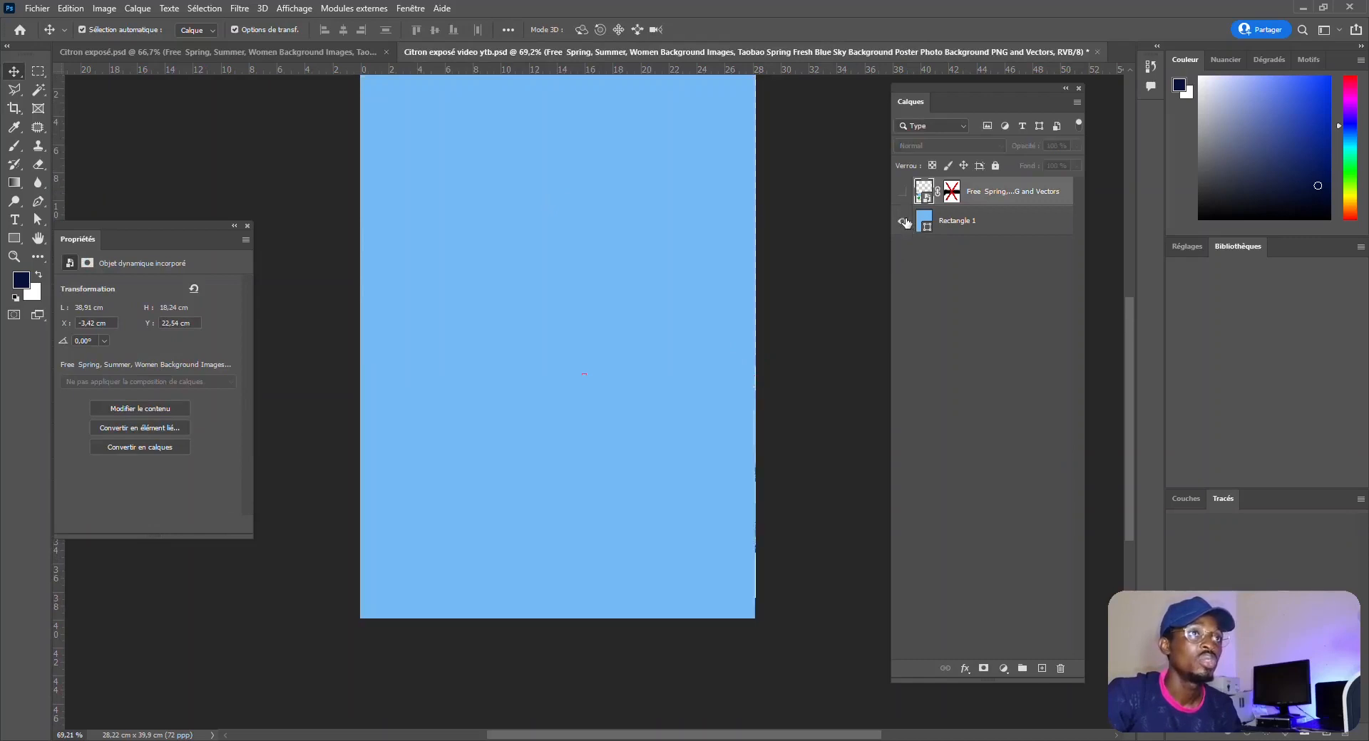
{"action": "left_click", "coordinate": [902, 193]}
{"action": "left_click_drag", "start_coordinate": [927, 194], "coordinate": [956, 229]}
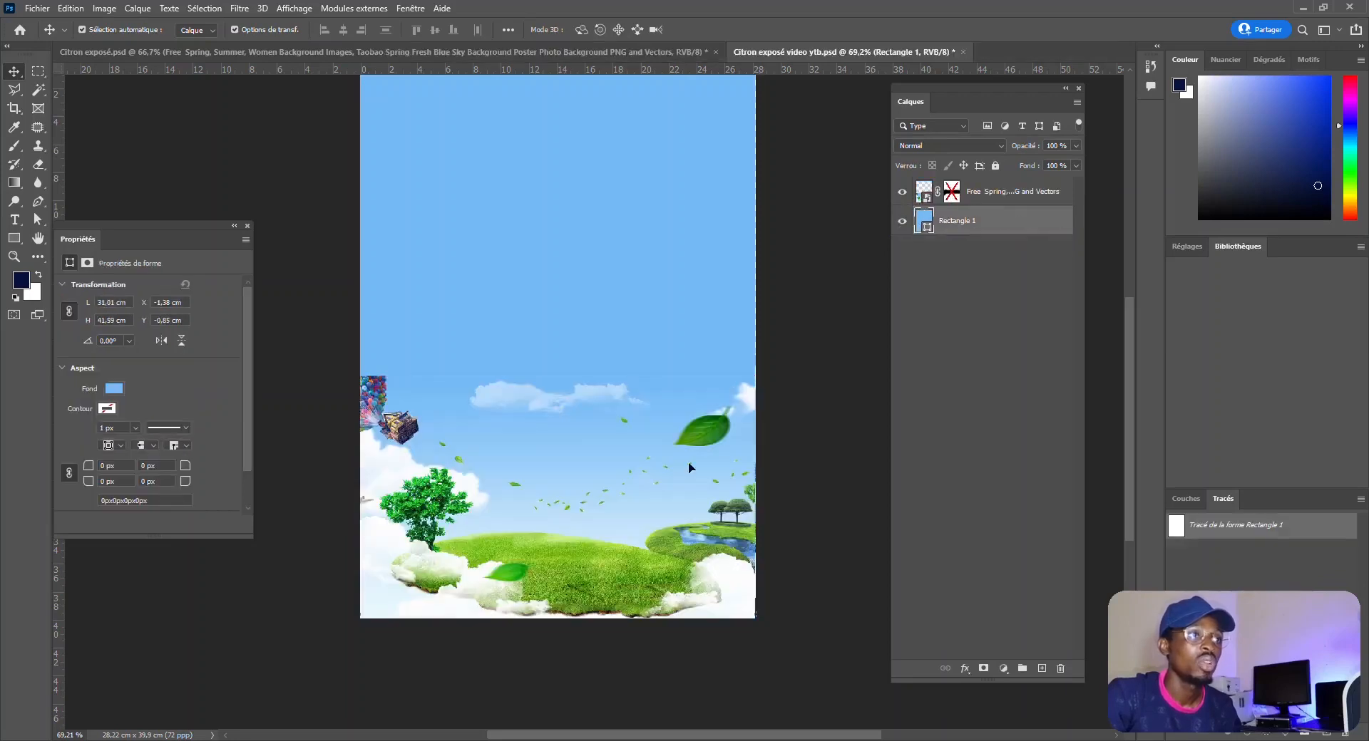
{"action": "left_click", "coordinate": [952, 194], "text": "shift"}
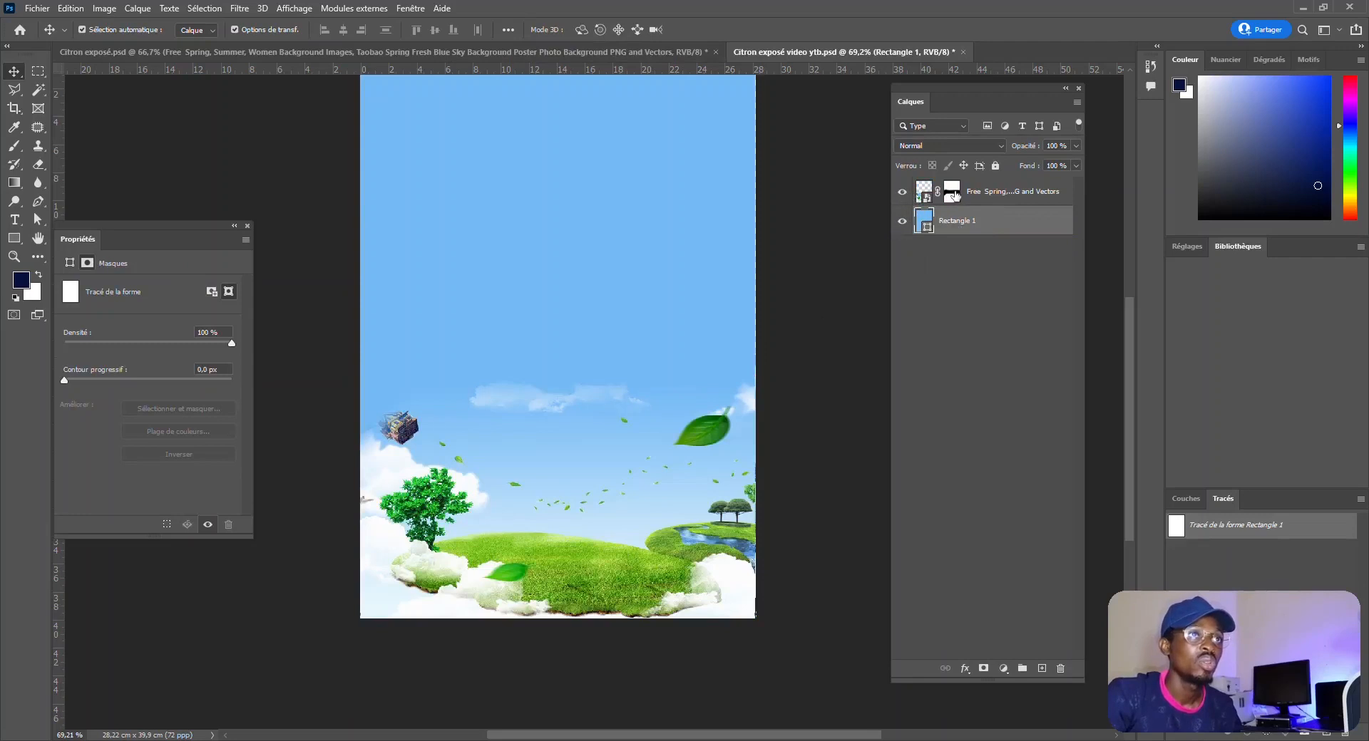
Step: Set Rectangle 1's fill to 78baf5 by sampling the blue just above the landscape's clouds
{"action": "key", "text": "ctrl+t"}
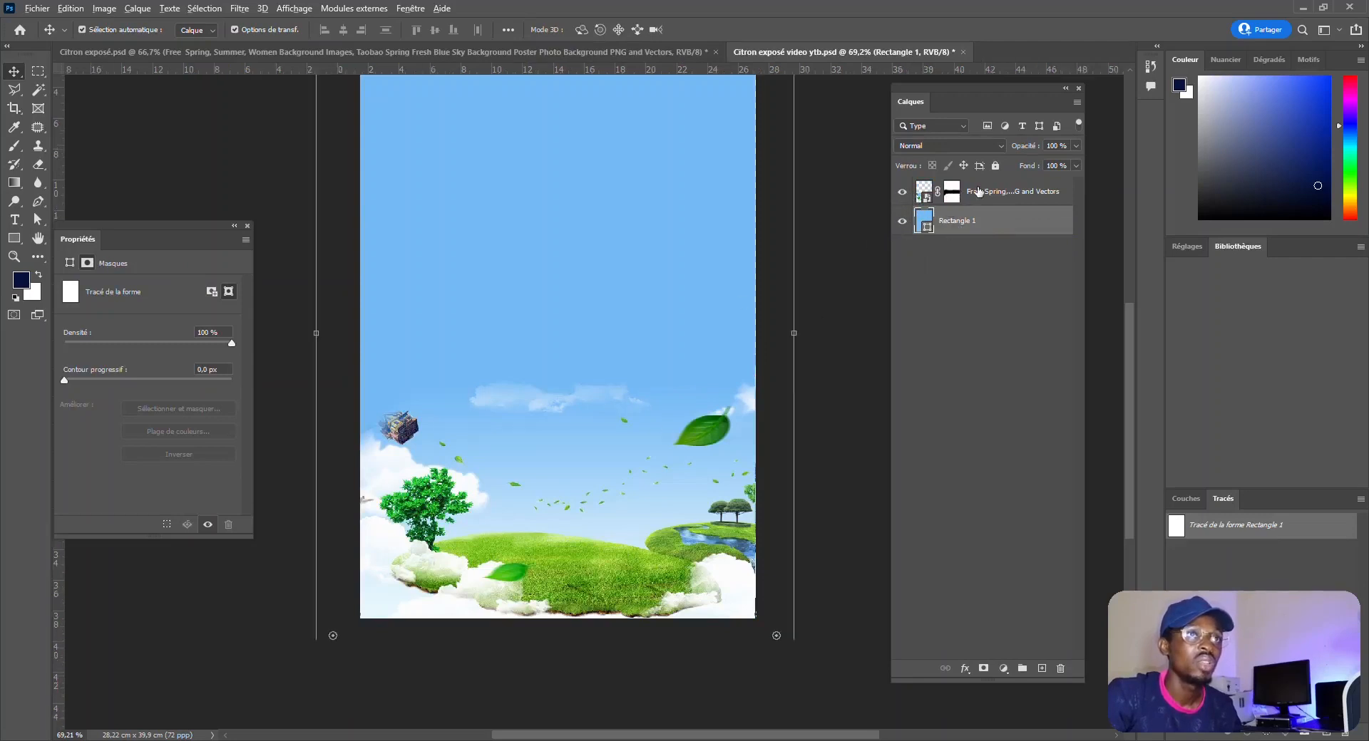
{"action": "scroll", "coordinate": [657, 343], "scroll_direction": "up", "scroll_amount": 1}
{"action": "scroll", "coordinate": [581, 384], "scroll_direction": "down", "scroll_amount": 2}
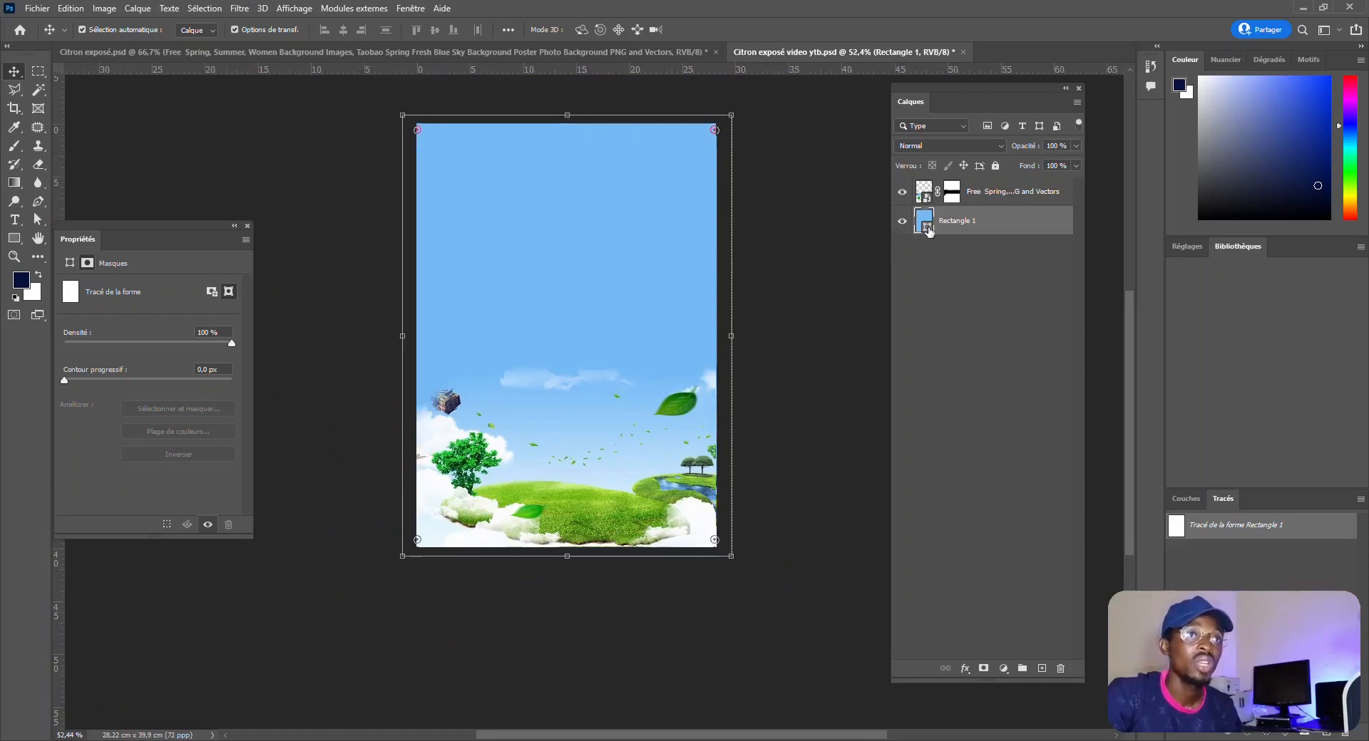
{"action": "double_click", "coordinate": [925, 227]}
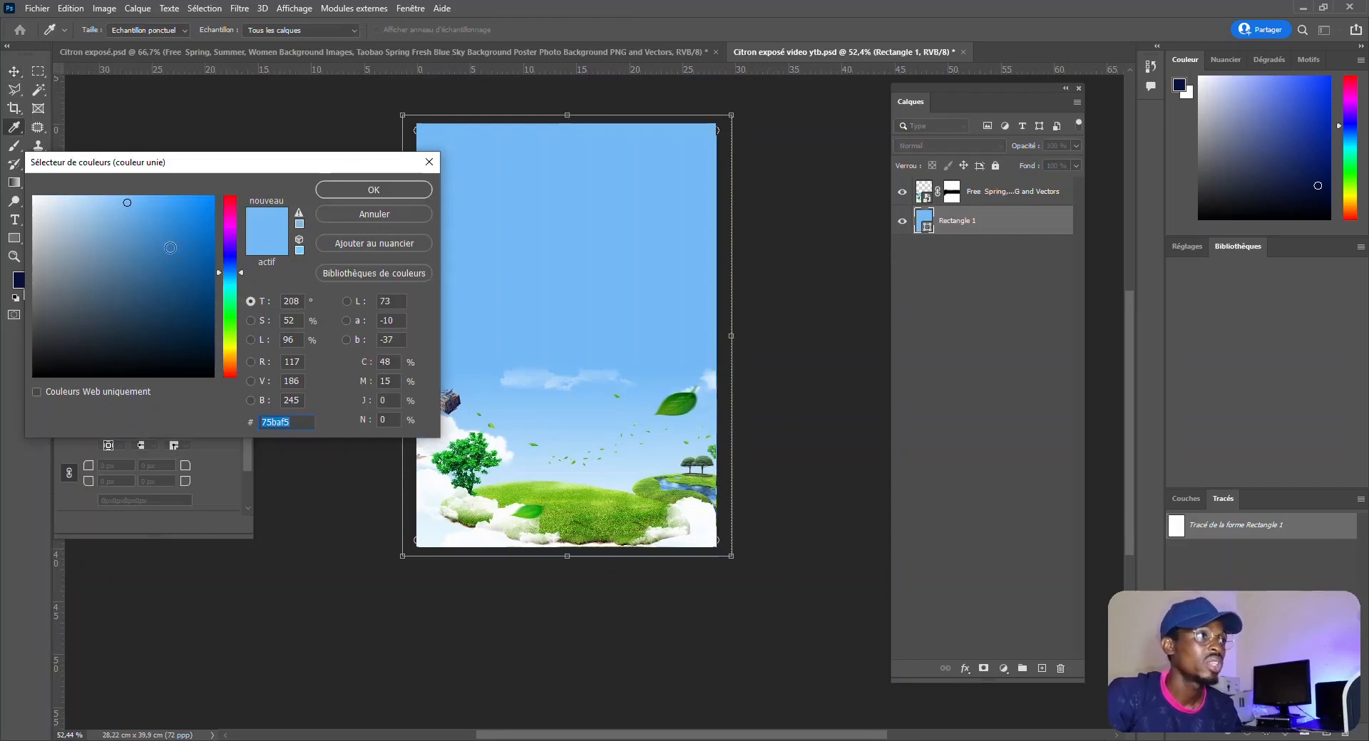
{"action": "left_click_drag", "start_coordinate": [159, 162], "coordinate": [210, 173]}
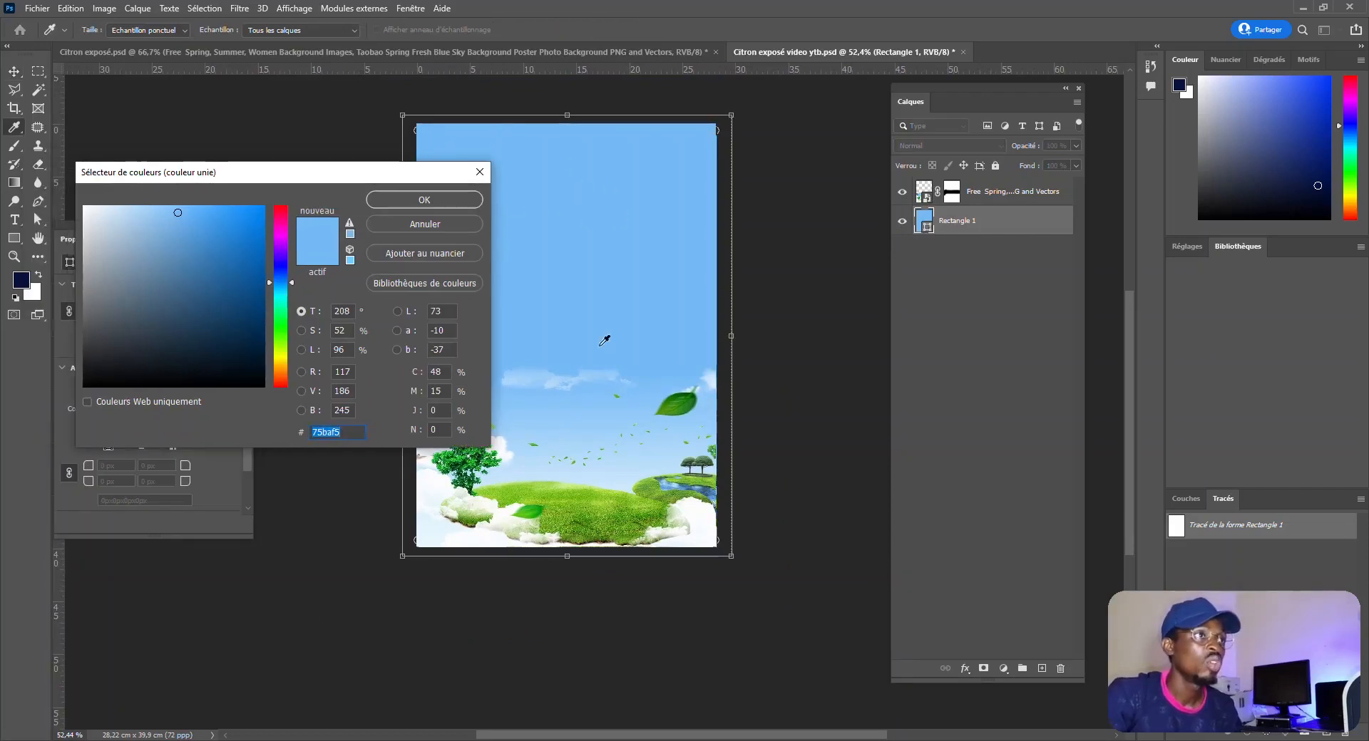
{"action": "left_click", "coordinate": [648, 368]}
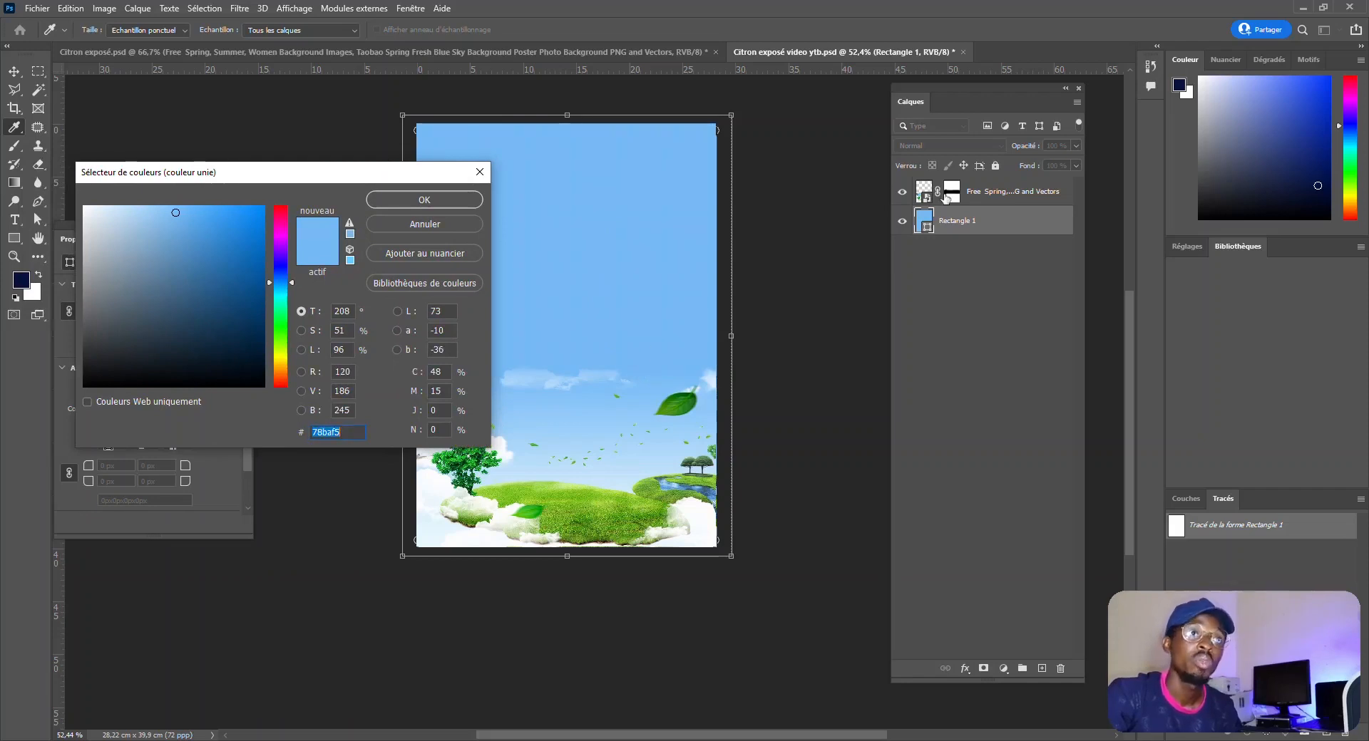
{"action": "left_click", "coordinate": [441, 202]}
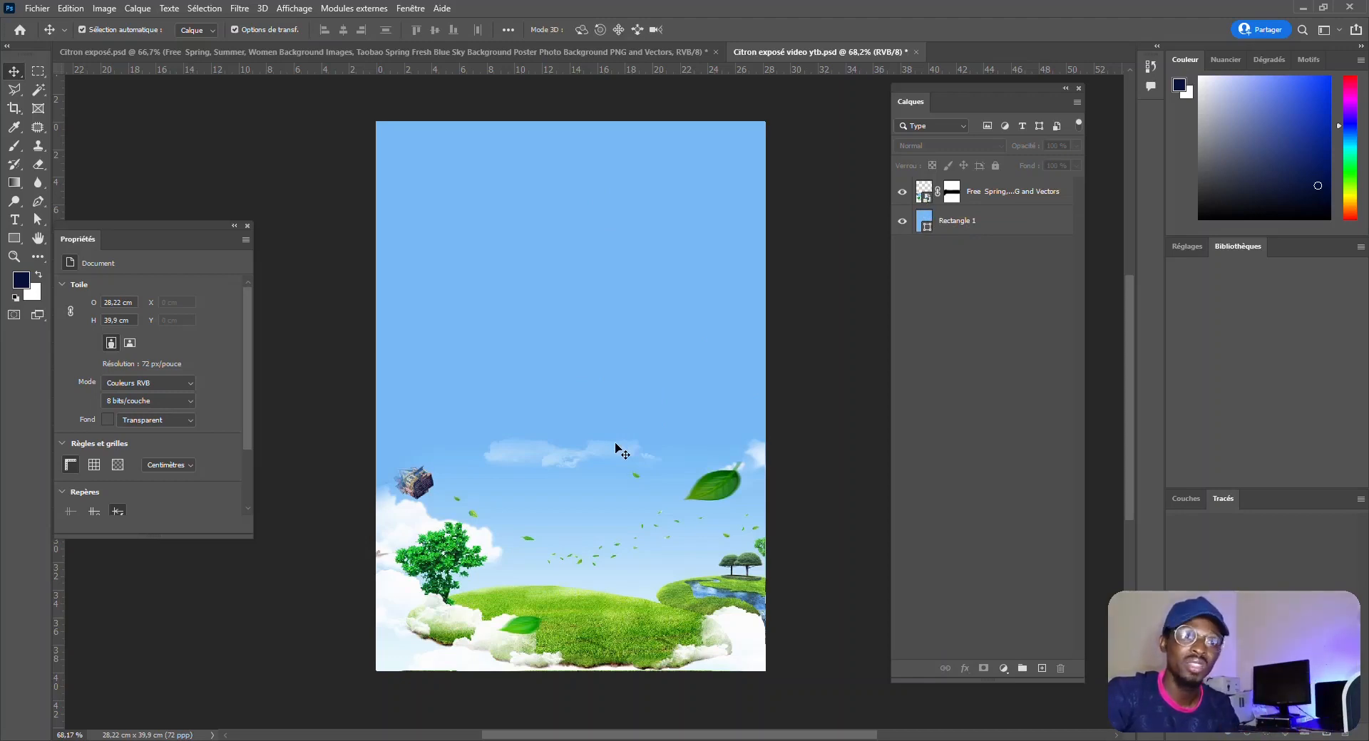
Step: Check the blend between sky and landscape by toggling the visibility of the landscape and Rectangle 1 layers
{"action": "left_click", "coordinate": [903, 193]}
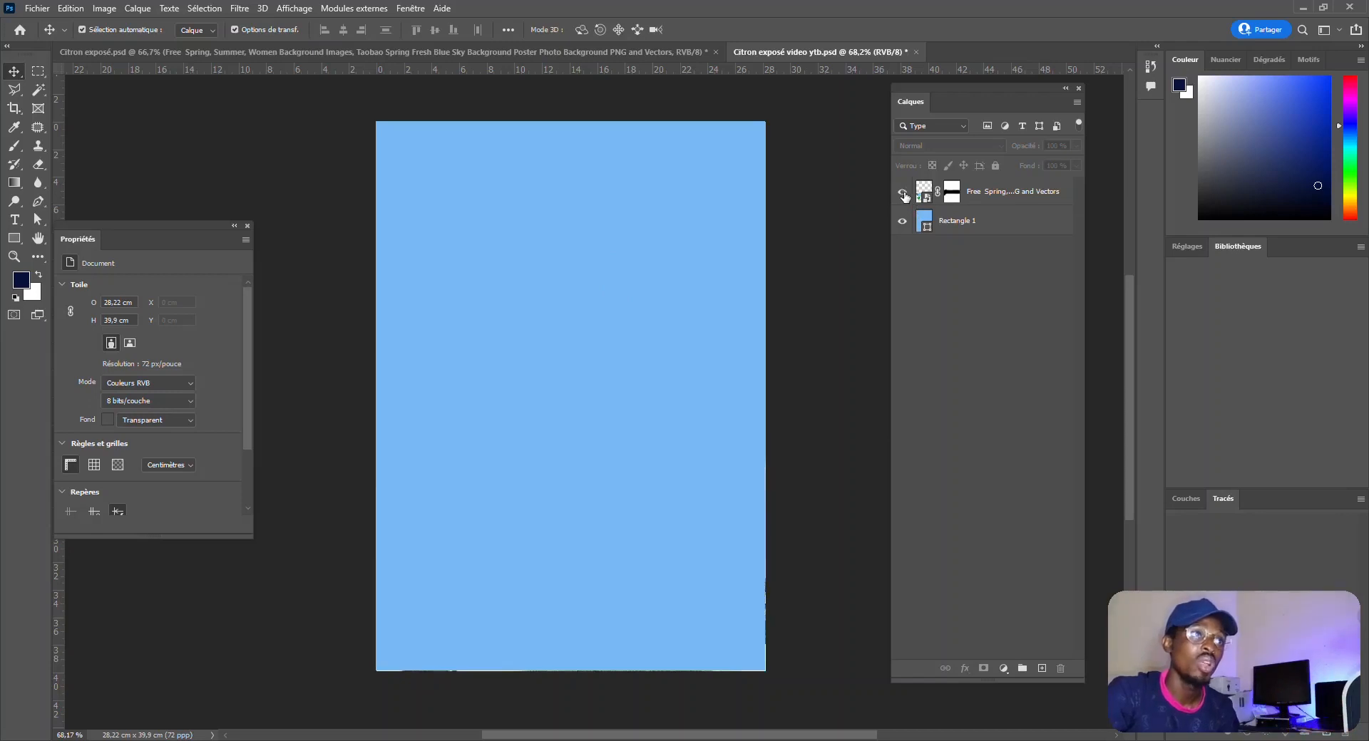
{"action": "left_click", "coordinate": [904, 193]}
{"action": "left_click", "coordinate": [900, 224]}
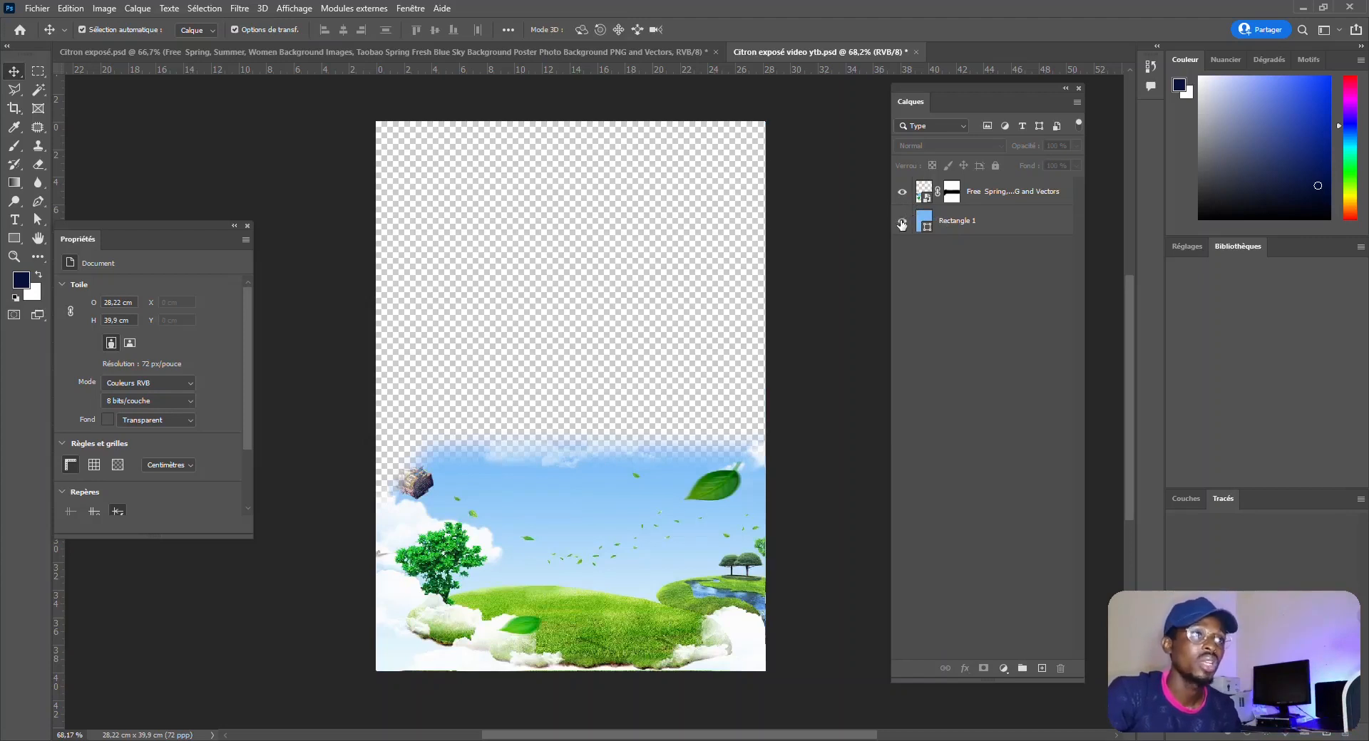
{"action": "left_click", "coordinate": [901, 222]}
Step: Compare the new document's background with the finished poster in Citron exposé.psd
{"action": "left_click", "coordinate": [509, 52]}
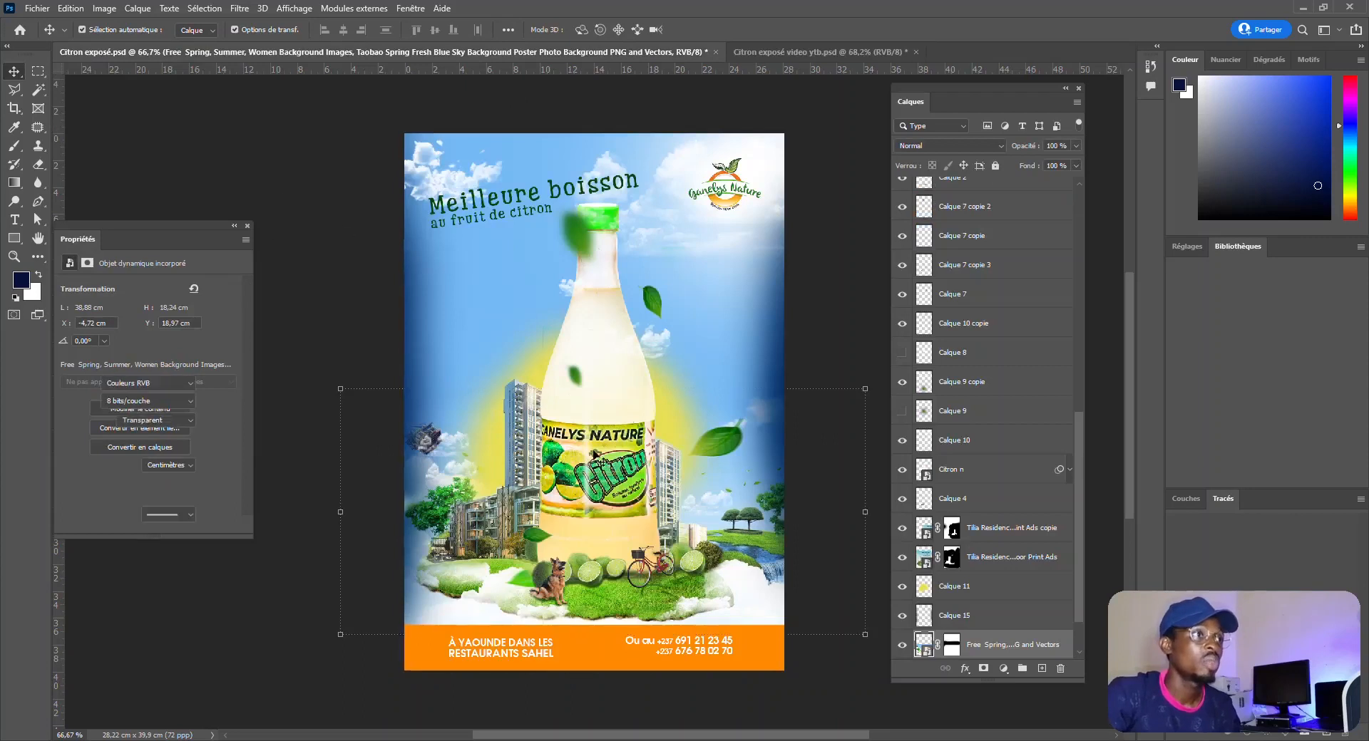
{"action": "left_click", "coordinate": [594, 454]}
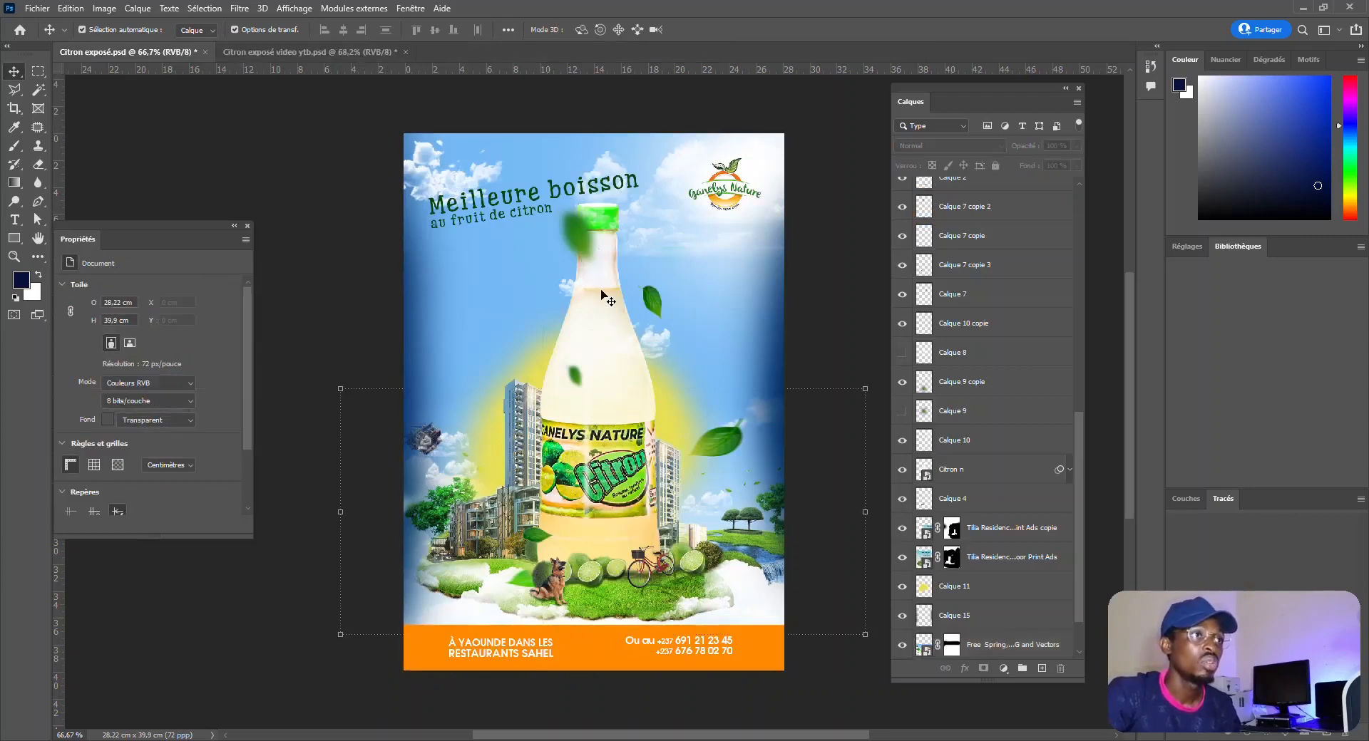
{"action": "left_click", "coordinate": [762, 545]}
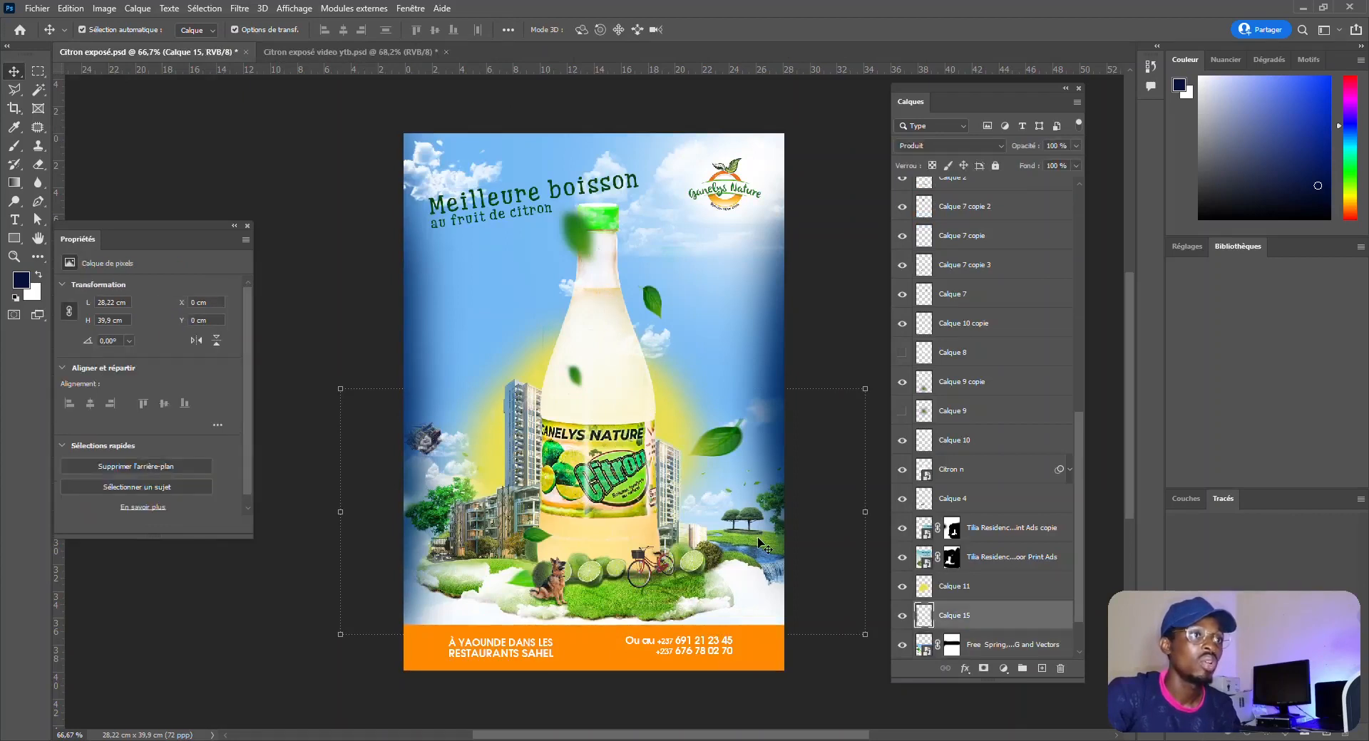
{"action": "left_click", "coordinate": [336, 51]}
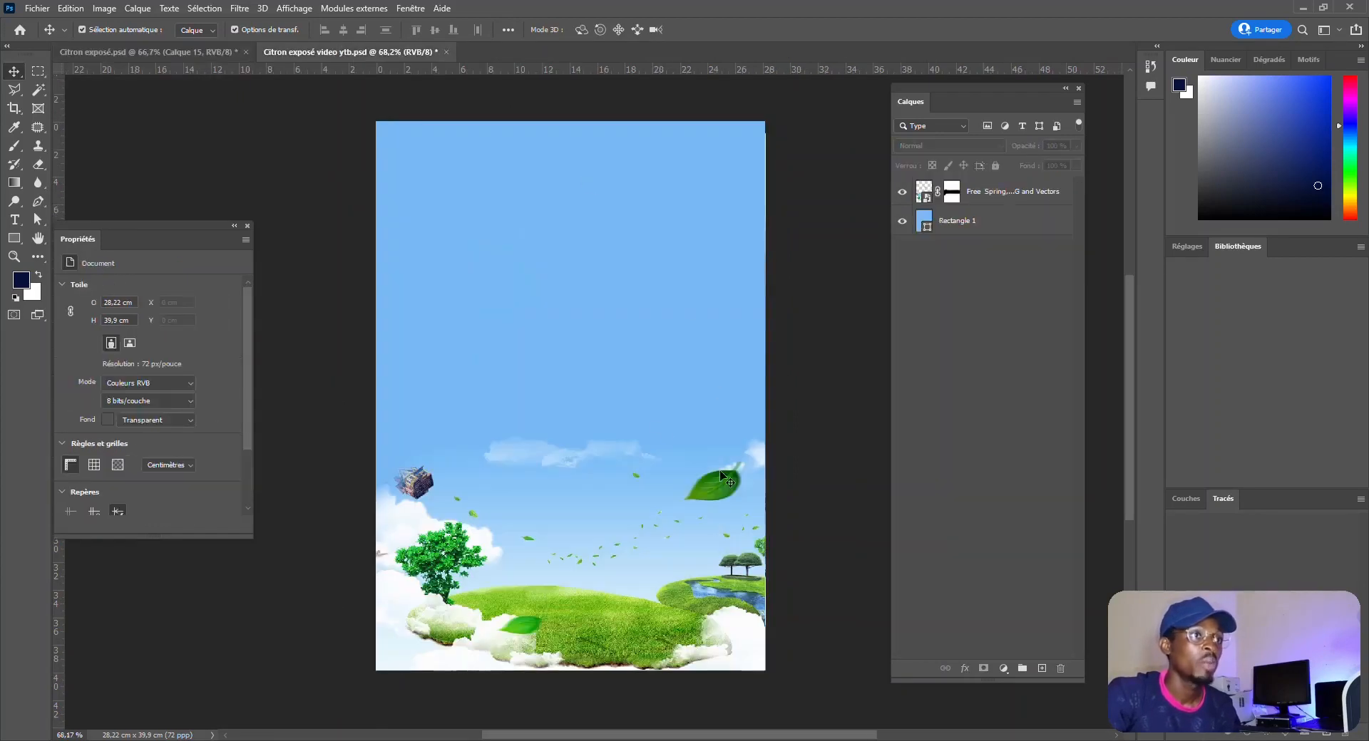
{"action": "left_click", "coordinate": [204, 53]}
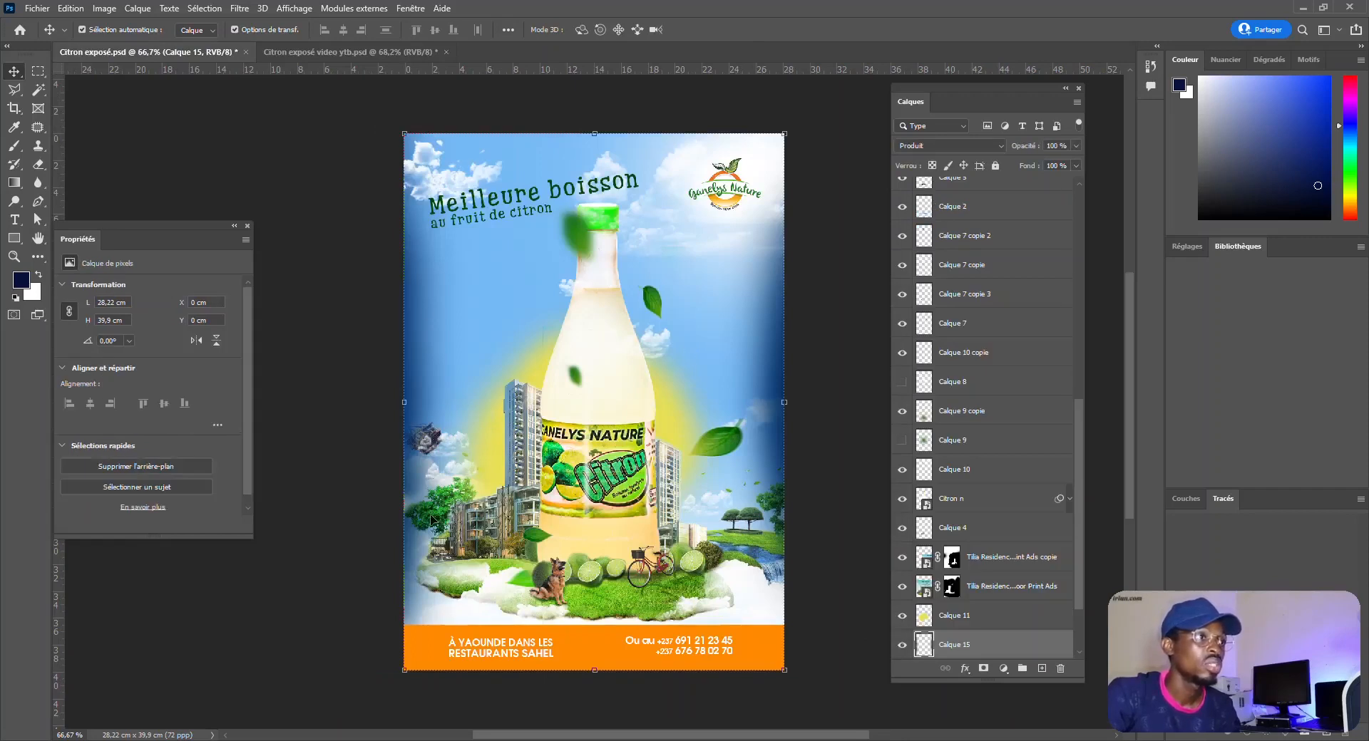
{"action": "left_click", "coordinate": [305, 53]}
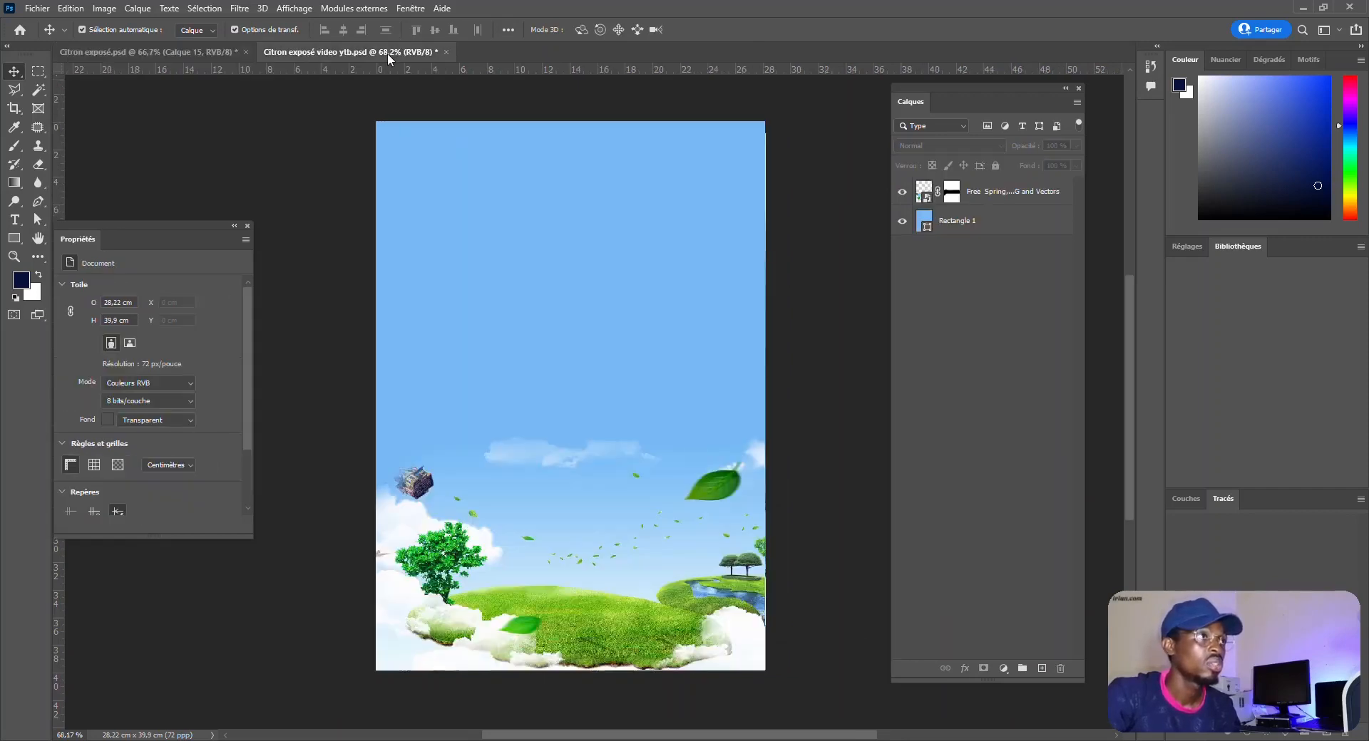
Step: Copy the Citron n bottle from Citron exposé.psd into the new document and stand it on the grass, about X 9.48 cm, Y 7.83 cm
{"action": "left_click", "coordinate": [207, 53]}
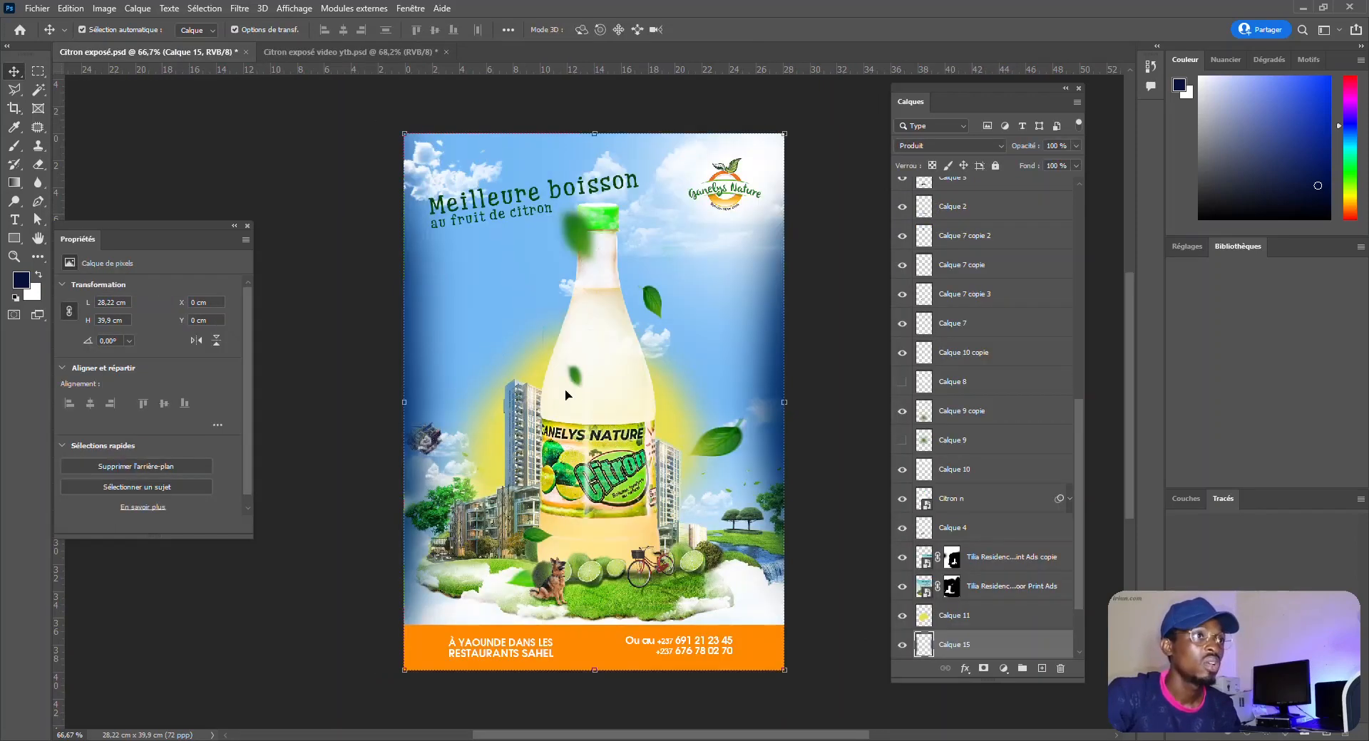
{"action": "left_click", "coordinate": [564, 406]}
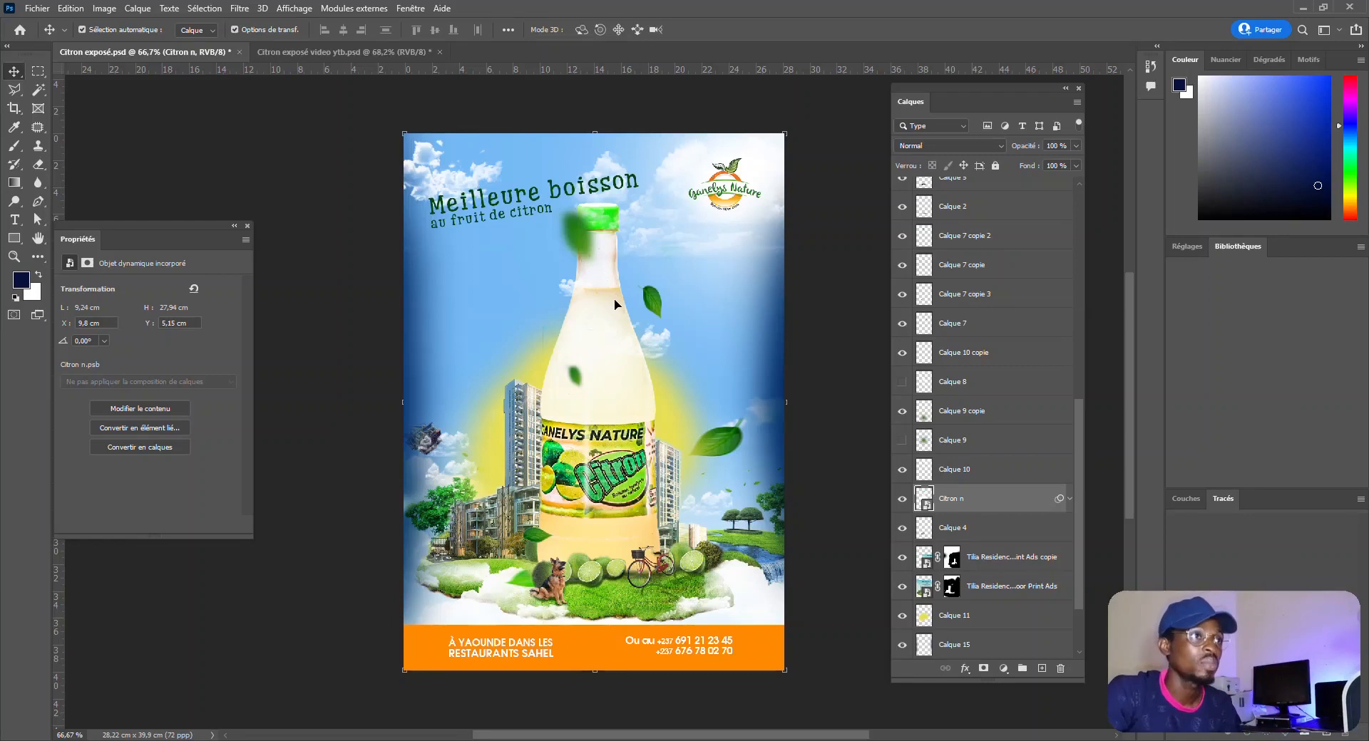
{"action": "left_click_drag", "start_coordinate": [616, 304], "coordinate": [590, 567]}
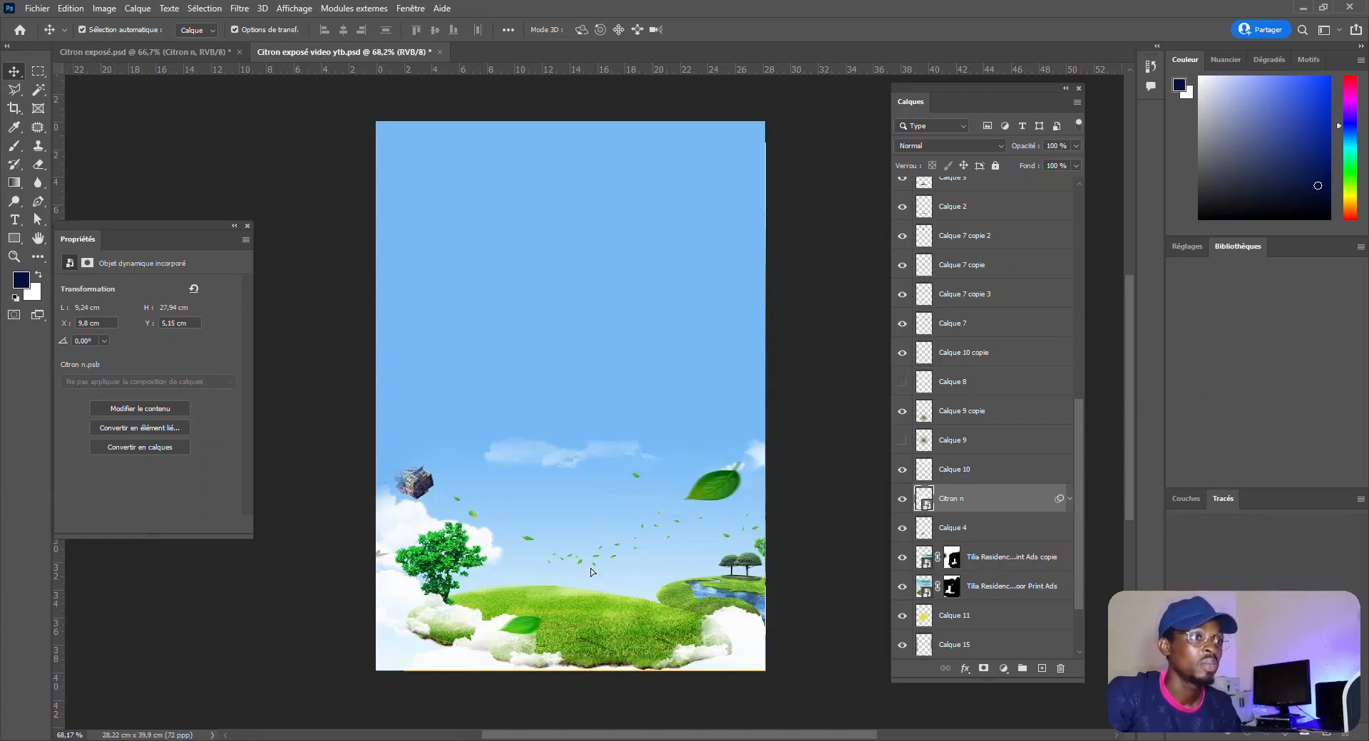
{"action": "left_click_drag", "start_coordinate": [590, 572], "coordinate": [591, 568]}
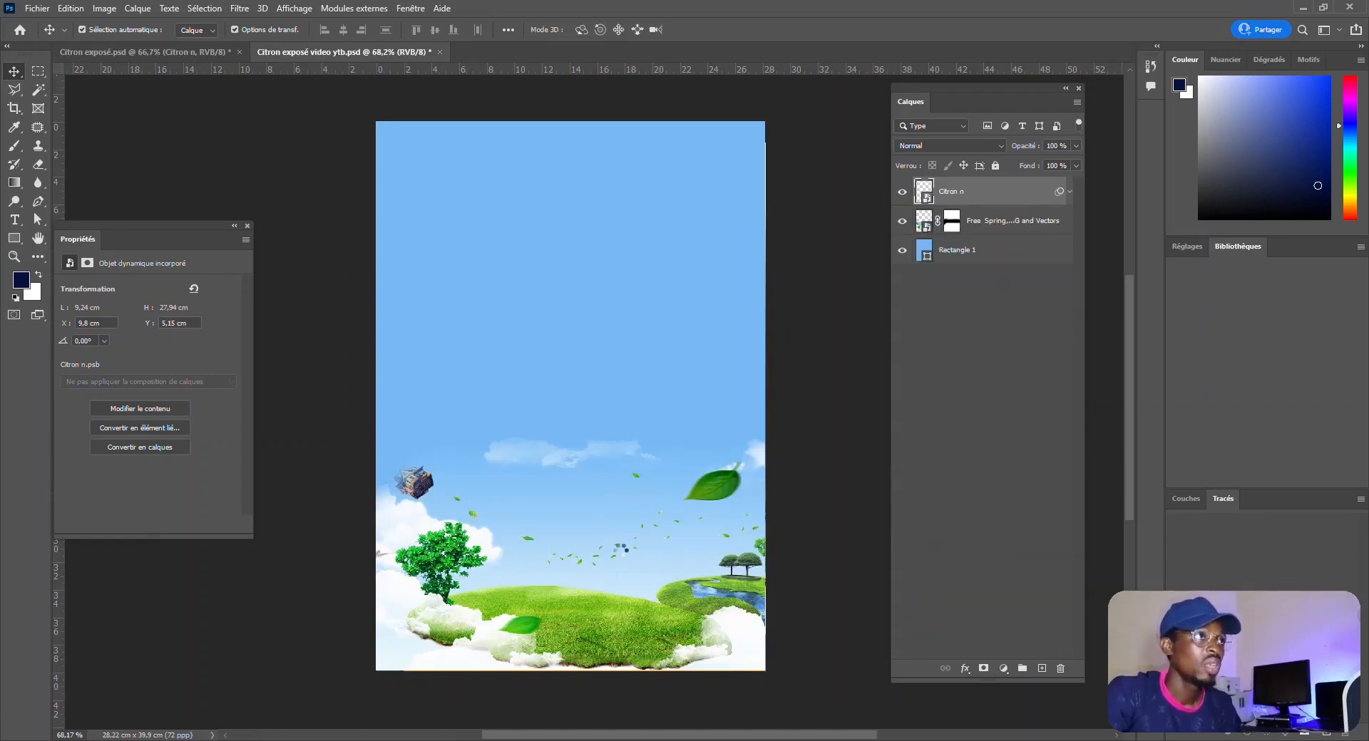
{"action": "left_click_drag", "start_coordinate": [594, 457], "coordinate": [571, 315]}
{"action": "scroll", "coordinate": [586, 389], "scroll_direction": "down", "scroll_amount": 2}
{"action": "scroll", "coordinate": [586, 390], "scroll_direction": "up", "scroll_amount": 2}
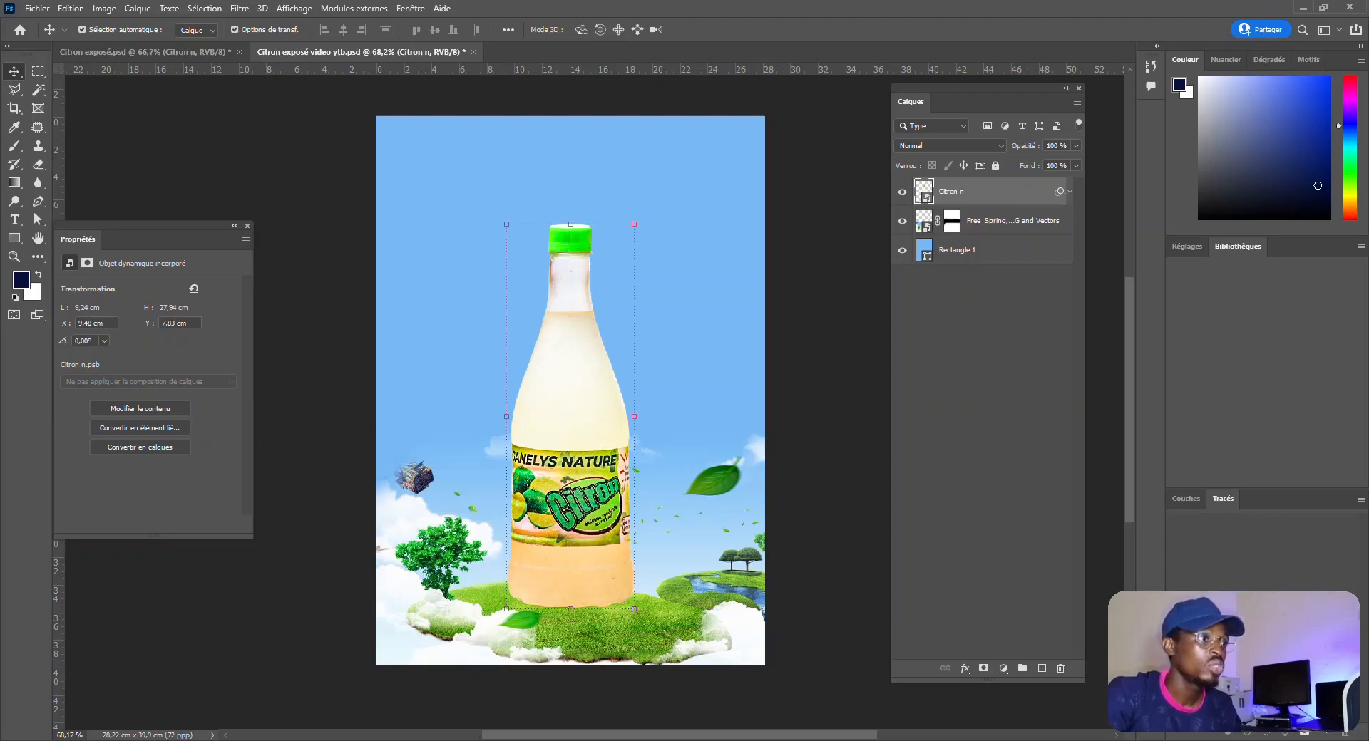
Step: Switch to File Explorer, open the project's image resources folder and select the single bottle picture
{"action": "mouse_move", "coordinate": [325, 738]}
{"action": "left_click", "coordinate": [314, 709]}
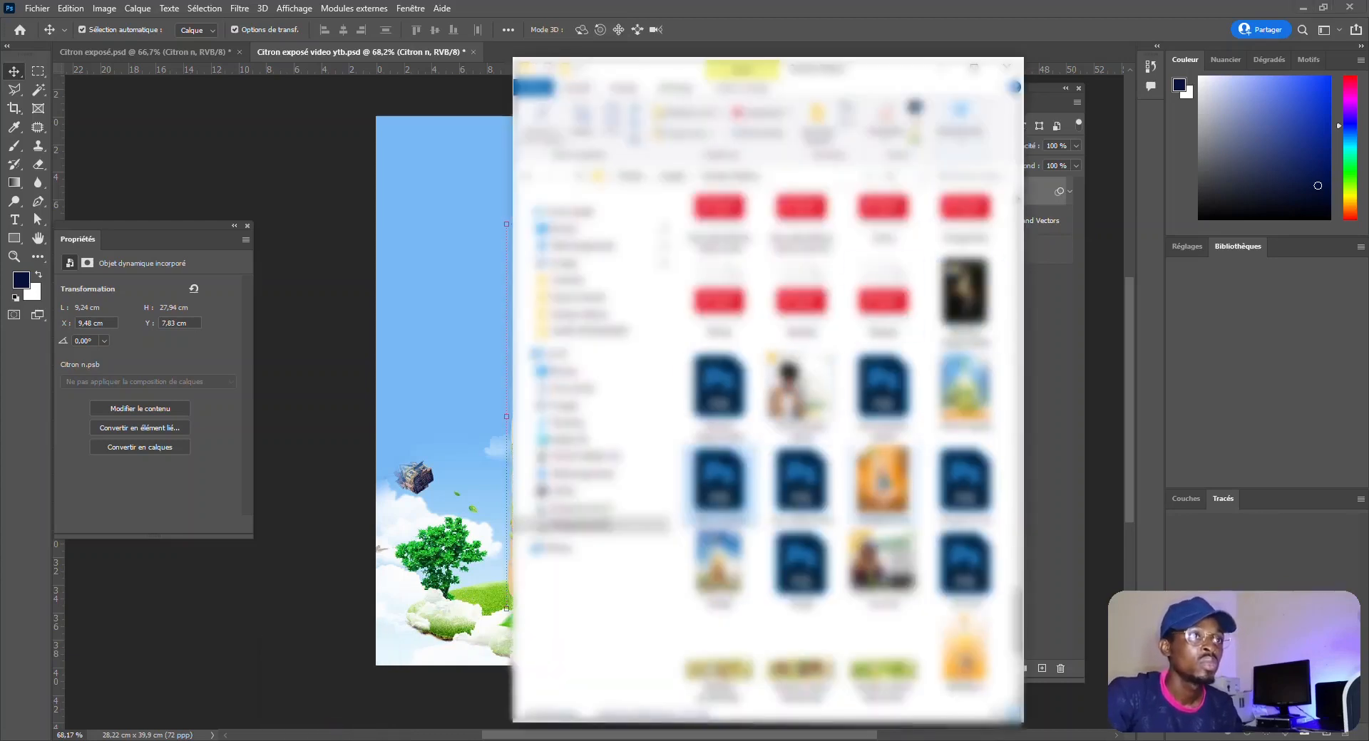
{"action": "scroll", "coordinate": [842, 442], "scroll_direction": "down", "scroll_amount": 5}
{"action": "scroll", "coordinate": [841, 442], "scroll_direction": "down", "scroll_amount": 5}
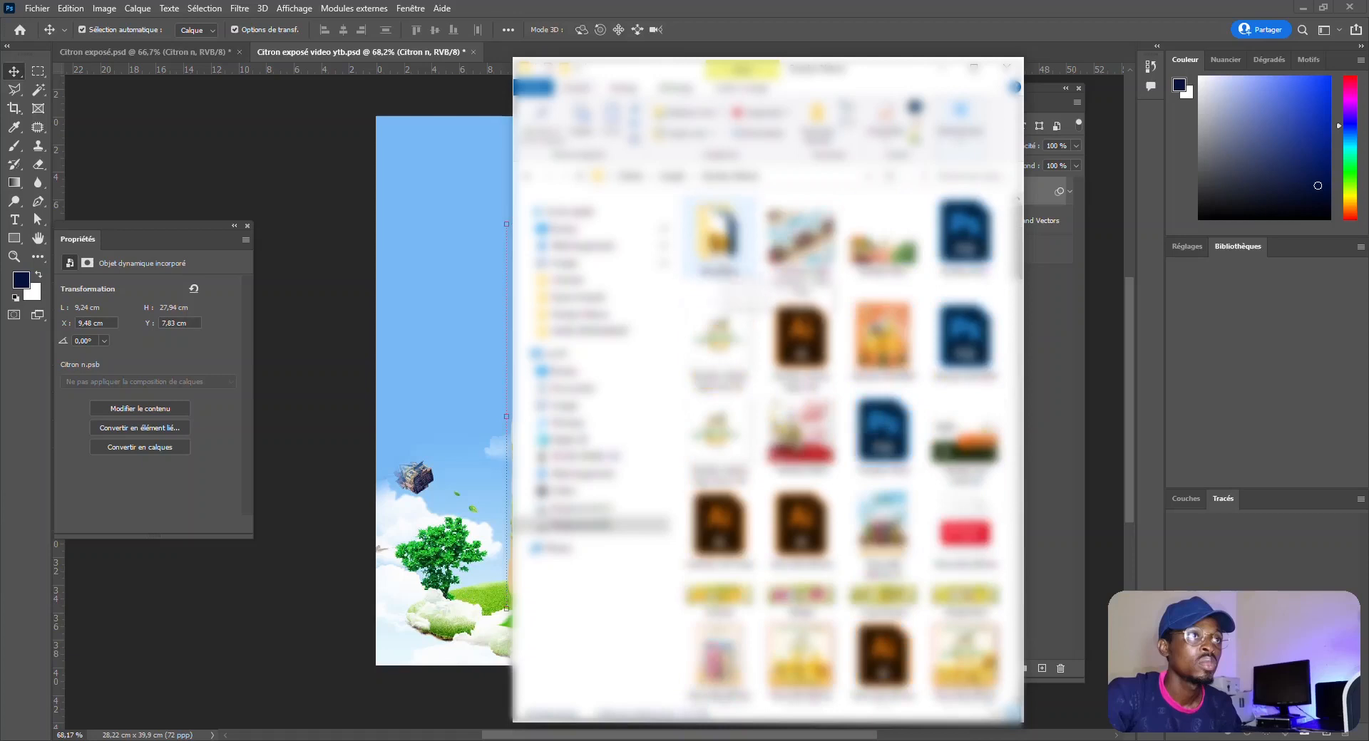
{"action": "double_click", "coordinate": [843, 427]}
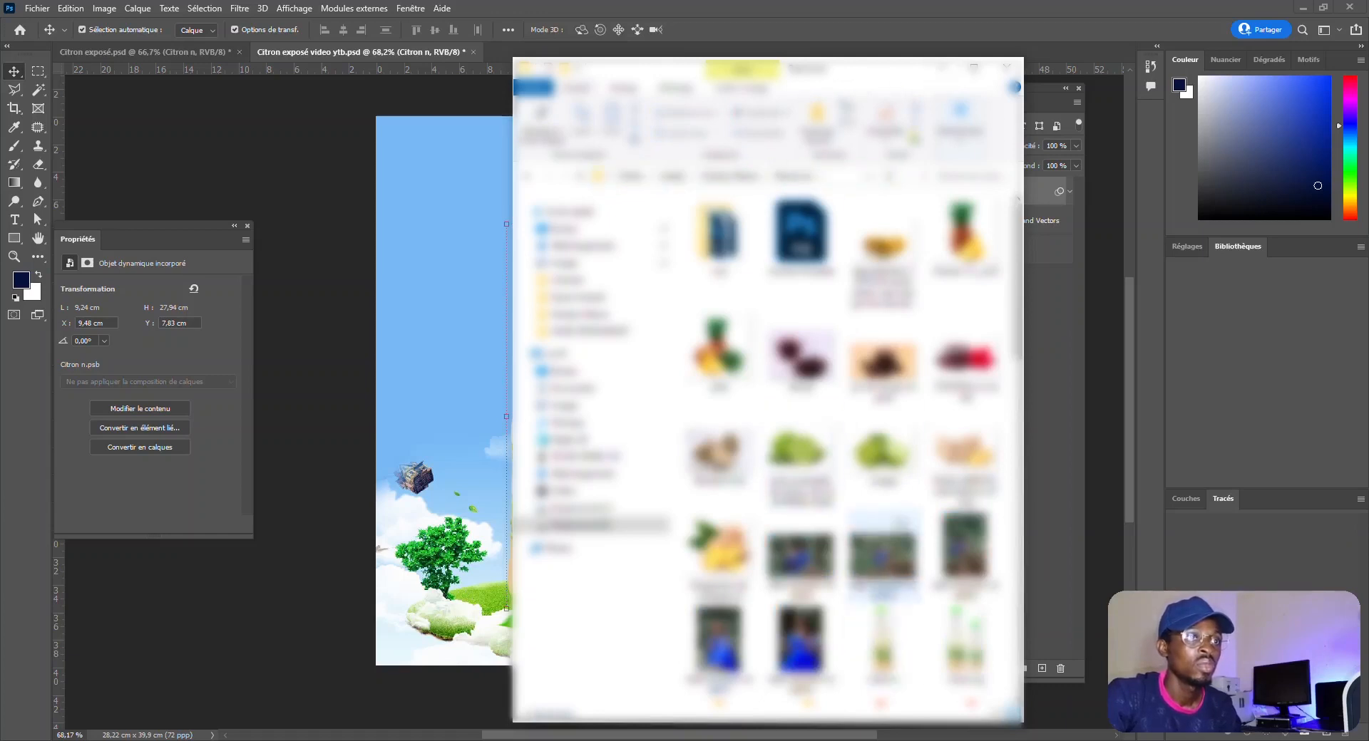
{"action": "left_click", "coordinate": [882, 641]}
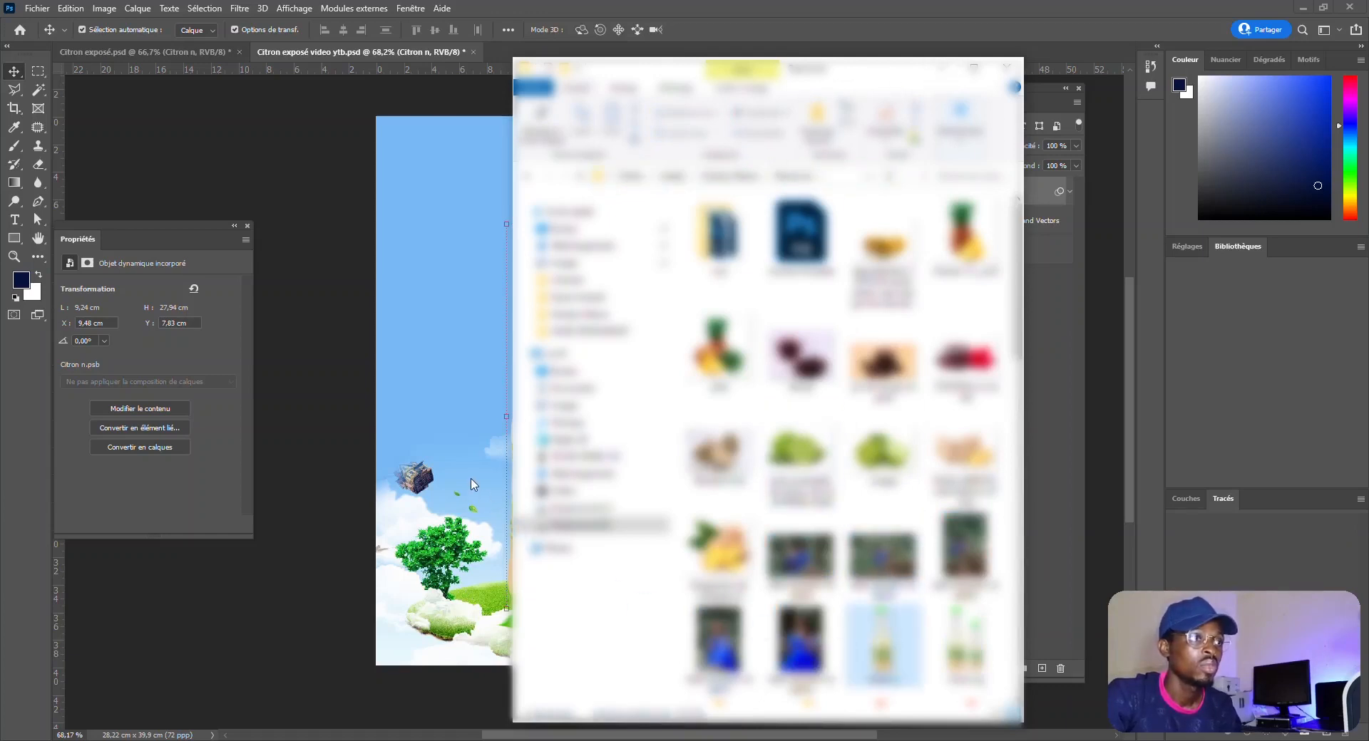
Step: Place the single bottle picture Citron n.png in the poster document as an embedded smart object
{"action": "left_click_drag", "start_coordinate": [471, 484], "coordinate": [470, 484]}
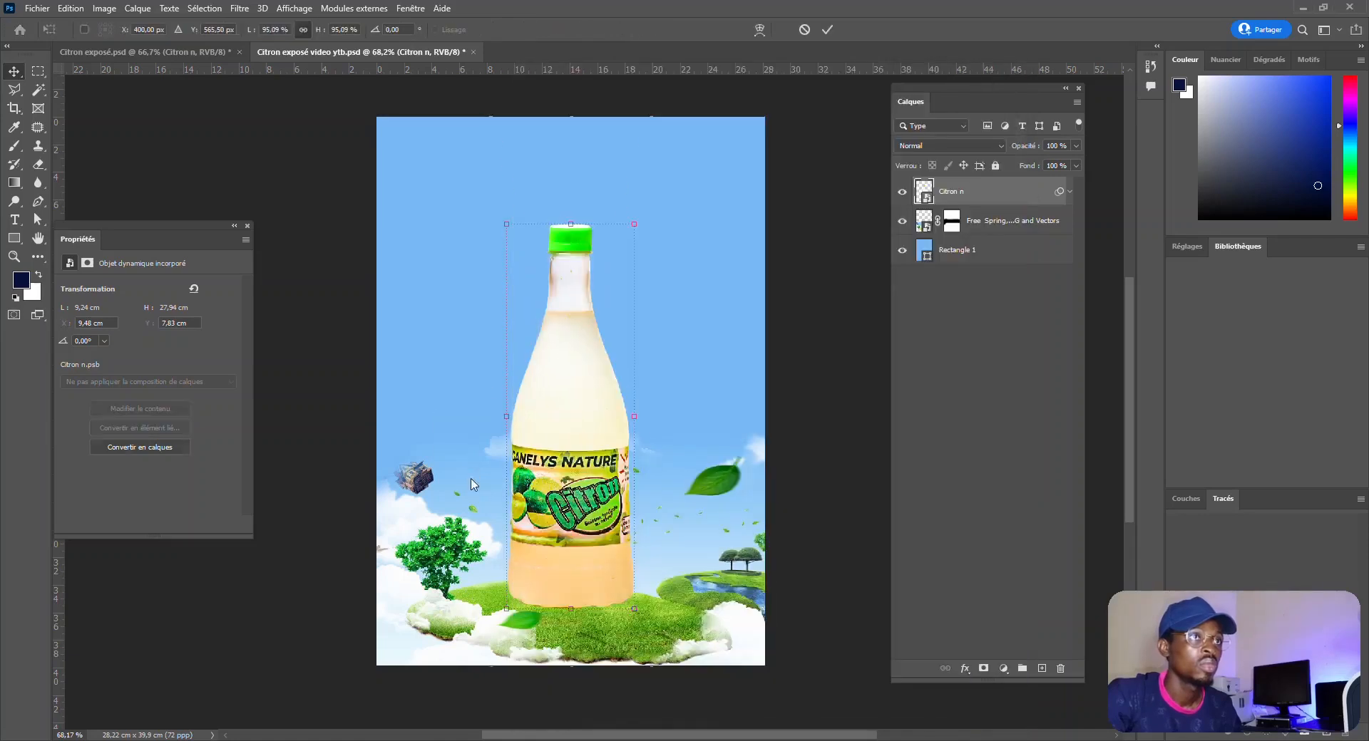
{"action": "key", "text": "Return"}
{"action": "key", "text": "Return"}
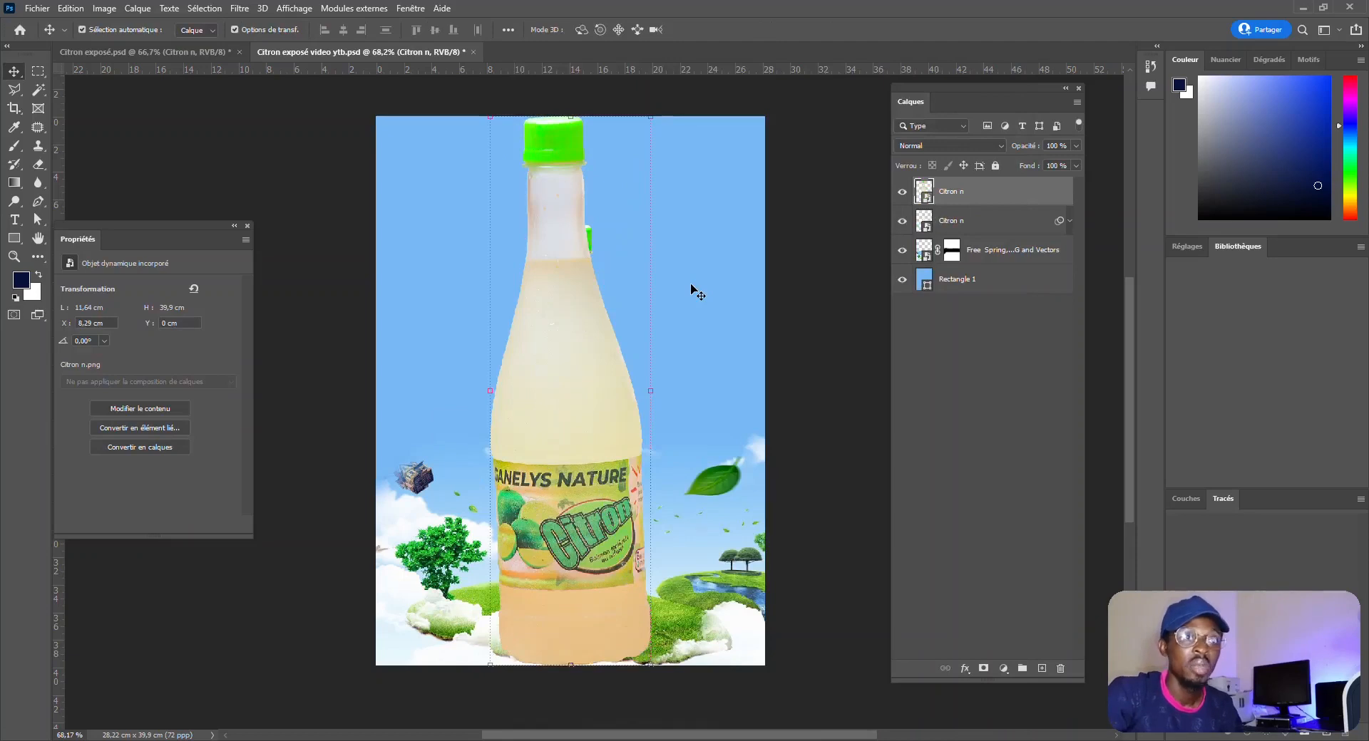
Step: Scale the placed Citron n.png bottle to about 61.91% and stand it on the grass to the right of the original bottle
{"action": "left_click_drag", "start_coordinate": [593, 392], "coordinate": [533, 420]}
{"action": "scroll", "coordinate": [518, 301], "scroll_direction": "down", "scroll_amount": 1}
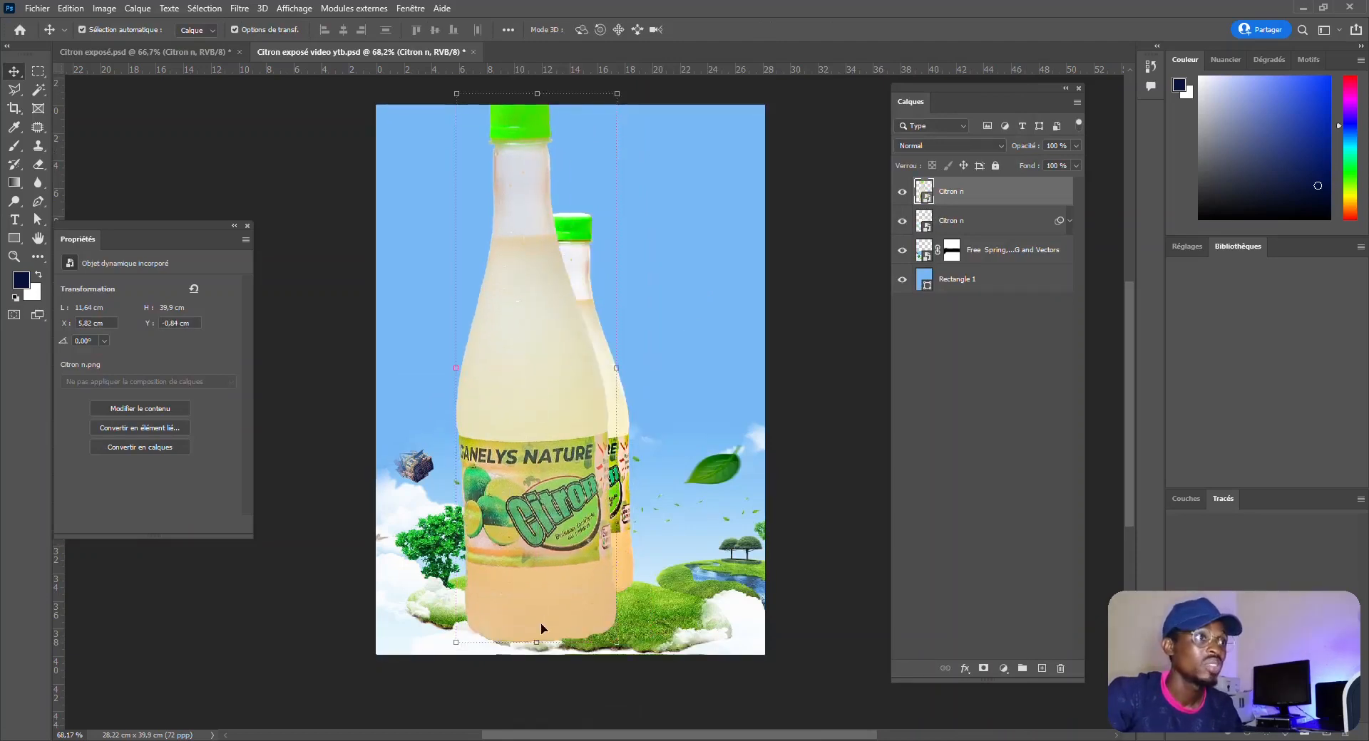
{"action": "left_click_drag", "start_coordinate": [535, 643], "coordinate": [537, 451]}
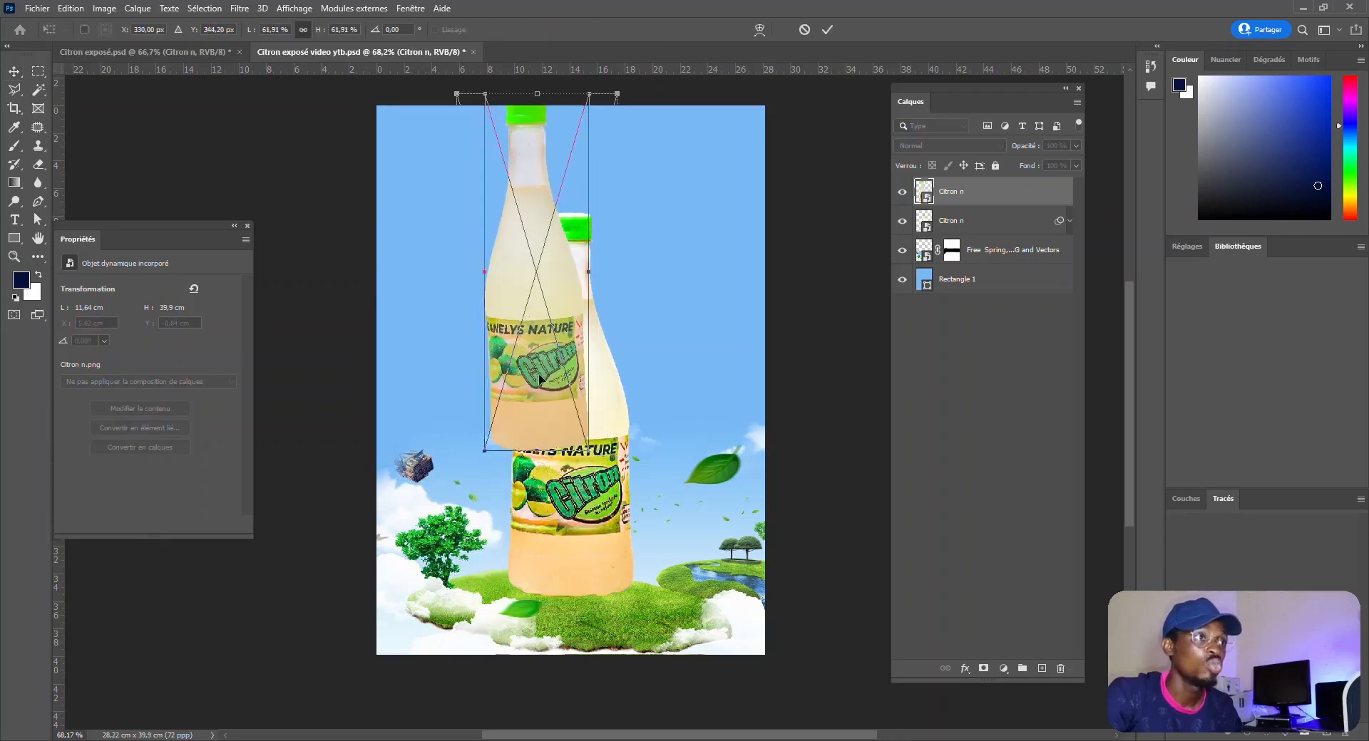
{"action": "left_click_drag", "start_coordinate": [536, 266], "coordinate": [696, 415]}
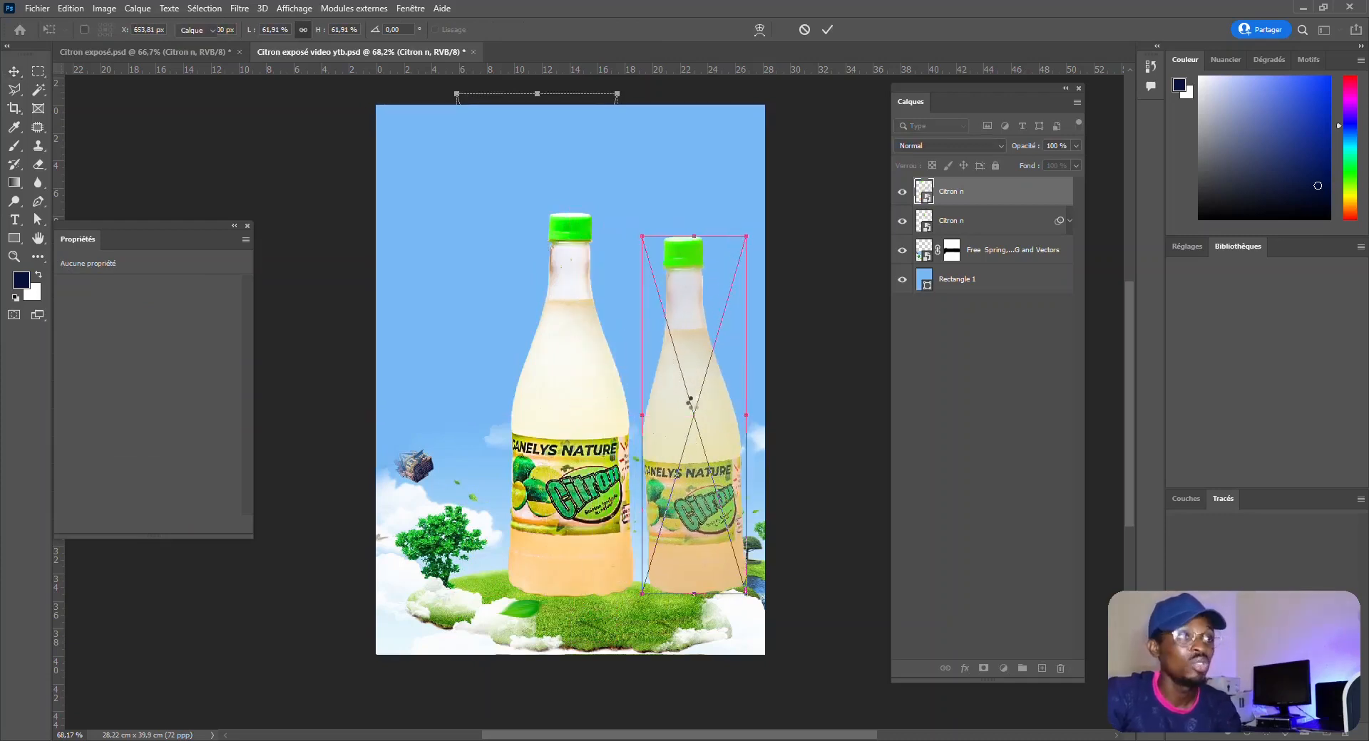
{"action": "key", "text": "Return"}
Step: Space out the two bottles, shifting the original further left and the smaller one to about X 15.48 cm, Y 9.56 cm
{"action": "left_click_drag", "start_coordinate": [568, 416], "coordinate": [516, 413]}
{"action": "left_click_drag", "start_coordinate": [712, 431], "coordinate": [656, 438]}
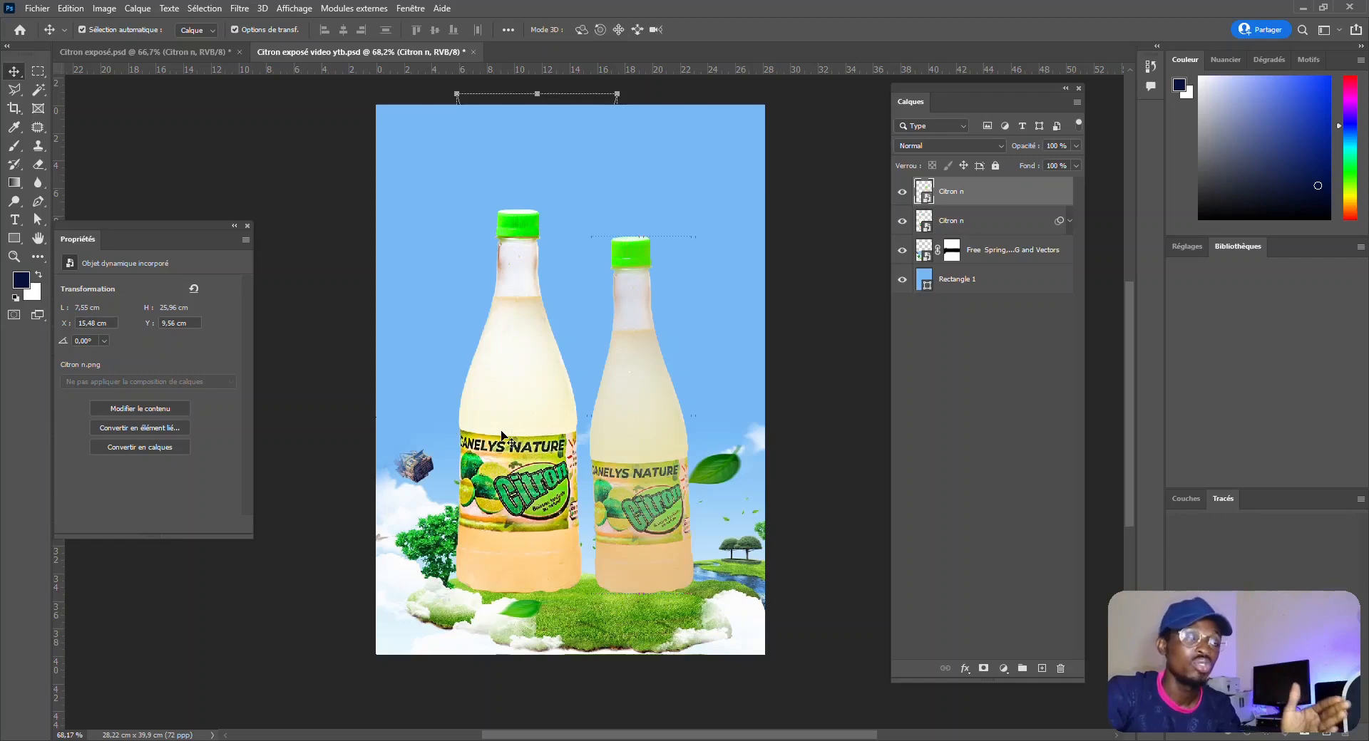
{"action": "left_click_drag", "start_coordinate": [509, 334], "coordinate": [475, 336]}
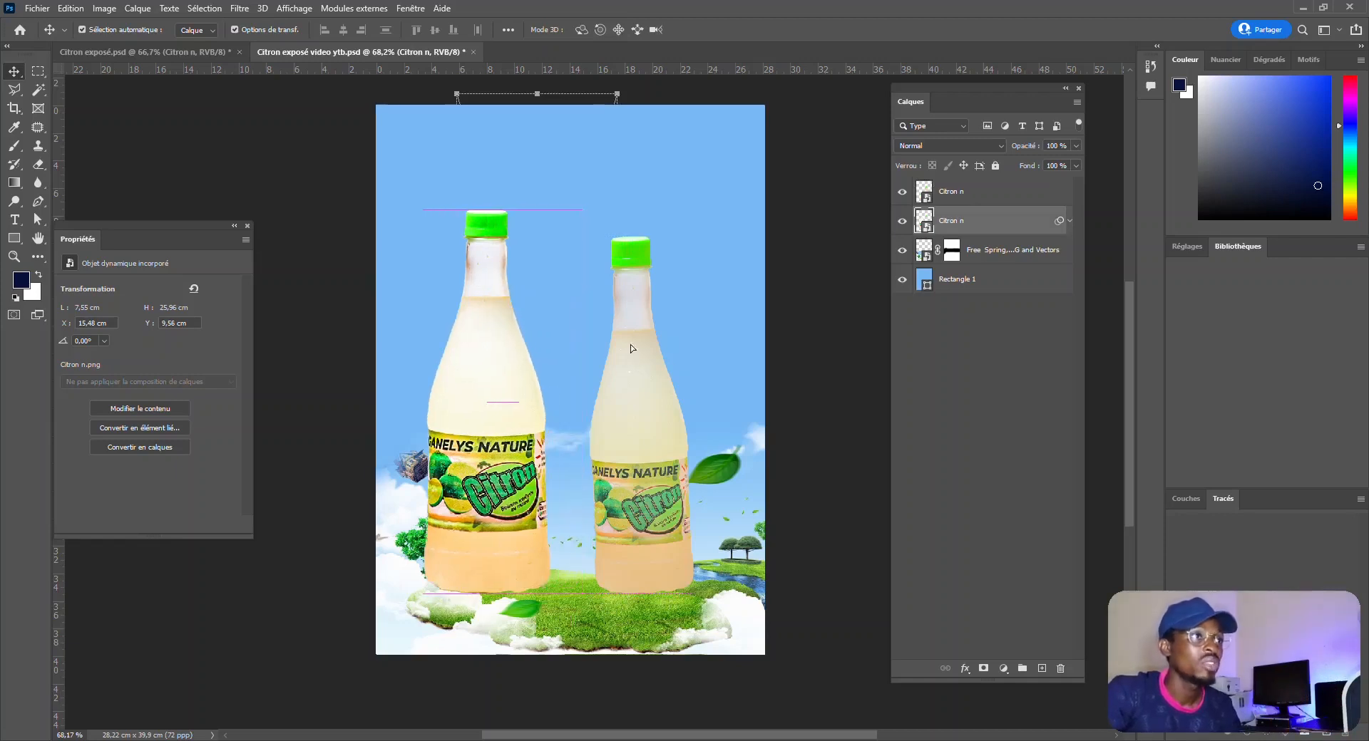
Step: Apply a Perspective transform to the smaller bottle, widening its base to match the original bottle
{"action": "left_click", "coordinate": [645, 378]}
{"action": "scroll", "coordinate": [646, 299], "scroll_direction": "down", "scroll_amount": 1}
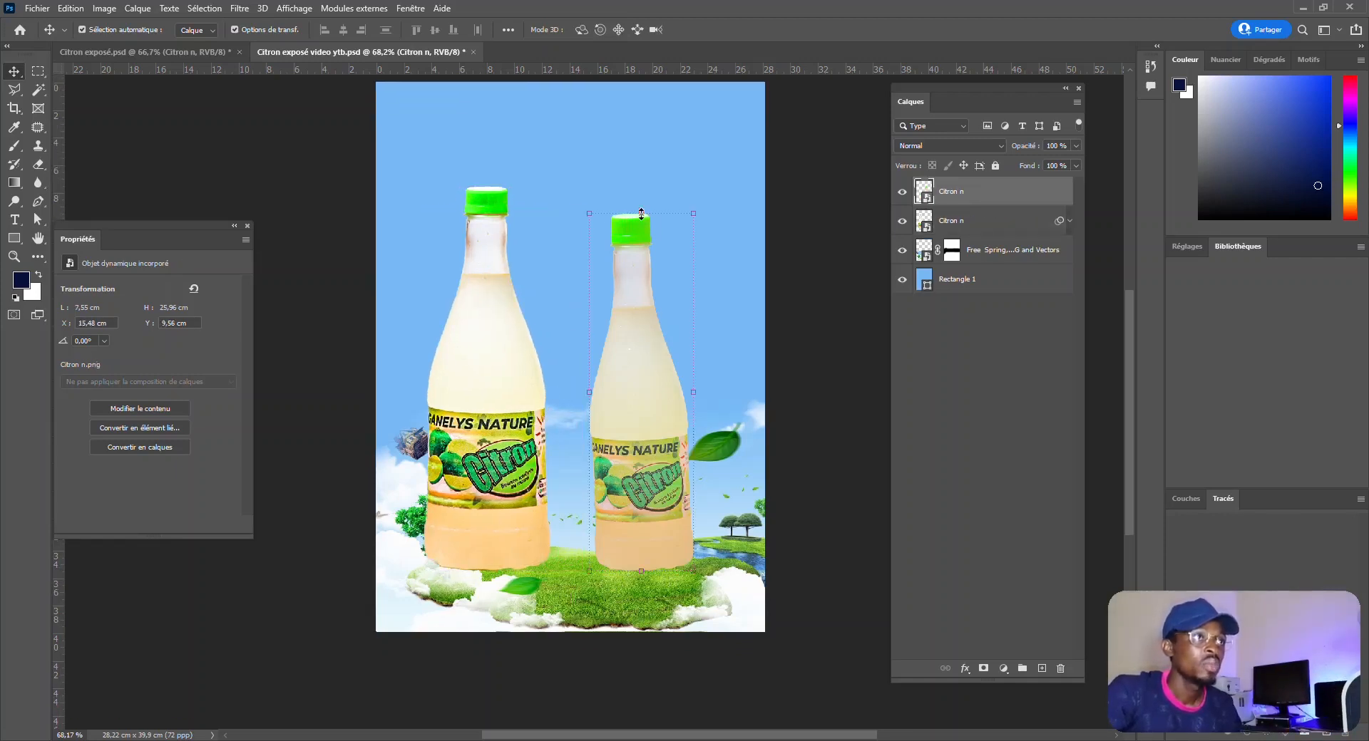
{"action": "key", "text": "ctrl+t"}
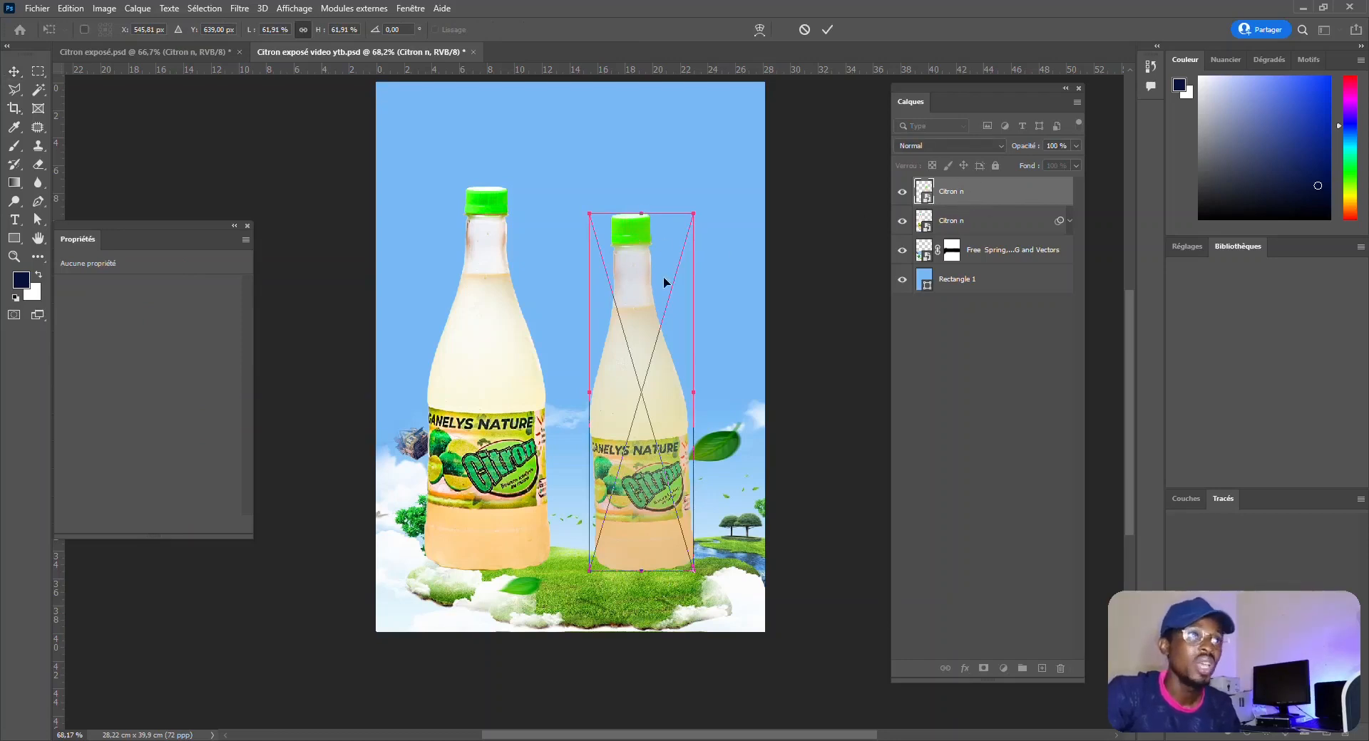
{"action": "right_click", "coordinate": [620, 288]}
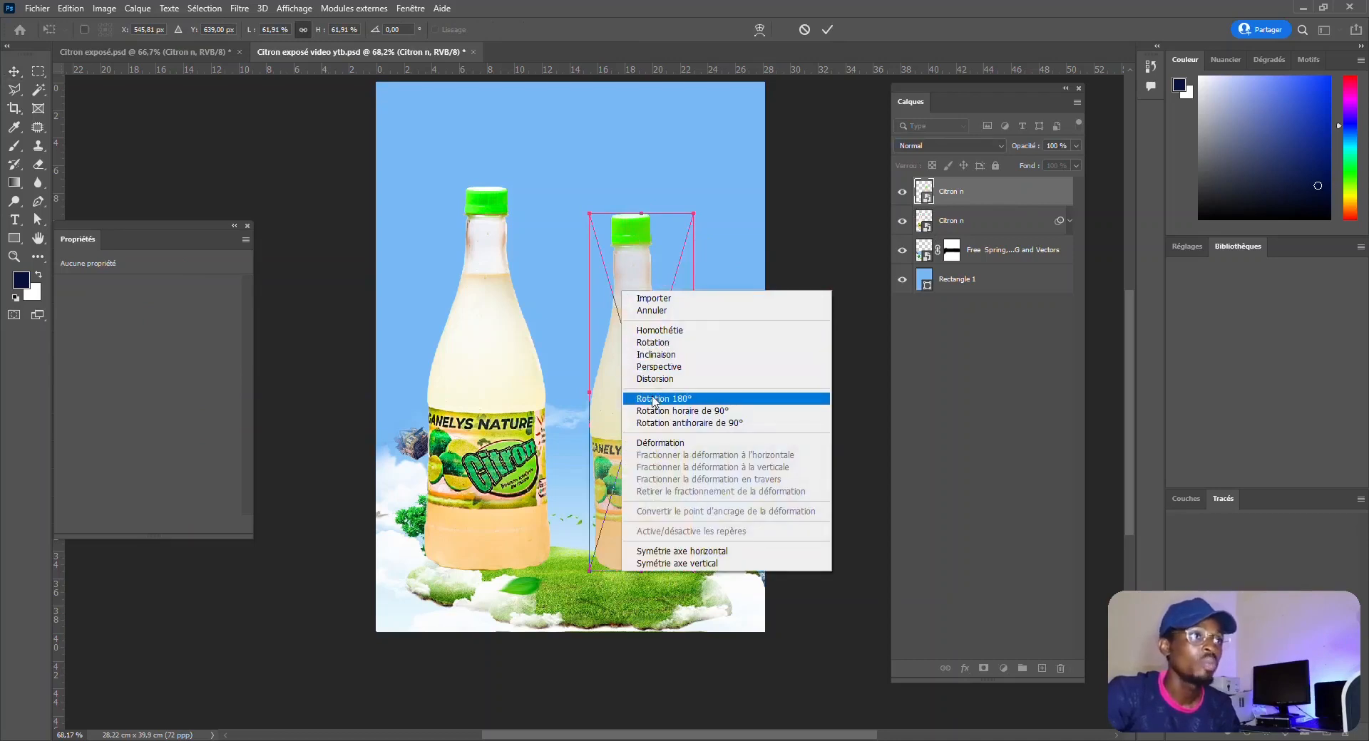
{"action": "left_click", "coordinate": [675, 367]}
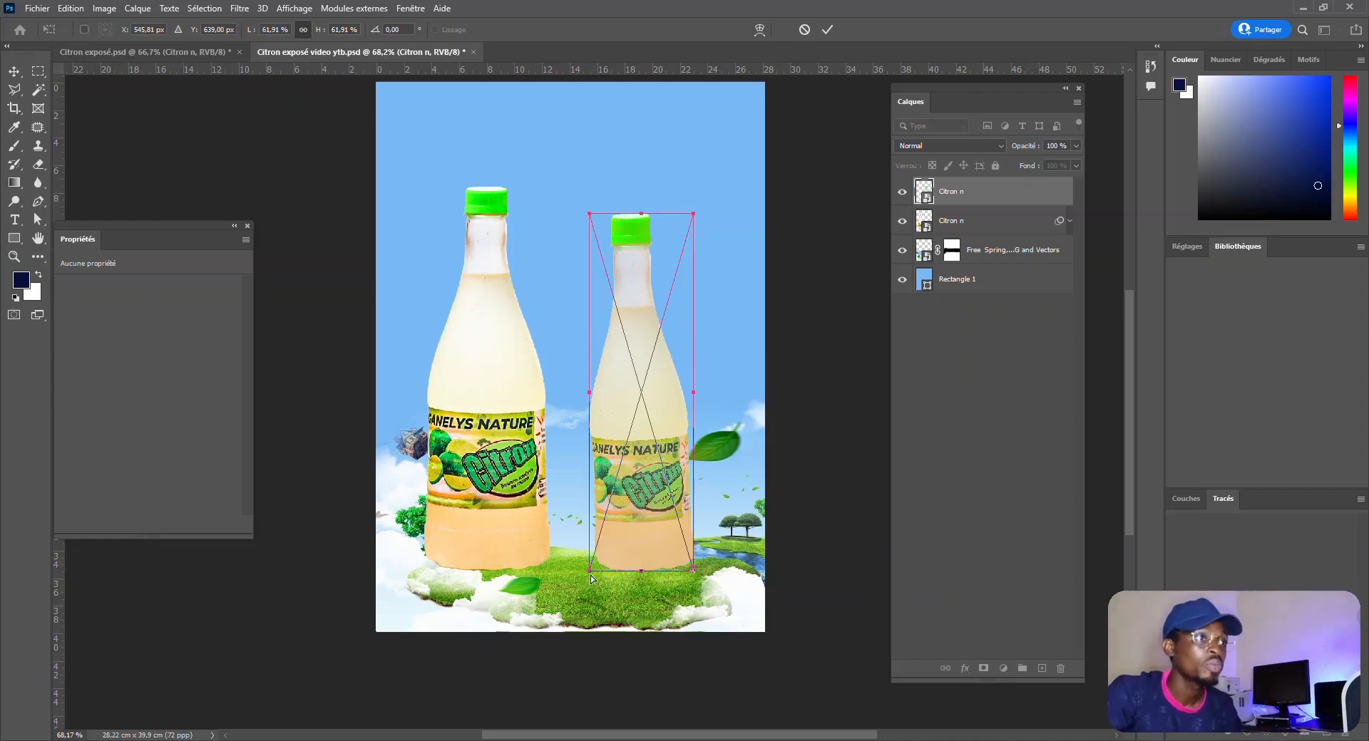
{"action": "left_click_drag", "start_coordinate": [591, 574], "coordinate": [581, 571]}
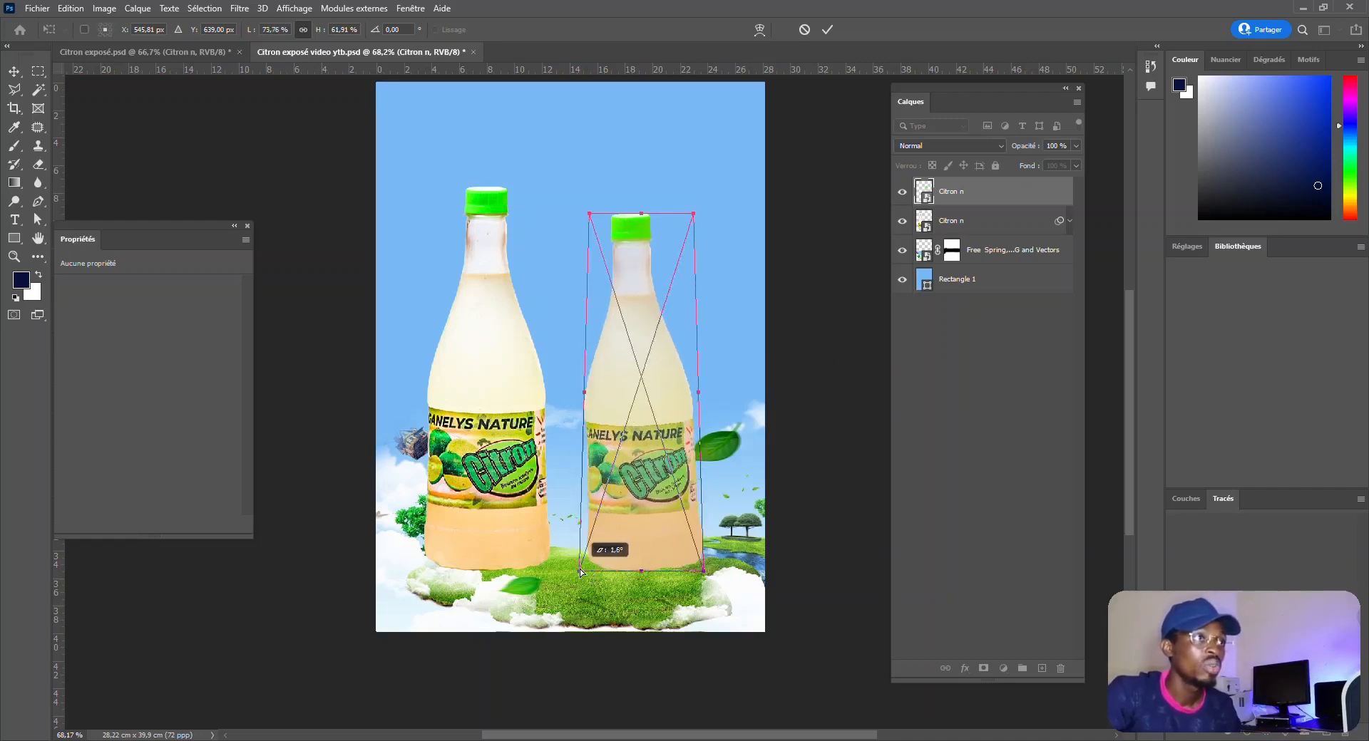
{"action": "left_click_drag", "start_coordinate": [581, 572], "coordinate": [579, 572]}
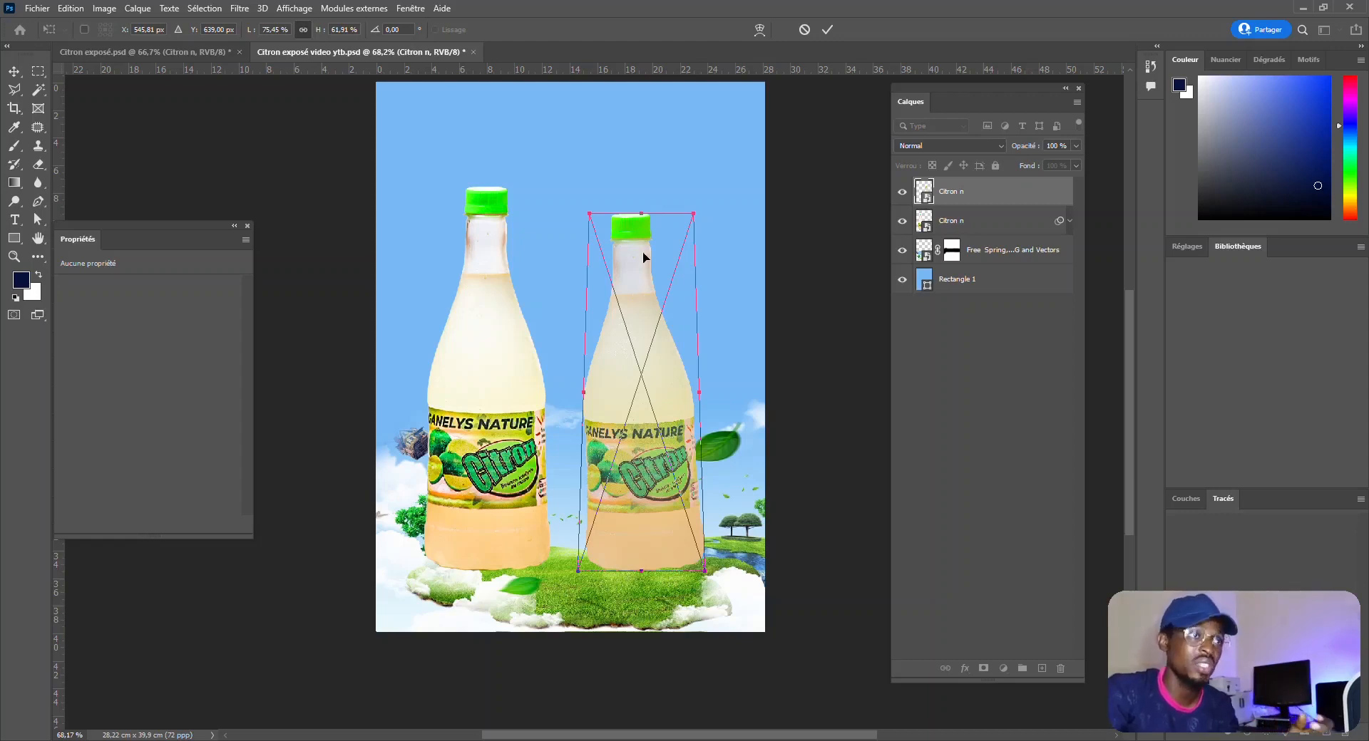
{"action": "left_click_drag", "start_coordinate": [578, 576], "coordinate": [579, 572]}
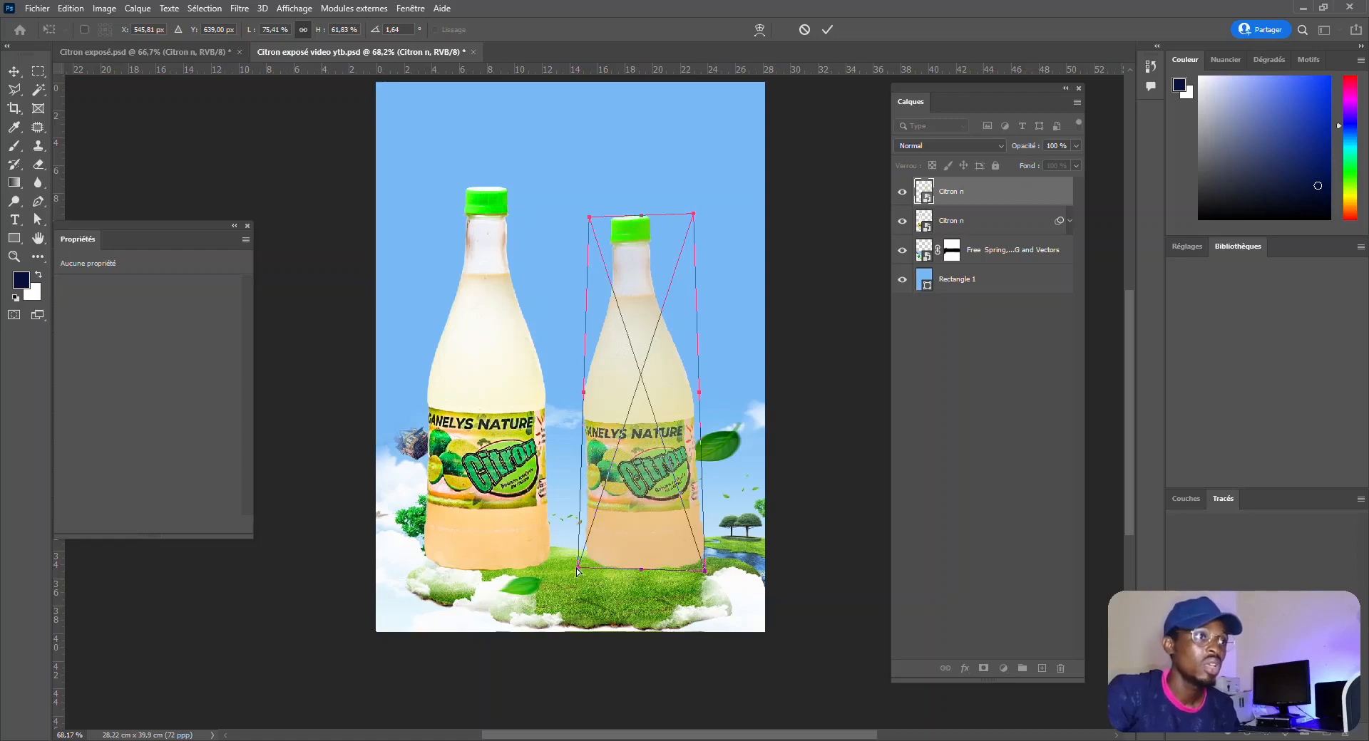
{"action": "left_click_drag", "start_coordinate": [579, 572], "coordinate": [576, 568]}
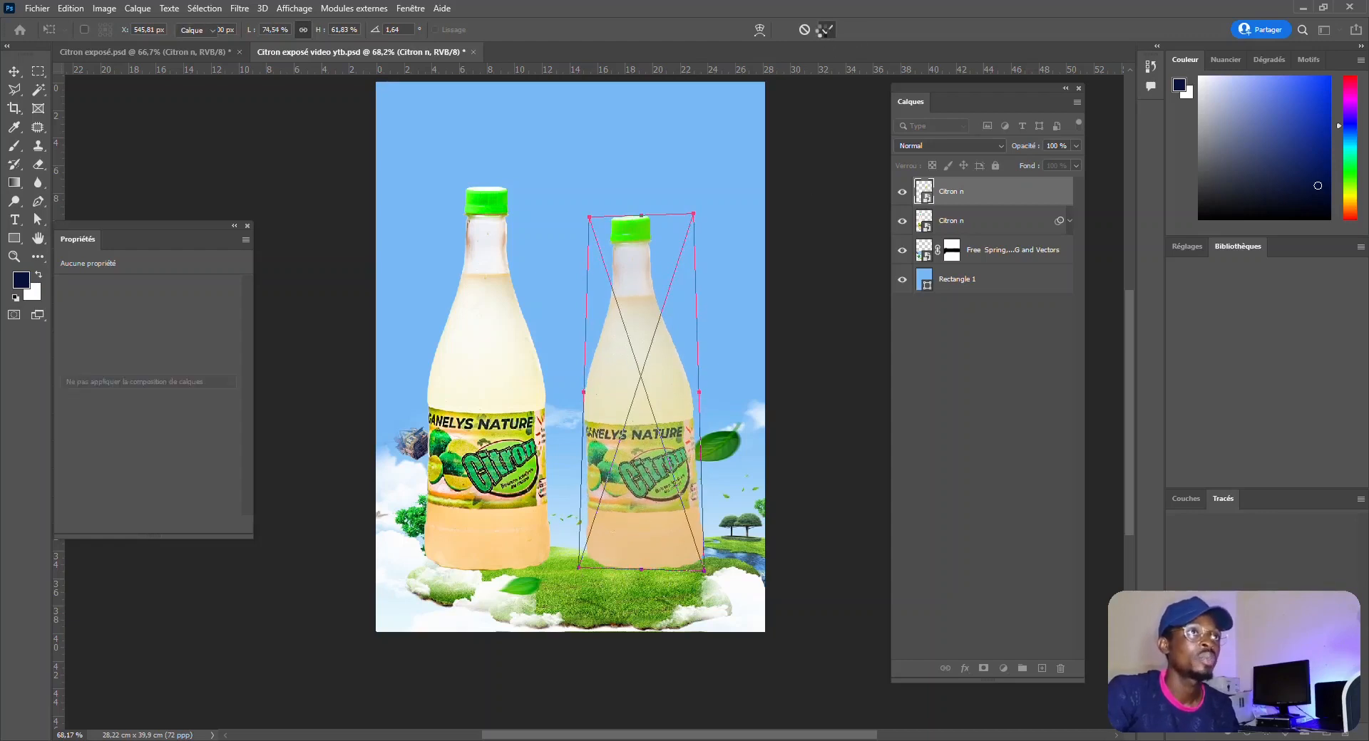
{"action": "left_click", "coordinate": [826, 30]}
Step: Stretch the second bottle to about 27.83 cm high and shift the original bottle left to about X 2.54 cm
{"action": "left_click_drag", "start_coordinate": [642, 214], "coordinate": [640, 186]}
{"action": "key", "text": "Return"}
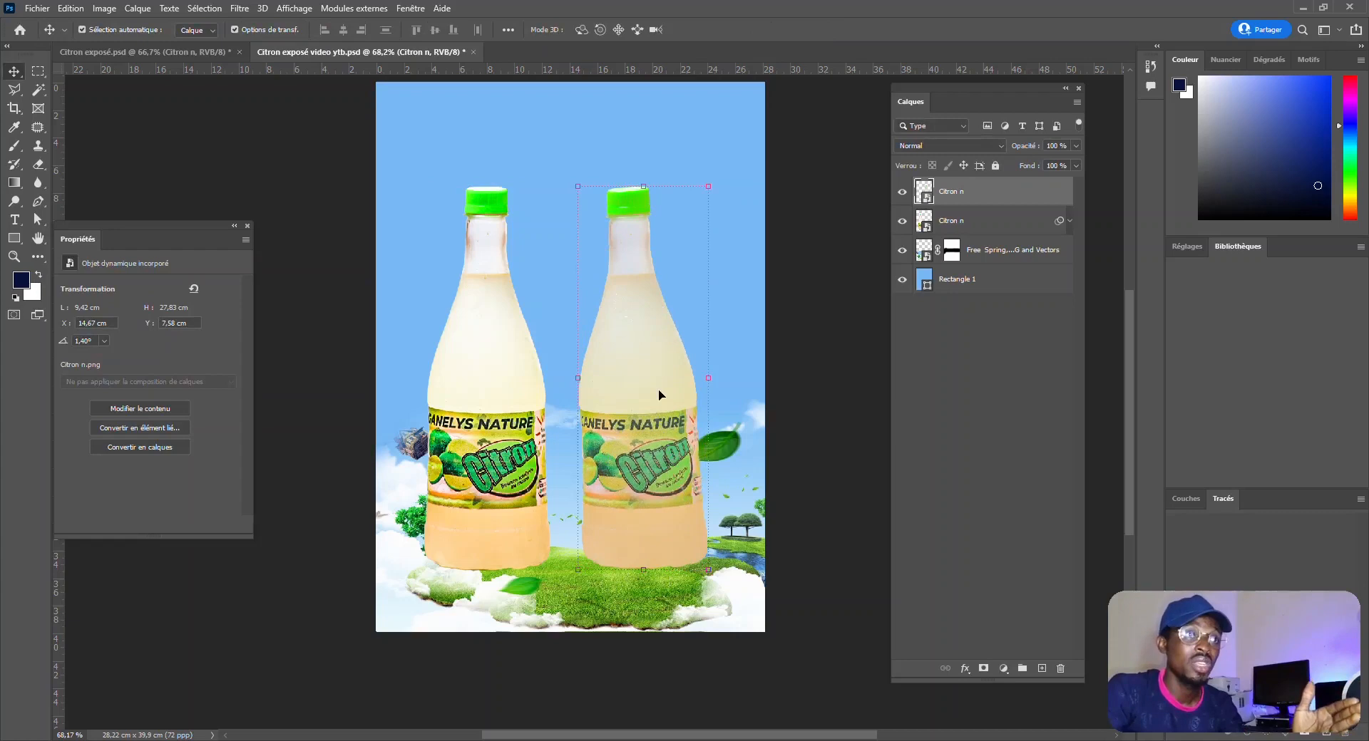
{"action": "left_click_drag", "start_coordinate": [481, 391], "coordinate": [467, 391]}
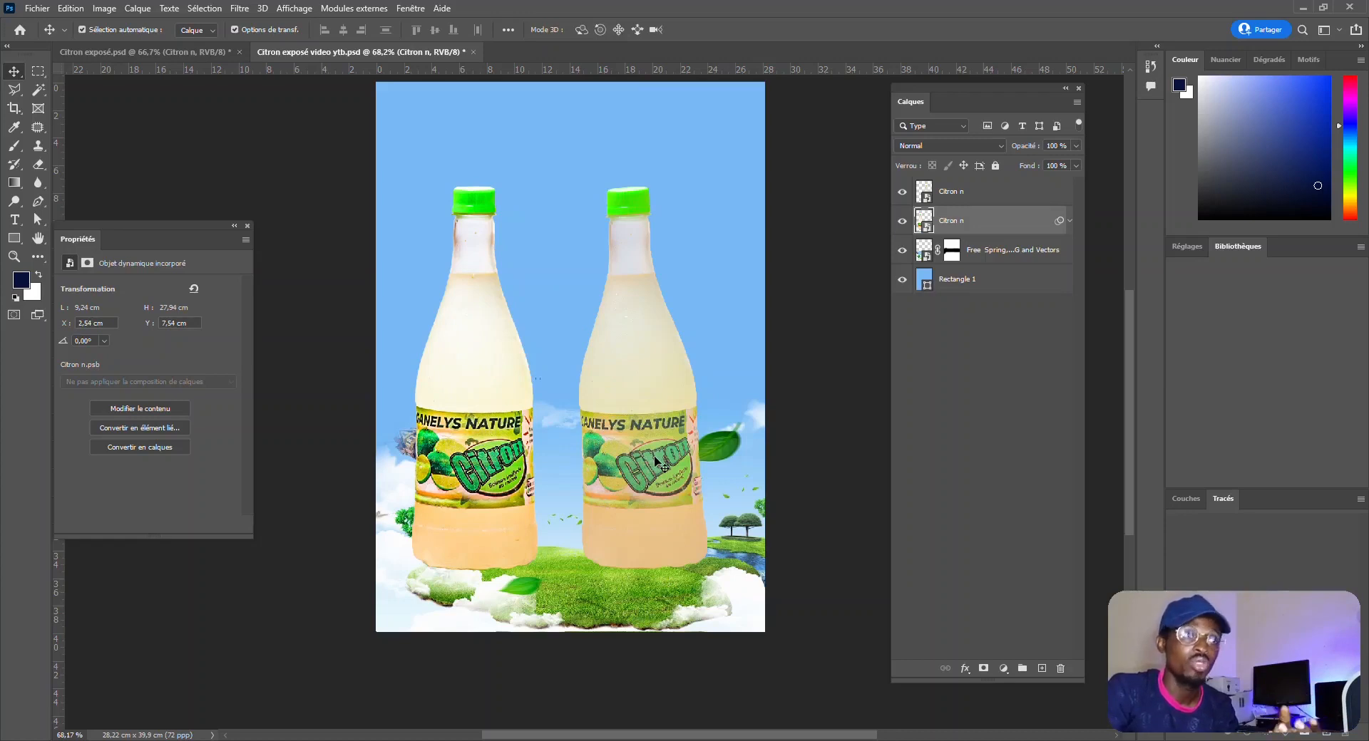
Step: Open the Camera Raw filter on the second bottle and set Exposition +0.50, Contraste +23, Tons clairs +24, Tons foncés -36 and Blancs +8
{"action": "left_click", "coordinate": [646, 415]}
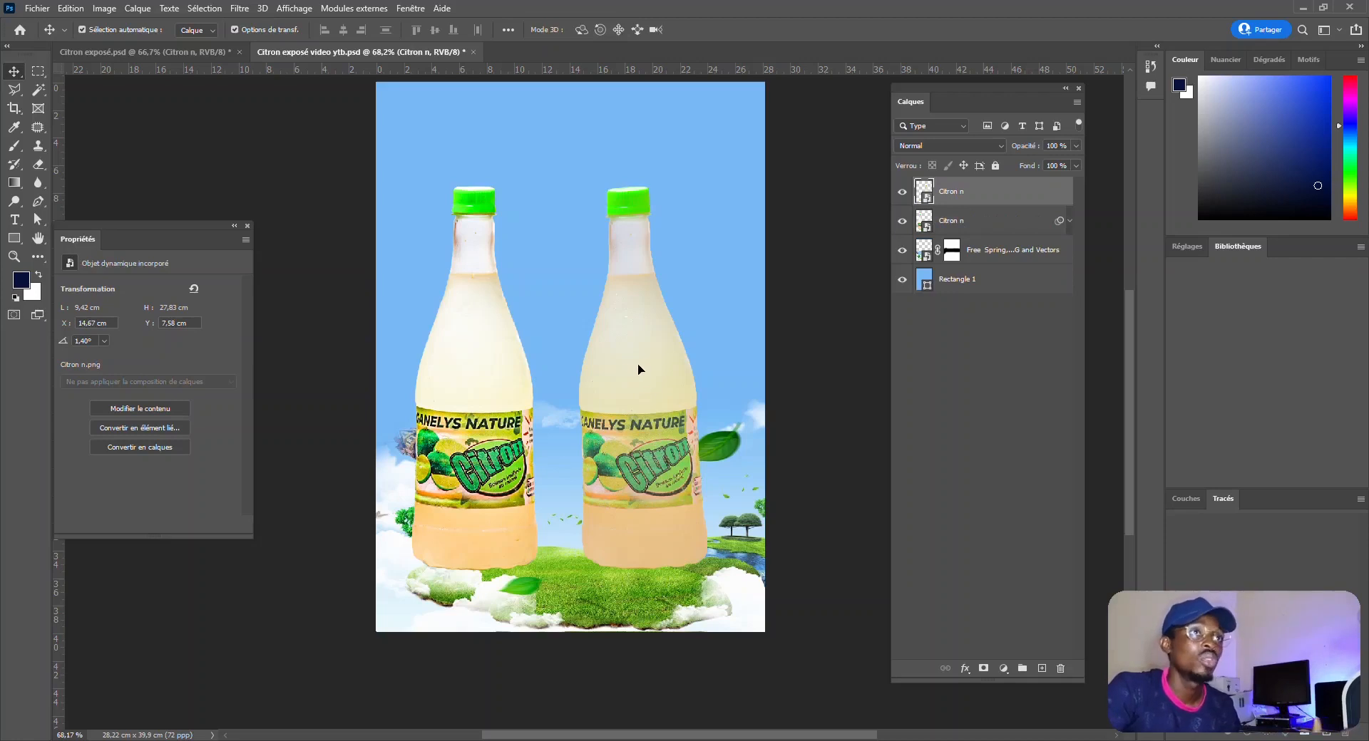
{"action": "left_click", "coordinate": [242, 9]}
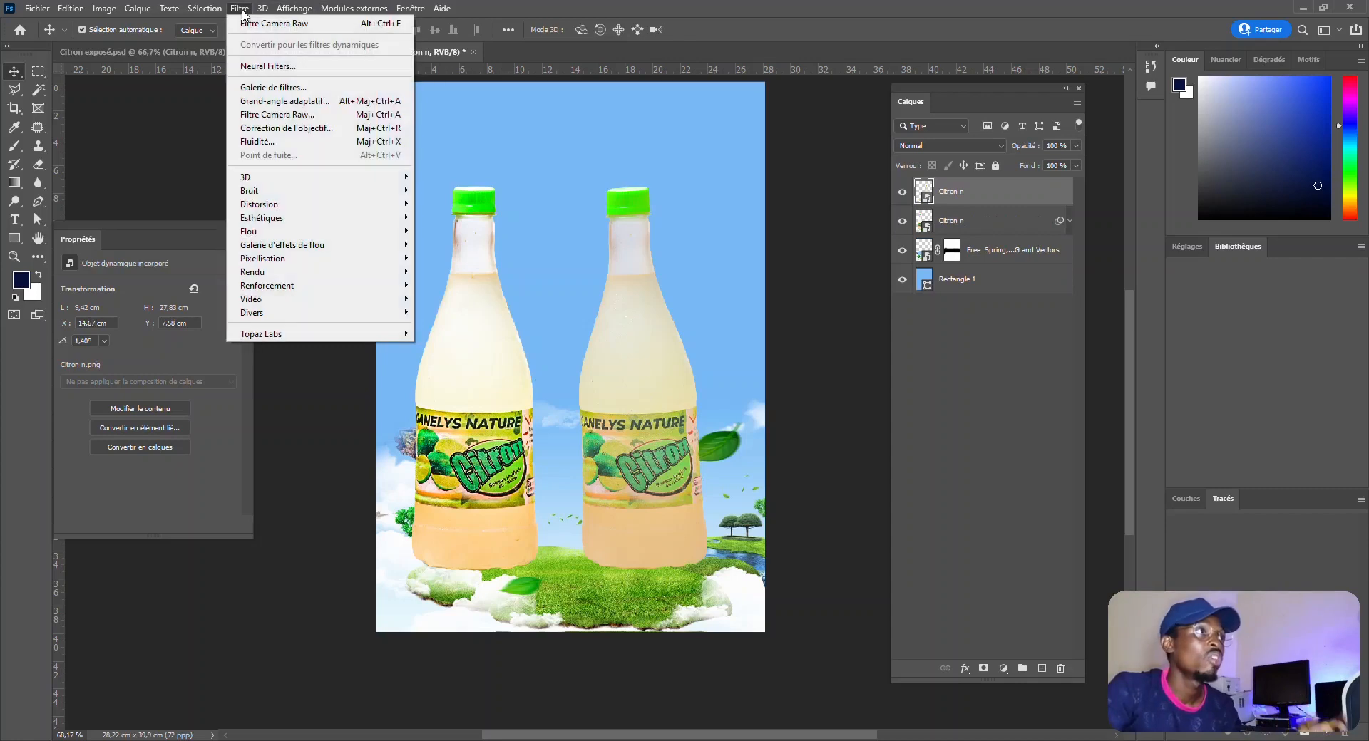
{"action": "left_click", "coordinate": [288, 116]}
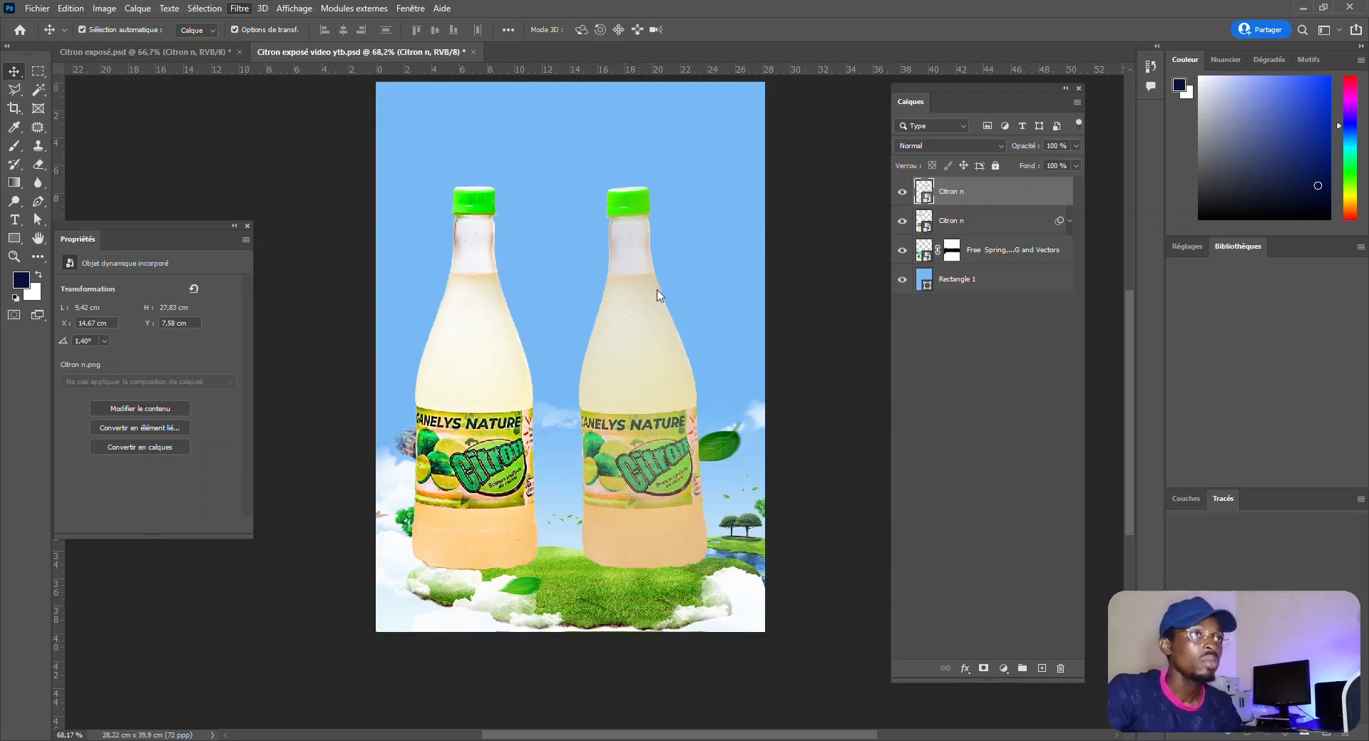
{"action": "left_click_drag", "start_coordinate": [889, 95], "coordinate": [904, 283]}
{"action": "left_click", "coordinate": [728, 385]}
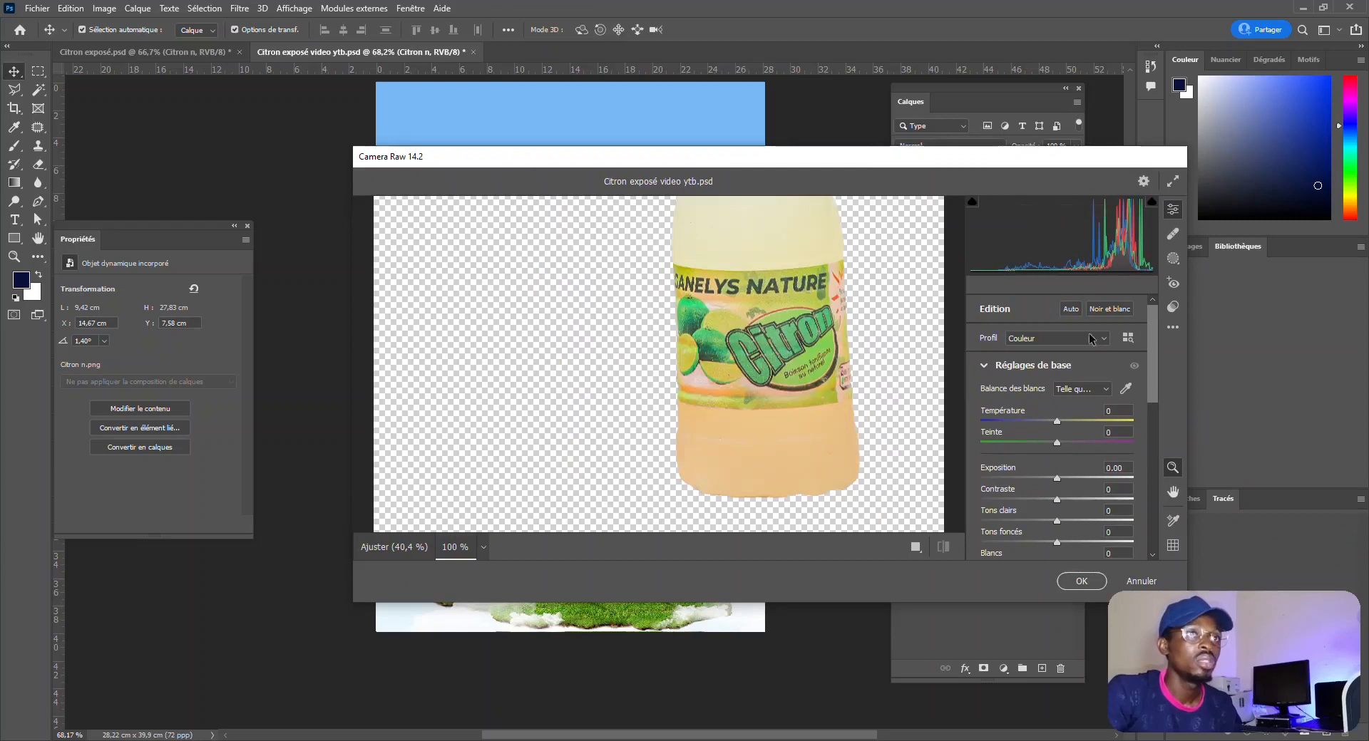
{"action": "left_click_drag", "start_coordinate": [1058, 479], "coordinate": [1065, 481]}
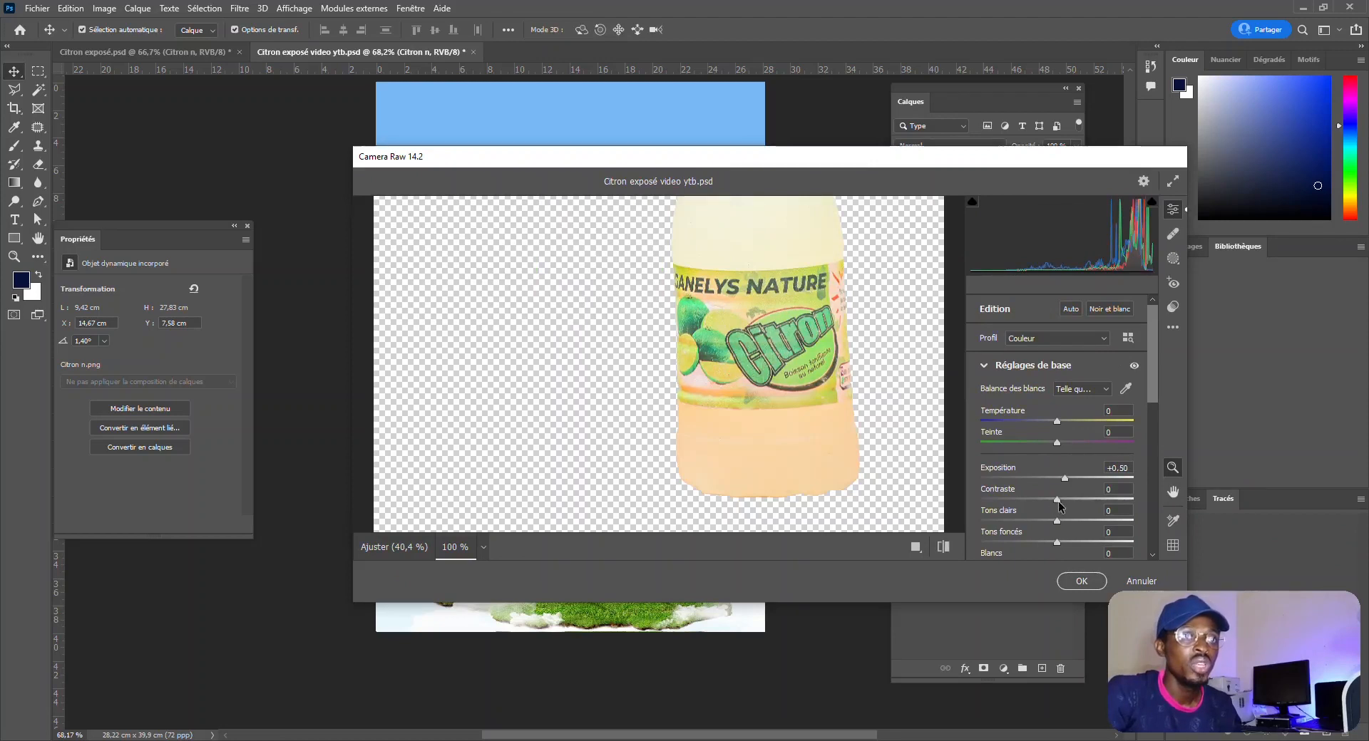
{"action": "left_click_drag", "start_coordinate": [1057, 500], "coordinate": [1065, 465]}
{"action": "scroll", "coordinate": [1066, 527], "scroll_direction": "down", "scroll_amount": 1}
{"action": "scroll", "coordinate": [1059, 495], "scroll_direction": "down", "scroll_amount": 1}
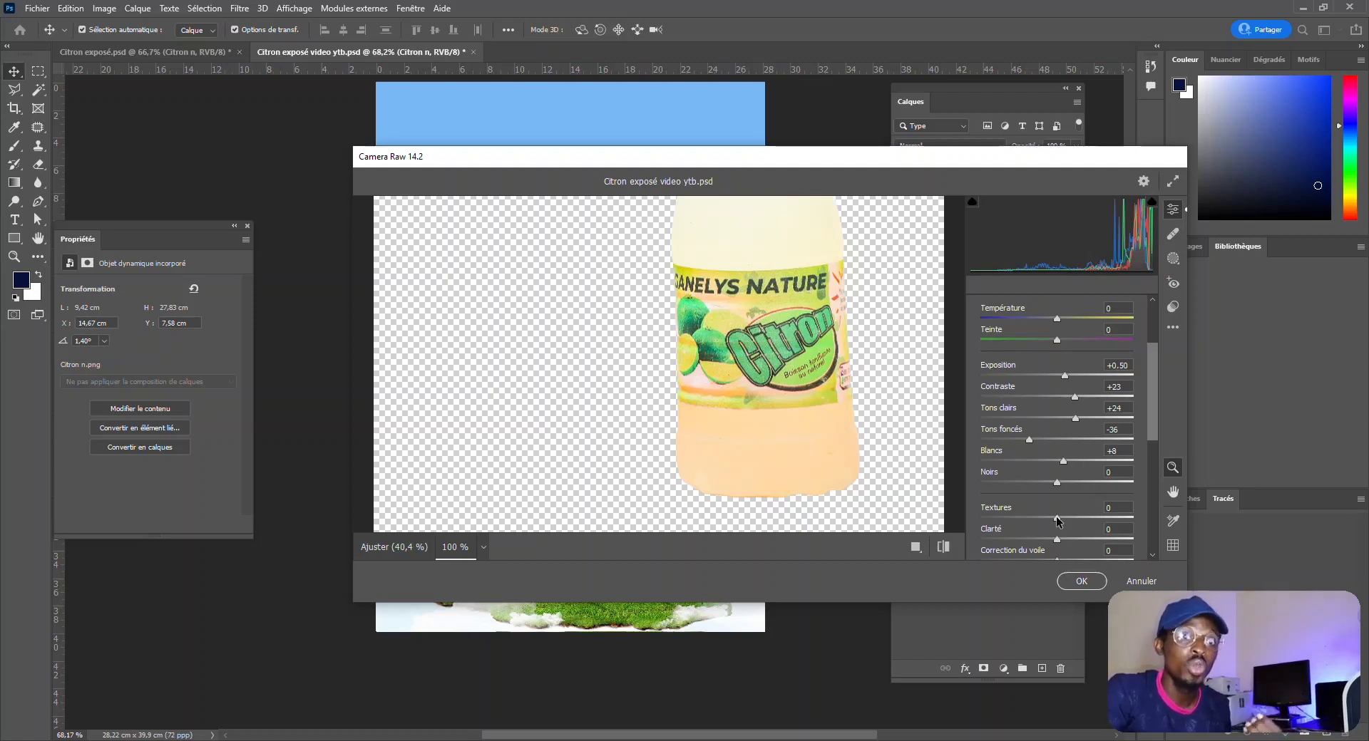
Step: Set Textures to +78 and Clarté to +22, and apply the Camera Raw filter to the second bottle
{"action": "left_click_drag", "start_coordinate": [1057, 518], "coordinate": [1116, 516]}
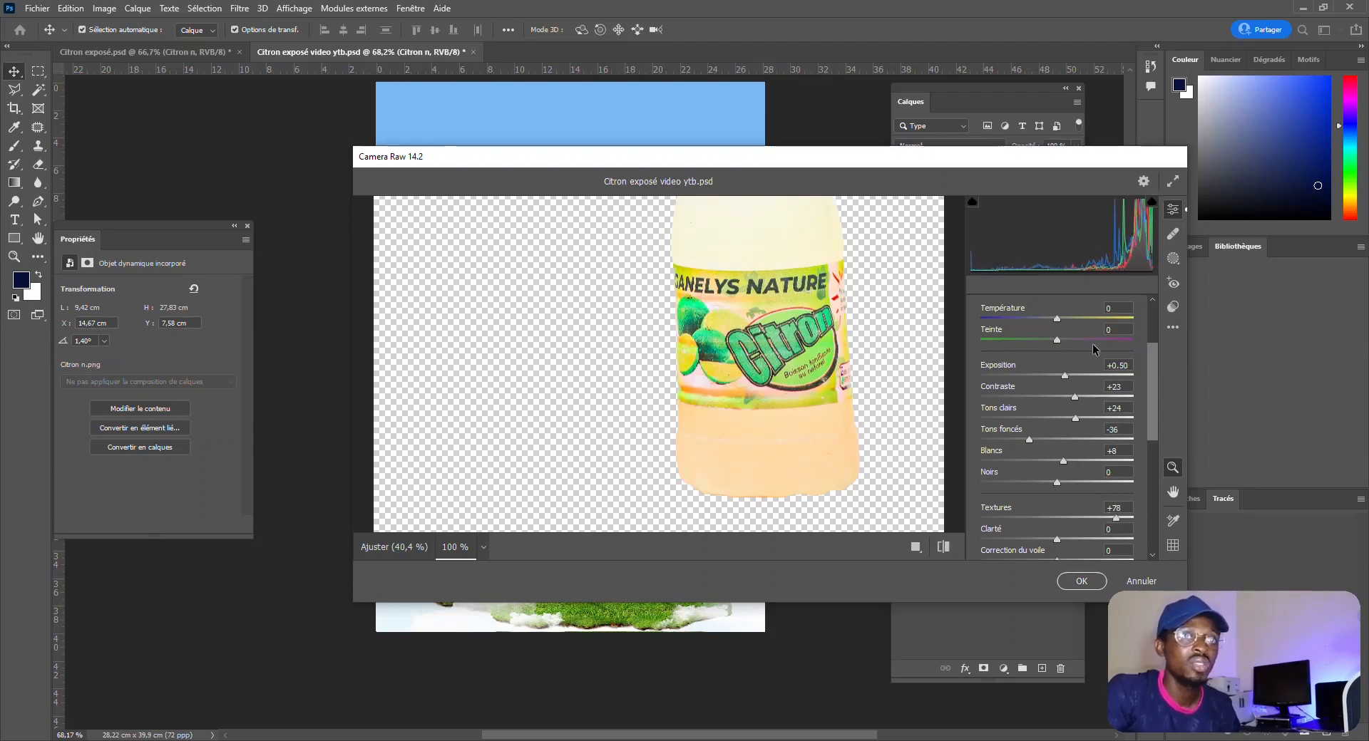
{"action": "left_click_drag", "start_coordinate": [1060, 167], "coordinate": [1041, 153]}
{"action": "scroll", "coordinate": [1041, 403], "scroll_direction": "down", "scroll_amount": 3}
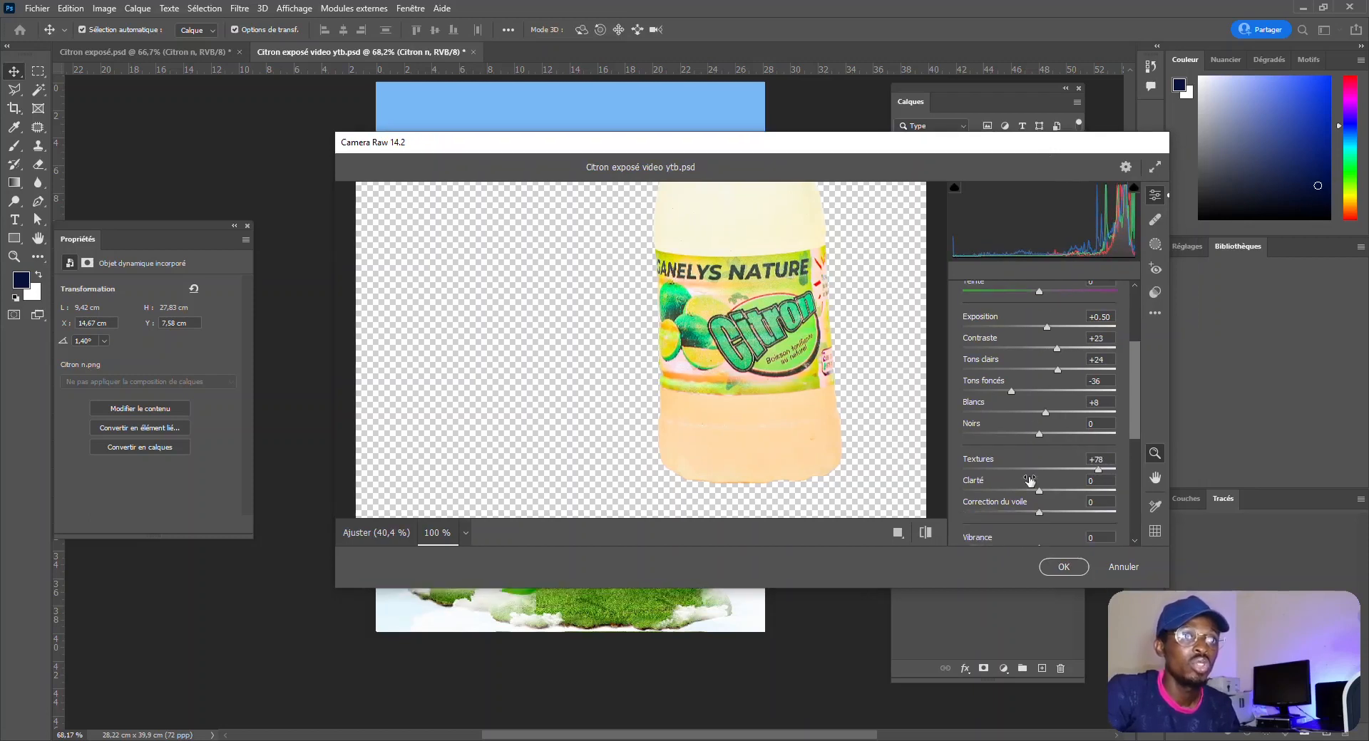
{"action": "left_click_drag", "start_coordinate": [1039, 457], "coordinate": [1055, 459]}
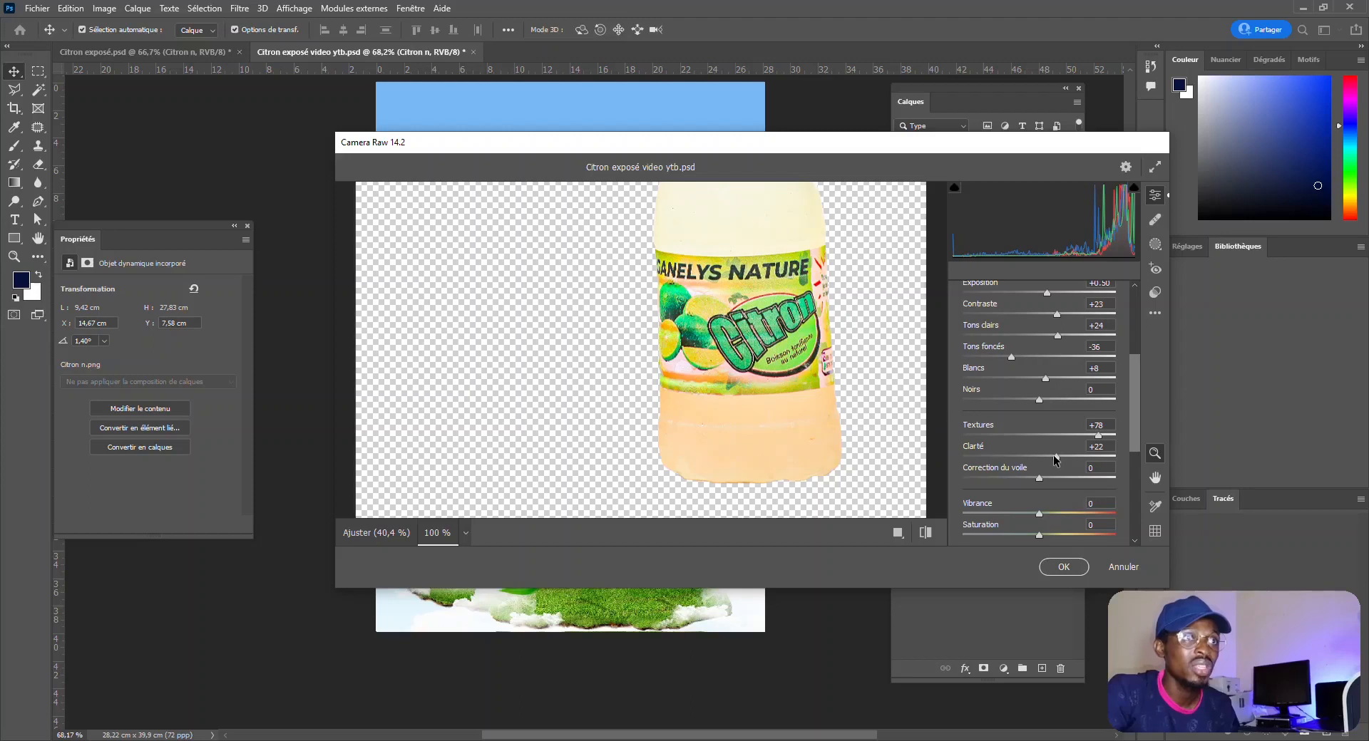
{"action": "left_click", "coordinate": [1066, 570]}
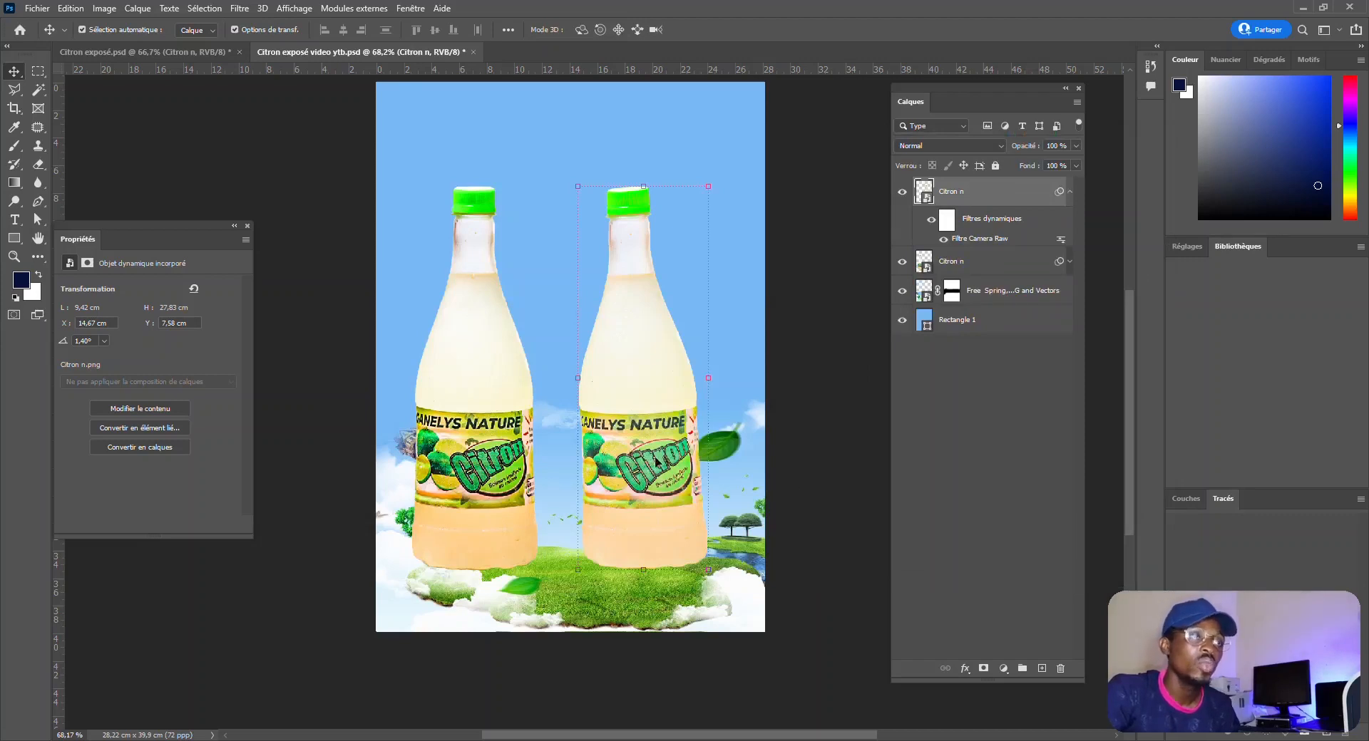
Step: Compare the second bottle with and without its Camera Raw filter by toggling the smart filters' visibility
{"action": "left_click", "coordinate": [930, 219]}
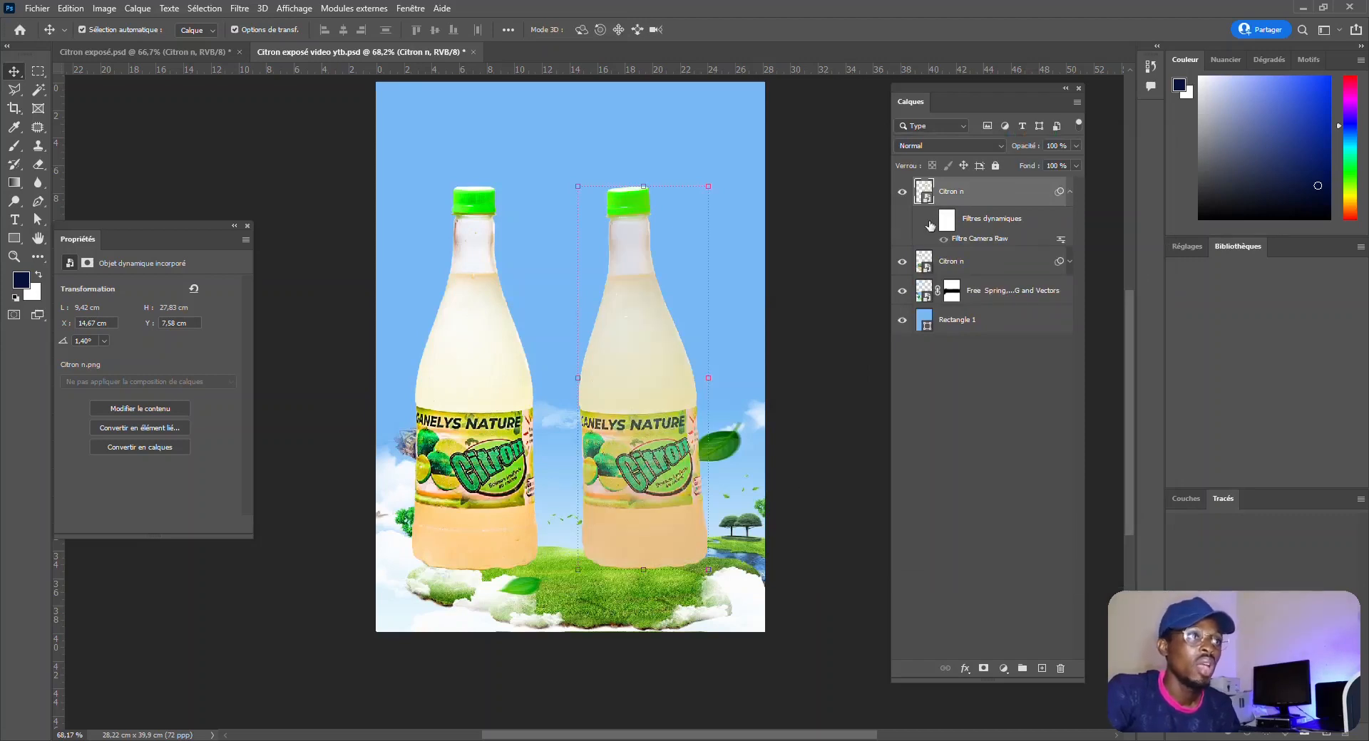
{"action": "left_click", "coordinate": [930, 221]}
{"action": "left_click", "coordinate": [930, 222]}
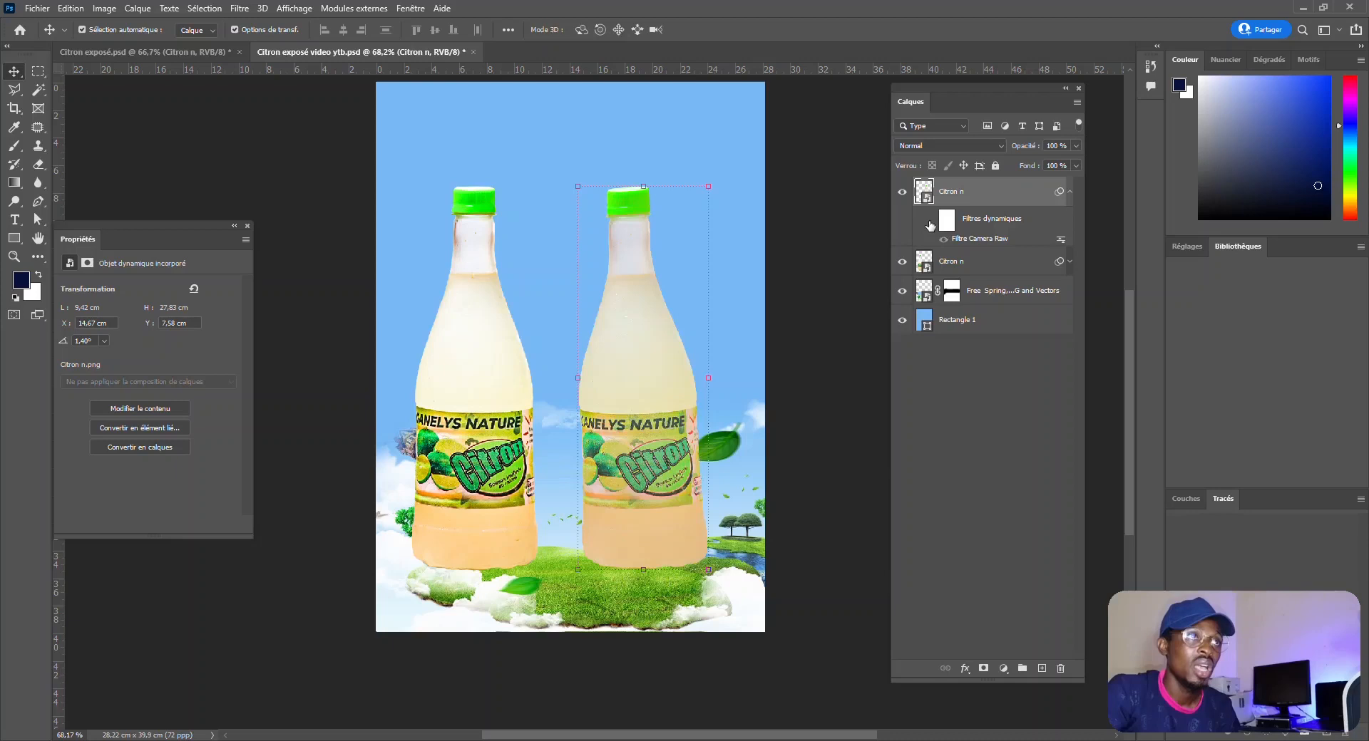
{"action": "left_click", "coordinate": [930, 223]}
{"action": "left_click", "coordinate": [930, 222]}
{"action": "left_click", "coordinate": [929, 222]}
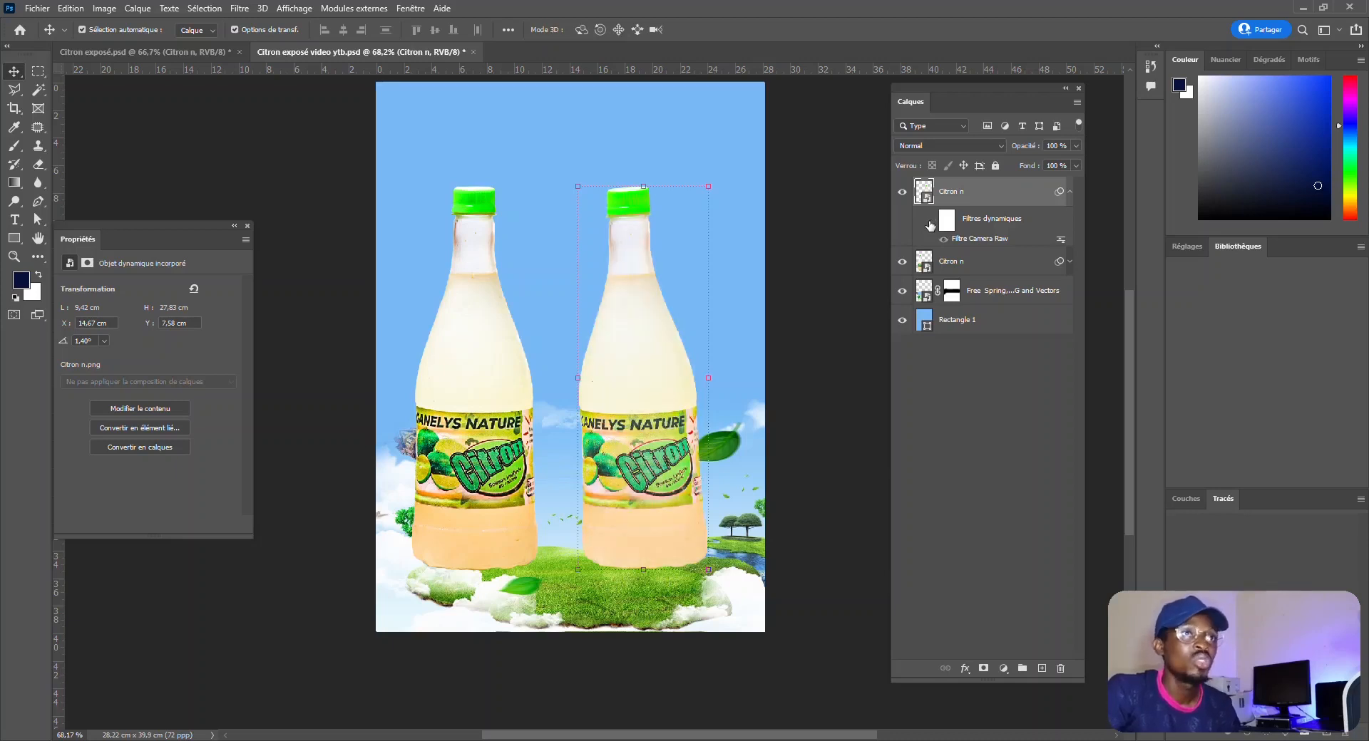
{"action": "left_click", "coordinate": [930, 223]}
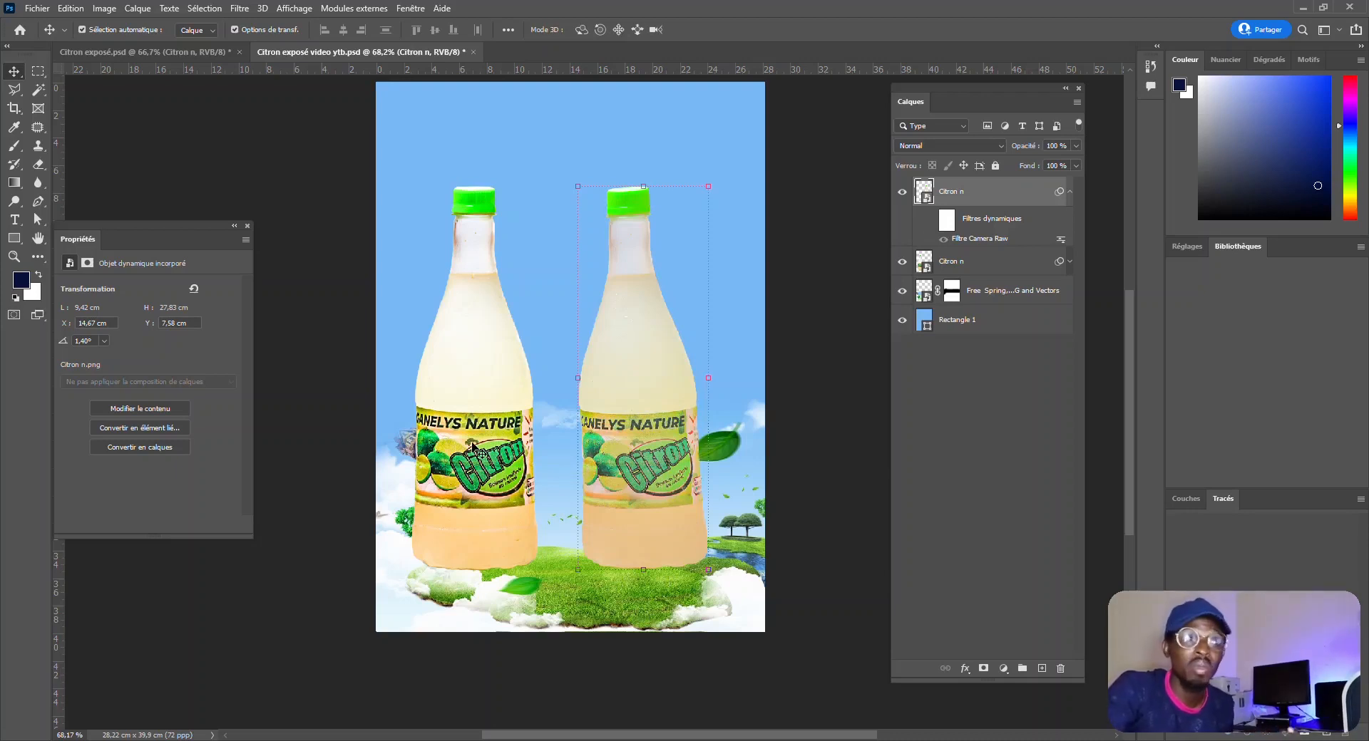
{"action": "left_click", "coordinate": [931, 220]}
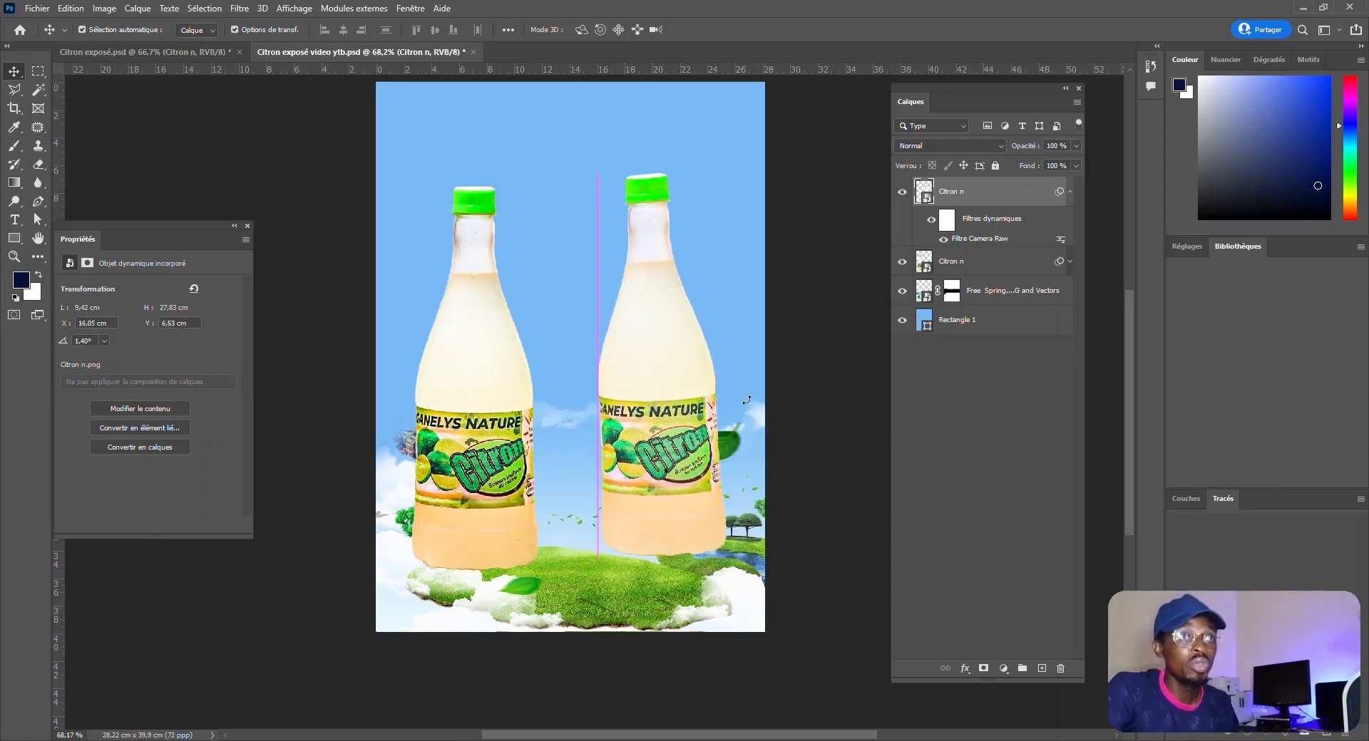
Step: Delete the second bottle and move the original bottle back to the middle of the grass, about X 10.16 cm, Y 8.57 cm
{"action": "key", "text": "Delete"}
{"action": "left_click_drag", "start_coordinate": [467, 443], "coordinate": [572, 460]}
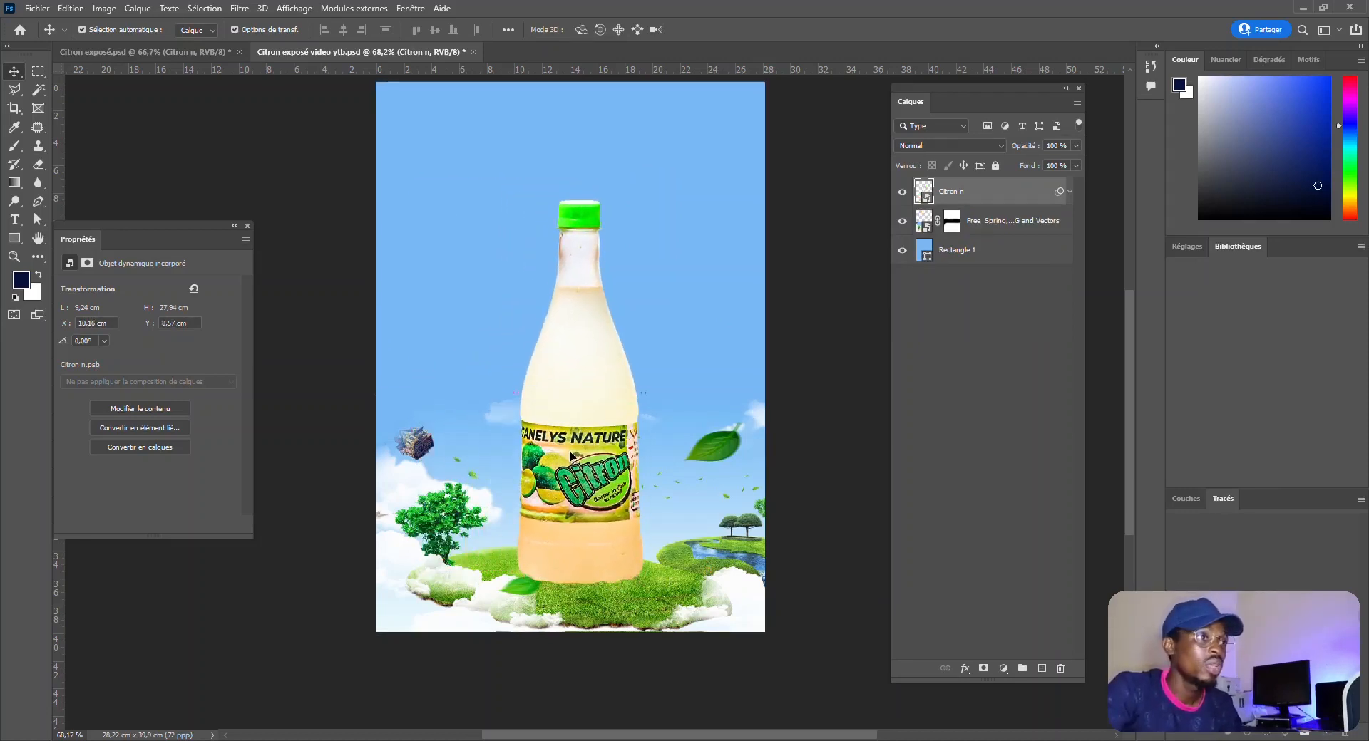
Step: Copy both Tilia Residence building layers from Citron exposé.psd into the Citron exposé video ytb.psd document
{"action": "left_click", "coordinate": [186, 54]}
{"action": "left_click", "coordinate": [334, 533]}
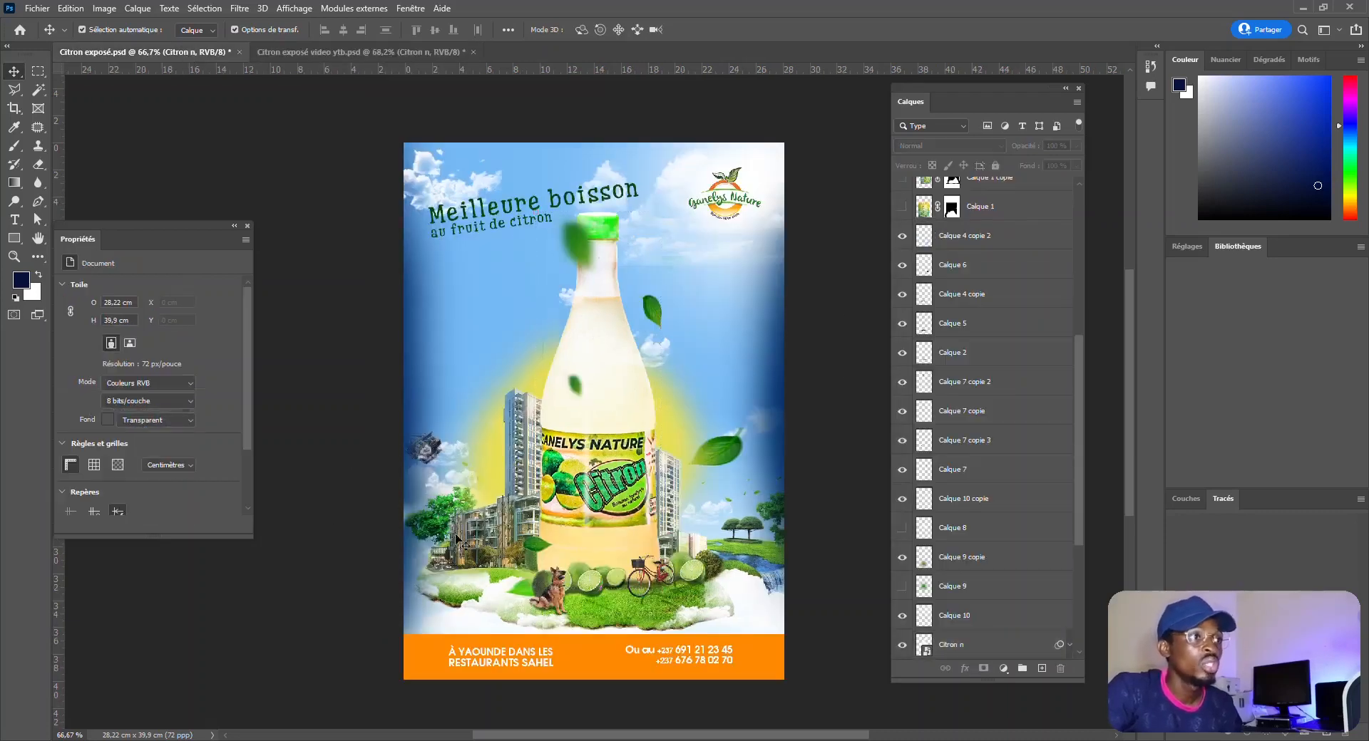
{"action": "left_click", "coordinate": [487, 547]}
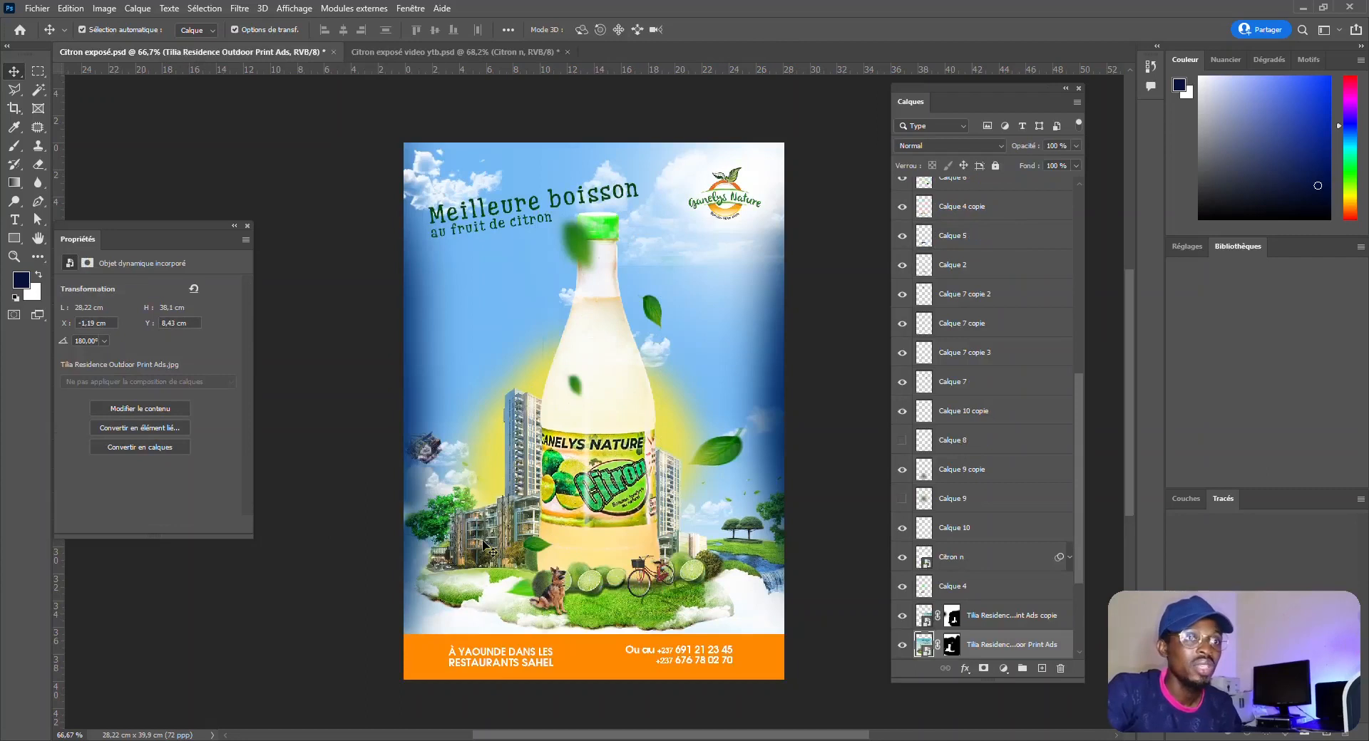
{"action": "left_click", "coordinate": [955, 617], "text": "shift"}
{"action": "left_click_drag", "start_coordinate": [955, 618], "coordinate": [535, 485]}
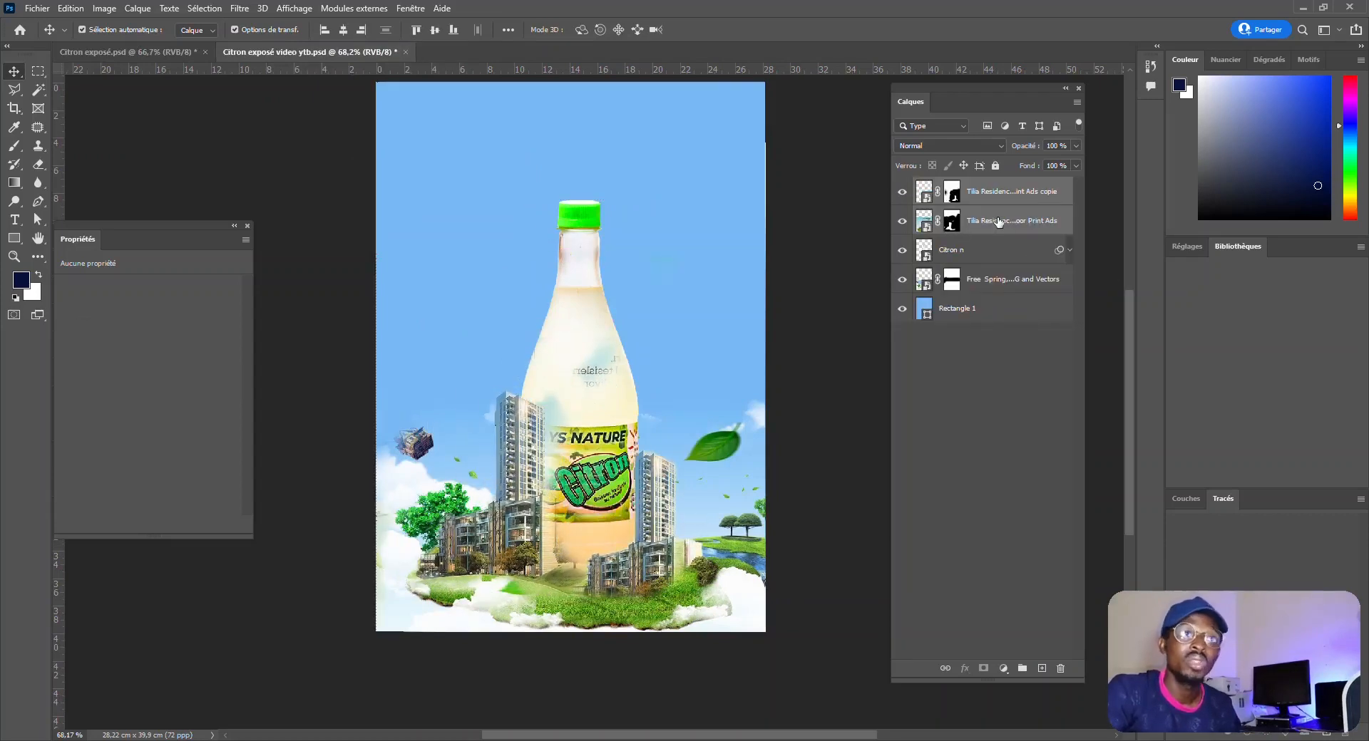
Step: Place both Tilia Residence building layers directly beneath the Citron n layer so the buildings stand behind the bottle
{"action": "left_click_drag", "start_coordinate": [1022, 197], "coordinate": [995, 270]}
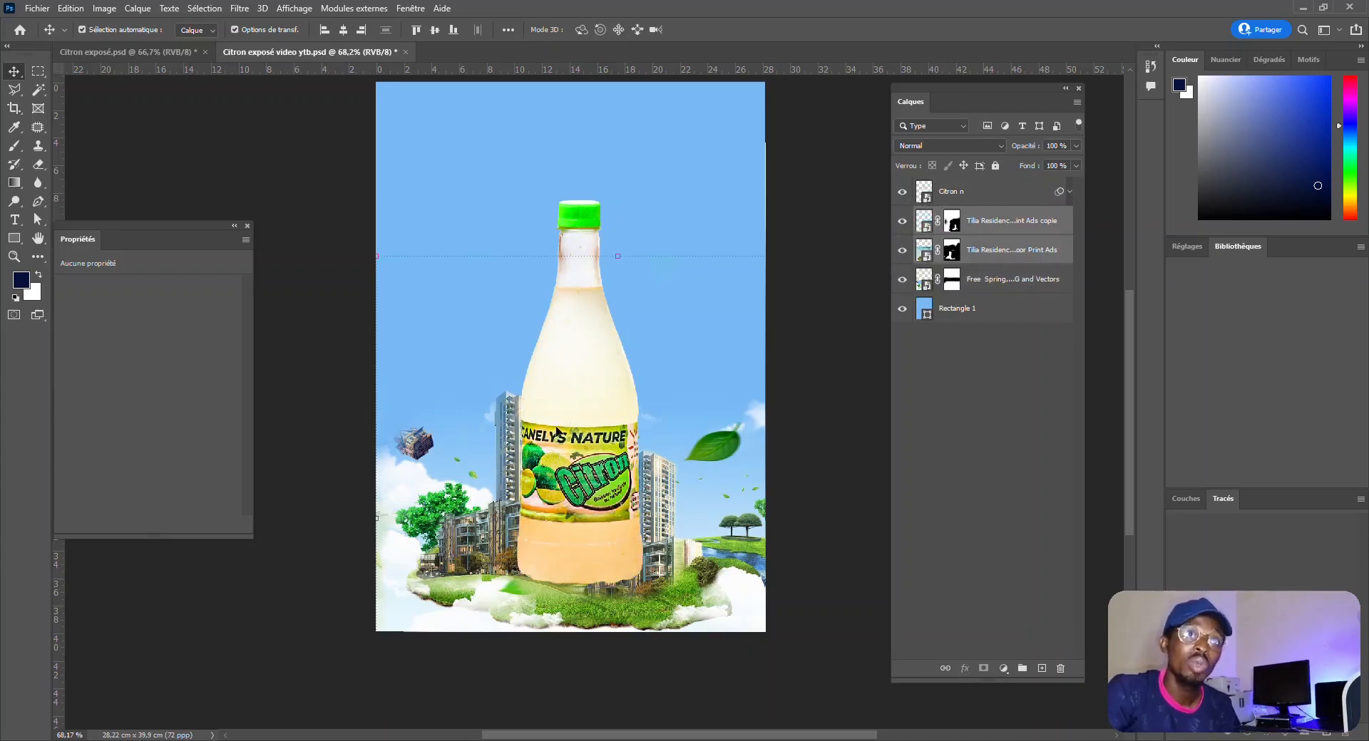
{"action": "left_click_drag", "start_coordinate": [994, 239], "coordinate": [982, 187]}
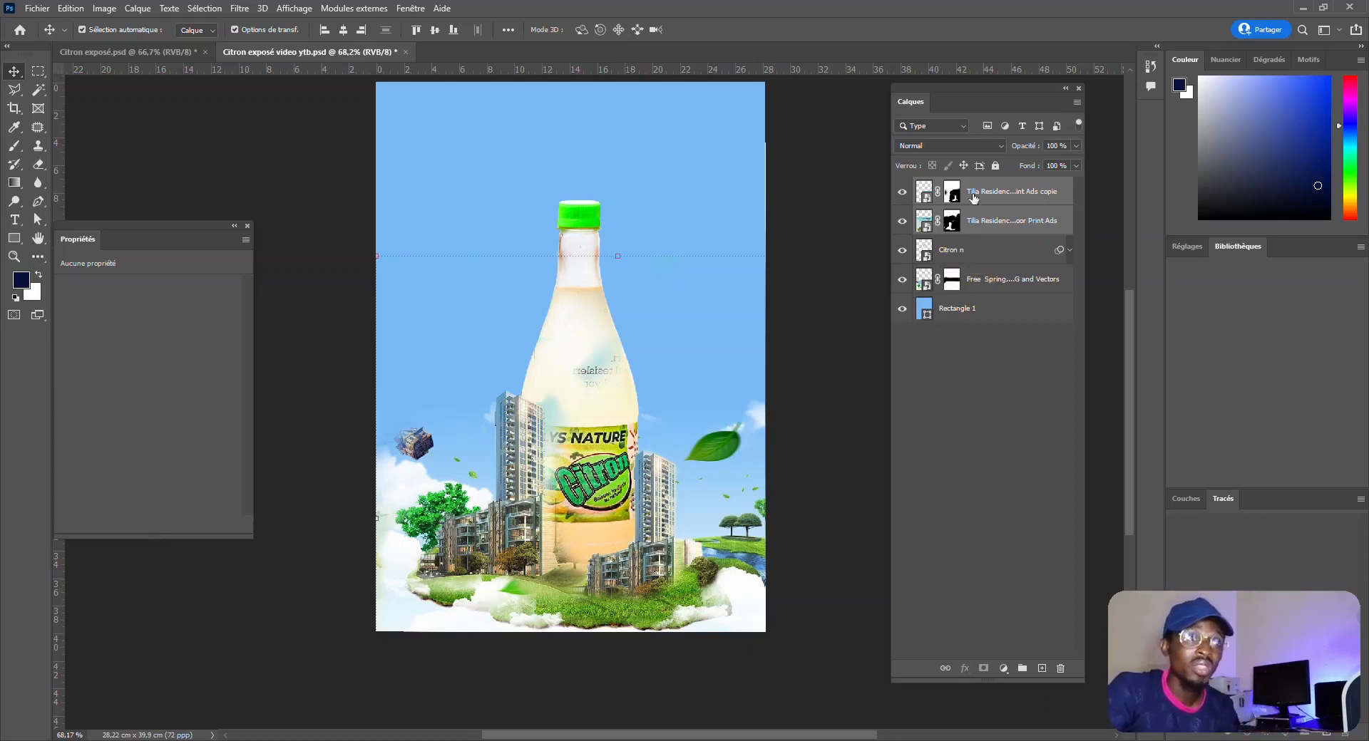
{"action": "left_click_drag", "start_coordinate": [974, 198], "coordinate": [950, 261]}
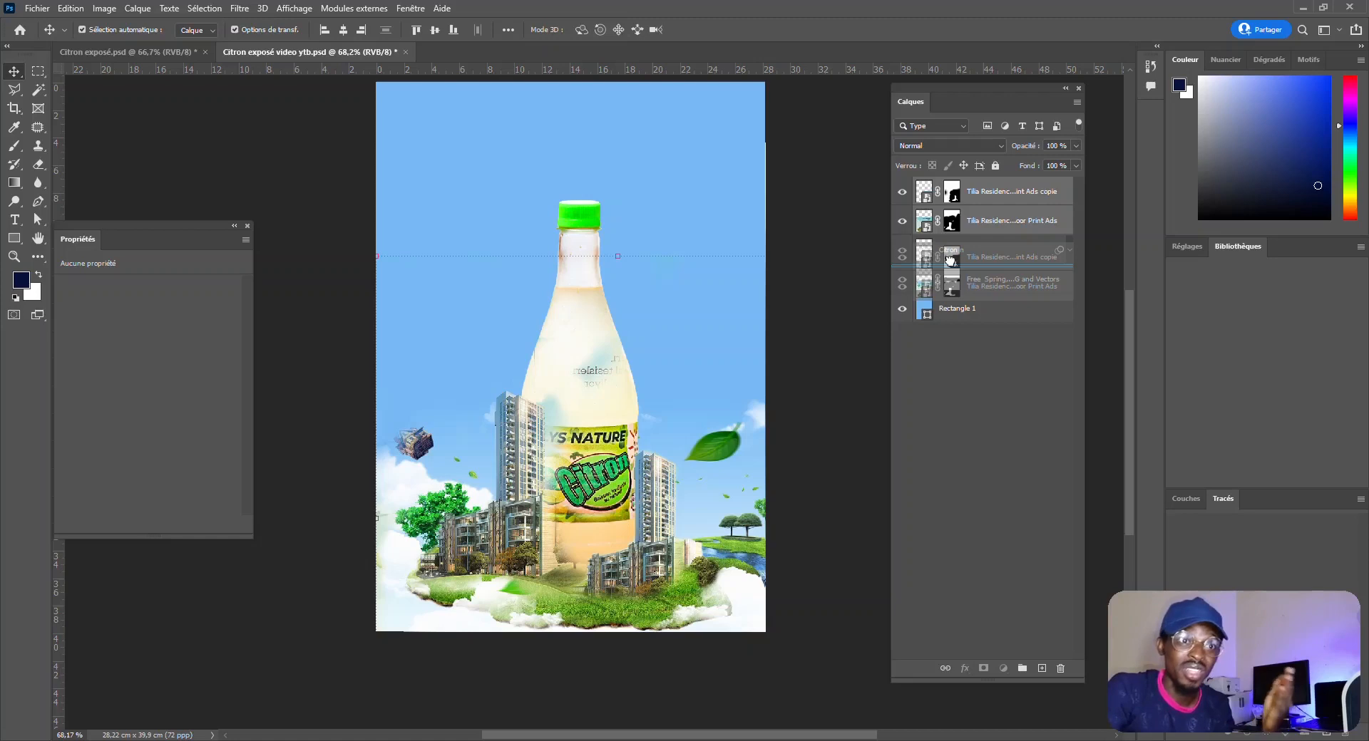
{"action": "left_click_drag", "start_coordinate": [950, 261], "coordinate": [950, 261]}
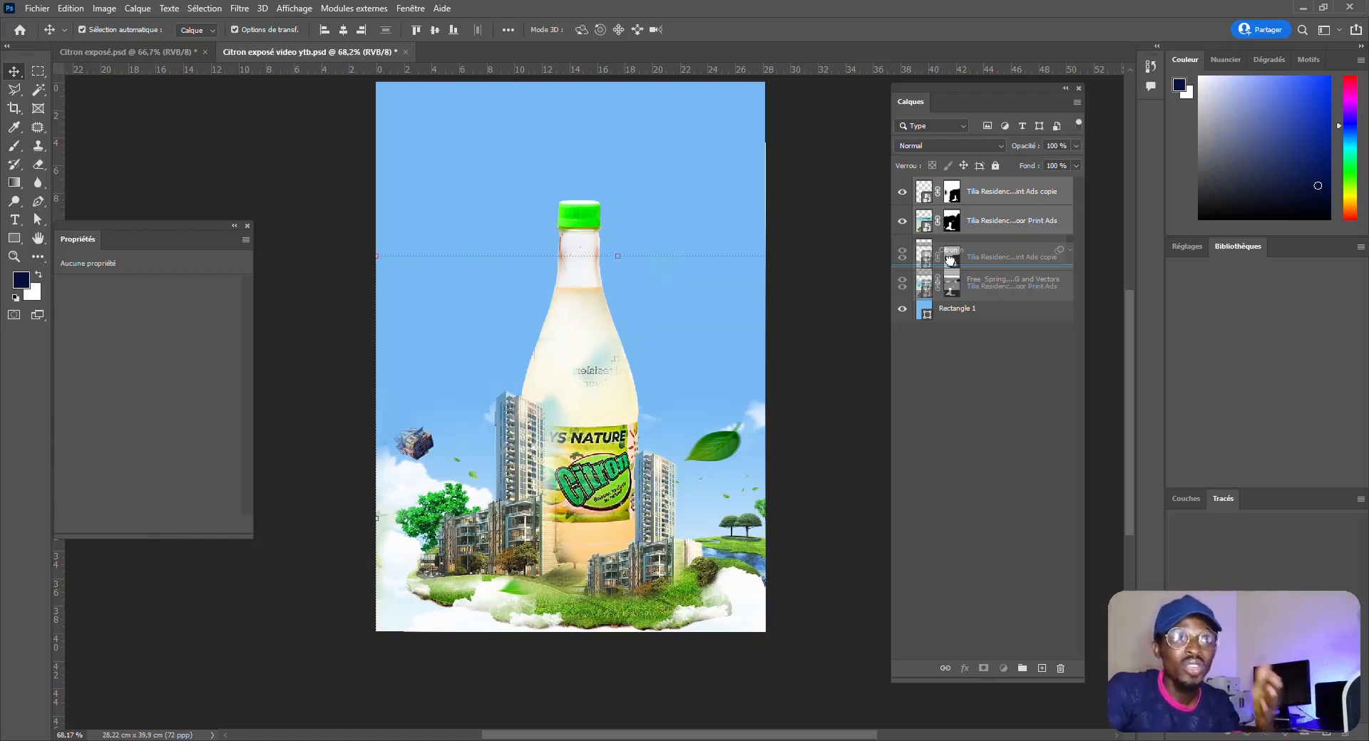
{"action": "left_click_drag", "start_coordinate": [951, 261], "coordinate": [950, 261]}
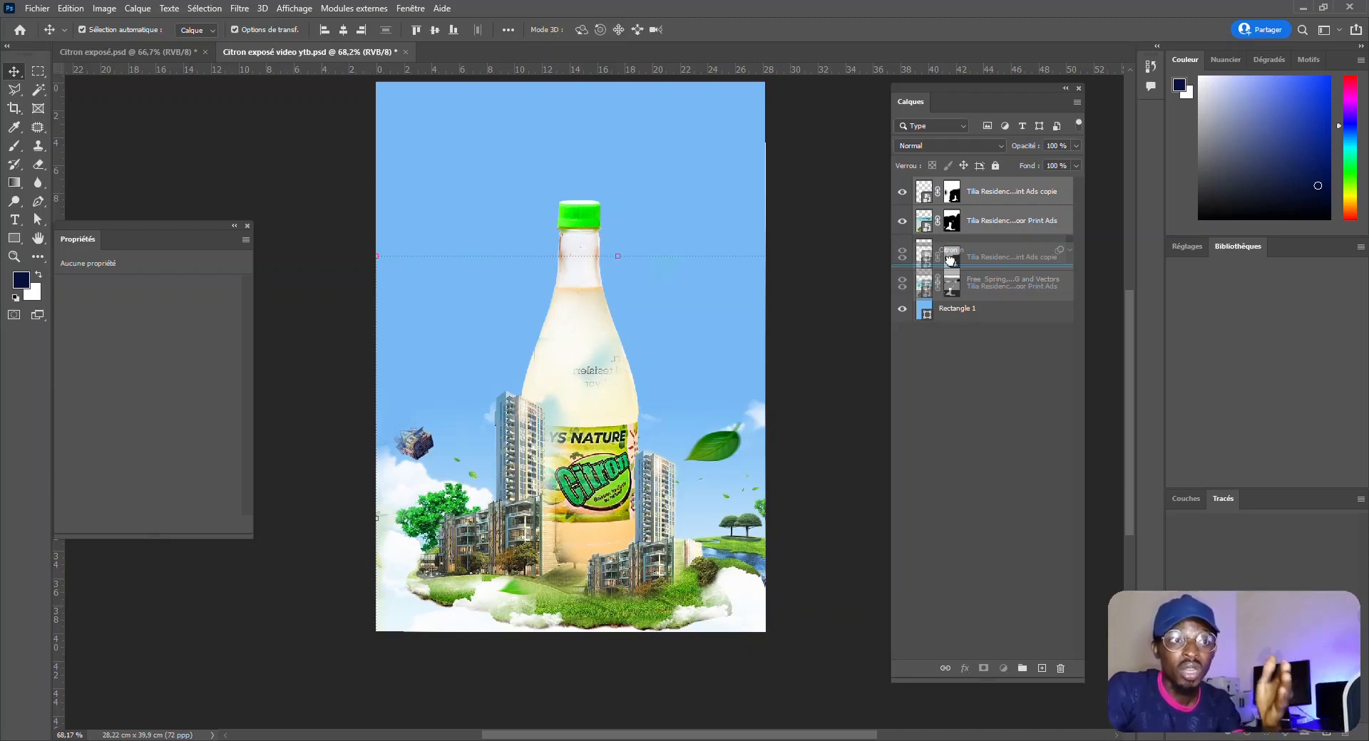
{"action": "left_click_drag", "start_coordinate": [950, 260], "coordinate": [952, 265]}
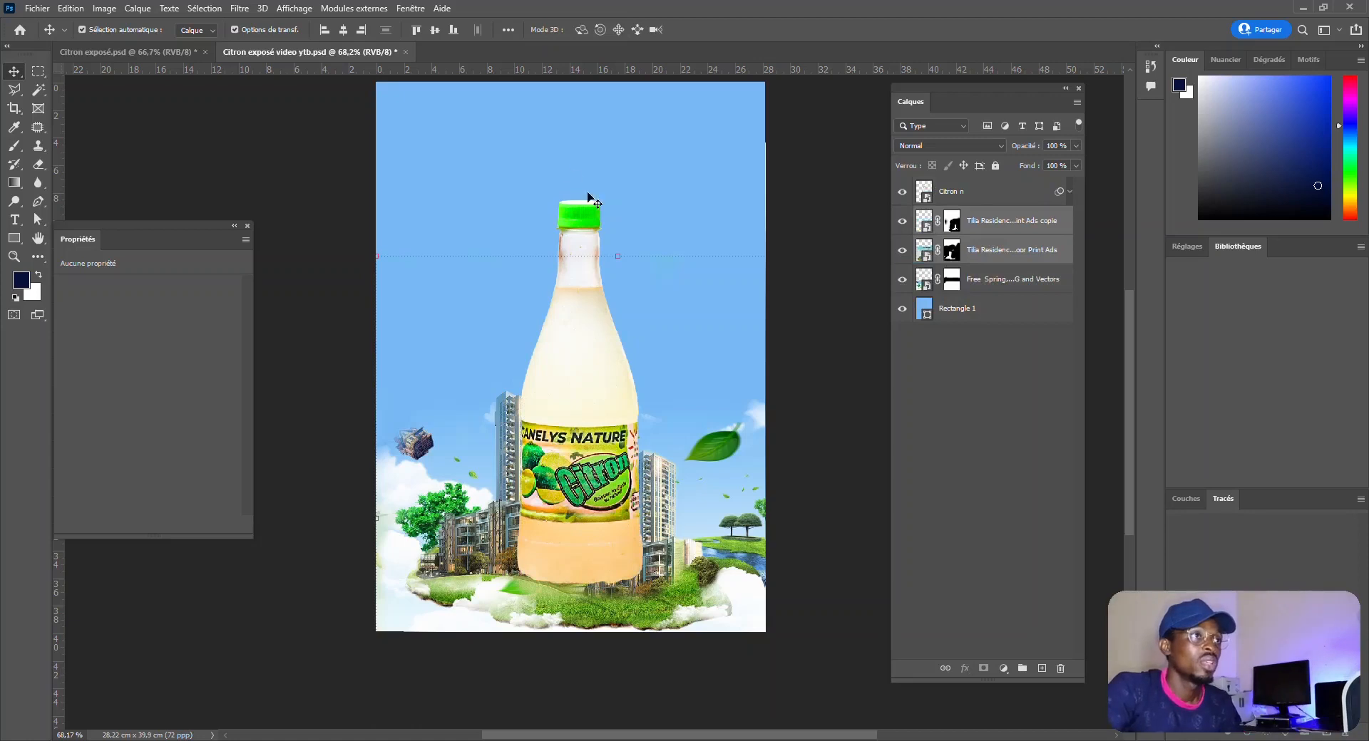
{"action": "left_click", "coordinate": [337, 214]}
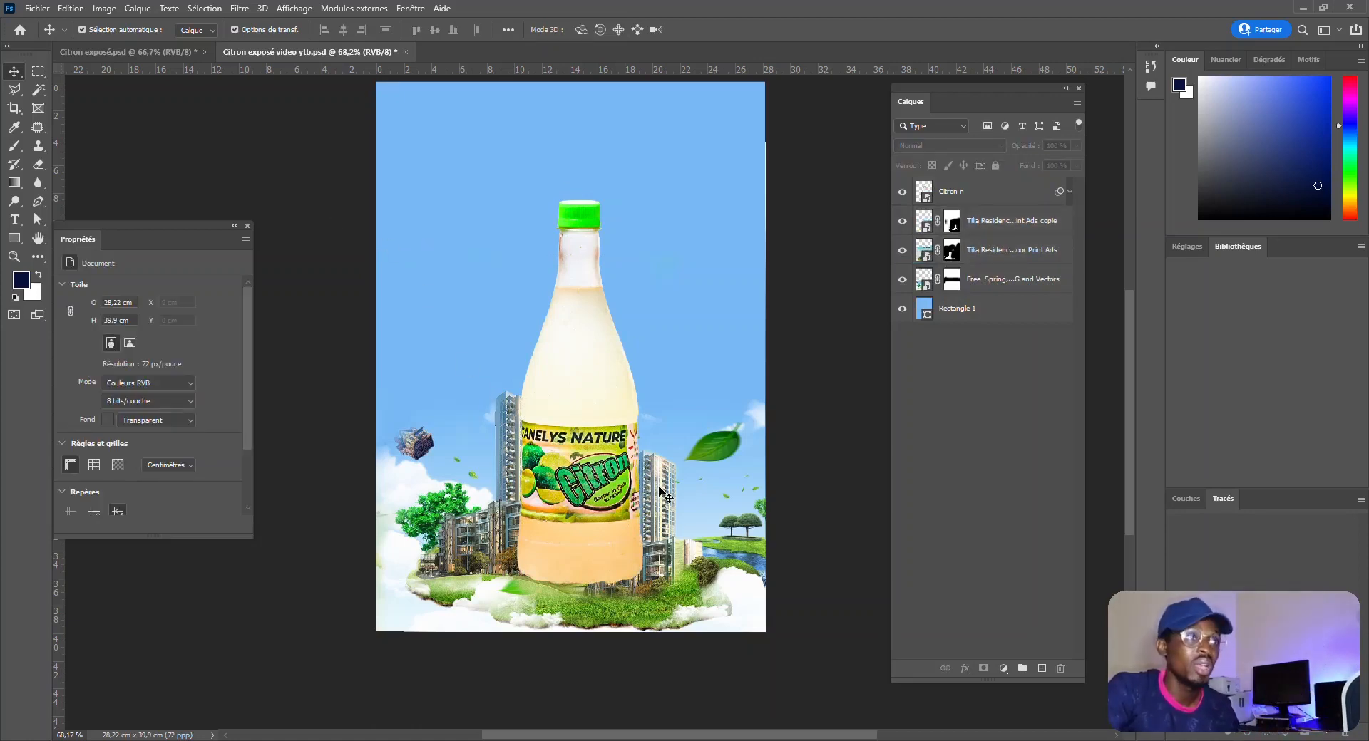
Step: Link the two Tilia Residence building layers together
{"action": "left_click", "coordinate": [988, 250]}
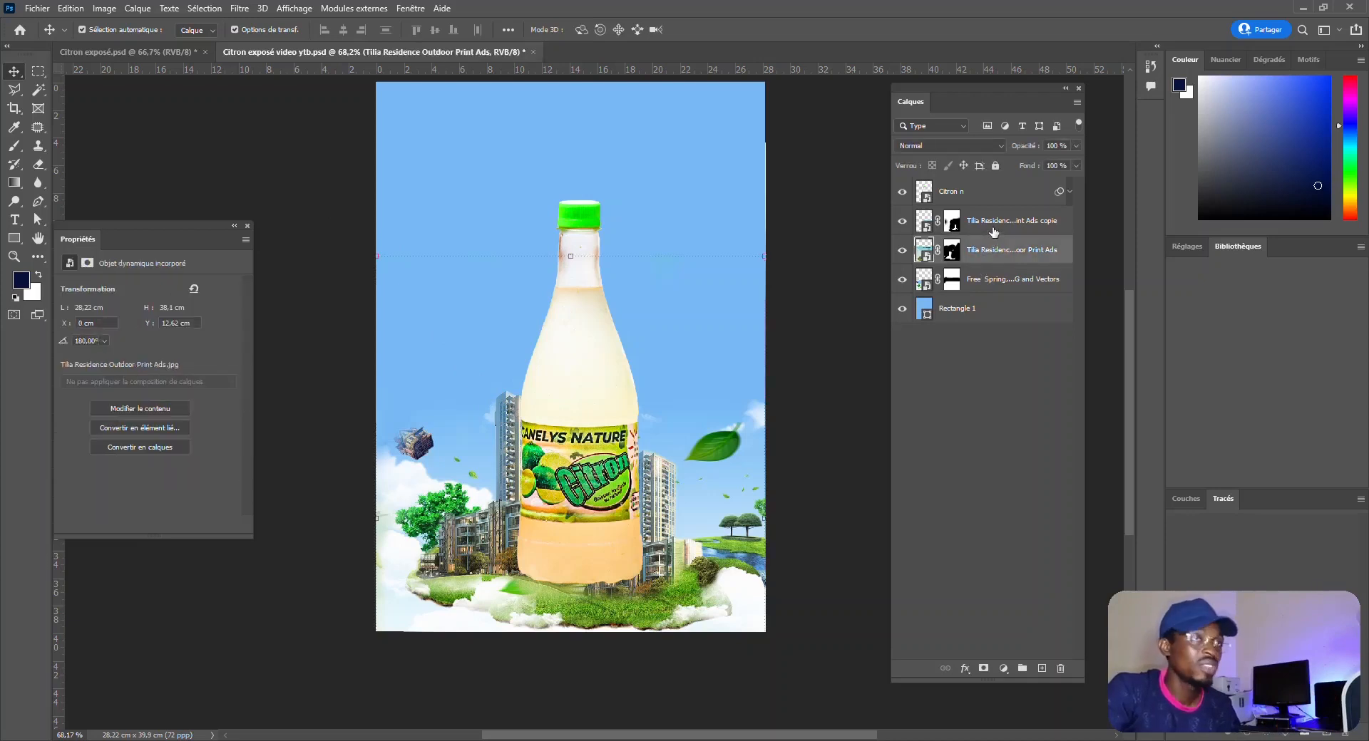
{"action": "left_click", "coordinate": [993, 227], "text": "shift"}
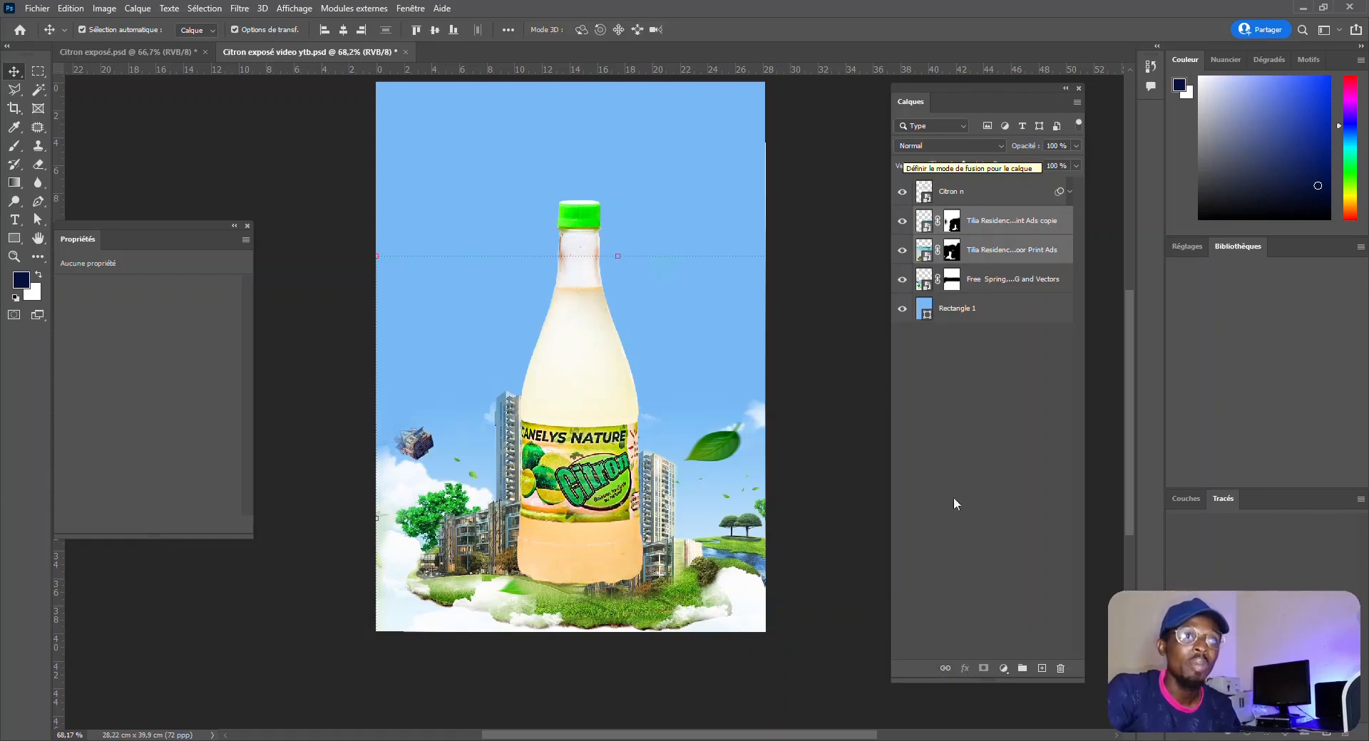
{"action": "left_click", "coordinate": [945, 668]}
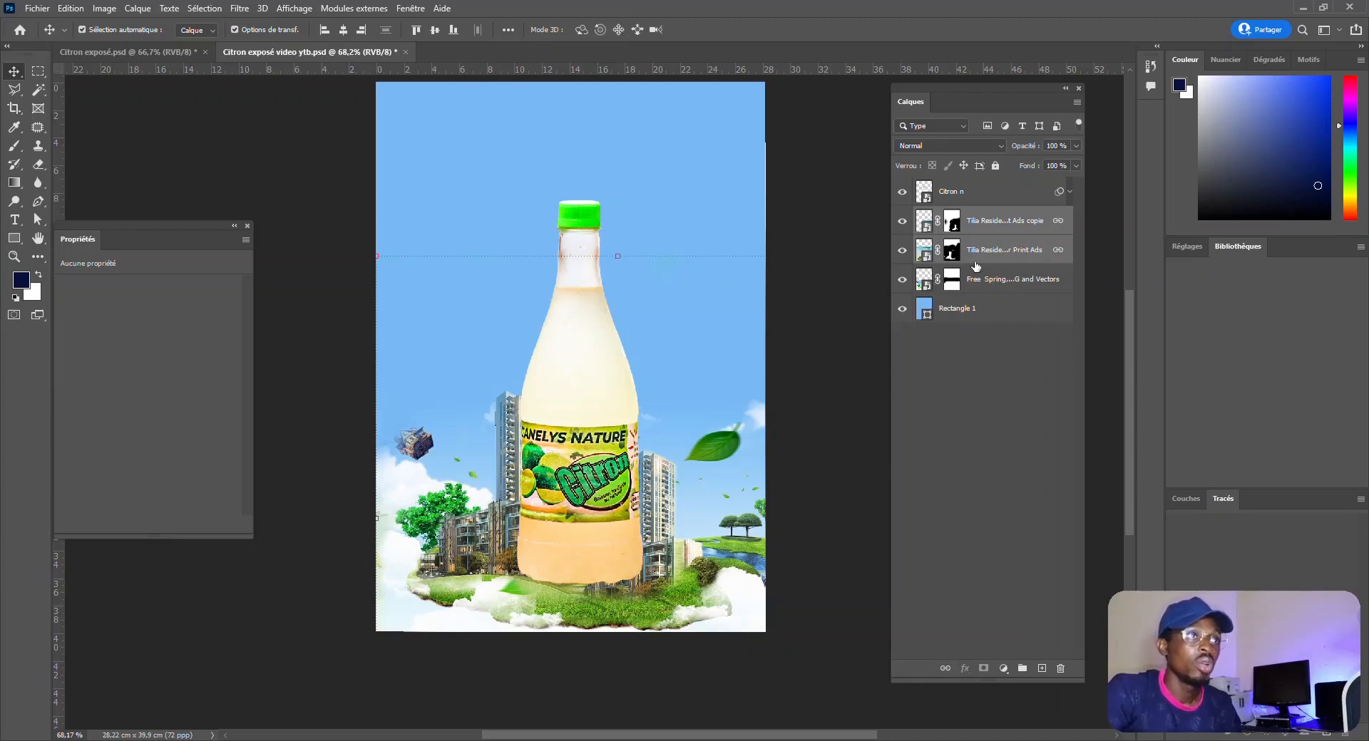
{"action": "left_click", "coordinate": [849, 409]}
Step: Test the link by moving the buildings together on the canvas, and undo the move
{"action": "left_click", "coordinate": [666, 498]}
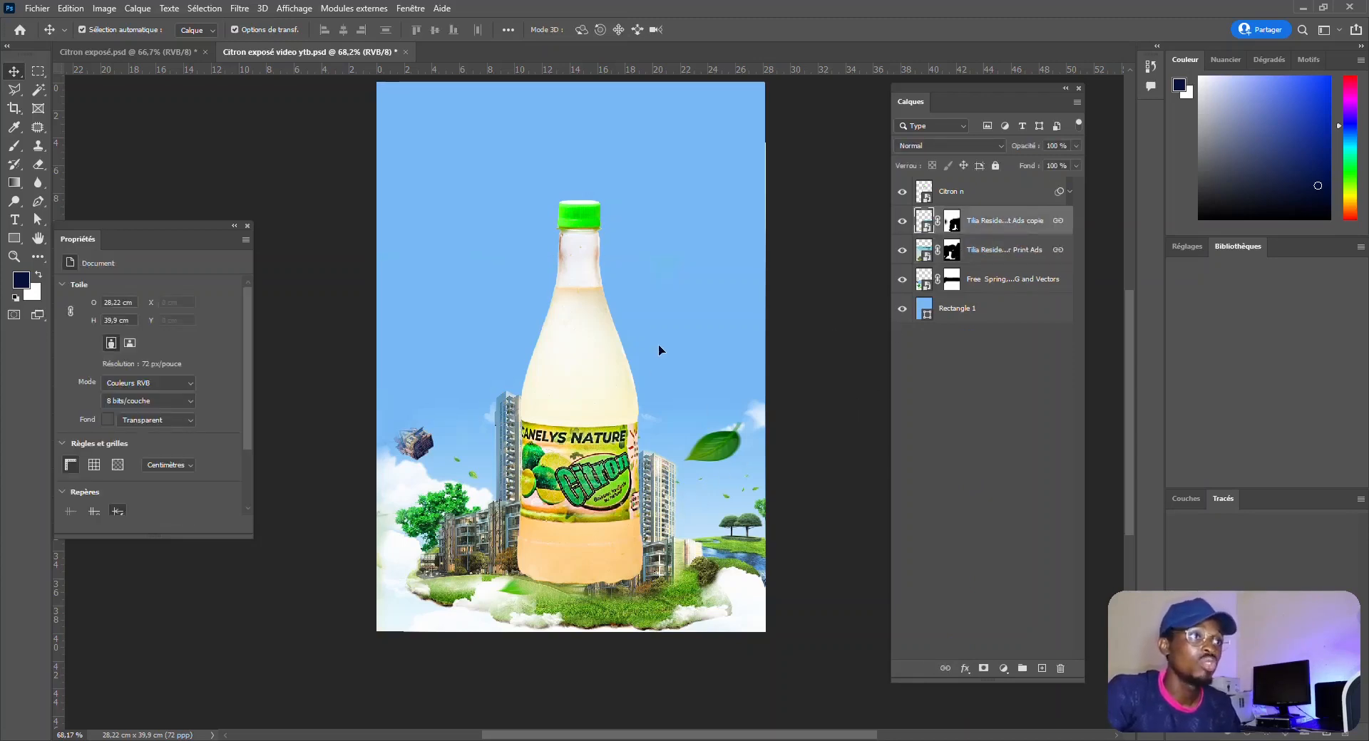
{"action": "left_click_drag", "start_coordinate": [659, 349], "coordinate": [675, 398]}
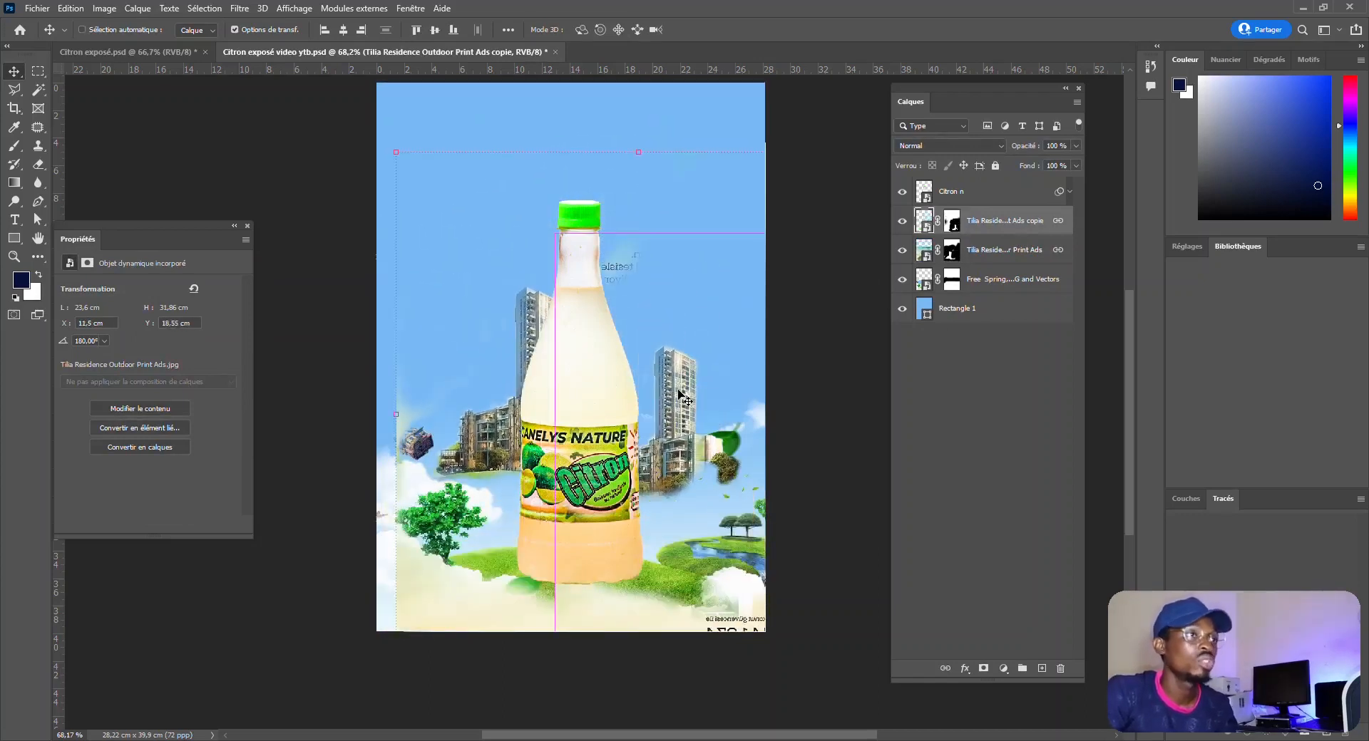
{"action": "key", "text": "ctrl+z"}
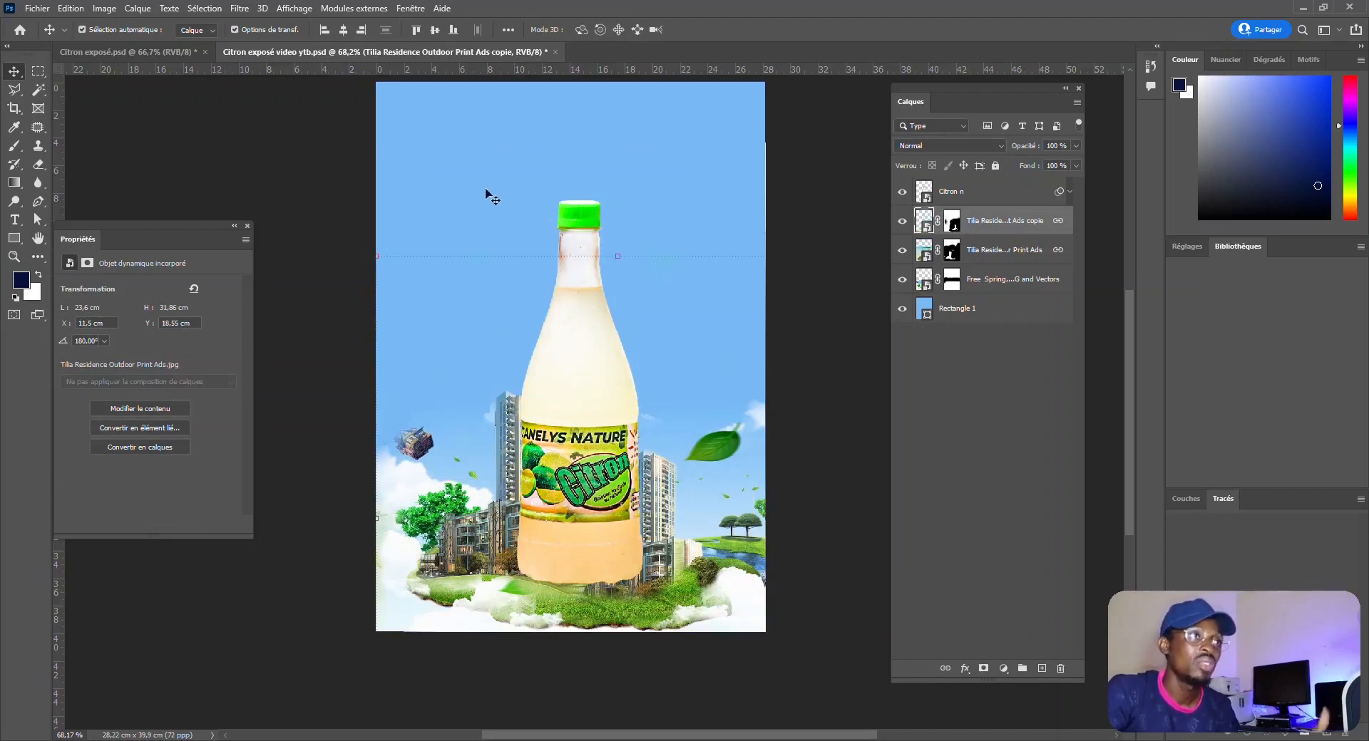
{"action": "left_click", "coordinate": [831, 282]}
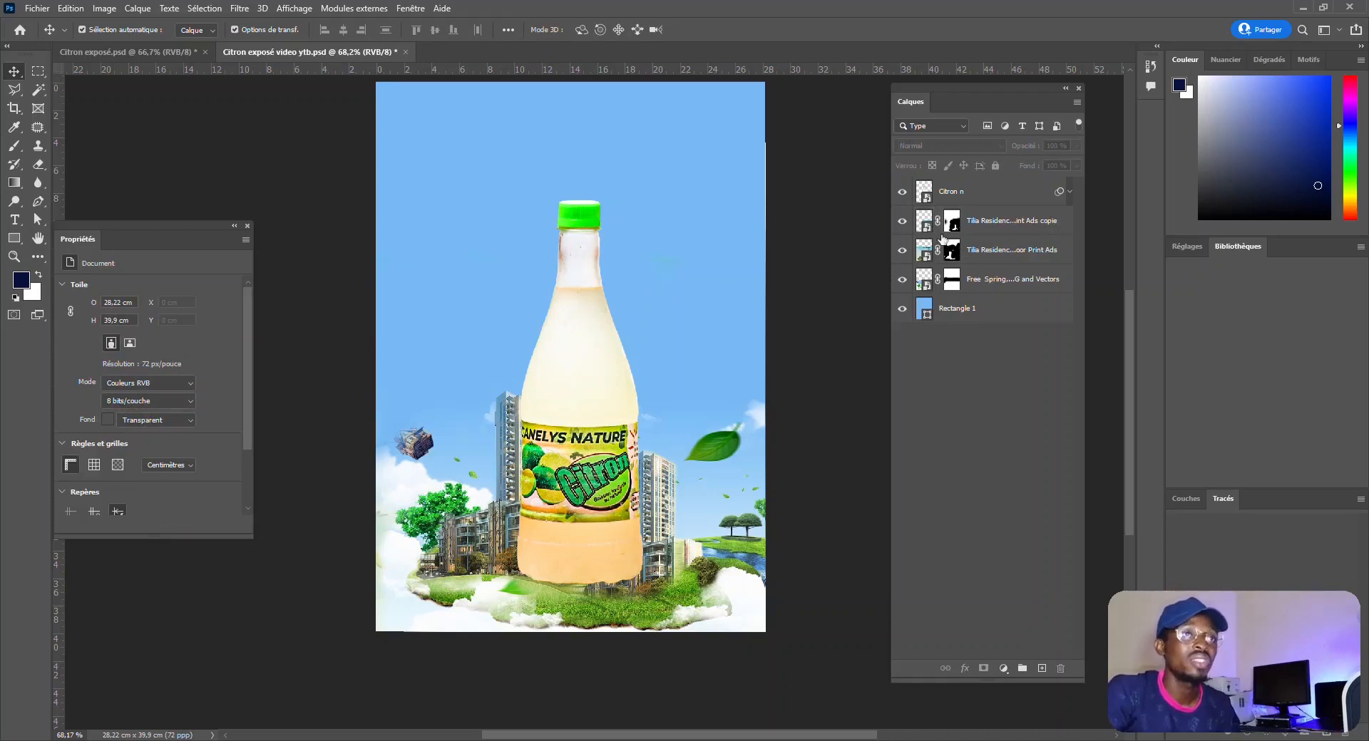
Step: Nudge the linked buildings vertically behind the bottle until the Tilia Residence copy sits at about Y 17.99 cm
{"action": "scroll", "coordinate": [564, 335], "scroll_direction": "up", "scroll_amount": 1}
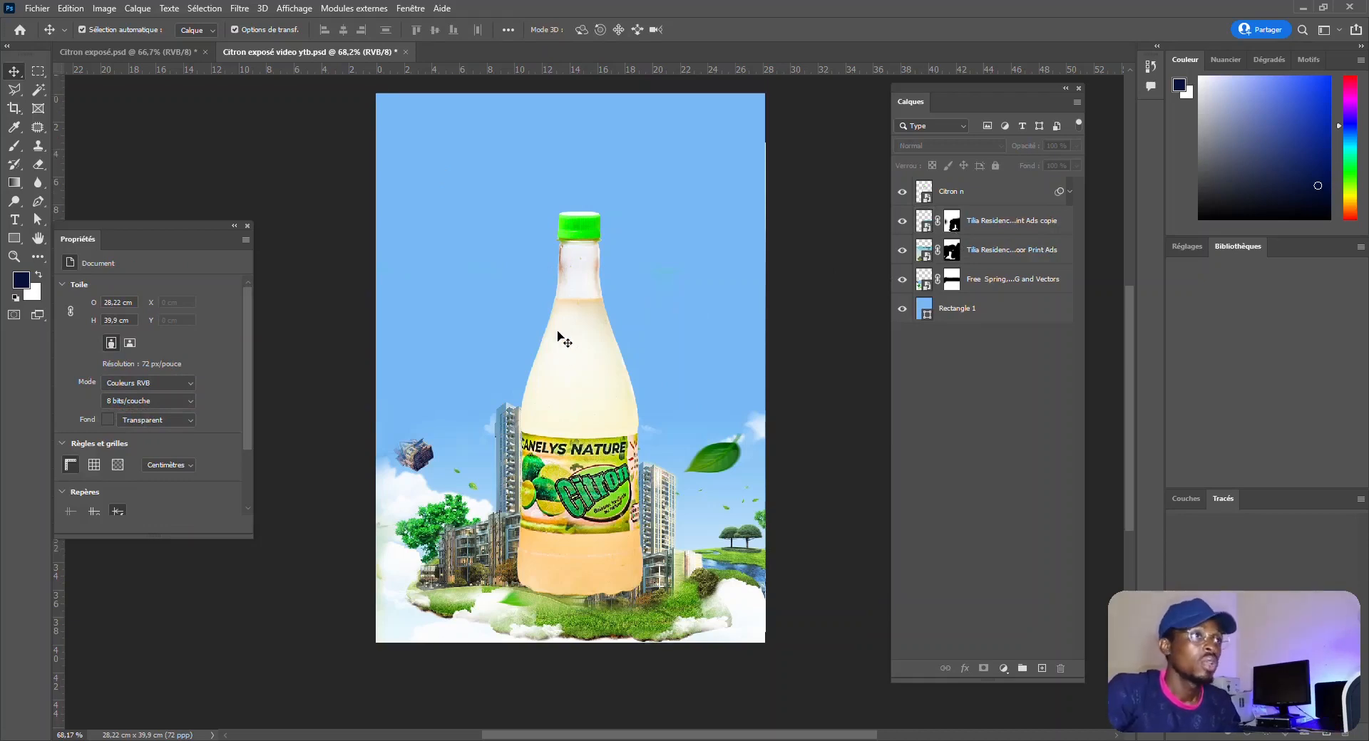
{"action": "left_click", "coordinate": [660, 489]}
{"action": "key", "text": "Up"}
{"action": "key", "text": "Up"}
{"action": "key", "text": "Up"}
{"action": "key", "text": "Up"}
{"action": "key", "text": "Up"}
{"action": "key", "text": "Up"}
{"action": "key", "text": "Up"}
{"action": "key", "text": "Up"}
{"action": "key", "text": "Up"}
{"action": "key", "text": "Up"}
{"action": "key", "text": "Up"}
{"action": "key", "text": "Up"}
{"action": "key", "text": "Up"}
{"action": "key", "text": "Up"}
{"action": "key", "text": "Up"}
{"action": "key", "text": "Up"}
{"action": "key", "text": "Up"}
{"action": "key", "text": "Up"}
{"action": "key", "text": "Up"}
{"action": "key", "text": "Up"}
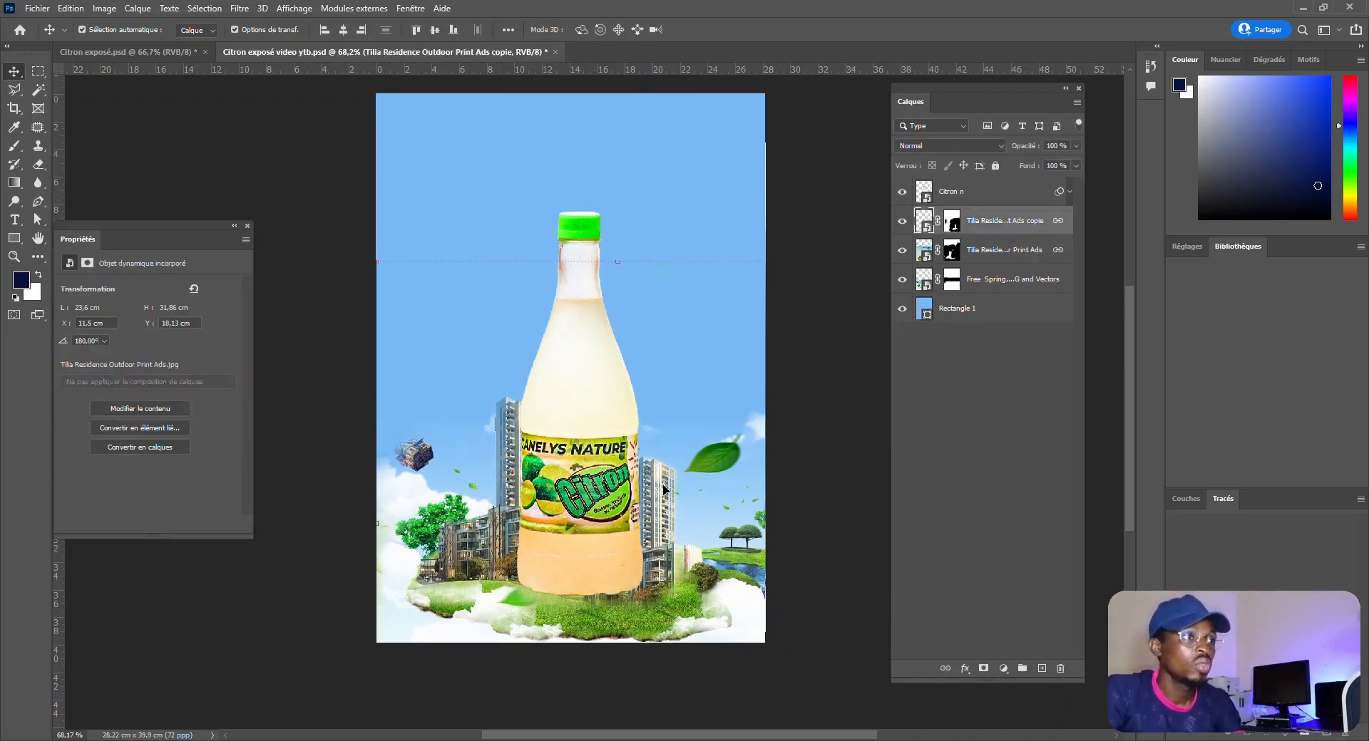
{"action": "key", "text": "Up"}
{"action": "key", "text": "Up"}
{"action": "key", "text": "Up"}
{"action": "key", "text": "Up"}
{"action": "key", "text": "Down"}
{"action": "key", "text": "Down"}
{"action": "key", "text": "Down"}
{"action": "key", "text": "Down"}
{"action": "key", "text": "Down"}
{"action": "key", "text": "Down"}
{"action": "key", "text": "Down"}
{"action": "key", "text": "Down"}
{"action": "key", "text": "Down"}
{"action": "key", "text": "Down"}
{"action": "key", "text": "Down"}
{"action": "key", "text": "Down"}
{"action": "key", "text": "Down"}
{"action": "key", "text": "Down"}
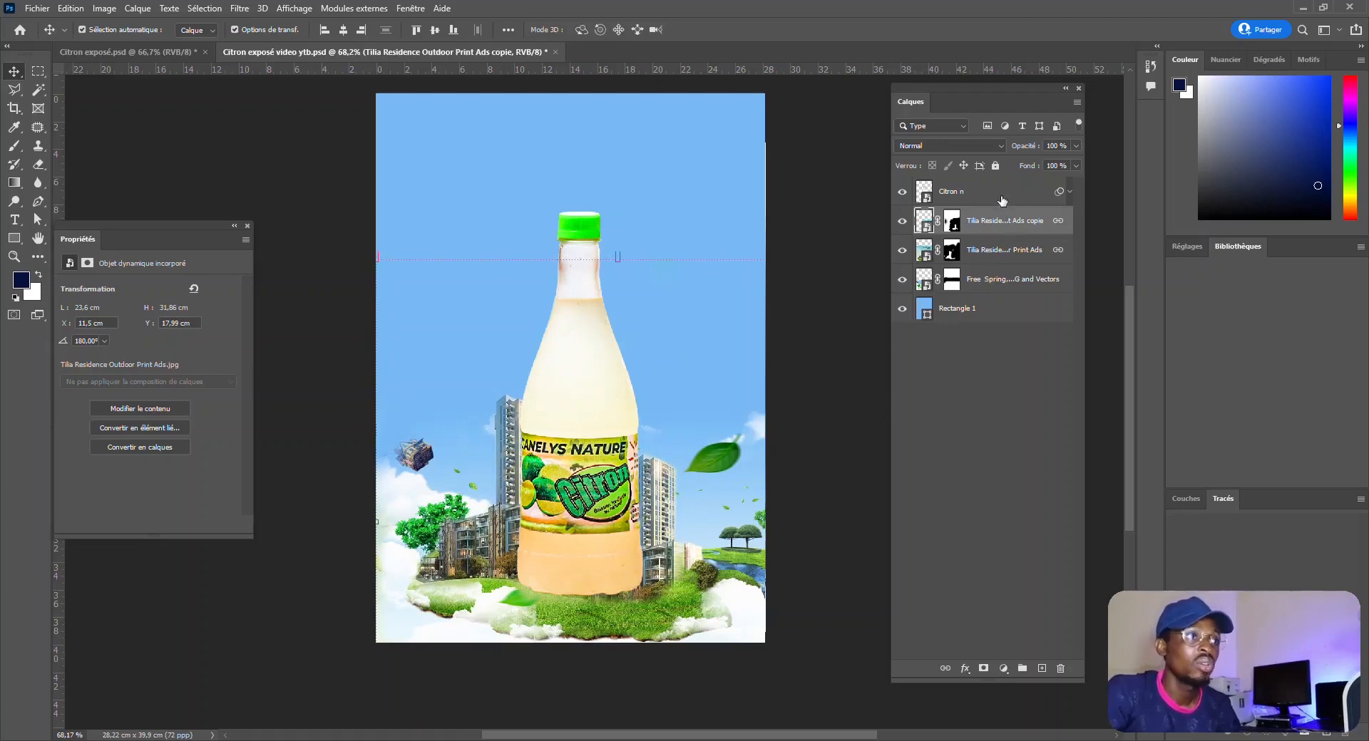
Step: Nudge the Free Spring landscape layer up to about Y 21.48 cm
{"action": "left_click", "coordinate": [999, 283]}
{"action": "key", "text": "Up"}
{"action": "key", "text": "Up"}
{"action": "key", "text": "Up"}
{"action": "key", "text": "Up"}
{"action": "key", "text": "Up"}
{"action": "key", "text": "Up"}
{"action": "key", "text": "Up"}
{"action": "key", "text": "Up"}
{"action": "key", "text": "Up"}
{"action": "key", "text": "Up"}
{"action": "key", "text": "Up"}
{"action": "key", "text": "Up"}
{"action": "key", "text": "Up"}
{"action": "key", "text": "Up"}
{"action": "key", "text": "Up"}
{"action": "key", "text": "Up"}
{"action": "key", "text": "Up"}
{"action": "key", "text": "Up"}
{"action": "key", "text": "Up"}
{"action": "key", "text": "Up"}
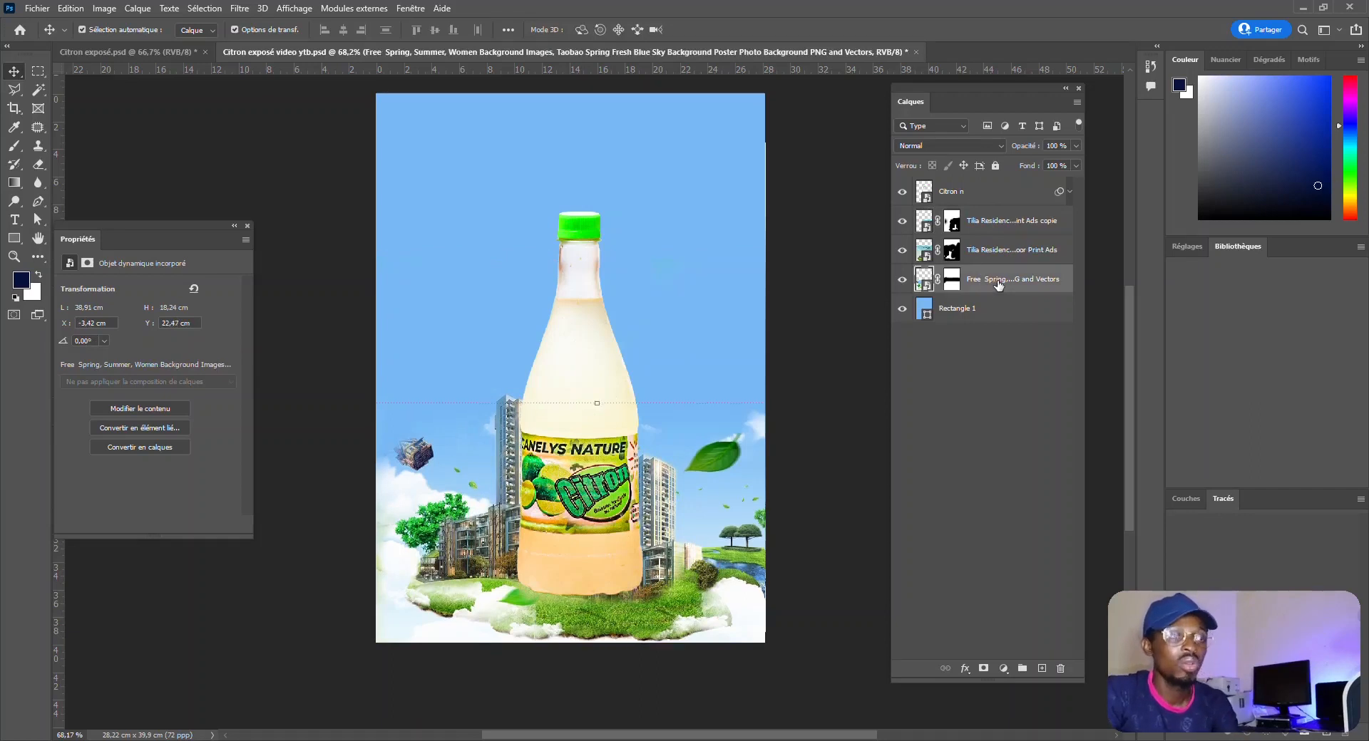
{"action": "key", "text": "Up"}
{"action": "key", "text": "Up"}
{"action": "key", "text": "Up"}
{"action": "key", "text": "Up"}
{"action": "key", "text": "Up"}
{"action": "key", "text": "Up"}
{"action": "key", "text": "Up"}
{"action": "key", "text": "Up"}
{"action": "key", "text": "Up"}
{"action": "key", "text": "Up"}
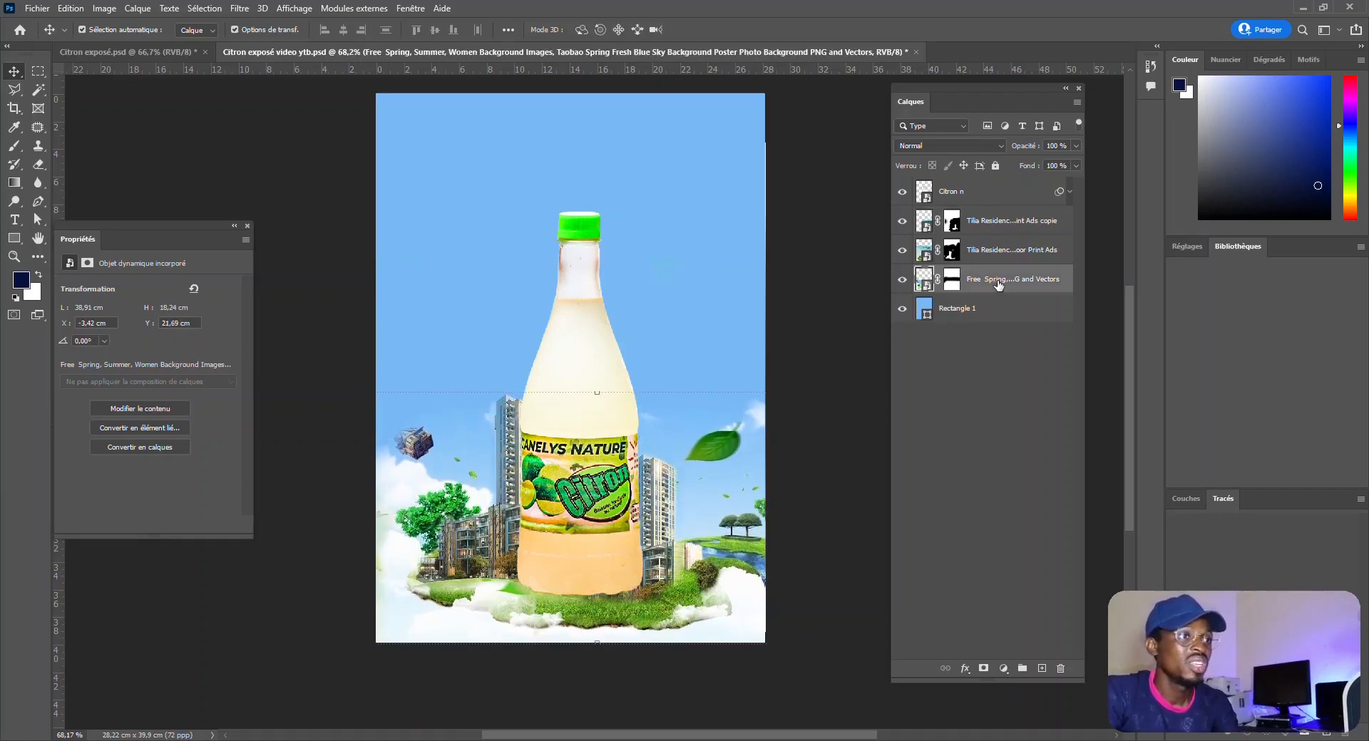
Step: Nudge the linked buildings up until the Tilia Residence copy sits at about Y 17.07 cm
{"action": "left_click", "coordinate": [663, 483]}
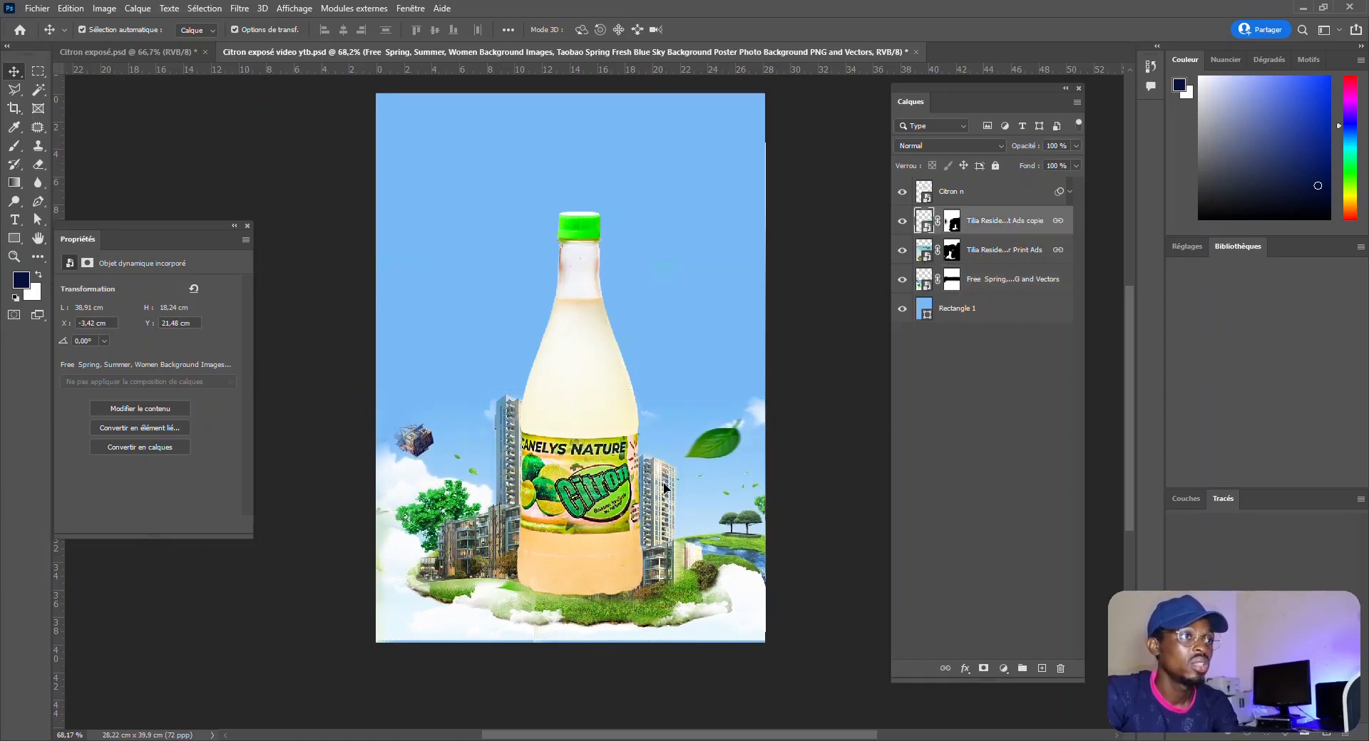
{"action": "key", "text": "Up"}
{"action": "key", "text": "Up"}
{"action": "key", "text": "Up"}
{"action": "key", "text": "Up"}
{"action": "key", "text": "Up"}
{"action": "key", "text": "Up"}
{"action": "key", "text": "Up"}
{"action": "key", "text": "Up"}
{"action": "key", "text": "Up"}
{"action": "key", "text": "Up"}
{"action": "key", "text": "Up"}
{"action": "key", "text": "Up"}
{"action": "key", "text": "Up"}
{"action": "key", "text": "Up"}
{"action": "key", "text": "Up"}
{"action": "key", "text": "Up"}
{"action": "key", "text": "Up"}
{"action": "key", "text": "Up"}
{"action": "key", "text": "Up"}
{"action": "key", "text": "Up"}
{"action": "key", "text": "Up"}
{"action": "key", "text": "Up"}
{"action": "key", "text": "Up"}
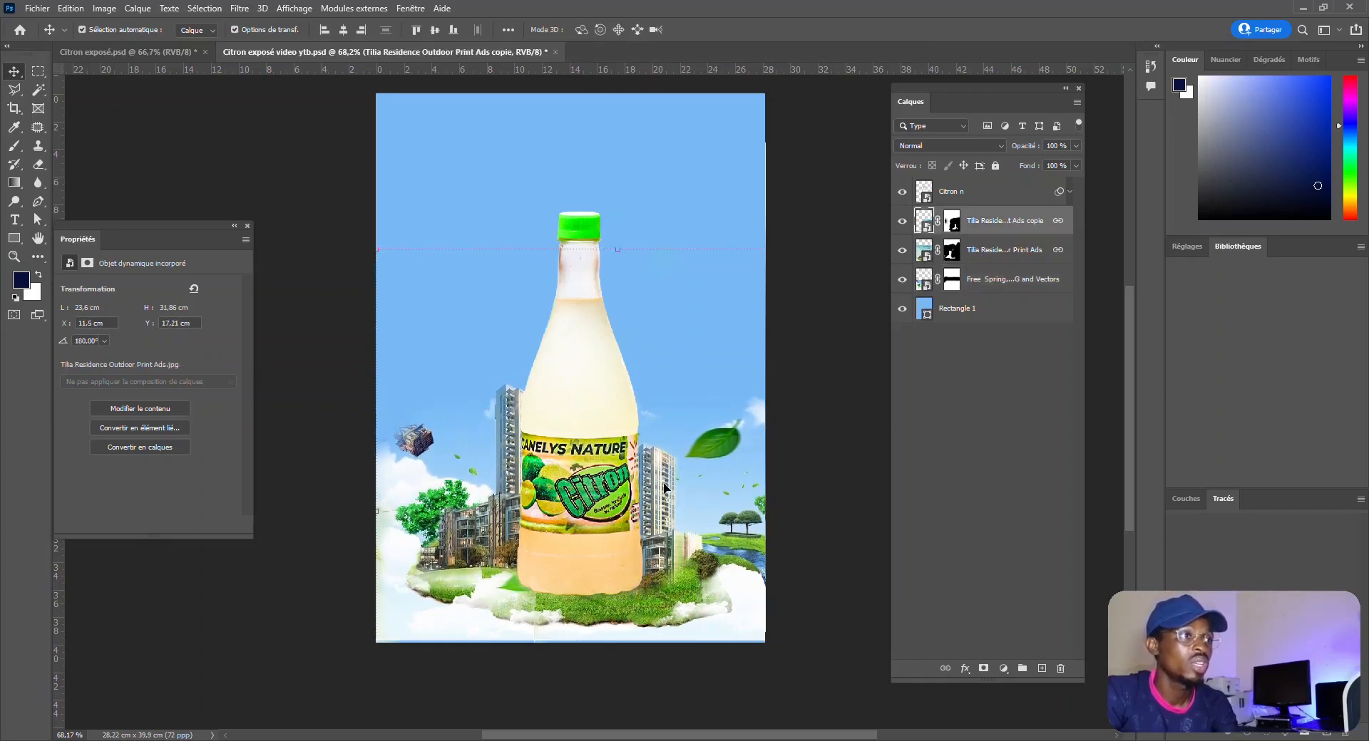
{"action": "key", "text": "Up"}
{"action": "key", "text": "Up"}
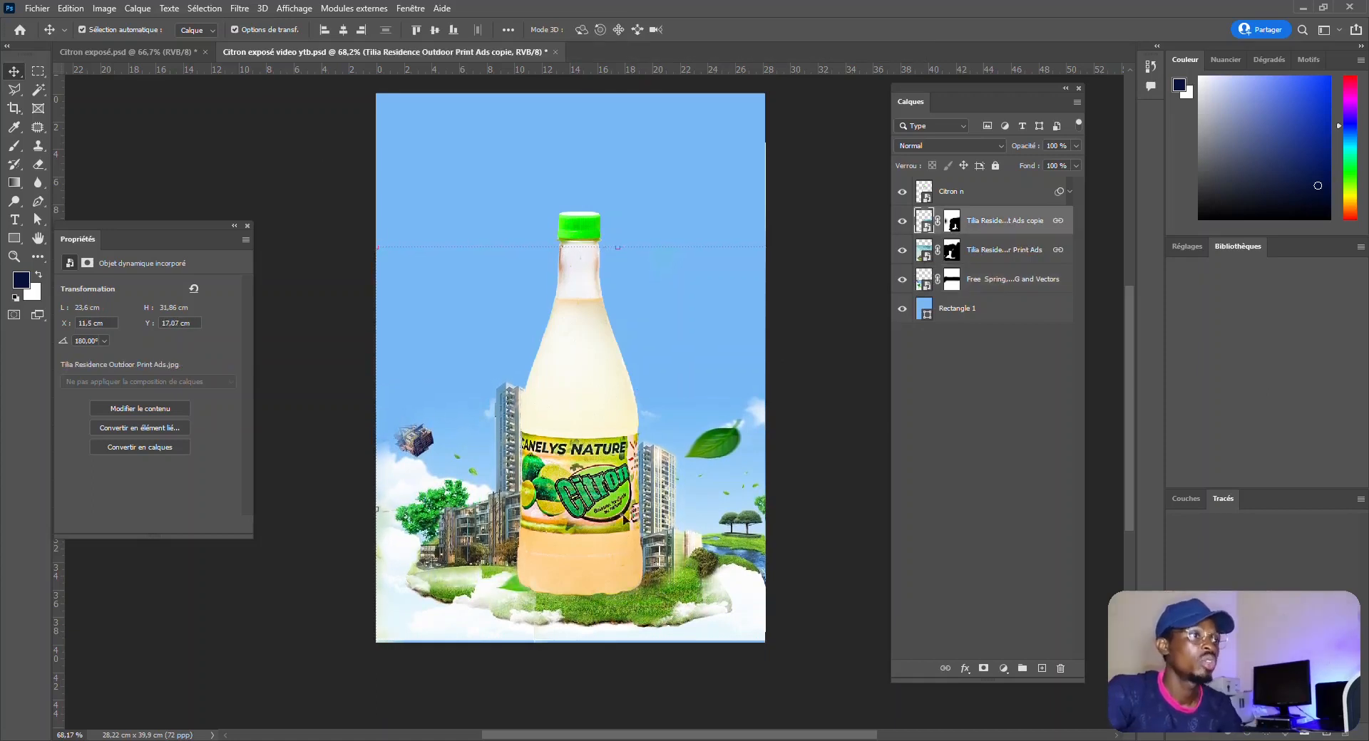
Step: Nudge the Citron bottle up on the grass to about Y 7.55 cm
{"action": "left_click", "coordinate": [625, 520]}
{"action": "key", "text": "Up"}
{"action": "key", "text": "Up"}
{"action": "key", "text": "Up"}
{"action": "key", "text": "Up"}
{"action": "key", "text": "Up"}
{"action": "key", "text": "Up"}
{"action": "key", "text": "Up"}
{"action": "key", "text": "Up"}
{"action": "key", "text": "Up"}
{"action": "key", "text": "Up"}
{"action": "key", "text": "Up"}
{"action": "key", "text": "Up"}
{"action": "key", "text": "Up"}
{"action": "key", "text": "Up"}
{"action": "key", "text": "Up"}
{"action": "key", "text": "Up"}
{"action": "key", "text": "Up"}
{"action": "key", "text": "Up"}
{"action": "key", "text": "Up"}
{"action": "key", "text": "Up"}
{"action": "key", "text": "Up"}
{"action": "key", "text": "Up"}
{"action": "key", "text": "Up"}
{"action": "key", "text": "Up"}
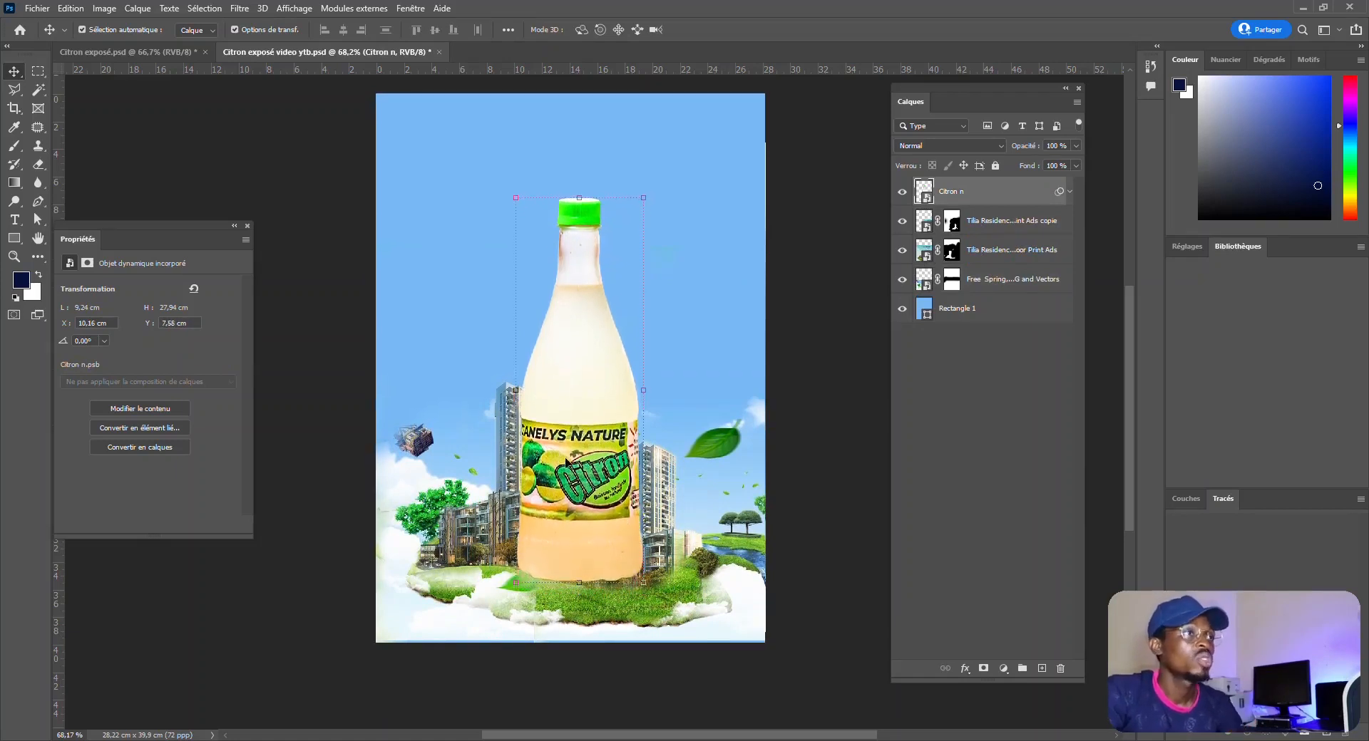
Step: Nudge the linked buildings left until the original Tilia Residence layer sits at about X -0.56 cm
{"action": "left_click", "coordinate": [365, 487]}
{"action": "left_click", "coordinate": [483, 519]}
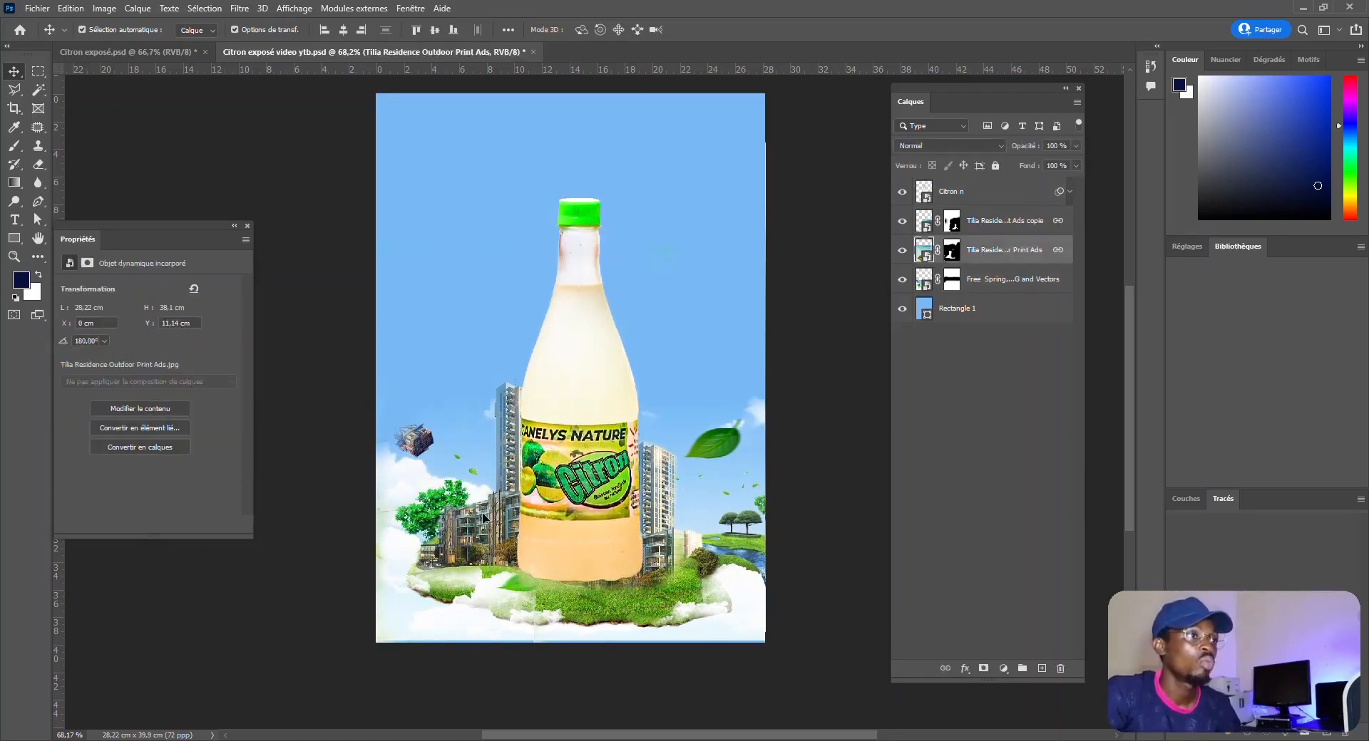
{"action": "key", "text": "Left"}
{"action": "key", "text": "Left"}
{"action": "key", "text": "Left"}
{"action": "key", "text": "Left"}
{"action": "key", "text": "Left"}
{"action": "key", "text": "Left"}
{"action": "key", "text": "Left"}
{"action": "key", "text": "Left"}
{"action": "key", "text": "Left"}
{"action": "key", "text": "Left"}
{"action": "key", "text": "Left"}
{"action": "key", "text": "Left"}
{"action": "key", "text": "Left"}
{"action": "key", "text": "Left"}
{"action": "key", "text": "Left"}
{"action": "key", "text": "Left"}
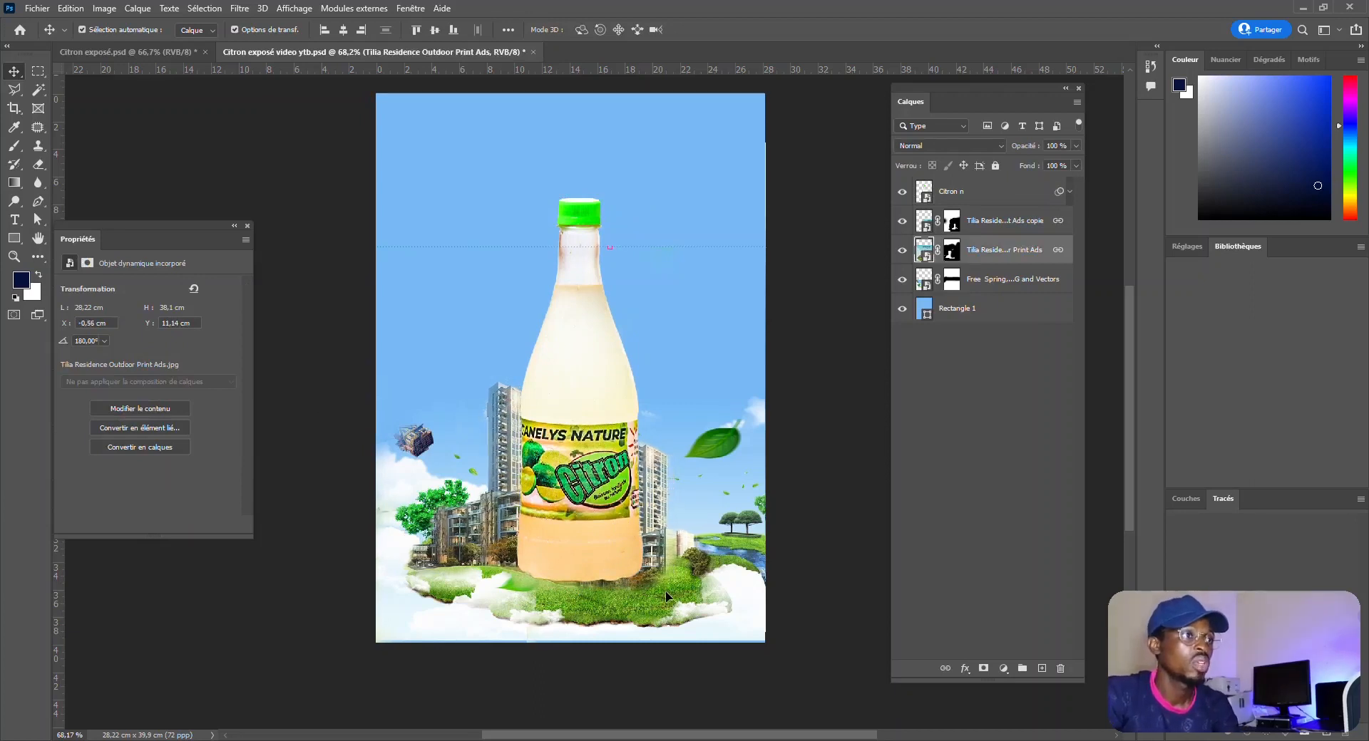
Step: In Citron exposé.psd, group the four leaf layers: Calque 7, Calque 7 copie, Calque 7 copie 2 and Calque 7 copie 3
{"action": "left_click", "coordinate": [800, 178]}
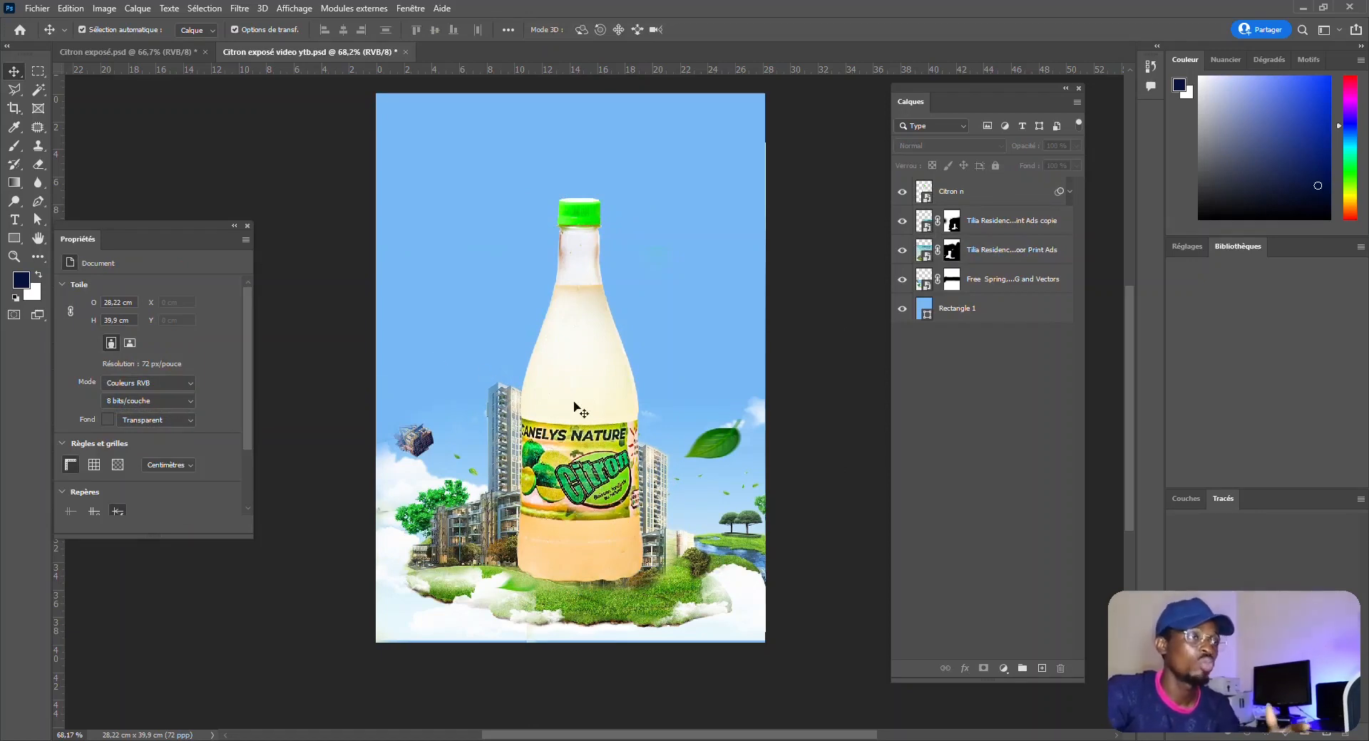
{"action": "left_click", "coordinate": [585, 348]}
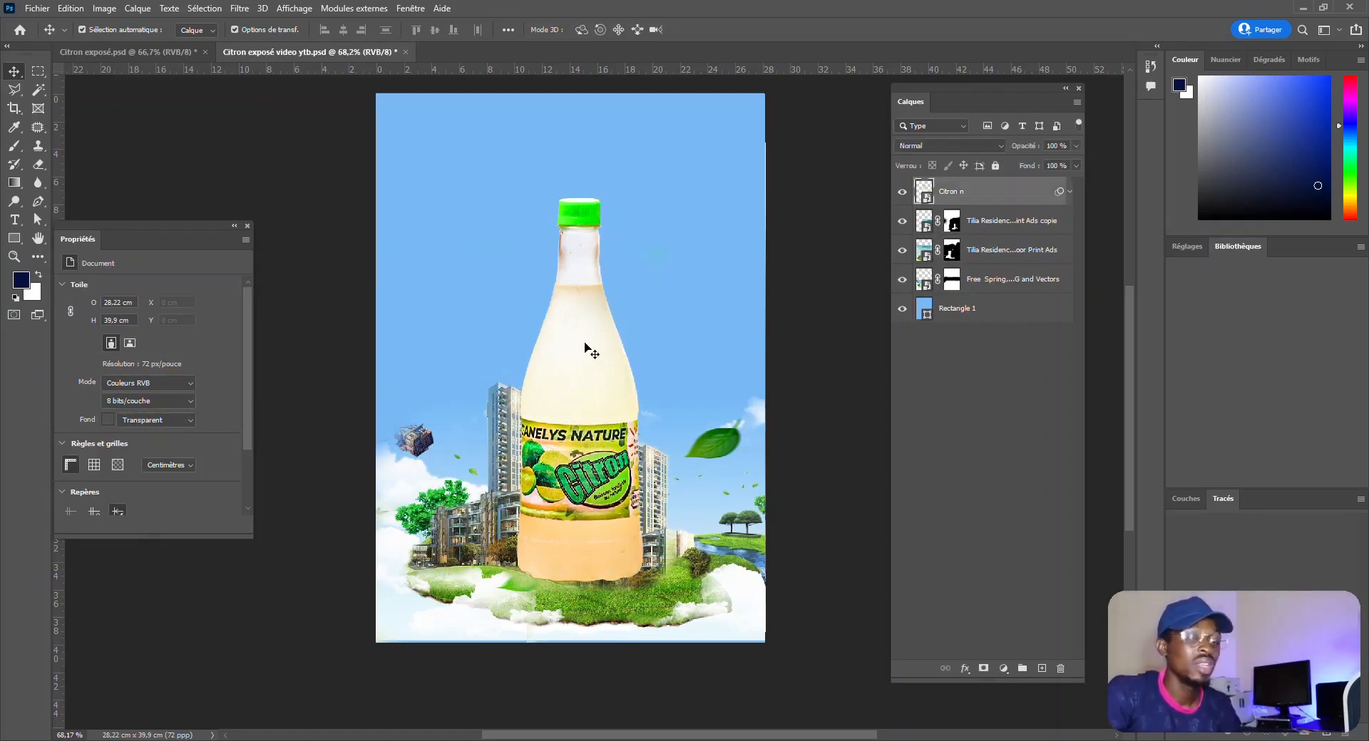
{"action": "left_click", "coordinate": [143, 52]}
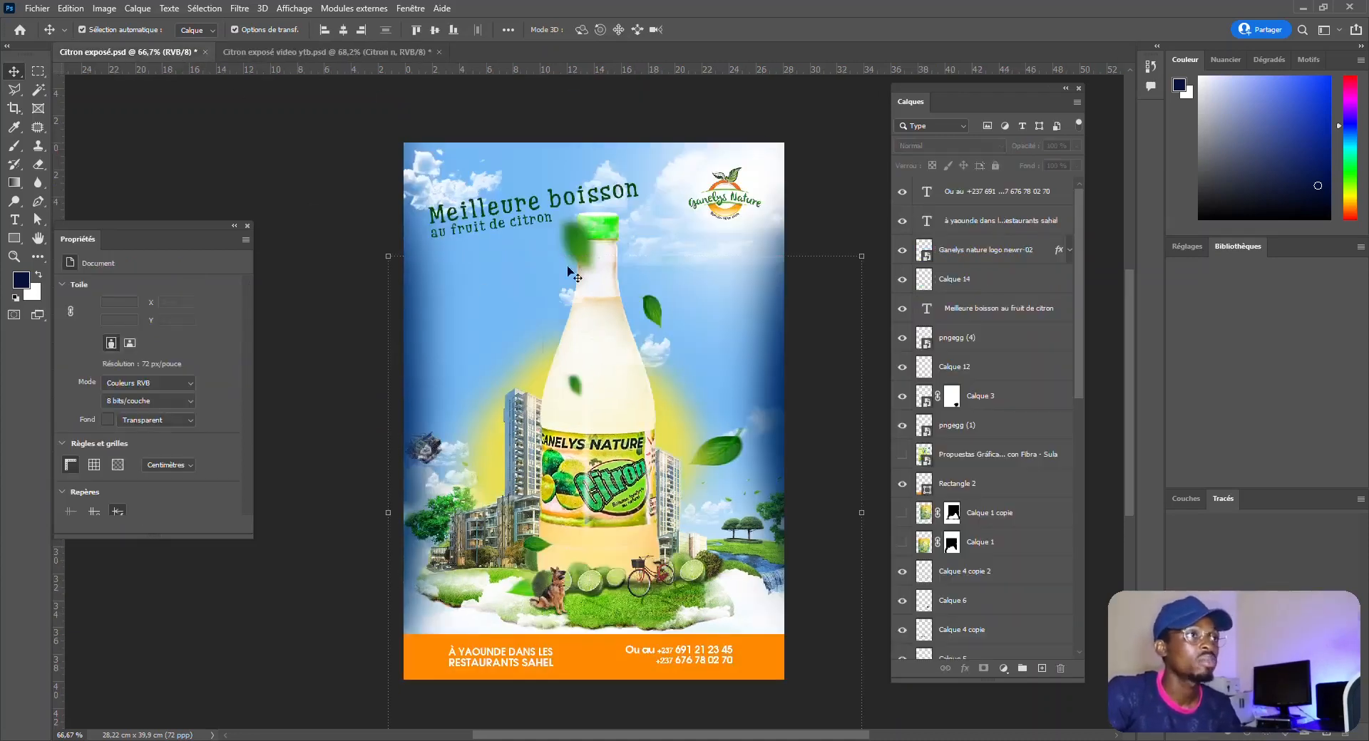
{"action": "left_click", "coordinate": [578, 238]}
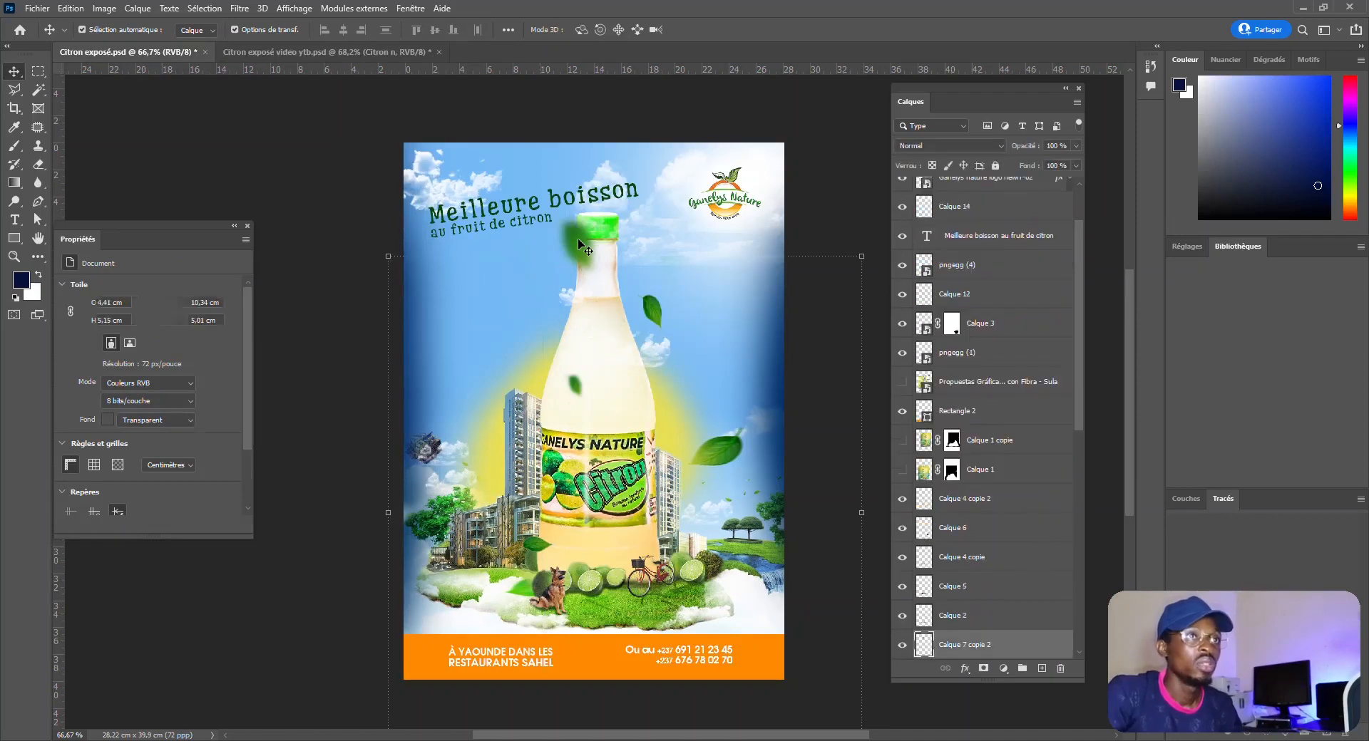
{"action": "scroll", "coordinate": [962, 571], "scroll_direction": "down", "scroll_amount": 3}
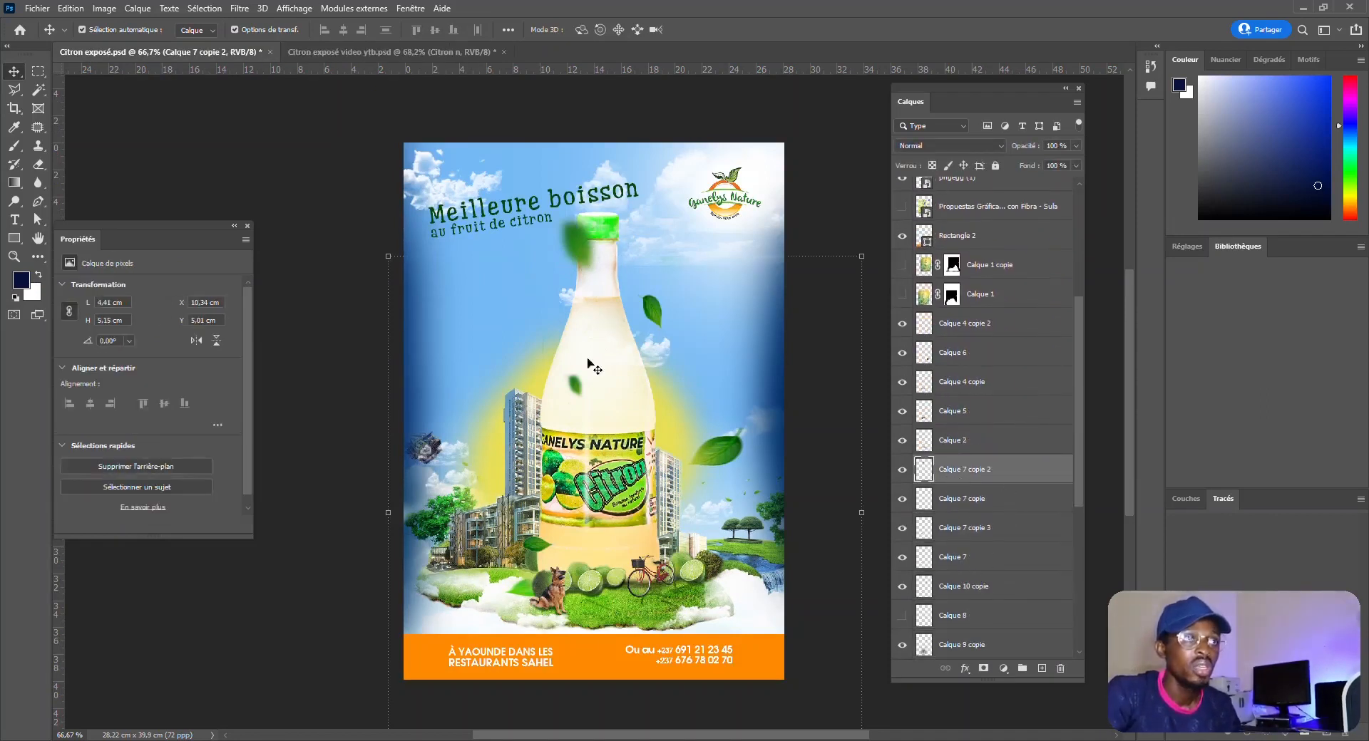
{"action": "left_click", "coordinate": [576, 244]}
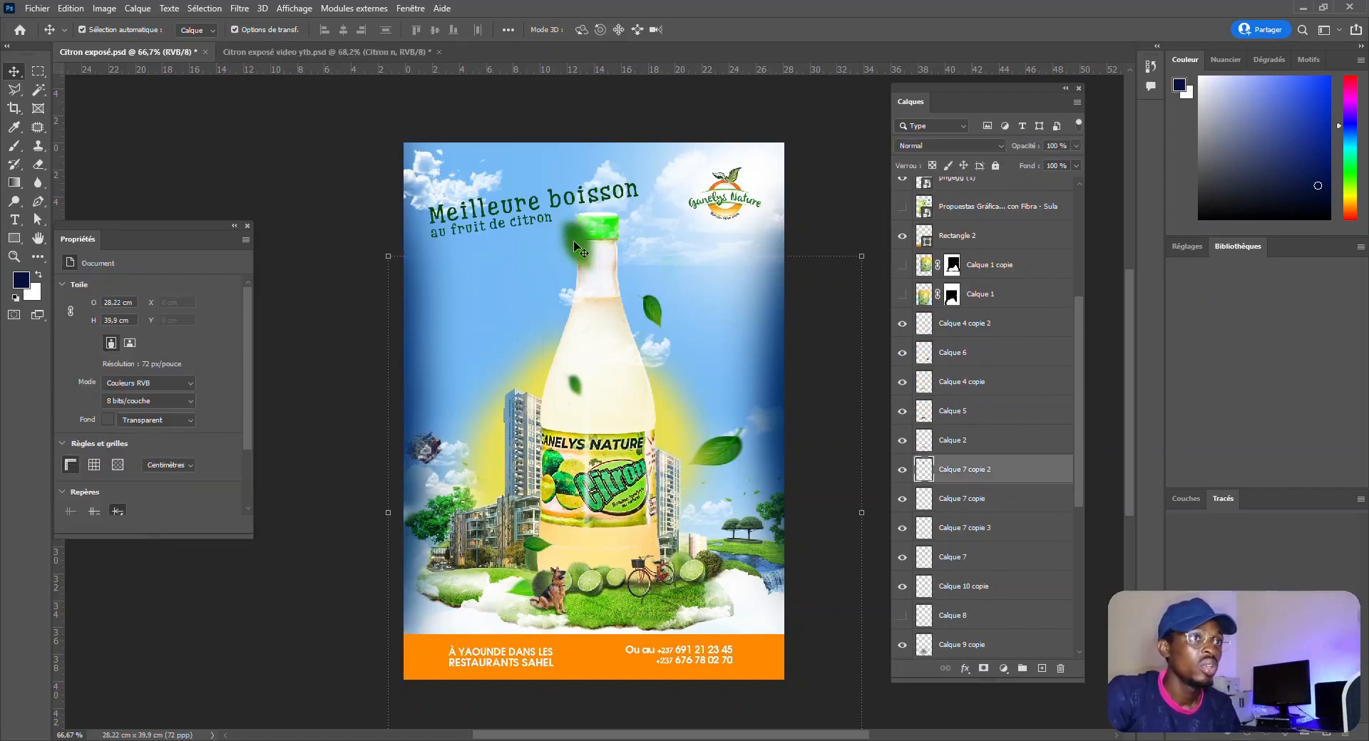
{"action": "left_click", "coordinate": [589, 249]}
{"action": "key", "text": "ctrl"}
{"action": "left_click_drag", "start_coordinate": [593, 266], "coordinate": [585, 252]}
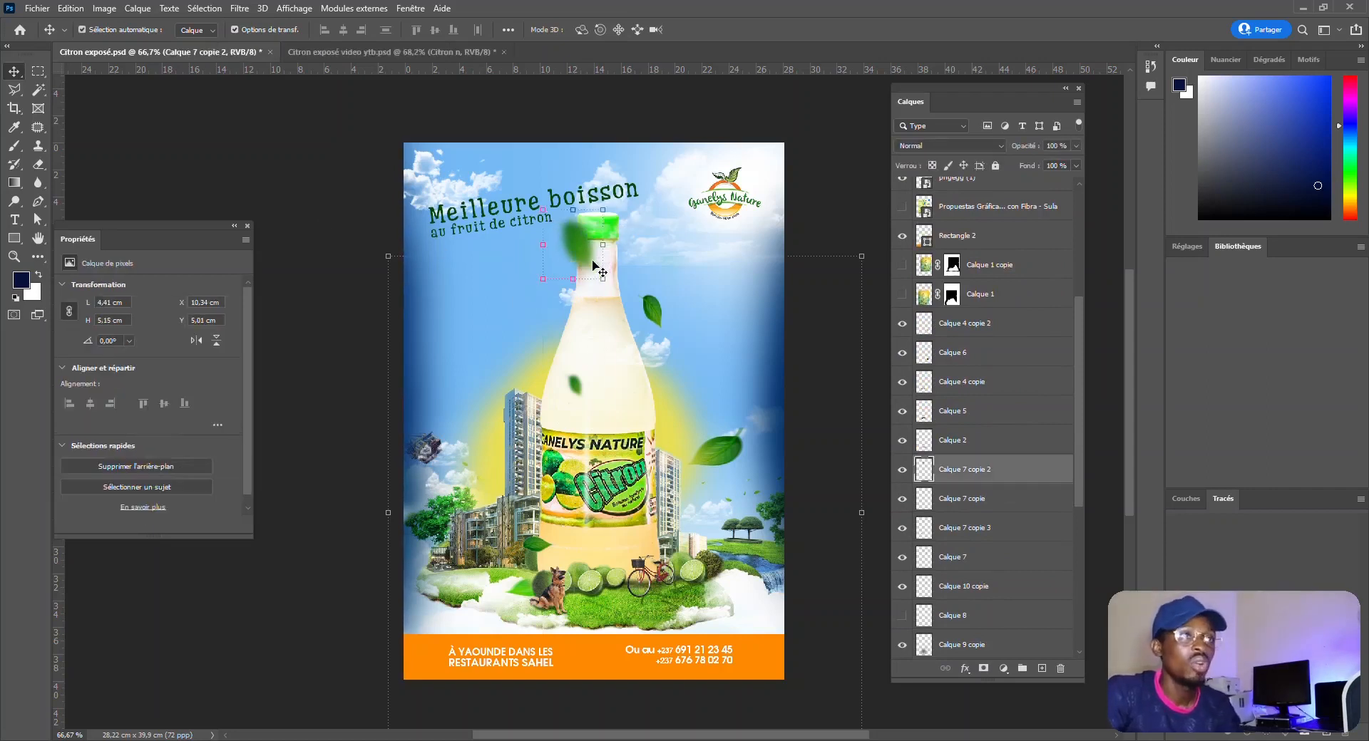
{"action": "left_click", "coordinate": [655, 317], "text": "ctrl+shift"}
{"action": "left_click", "coordinate": [977, 498], "text": "ctrl"}
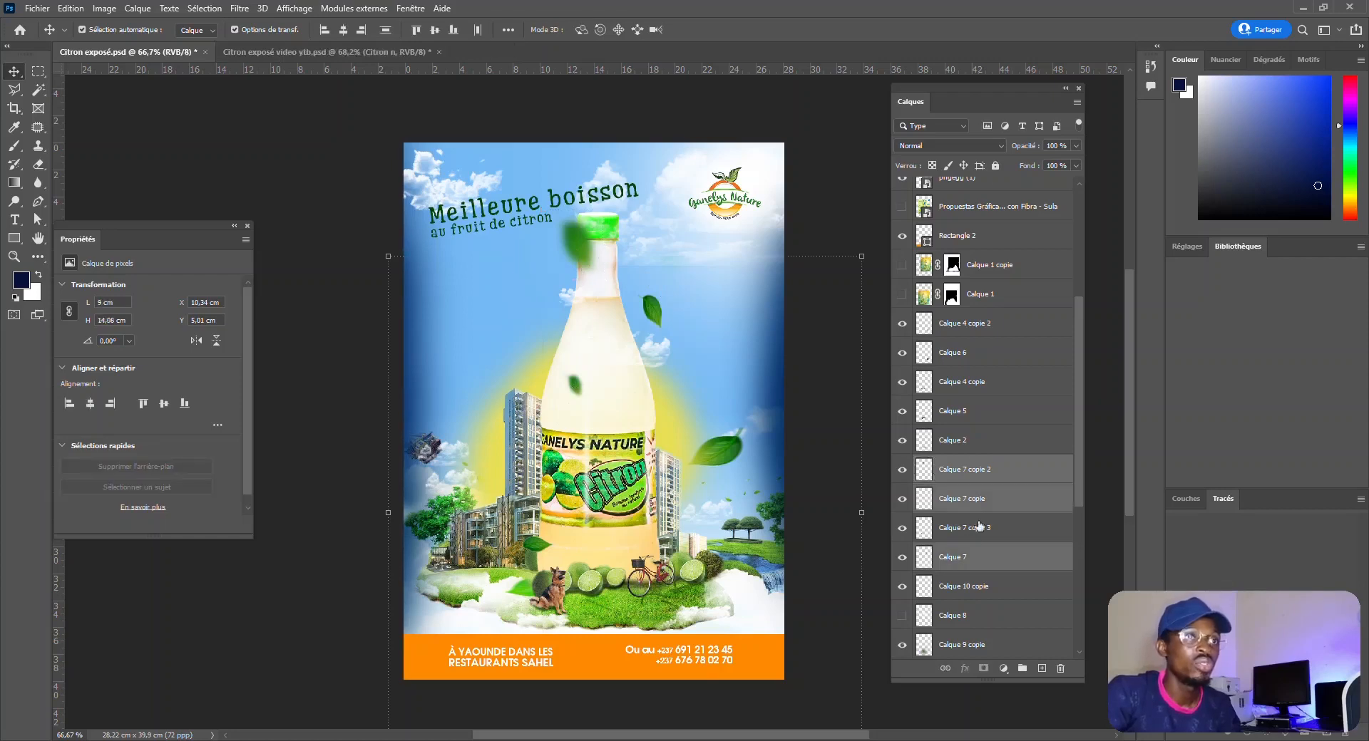
{"action": "left_click", "coordinate": [970, 536], "text": "ctrl"}
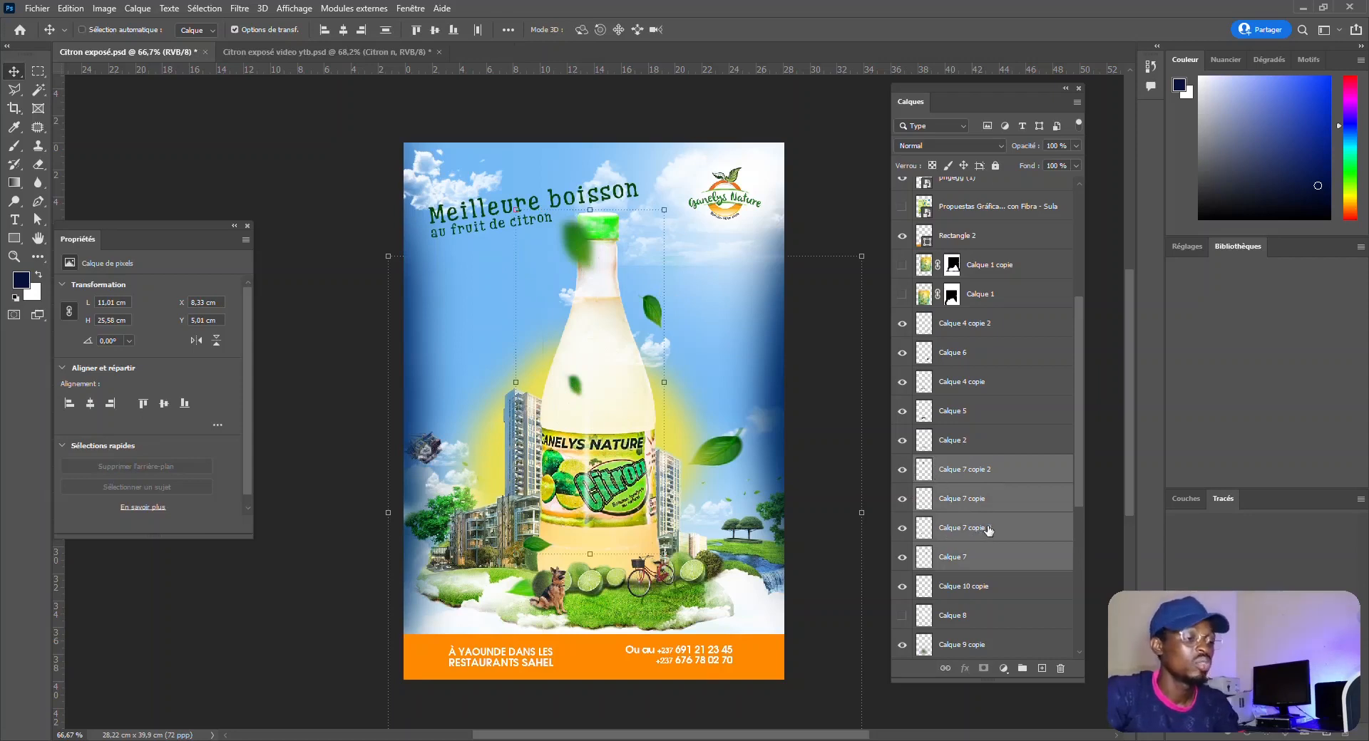
{"action": "key", "text": "ctrl+g"}
Step: Toggle the new leaf group's visibility to check its contents and rename the group Feuilles
{"action": "left_click", "coordinate": [903, 464]}
{"action": "left_click", "coordinate": [904, 466]}
{"action": "left_click", "coordinate": [904, 464]}
{"action": "left_click", "coordinate": [903, 465]}
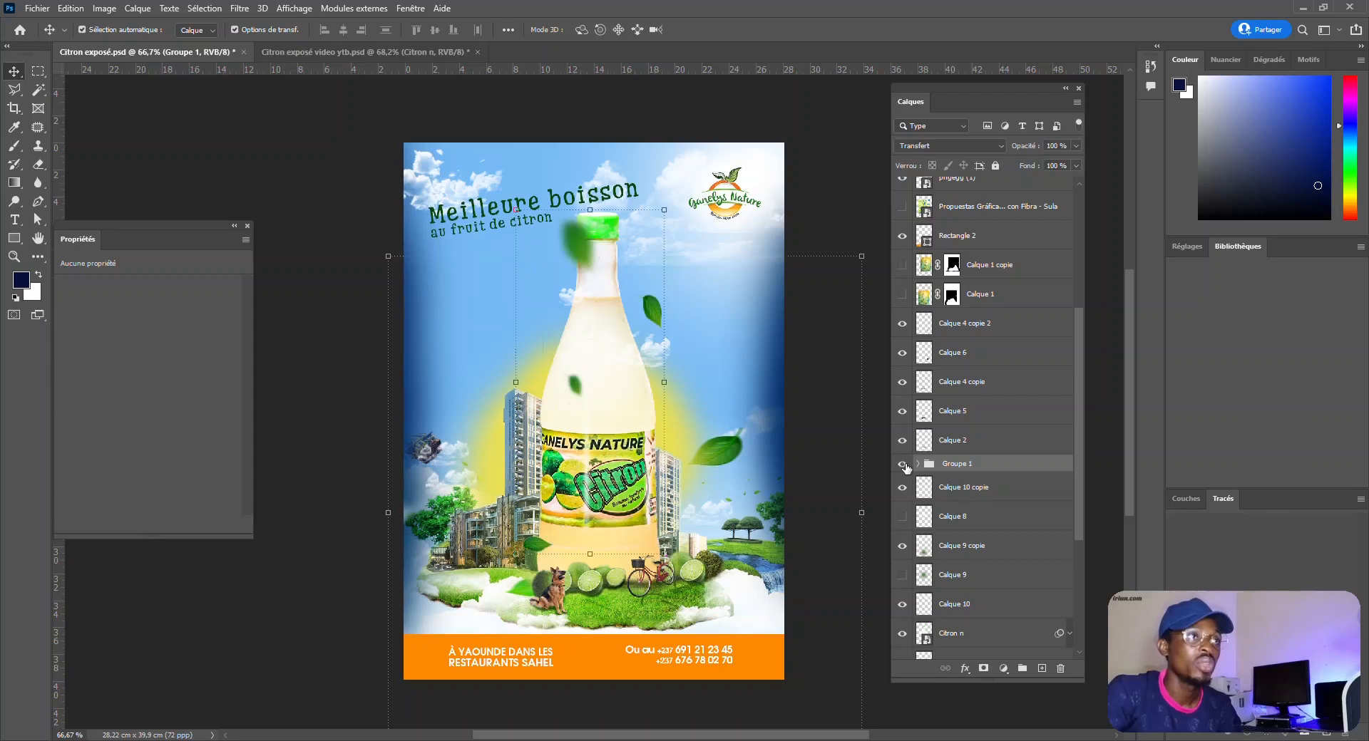
{"action": "double_click", "coordinate": [956, 464]}
{"action": "type", "text": "Feu"}
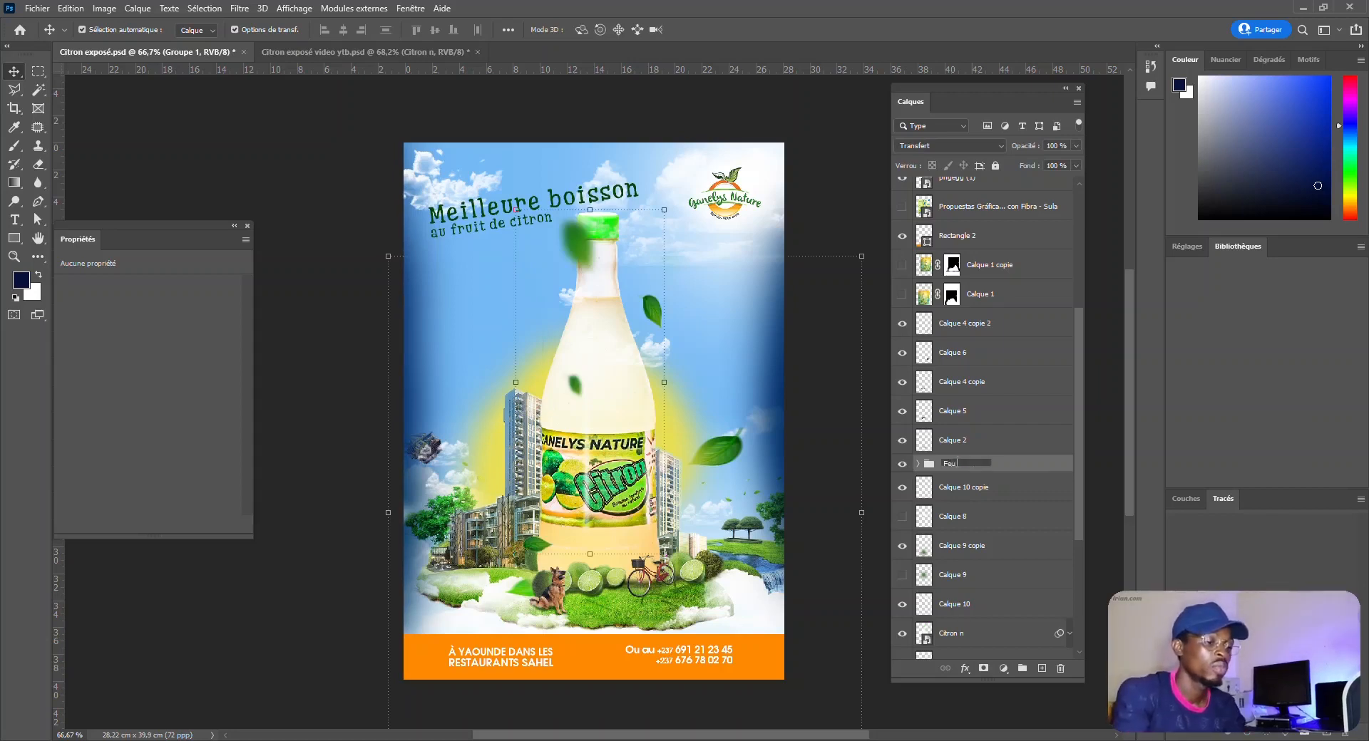
{"action": "type", "text": "illes"}
{"action": "key", "text": "Return"}
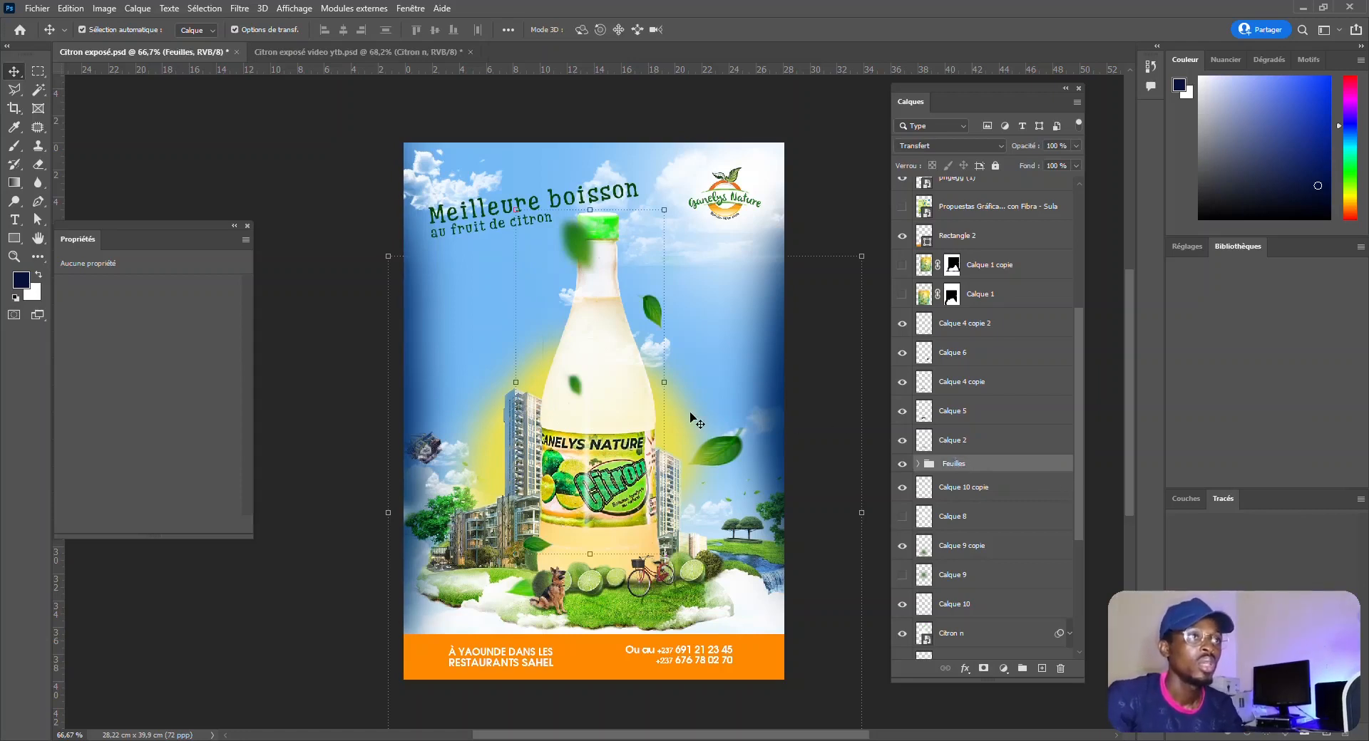
Step: Copy the Feuilles group into Citron exposé video ytb.psd and place it over the bottle at about X 384 px, Y 690 px
{"action": "left_click_drag", "start_coordinate": [933, 465], "coordinate": [524, 200]}
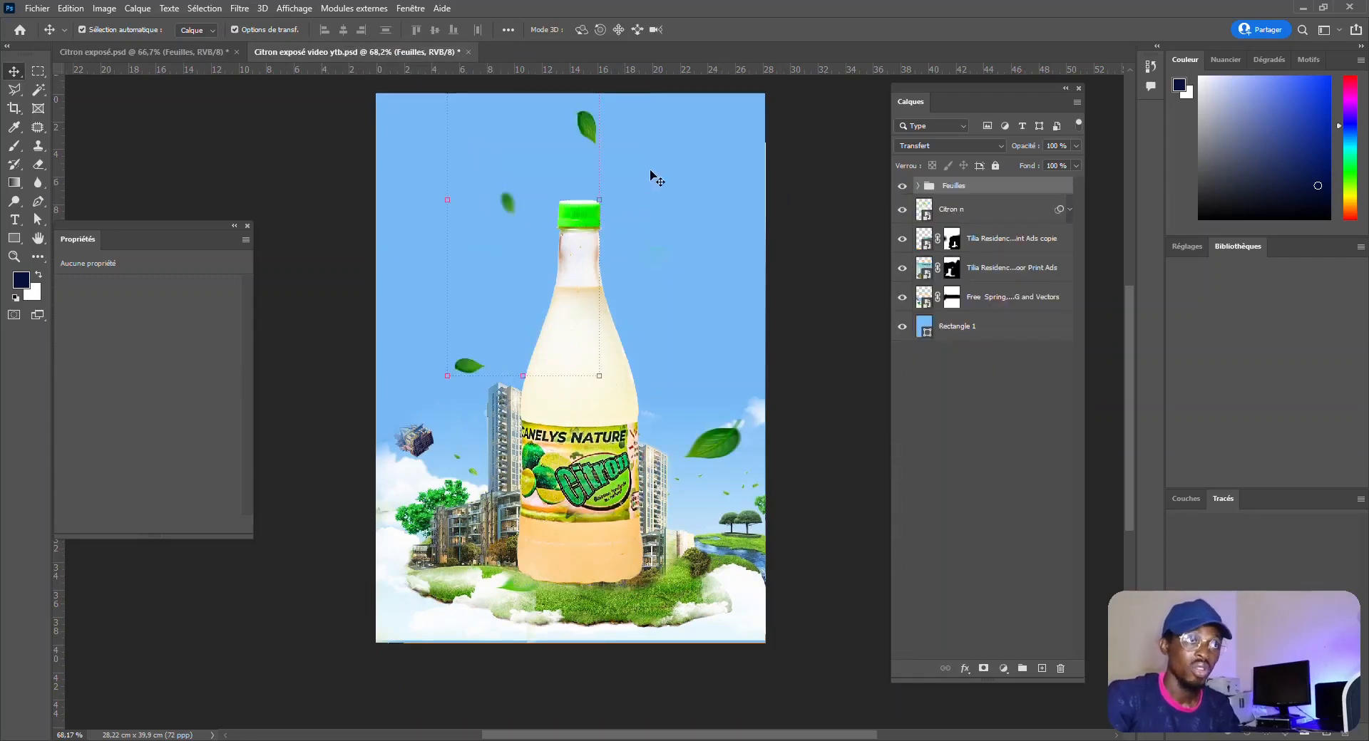
{"action": "left_click", "coordinate": [601, 198]}
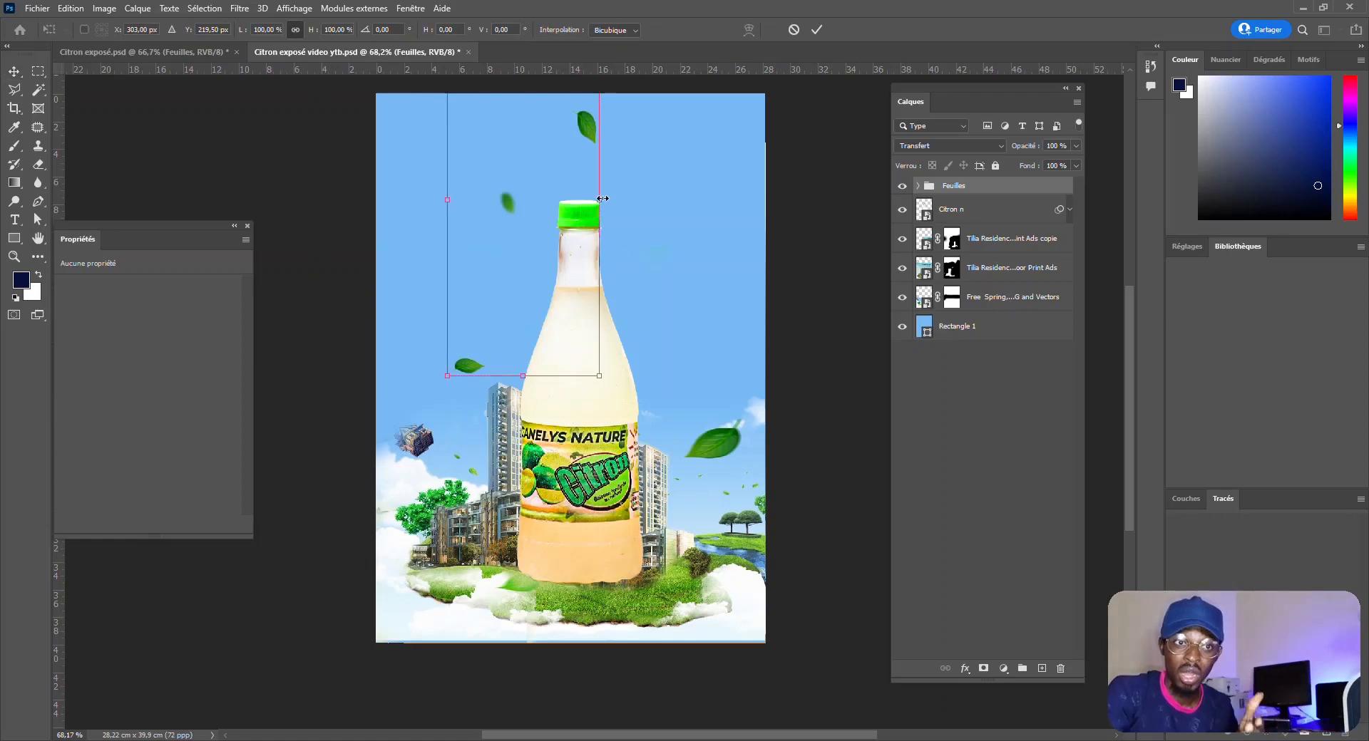
{"action": "left_click_drag", "start_coordinate": [584, 122], "coordinate": [623, 357]}
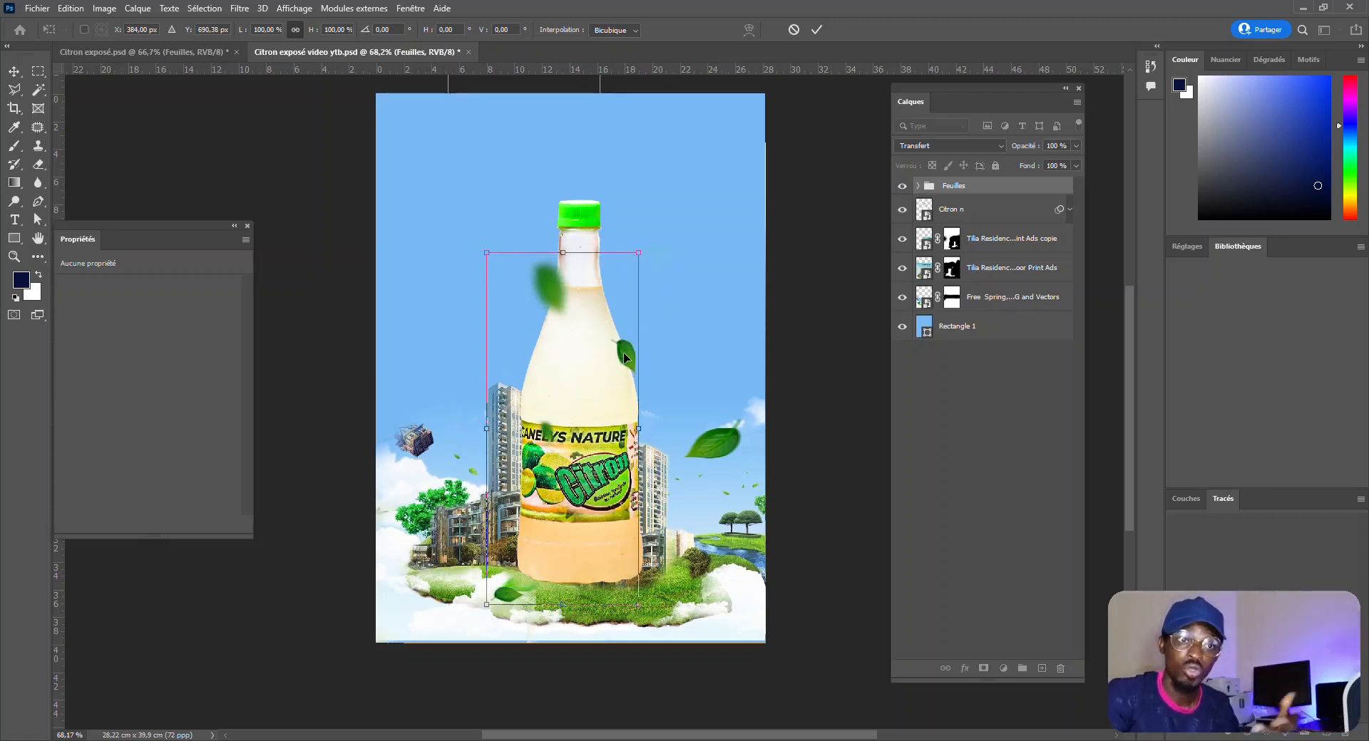
{"action": "key", "text": "Return"}
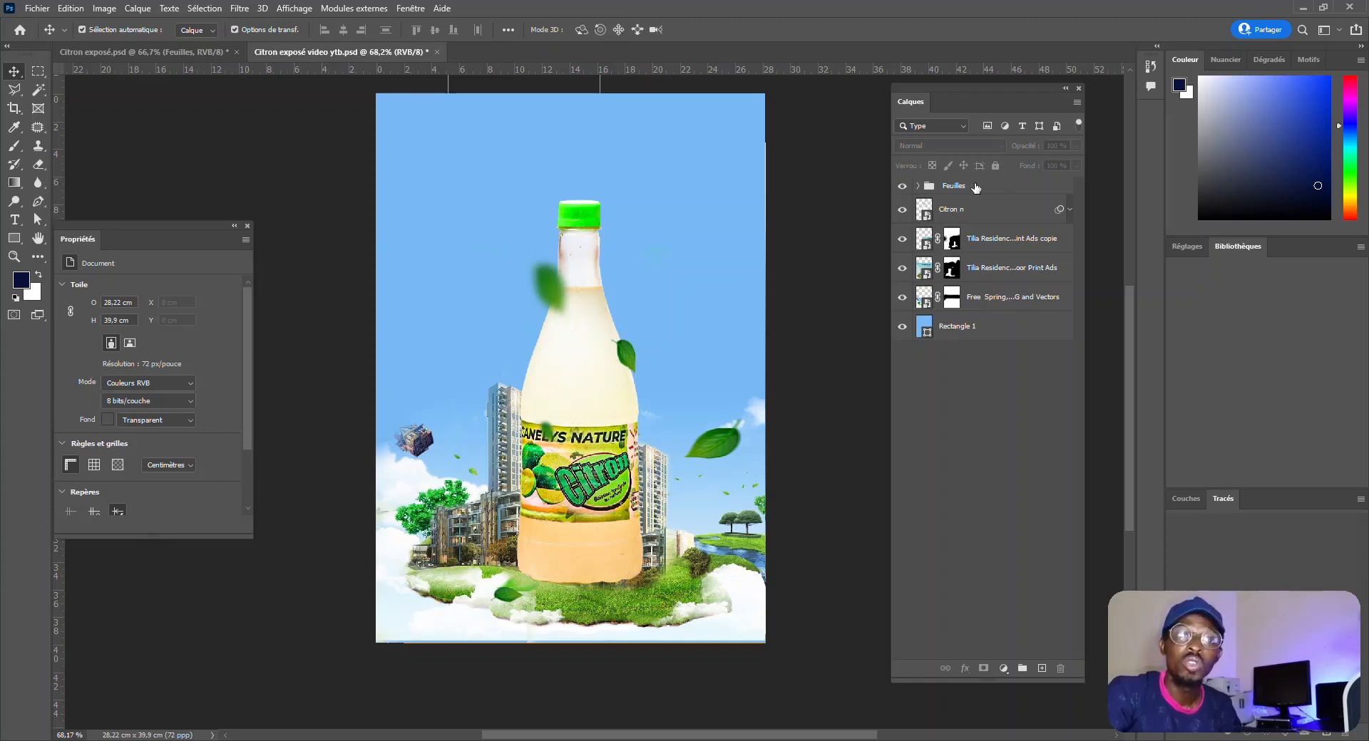
Step: Isolate the Free Spring landscape layer to examine its floating leaves, and show the leaves, bottle and building layers again
{"action": "left_click", "coordinate": [901, 187]}
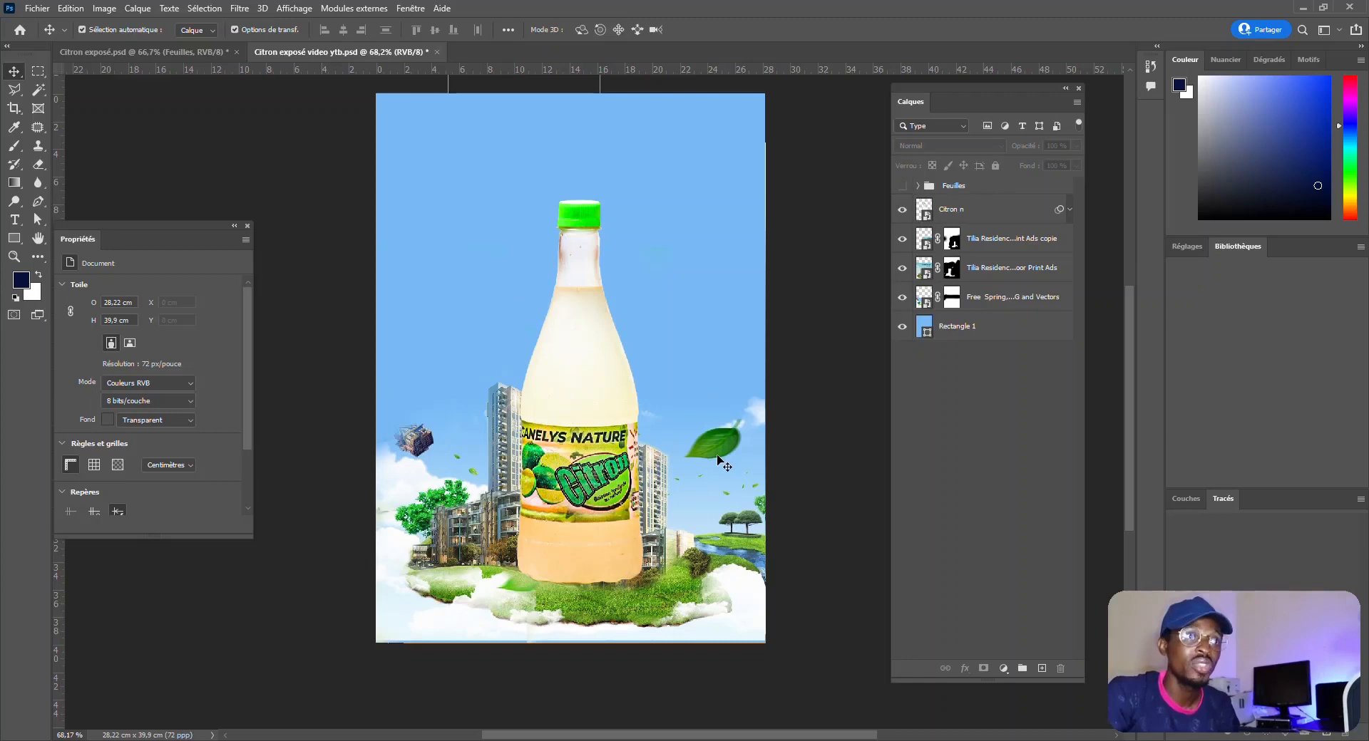
{"action": "scroll", "coordinate": [715, 453], "scroll_direction": "up", "scroll_amount": 3}
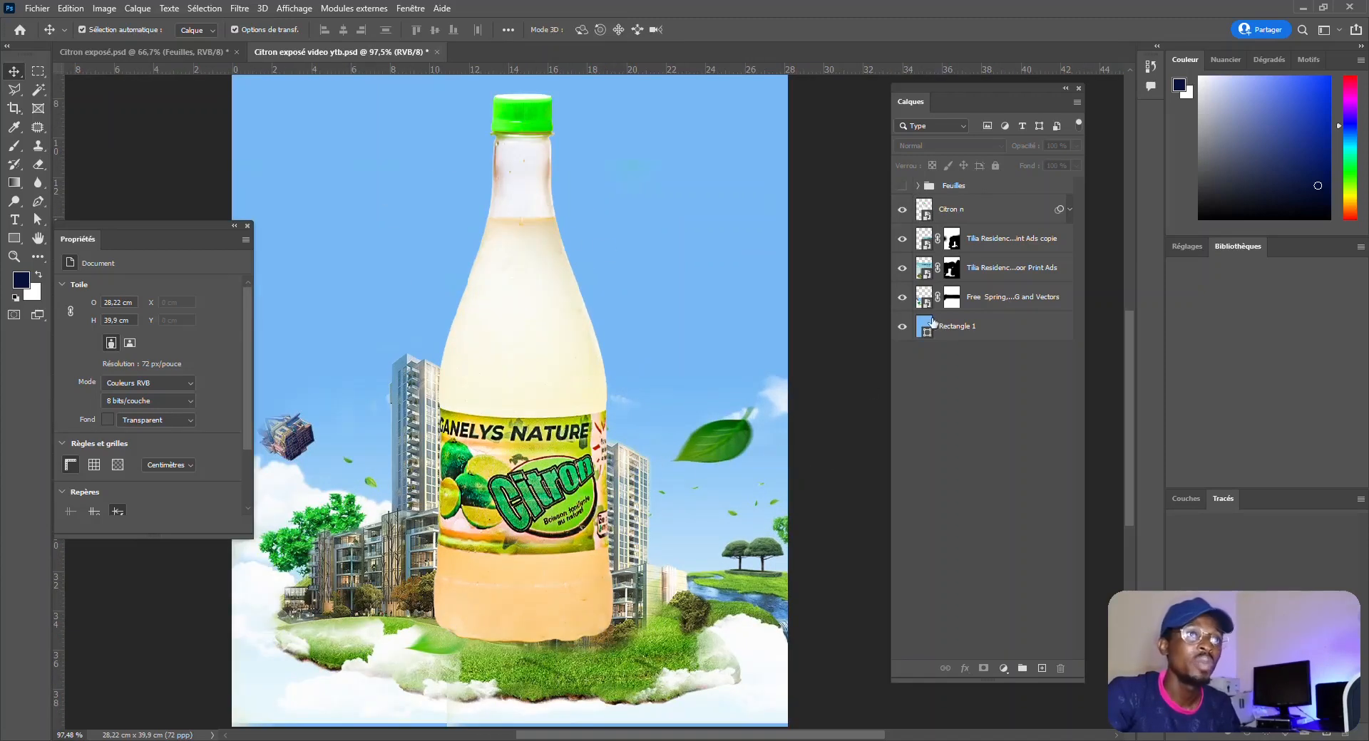
{"action": "left_click_drag", "start_coordinate": [900, 211], "coordinate": [900, 270]}
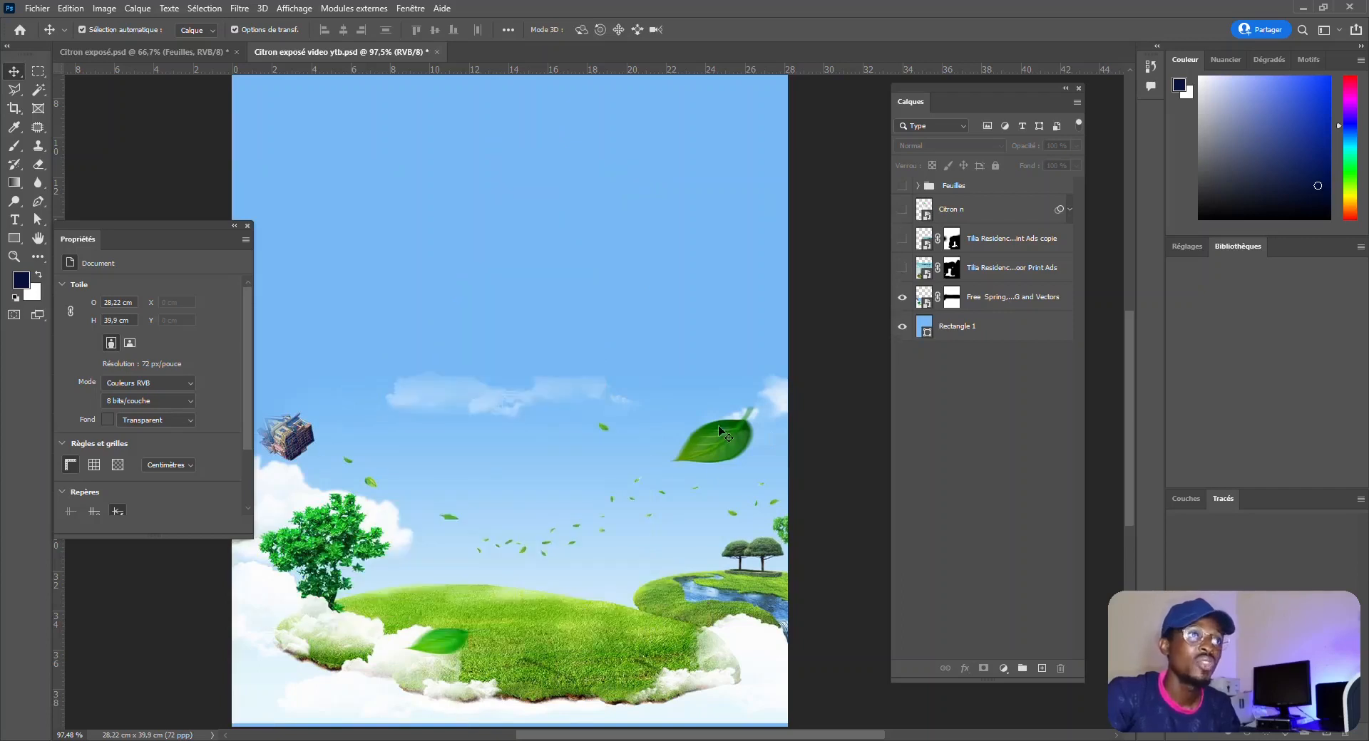
{"action": "left_click", "coordinate": [901, 299]}
{"action": "left_click", "coordinate": [901, 298]}
{"action": "left_click", "coordinate": [901, 298]}
{"action": "left_click", "coordinate": [901, 298]}
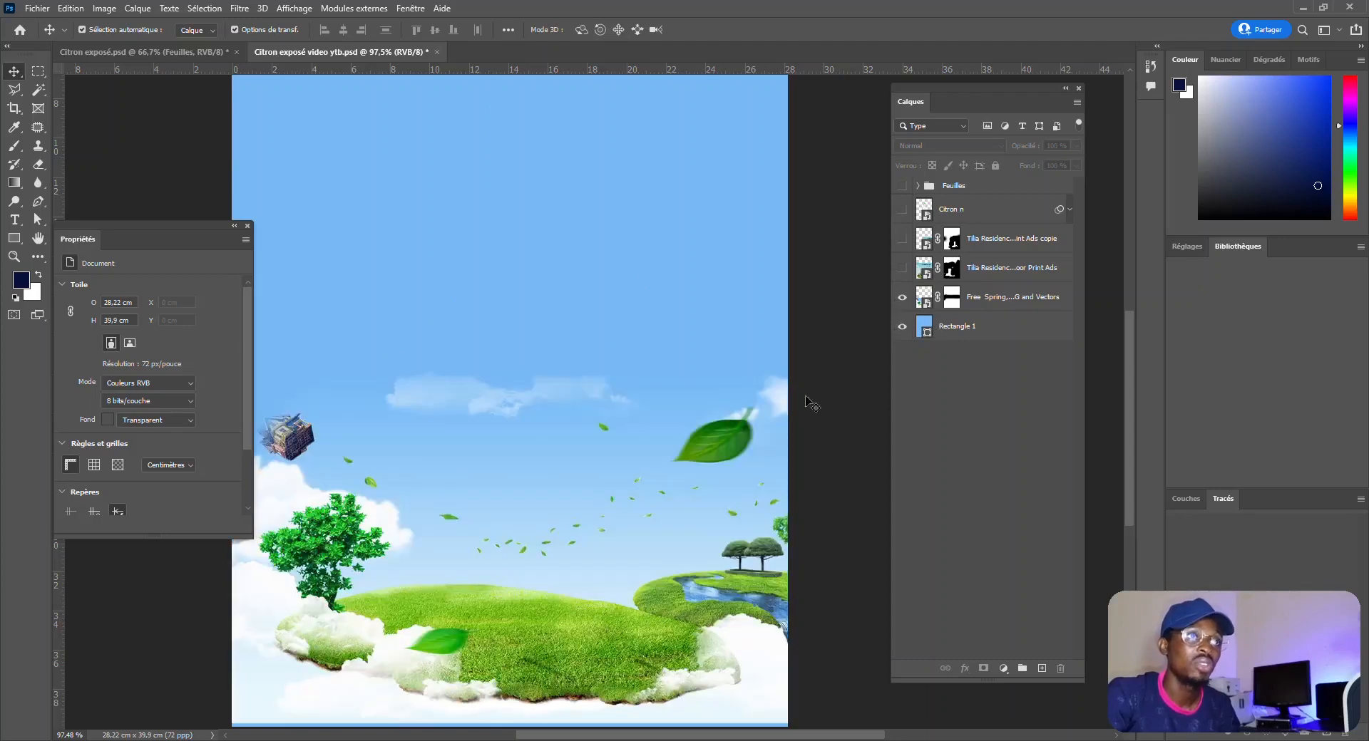
{"action": "left_click", "coordinate": [11, 93]}
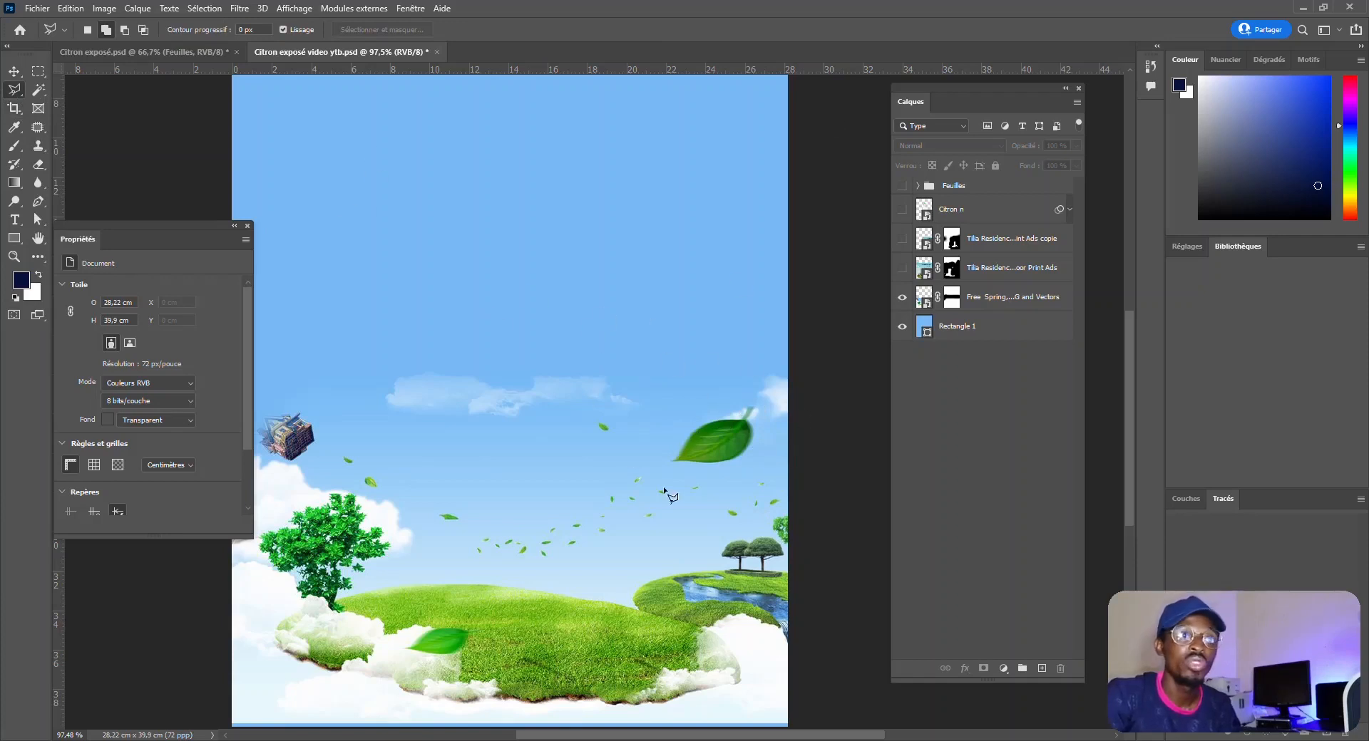
{"action": "left_click_drag", "start_coordinate": [902, 213], "coordinate": [903, 284]}
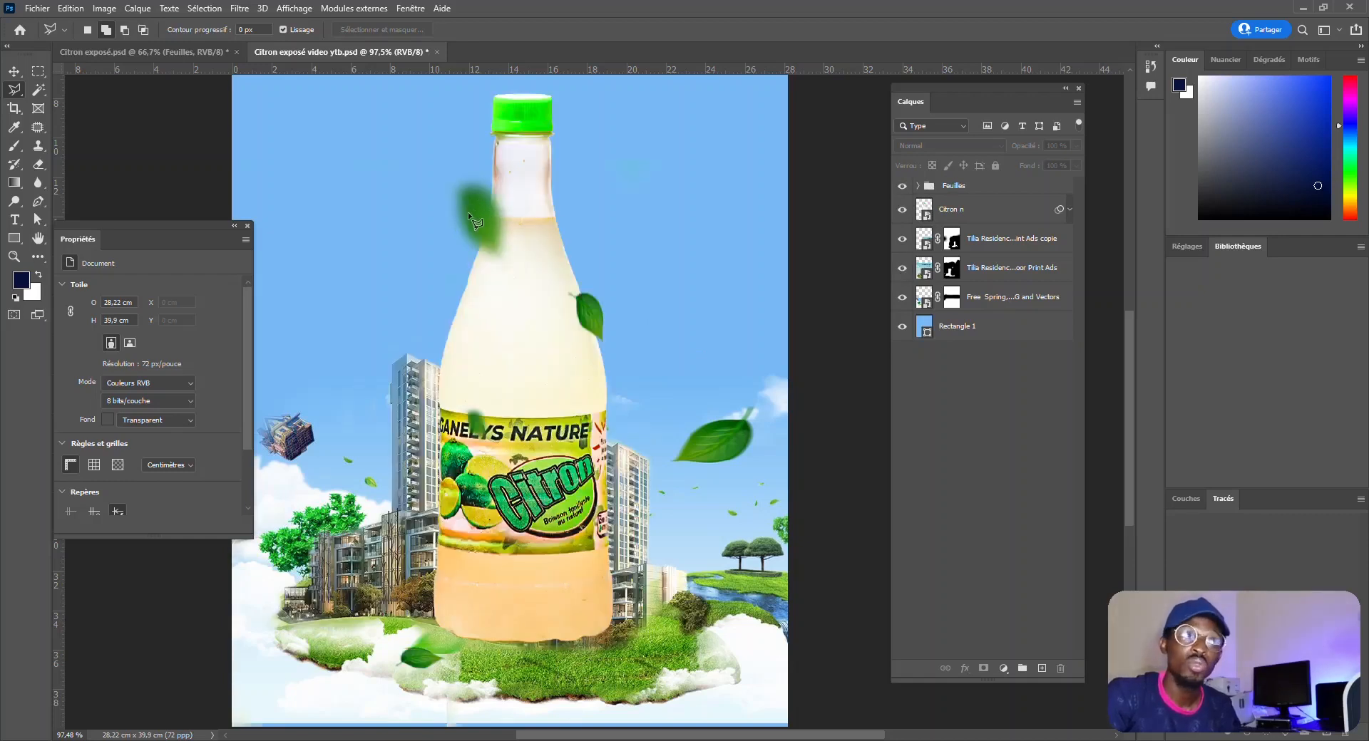
Step: Open the Gaussian Blur filter on the Calque 7 leaf beside the bottle's shoulder and frame the leaf at 100% in the preview
{"action": "left_click", "coordinate": [13, 72]}
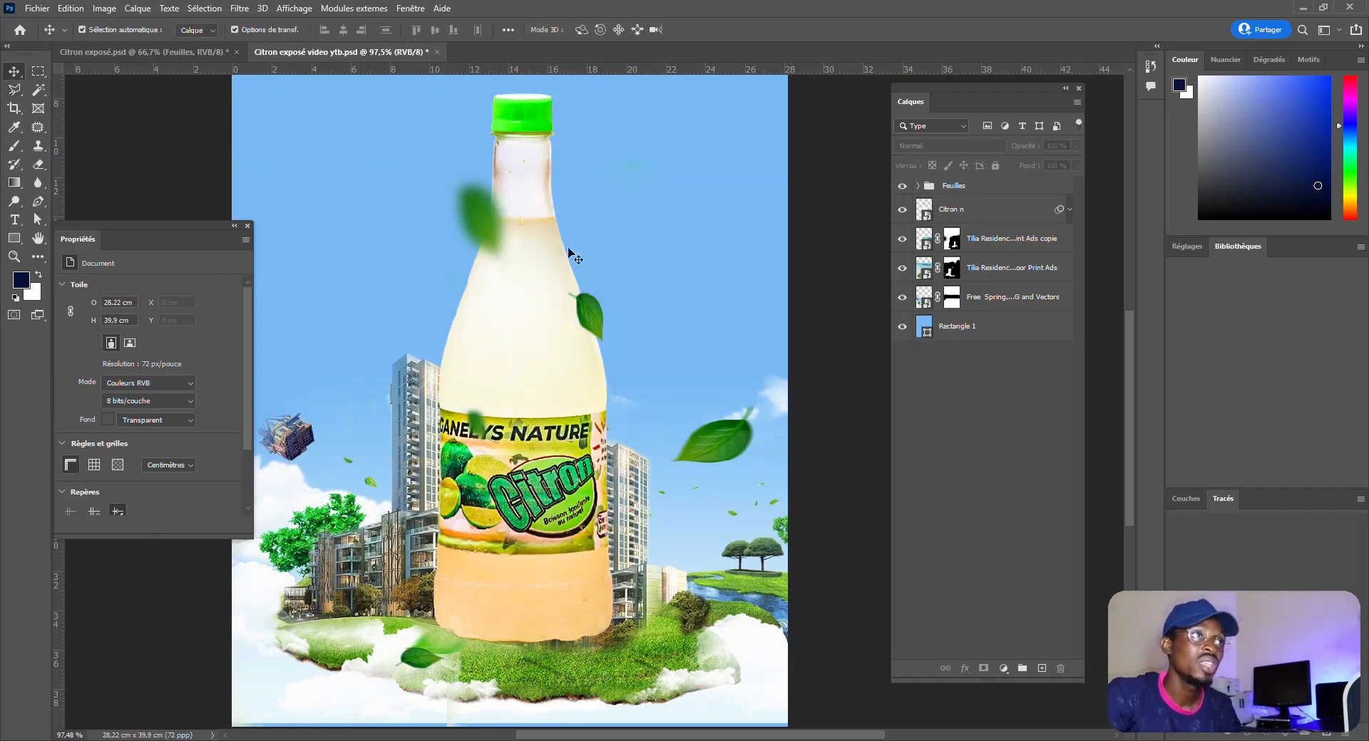
{"action": "left_click", "coordinate": [588, 312]}
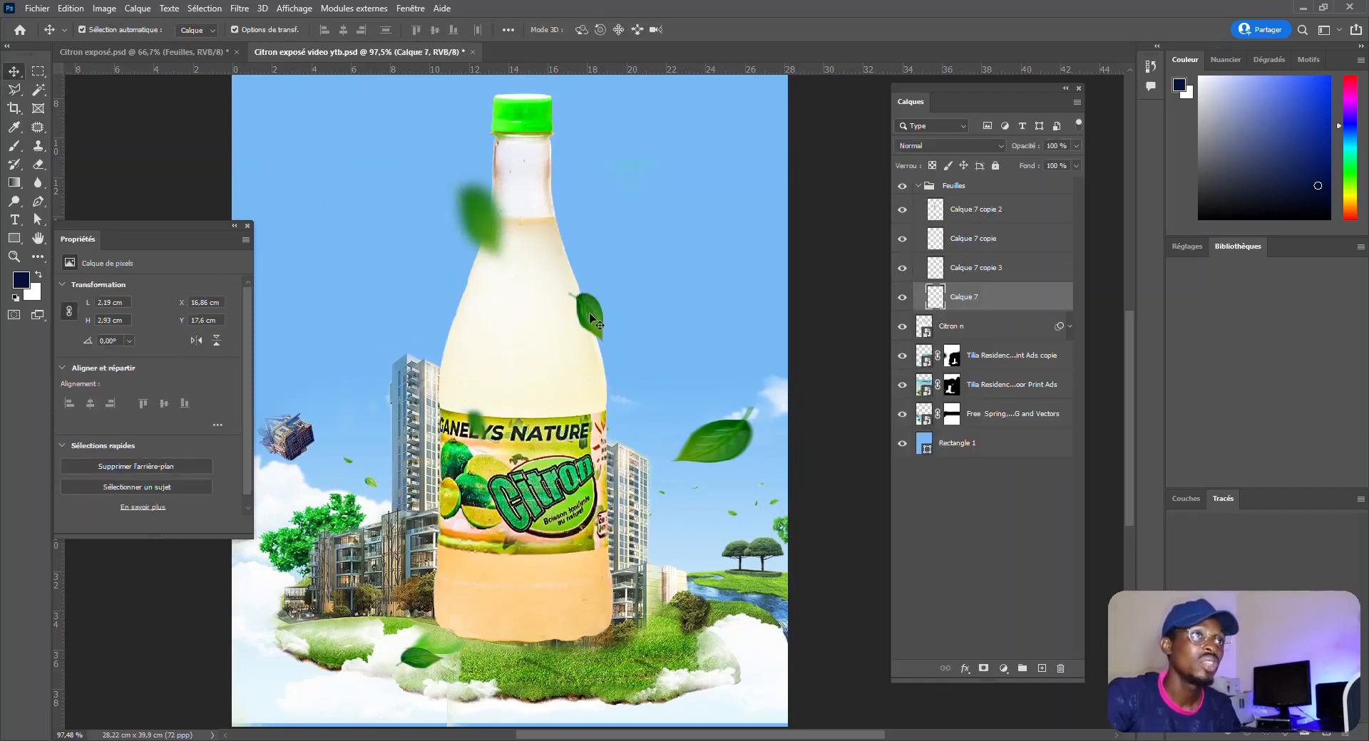
{"action": "left_click", "coordinate": [239, 8]}
{"action": "mouse_move", "coordinate": [283, 233]}
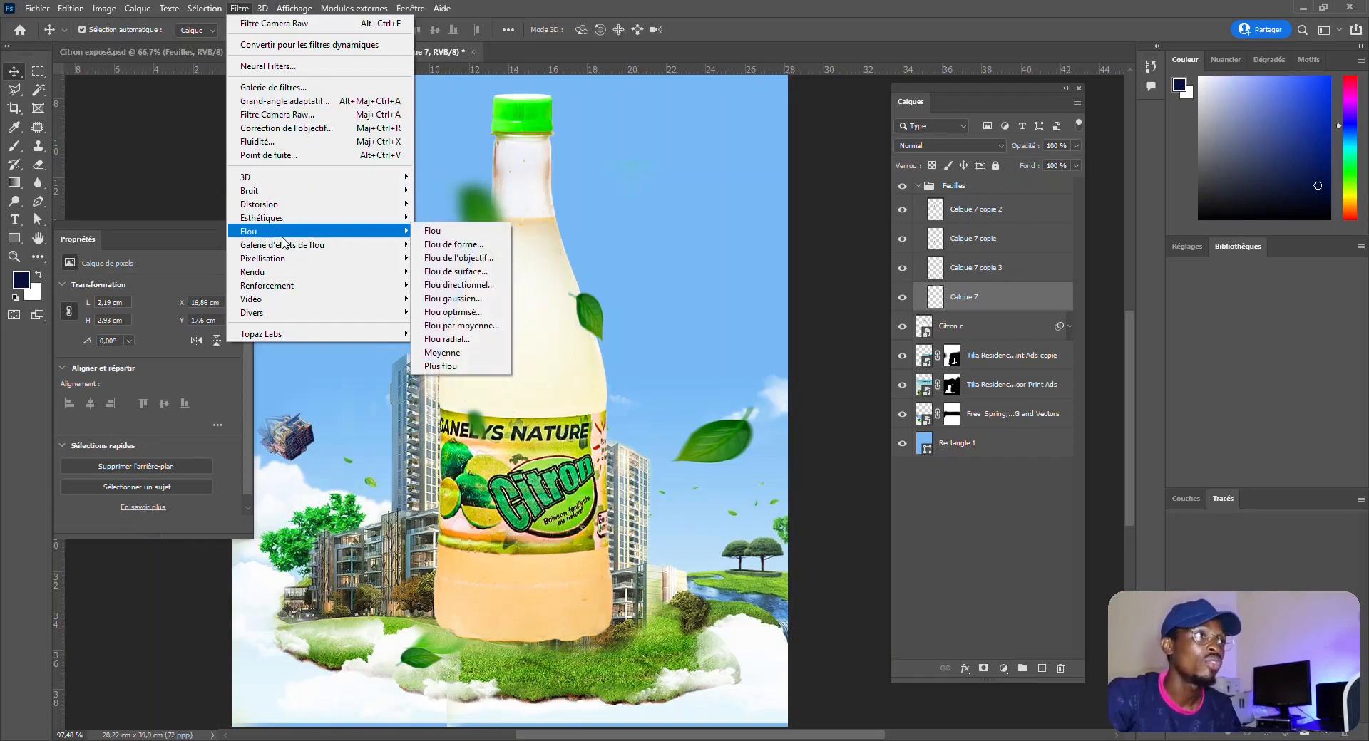
{"action": "left_click", "coordinate": [463, 301]}
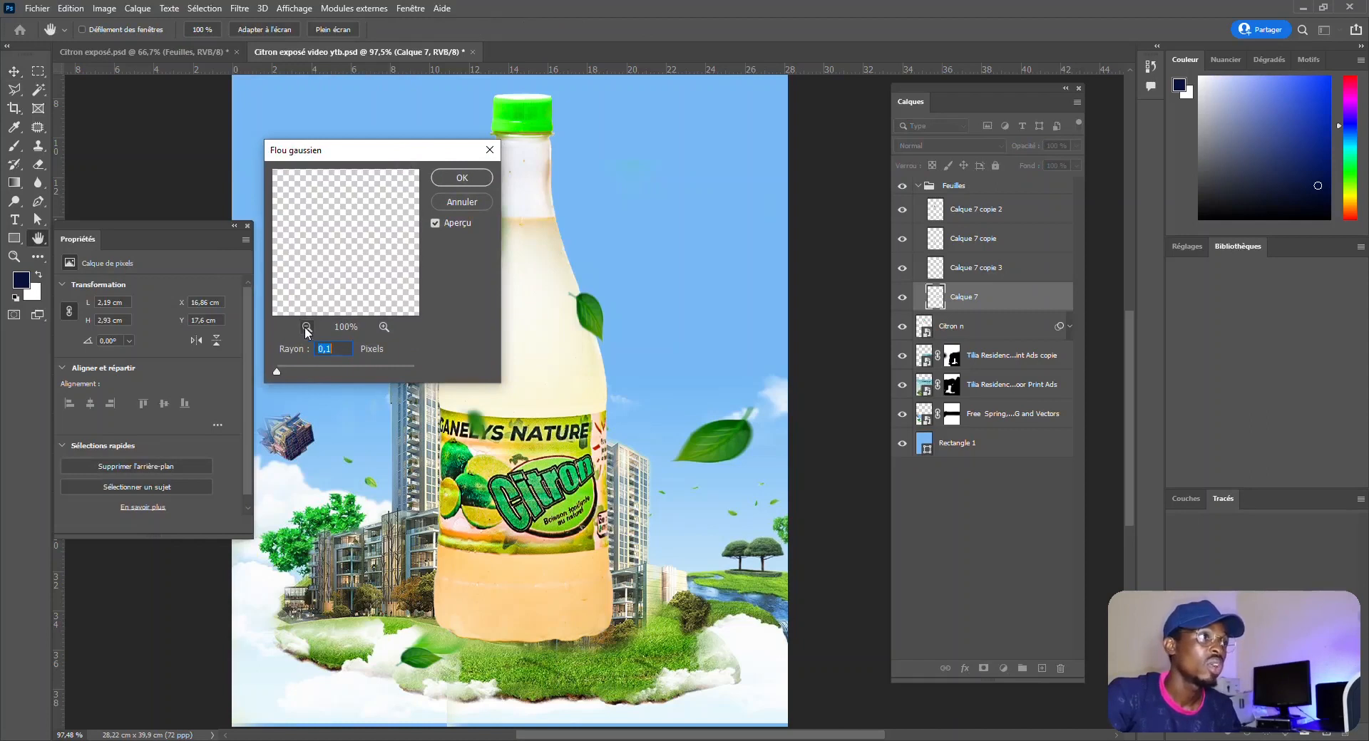
{"action": "left_click", "coordinate": [306, 328]}
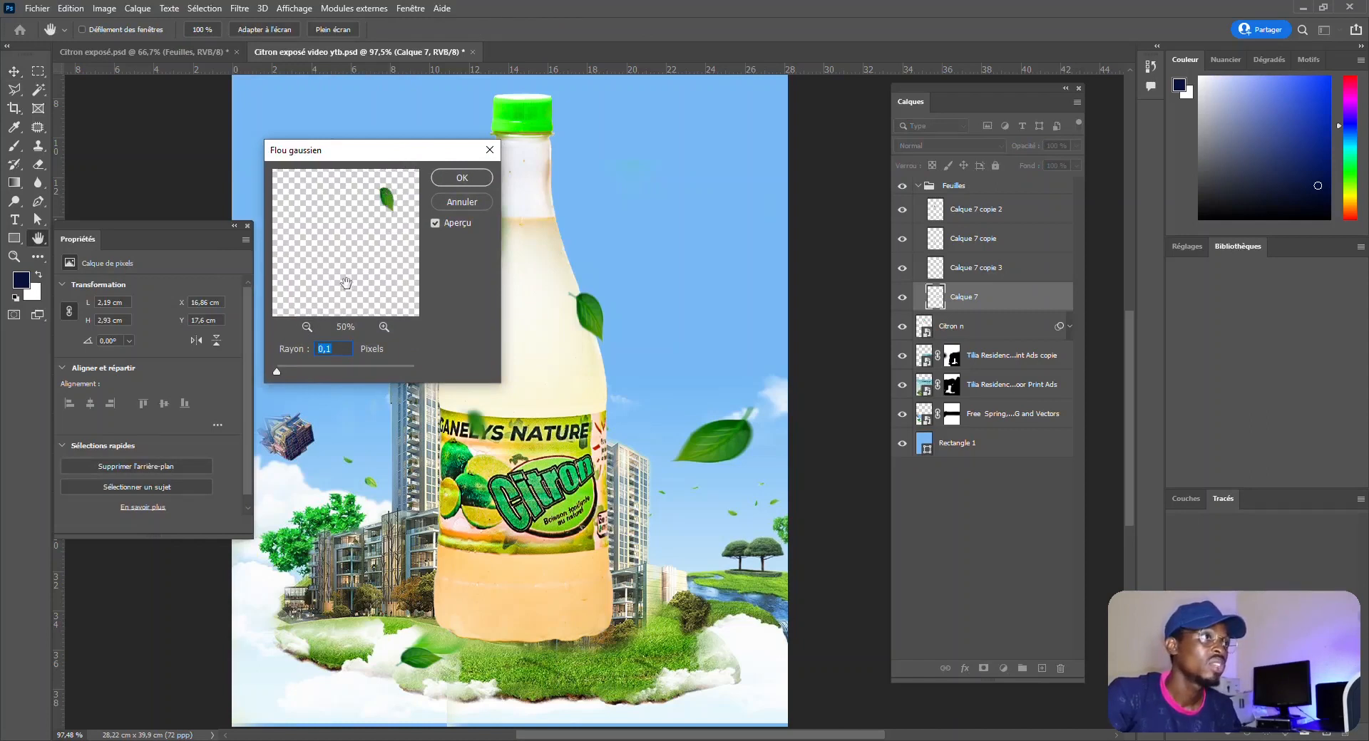
{"action": "left_click_drag", "start_coordinate": [389, 196], "coordinate": [347, 248]}
{"action": "left_click", "coordinate": [383, 326]}
{"action": "left_click", "coordinate": [383, 326]}
{"action": "left_click", "coordinate": [383, 327]}
{"action": "left_click", "coordinate": [384, 327]}
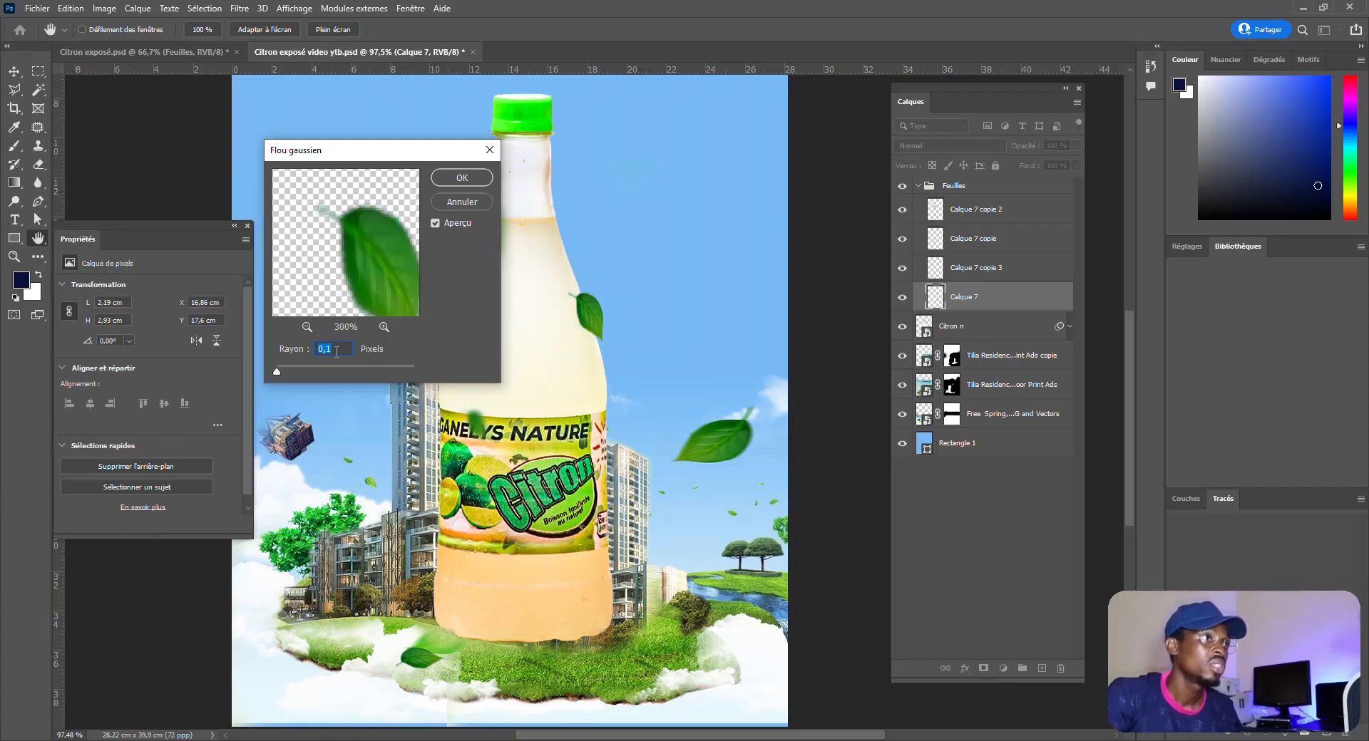
{"action": "left_click", "coordinate": [306, 327]}
{"action": "left_click", "coordinate": [307, 326]}
Step: Try a 5.4-pixel Gaussian blur radius on the Calque 7 leaf, compare it with the preview off and on, and cancel the filter
{"action": "left_click_drag", "start_coordinate": [278, 371], "coordinate": [315, 374]}
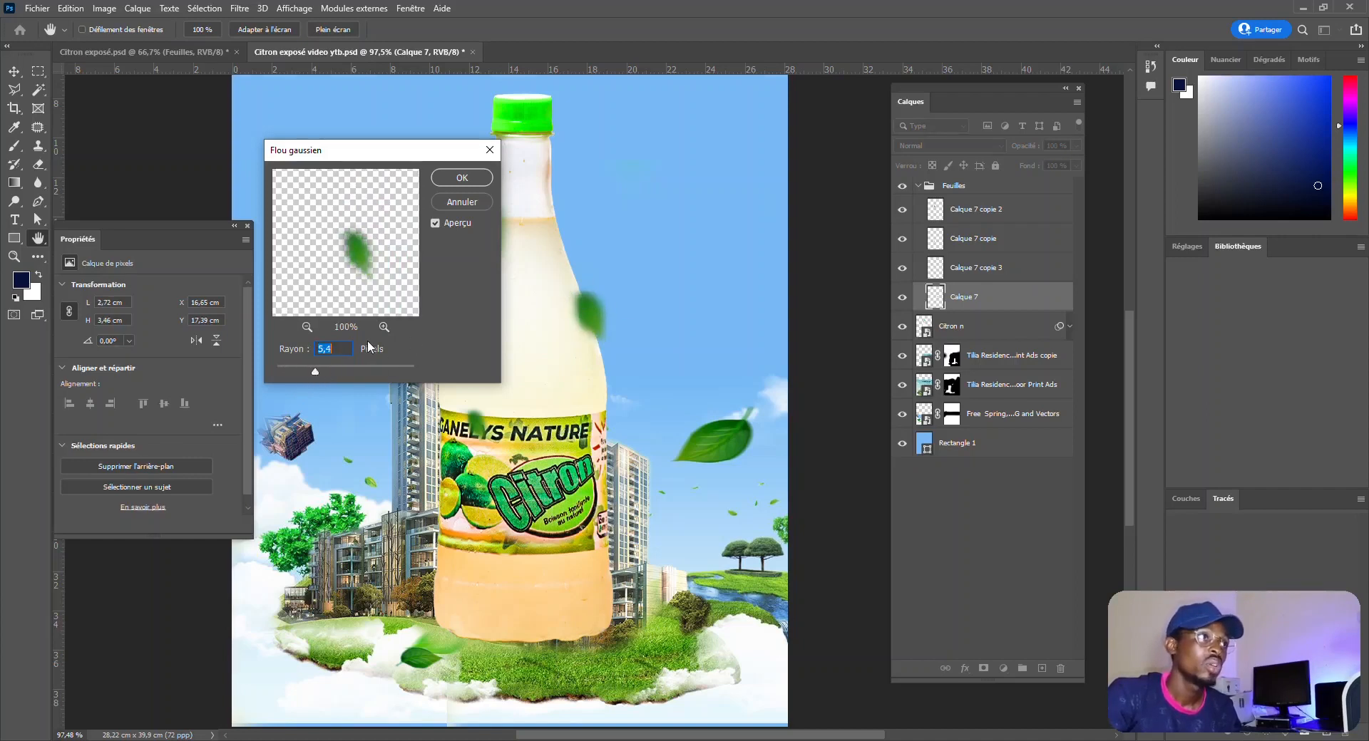
{"action": "left_click", "coordinate": [435, 225]}
{"action": "left_click", "coordinate": [435, 225]}
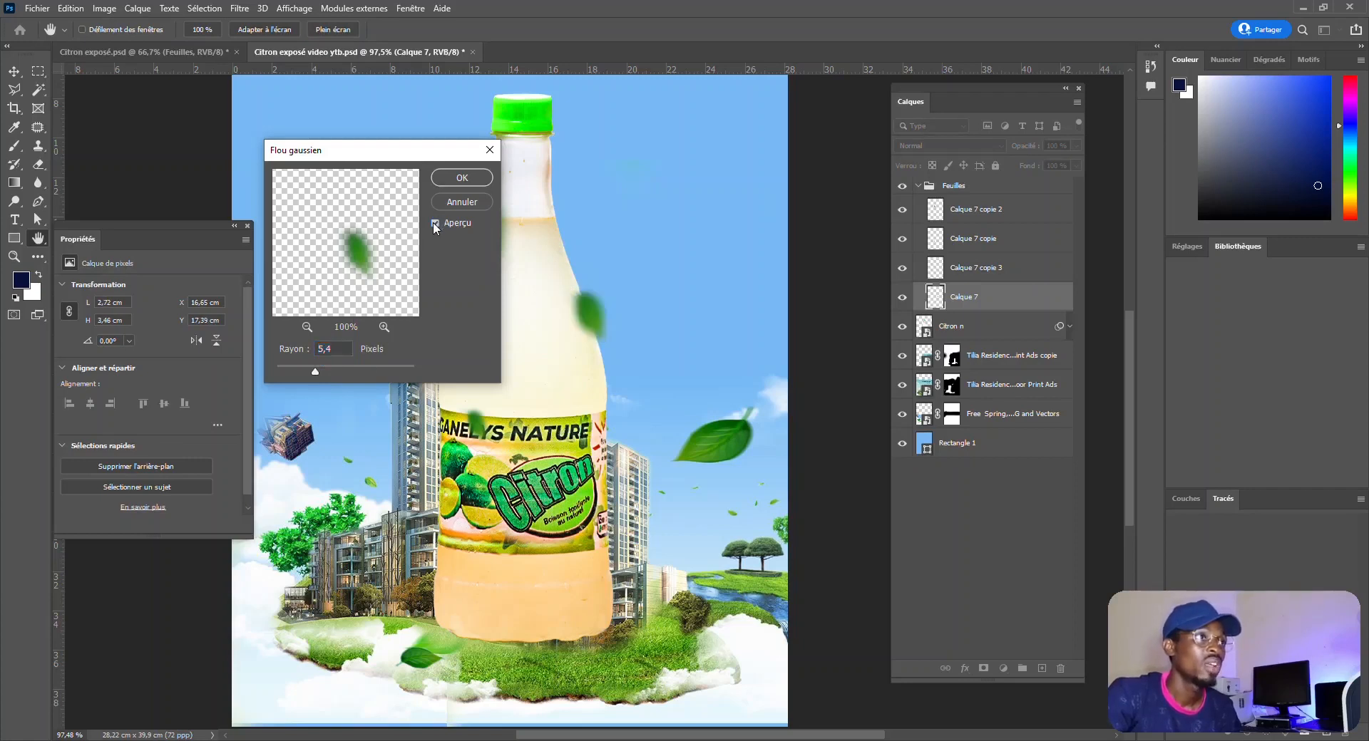
{"action": "left_click", "coordinate": [435, 224]}
{"action": "left_click", "coordinate": [436, 224]}
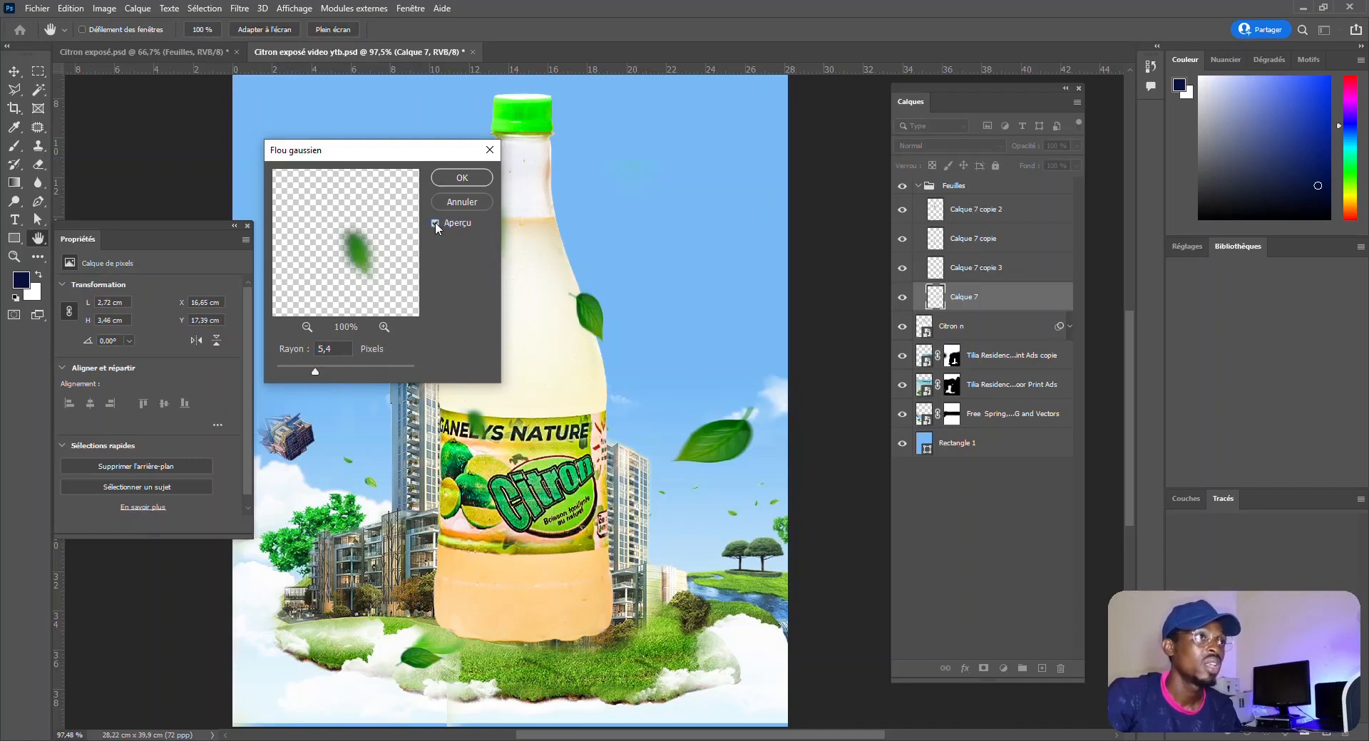
{"action": "left_click", "coordinate": [489, 150]}
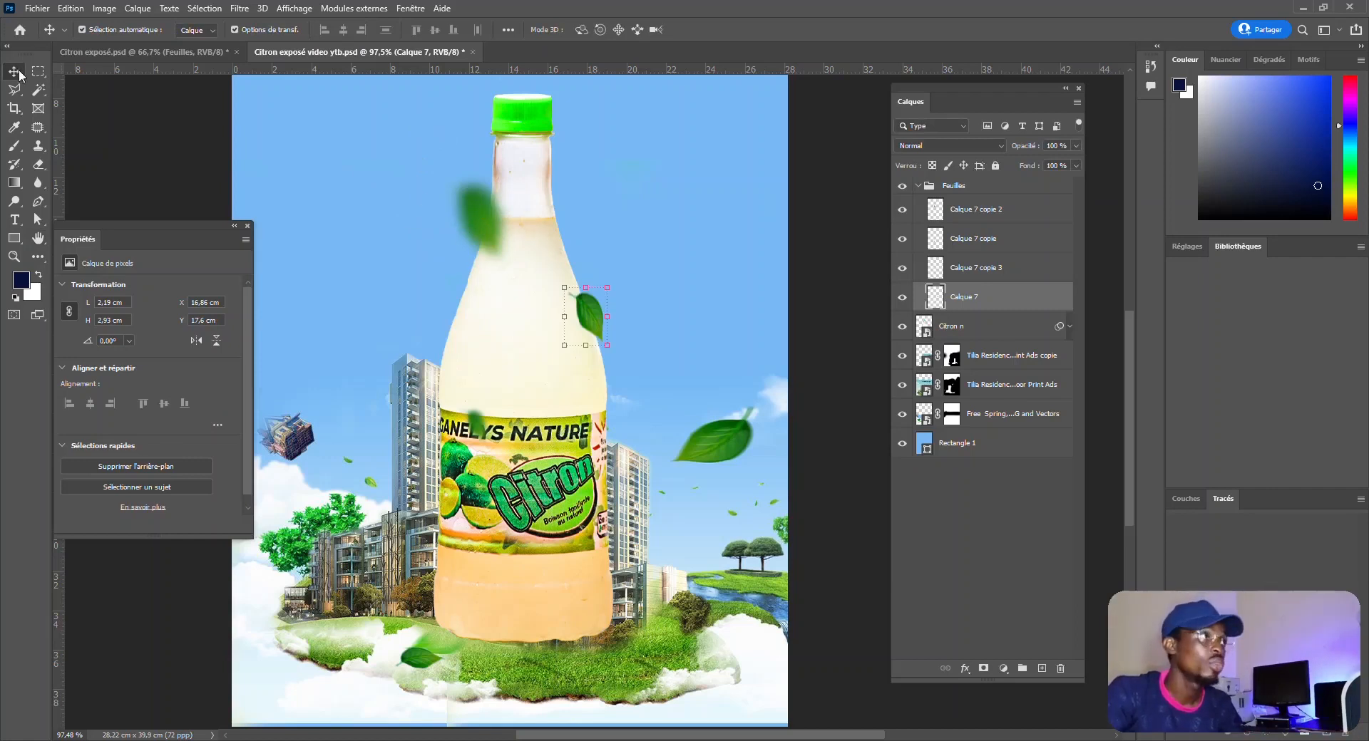
{"action": "left_click", "coordinate": [835, 461]}
{"action": "scroll", "coordinate": [834, 459], "scroll_direction": "down", "scroll_amount": 3}
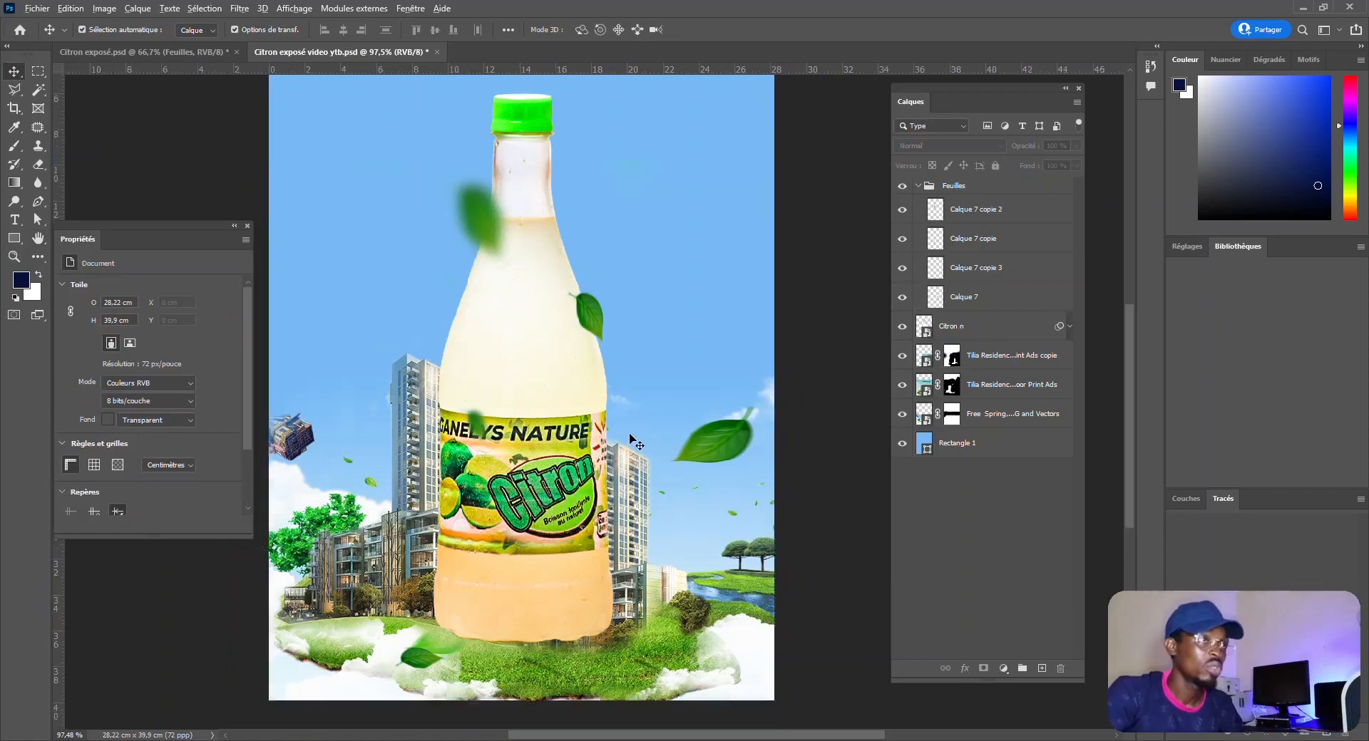
{"action": "scroll", "coordinate": [538, 439], "scroll_direction": "up", "scroll_amount": 5}
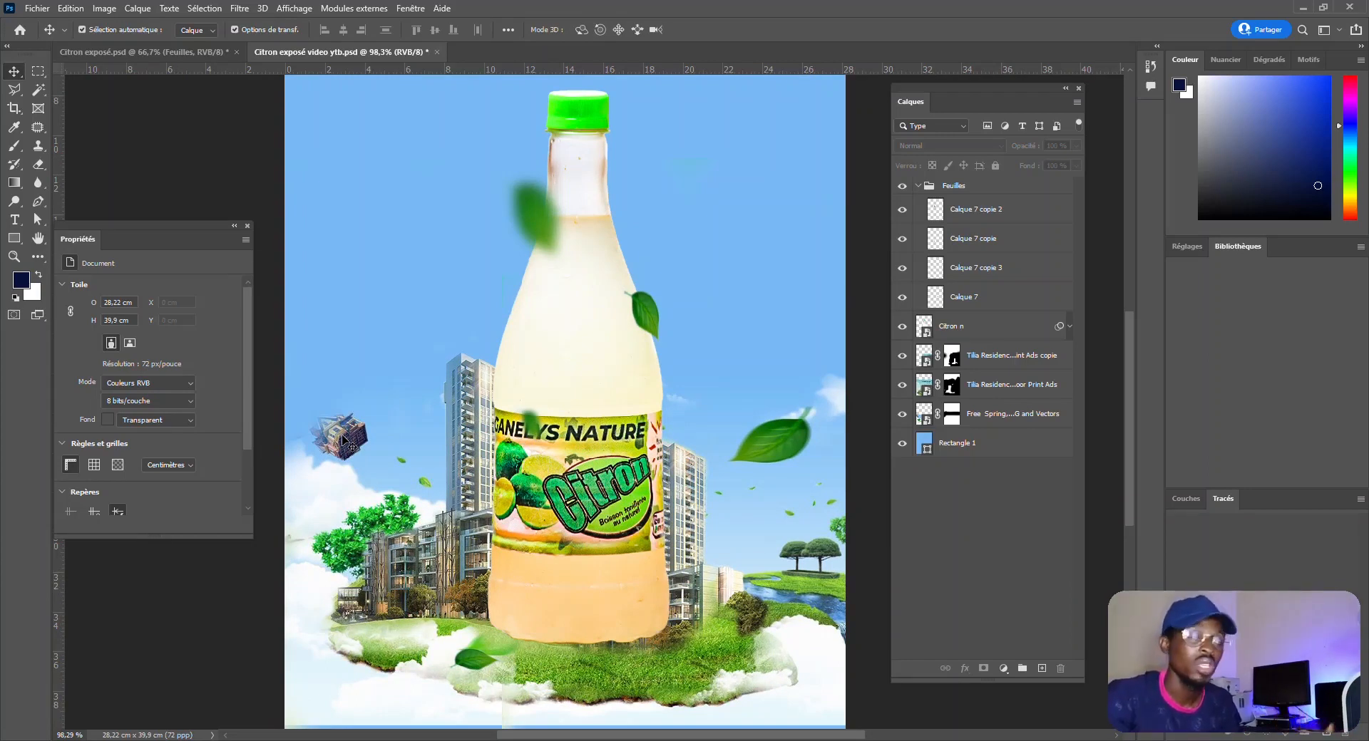
{"action": "scroll", "coordinate": [417, 407], "scroll_direction": "down", "scroll_amount": 5}
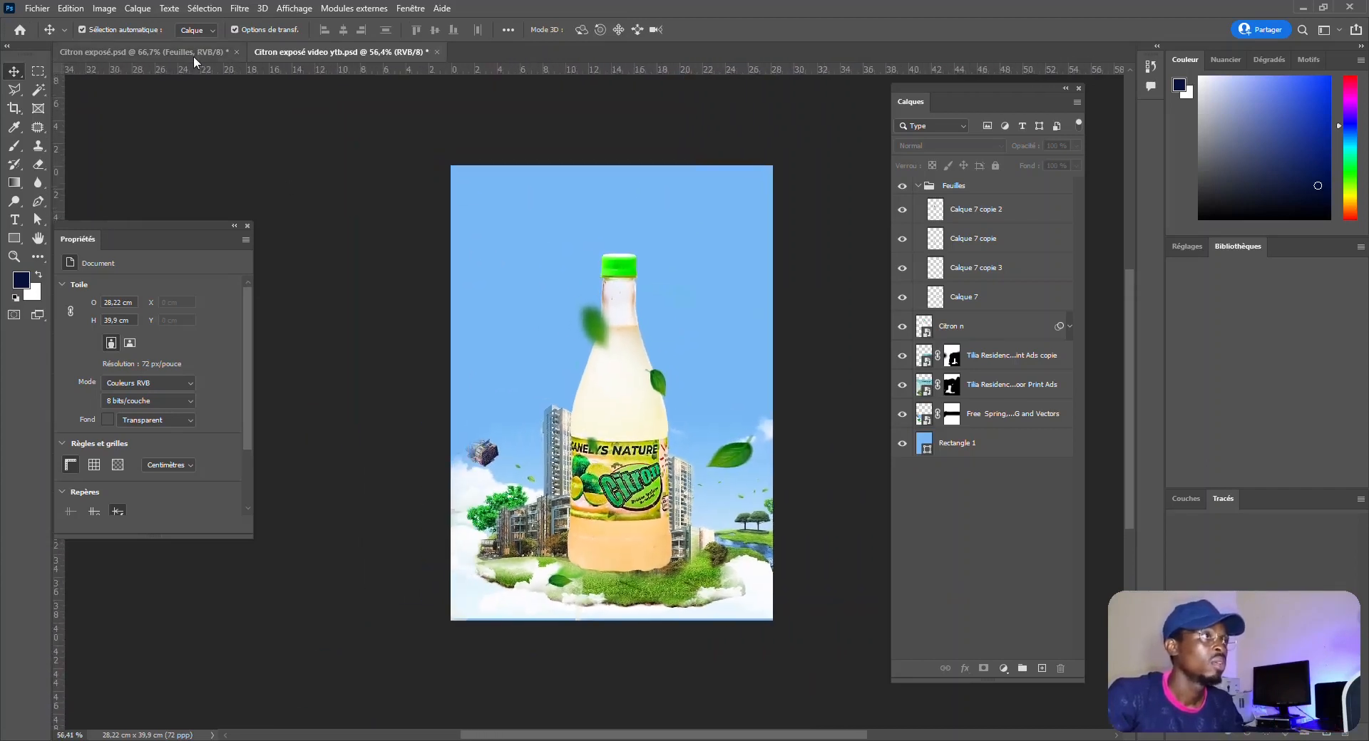
Step: Examine the clouds and title in the finished poster Citron exposé.psd, then return to Citron exposé video ytb.psd
{"action": "left_click", "coordinate": [194, 52]}
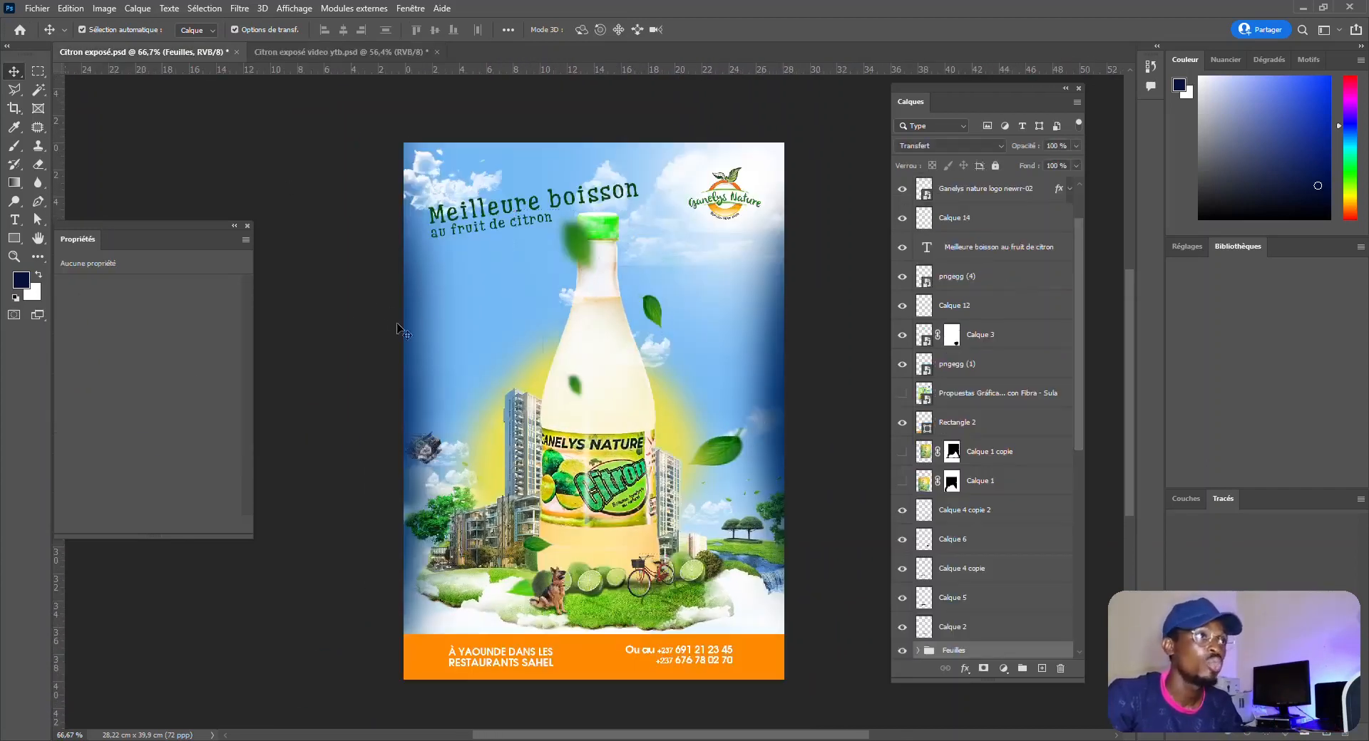
{"action": "left_click", "coordinate": [397, 325]}
{"action": "scroll", "coordinate": [580, 458], "scroll_direction": "up", "scroll_amount": 2}
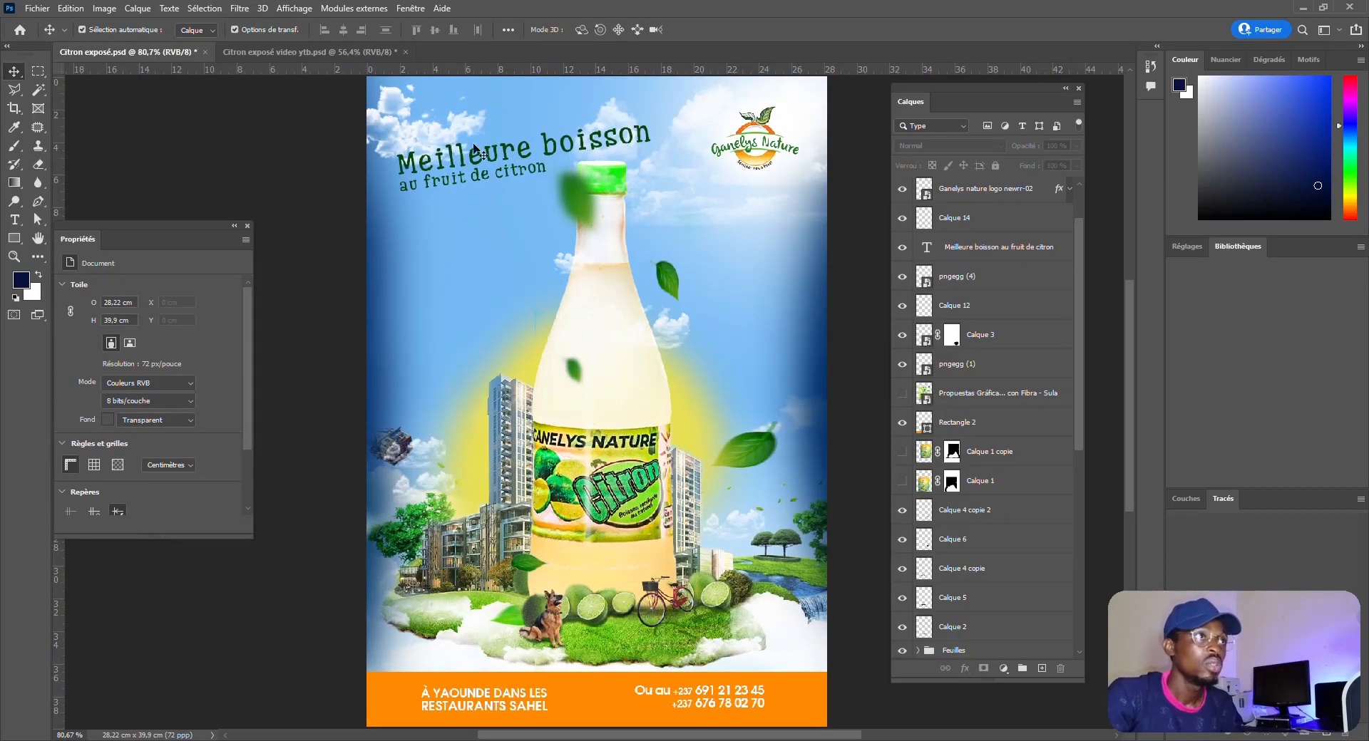
{"action": "left_click", "coordinate": [426, 137]}
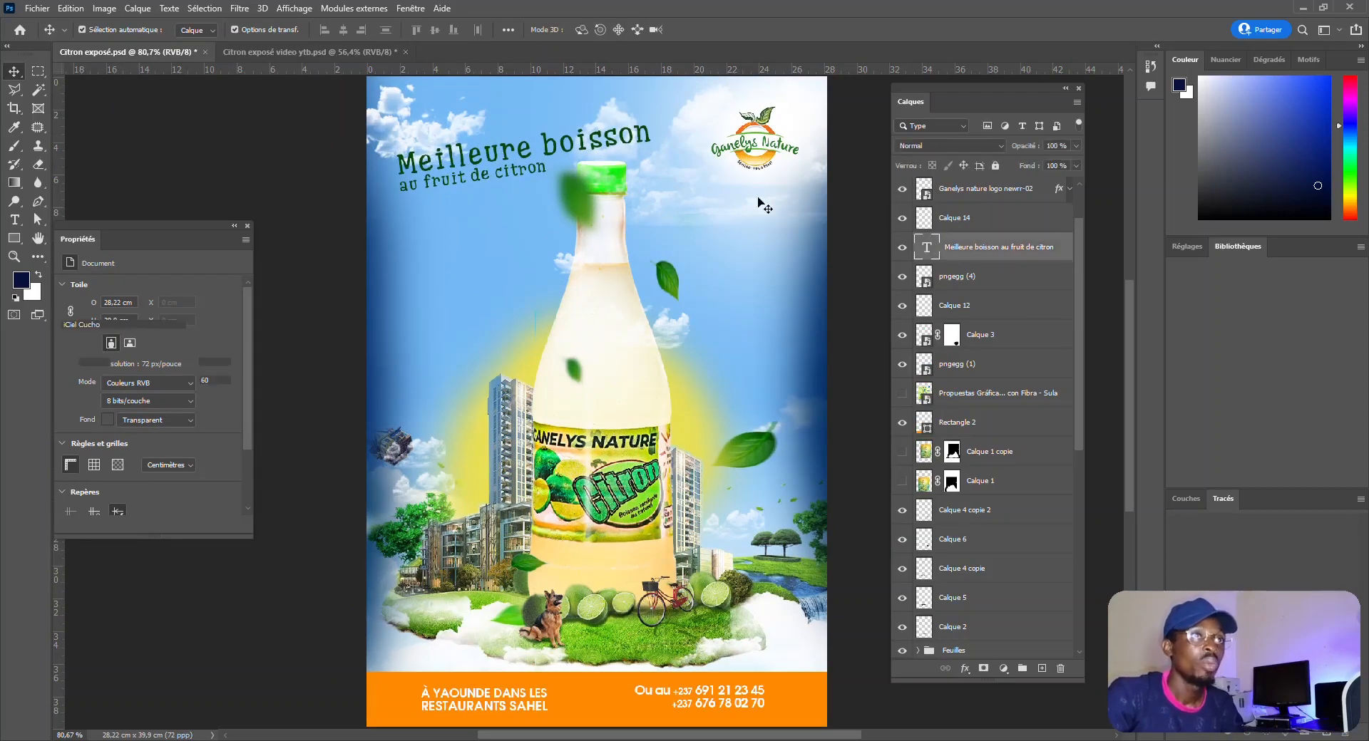
{"action": "left_click", "coordinate": [397, 101]}
{"action": "left_click", "coordinate": [404, 113]}
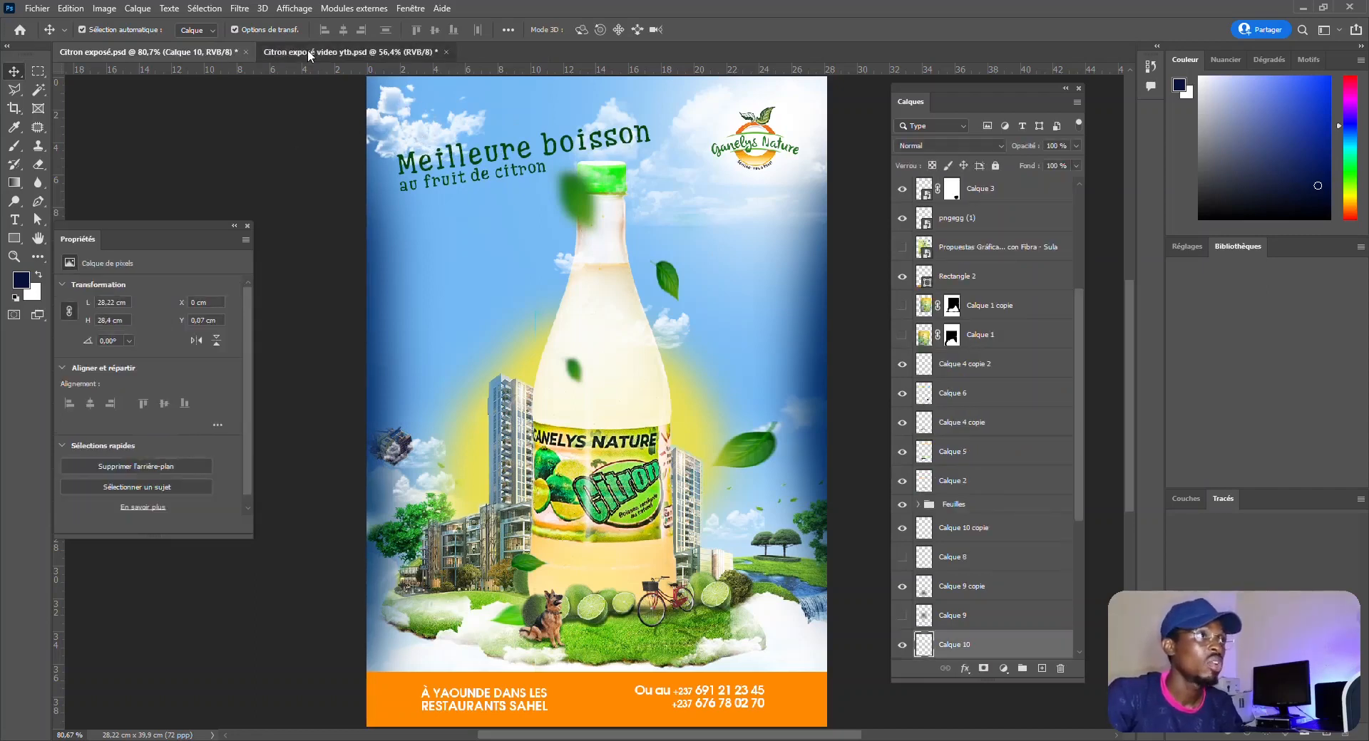
{"action": "left_click", "coordinate": [350, 51]}
{"action": "left_click", "coordinate": [148, 51]}
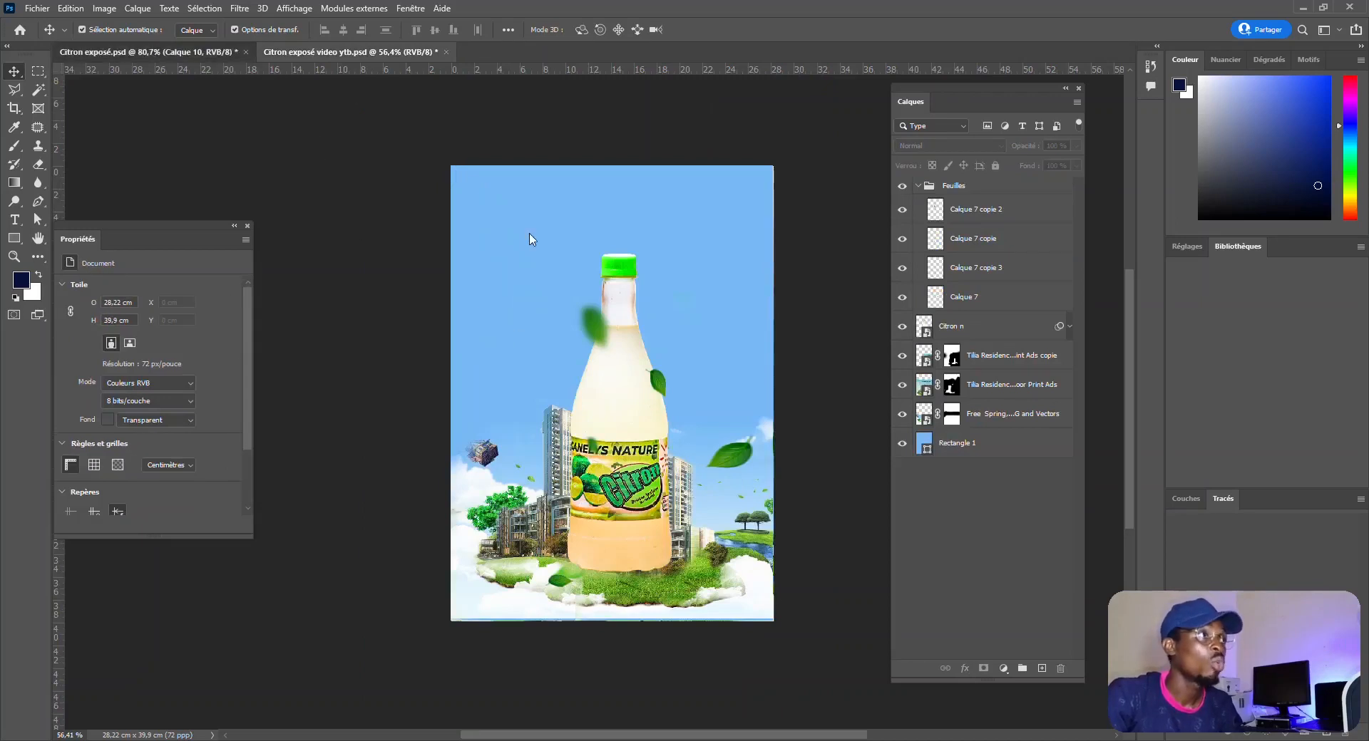
{"action": "left_click", "coordinate": [316, 48]}
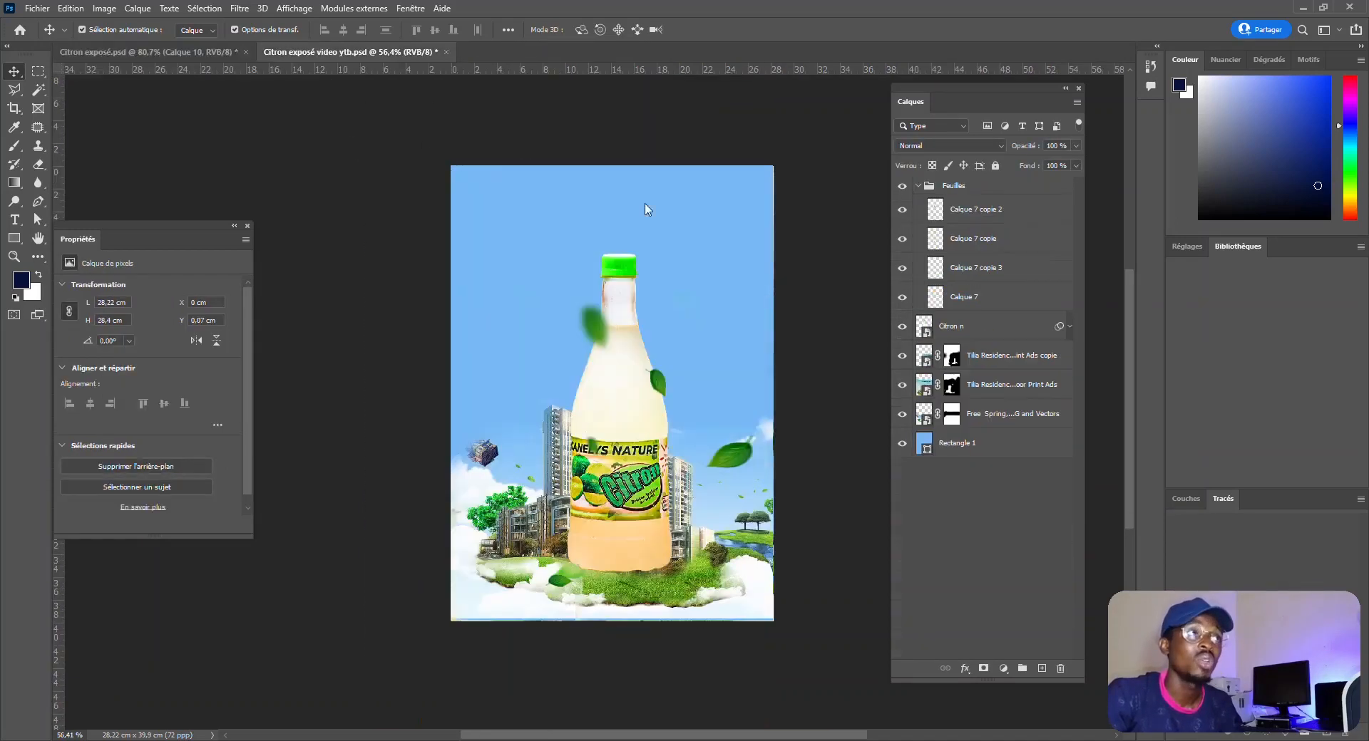
Step: Add a new layer above the Free Spring landscape layer and choose the Cloud 4 brush from the Cloud Brushes 0981 set
{"action": "left_click", "coordinate": [993, 415]}
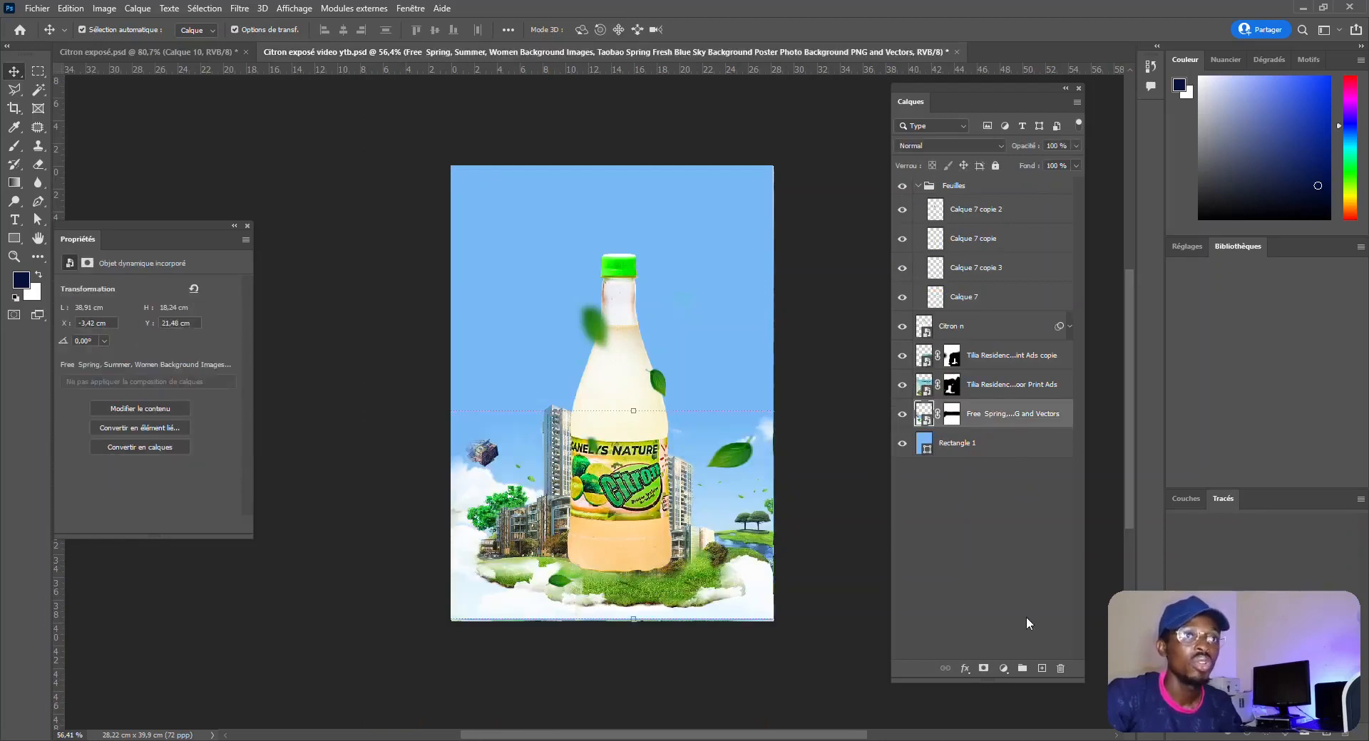
{"action": "left_click", "coordinate": [1042, 668]}
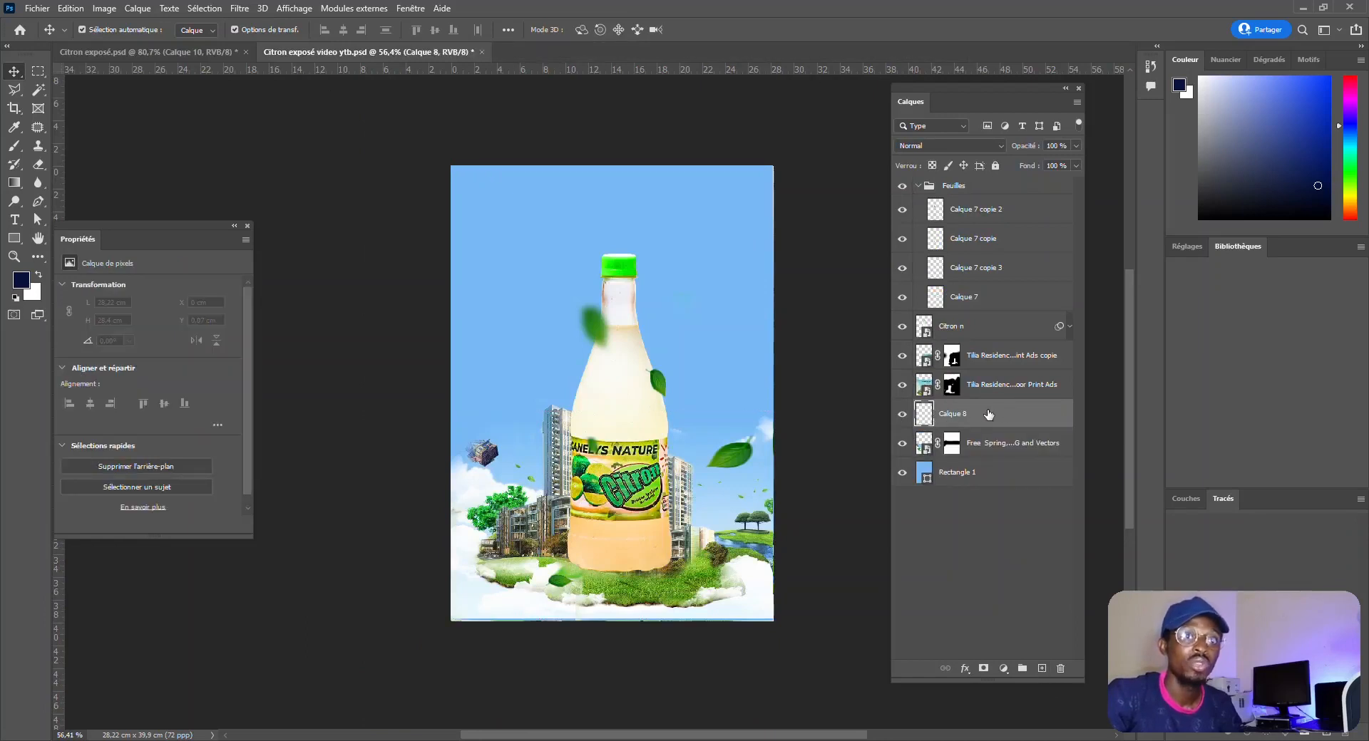
{"action": "left_click", "coordinate": [16, 148]}
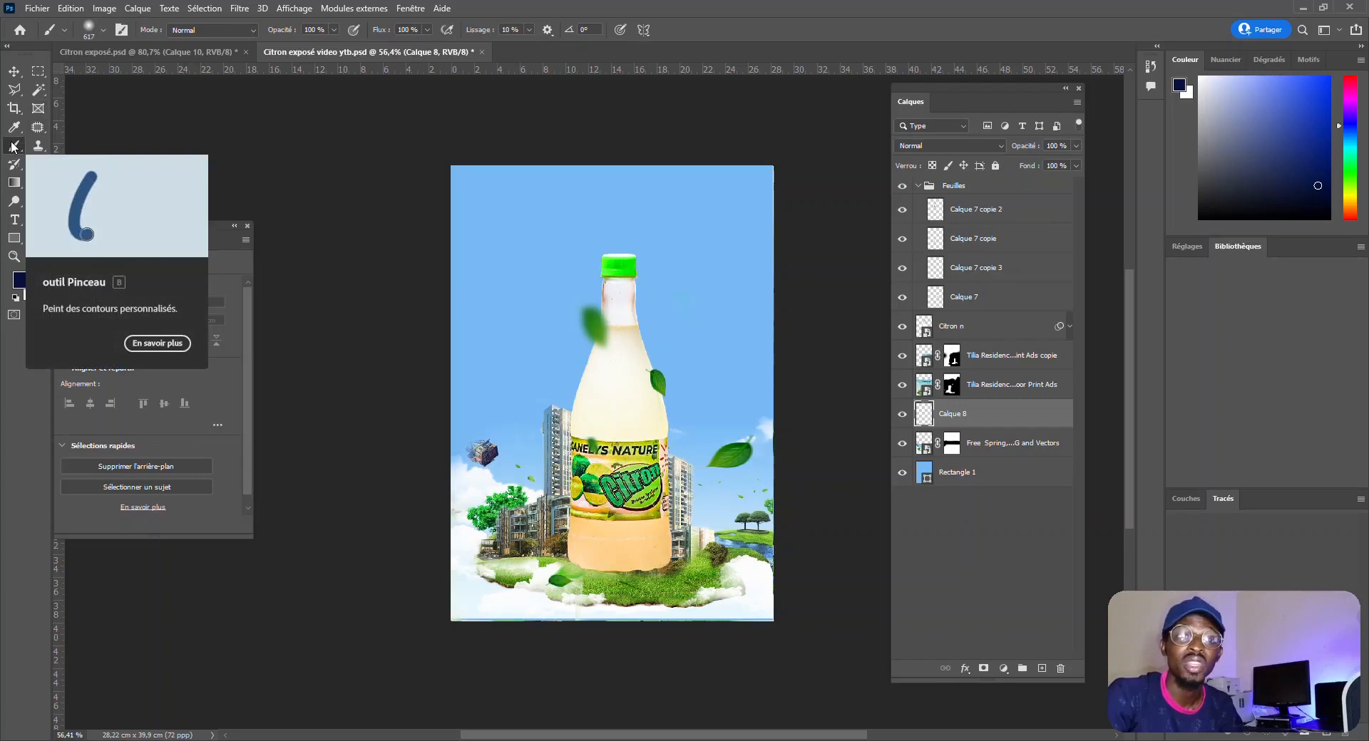
{"action": "left_click", "coordinate": [103, 31]}
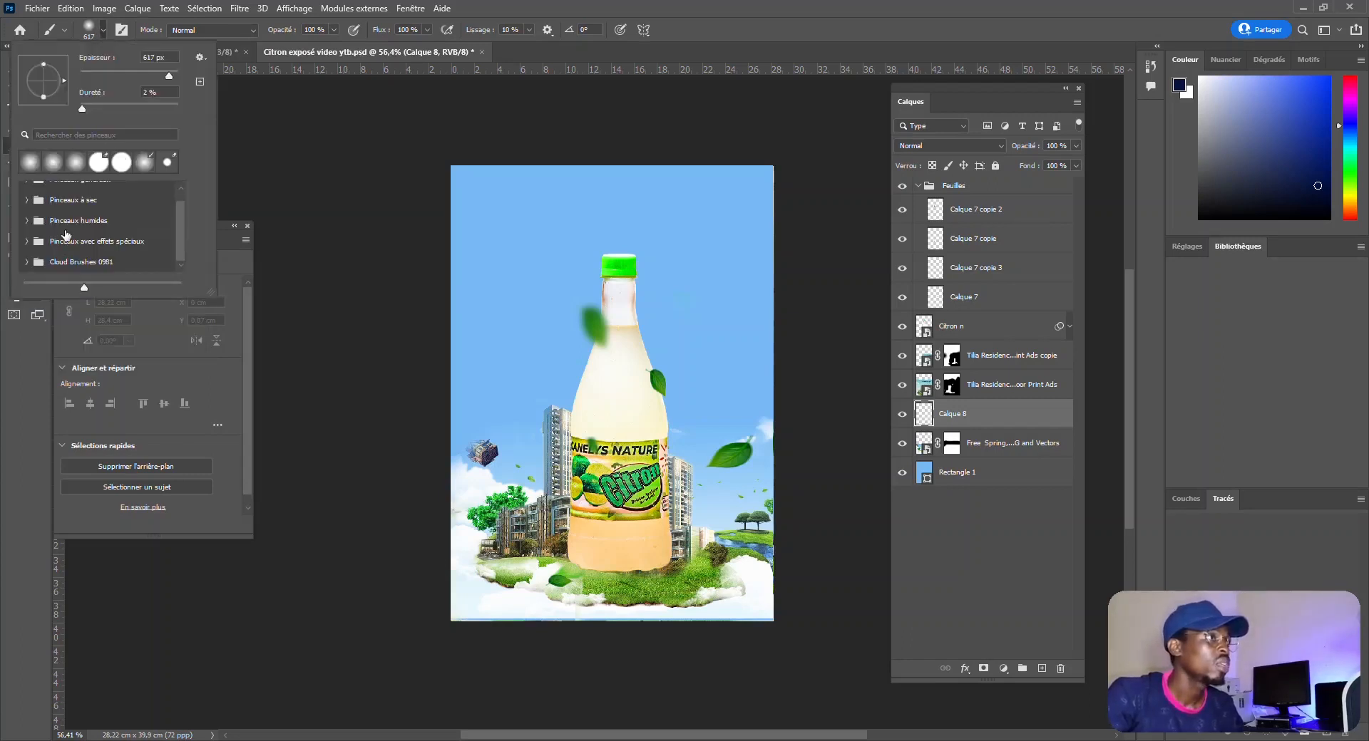
{"action": "left_click", "coordinate": [27, 263]}
{"action": "scroll", "coordinate": [107, 243], "scroll_direction": "down", "scroll_amount": 1}
{"action": "left_click", "coordinate": [154, 241]}
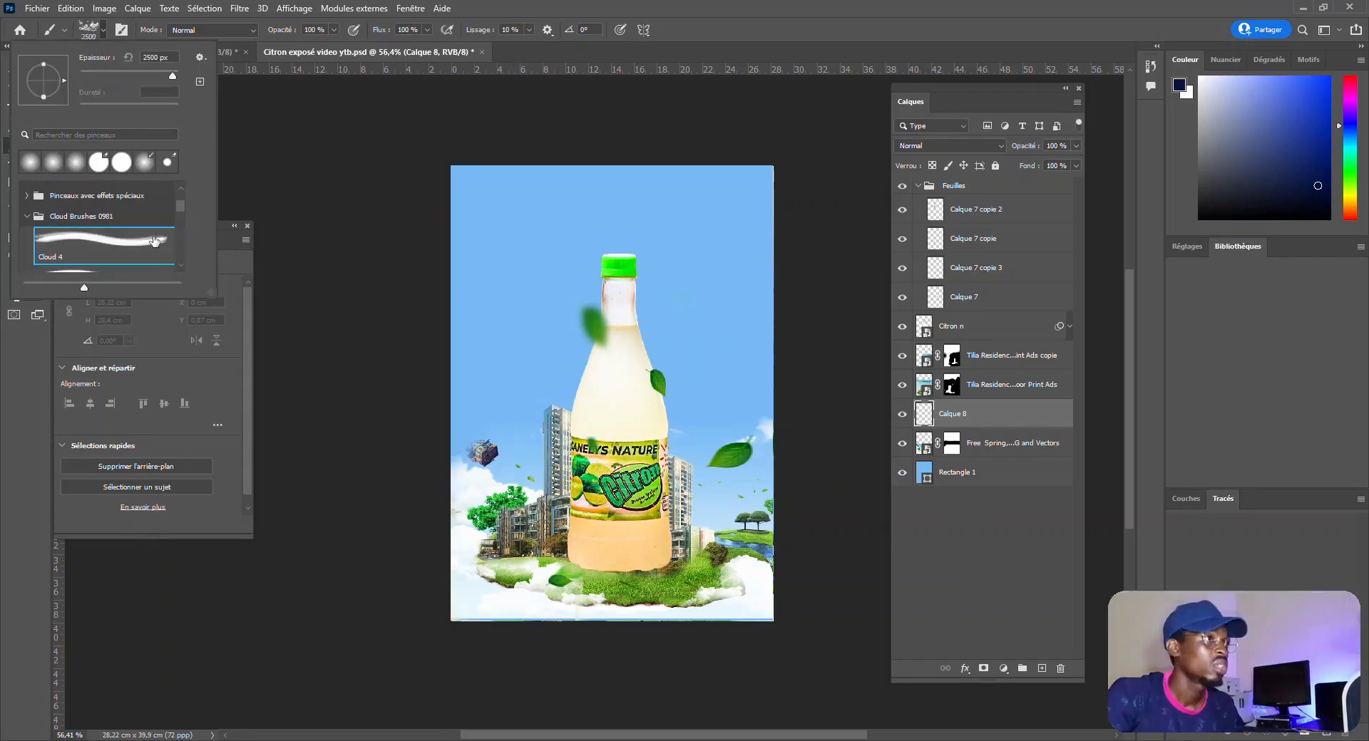
Step: Reduce the Cloud 4 brush to roughly the poster's width and make white the foreground colour
{"action": "right_click", "coordinate": [443, 317], "text": "alt"}
{"action": "left_click_drag", "start_coordinate": [443, 317], "coordinate": [330, 305]}
{"action": "left_click_drag", "start_coordinate": [581, 319], "coordinate": [473, 317]}
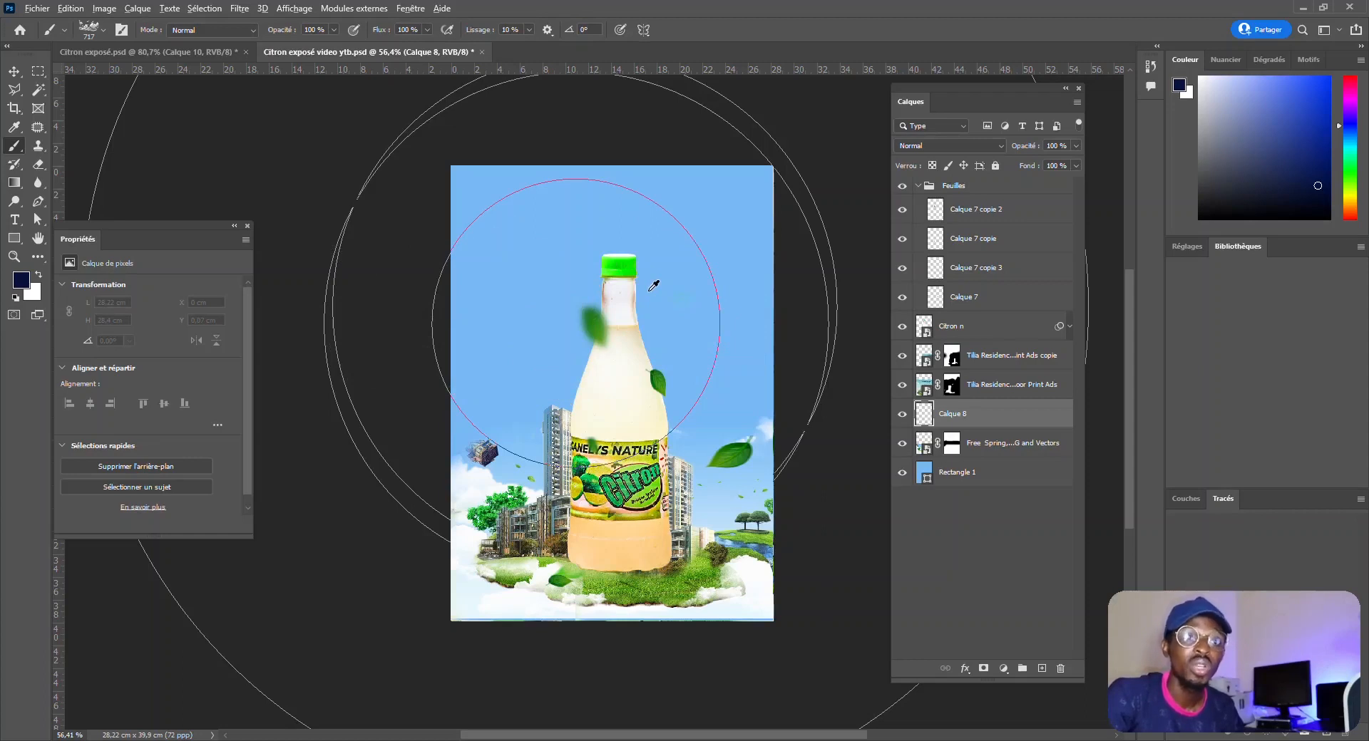
{"action": "mouse_move", "coordinate": [654, 286]}
{"action": "left_mouse_down"}
{"action": "mouse_move", "coordinate": [659, 321]}
{"action": "mouse_move", "coordinate": [628, 321]}
{"action": "mouse_move", "coordinate": [667, 321]}
{"action": "mouse_move", "coordinate": [569, 328]}
{"action": "mouse_move", "coordinate": [674, 348]}
{"action": "left_mouse_up"}
{"action": "scroll", "coordinate": [663, 346], "scroll_direction": "down", "scroll_amount": 2}
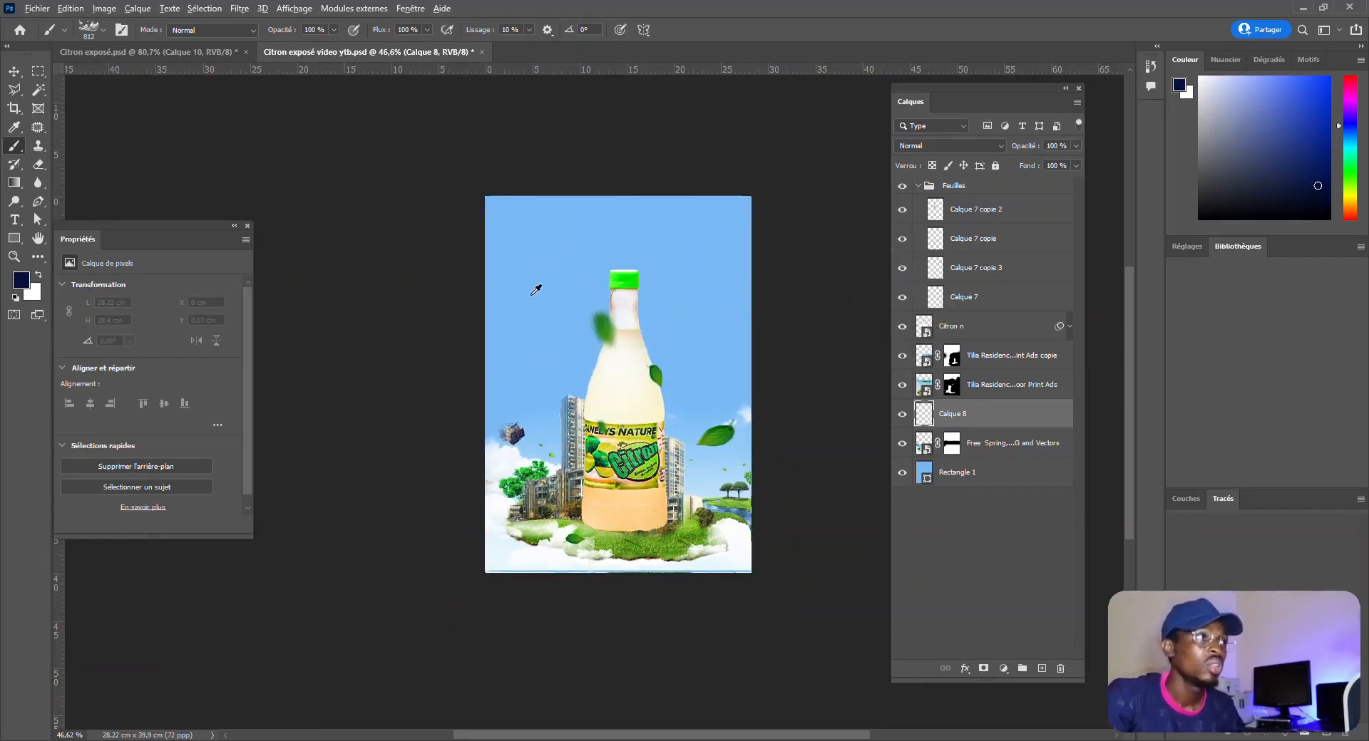
{"action": "left_click", "coordinate": [40, 275]}
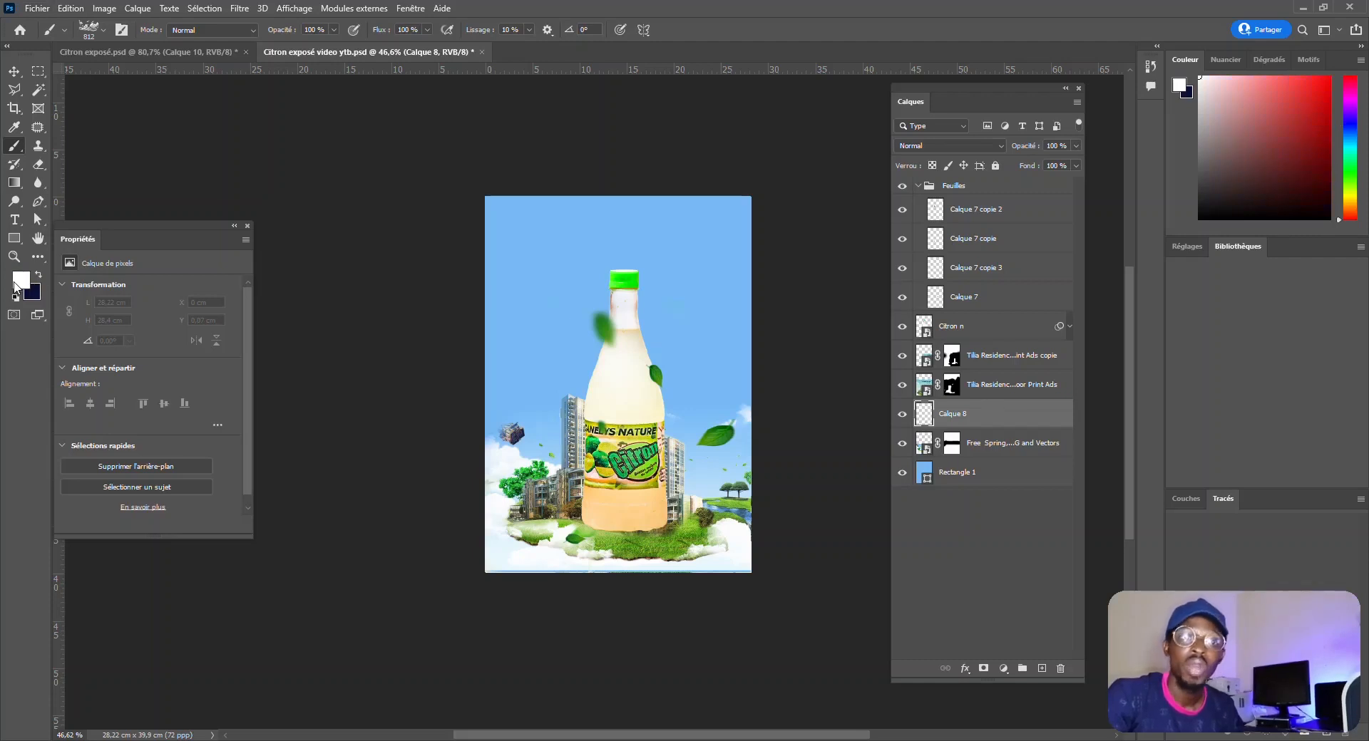
{"action": "scroll", "coordinate": [569, 281], "scroll_direction": "up", "scroll_amount": 2}
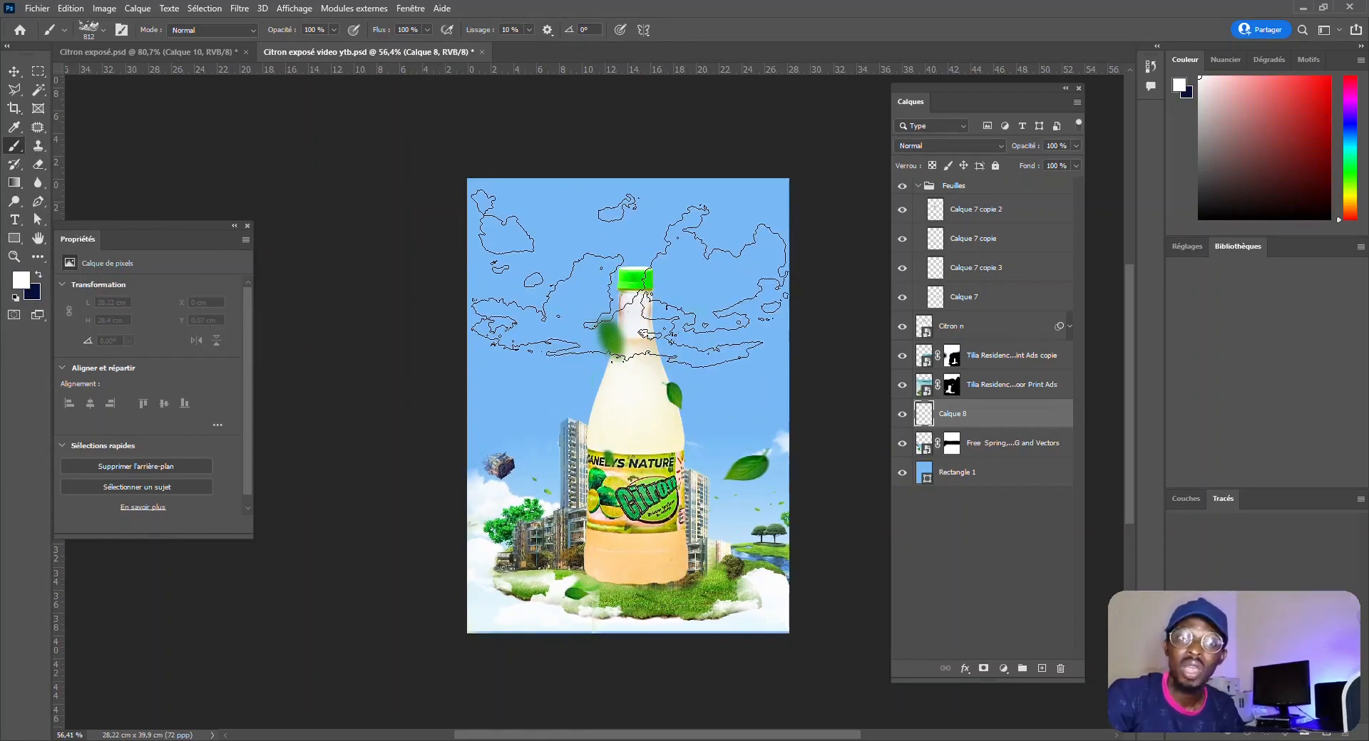
Step: Resize the Cloud 4 brush to 417 px and stamp one white cloud in the sky's upper-left area, above the bottle cap
{"action": "left_click_drag", "start_coordinate": [640, 284], "coordinate": [561, 279]}
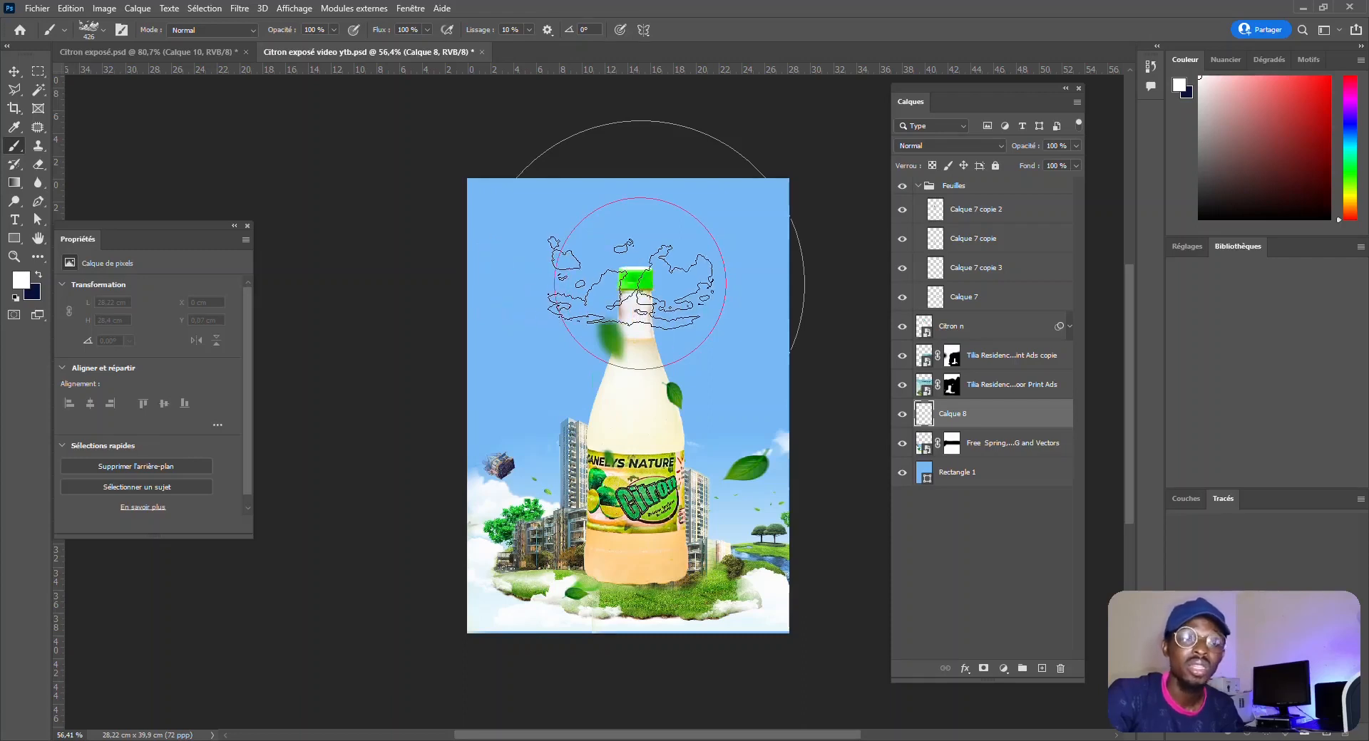
{"action": "mouse_move", "coordinate": [631, 285]}
{"action": "left_mouse_down"}
{"action": "mouse_move", "coordinate": [587, 290]}
{"action": "mouse_move", "coordinate": [611, 298]}
{"action": "left_mouse_up"}
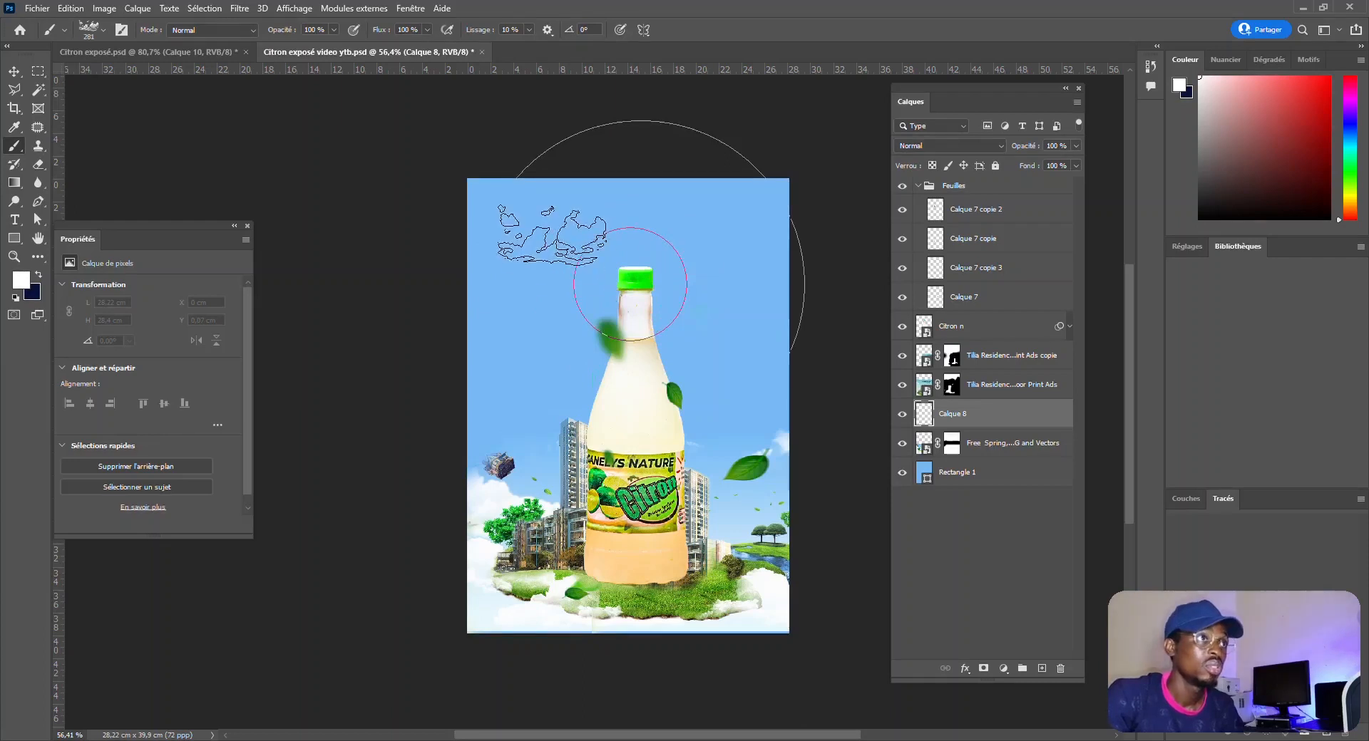
{"action": "scroll", "coordinate": [553, 236], "scroll_direction": "up", "scroll_amount": 3}
{"action": "mouse_move", "coordinate": [553, 251]}
{"action": "left_mouse_down"}
{"action": "mouse_move", "coordinate": [593, 268]}
{"action": "mouse_move", "coordinate": [617, 249]}
{"action": "left_mouse_up"}
{"action": "scroll", "coordinate": [617, 250], "scroll_direction": "down", "scroll_amount": 1}
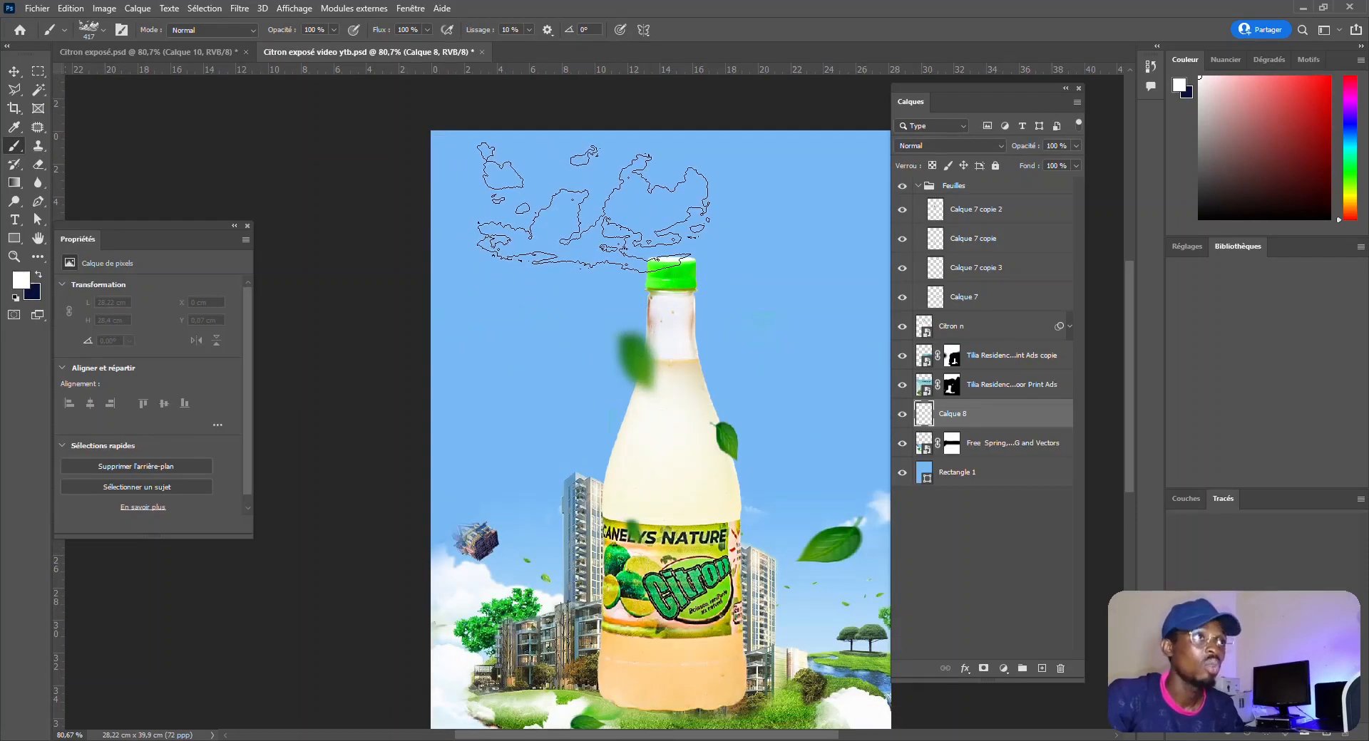
{"action": "left_click", "coordinate": [564, 202]}
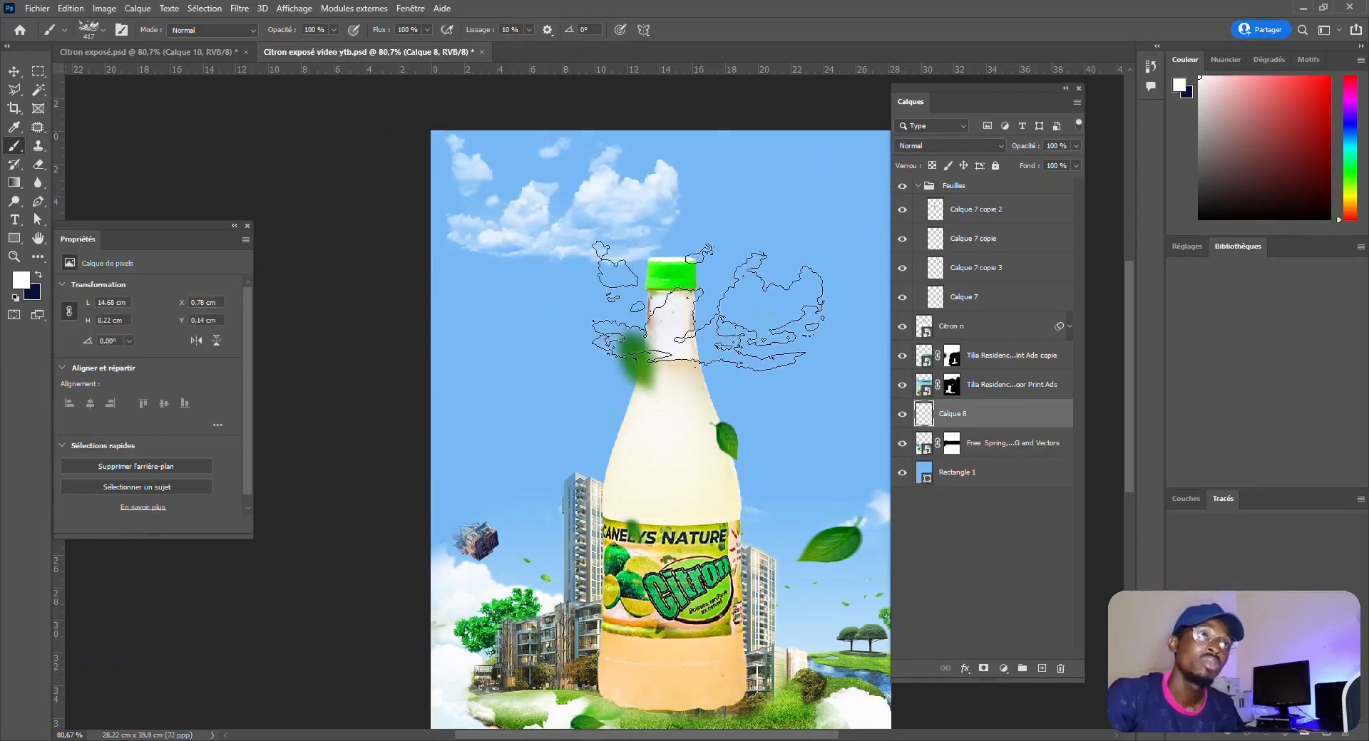
Step: Compare the whole poster's sky with the clouds in Citron exposé.psd and return to Citron exposé video ytb.psd
{"action": "scroll", "coordinate": [430, 290], "scroll_direction": "down", "scroll_amount": 2}
{"action": "scroll", "coordinate": [430, 290], "scroll_direction": "down", "scroll_amount": 1}
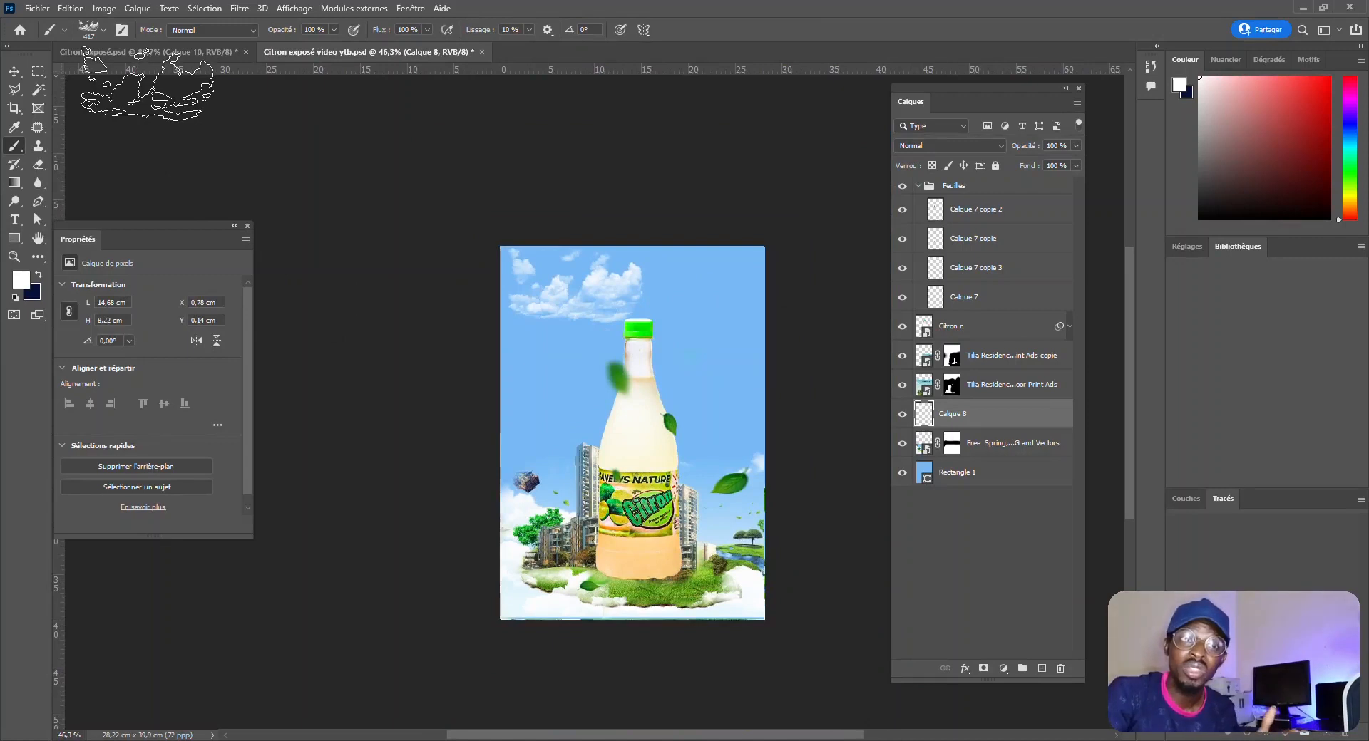
{"action": "left_click", "coordinate": [160, 54]}
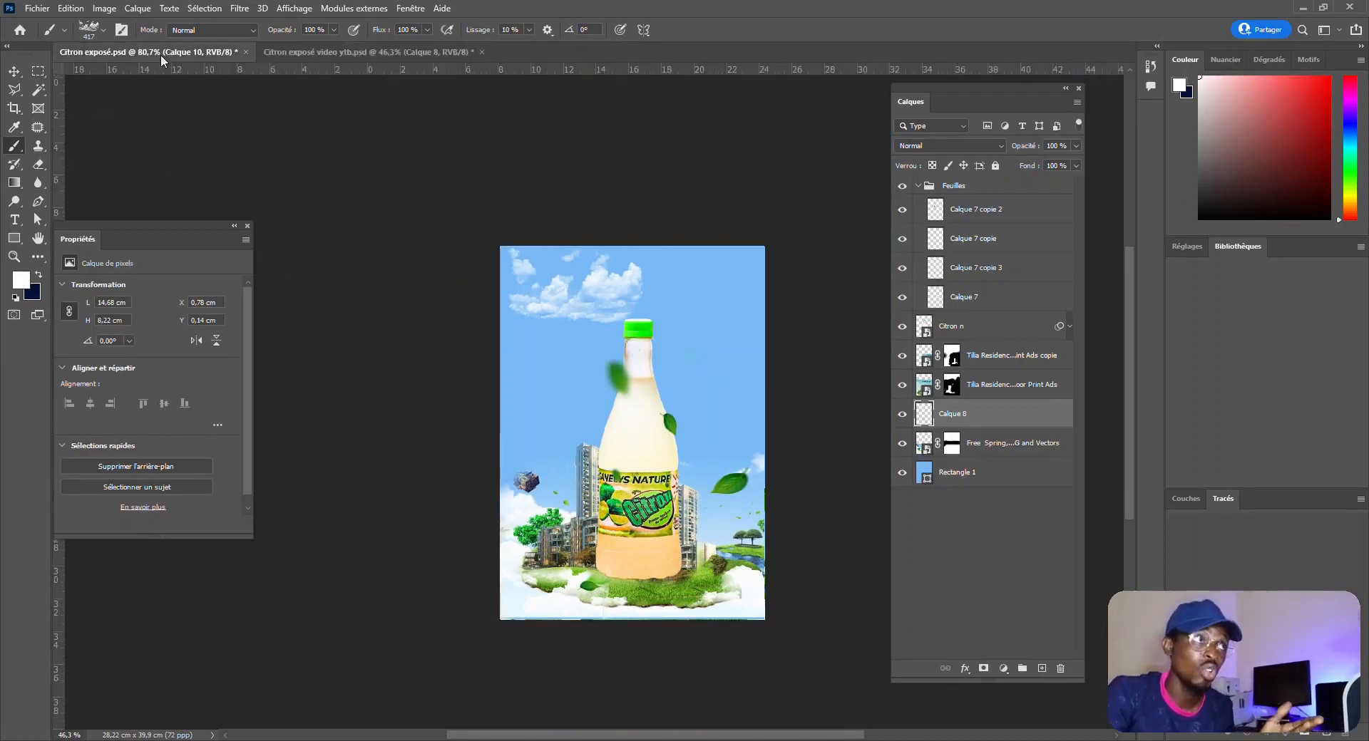
{"action": "left_click", "coordinate": [427, 53]}
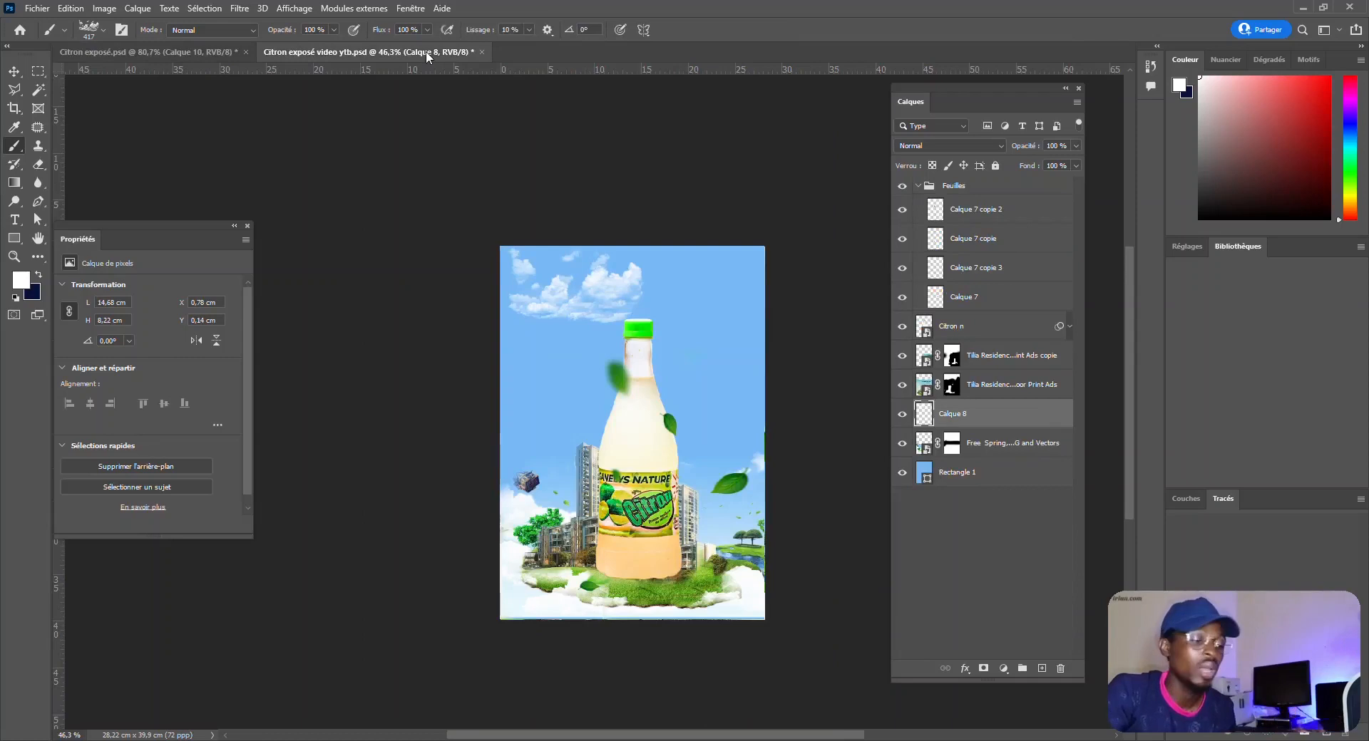
{"action": "left_click", "coordinate": [194, 50]}
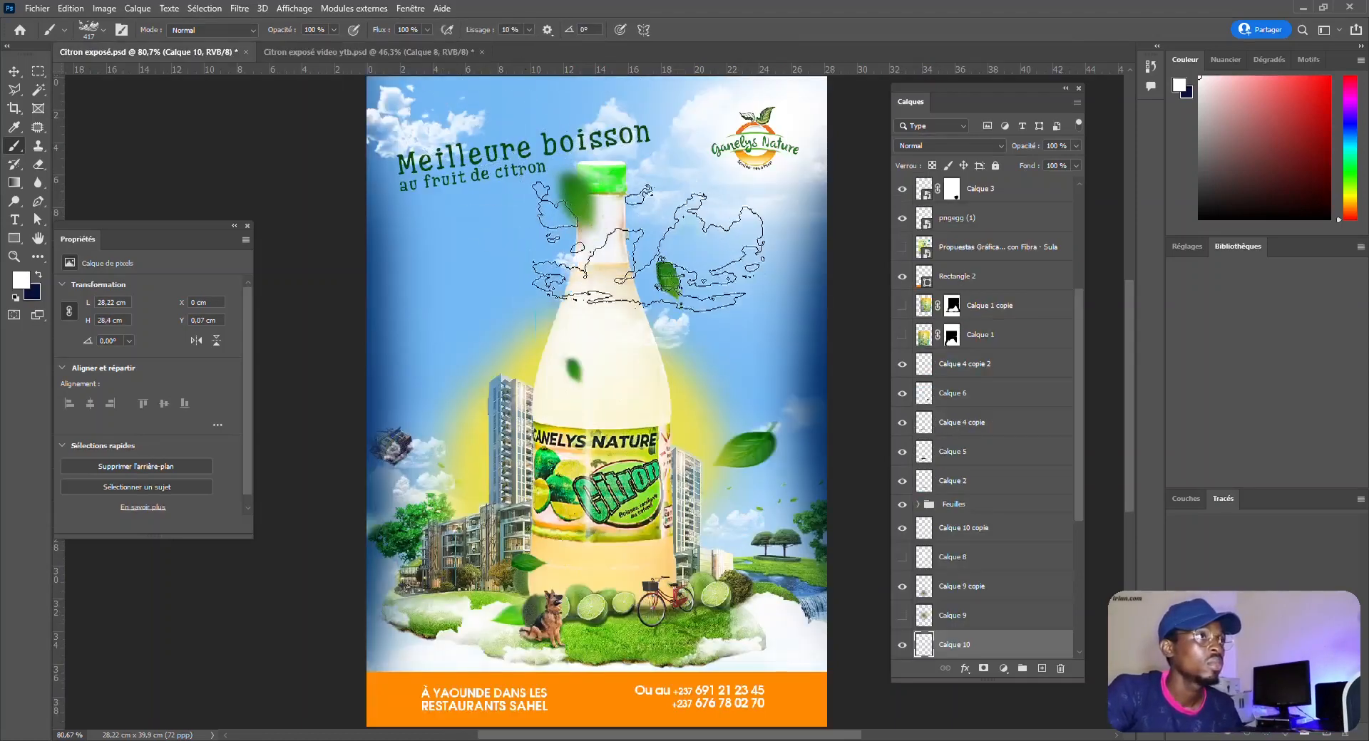
{"action": "left_click", "coordinate": [379, 54]}
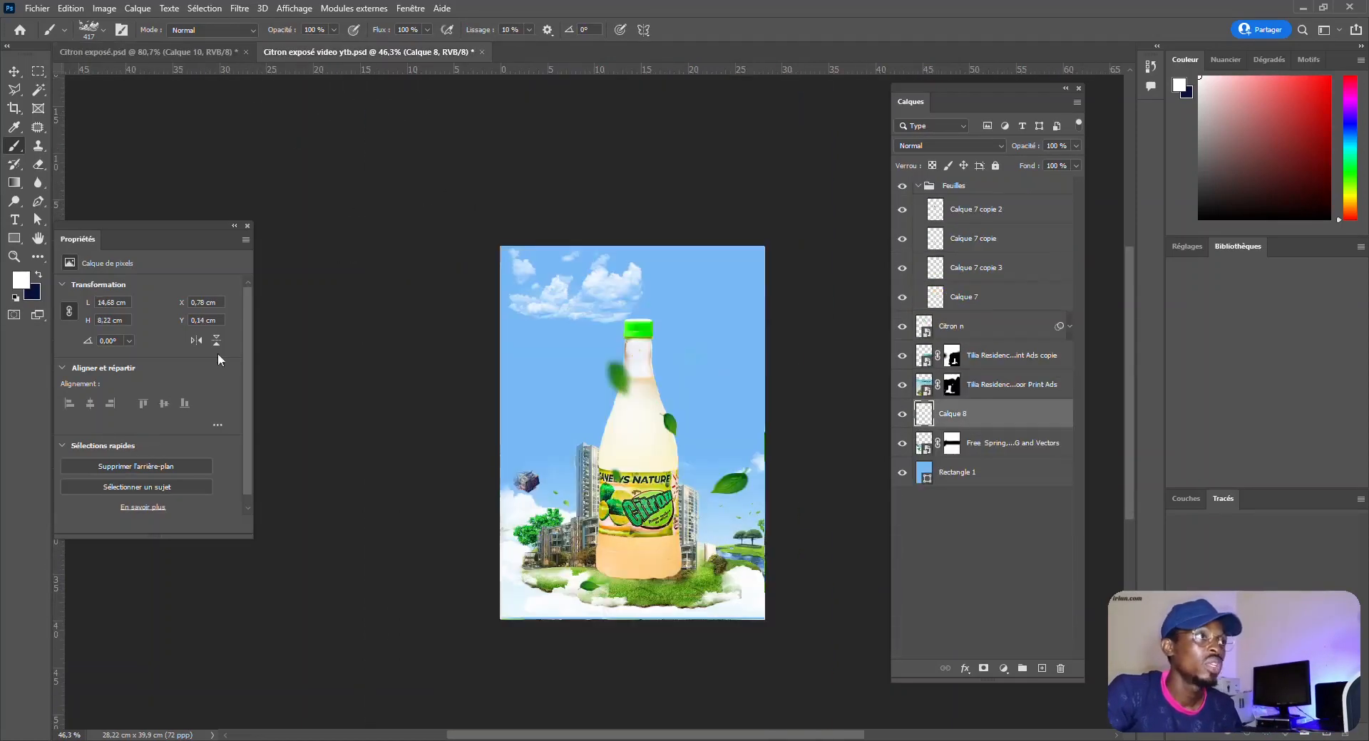
Step: Stamp a white cloud at the poster's right edge, level with the bottle neck, using the Cloud 5 brush at 231 px
{"action": "left_click", "coordinate": [100, 31]}
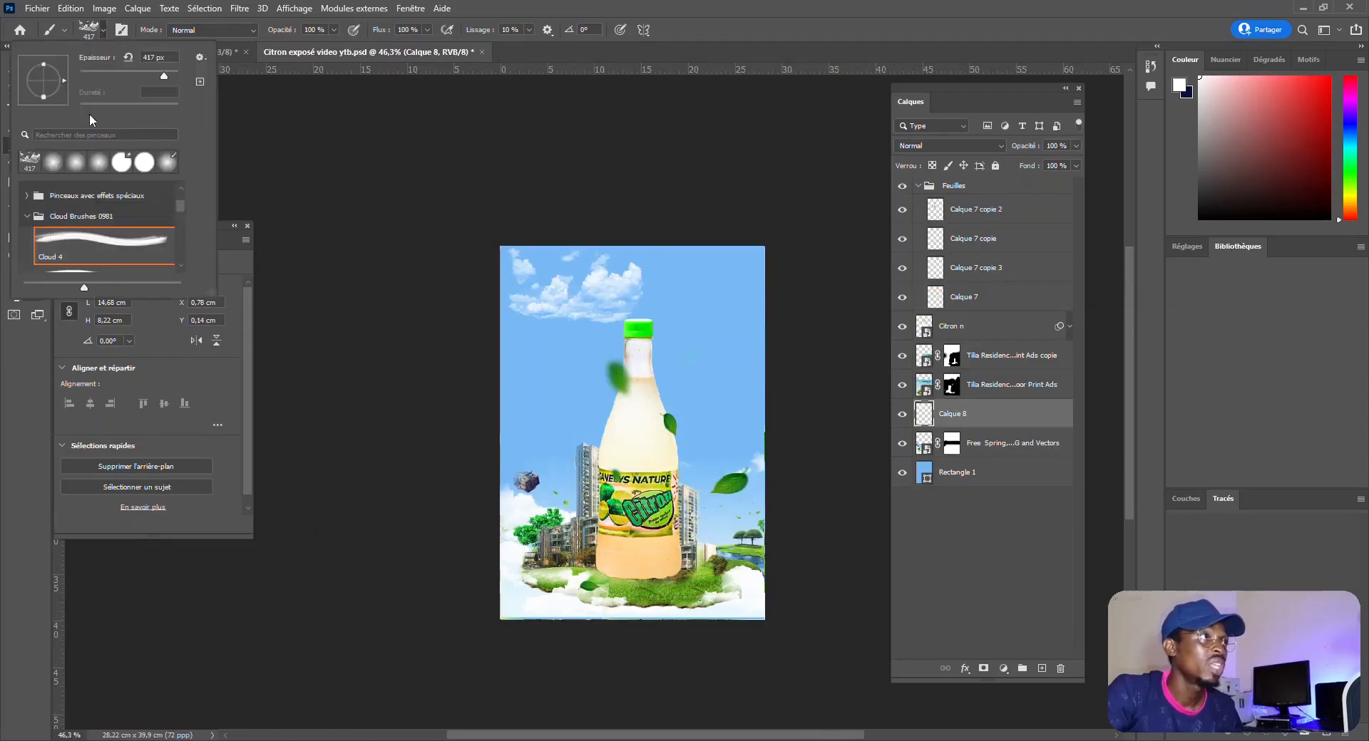
{"action": "left_click", "coordinate": [109, 269]}
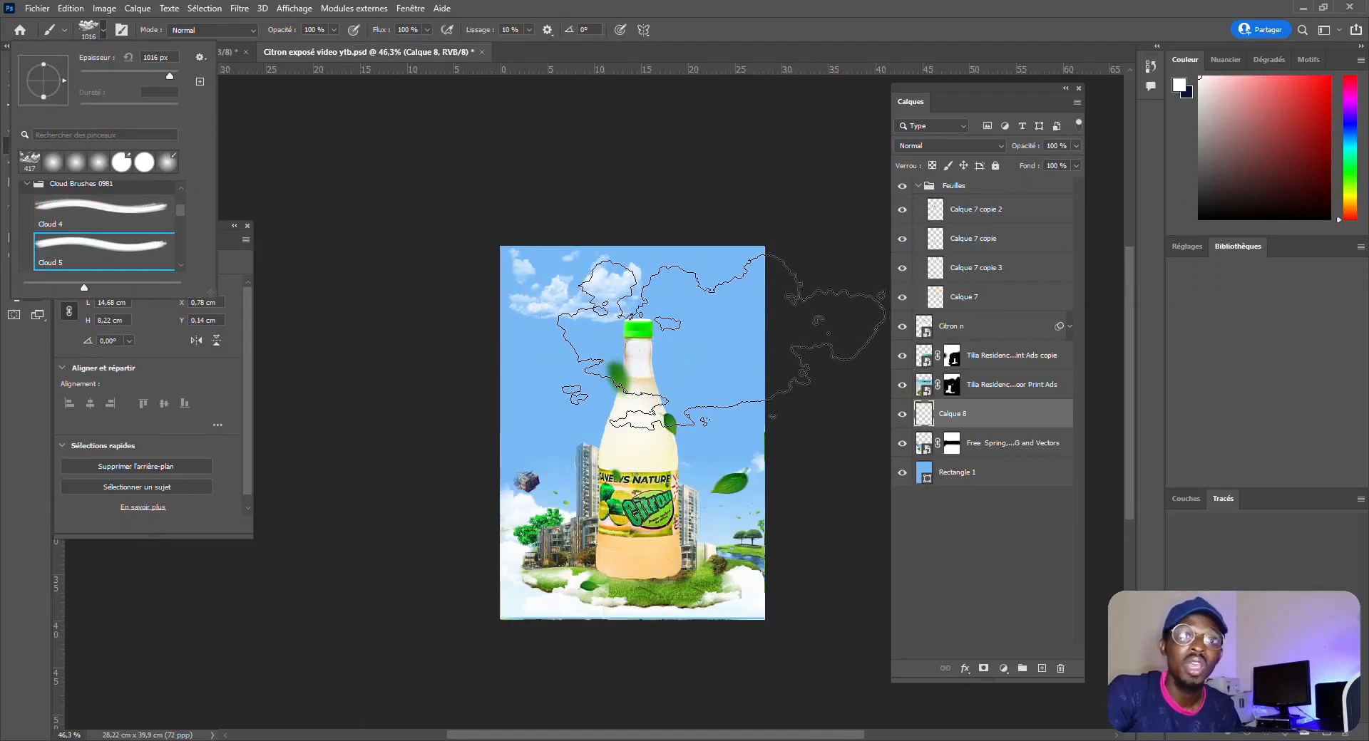
{"action": "left_click_drag", "start_coordinate": [718, 346], "coordinate": [607, 348], "text": "alt"}
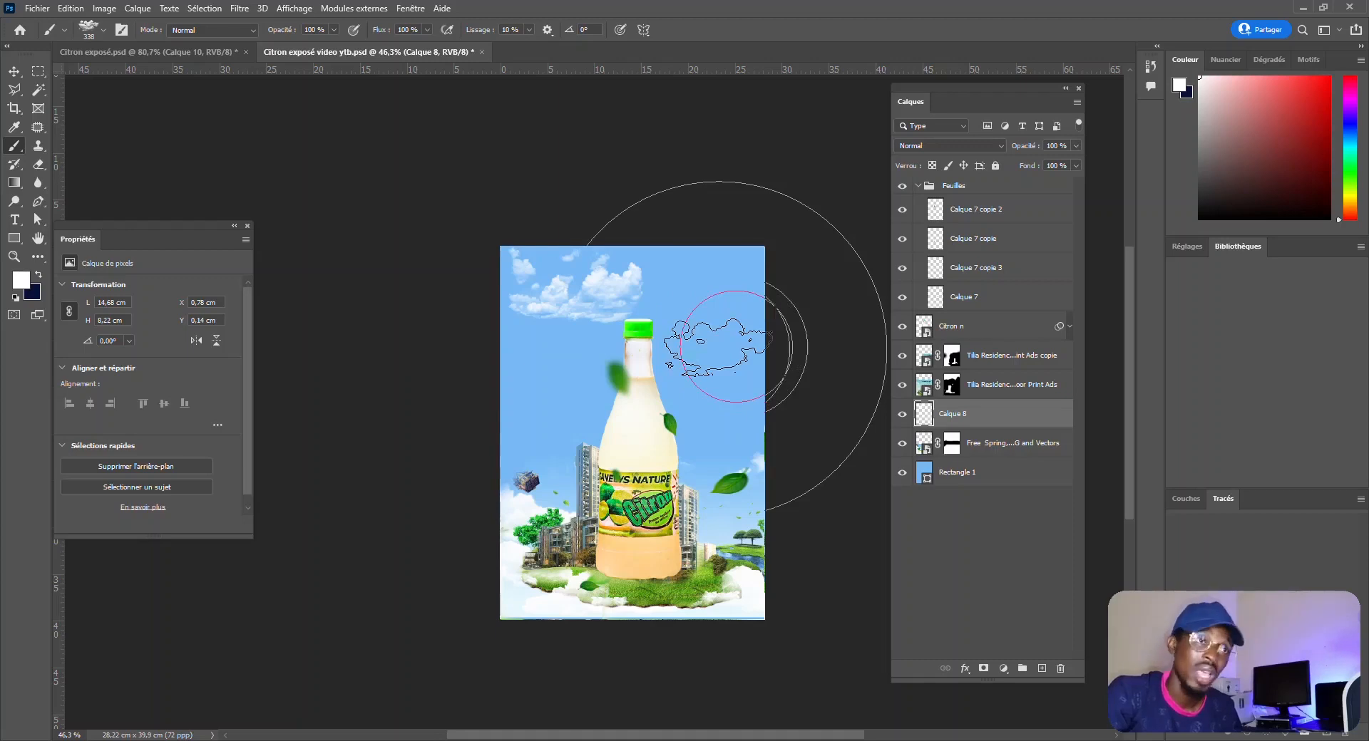
{"action": "scroll", "coordinate": [731, 350], "scroll_direction": "up", "scroll_amount": 2}
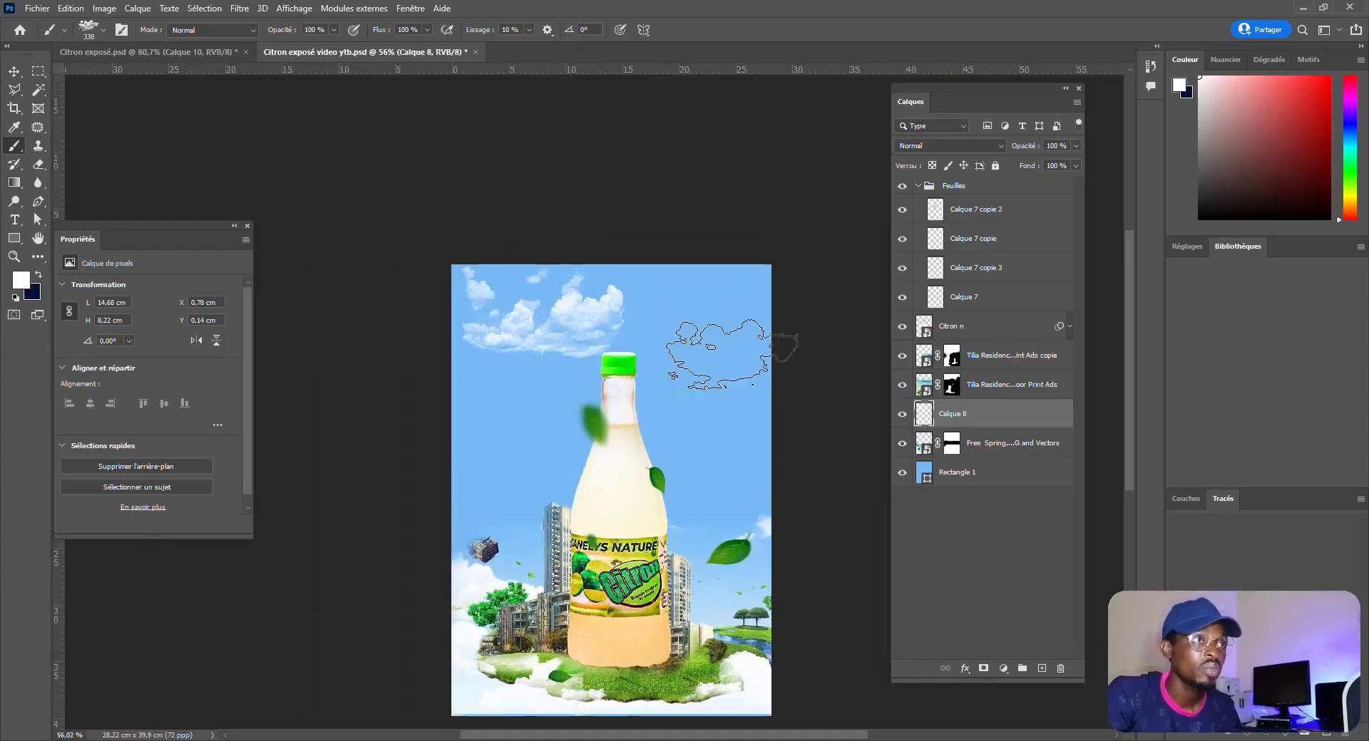
{"action": "left_click_drag", "start_coordinate": [728, 392], "coordinate": [708, 400], "text": "alt"}
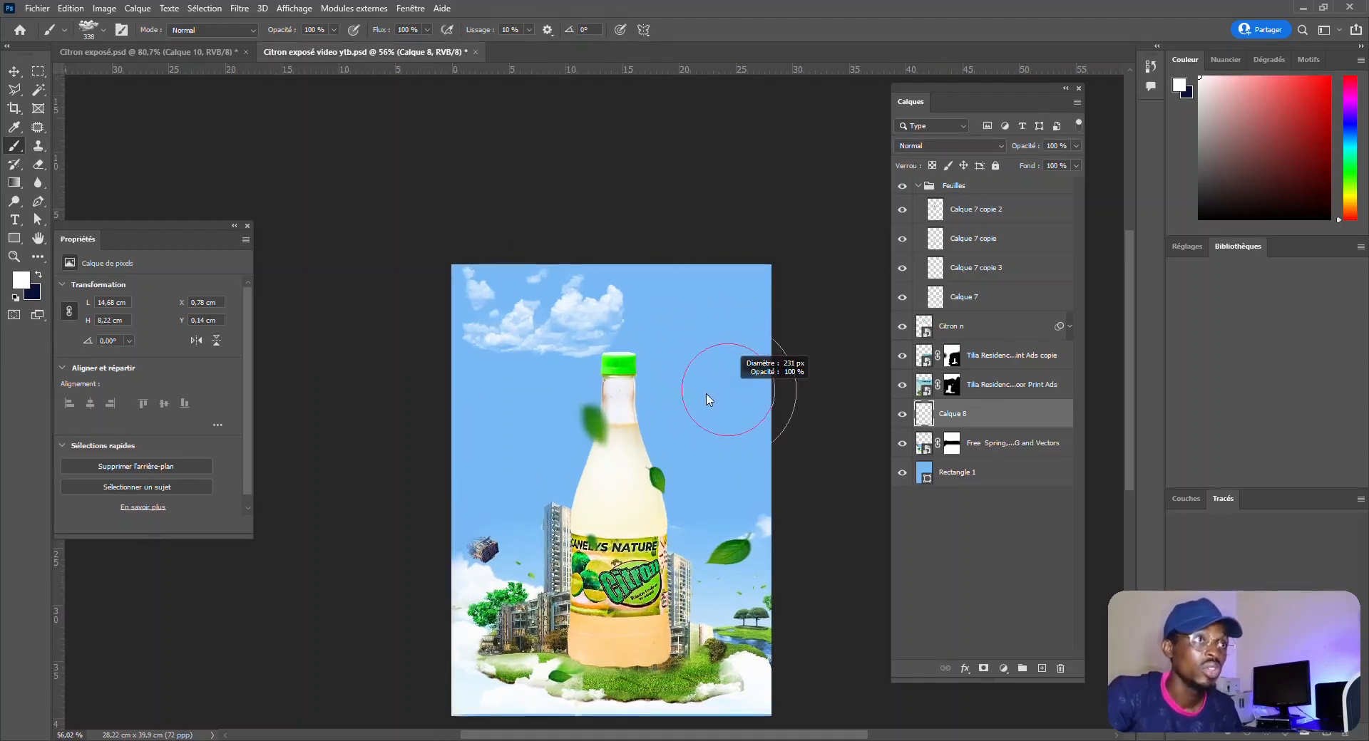
{"action": "left_click", "coordinate": [745, 399]}
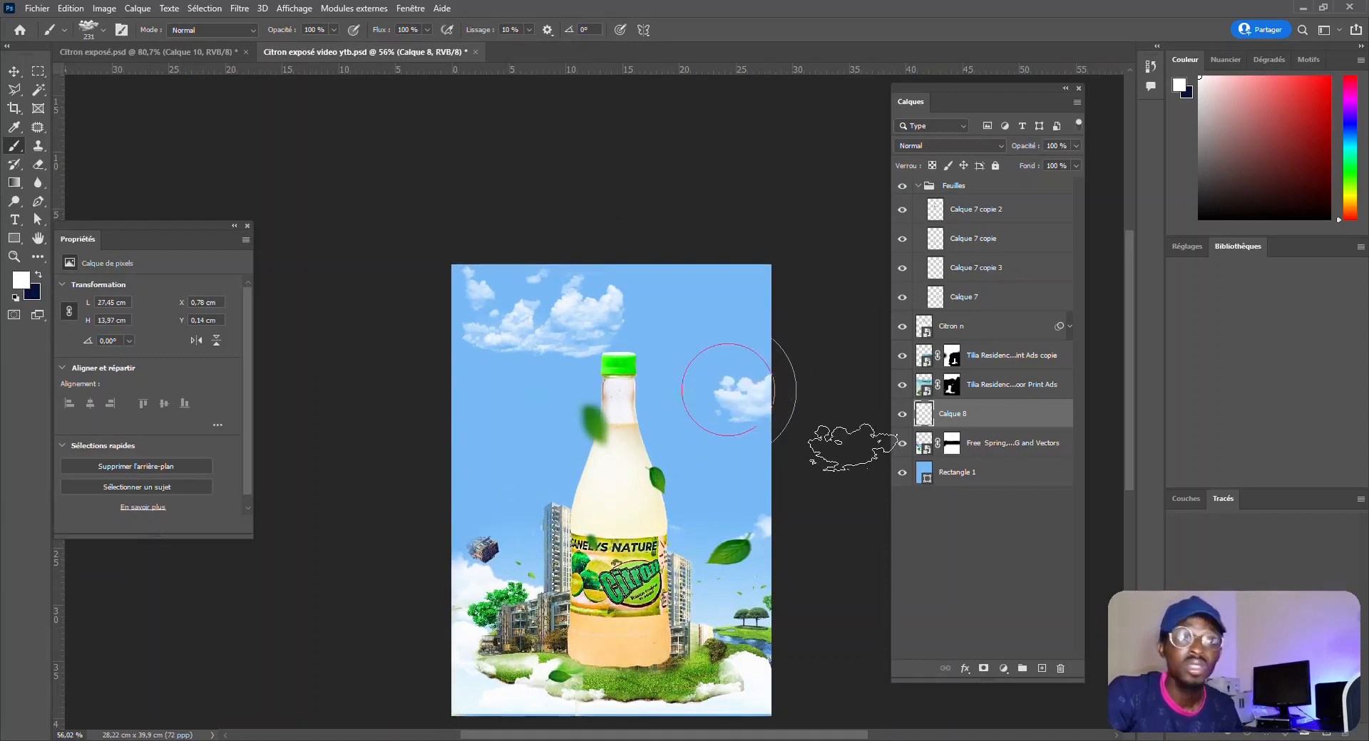
Step: Stamp a white cloud at the poster's left edge, level with the blurred leaf, using the Cloud 6 brush at 300 px
{"action": "left_click", "coordinate": [103, 30]}
{"action": "scroll", "coordinate": [93, 232], "scroll_direction": "down", "scroll_amount": 3}
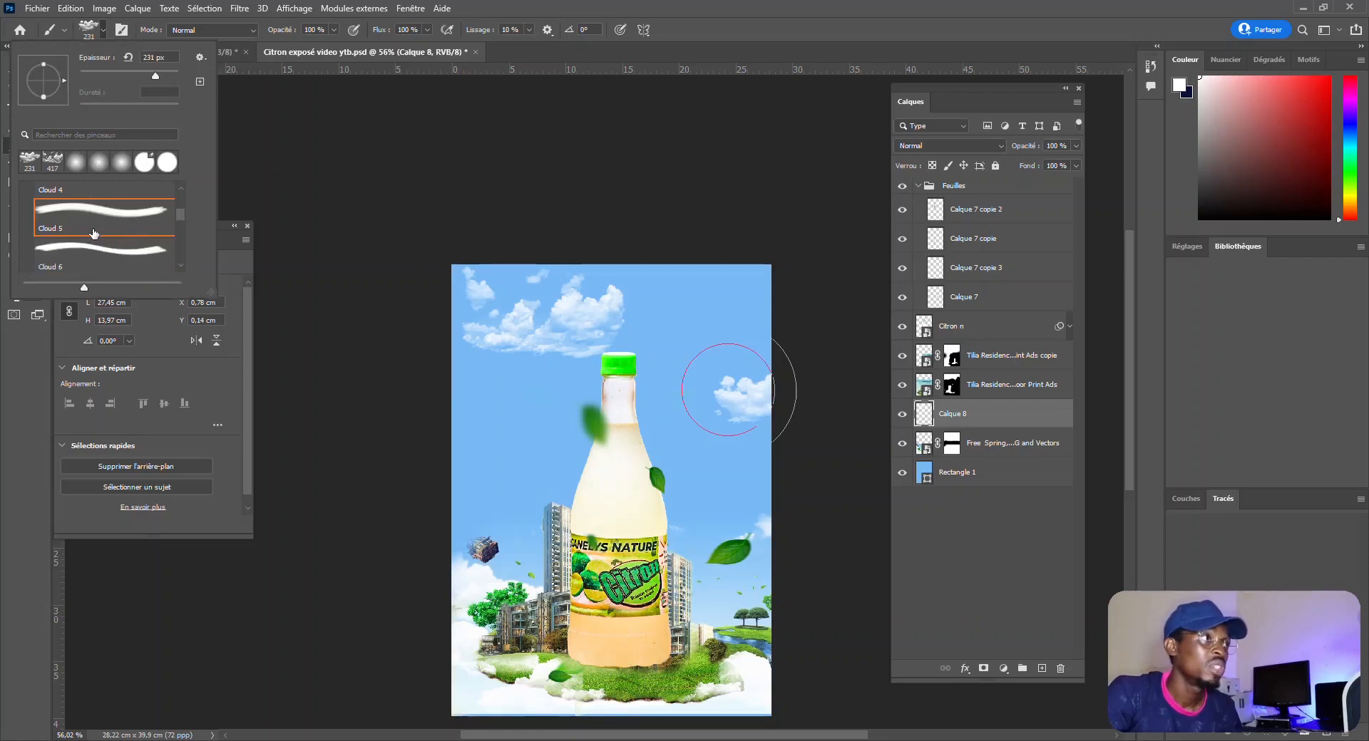
{"action": "left_click", "coordinate": [93, 238]}
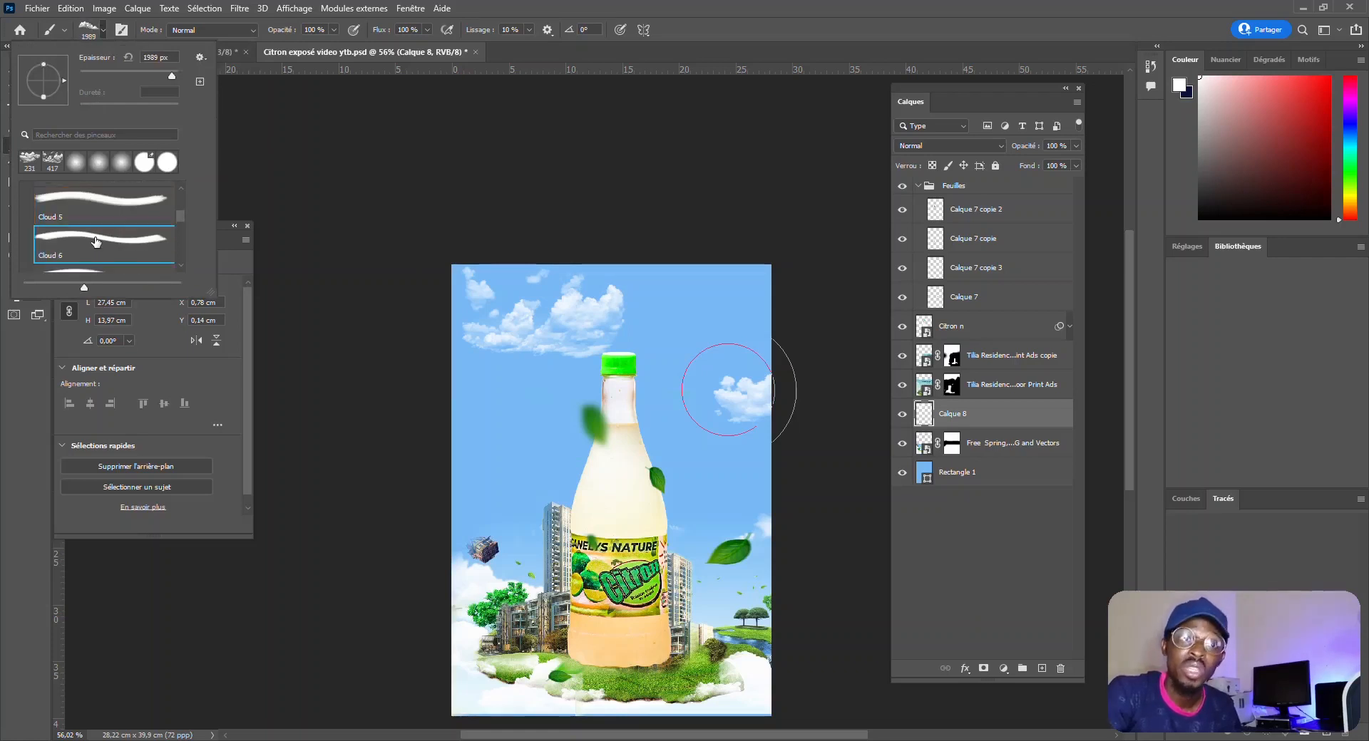
{"action": "mouse_move", "coordinate": [593, 353]}
{"action": "left_mouse_down"}
{"action": "mouse_move", "coordinate": [427, 351]}
{"action": "mouse_move", "coordinate": [289, 375]}
{"action": "left_mouse_up"}
{"action": "left_click_drag", "start_coordinate": [605, 352], "coordinate": [563, 353]}
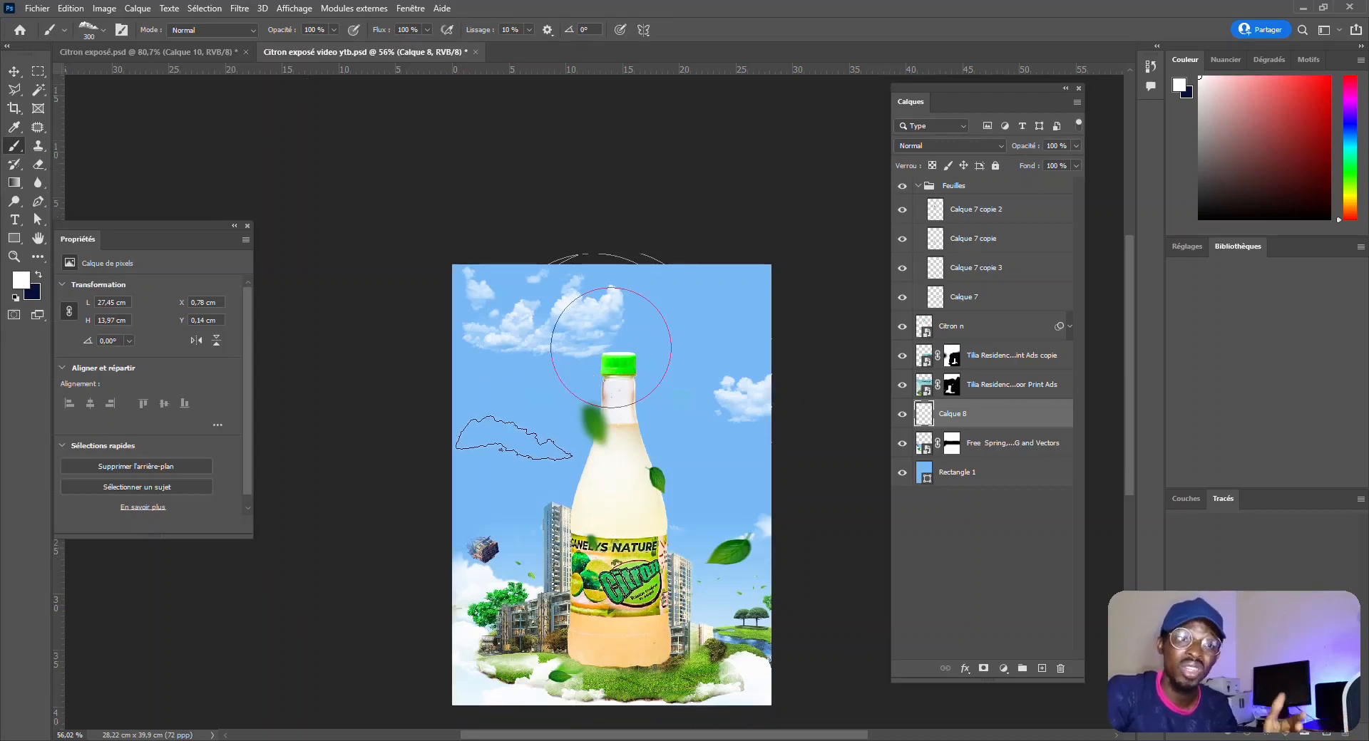
{"action": "scroll", "coordinate": [513, 438], "scroll_direction": "down", "scroll_amount": 2}
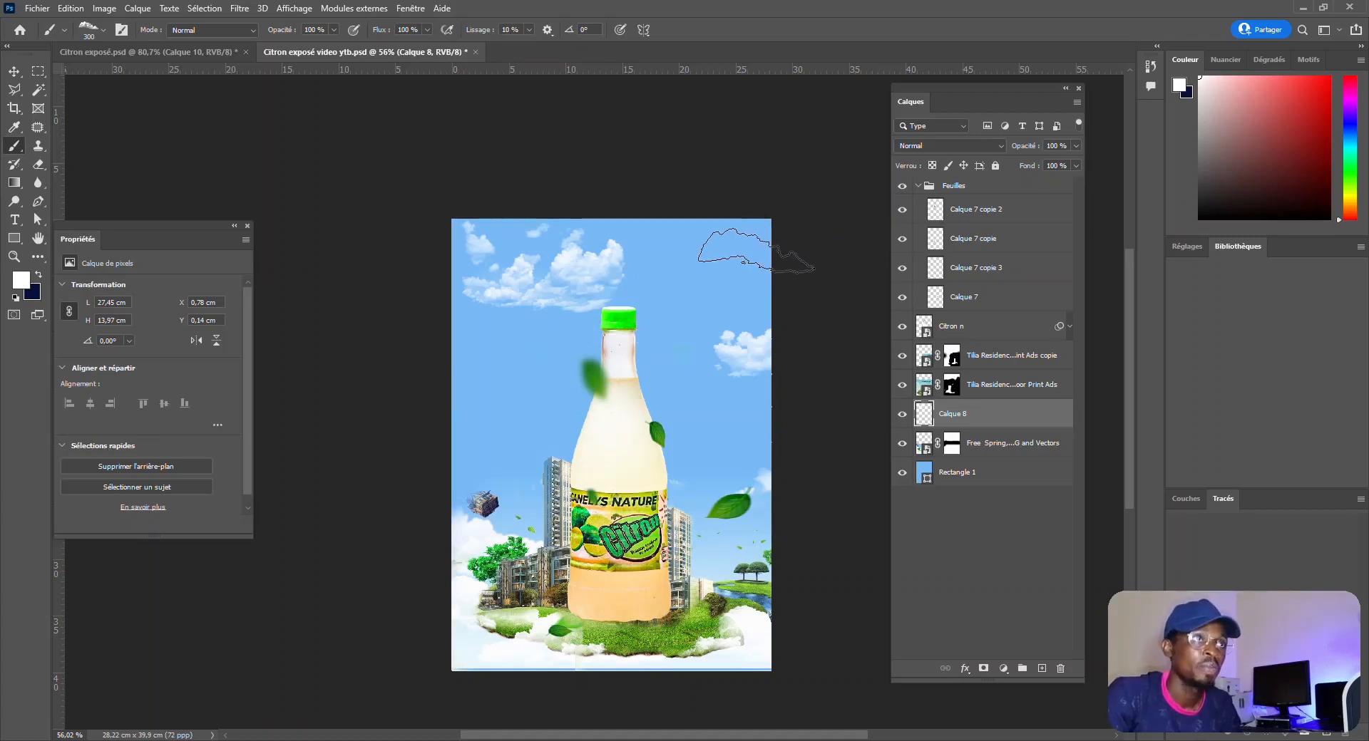
{"action": "left_click", "coordinate": [446, 363]}
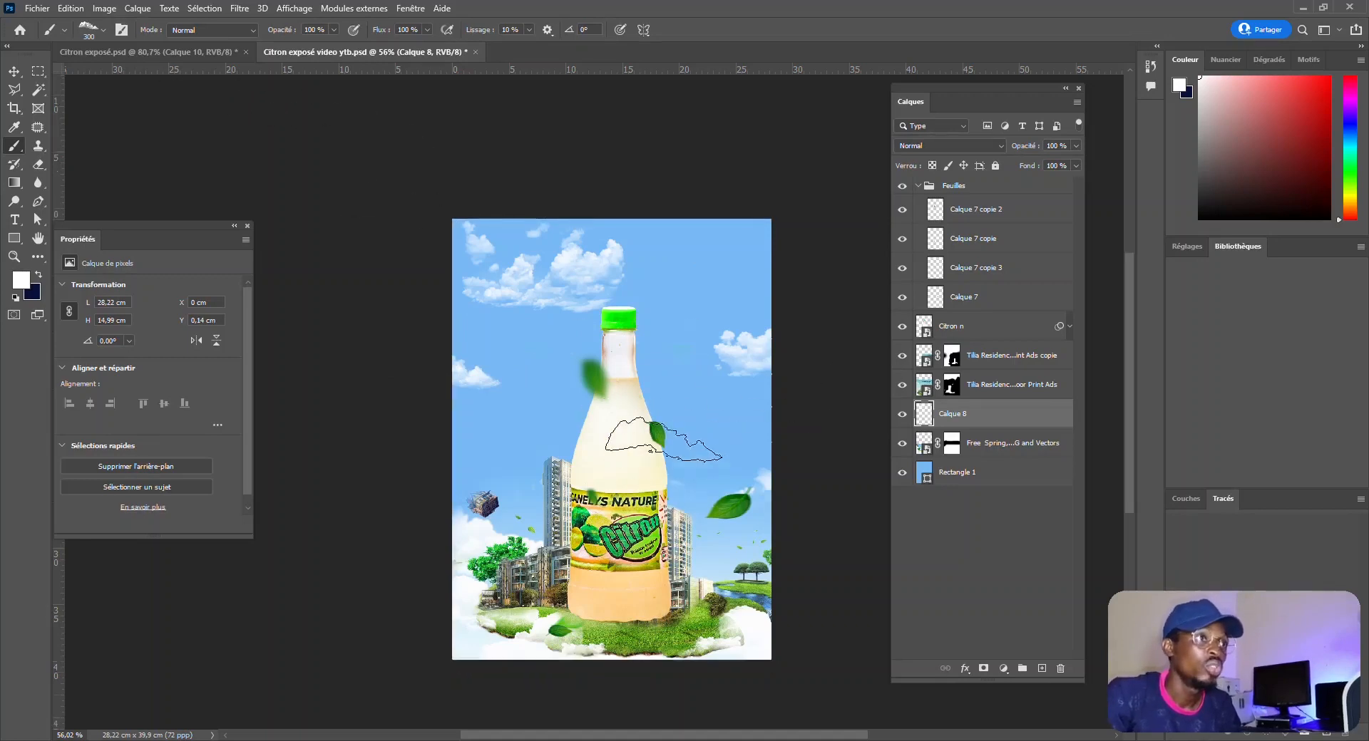
Step: Stamp a white cloud behind the bottle neck using the Cloud 7 brush at 236 px, checking against Citron exposé.psd
{"action": "scroll", "coordinate": [639, 375], "scroll_direction": "up", "scroll_amount": 2}
{"action": "scroll", "coordinate": [636, 379], "scroll_direction": "up", "scroll_amount": 1}
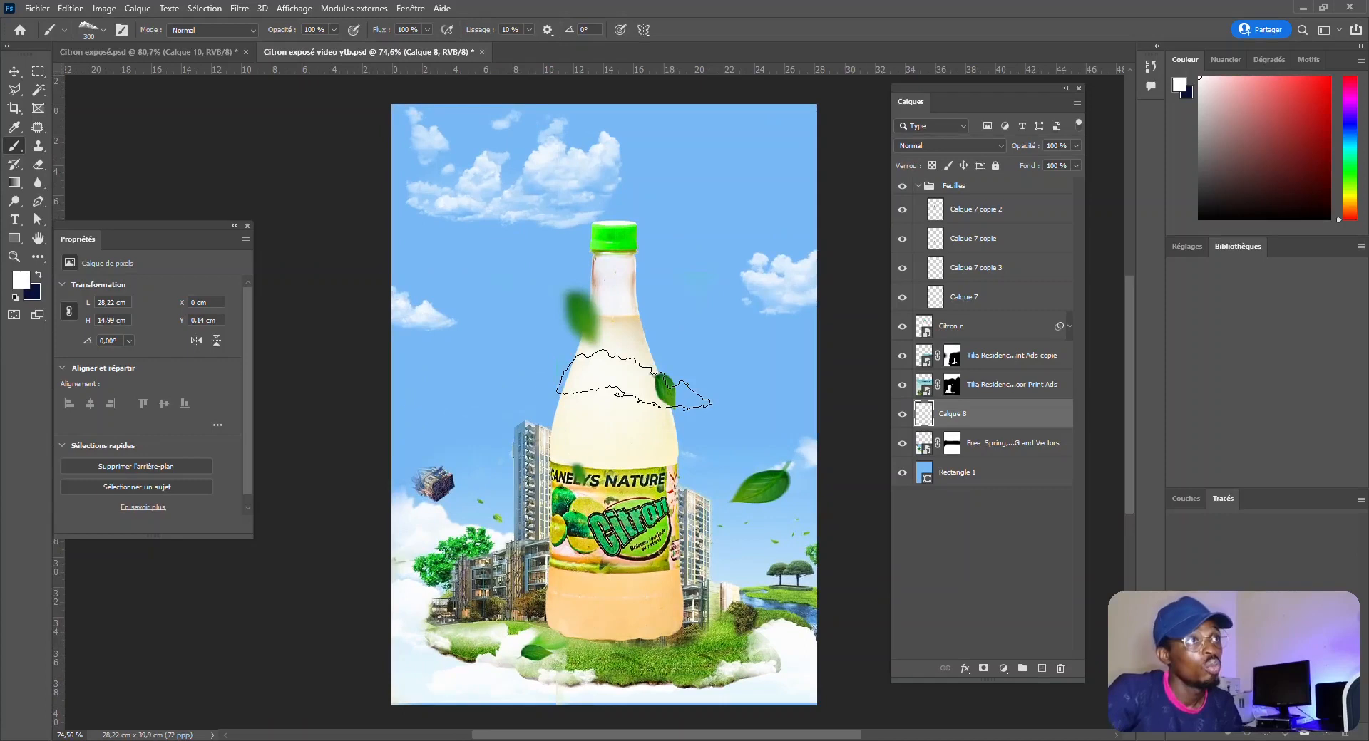
{"action": "scroll", "coordinate": [634, 378], "scroll_direction": "down", "scroll_amount": 1}
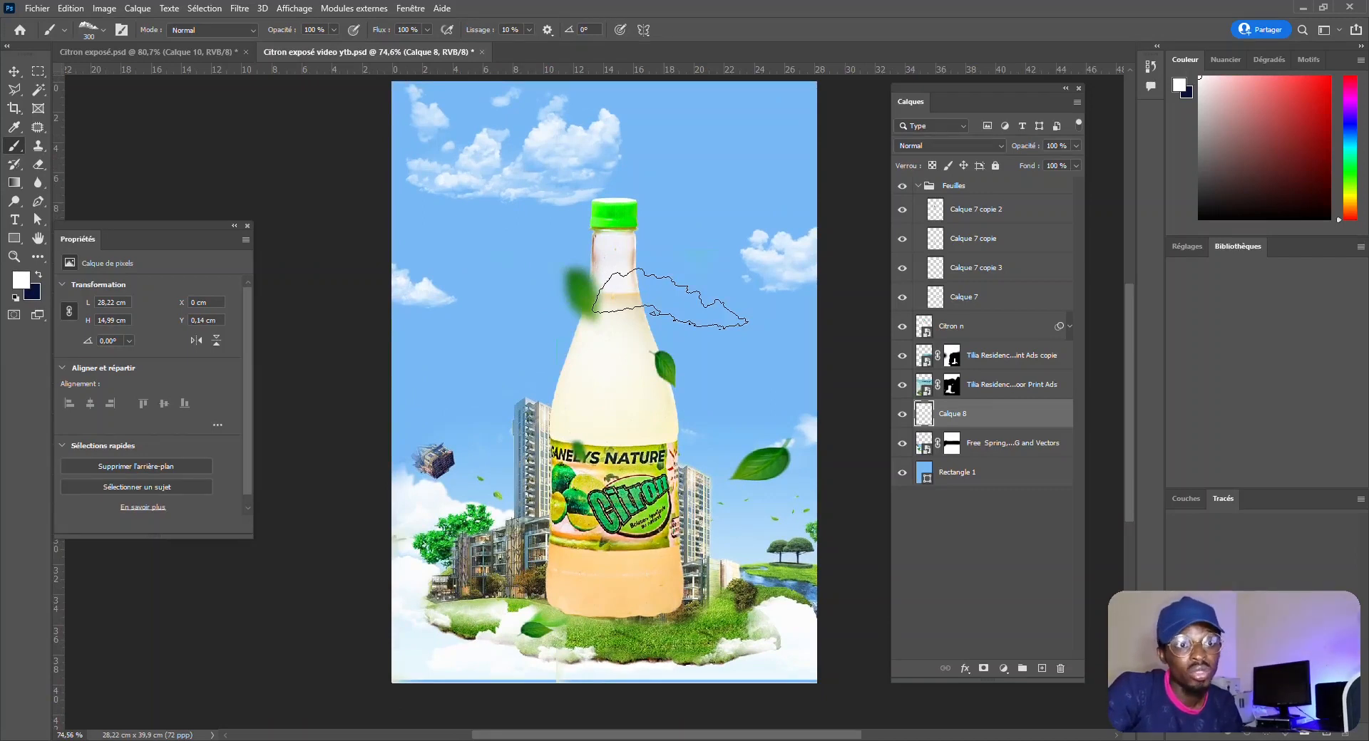
{"action": "left_click", "coordinate": [173, 50]}
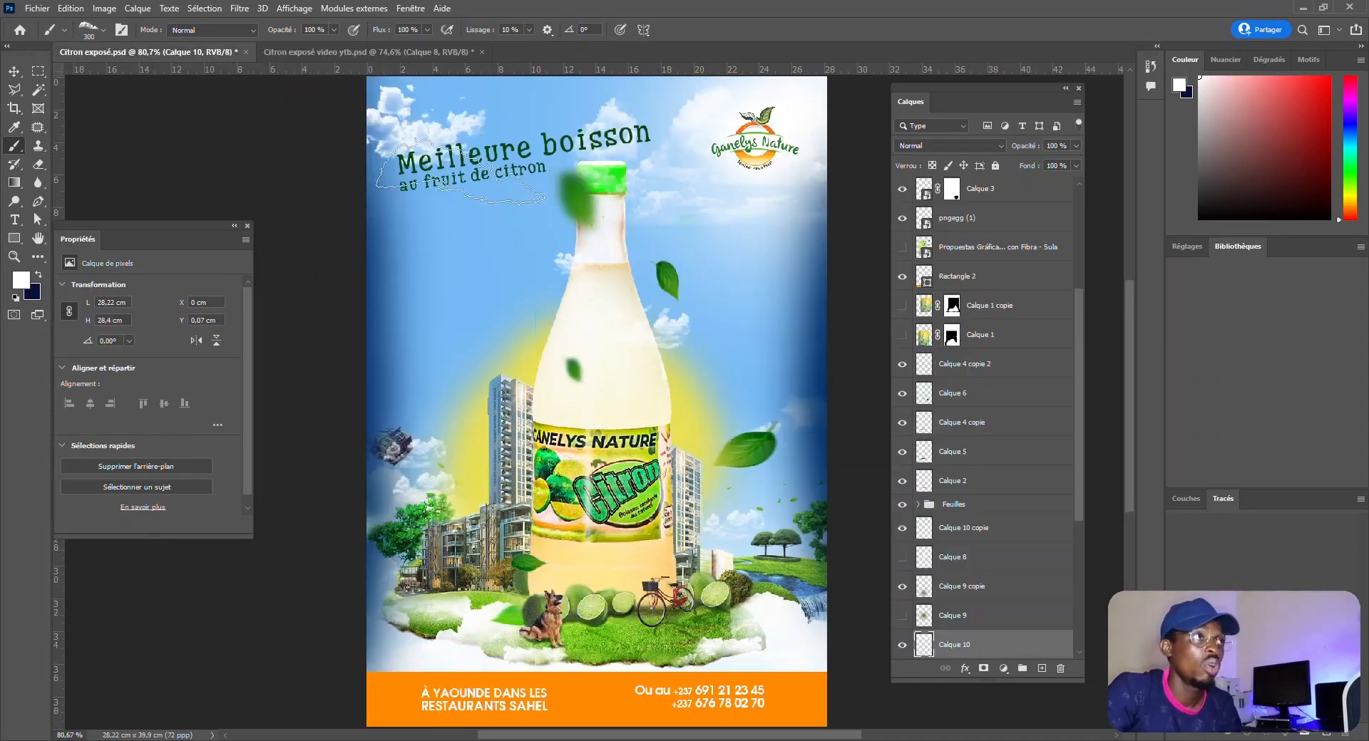
{"action": "left_click", "coordinate": [329, 55]}
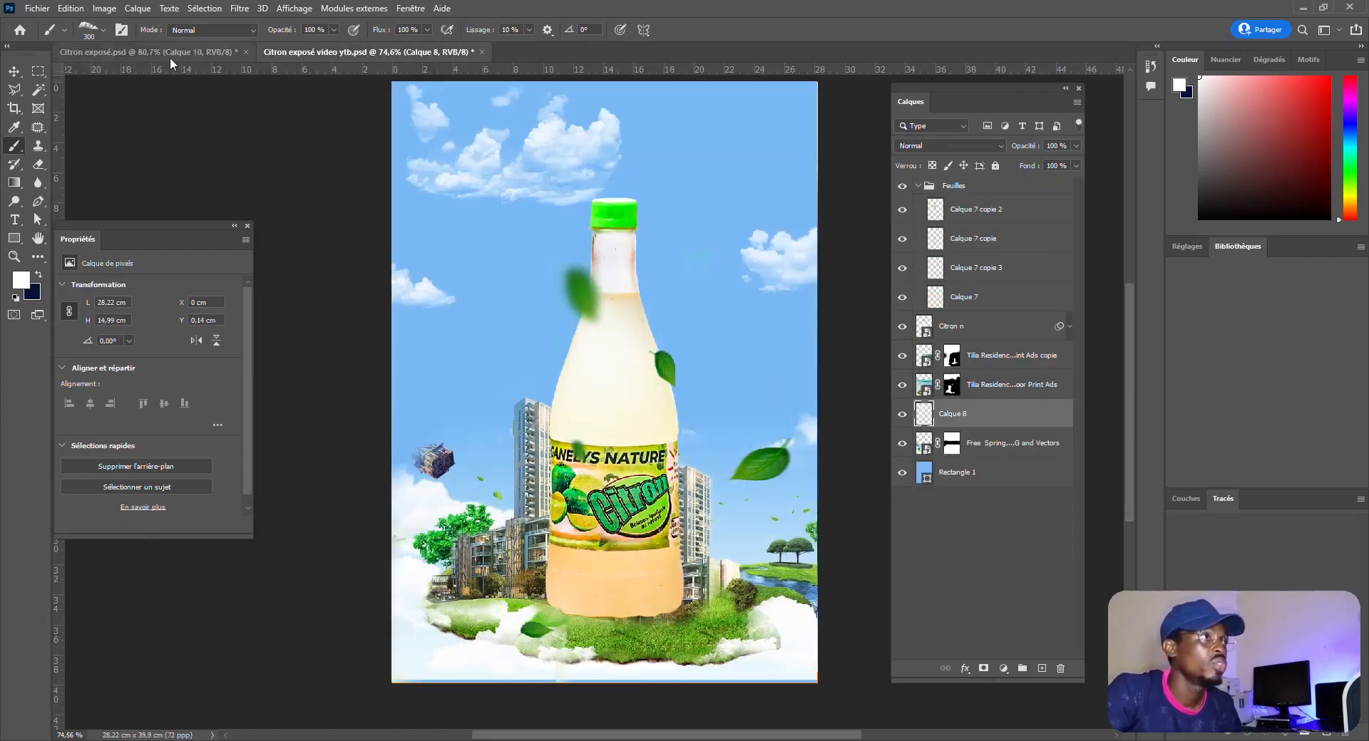
{"action": "left_click", "coordinate": [104, 31]}
{"action": "scroll", "coordinate": [110, 249], "scroll_direction": "down", "scroll_amount": 1}
{"action": "left_click", "coordinate": [109, 243]}
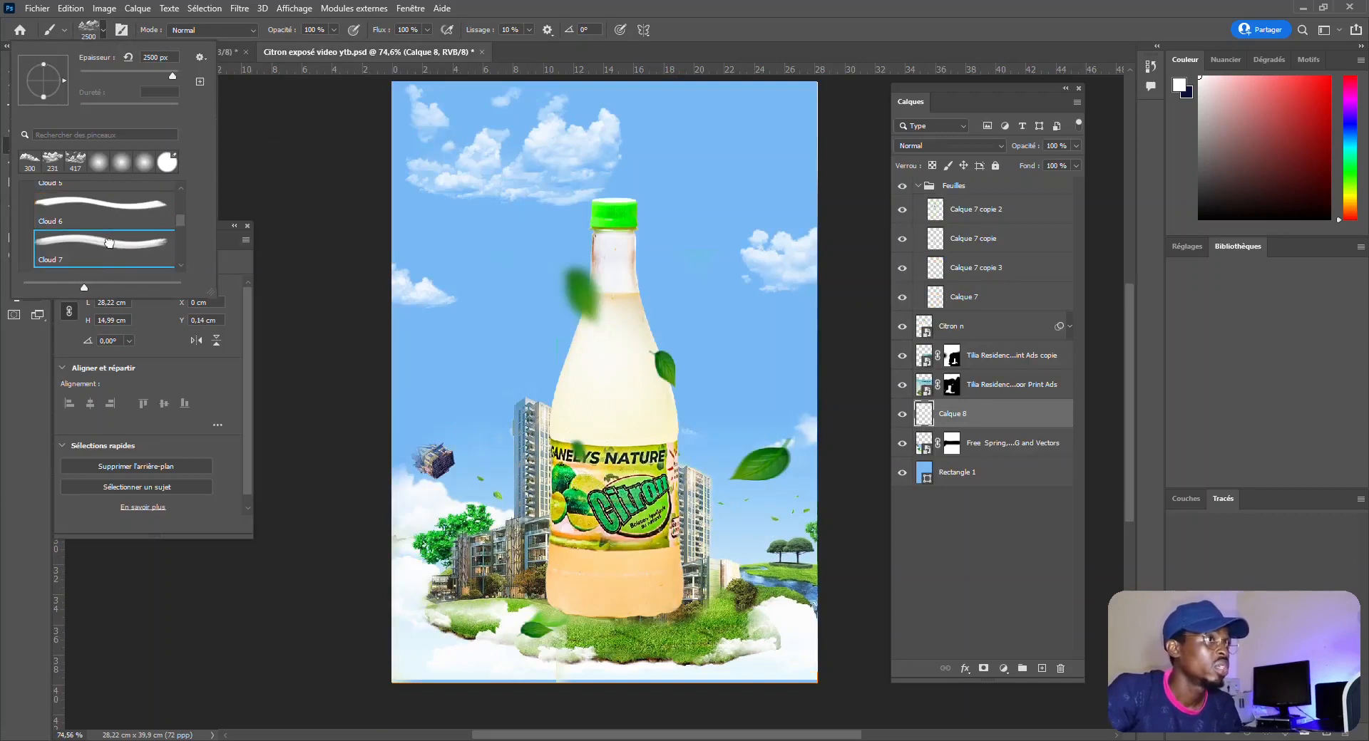
{"action": "left_click_drag", "start_coordinate": [632, 286], "coordinate": [433, 296]}
{"action": "left_click_drag", "start_coordinate": [554, 298], "coordinate": [235, 298]}
{"action": "left_click_drag", "start_coordinate": [579, 298], "coordinate": [516, 307]}
{"action": "left_click_drag", "start_coordinate": [656, 291], "coordinate": [627, 292]}
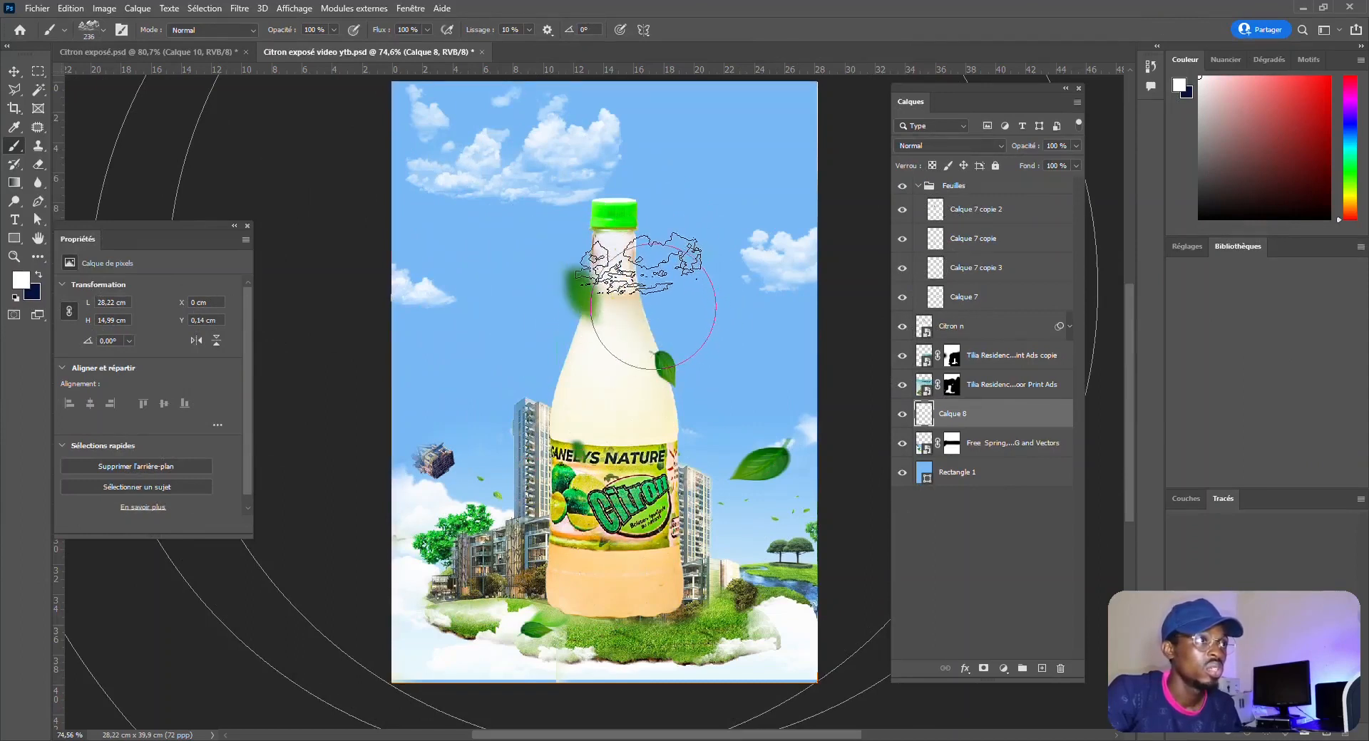
{"action": "left_click", "coordinate": [639, 263]}
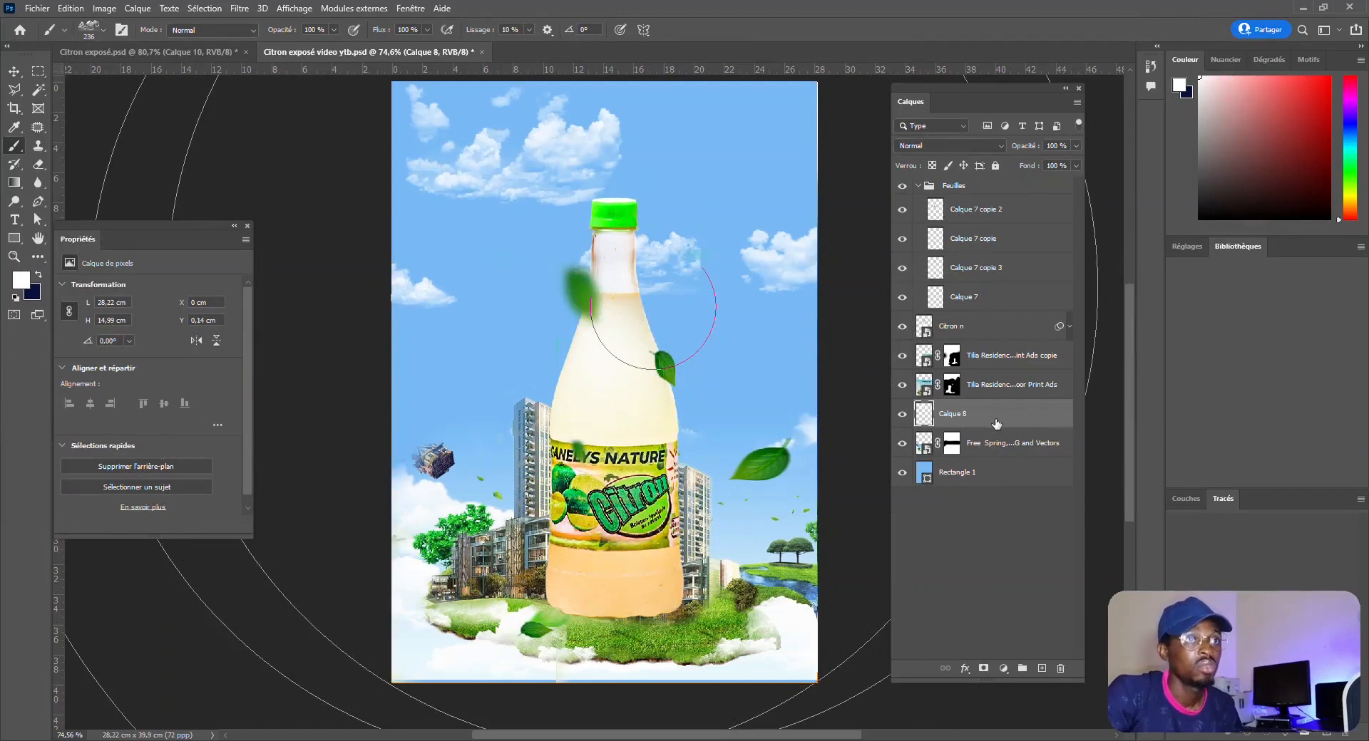
Step: Move the cloud layer Calque 8 directly above the Citron n bottle layer
{"action": "left_click_drag", "start_coordinate": [993, 417], "coordinate": [963, 315]}
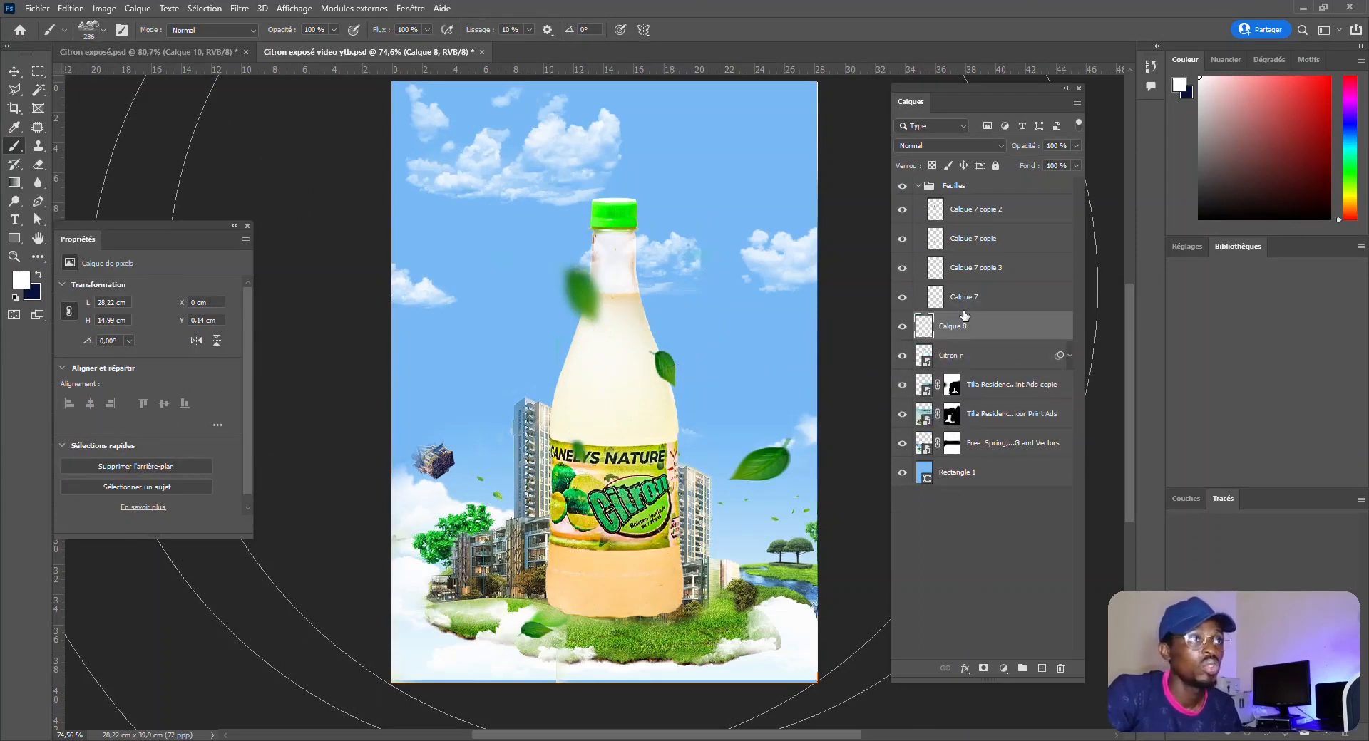
{"action": "left_click_drag", "start_coordinate": [998, 331], "coordinate": [971, 425]}
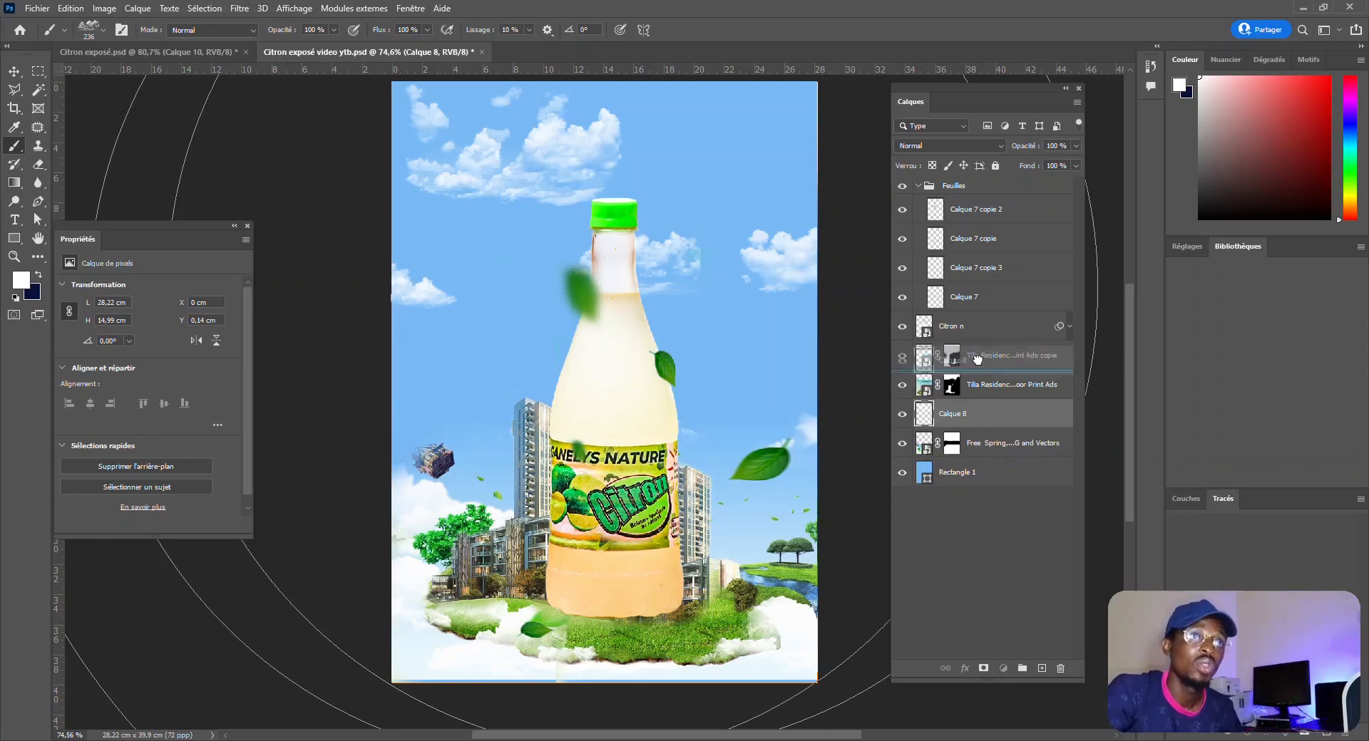
{"action": "left_click_drag", "start_coordinate": [970, 318], "coordinate": [971, 324]}
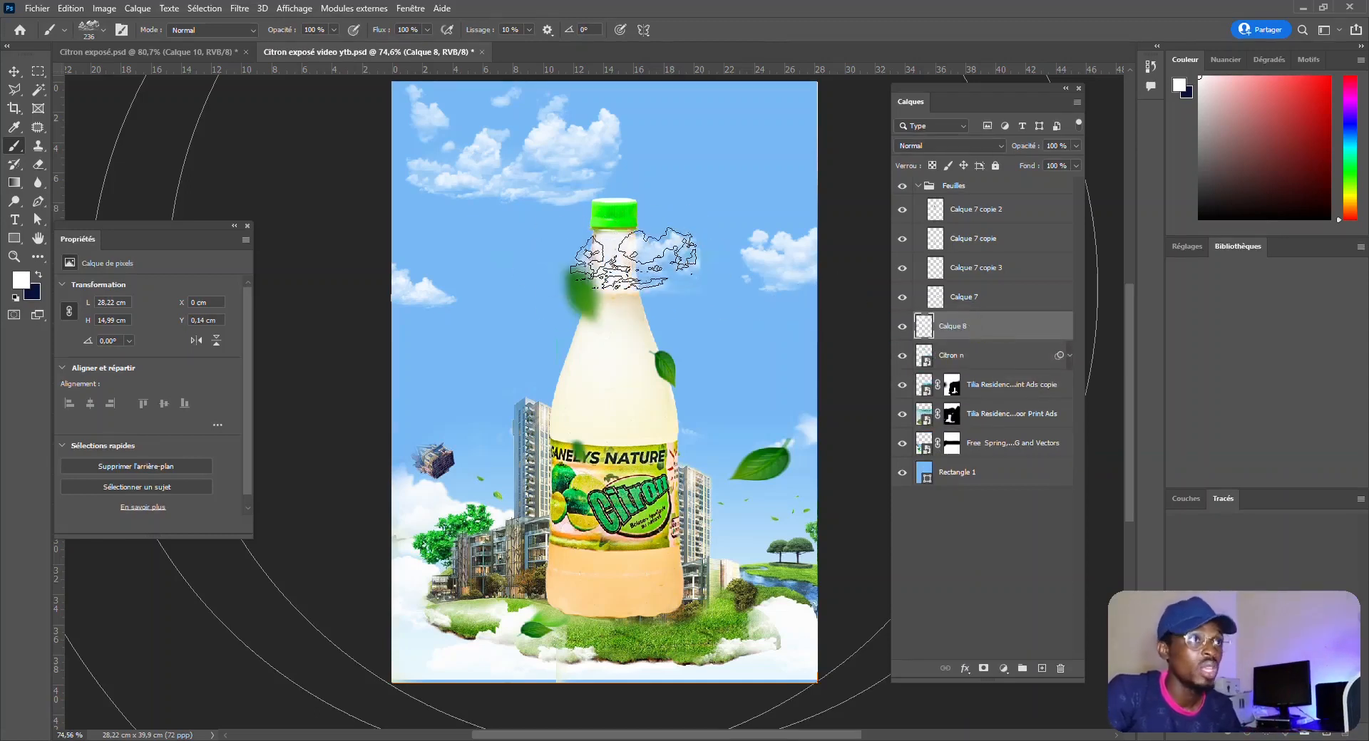
Step: Soften the hard cut edge of the cloud beside the bottle neck with a soft round Eraser
{"action": "scroll", "coordinate": [635, 250], "scroll_direction": "up", "scroll_amount": 2}
{"action": "scroll", "coordinate": [615, 236], "scroll_direction": "up", "scroll_amount": 4}
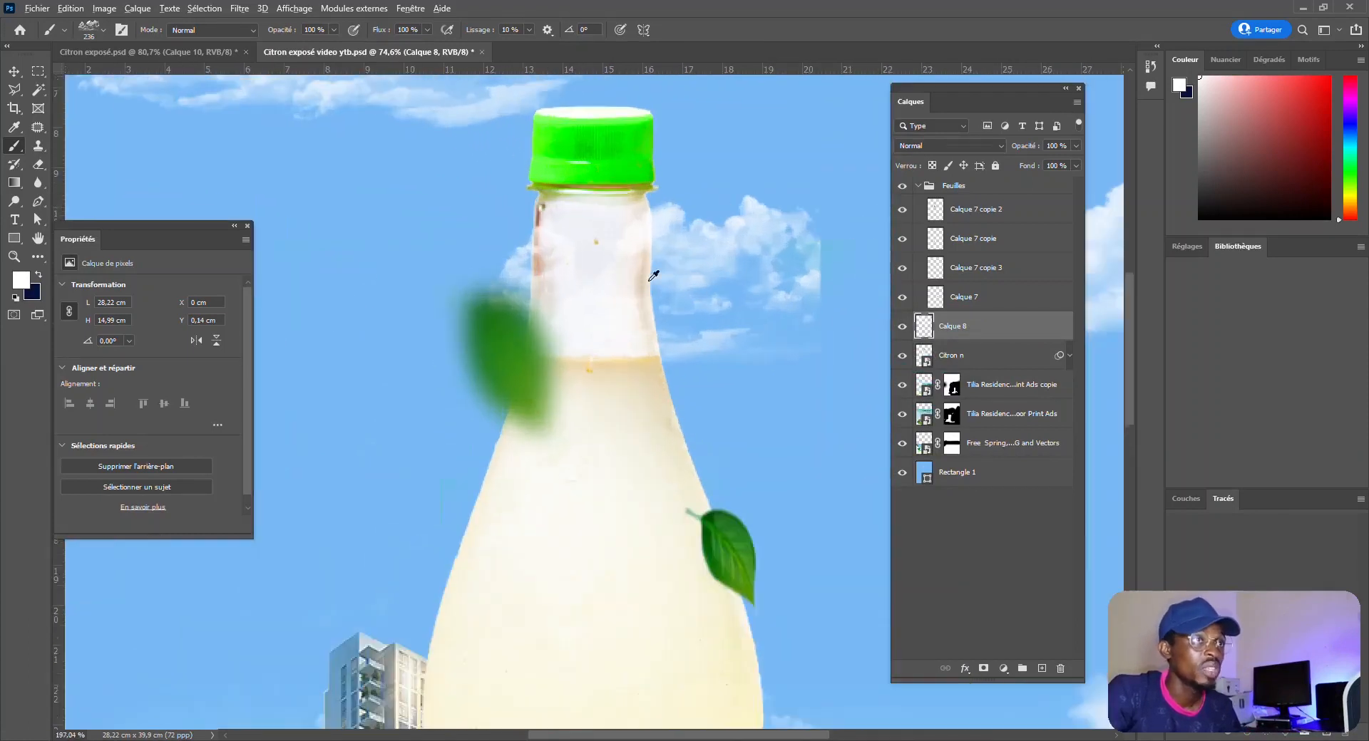
{"action": "scroll", "coordinate": [697, 357], "scroll_direction": "down", "scroll_amount": 2}
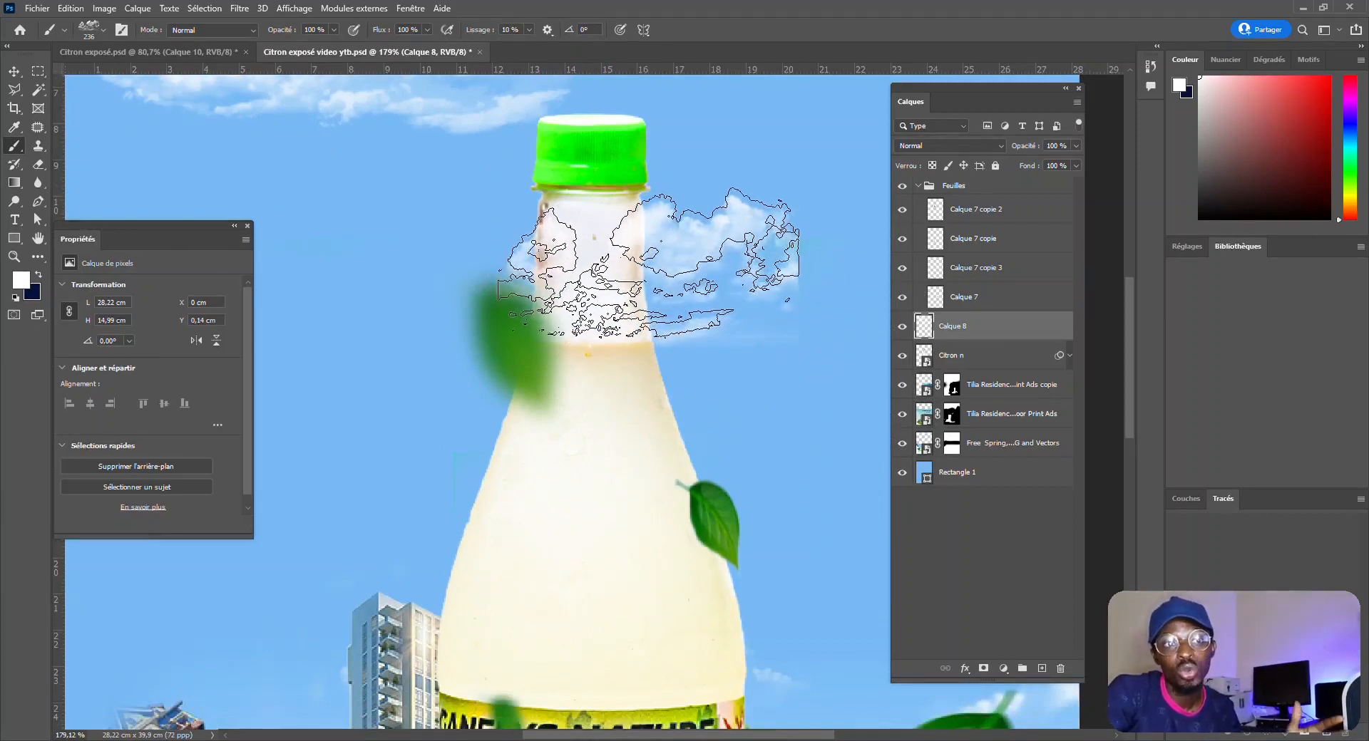
{"action": "left_click", "coordinate": [90, 30]}
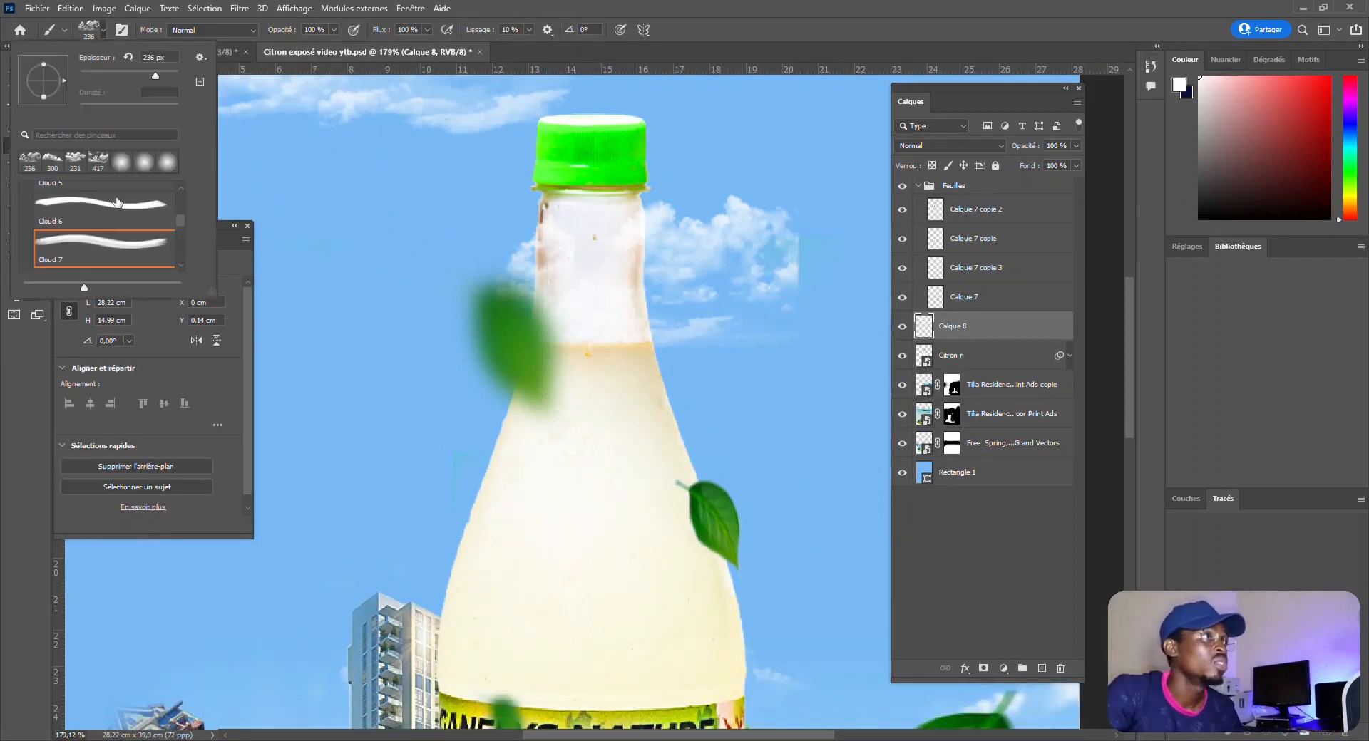
{"action": "left_click_drag", "start_coordinate": [180, 221], "coordinate": [174, 198]}
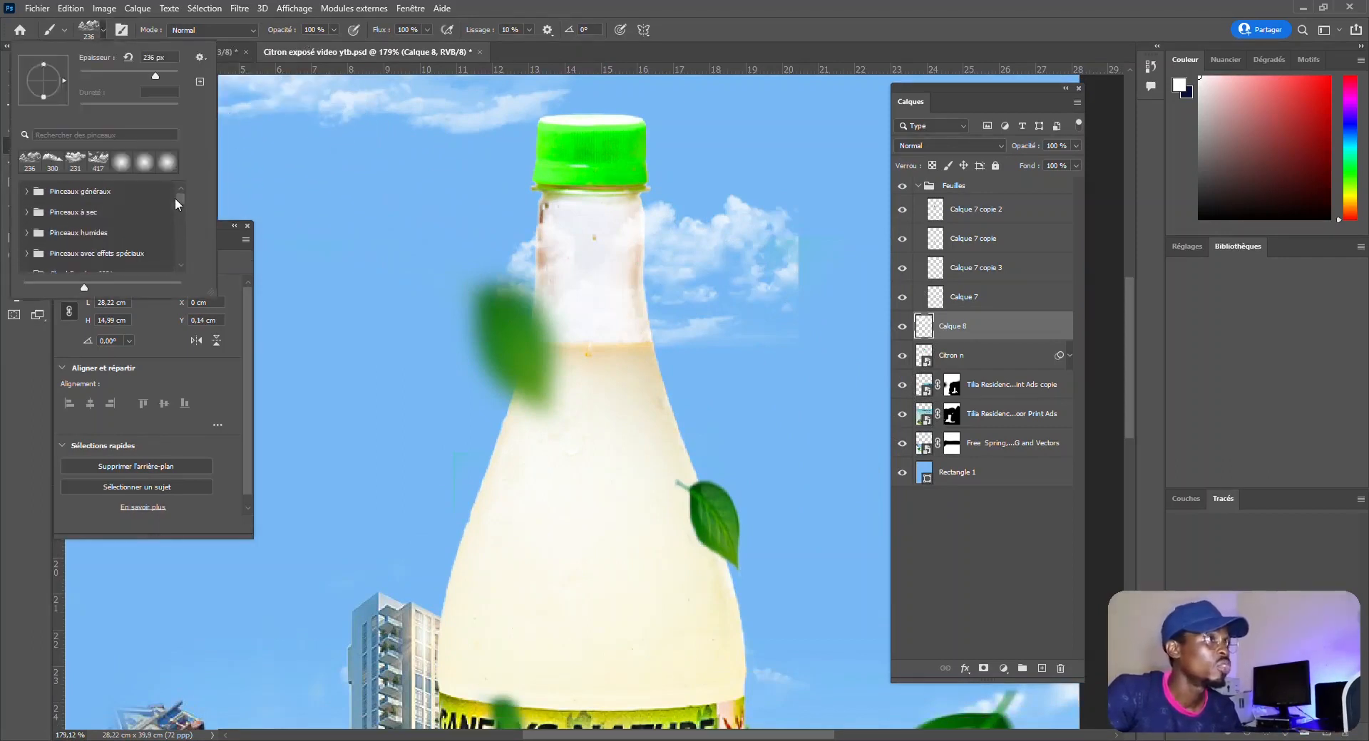
{"action": "left_click", "coordinate": [27, 191]}
{"action": "left_click", "coordinate": [107, 217]}
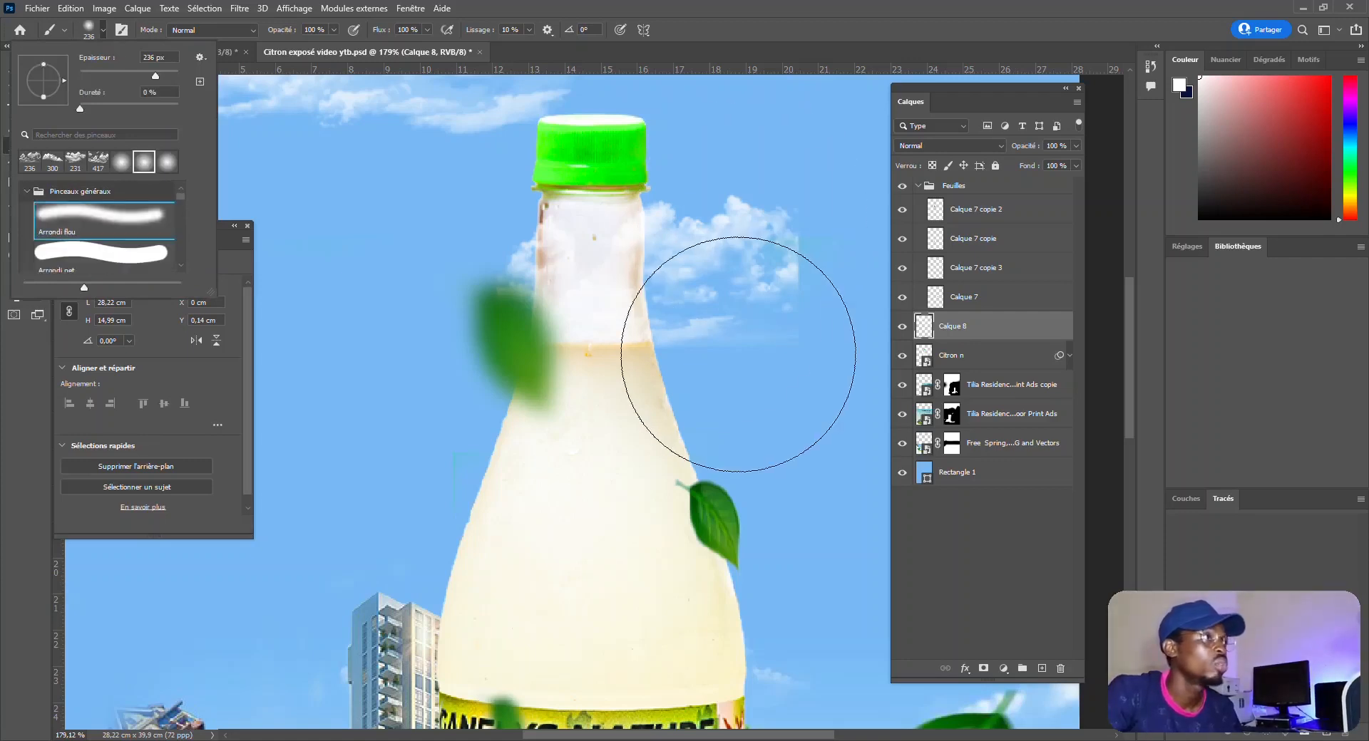
{"action": "left_click", "coordinate": [727, 346]}
{"action": "mouse_move", "coordinate": [719, 320]}
{"action": "left_mouse_down"}
{"action": "mouse_move", "coordinate": [580, 318]}
{"action": "mouse_move", "coordinate": [605, 322]}
{"action": "left_mouse_up"}
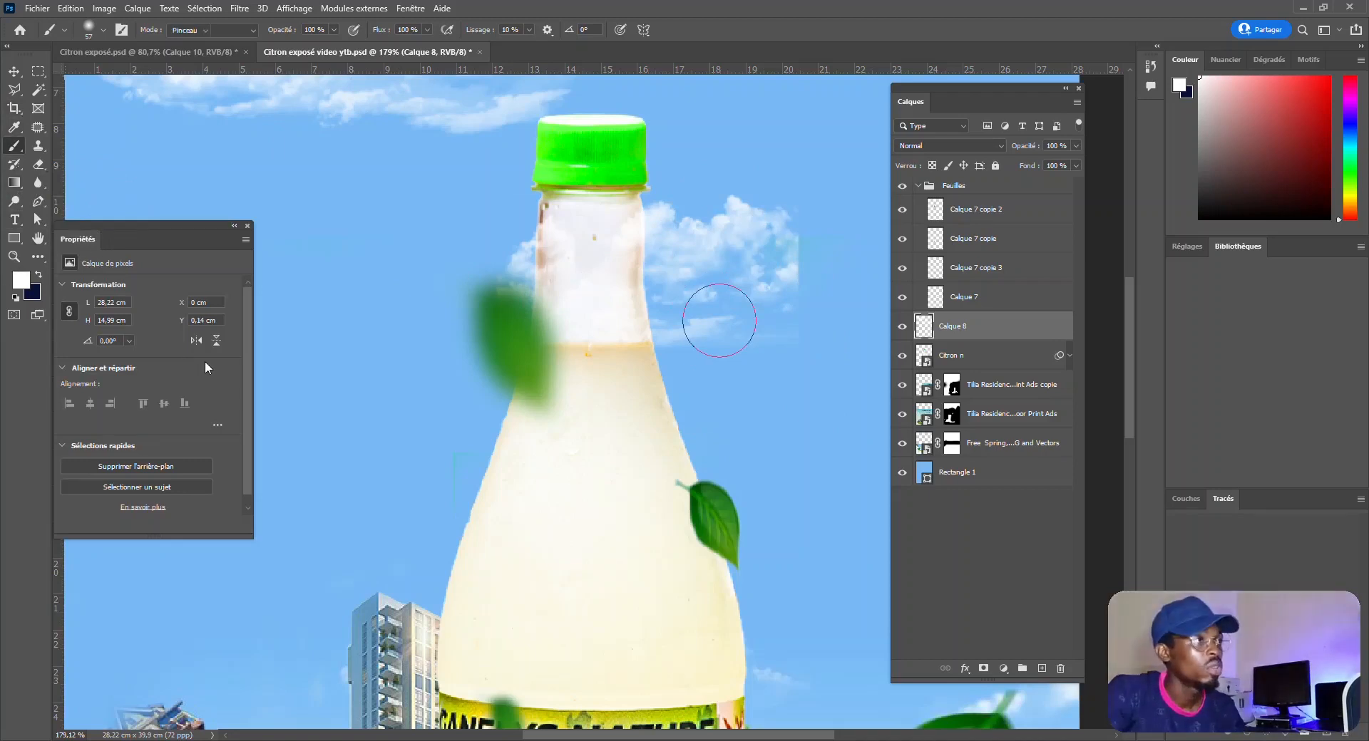
{"action": "key", "text": "e"}
{"action": "mouse_move", "coordinate": [672, 305]}
{"action": "left_mouse_down"}
{"action": "mouse_move", "coordinate": [418, 382]}
{"action": "mouse_move", "coordinate": [351, 381]}
{"action": "mouse_move", "coordinate": [676, 361]}
{"action": "mouse_move", "coordinate": [621, 362]}
{"action": "left_mouse_up"}
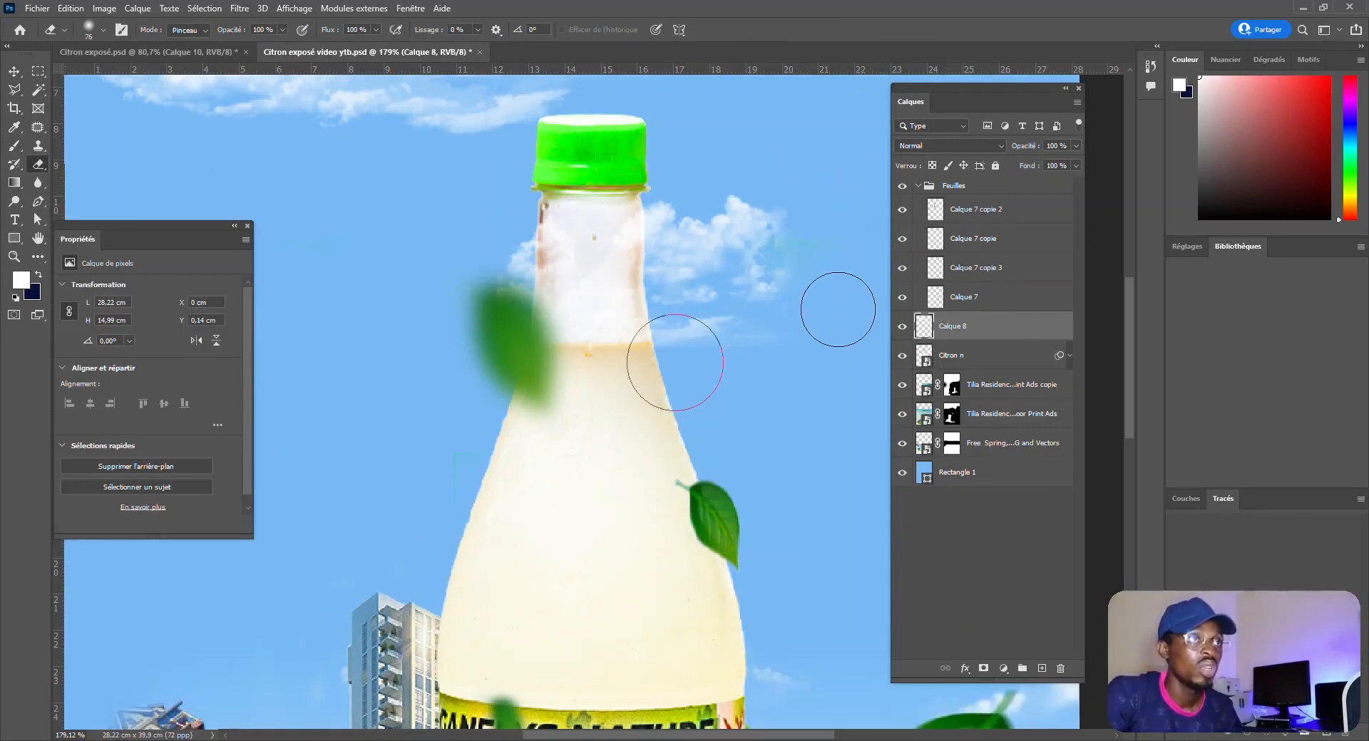
Step: Examine in Citron exposé.psd which layers hold the cut limes by toggling Calque 4 copie, Calque 6 and Calque 4 copie 2
{"action": "scroll", "coordinate": [777, 340], "scroll_direction": "down", "scroll_amount": 5}
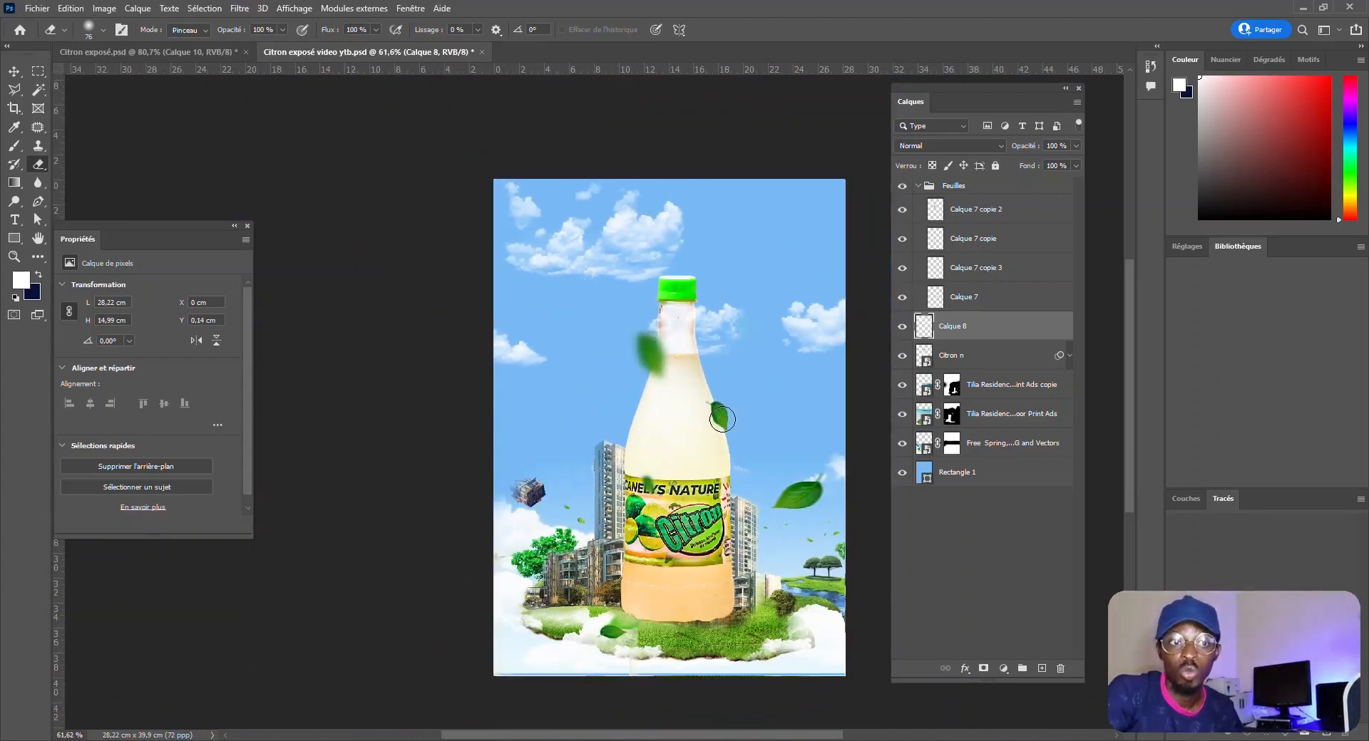
{"action": "scroll", "coordinate": [635, 417], "scroll_direction": "down", "scroll_amount": 2}
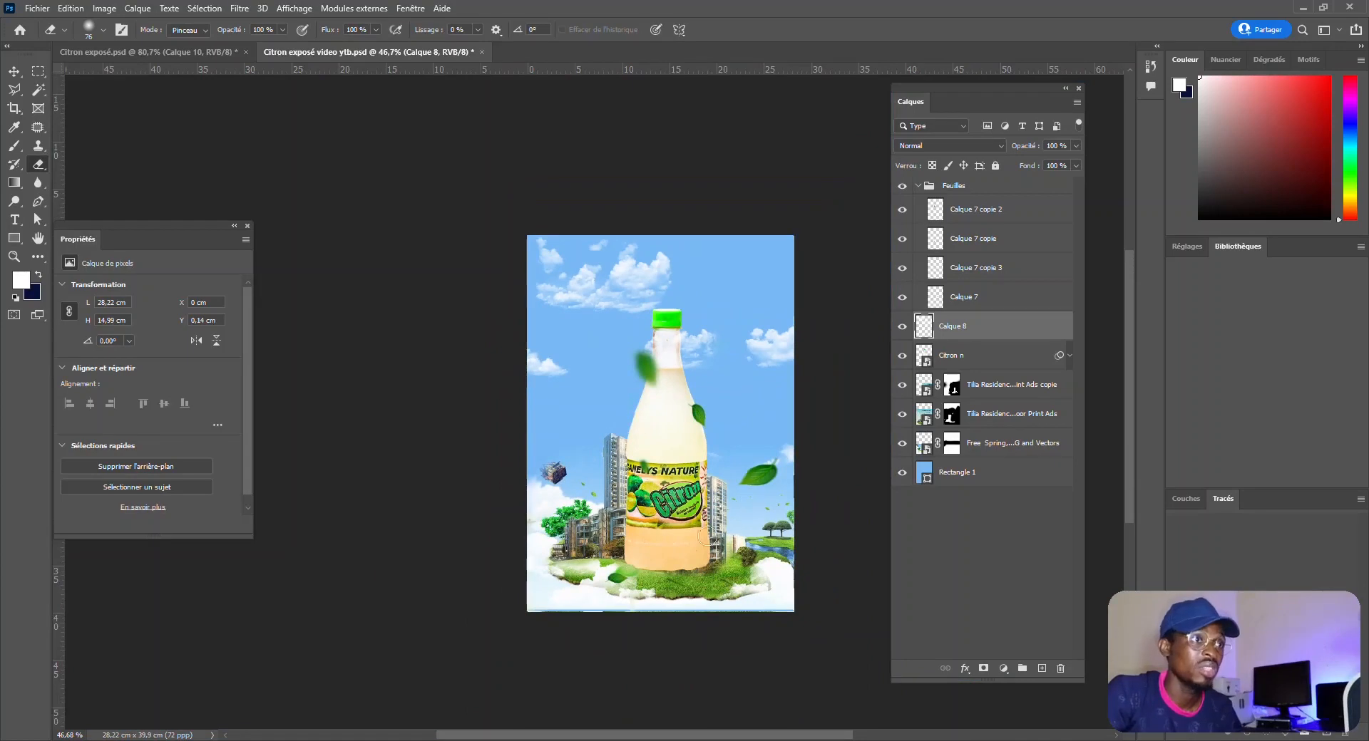
{"action": "left_click", "coordinate": [14, 72]}
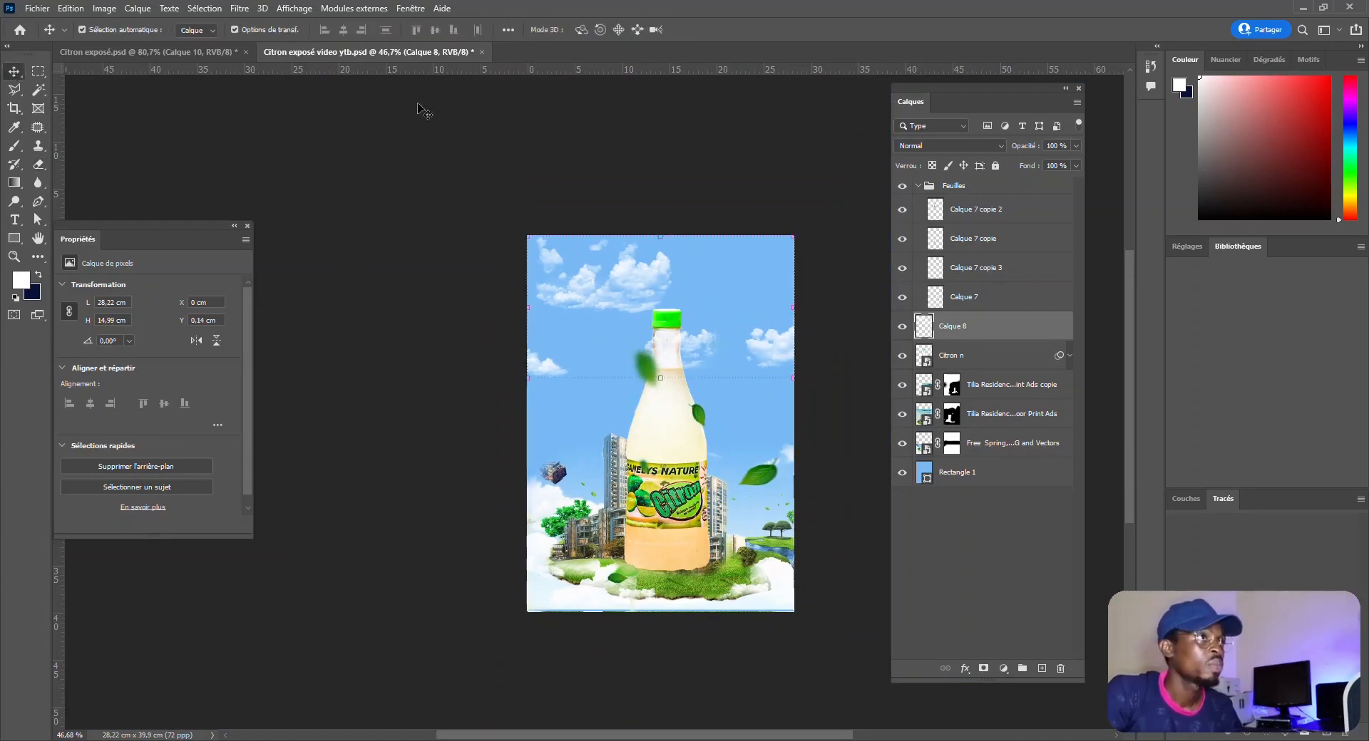
{"action": "left_click", "coordinate": [198, 57]}
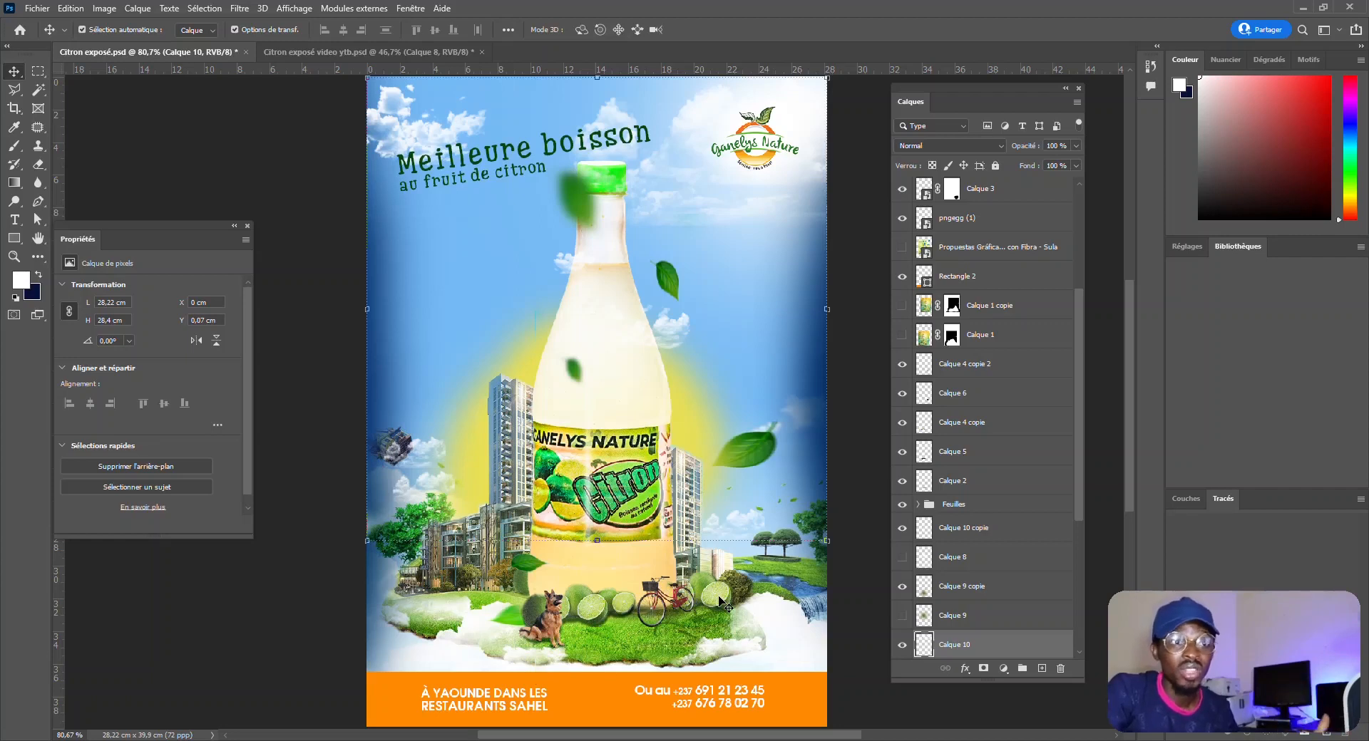
{"action": "scroll", "coordinate": [931, 604], "scroll_direction": "down", "scroll_amount": 2}
{"action": "scroll", "coordinate": [931, 604], "scroll_direction": "down", "scroll_amount": 3}
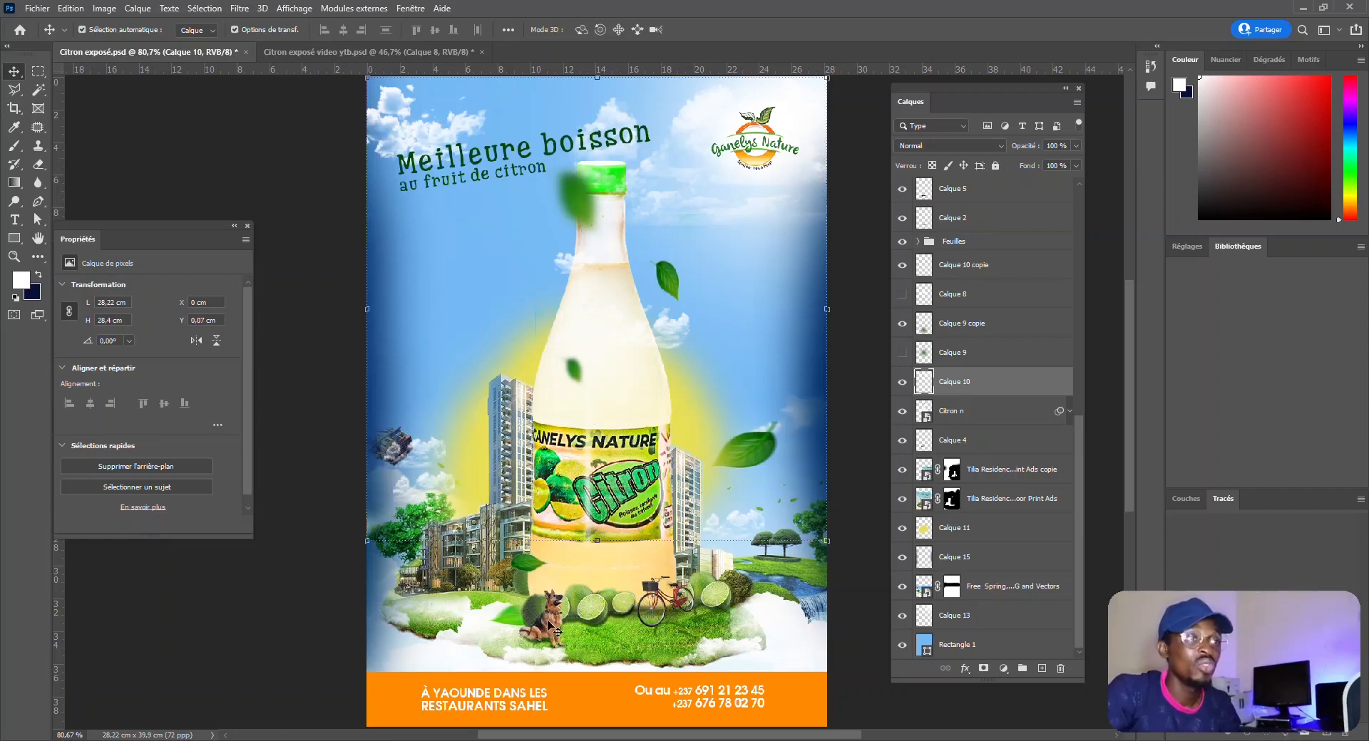
{"action": "left_click", "coordinate": [594, 613]}
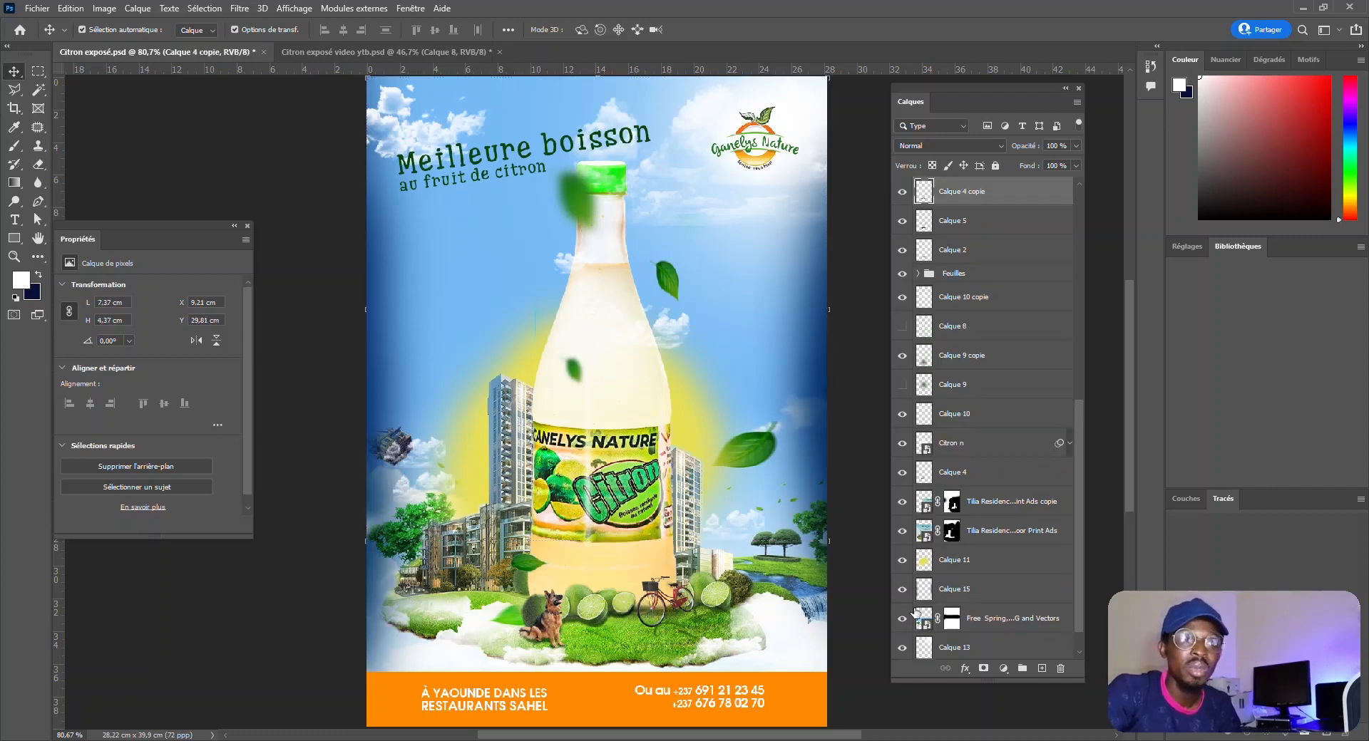
{"action": "scroll", "coordinate": [917, 283], "scroll_direction": "up", "scroll_amount": 1}
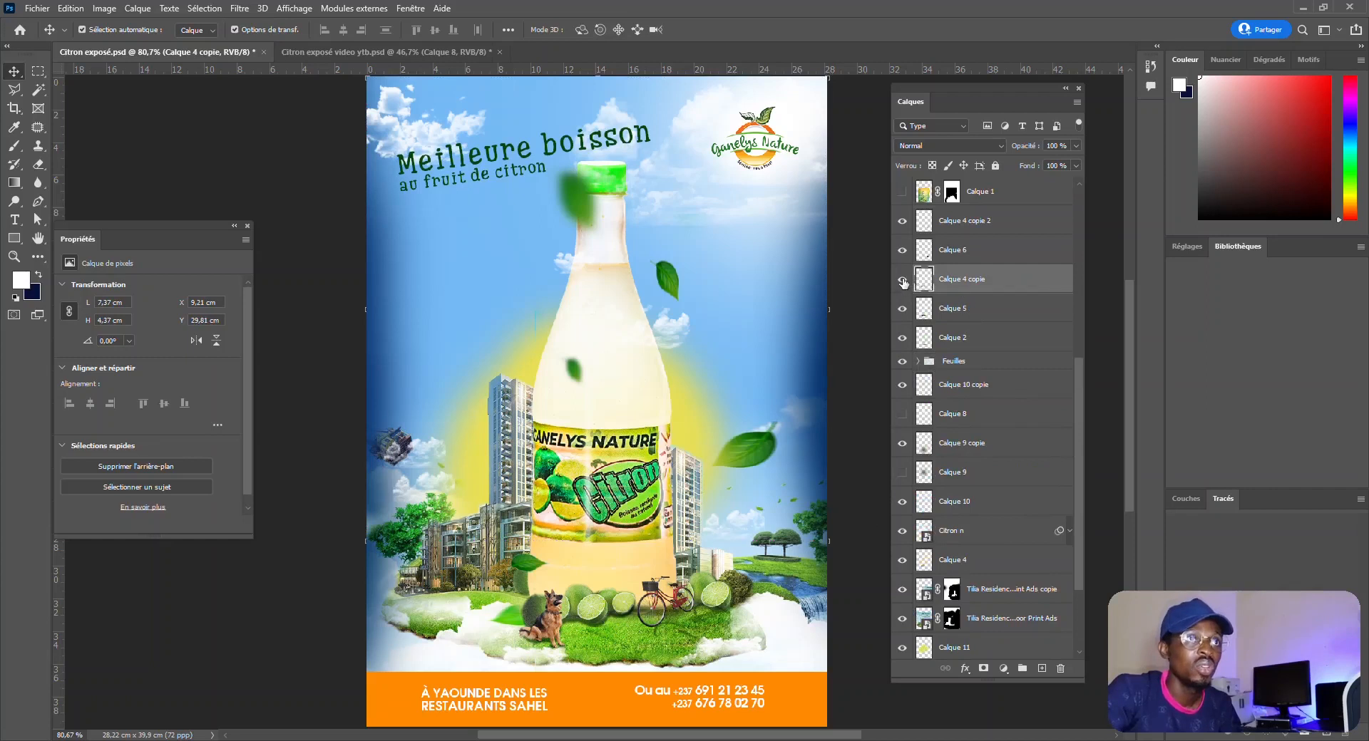
{"action": "left_click", "coordinate": [903, 280]}
{"action": "left_click", "coordinate": [903, 280]}
{"action": "left_click", "coordinate": [903, 251]}
{"action": "left_click", "coordinate": [902, 251]}
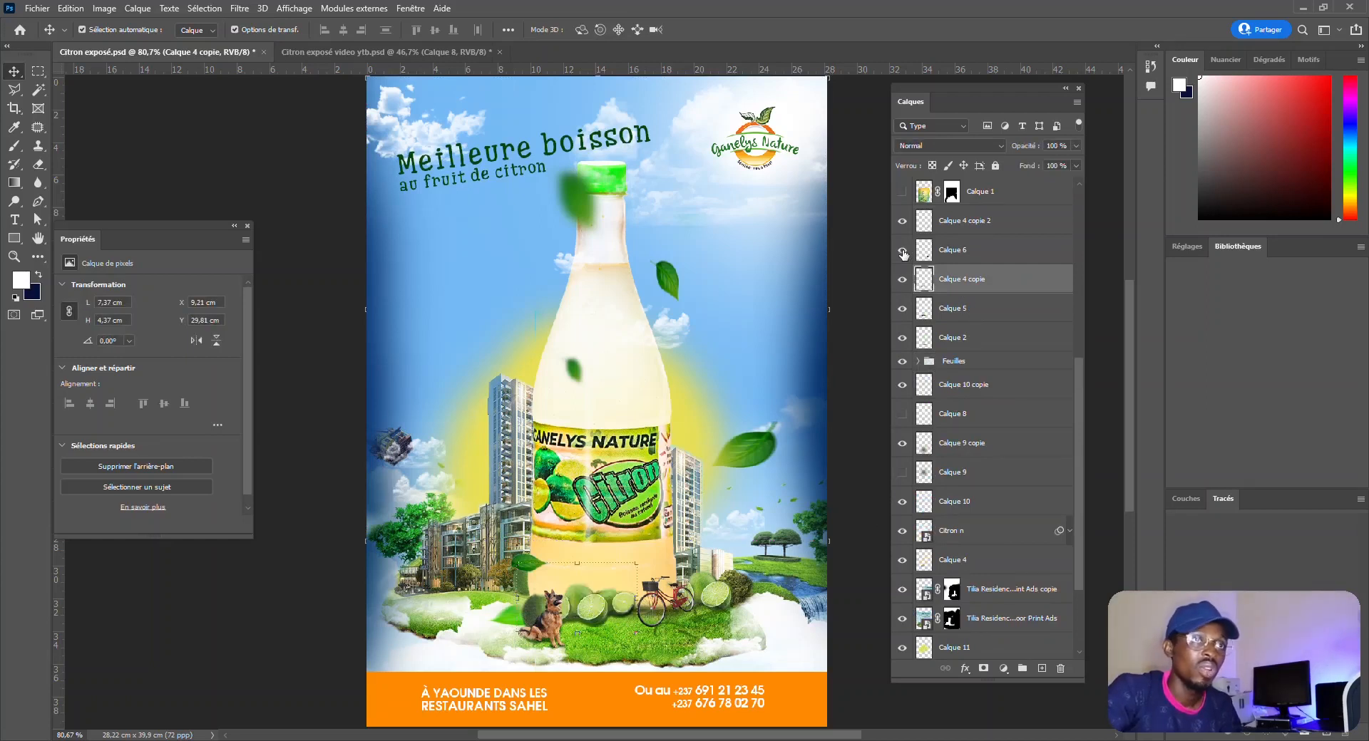
{"action": "left_click", "coordinate": [902, 222]}
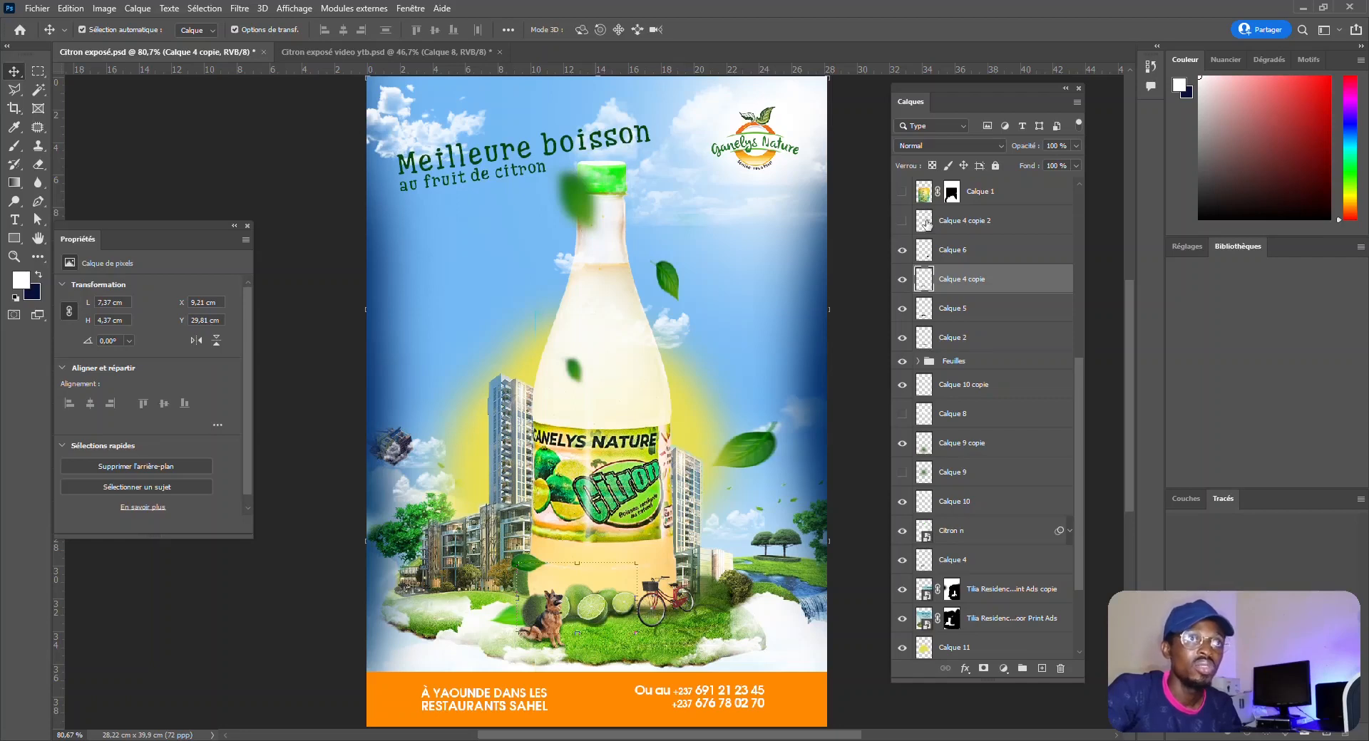
{"action": "left_click", "coordinate": [903, 222]}
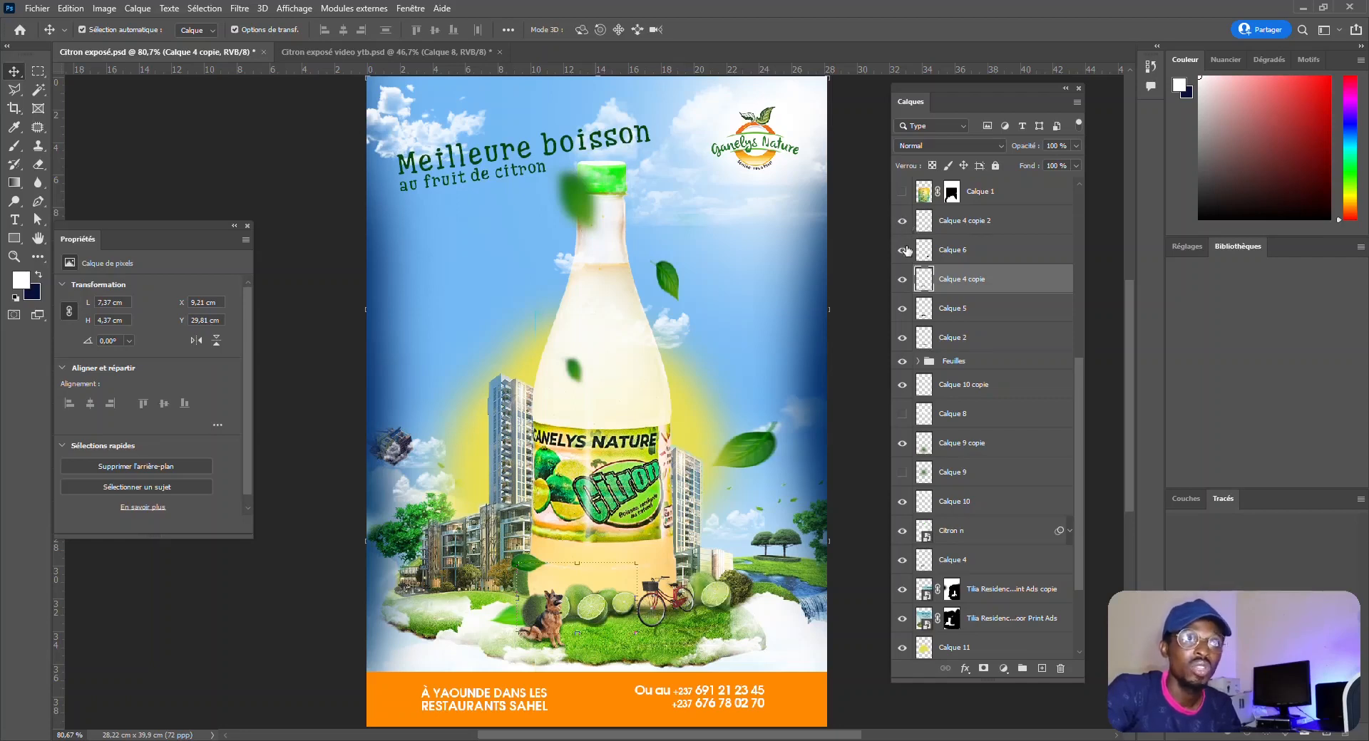
Step: Copy the lime layers Calque 4 copie 2, Calque 6, Calque 4 copie and Calque 5 into Citron exposé video ytb.psd, over the bottle
{"action": "left_click", "coordinate": [979, 227]}
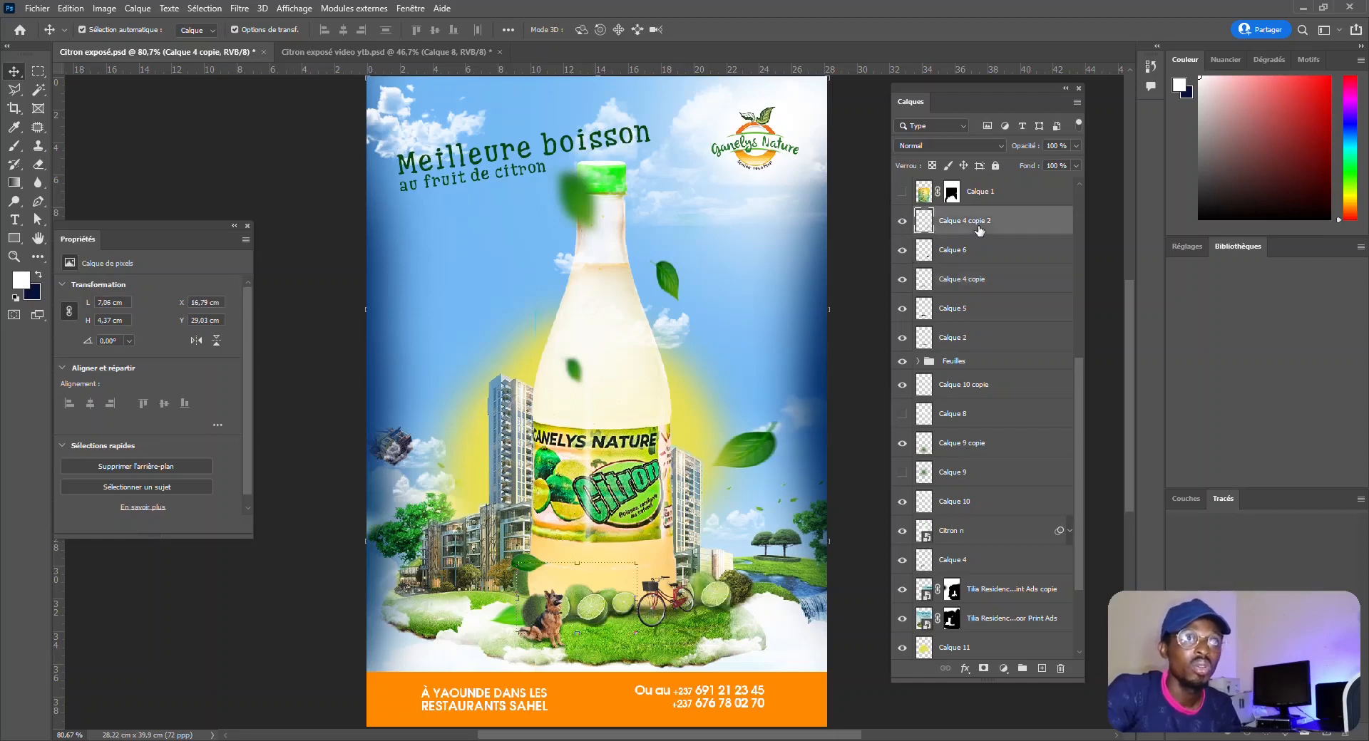
{"action": "left_click", "coordinate": [983, 252], "text": "ctrl"}
{"action": "left_click", "coordinate": [972, 281], "text": "ctrl"}
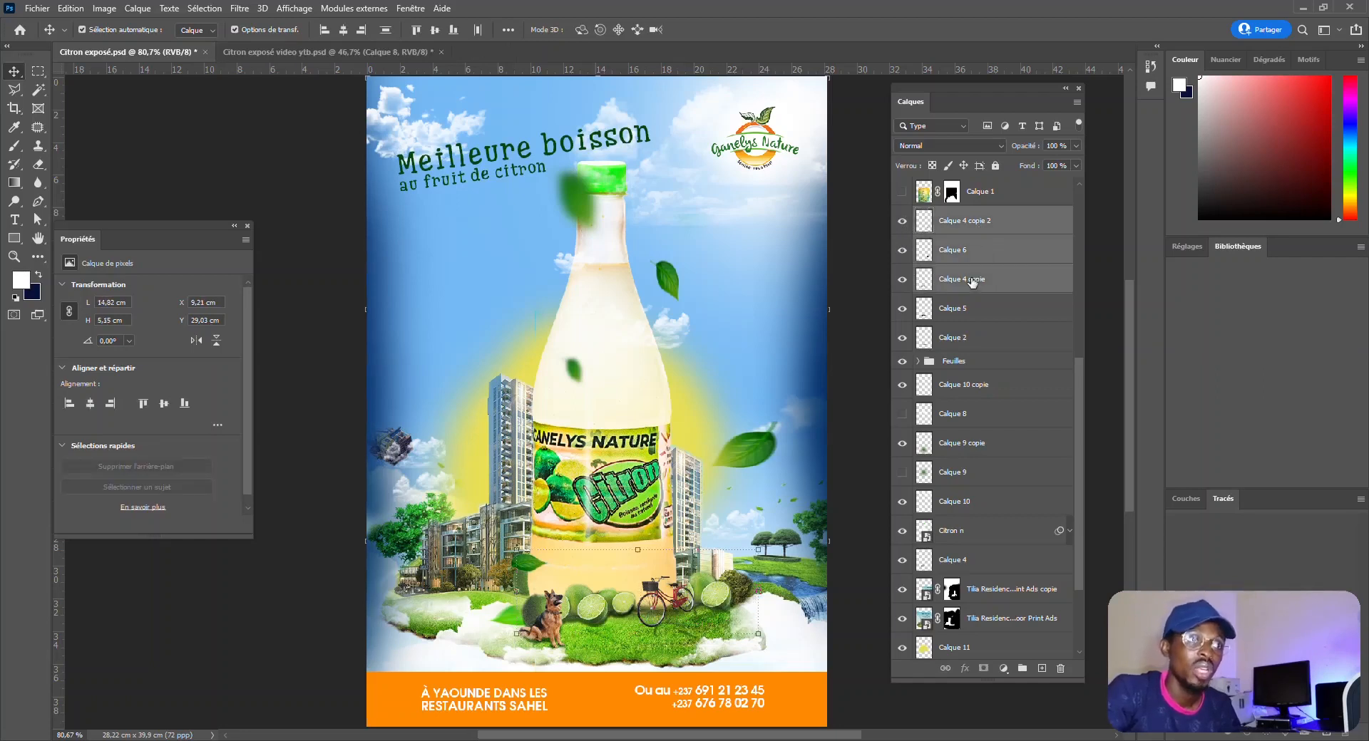
{"action": "left_click", "coordinate": [965, 310], "text": "ctrl"}
{"action": "left_click", "coordinate": [903, 340]}
{"action": "left_click", "coordinate": [903, 339]}
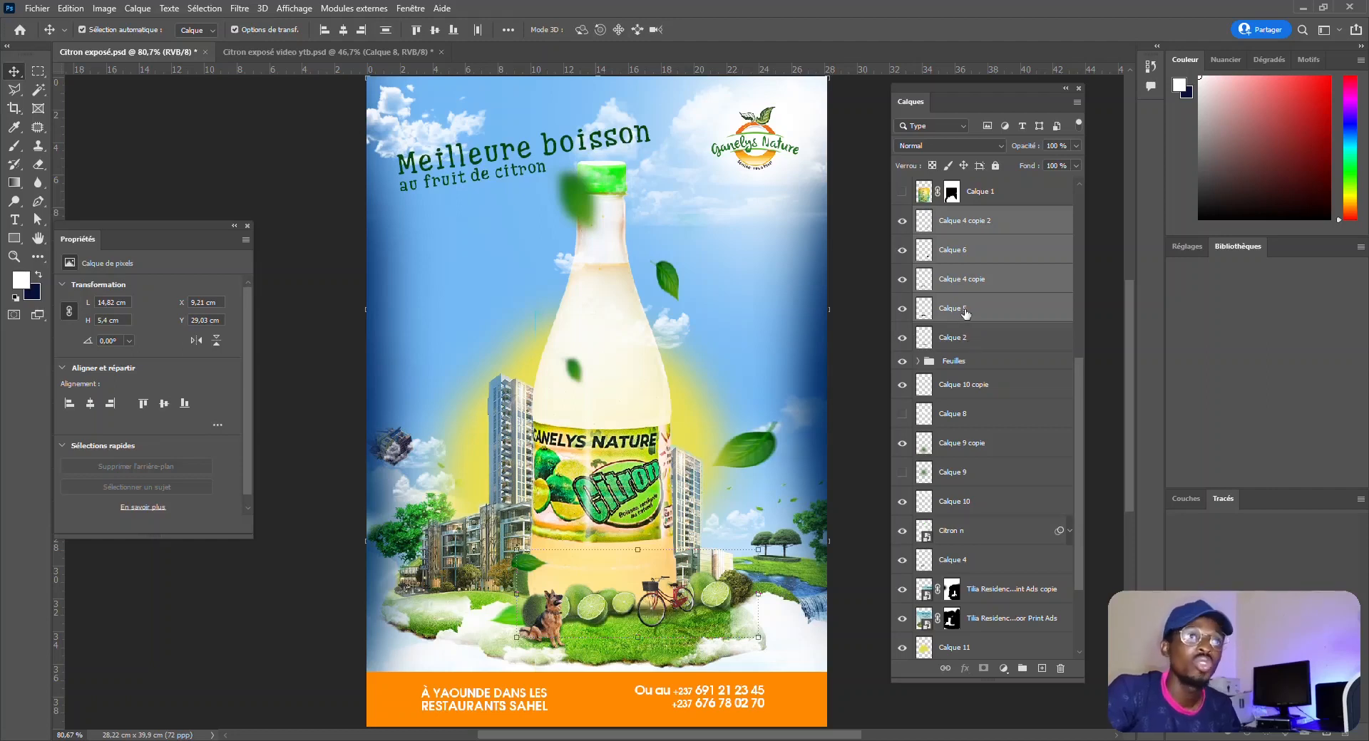
{"action": "left_click_drag", "start_coordinate": [979, 311], "coordinate": [650, 458]}
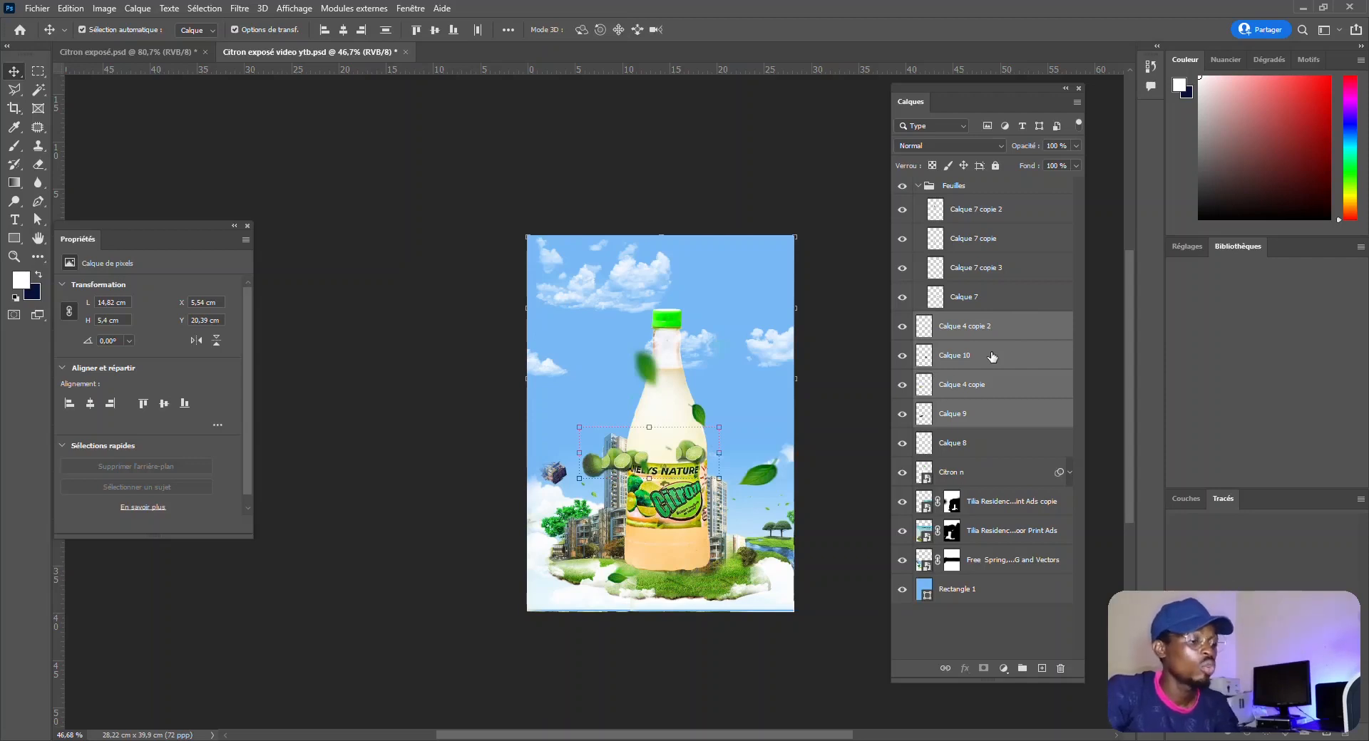
Step: Group the four copied lime layers and name the group "citron coupé"
{"action": "key", "text": "ctrl+g"}
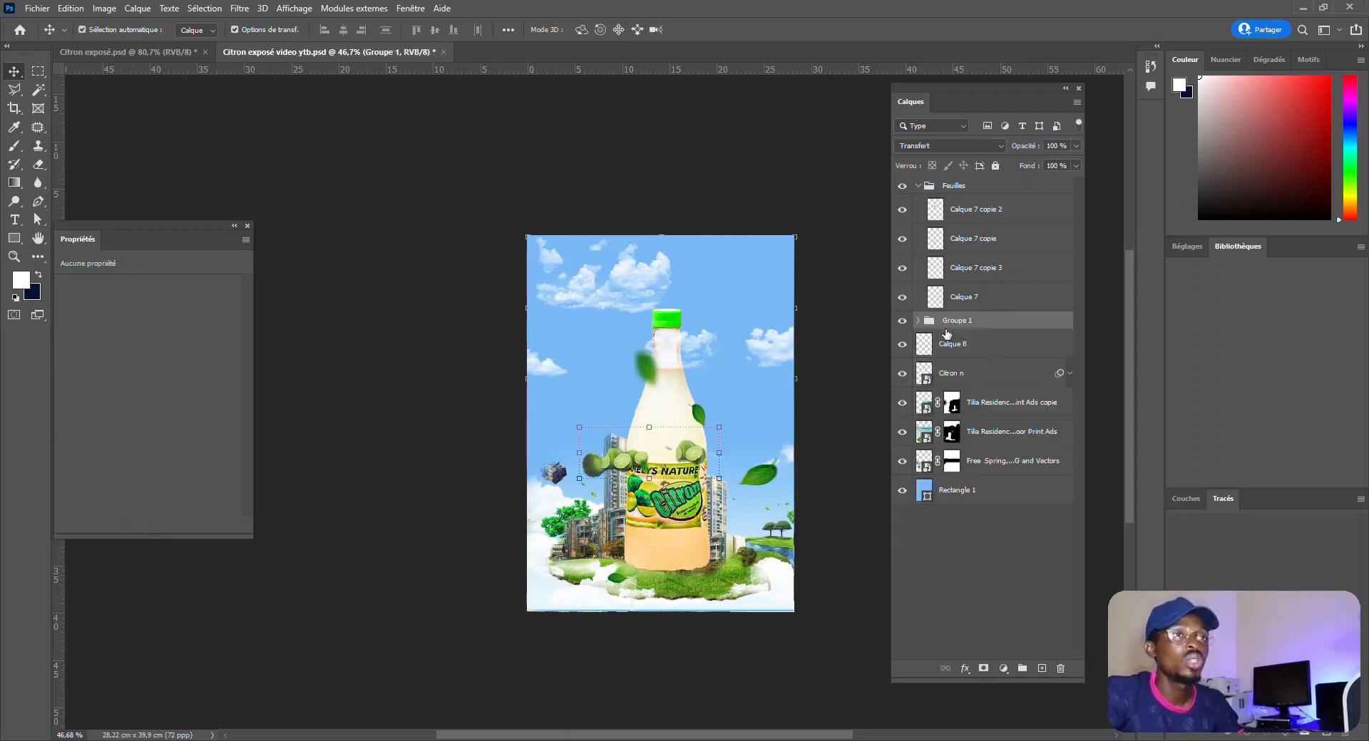
{"action": "double_click", "coordinate": [957, 322]}
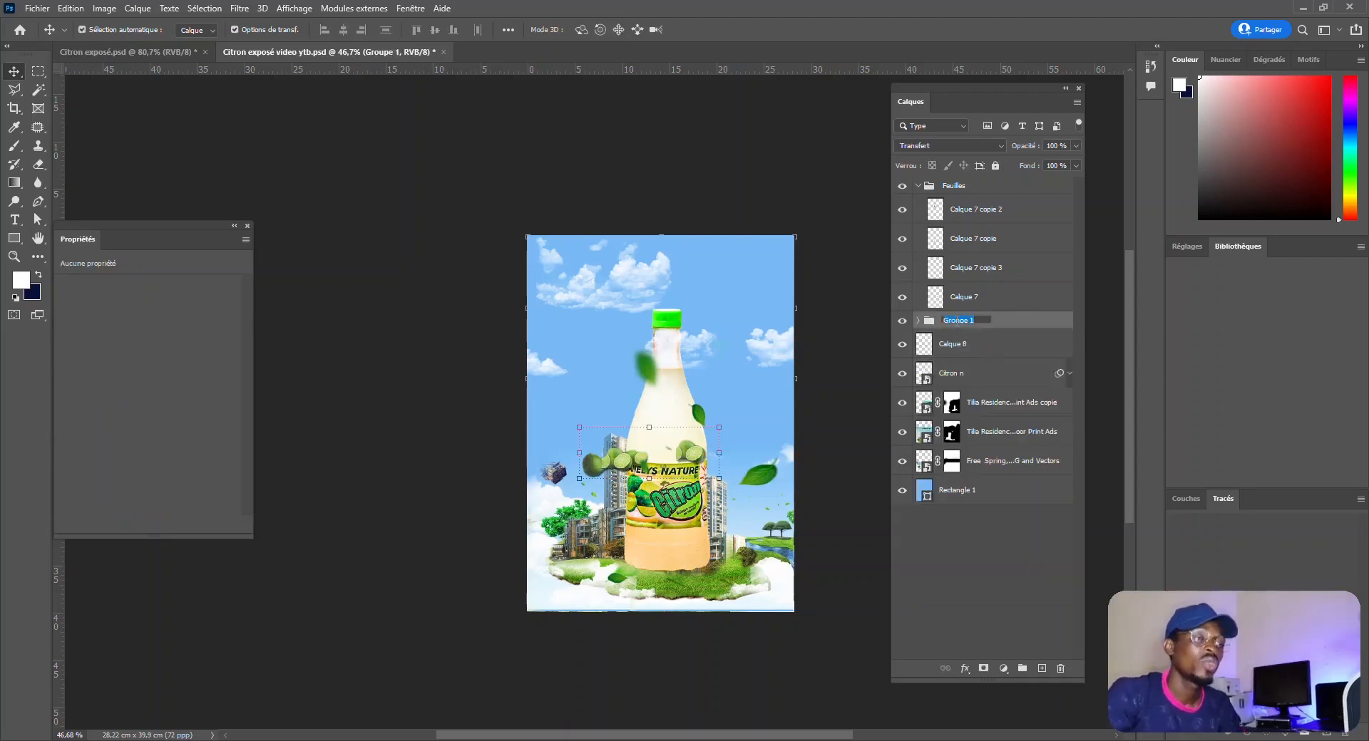
{"action": "type", "text": "citron coul"}
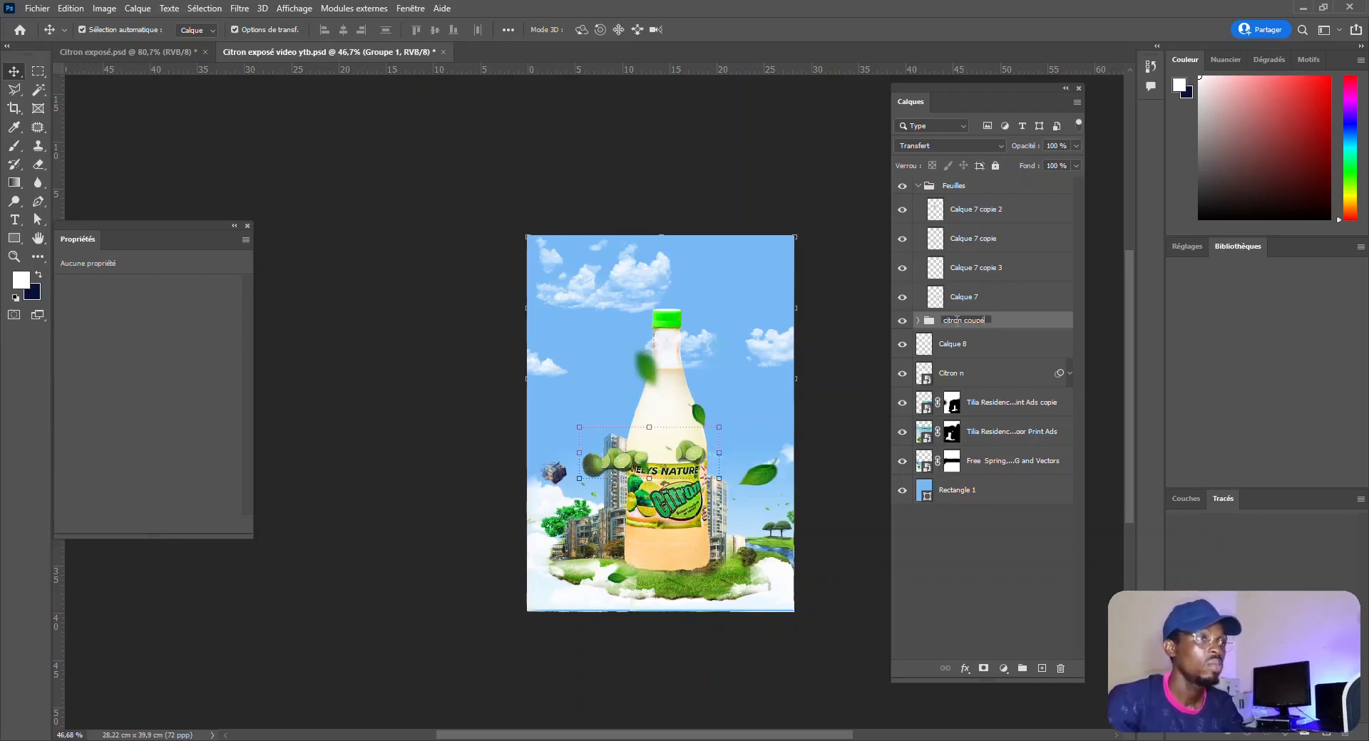
{"action": "key", "text": "Return"}
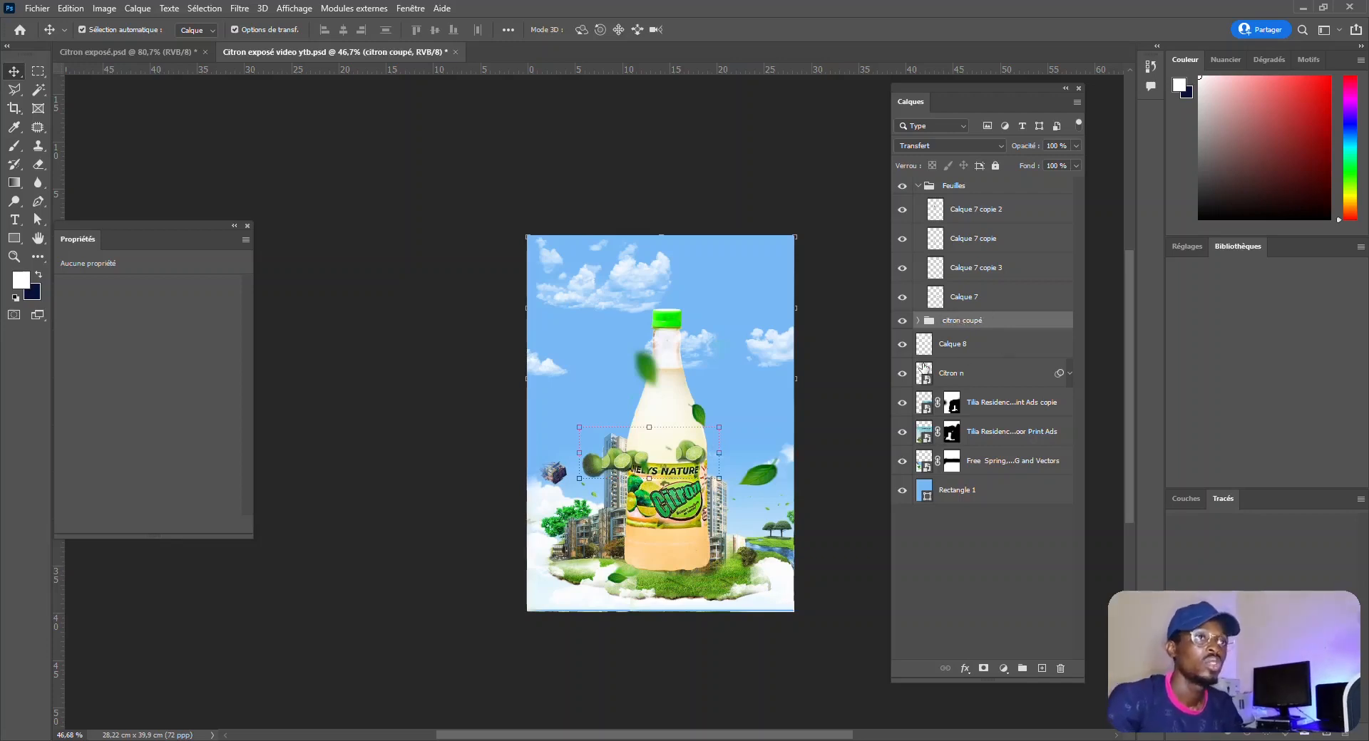
Step: Scale the citron coupé group to about 67% and place it on the grass at the foot of the bottle
{"action": "scroll", "coordinate": [568, 512], "scroll_direction": "up", "scroll_amount": 3}
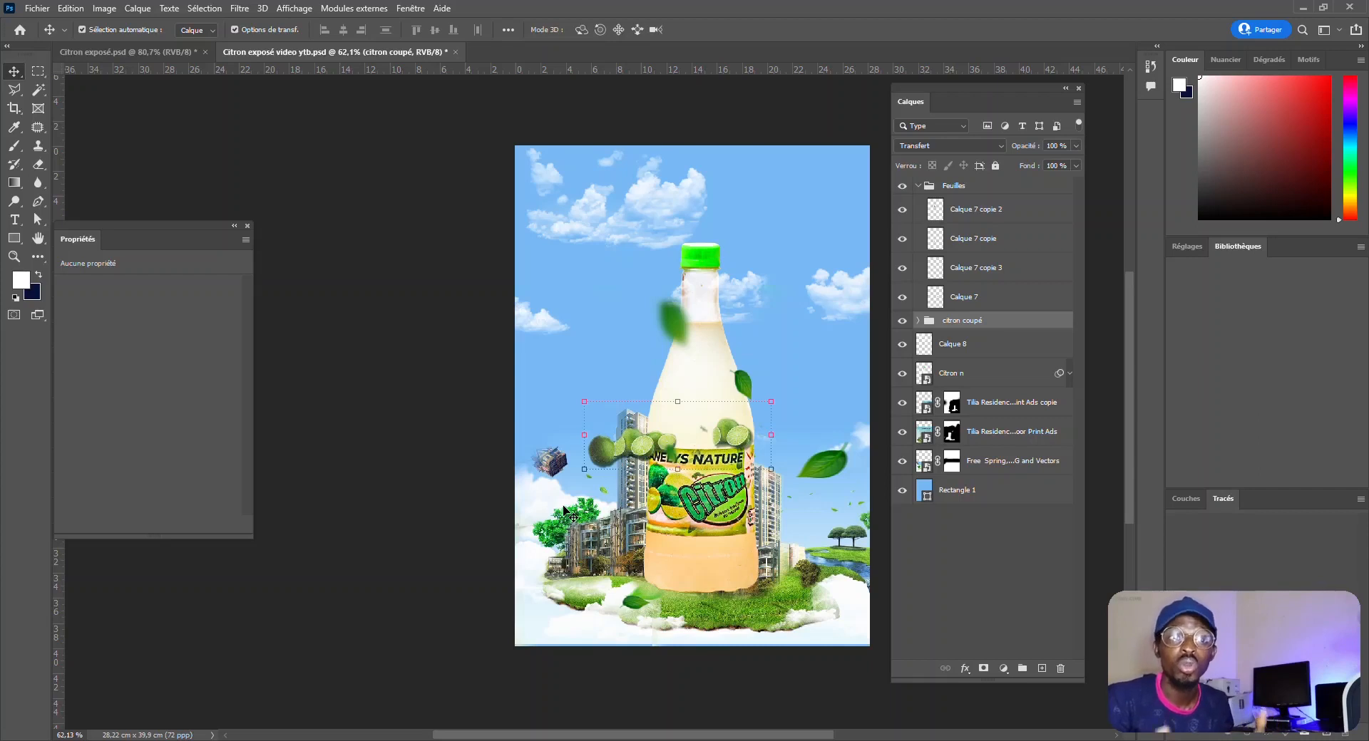
{"action": "left_click", "coordinate": [150, 52]}
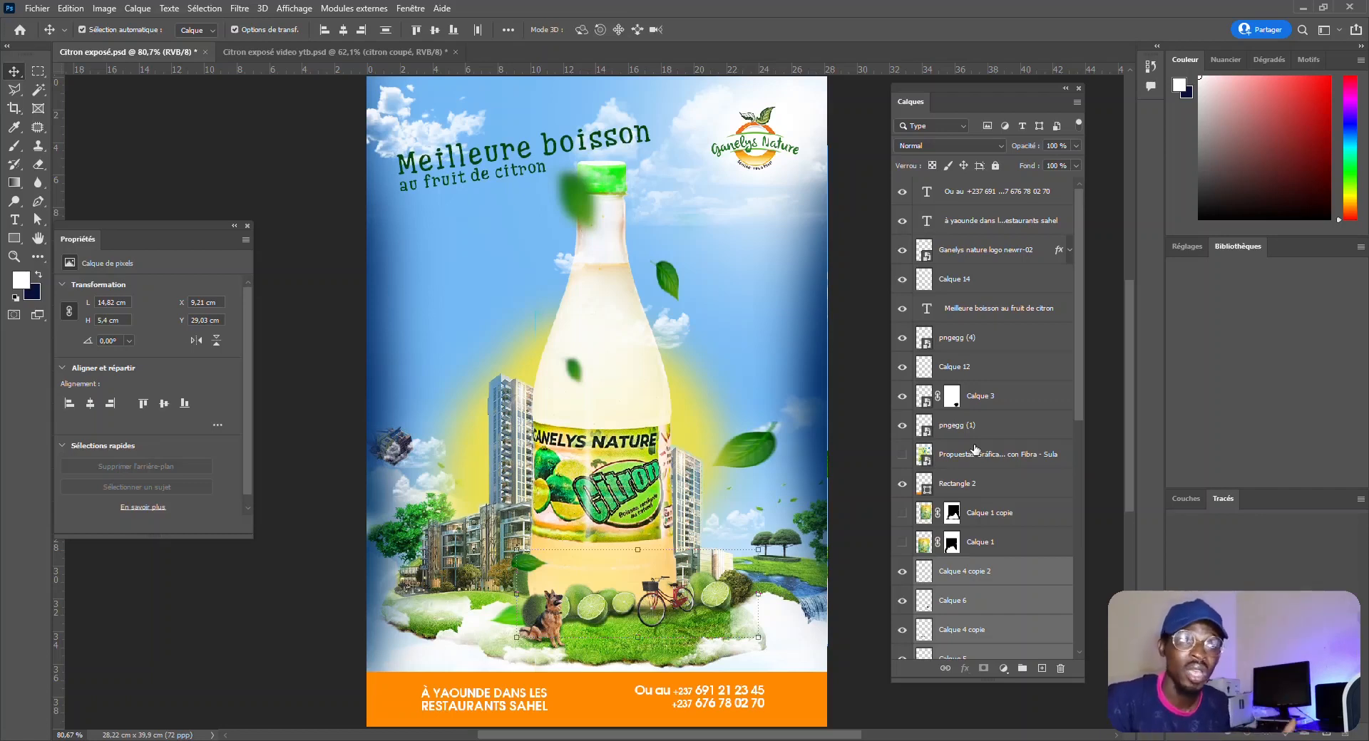
{"action": "left_click", "coordinate": [319, 51]}
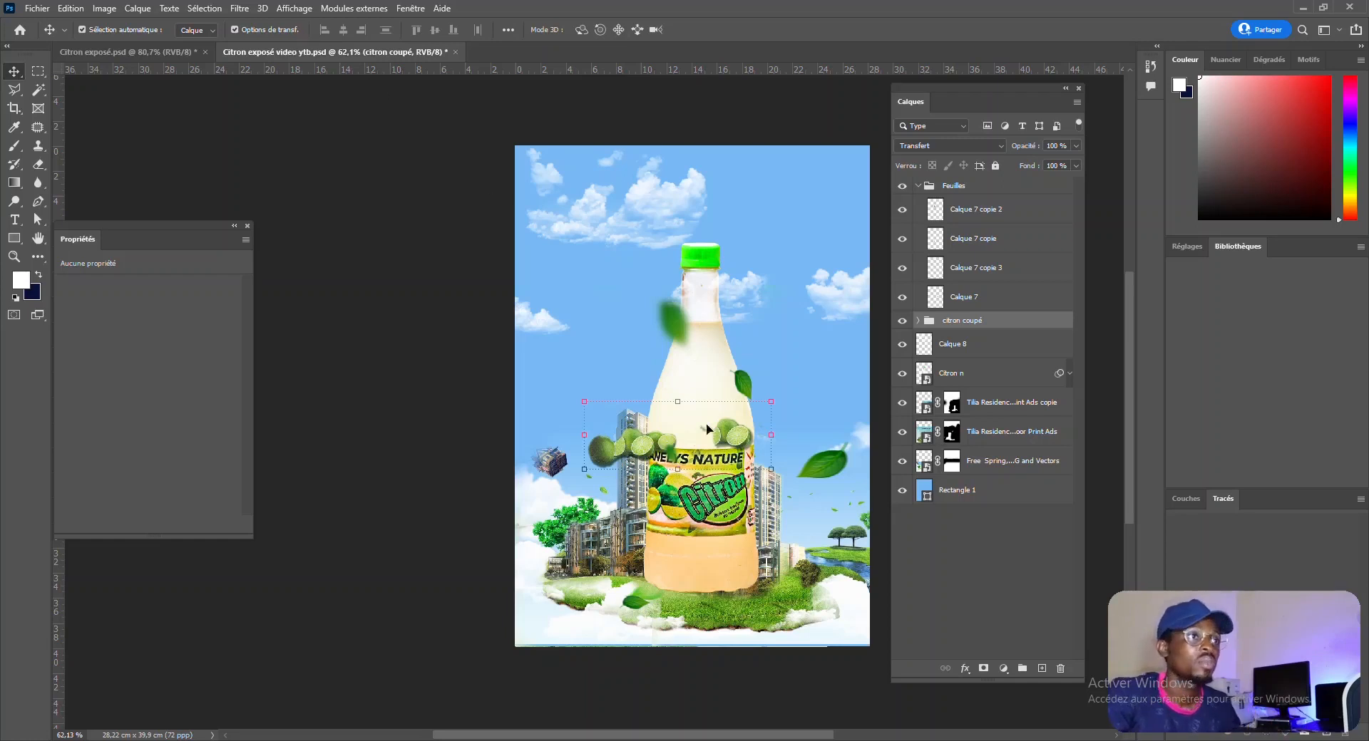
{"action": "key", "text": "ctrl+t"}
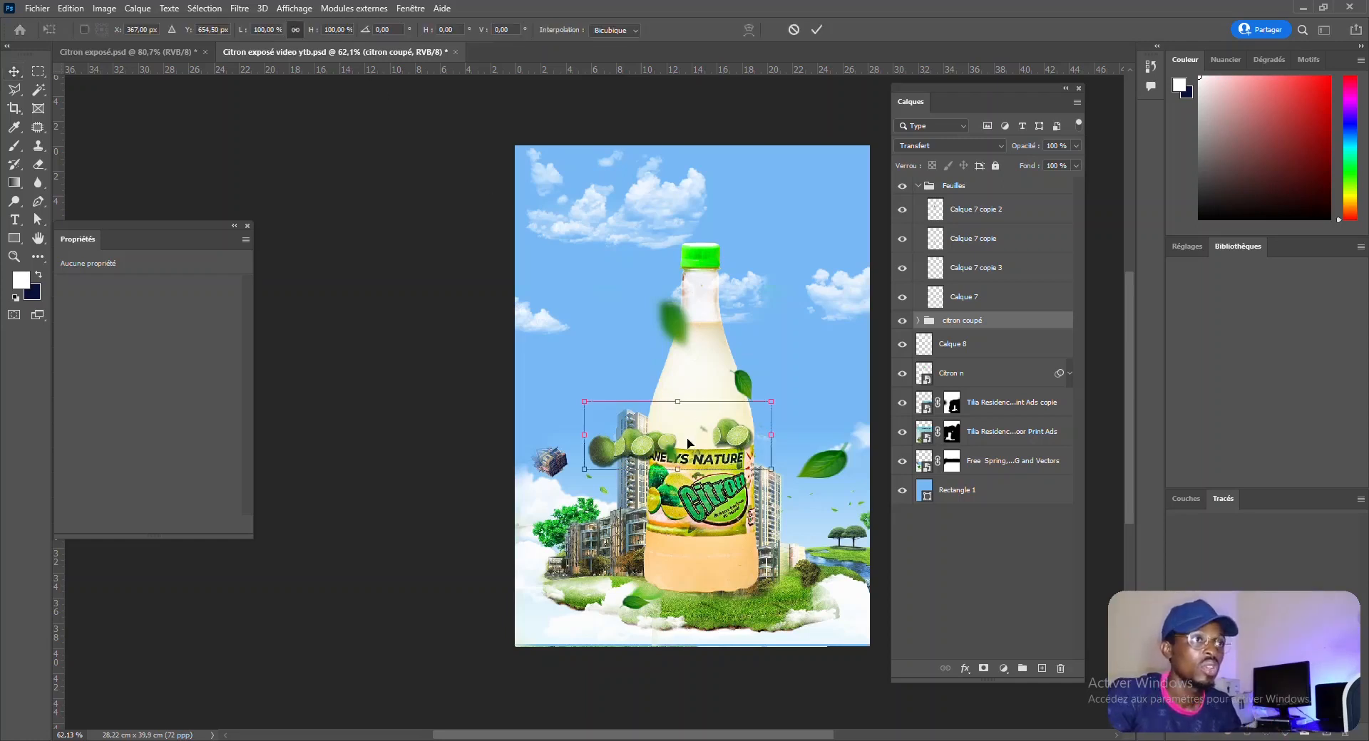
{"action": "left_click_drag", "start_coordinate": [659, 440], "coordinate": [840, 598]}
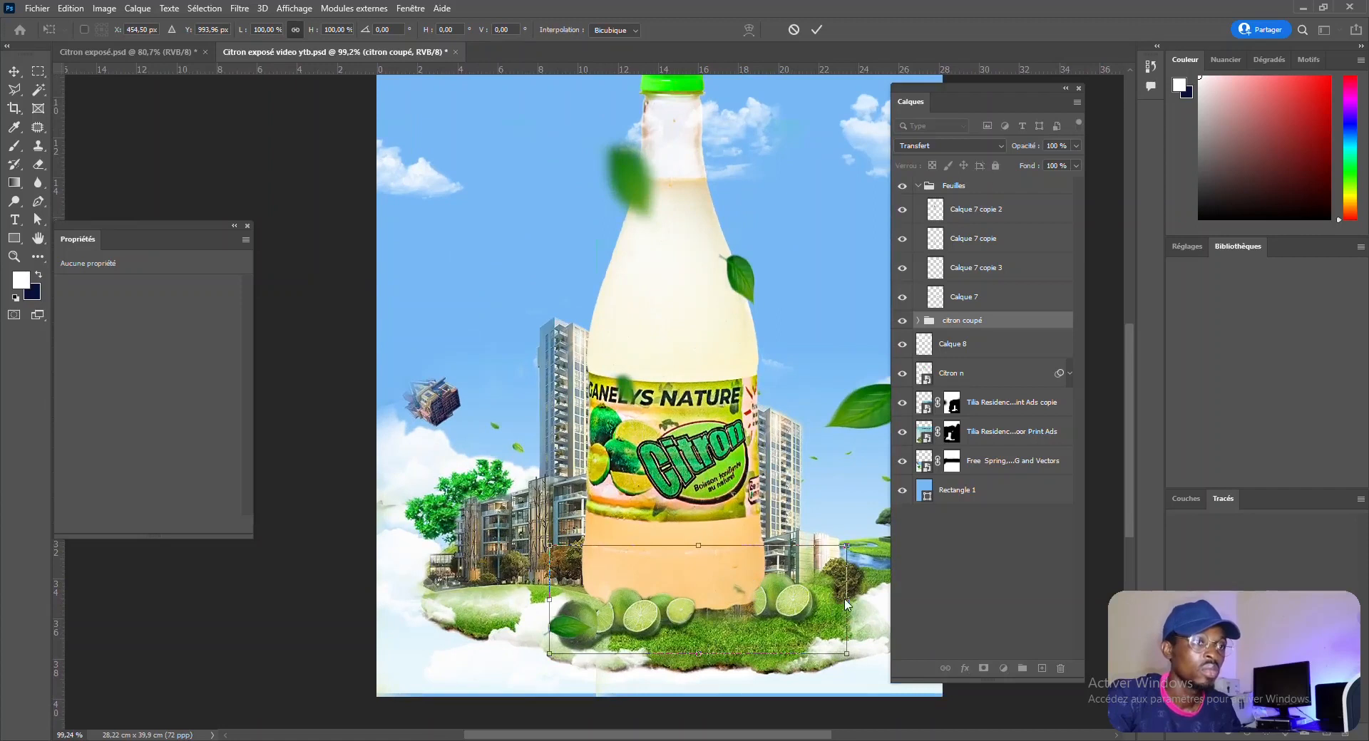
{"action": "left_click_drag", "start_coordinate": [847, 599], "coordinate": [814, 599]}
{"action": "left_click_drag", "start_coordinate": [544, 596], "coordinate": [580, 593]}
{"action": "left_click_drag", "start_coordinate": [602, 593], "coordinate": [673, 605]}
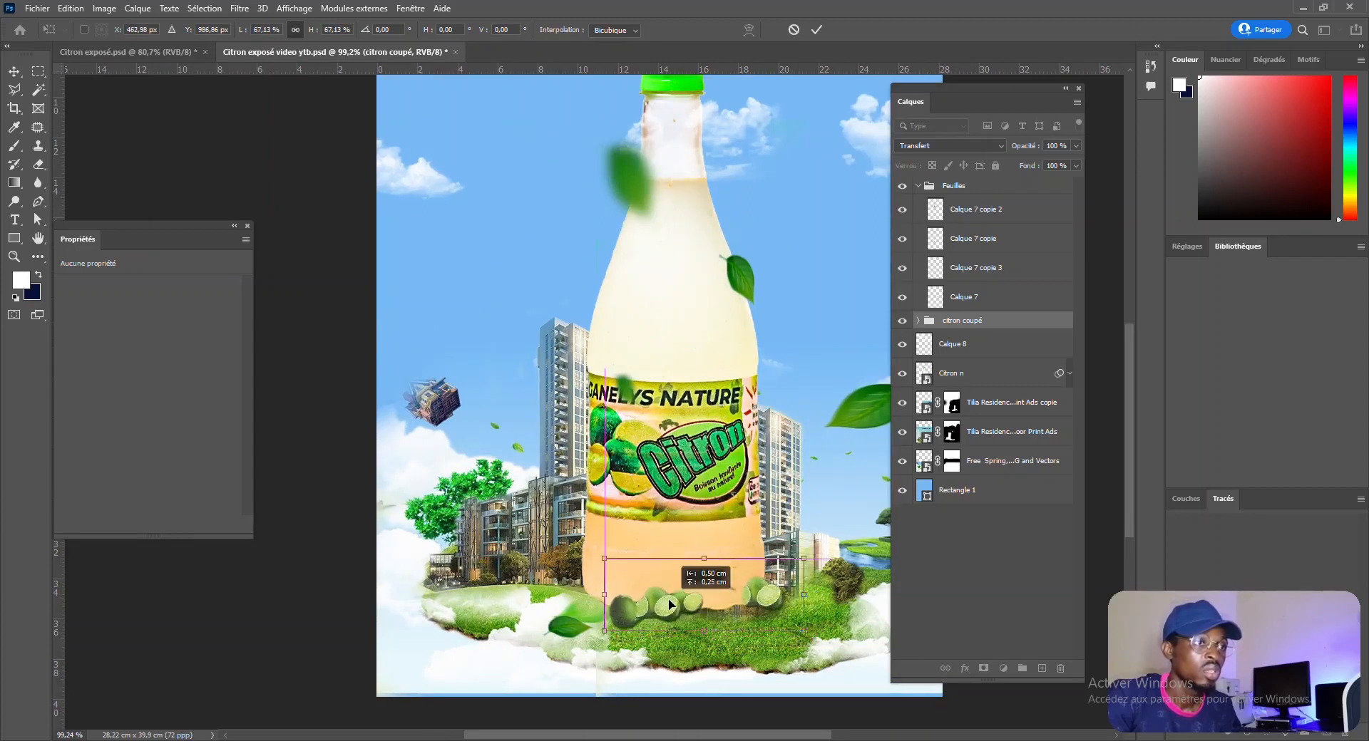
{"action": "scroll", "coordinate": [746, 608], "scroll_direction": "up", "scroll_amount": 2}
{"action": "scroll", "coordinate": [749, 614], "scroll_direction": "up", "scroll_amount": 2}
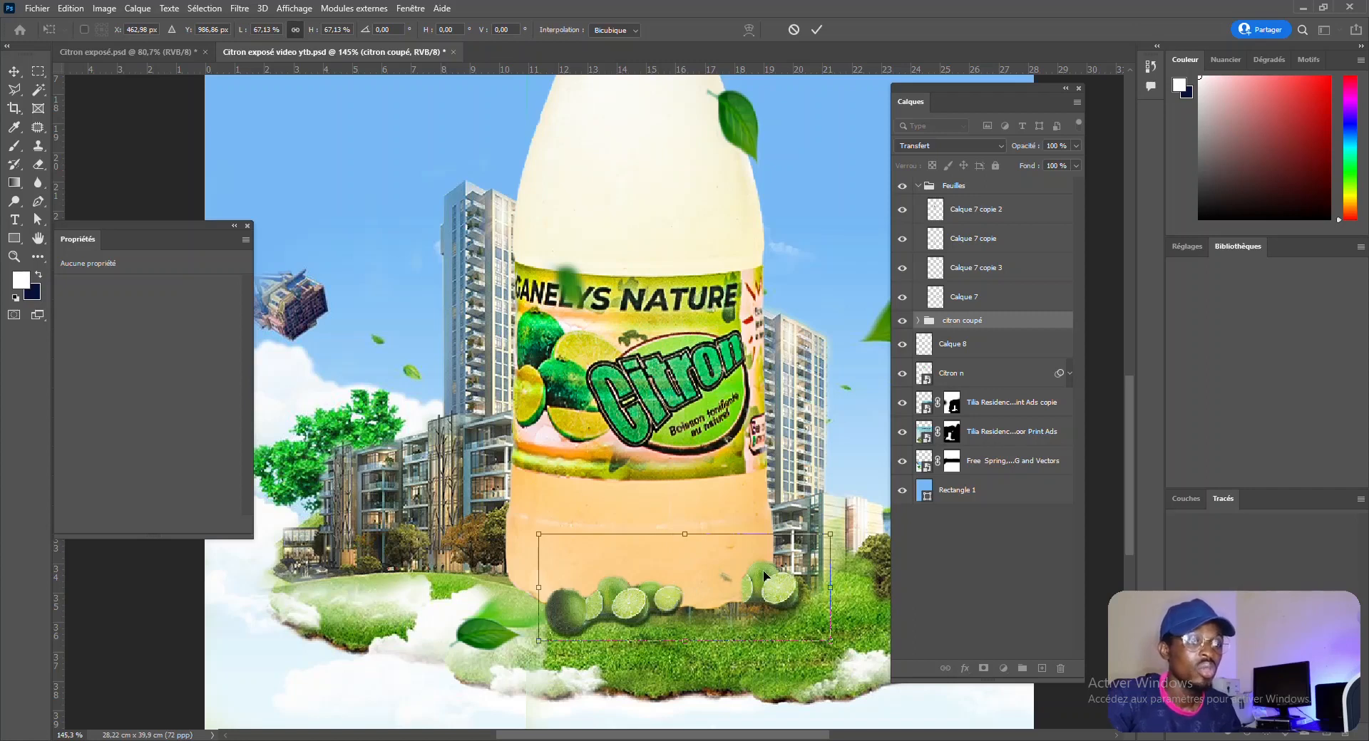
{"action": "key", "text": "Return"}
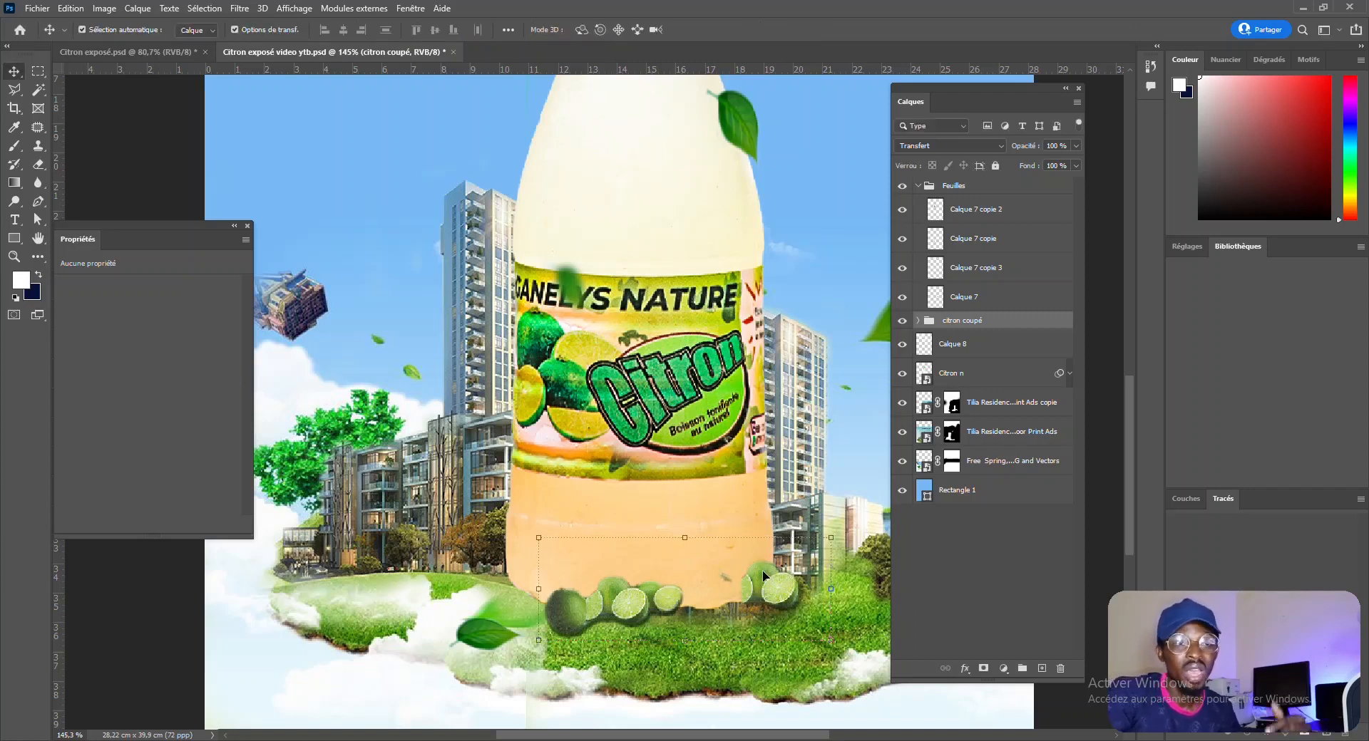
Step: Try placing the lime layers Calque 4 copie 2 and Calque 10 behind the bottle, below the Citron n layer
{"action": "left_click", "coordinate": [179, 610]}
{"action": "left_click", "coordinate": [736, 607]}
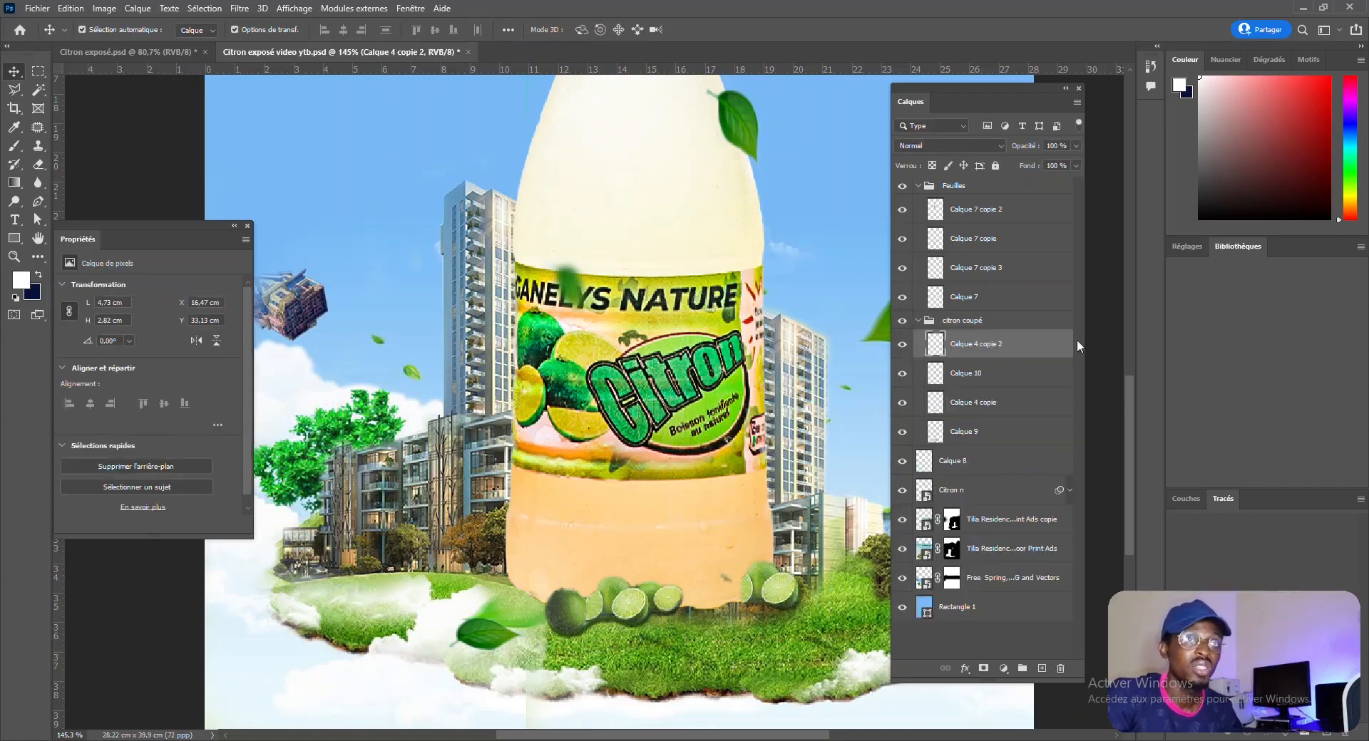
{"action": "left_click_drag", "start_coordinate": [984, 354], "coordinate": [983, 505]}
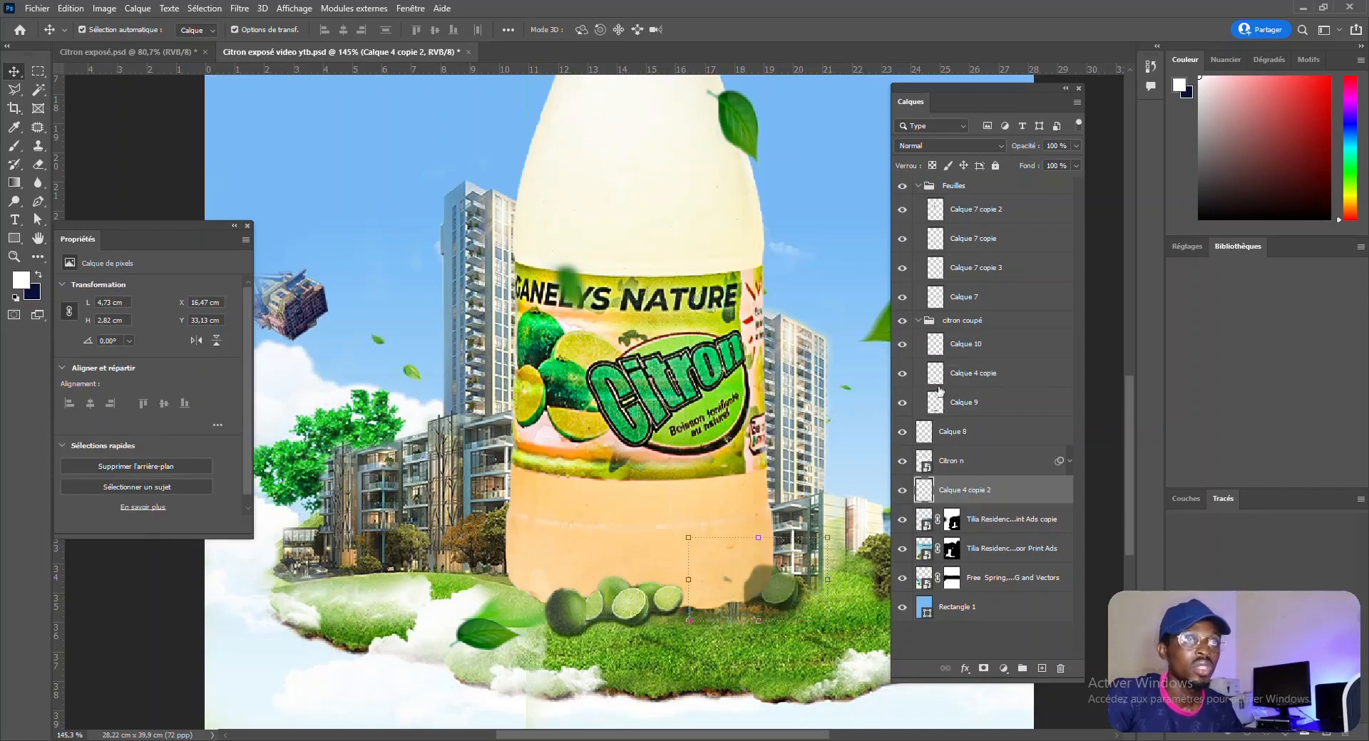
{"action": "left_click_drag", "start_coordinate": [970, 347], "coordinate": [964, 503]}
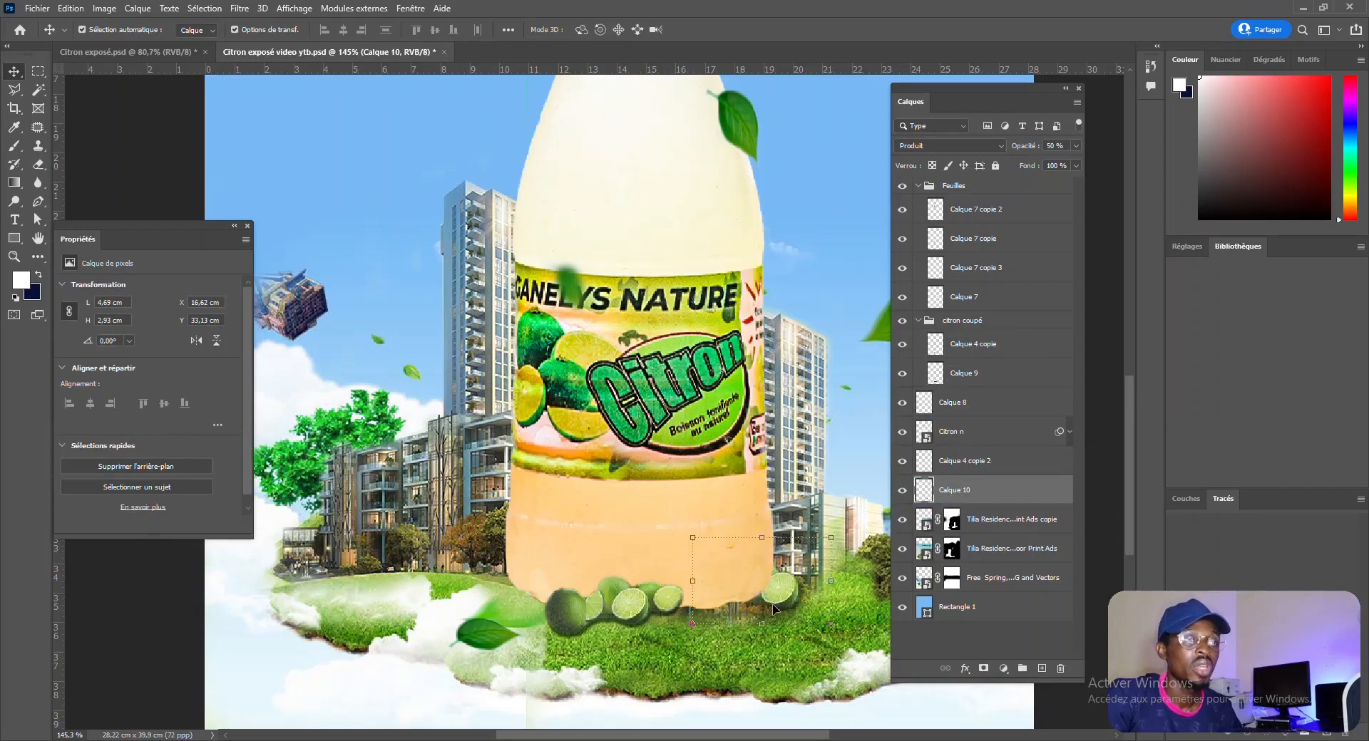
Step: Compare the lime placement with Citron exposé.psd, then return Calque 4 copie 2 and Calque 10 to the citron coupé group
{"action": "left_click", "coordinate": [169, 52]}
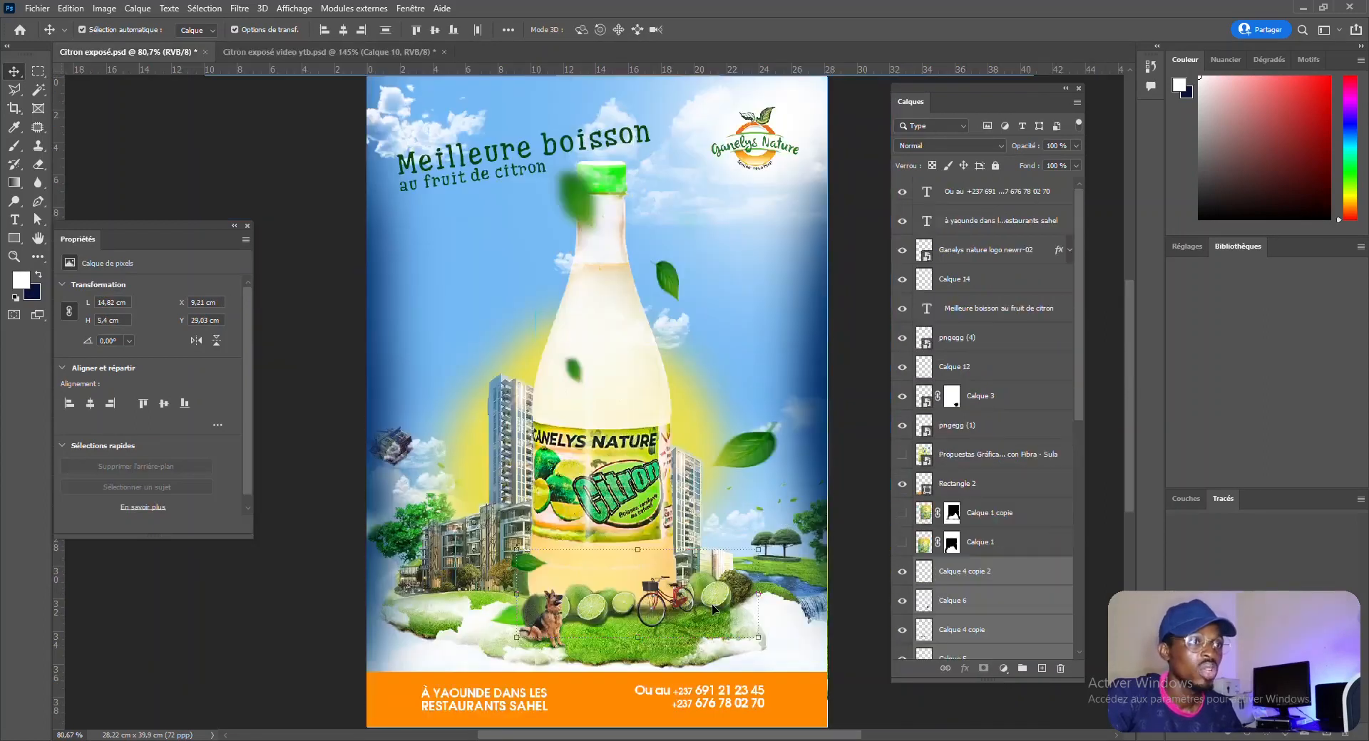
{"action": "scroll", "coordinate": [701, 605], "scroll_direction": "up", "scroll_amount": 5}
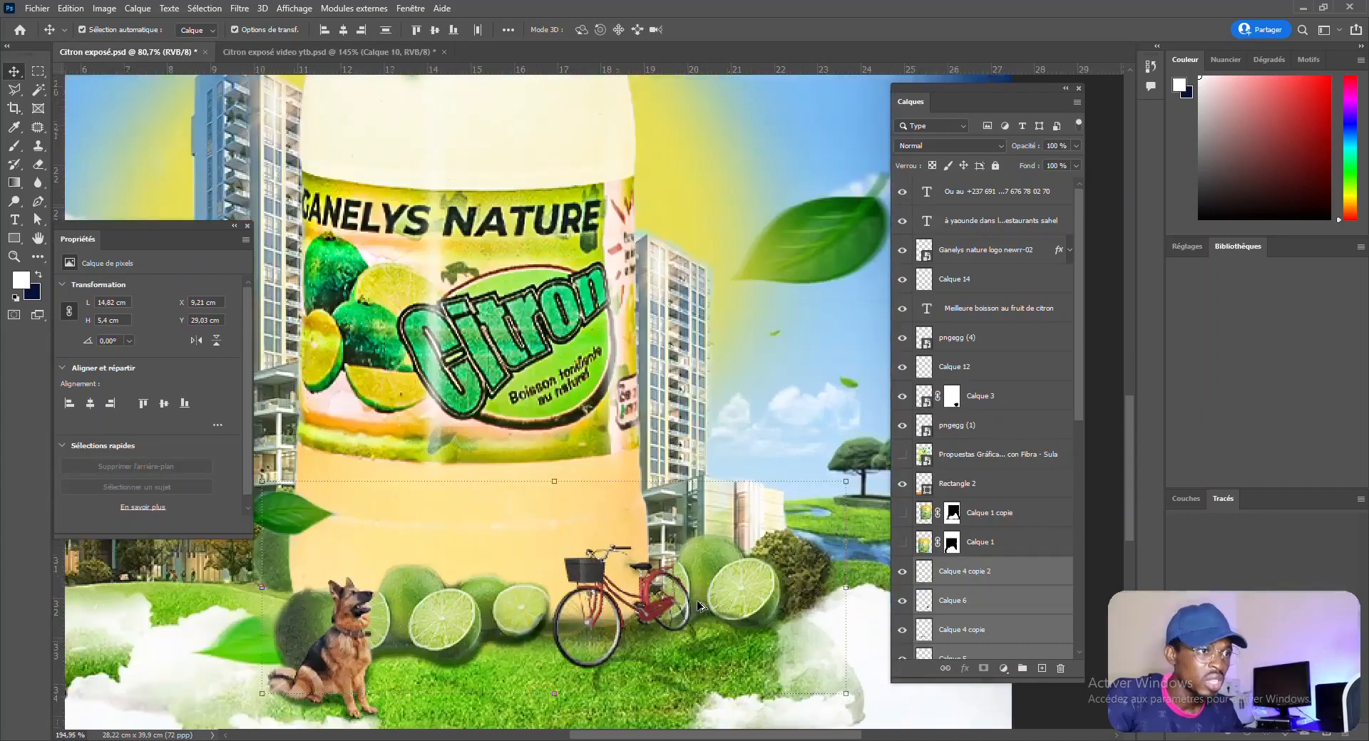
{"action": "scroll", "coordinate": [673, 598], "scroll_direction": "down", "scroll_amount": 3}
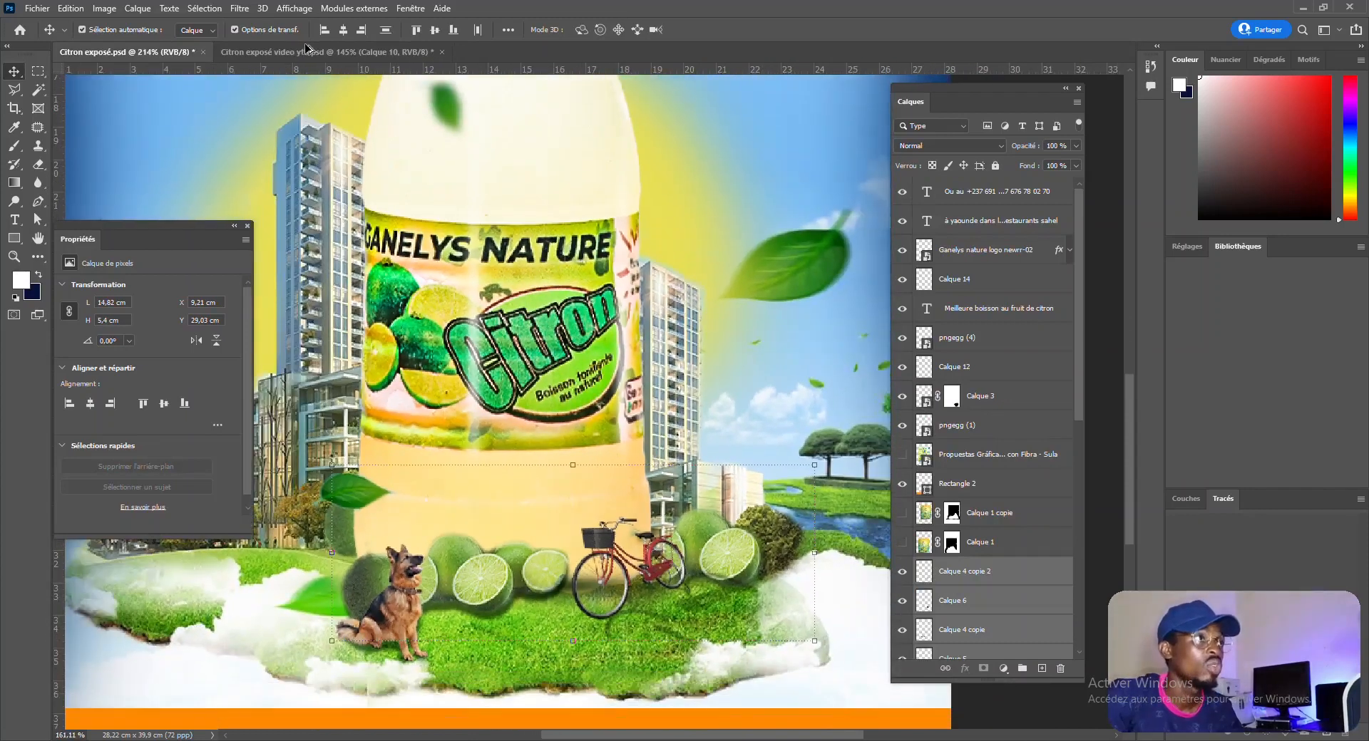
{"action": "key", "text": "ctrl+Tab"}
{"action": "scroll", "coordinate": [984, 499], "scroll_direction": "down", "scroll_amount": 4}
{"action": "left_click", "coordinate": [964, 485]}
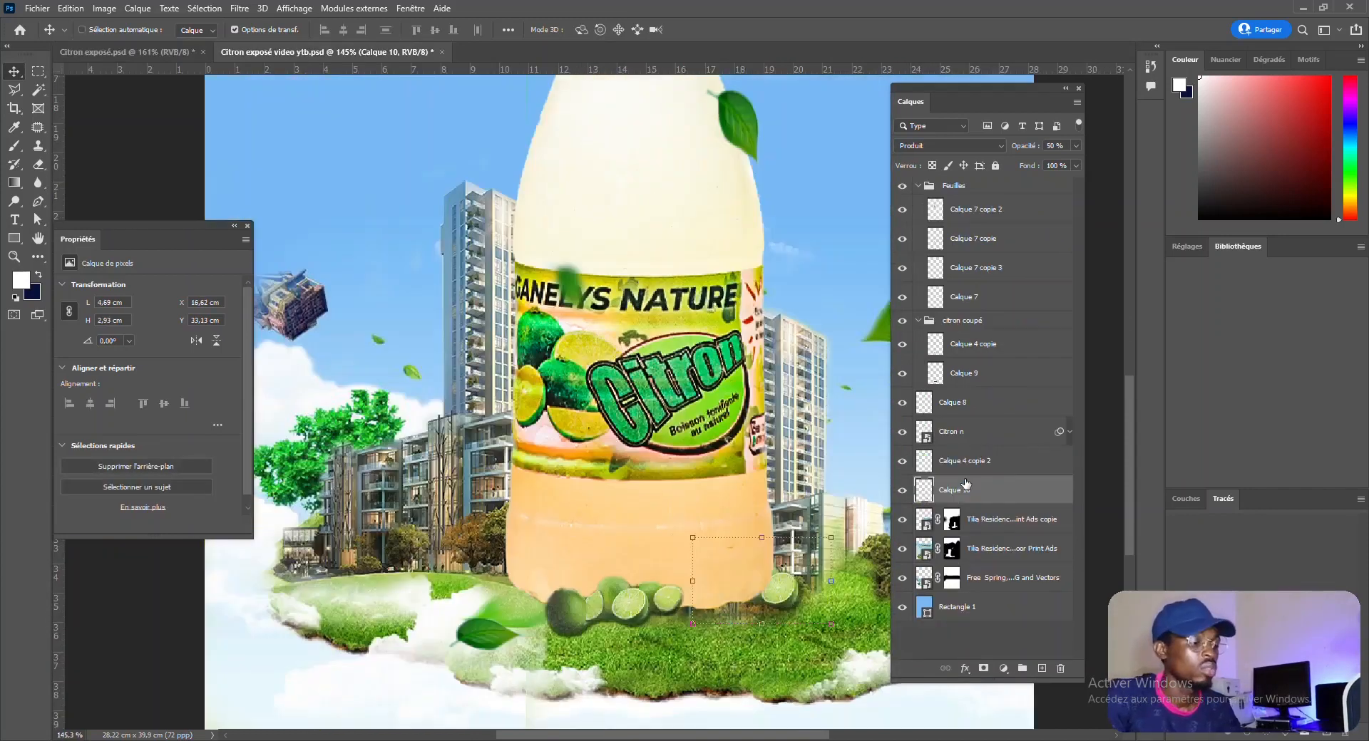
{"action": "left_click_drag", "start_coordinate": [964, 485], "coordinate": [970, 336]}
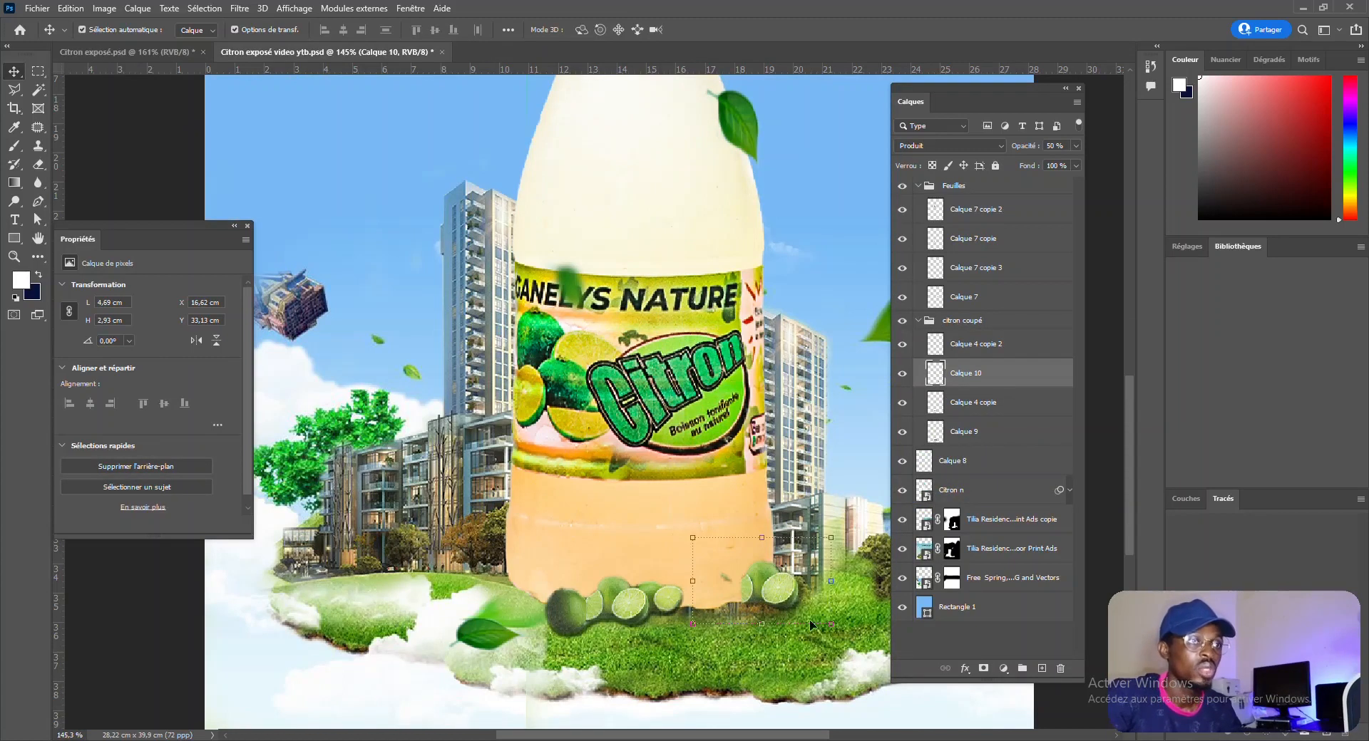
Step: Move Calque 4 copie 2 and Calque 10 together to the bottle base's right edge, at about X 17.43 cm, Y 33.16 cm
{"action": "left_click", "coordinate": [977, 346], "text": "shift"}
{"action": "left_click", "coordinate": [693, 580]}
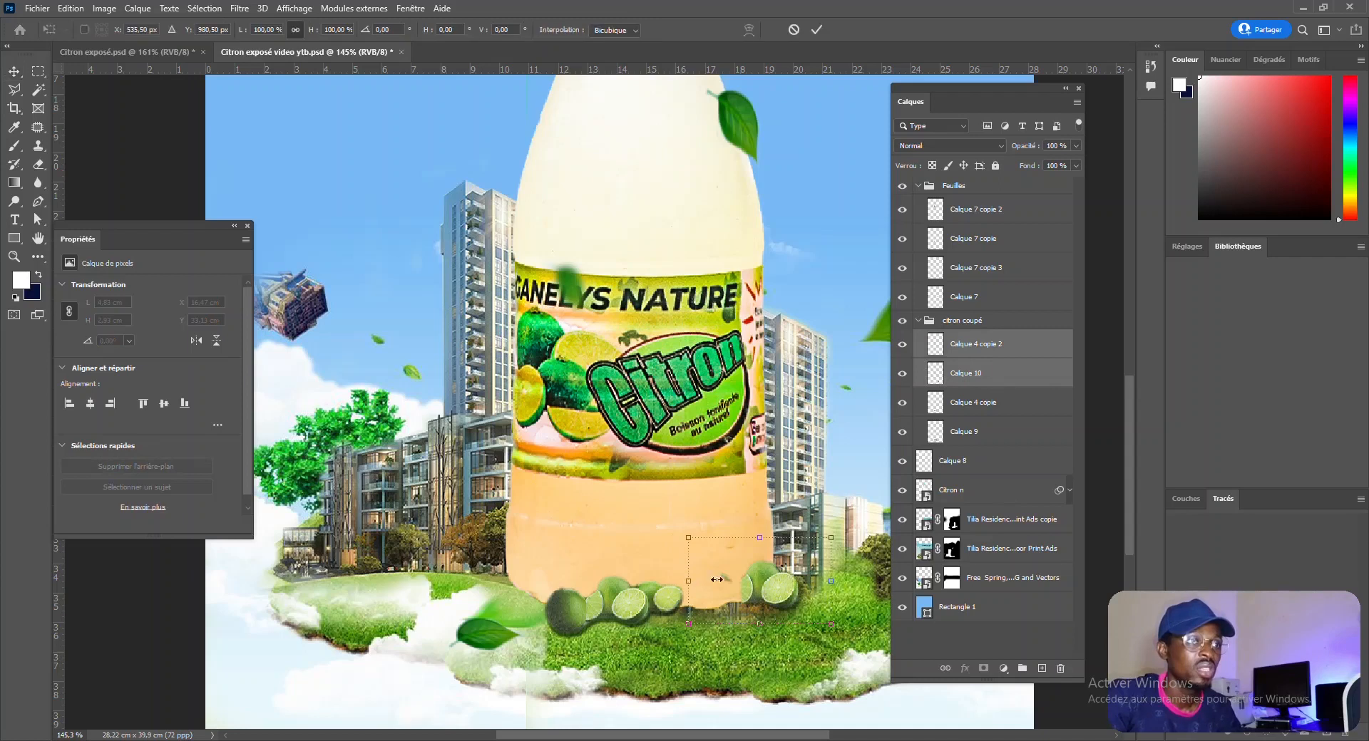
{"action": "left_click_drag", "start_coordinate": [775, 579], "coordinate": [797, 581]}
{"action": "key", "text": "Return"}
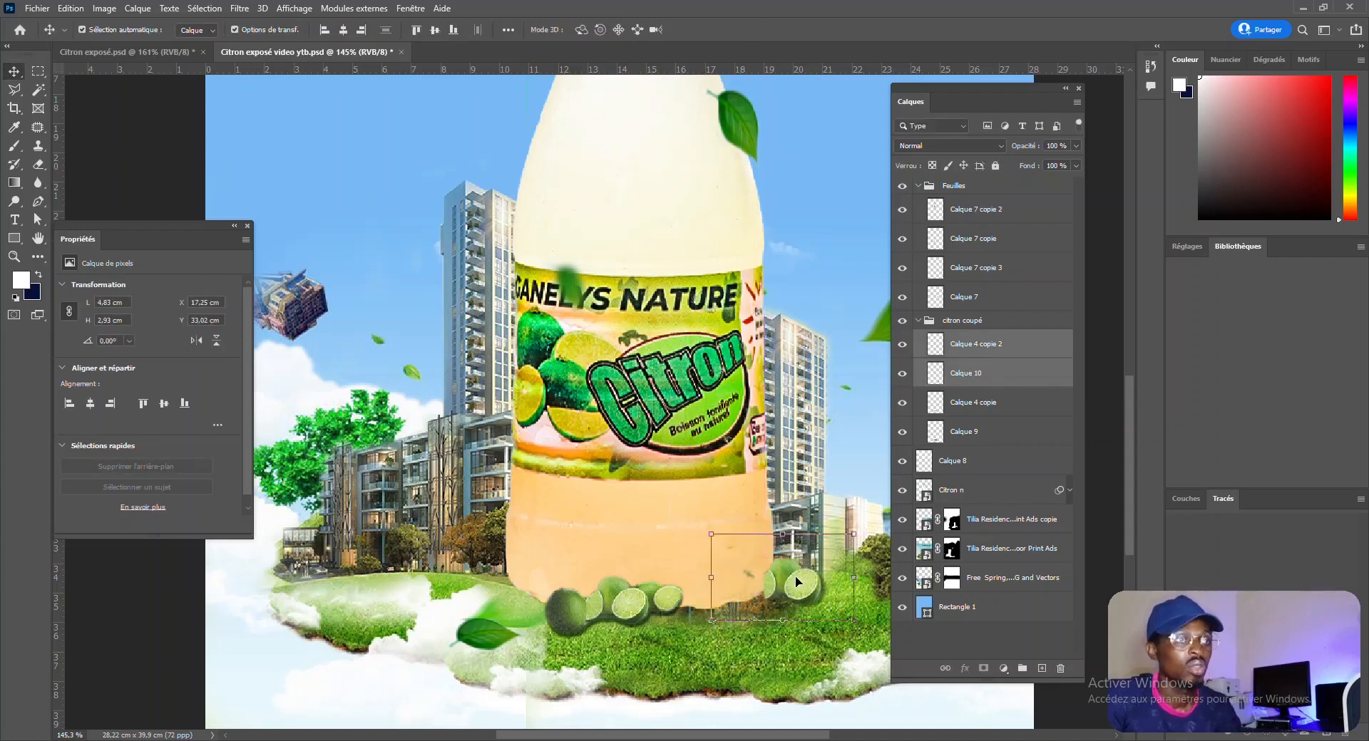
{"action": "key", "text": "ctrl+t"}
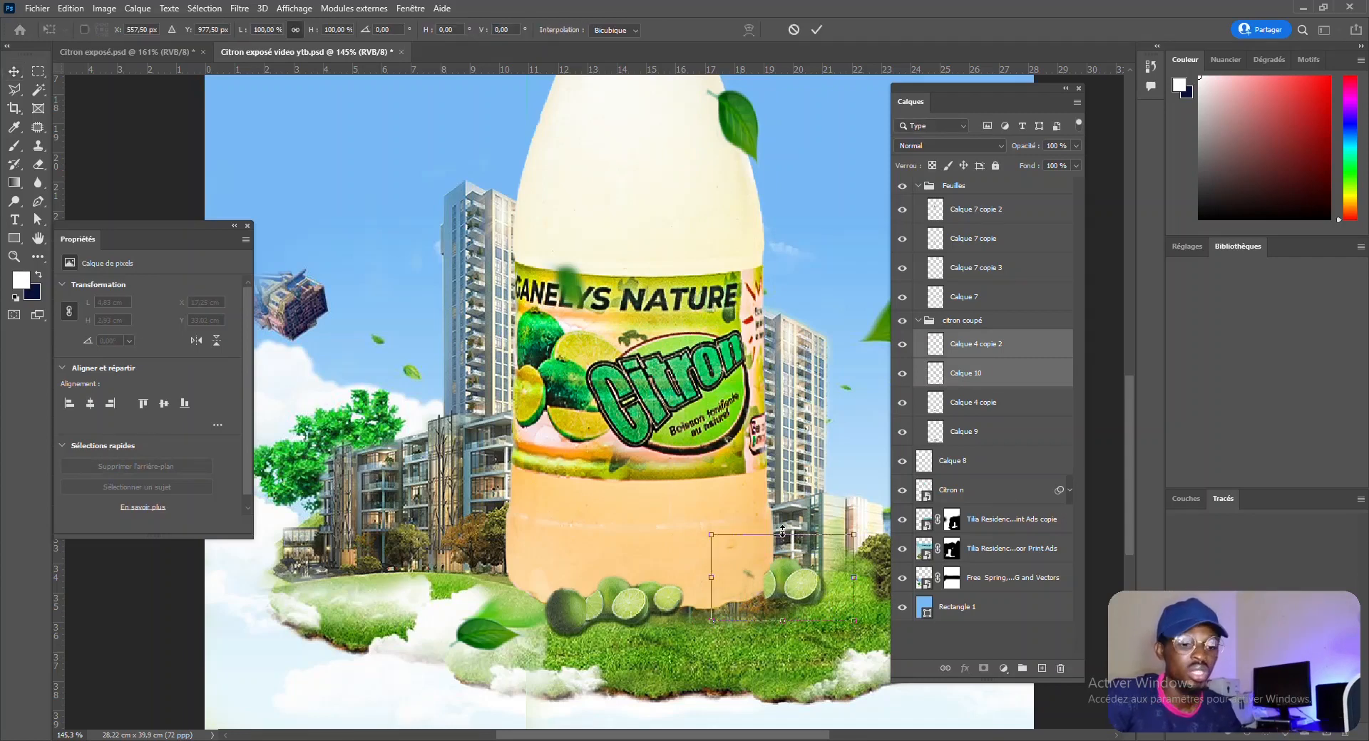
{"action": "left_click_drag", "start_coordinate": [762, 599], "coordinate": [770, 589]}
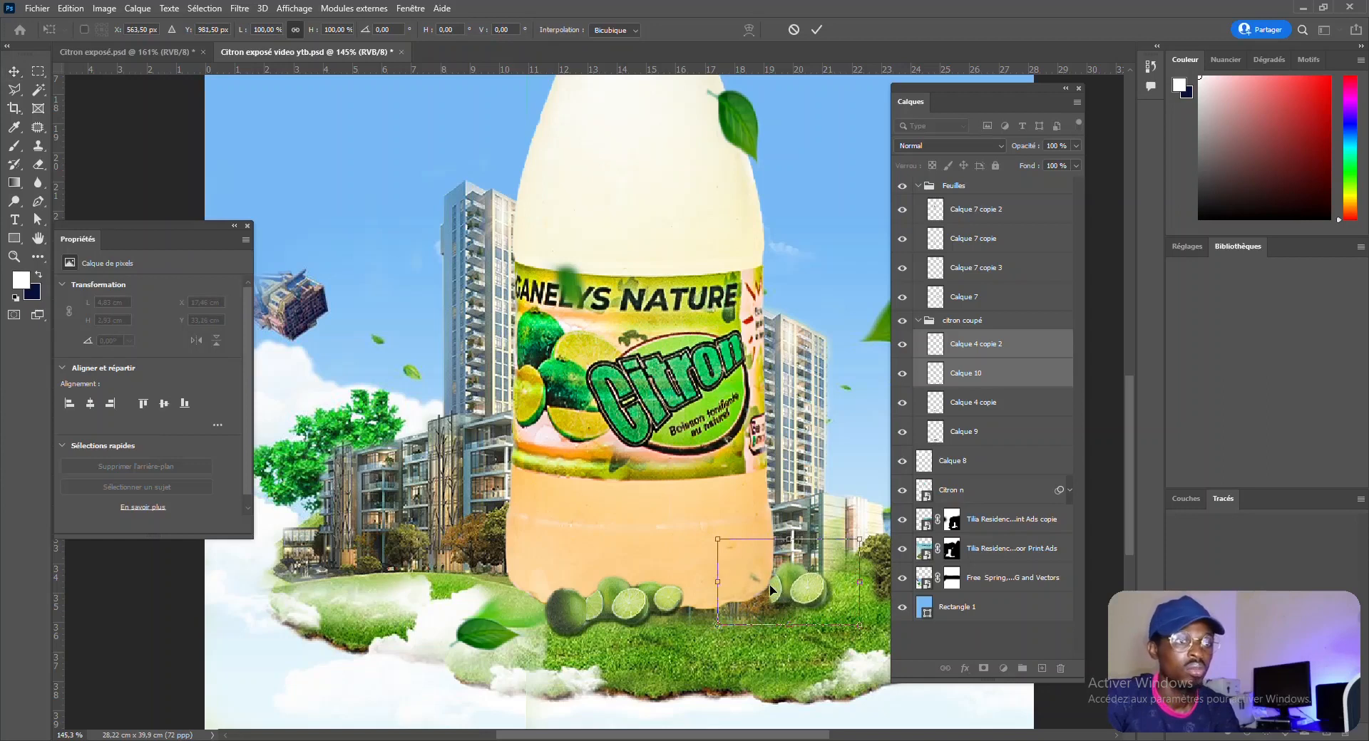
{"action": "key", "text": "Return"}
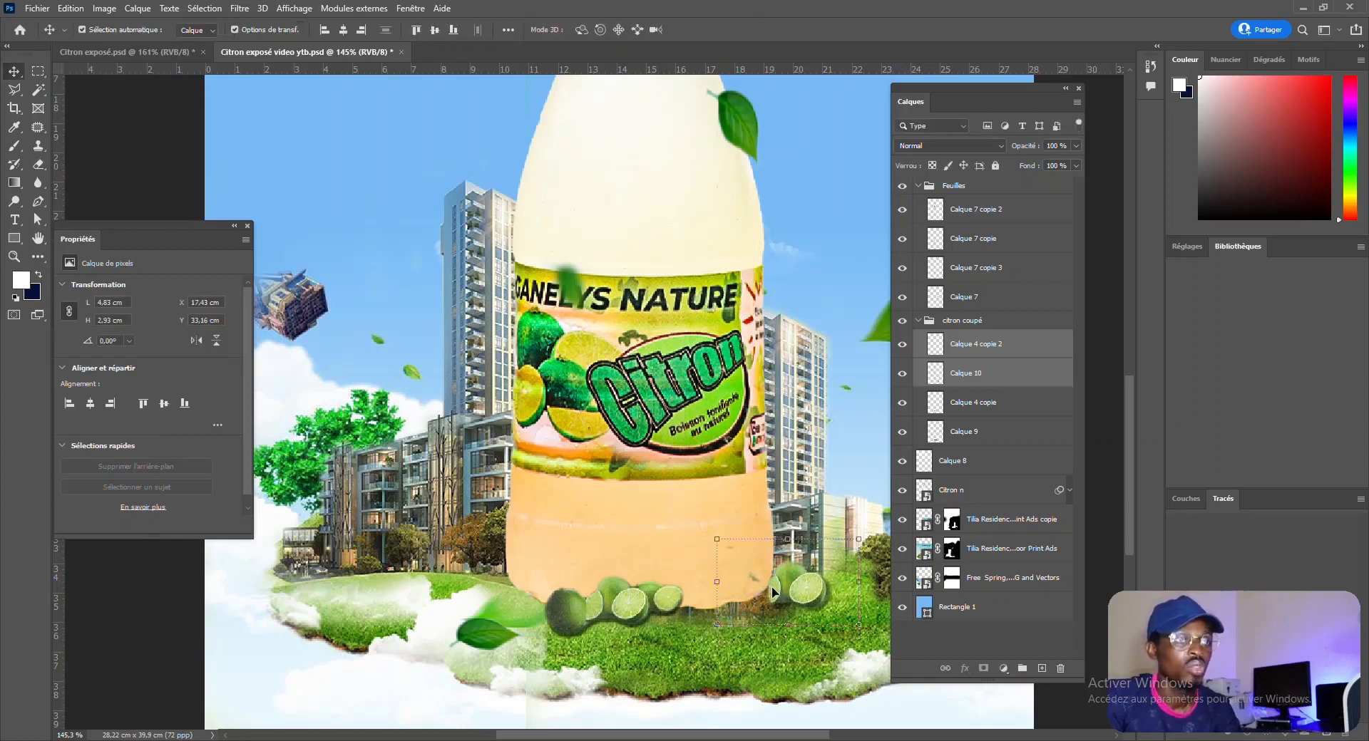
Step: Move Calque 4 copie and Calque 9 together to the bottle base's left side, at about X 10.65 cm, Y 33.76 cm
{"action": "left_click", "coordinate": [202, 607]}
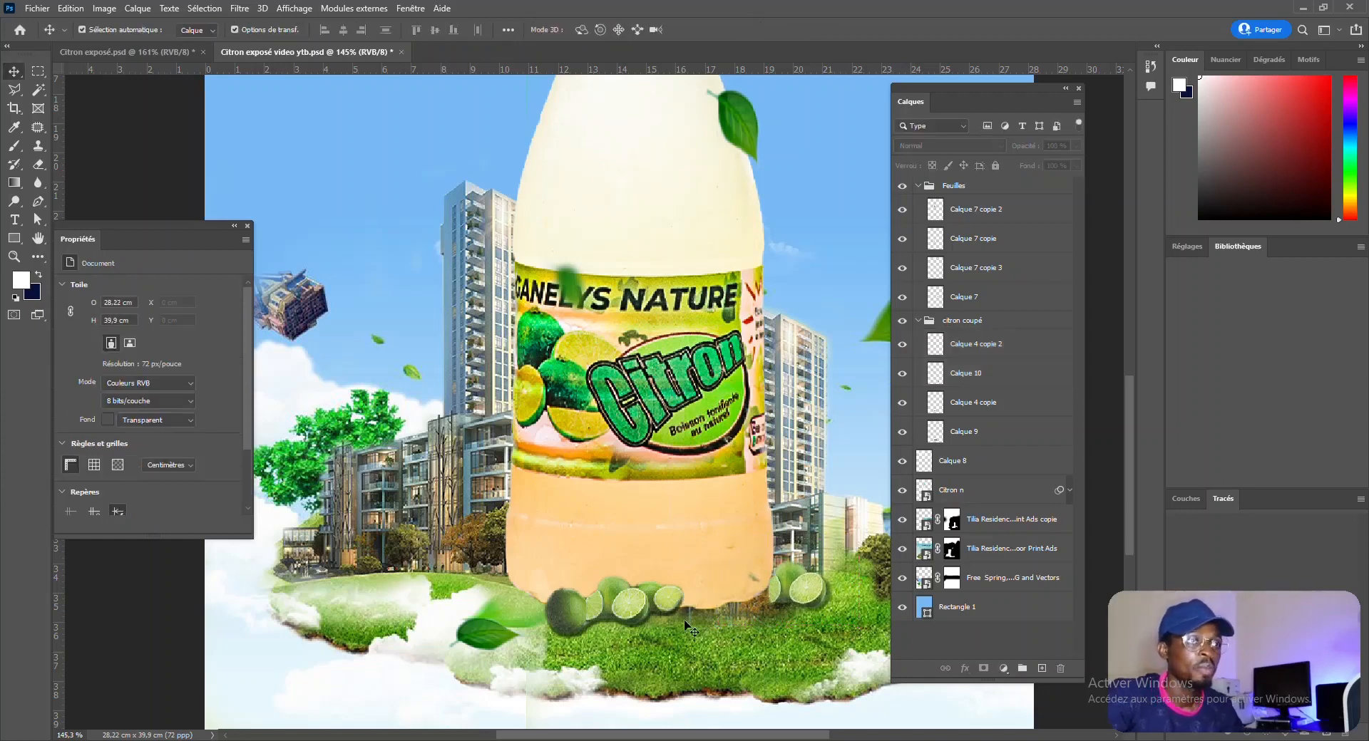
{"action": "left_click", "coordinate": [637, 610]}
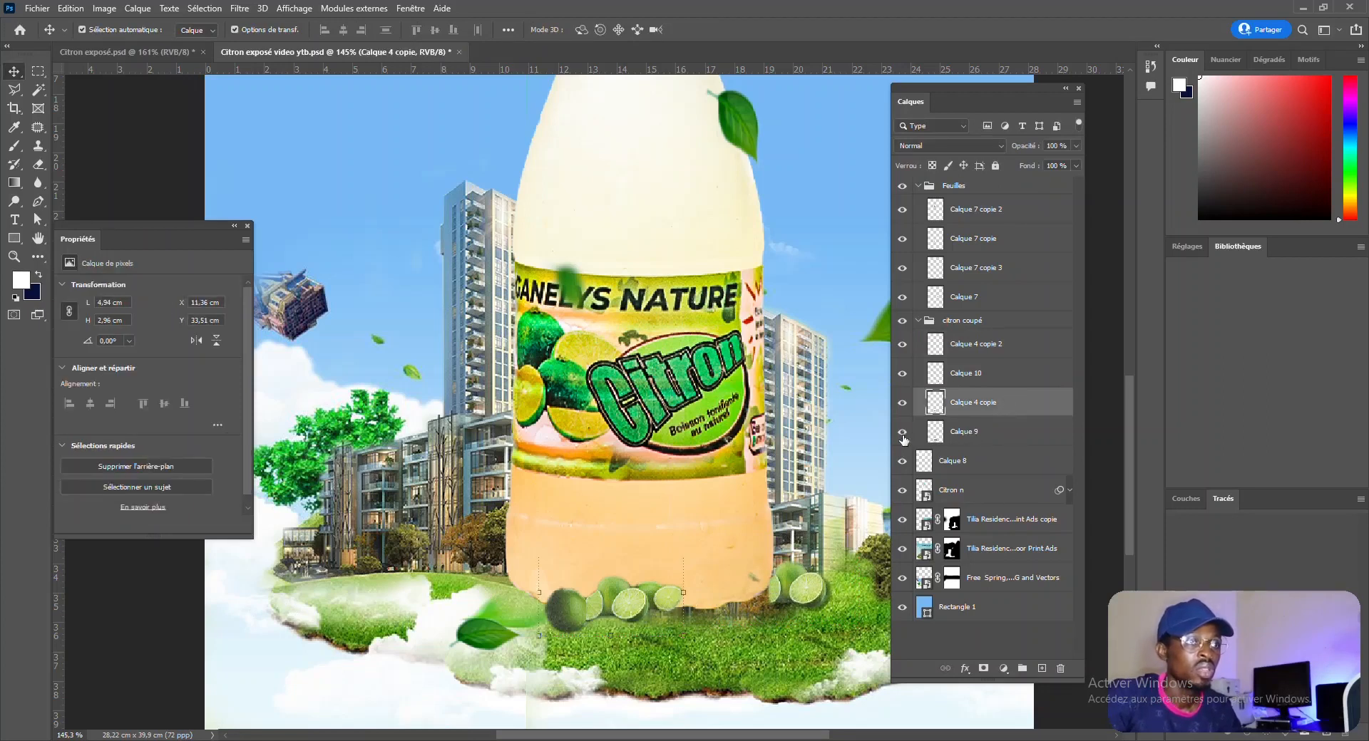
{"action": "left_click", "coordinate": [983, 432], "text": "shift"}
{"action": "left_click_drag", "start_coordinate": [576, 619], "coordinate": [556, 626]}
{"action": "left_click_drag", "start_coordinate": [678, 648], "coordinate": [673, 653]}
{"action": "key", "text": "Return"}
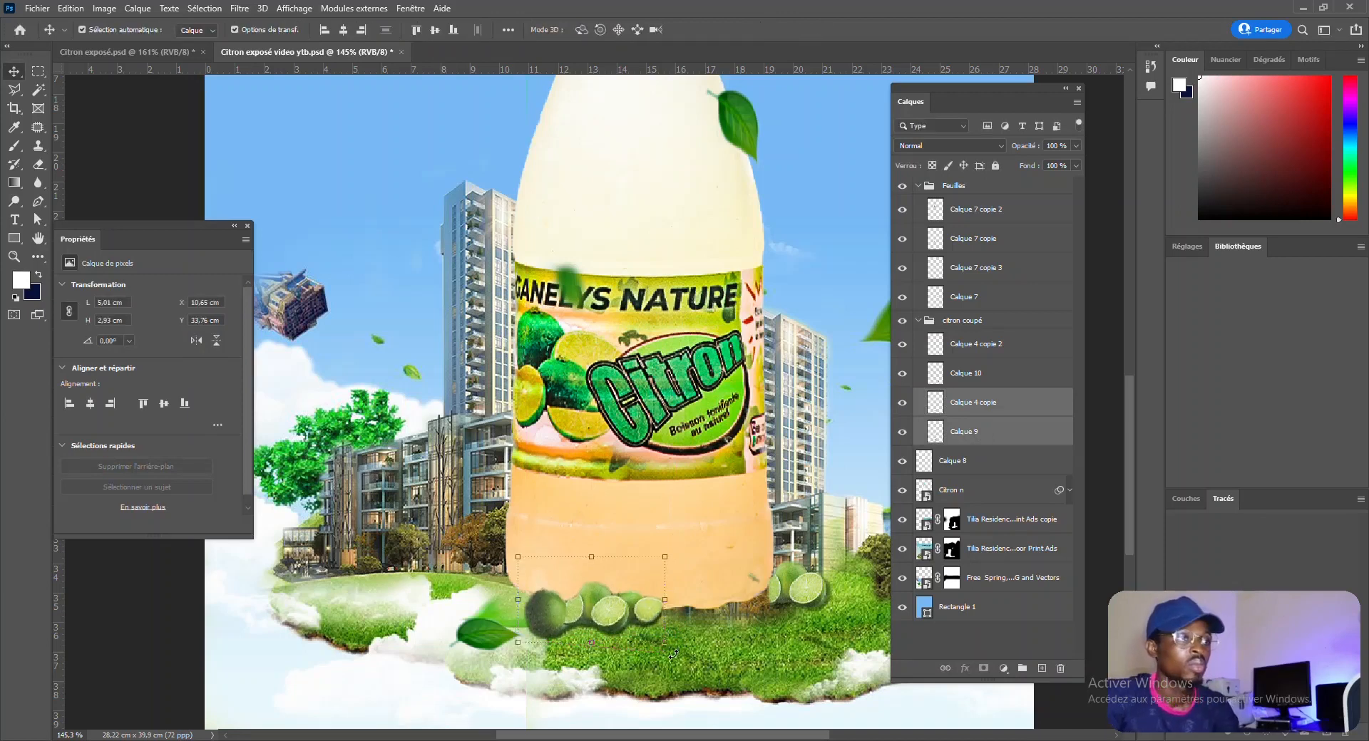
Step: Select the layer Calque 2 in Citron exposé.psd
{"action": "left_click", "coordinate": [126, 51]}
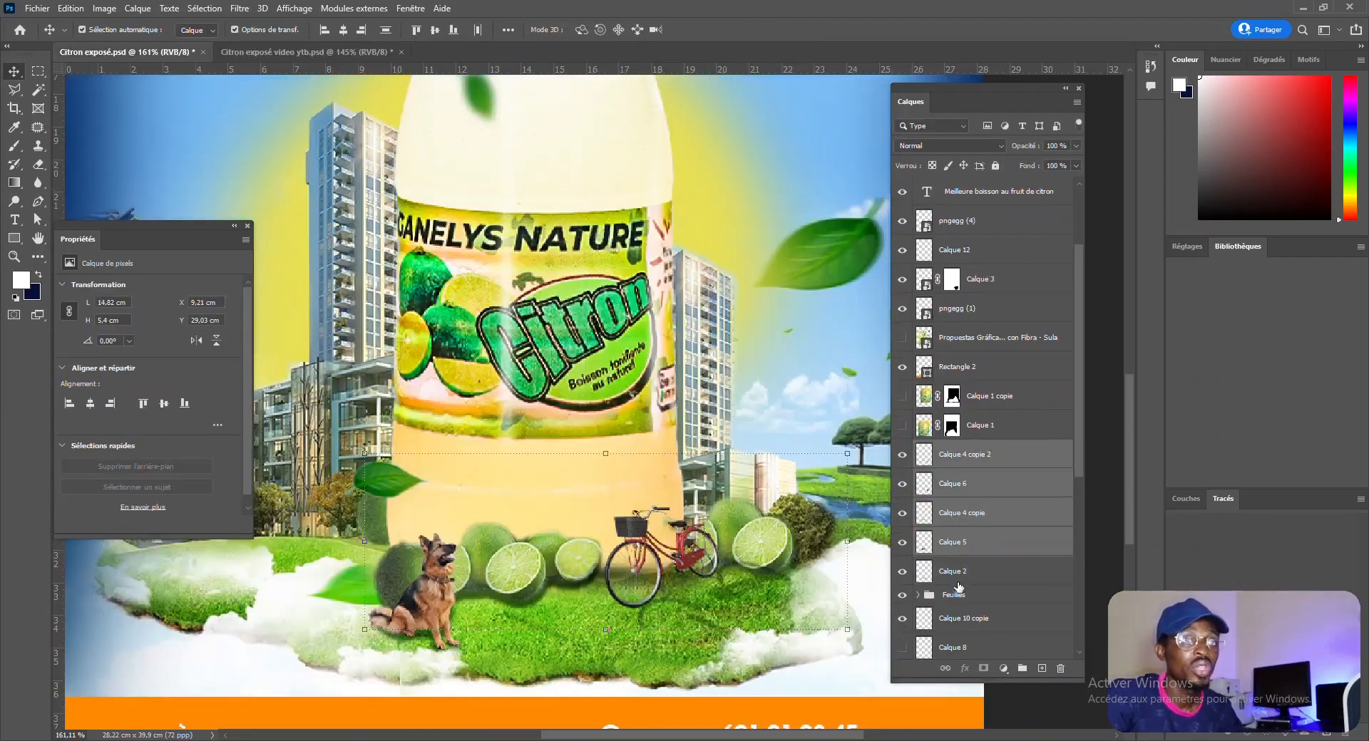
{"action": "left_click", "coordinate": [994, 574]}
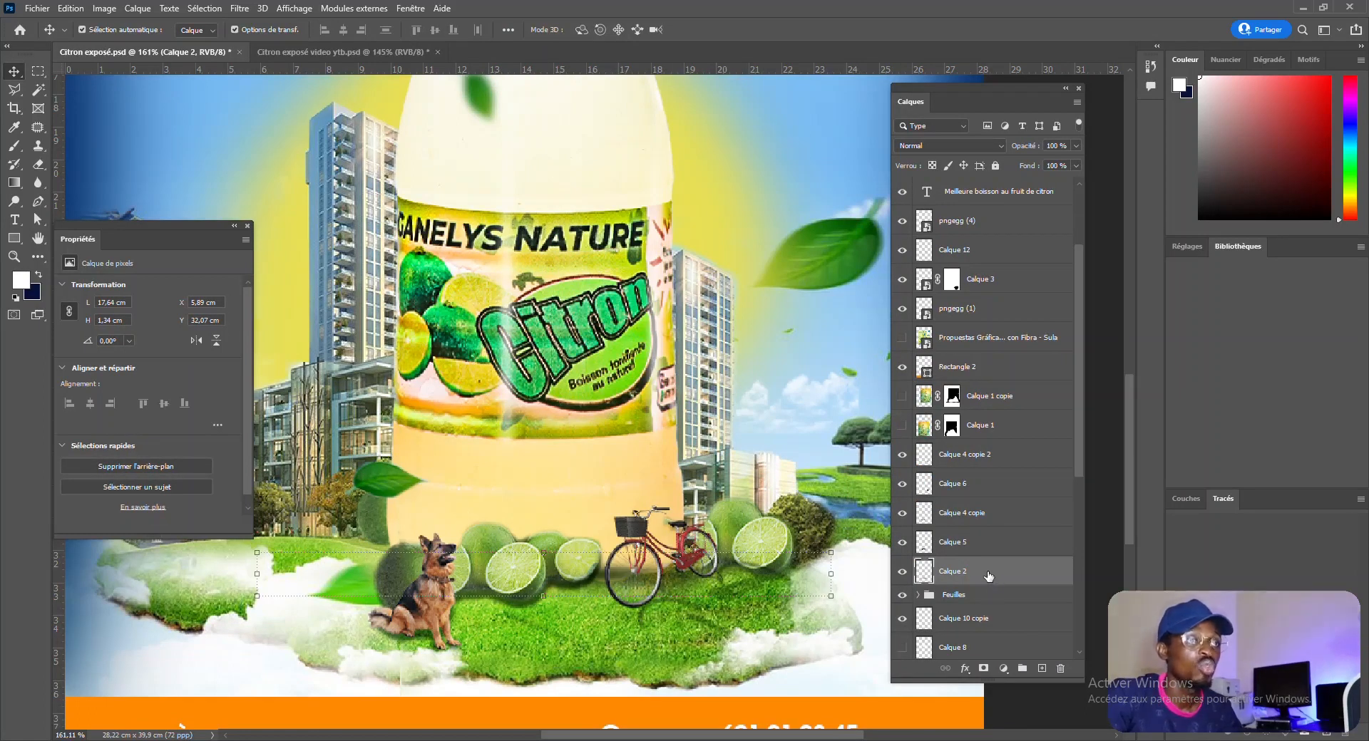
Step: Switch to the document Citron exposé video ytb.psd and add a new layer above Calque 8
{"action": "left_click", "coordinate": [343, 52]}
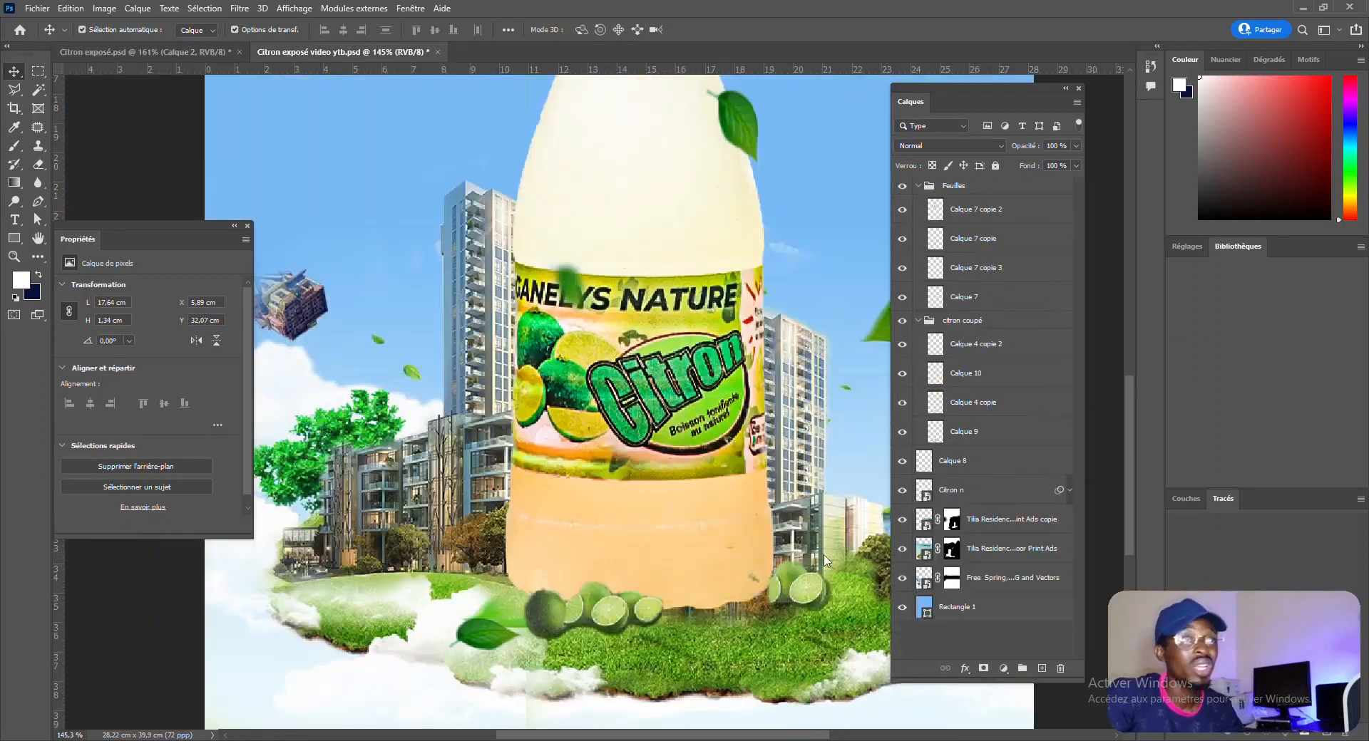
{"action": "key", "text": "ctrl+0"}
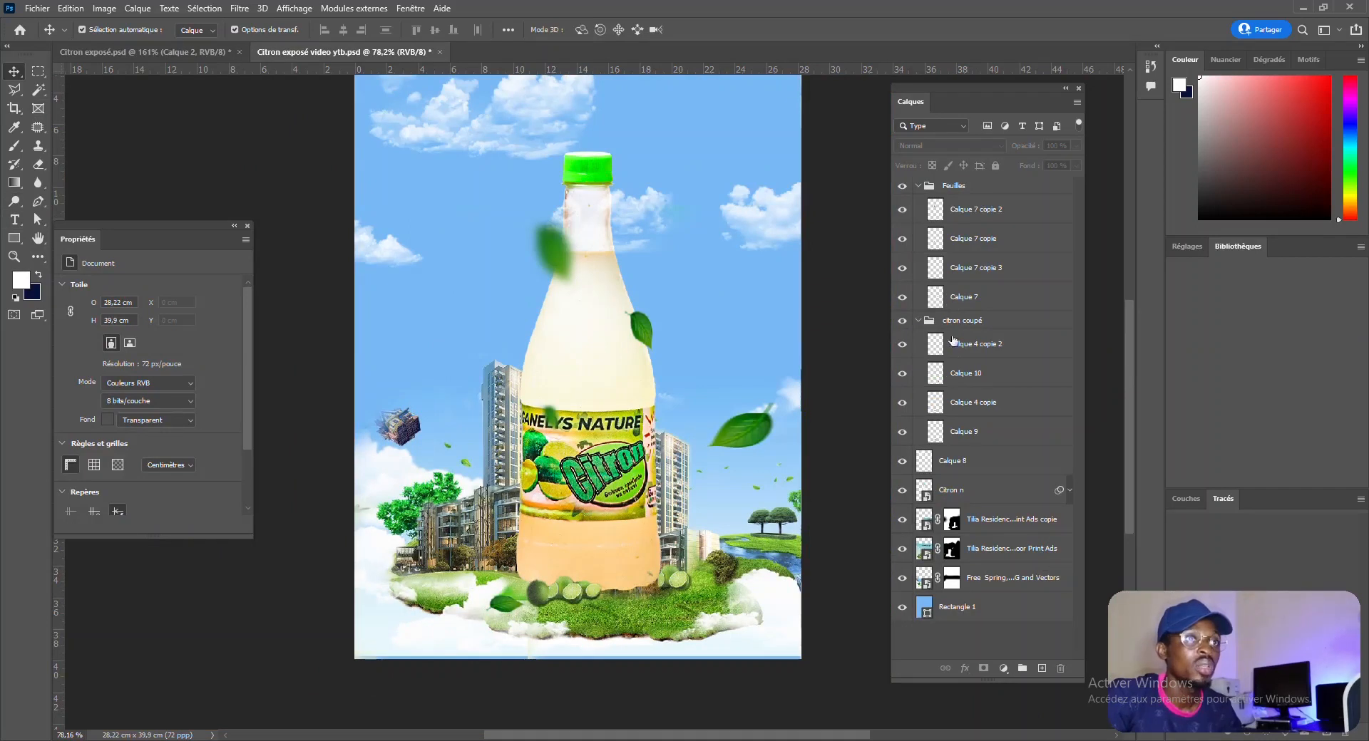
{"action": "left_click", "coordinate": [966, 462]}
{"action": "left_click", "coordinate": [1043, 668]}
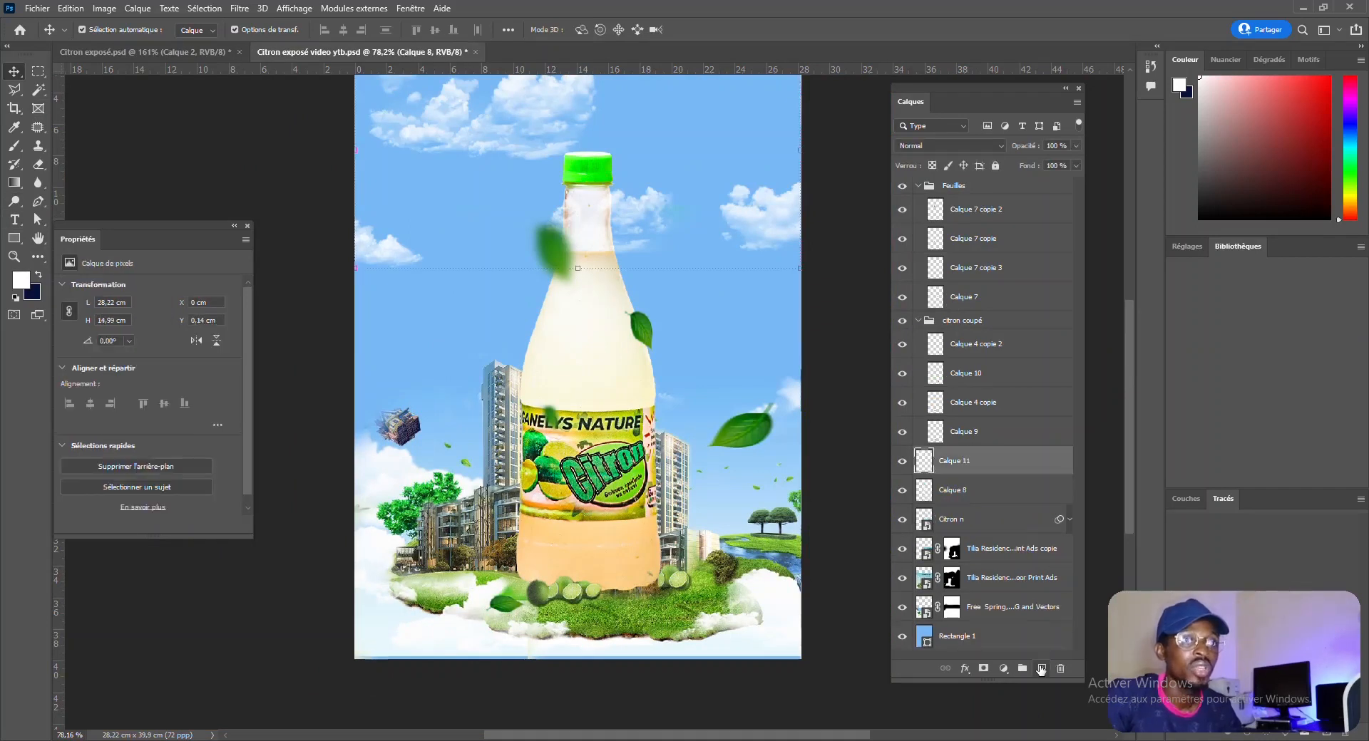
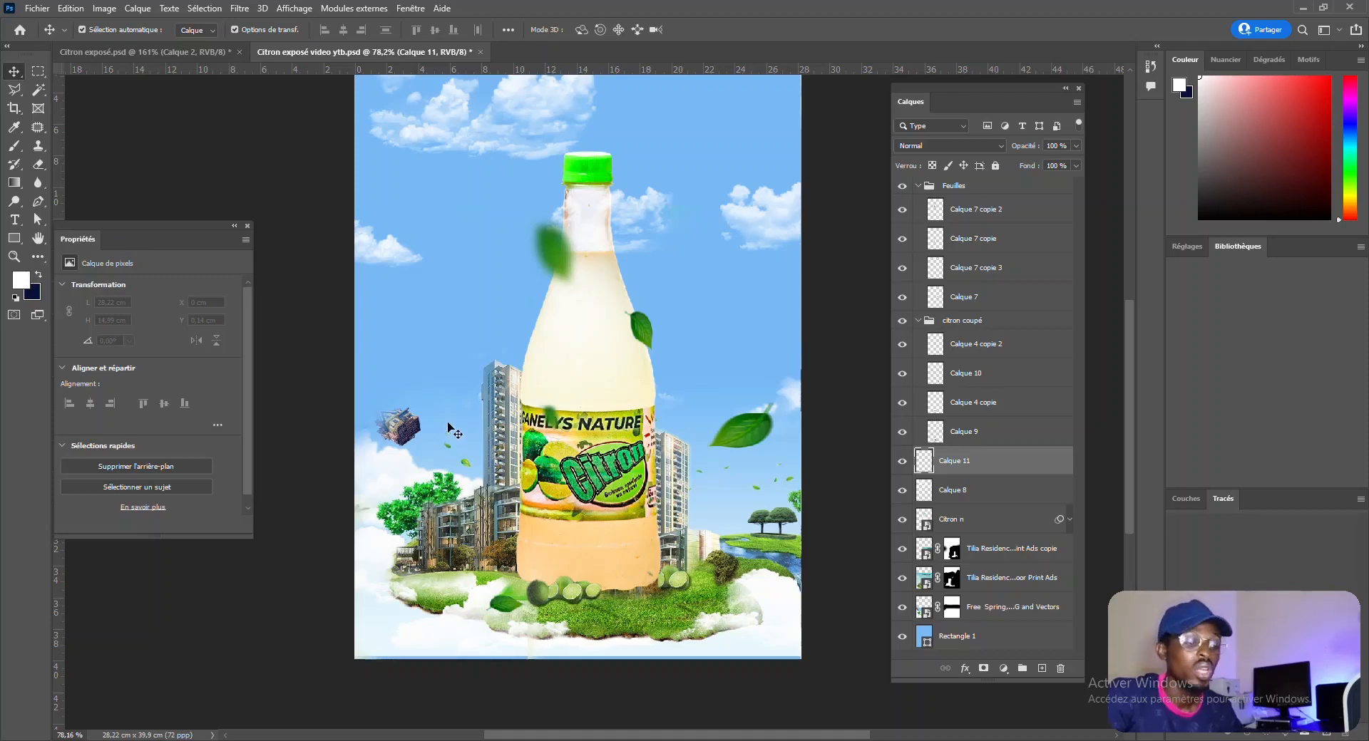
Step: Set up the Brush tool with the soft round tip Arrondi flou and enlarge it to 300 px
{"action": "key", "text": "b"}
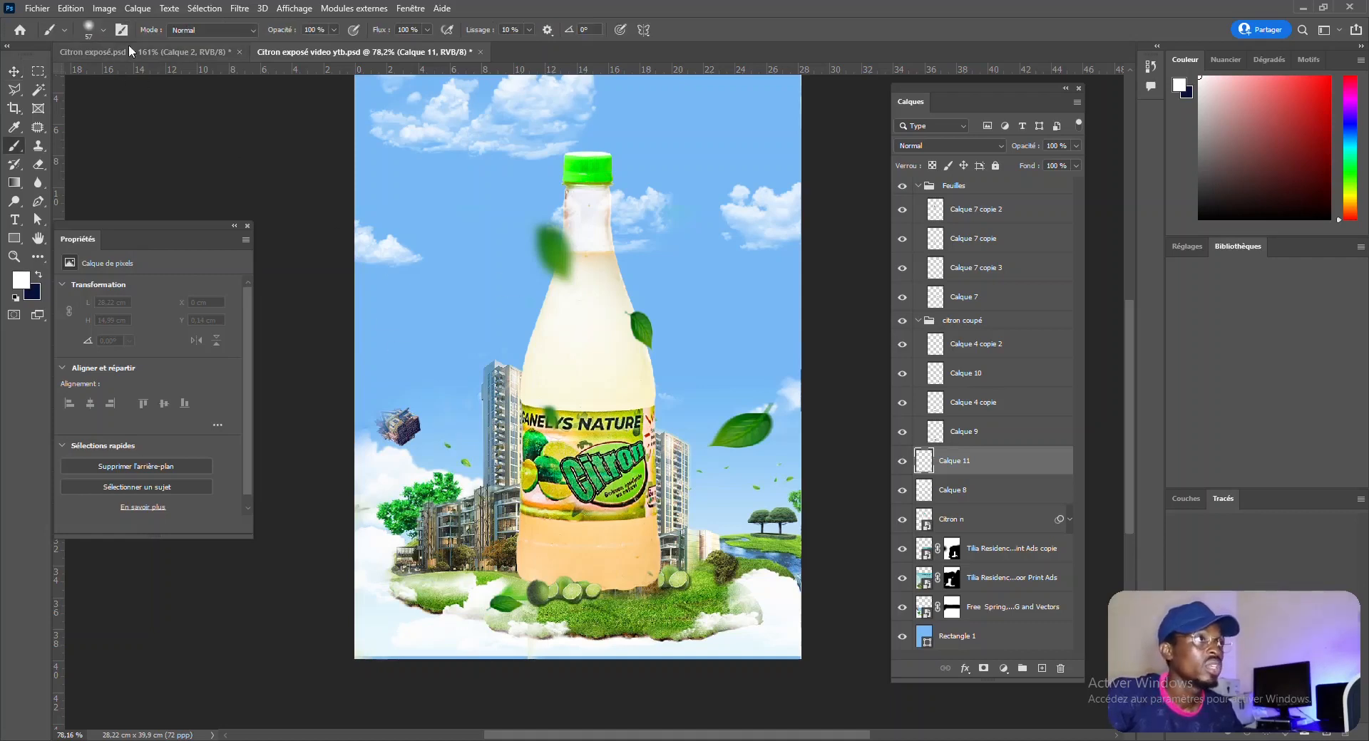
{"action": "left_click", "coordinate": [104, 29]}
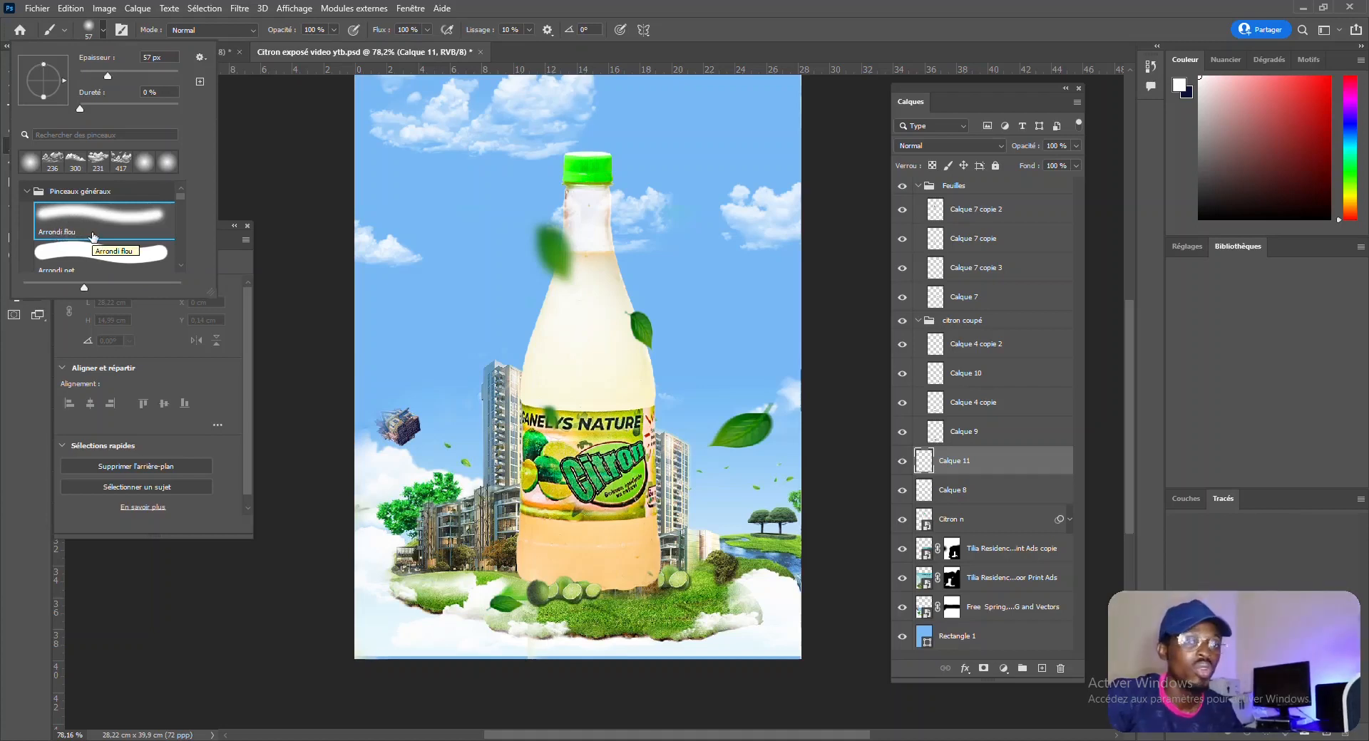
{"action": "right_click", "coordinate": [526, 317], "text": "alt"}
{"action": "left_click_drag", "start_coordinate": [525, 311], "coordinate": [658, 312]}
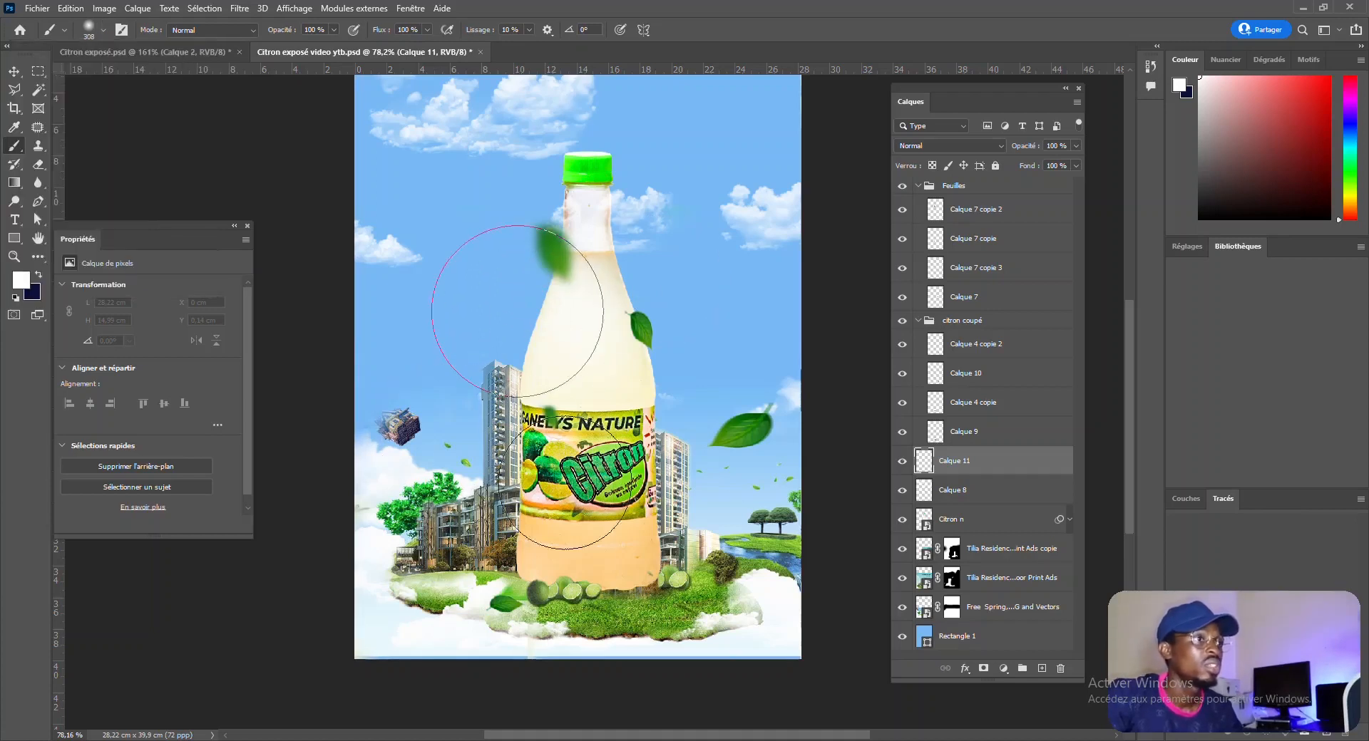
Step: Sample the dark green of the large leaf beside the bottle as the foreground colour
{"action": "scroll", "coordinate": [706, 485], "scroll_direction": "up", "scroll_amount": 5}
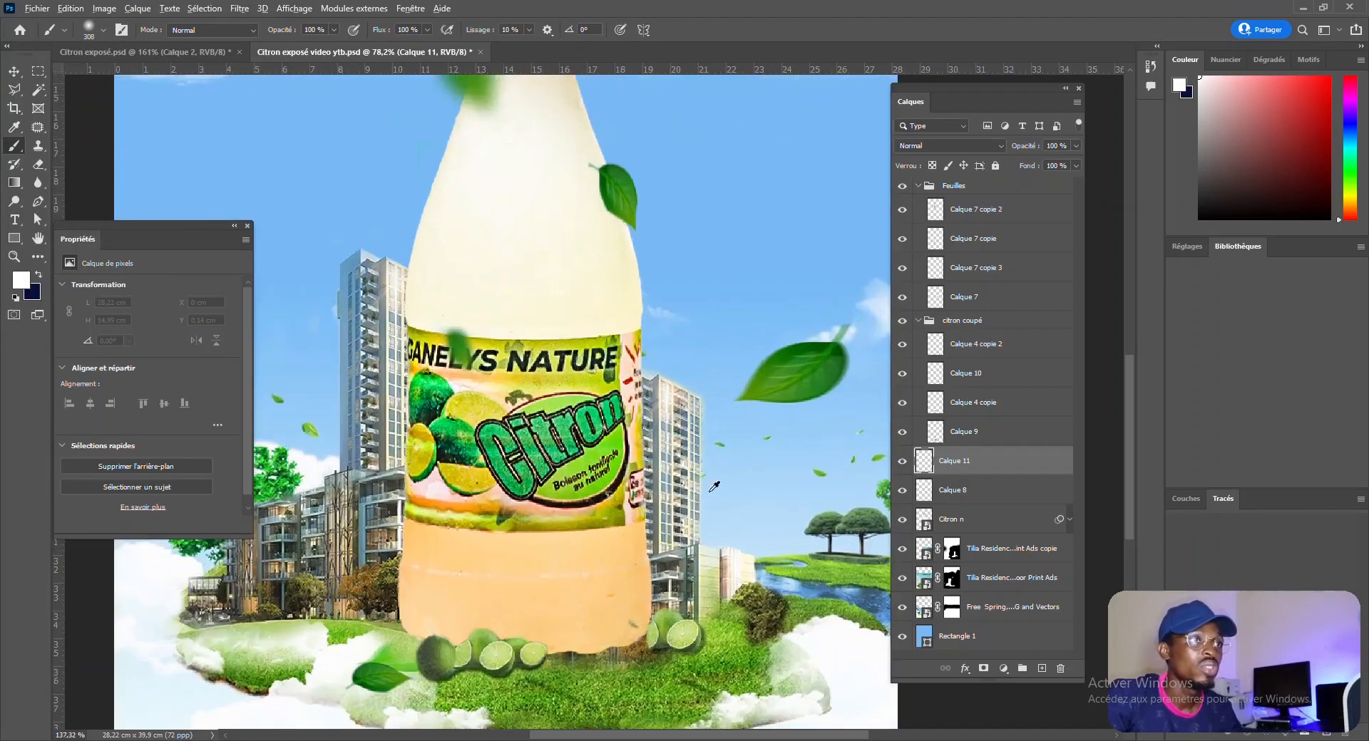
{"action": "left_click", "coordinate": [815, 338], "text": "alt"}
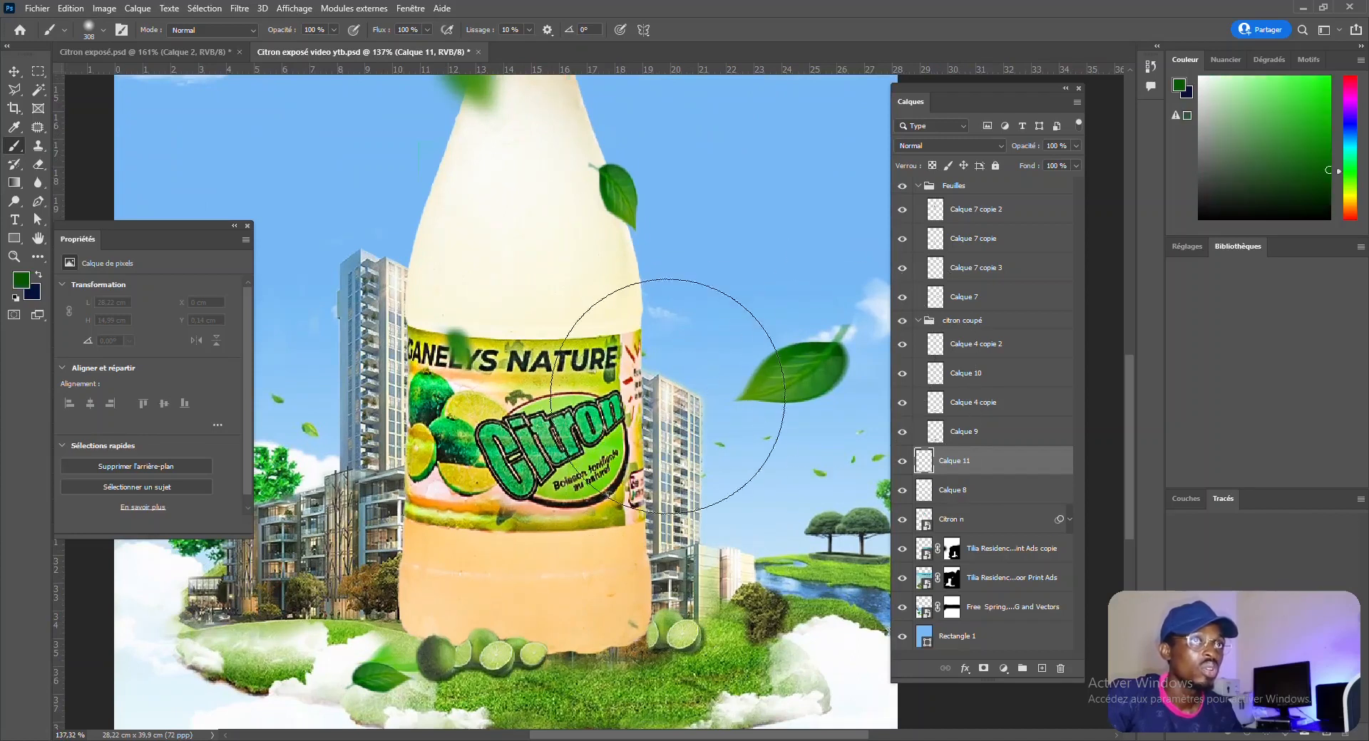
{"action": "scroll", "coordinate": [669, 451], "scroll_direction": "down", "scroll_amount": 5}
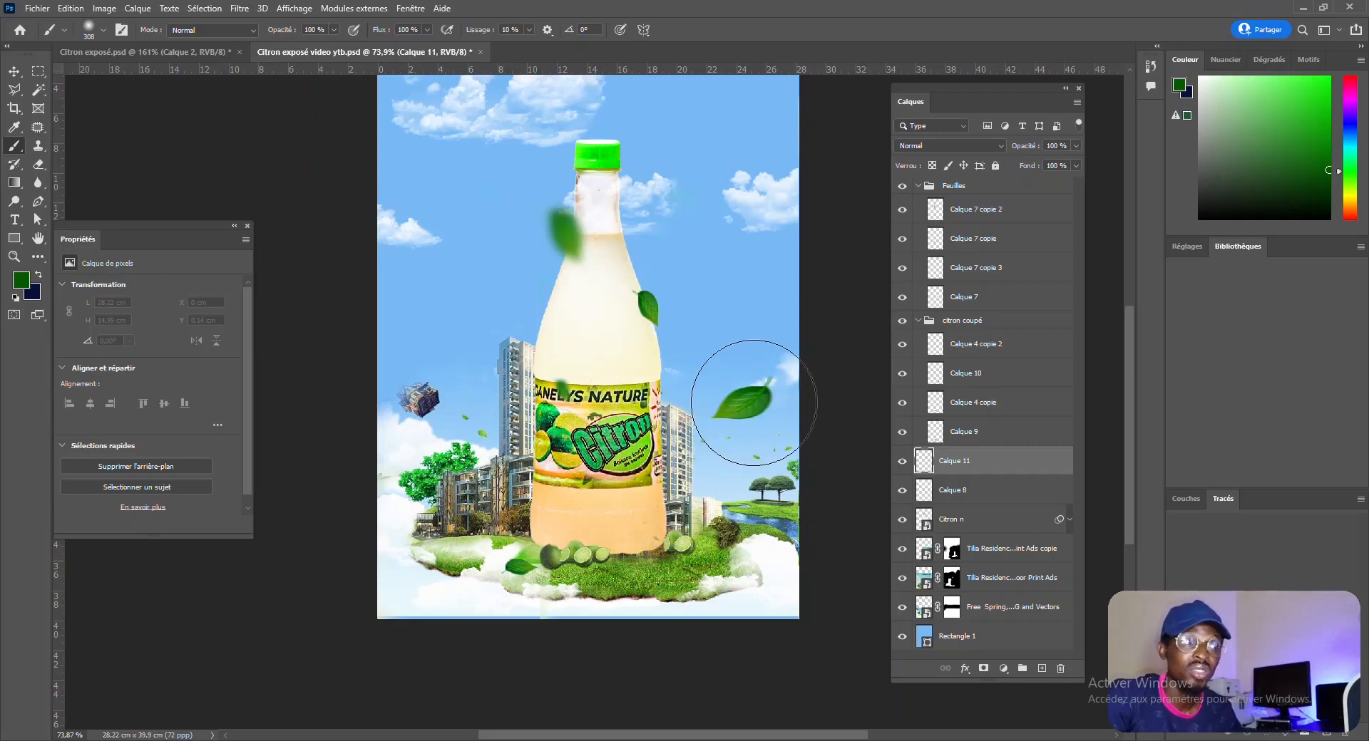
{"action": "scroll", "coordinate": [735, 399], "scroll_direction": "up", "scroll_amount": 5, "text": "alt"}
{"action": "scroll", "coordinate": [755, 360], "scroll_direction": "up", "scroll_amount": 1, "text": "alt"}
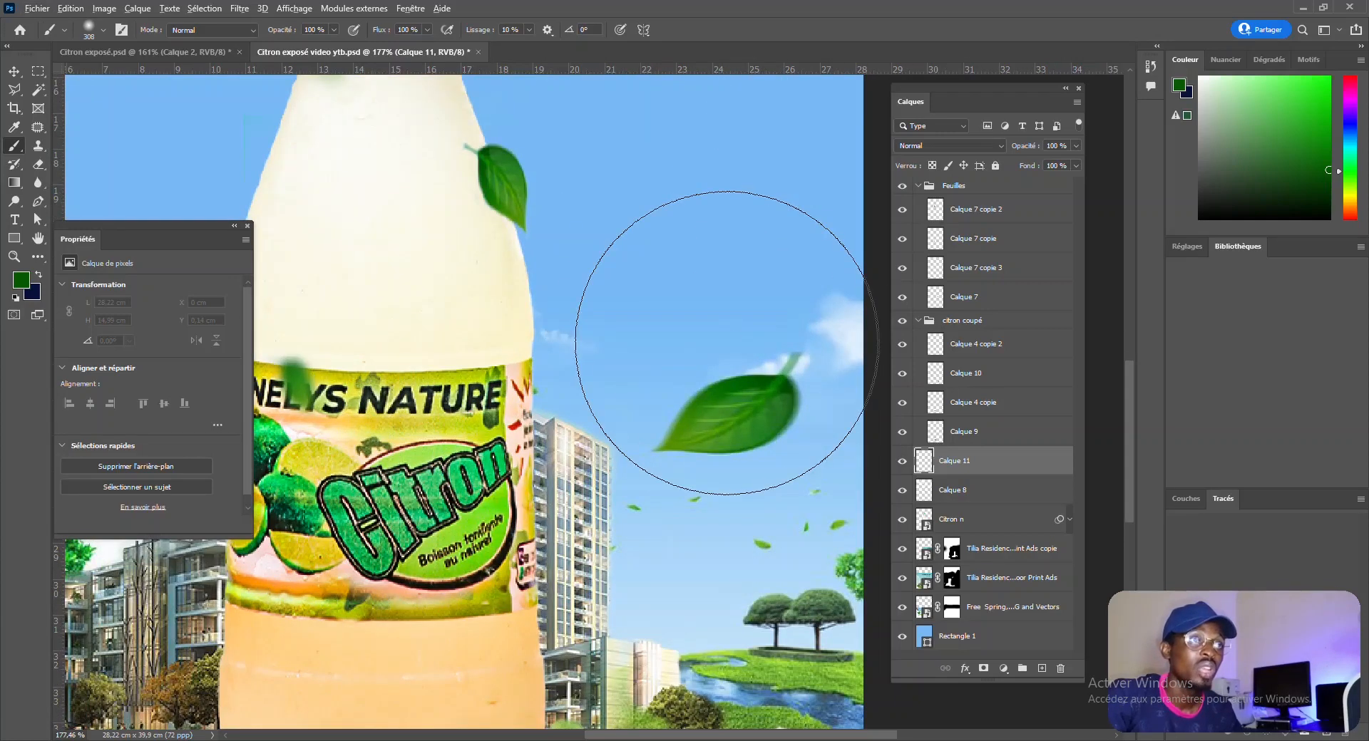
{"action": "left_click", "coordinate": [767, 371], "text": "alt"}
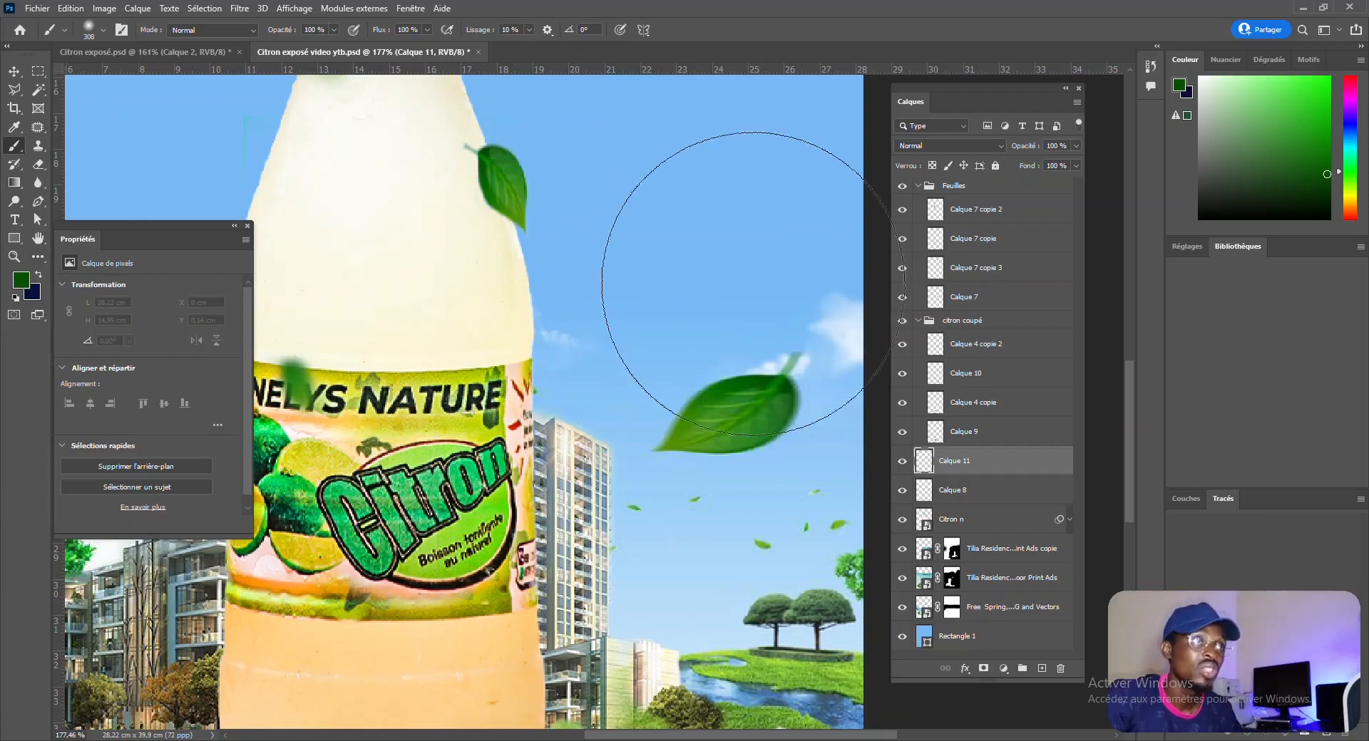
{"action": "left_click", "coordinate": [722, 223], "text": "alt"}
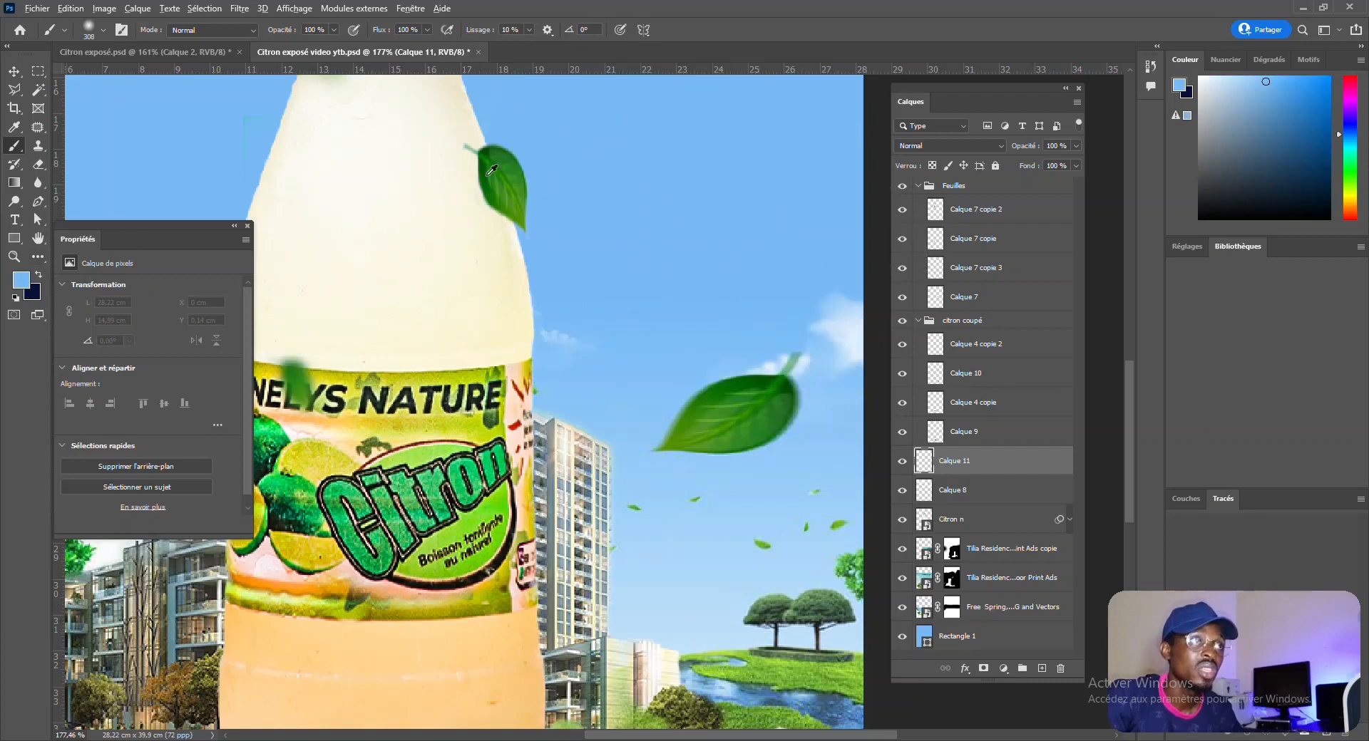
{"action": "left_click", "coordinate": [489, 163], "text": "alt"}
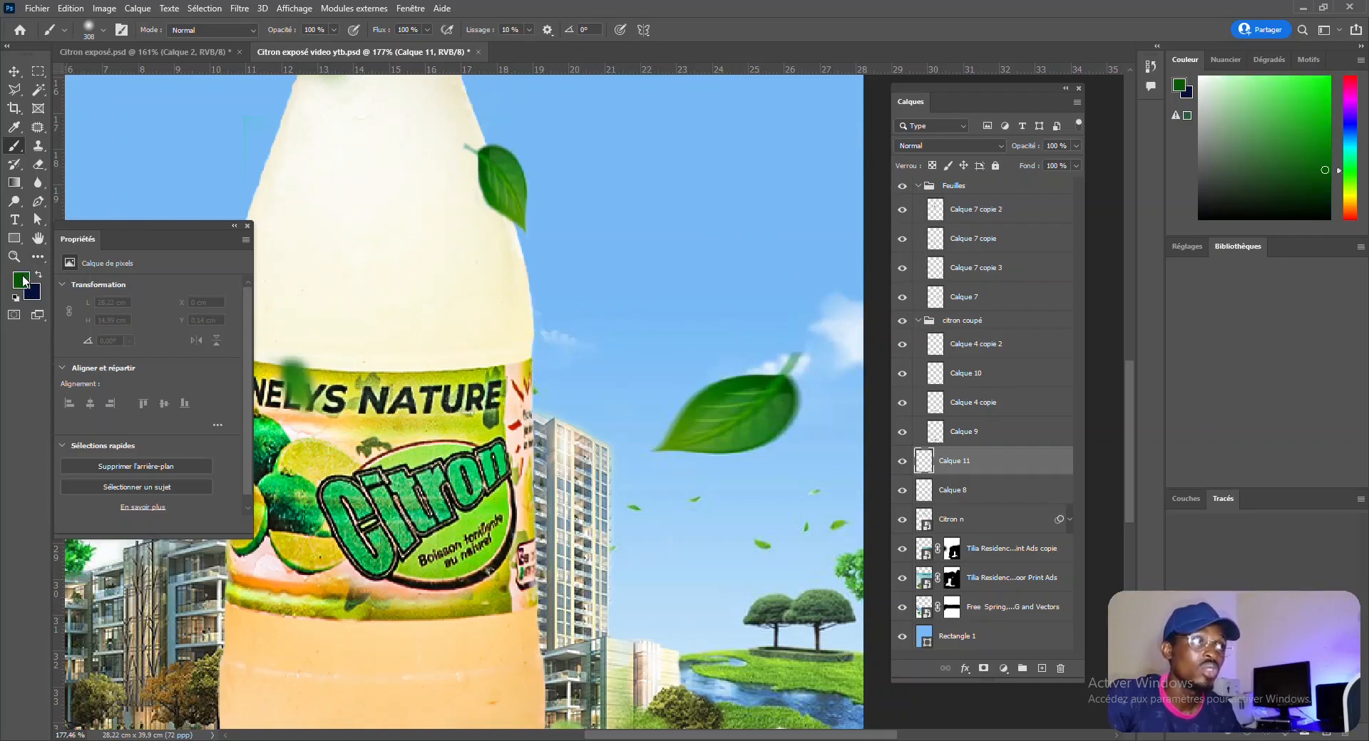
{"action": "left_click", "coordinate": [767, 373], "text": "alt"}
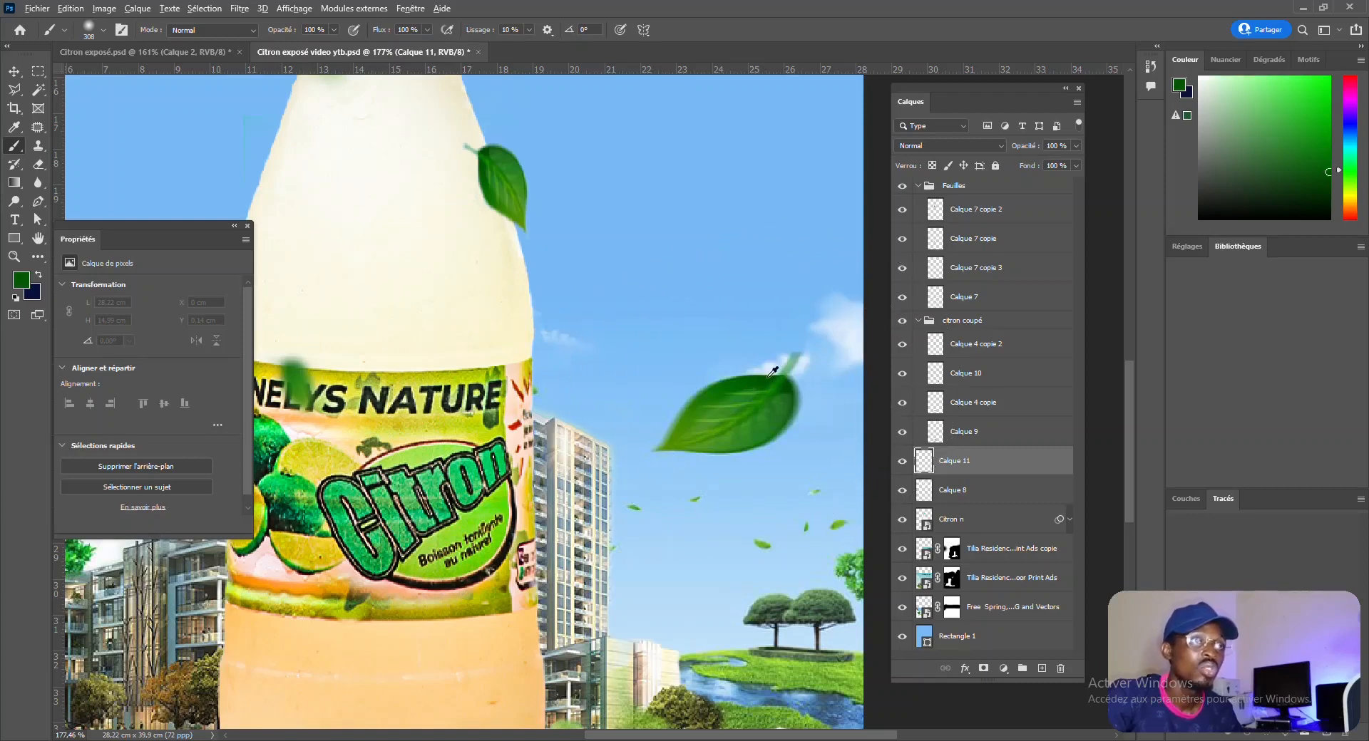
{"action": "scroll", "coordinate": [641, 456], "scroll_direction": "down", "scroll_amount": 5}
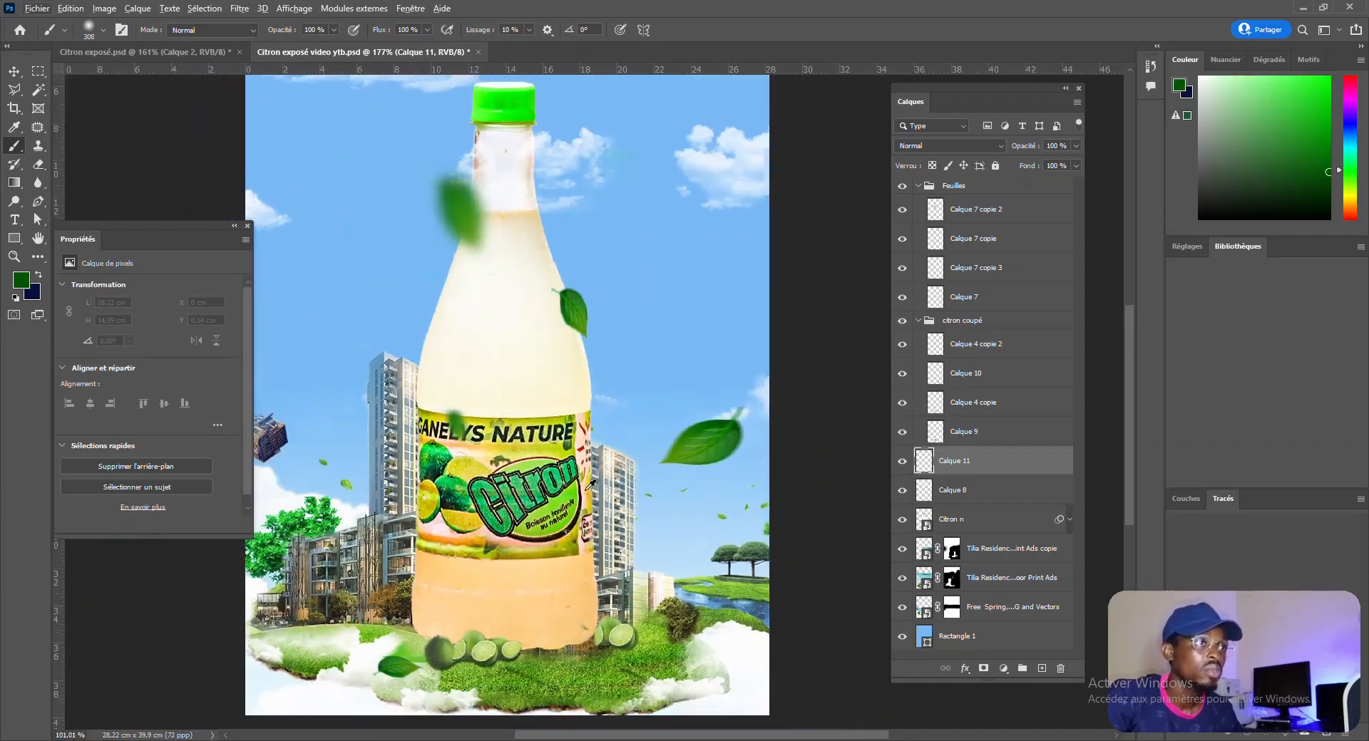
{"action": "scroll", "coordinate": [590, 485], "scroll_direction": "down", "scroll_amount": 2}
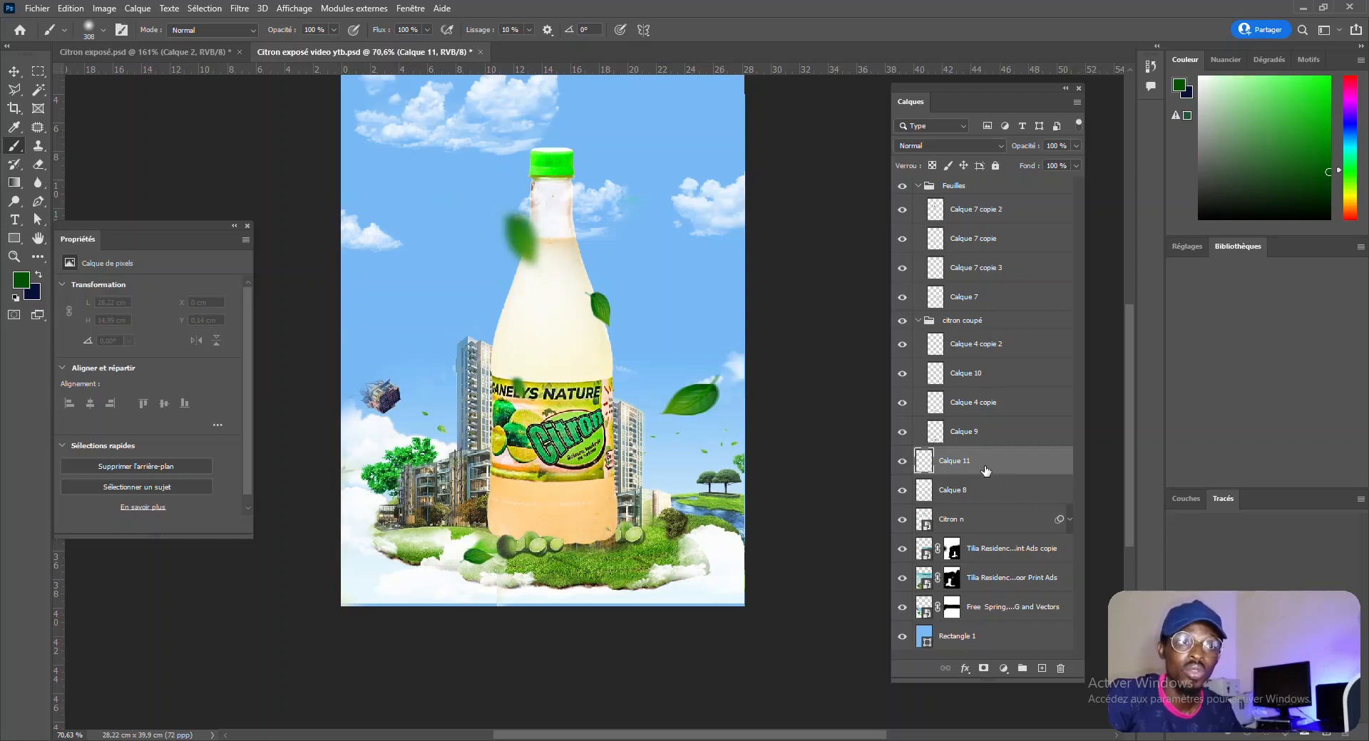
Step: Enlarge the brush to about 390 px and paint one soft green dab over the middle of the bottle on Calque 11
{"action": "left_click_drag", "start_coordinate": [521, 355], "coordinate": [546, 362], "text": "alt"}
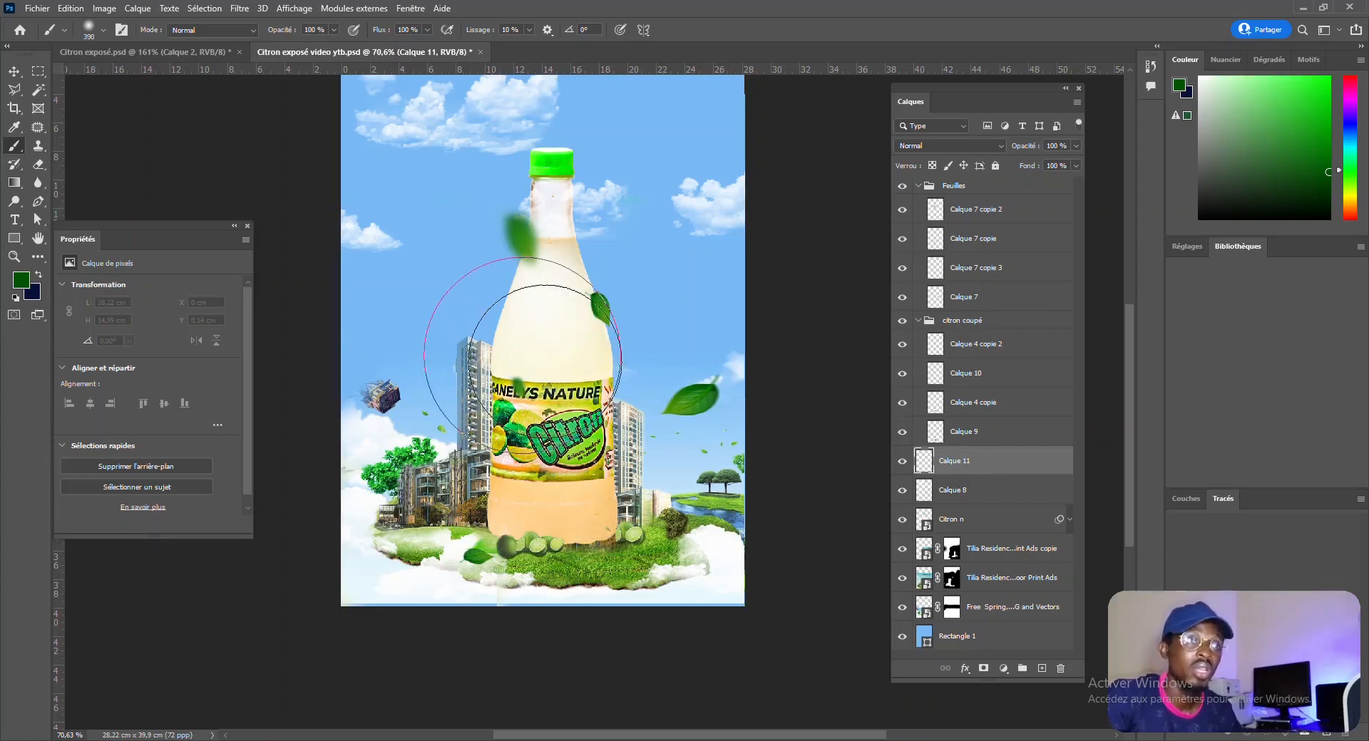
{"action": "scroll", "coordinate": [585, 347], "scroll_direction": "down", "scroll_amount": 1}
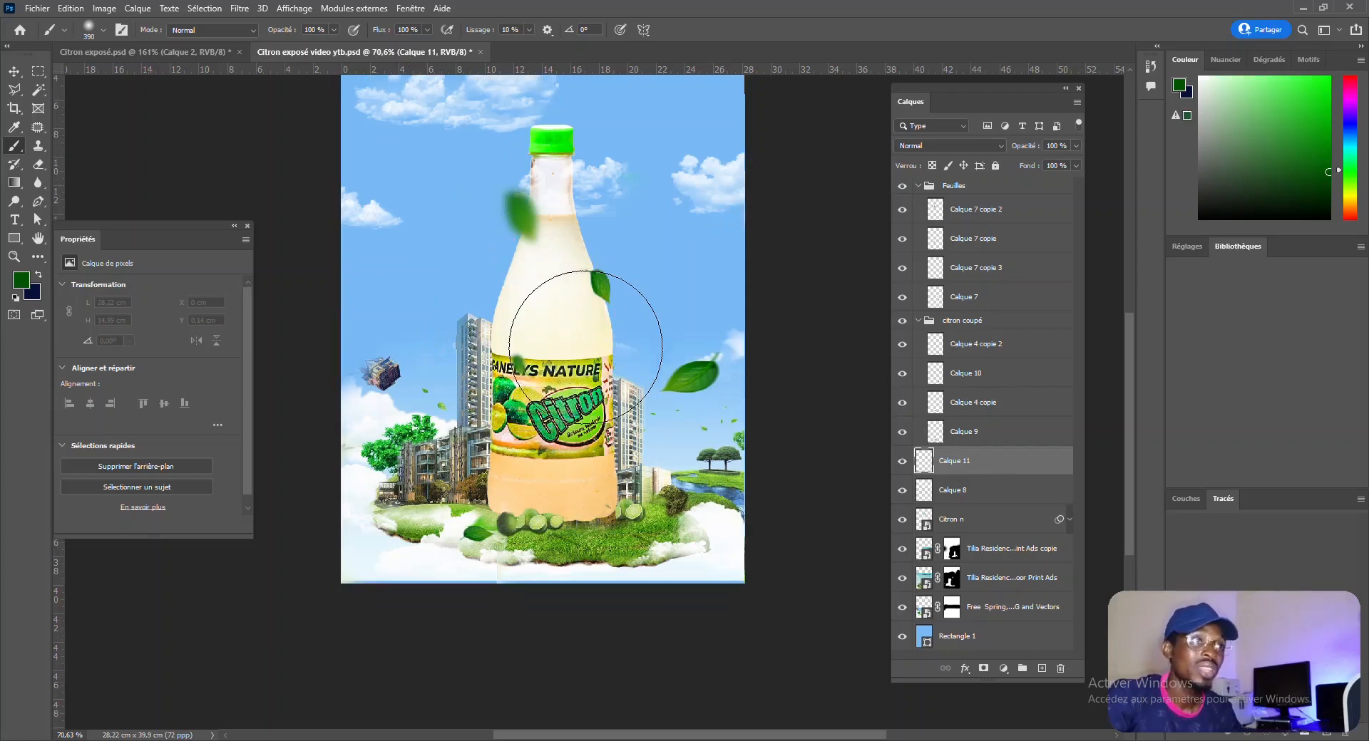
{"action": "left_click", "coordinate": [553, 327]}
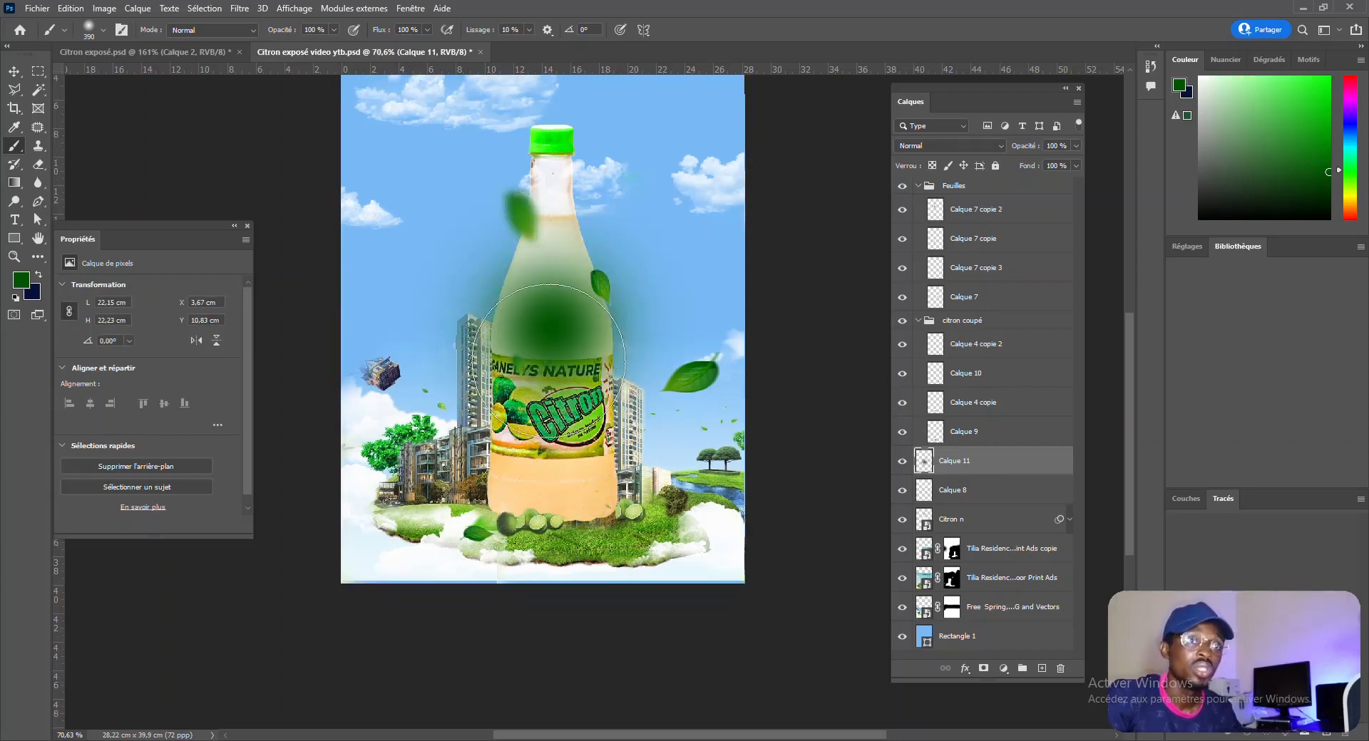
Step: Flatten the green dab to about 22 × 2.8 cm at the bottle's base and place its layer beneath the layer Citron n
{"action": "left_click", "coordinate": [9, 72]}
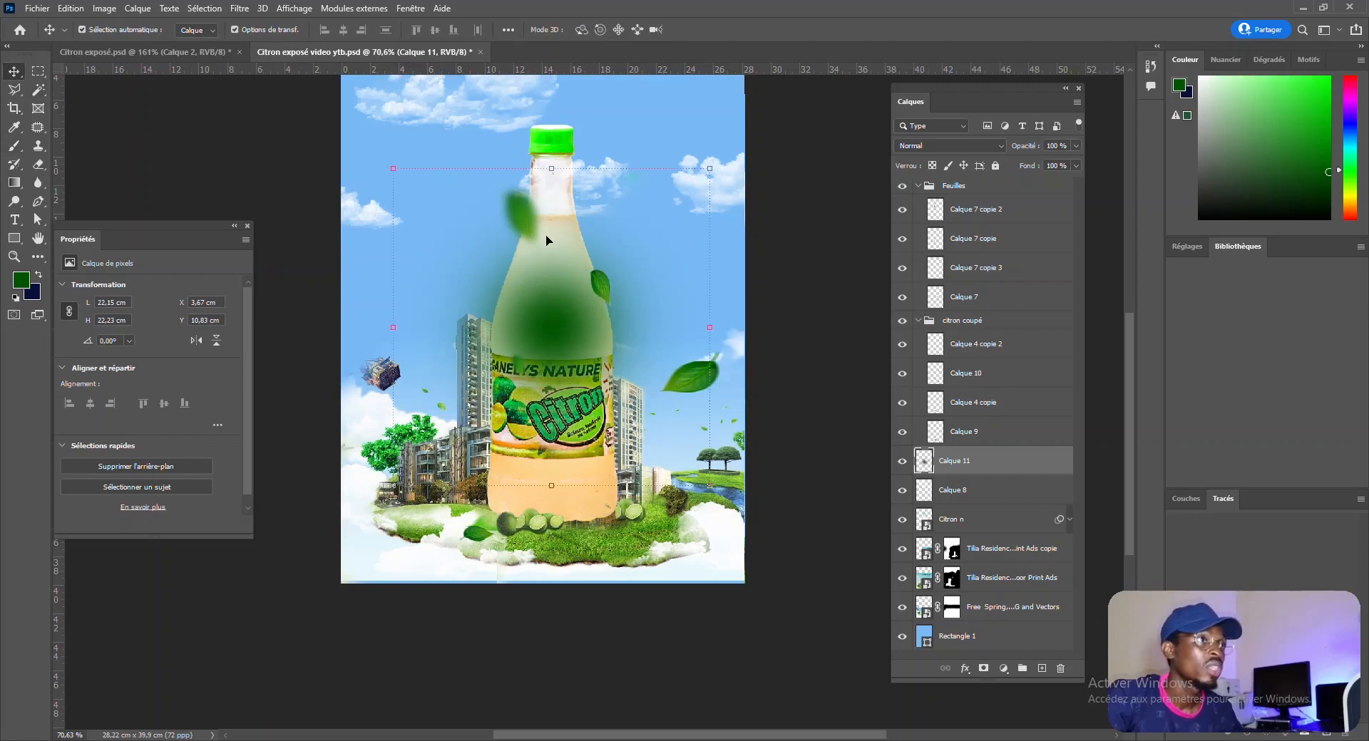
{"action": "left_click", "coordinate": [553, 169]}
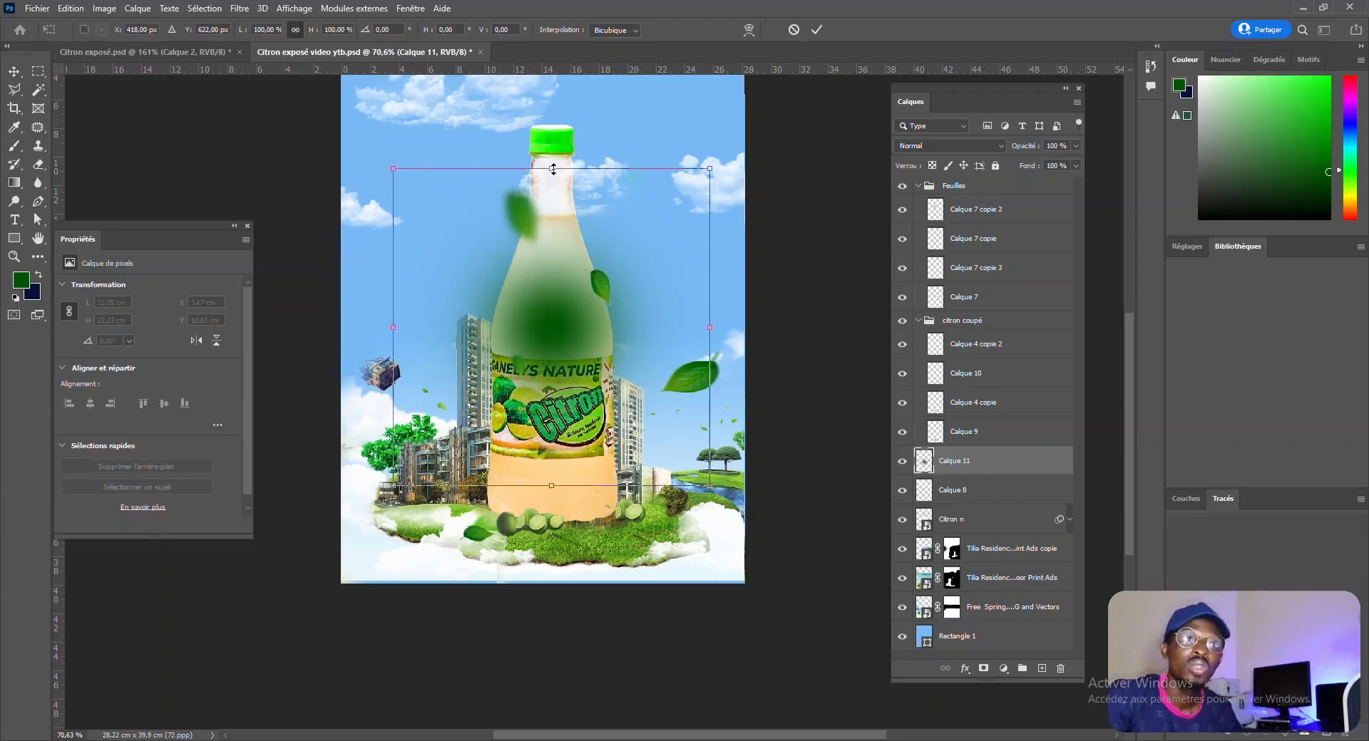
{"action": "left_click_drag", "start_coordinate": [553, 169], "coordinate": [584, 526]}
{"action": "key", "text": "Return"}
{"action": "left_click_drag", "start_coordinate": [1011, 457], "coordinate": [983, 533]}
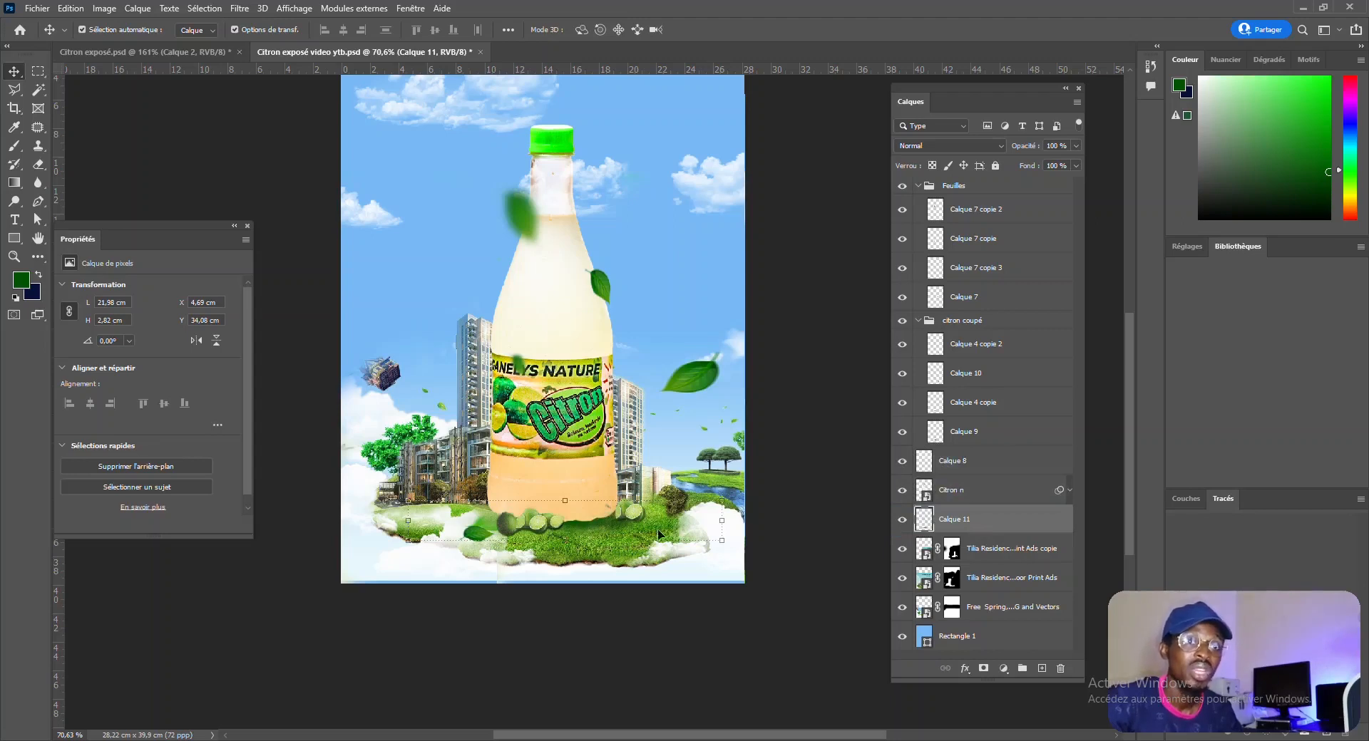
Step: Set the blending mode of the shadow layer Calque 11 to Produit and shift the shadow about 0.3 cm to the left
{"action": "left_click", "coordinate": [1004, 146]}
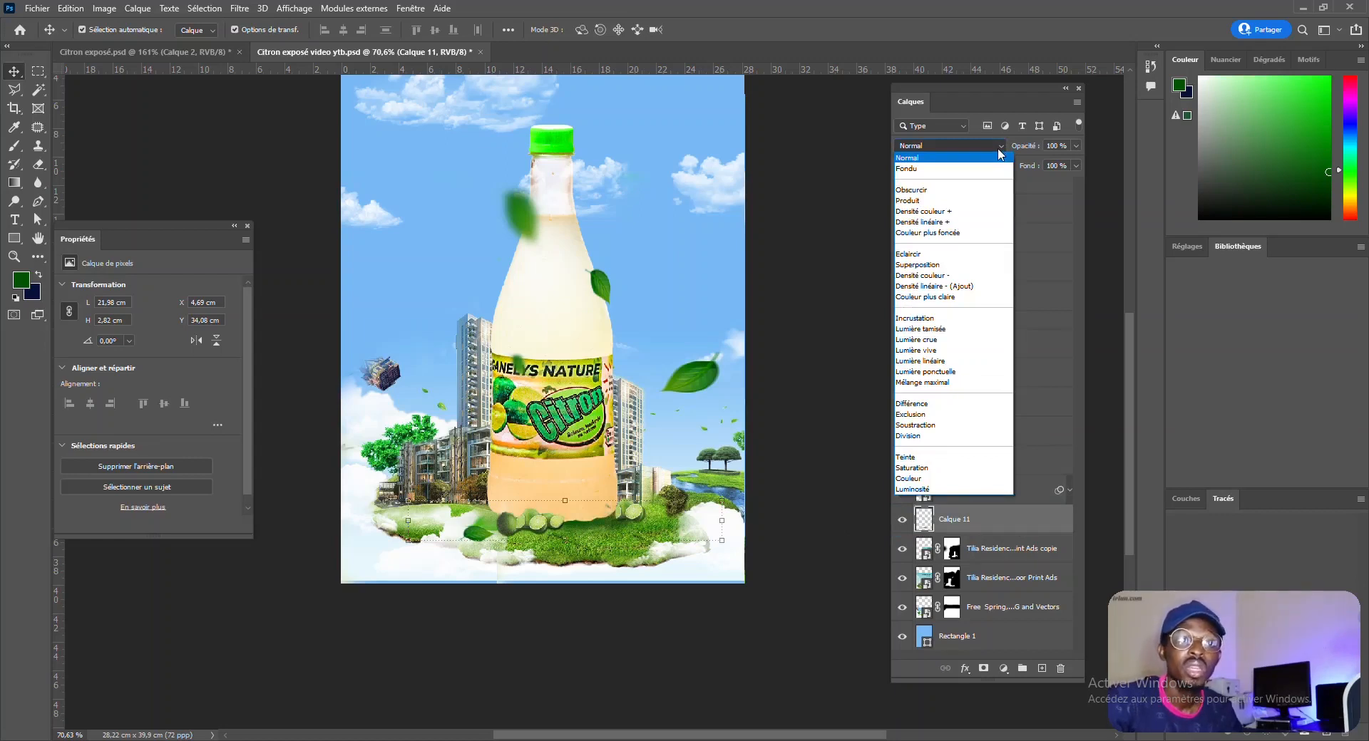
{"action": "left_click", "coordinate": [999, 145]}
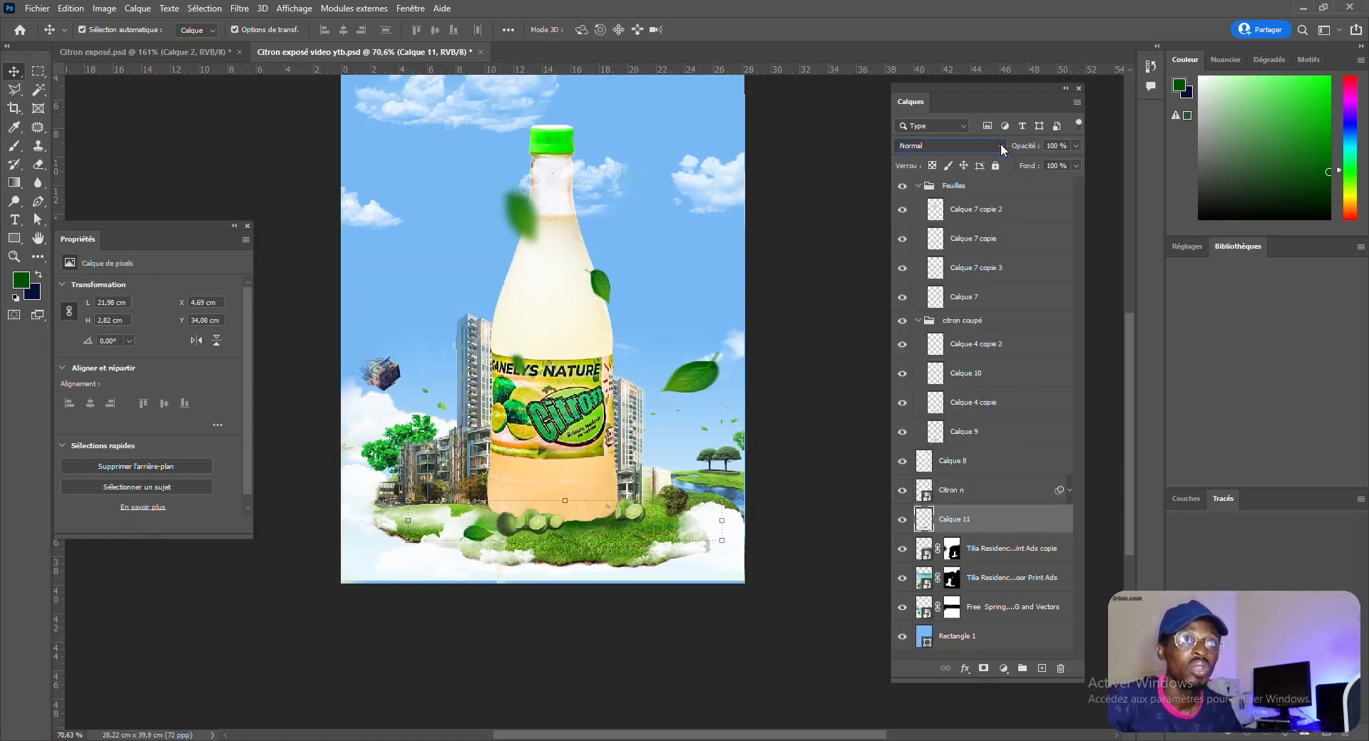
{"action": "left_click", "coordinate": [1000, 145]}
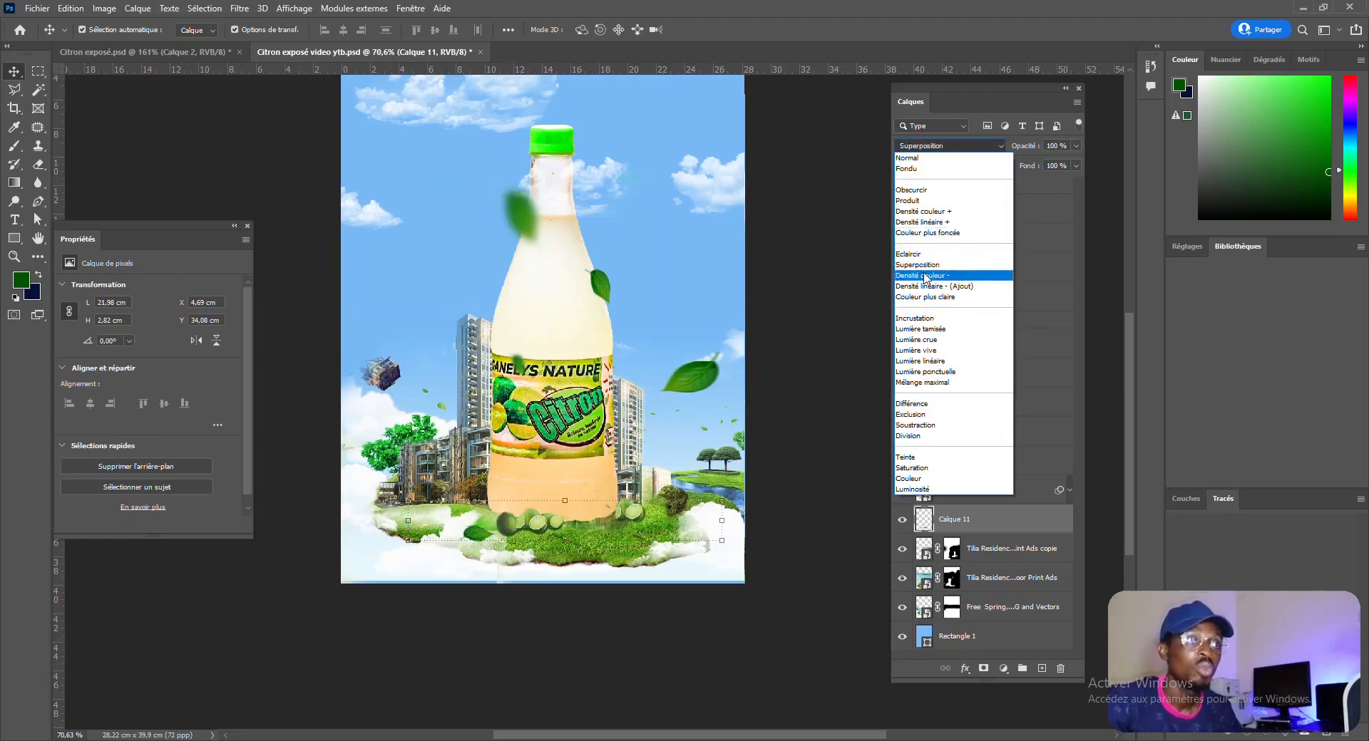
{"action": "left_click", "coordinate": [926, 203]}
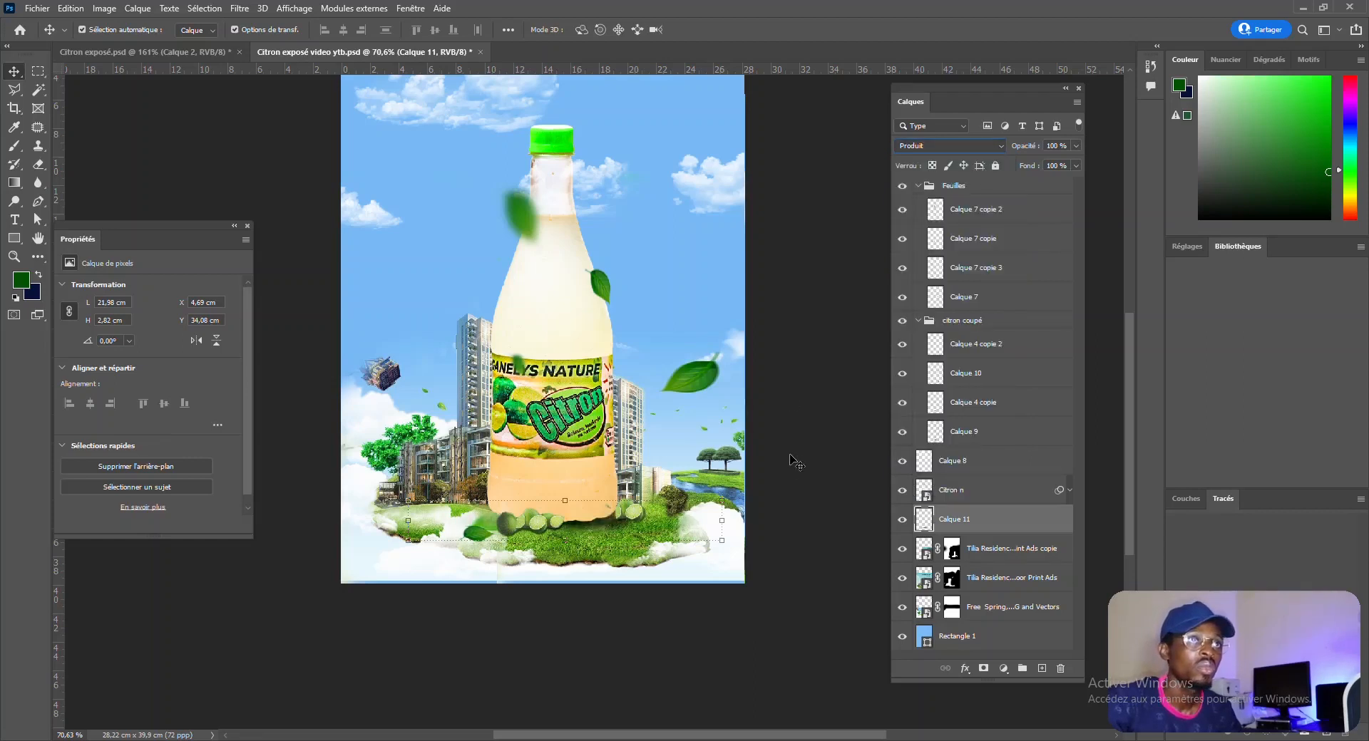
{"action": "left_click", "coordinate": [779, 424]}
{"action": "left_click_drag", "start_coordinate": [583, 523], "coordinate": [628, 530]}
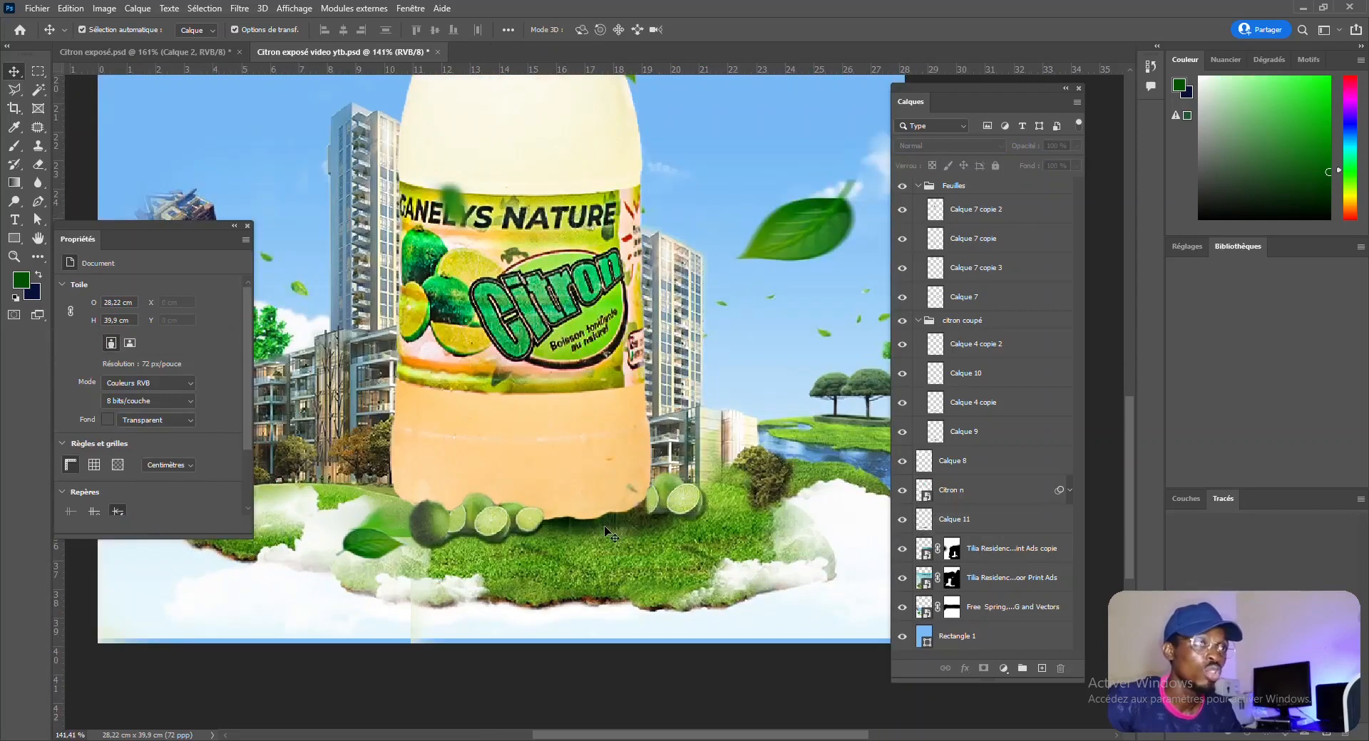
{"action": "left_click", "coordinate": [613, 526]}
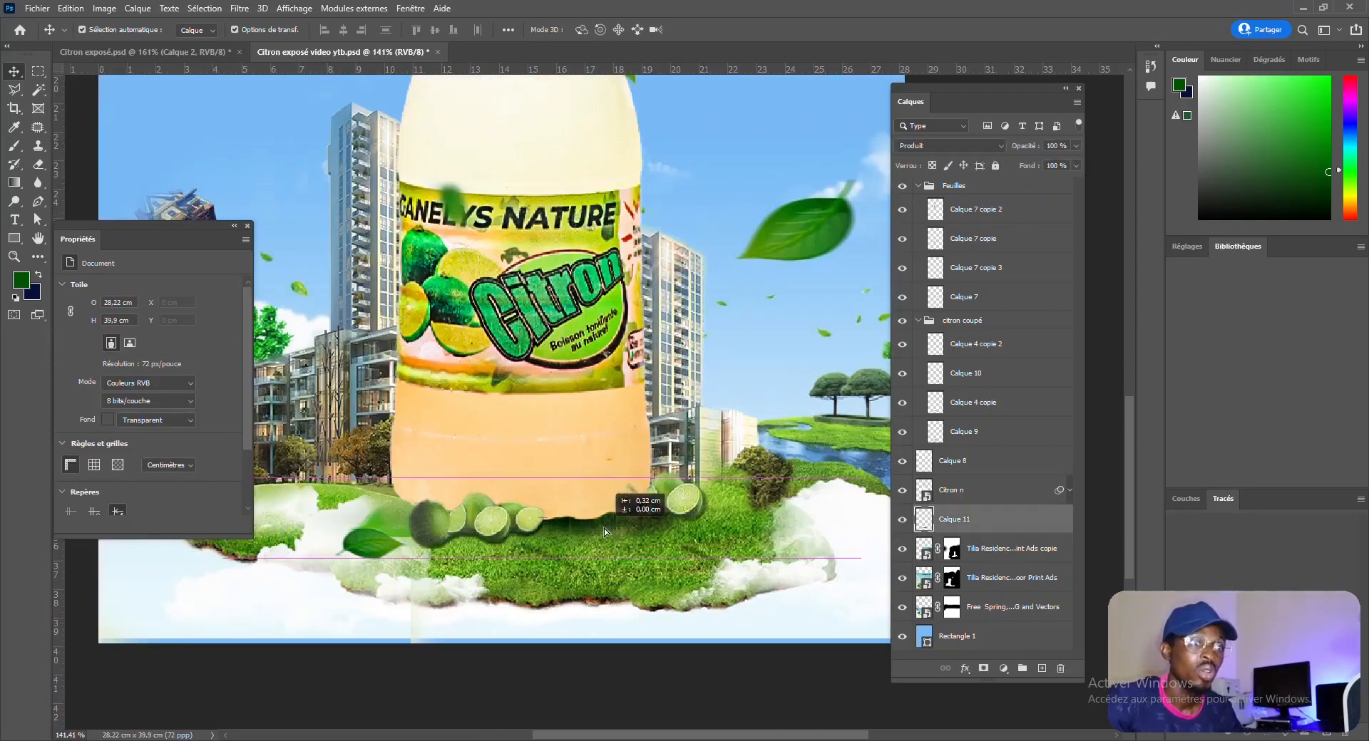
Step: Switch the shadow layer's blending mode to Normal for comparison and set it back to Produit
{"action": "left_click", "coordinate": [1005, 144]}
{"action": "left_click", "coordinate": [940, 163]}
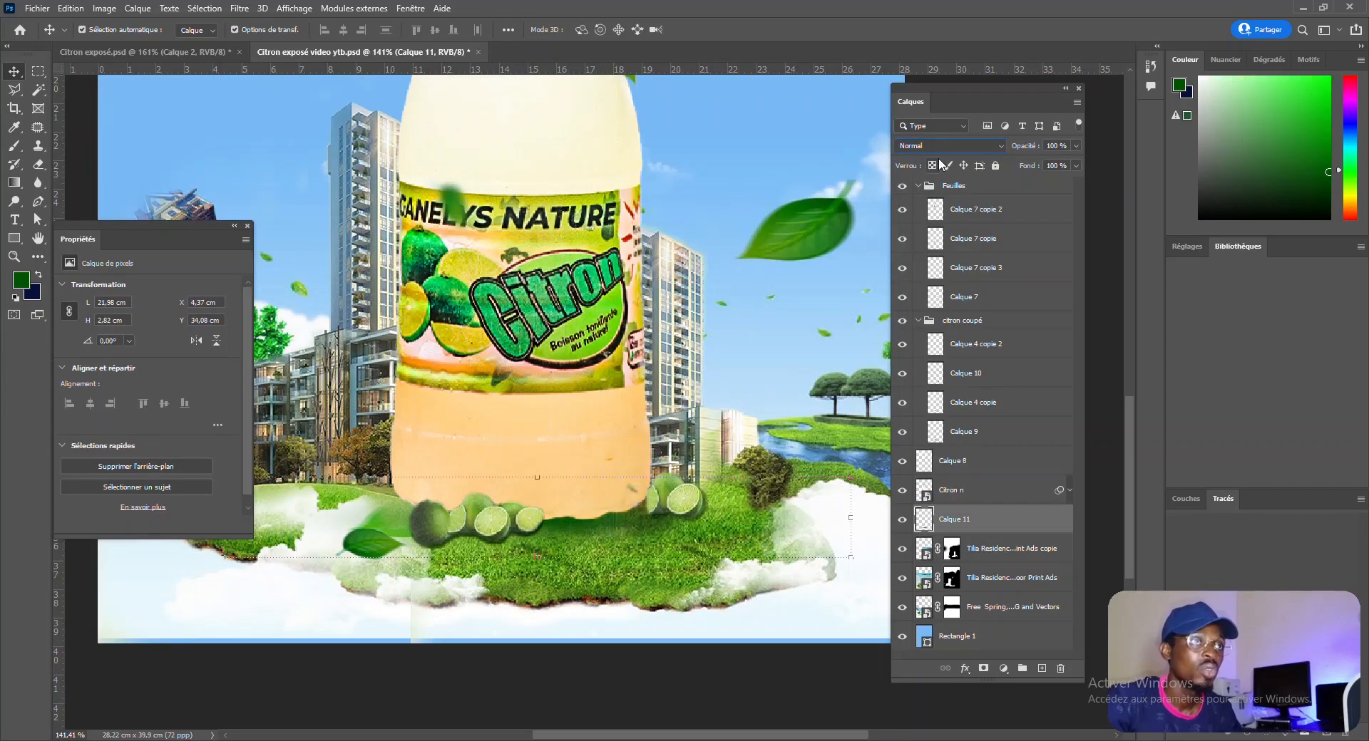
{"action": "left_click", "coordinate": [998, 146]}
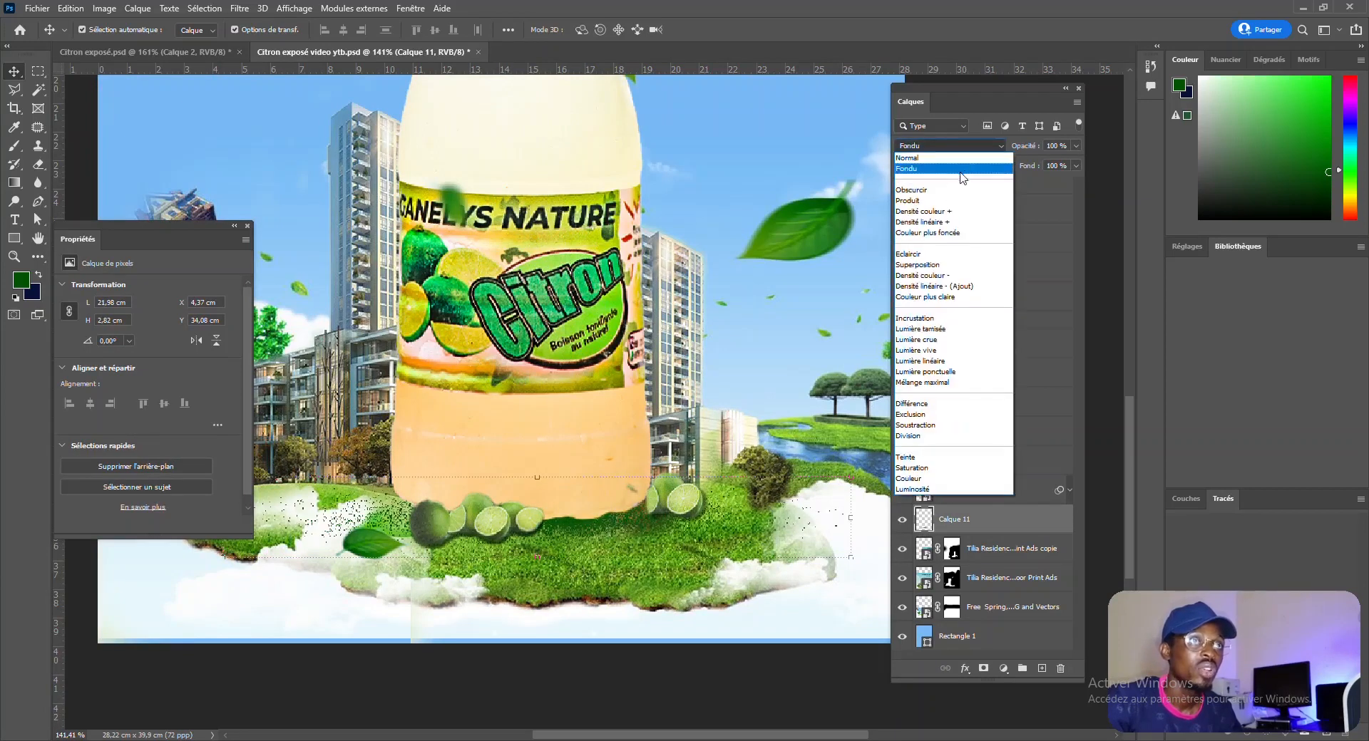
{"action": "left_click", "coordinate": [927, 202]}
{"action": "left_click", "coordinate": [526, 658]}
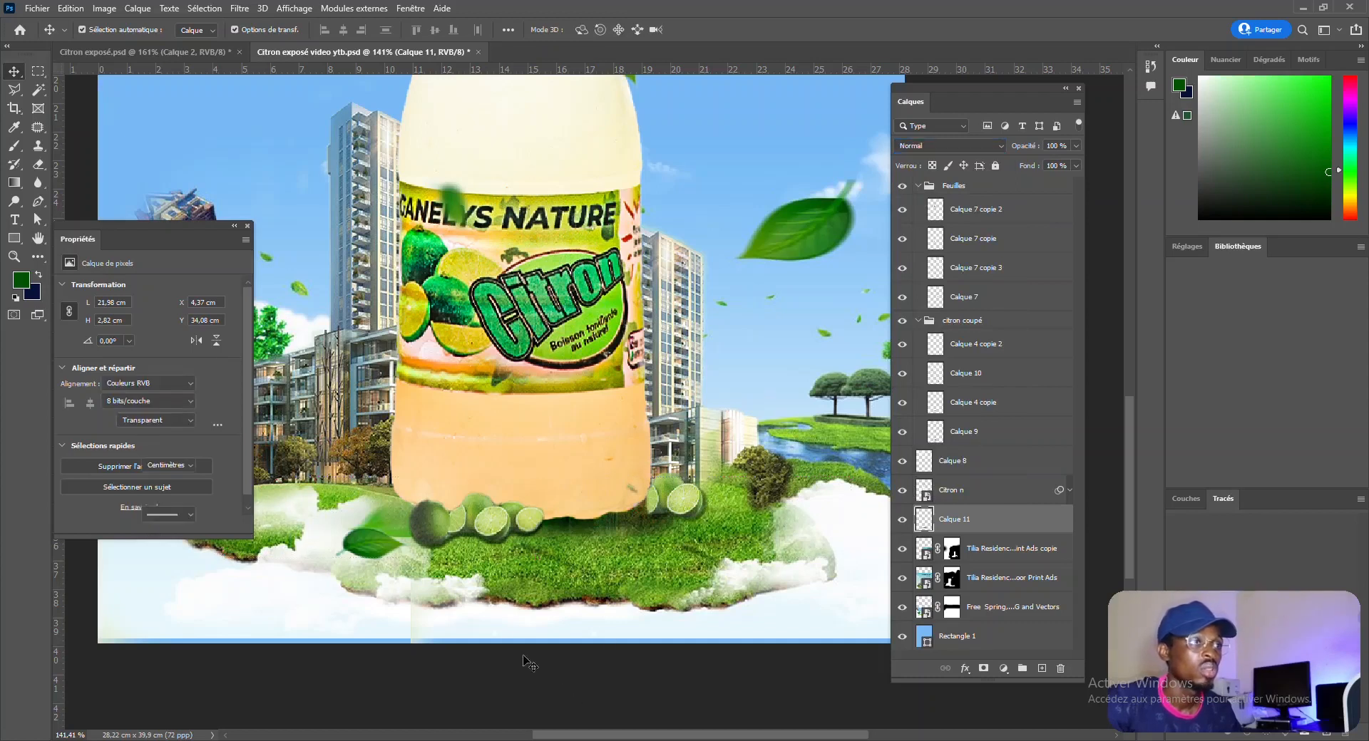
Step: Move the Free Spring landscape layer down about 0.25 cm to cover the blue strip along the poster's lower edge
{"action": "key", "text": "ctrl+0"}
{"action": "left_click", "coordinate": [542, 619]}
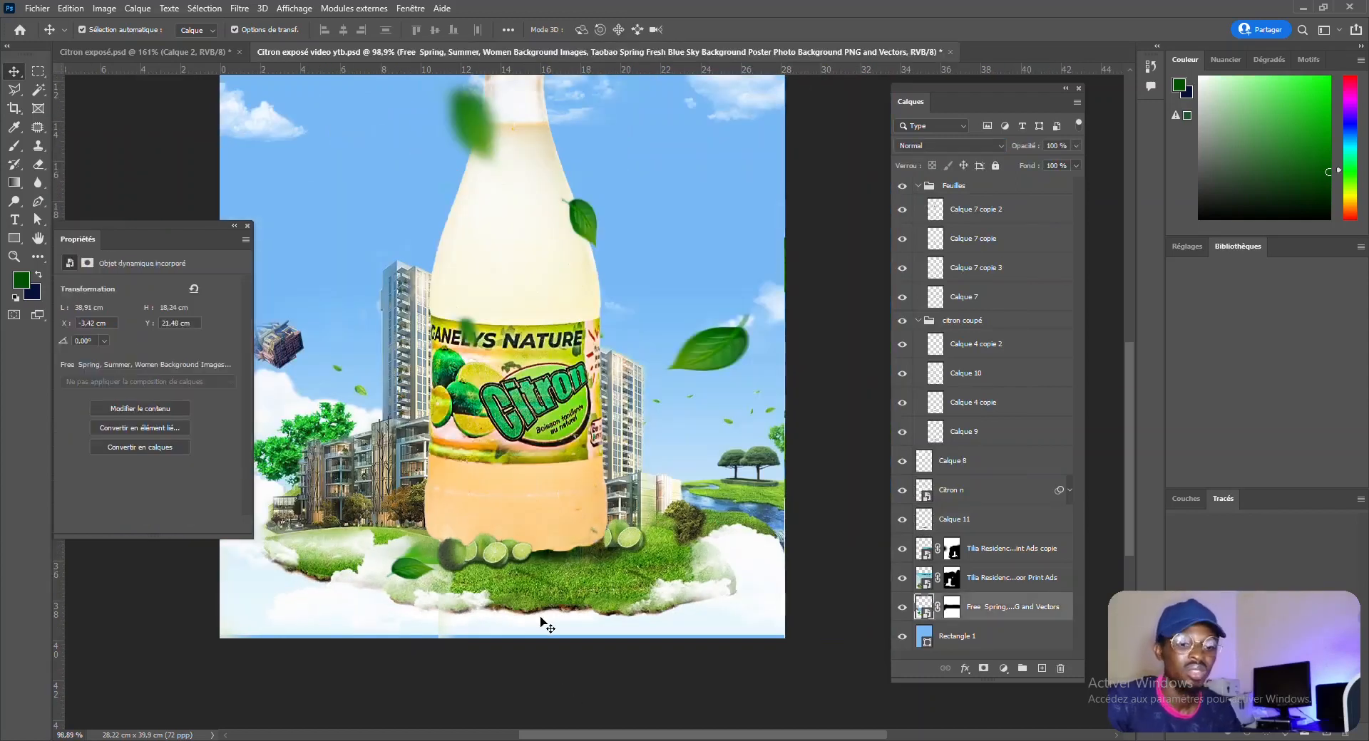
{"action": "left_click_drag", "start_coordinate": [542, 622], "coordinate": [542, 627]}
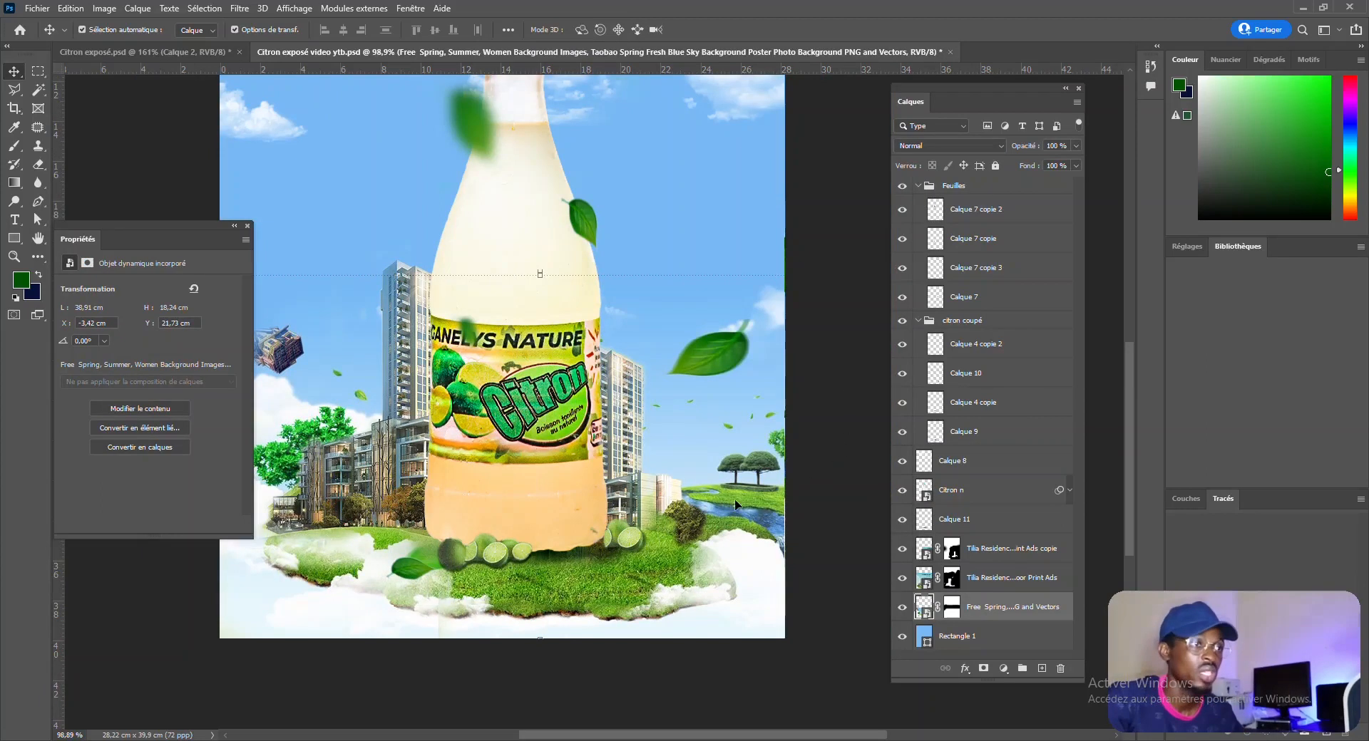
{"action": "scroll", "coordinate": [706, 560], "scroll_direction": "down", "scroll_amount": 1}
{"action": "scroll", "coordinate": [704, 554], "scroll_direction": "down", "scroll_amount": 2}
{"action": "left_click", "coordinate": [402, 294]}
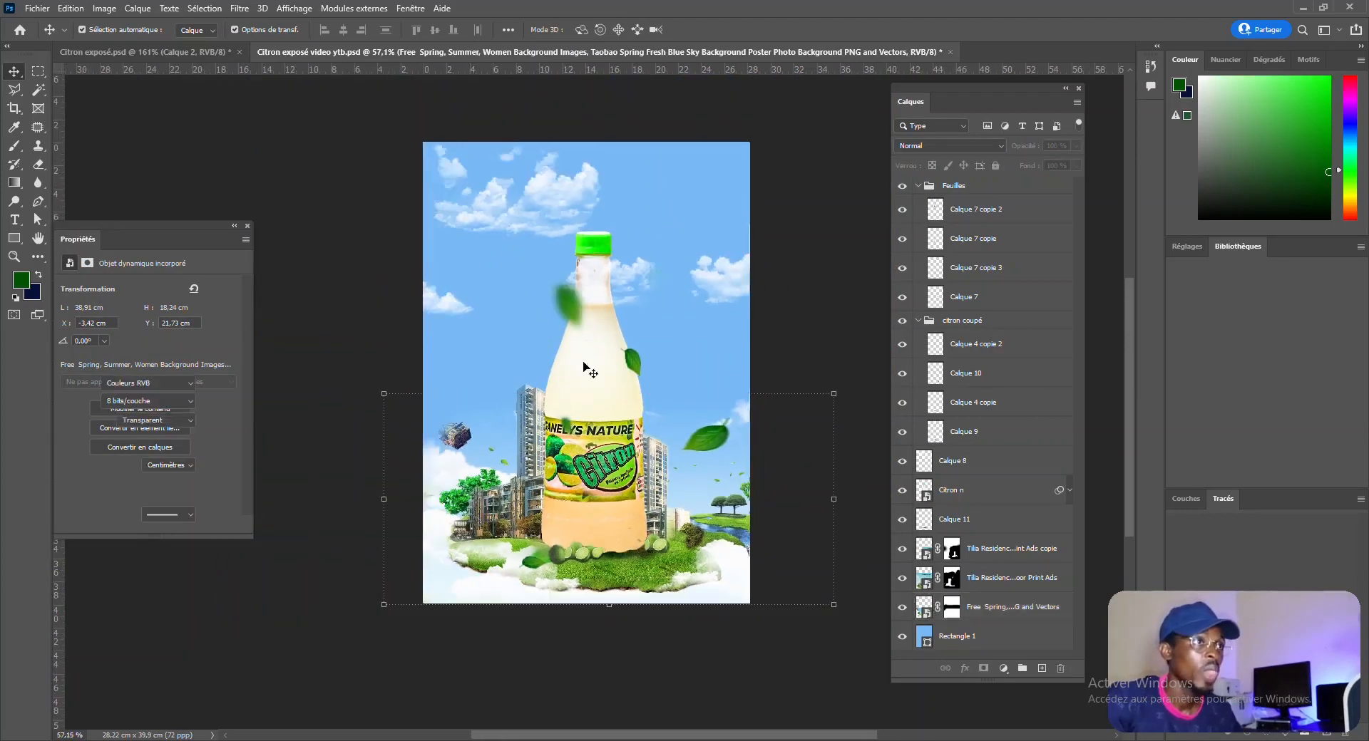
Step: Copy the dog and the bicycle with its shadow from Citron exposé.psd into Citron exposé video ytb.psd
{"action": "scroll", "coordinate": [583, 368], "scroll_direction": "up", "scroll_amount": 1}
{"action": "scroll", "coordinate": [583, 368], "scroll_direction": "up", "scroll_amount": 1}
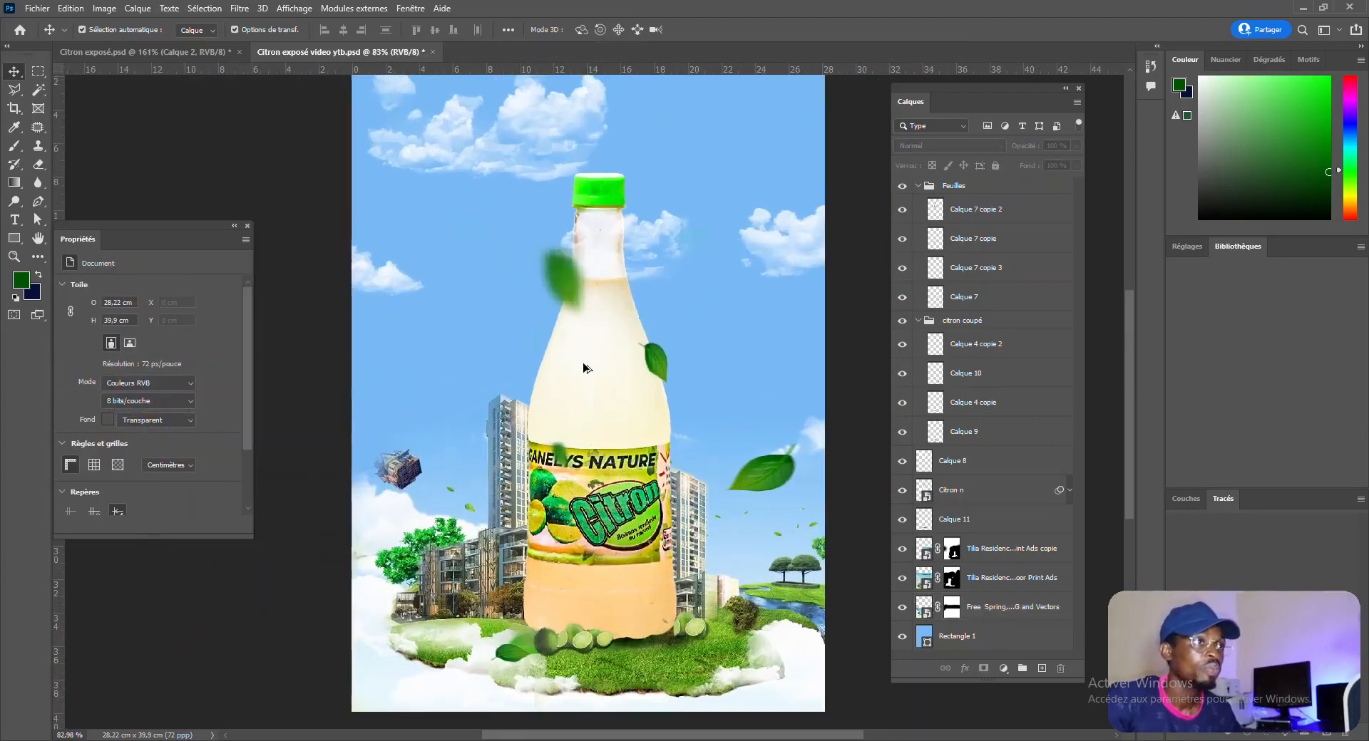
{"action": "left_click", "coordinate": [195, 54]}
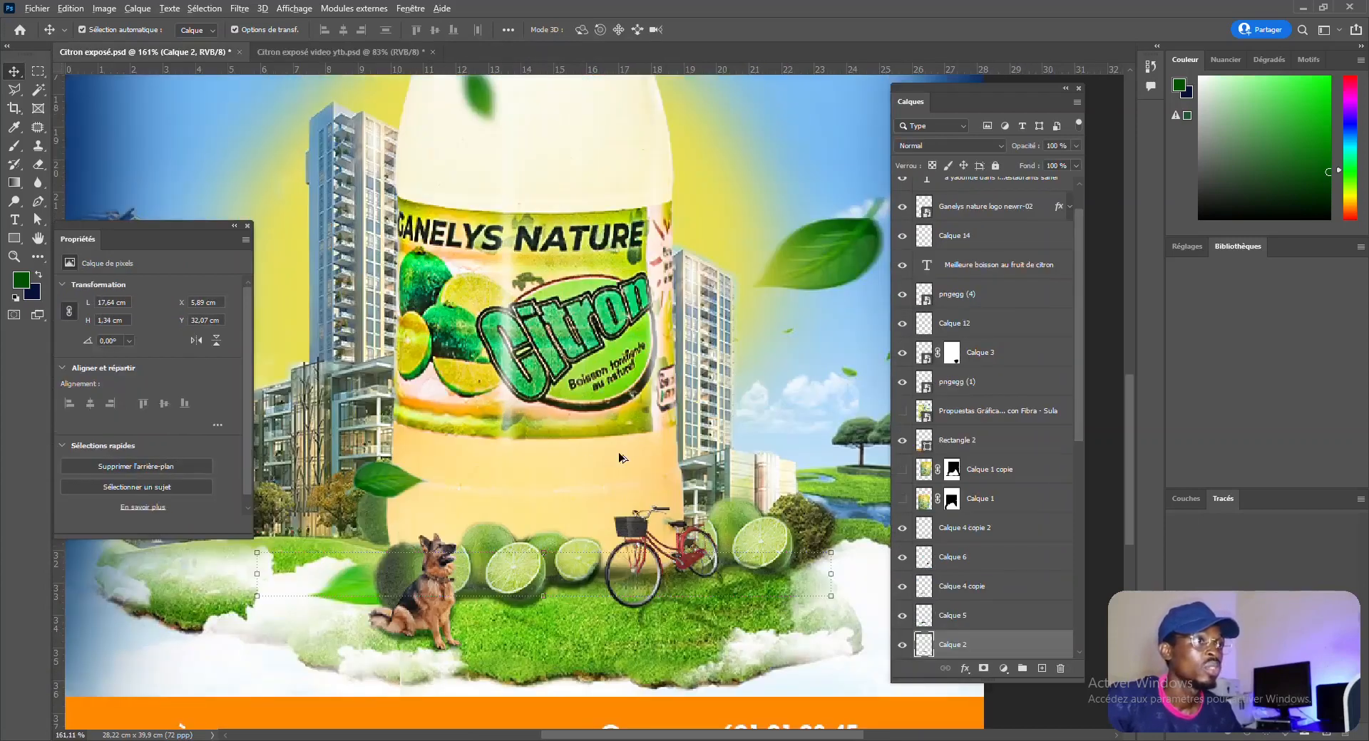
{"action": "scroll", "coordinate": [624, 474], "scroll_direction": "down", "scroll_amount": 1}
{"action": "scroll", "coordinate": [624, 481], "scroll_direction": "down", "scroll_amount": 1}
{"action": "left_click", "coordinate": [610, 510]}
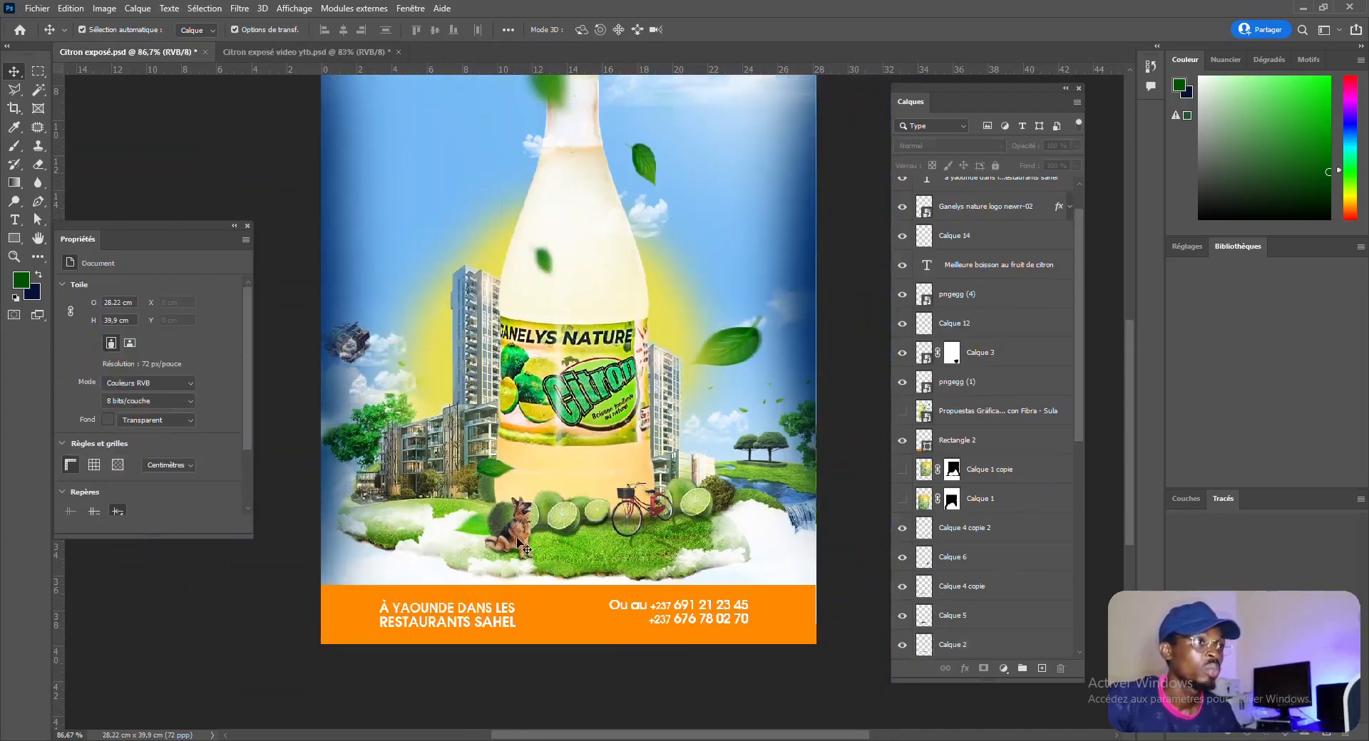
{"action": "left_click", "coordinate": [629, 499], "text": "shift"}
{"action": "left_click_drag", "start_coordinate": [629, 499], "coordinate": [635, 652]}
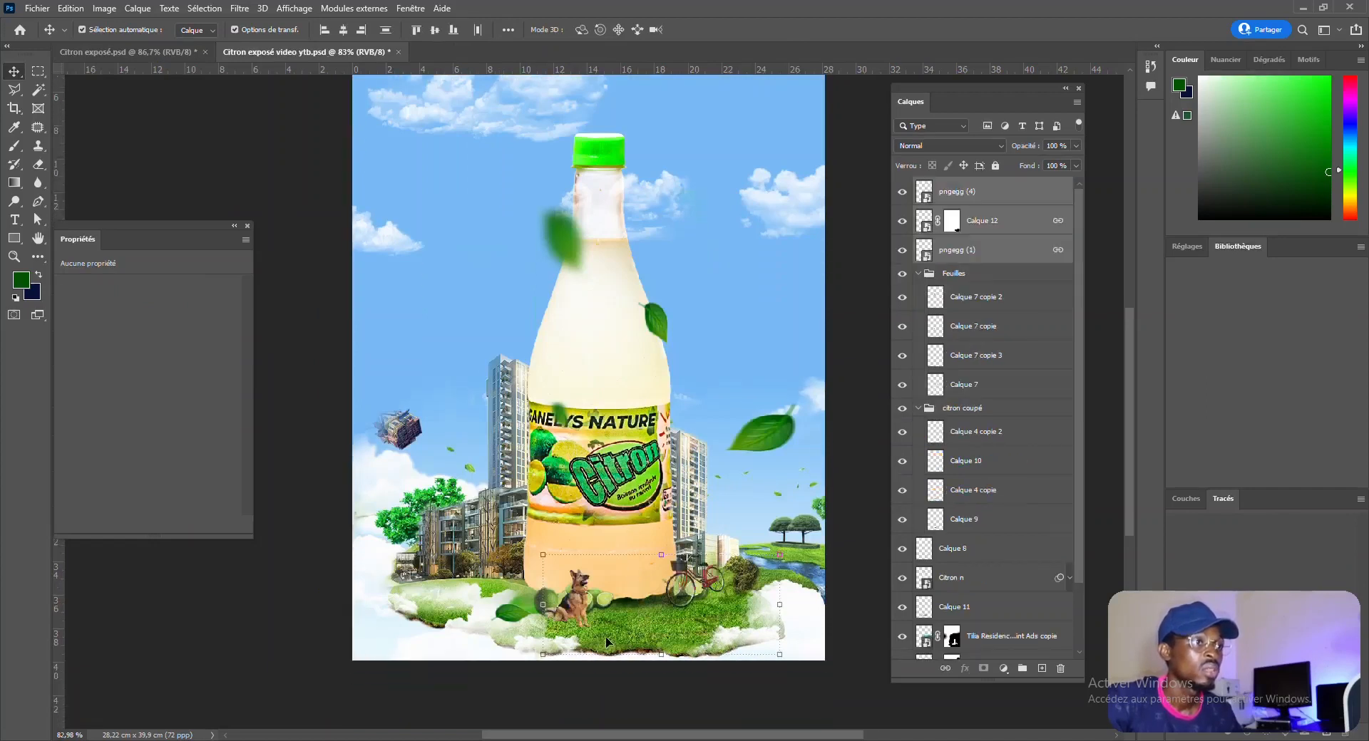
Step: Shift the dog, bicycle and bicycle shadow together left and slightly down onto the grass at the bottle's base, with the dog beside the cut limes
{"action": "scroll", "coordinate": [639, 628], "scroll_direction": "up", "scroll_amount": 3}
{"action": "scroll", "coordinate": [576, 571], "scroll_direction": "up", "scroll_amount": 1}
{"action": "left_click_drag", "start_coordinate": [575, 547], "coordinate": [551, 547]}
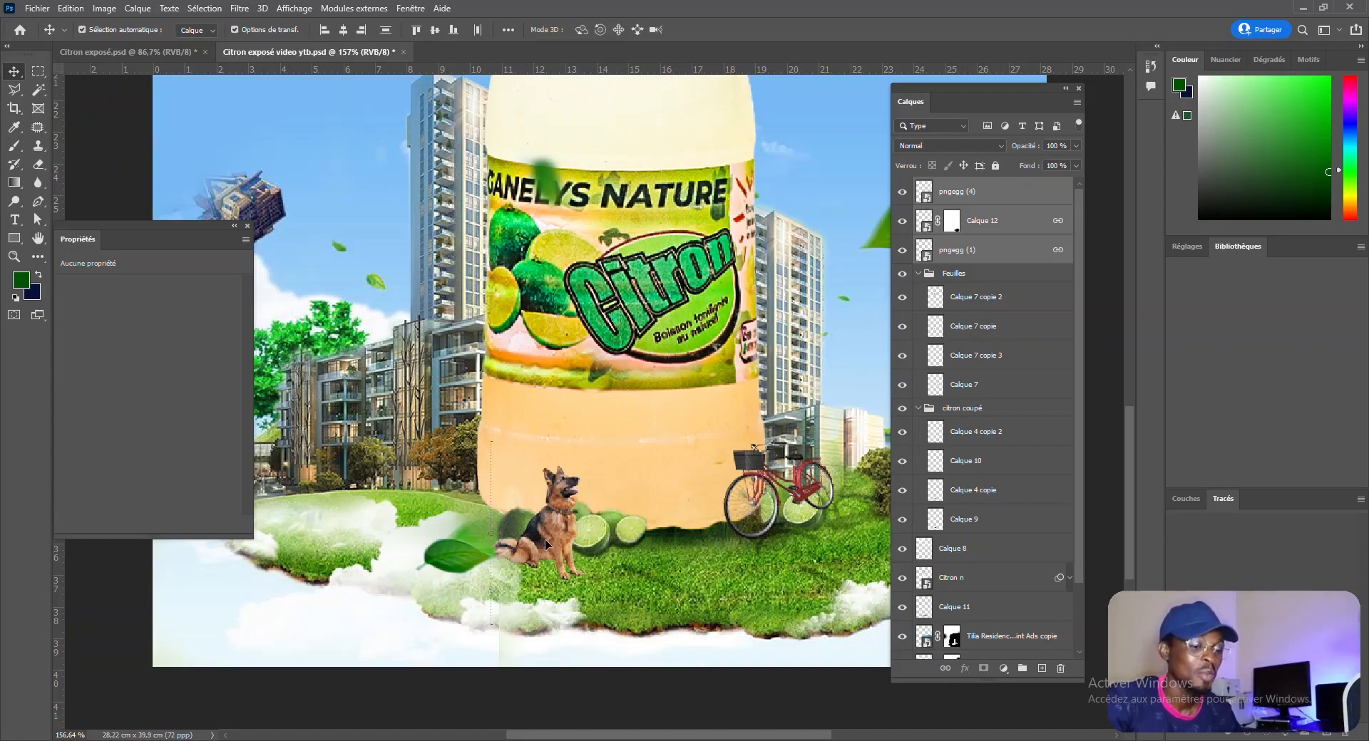
{"action": "key", "text": "Left"}
{"action": "key", "text": "Left"}
{"action": "key", "text": "Left"}
{"action": "key", "text": "Left"}
{"action": "key", "text": "Left"}
{"action": "key", "text": "Left"}
{"action": "key", "text": "Up"}
{"action": "key", "text": "Up"}
{"action": "key", "text": "Up"}
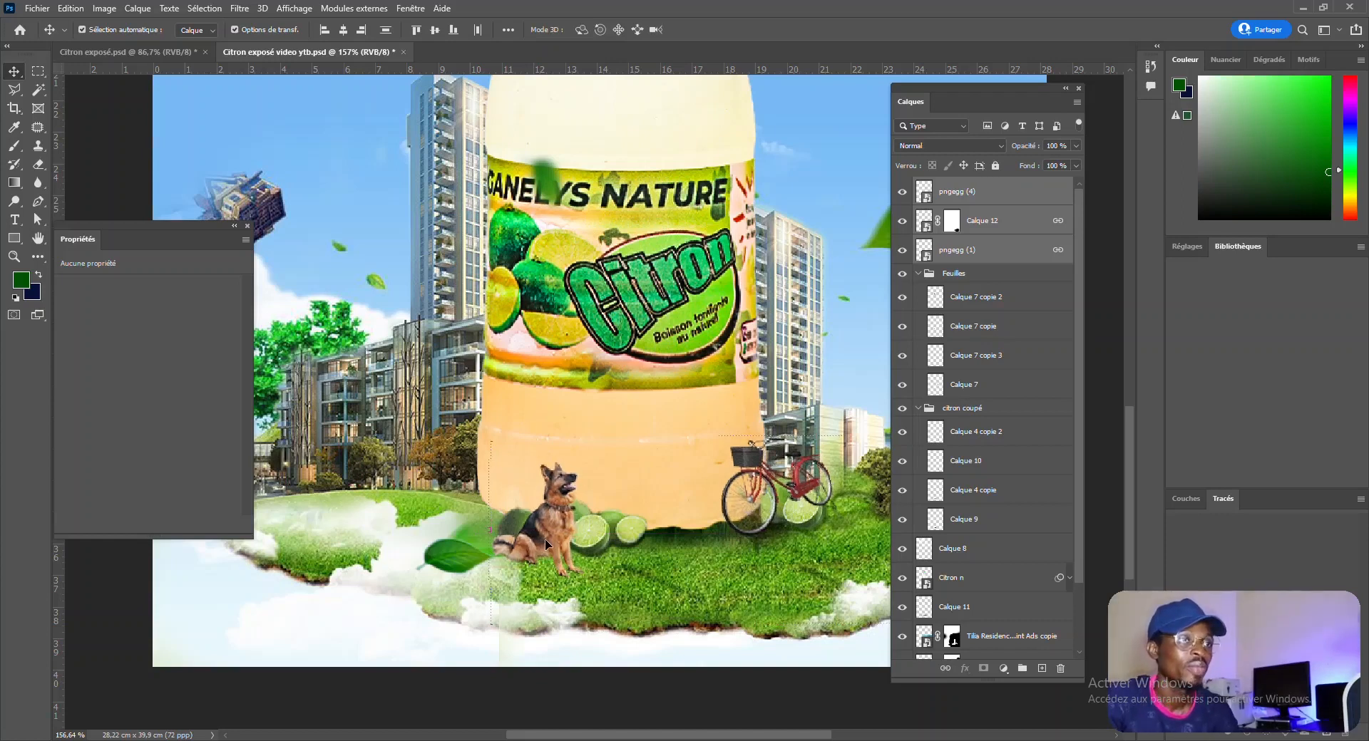
{"action": "key", "text": "Left"}
{"action": "key", "text": "Left"}
{"action": "key", "text": "Left"}
{"action": "key", "text": "Left"}
{"action": "key", "text": "Left"}
{"action": "key", "text": "Left"}
{"action": "key", "text": "Left"}
{"action": "key", "text": "Left"}
{"action": "key", "text": "Left"}
{"action": "key", "text": "Left"}
{"action": "key", "text": "Left"}
{"action": "key", "text": "Left"}
{"action": "key", "text": "Left"}
{"action": "key", "text": "Left"}
{"action": "key", "text": "Left"}
{"action": "key", "text": "Left"}
{"action": "key", "text": "Left"}
{"action": "key", "text": "Left"}
{"action": "key", "text": "Left"}
{"action": "key", "text": "Left"}
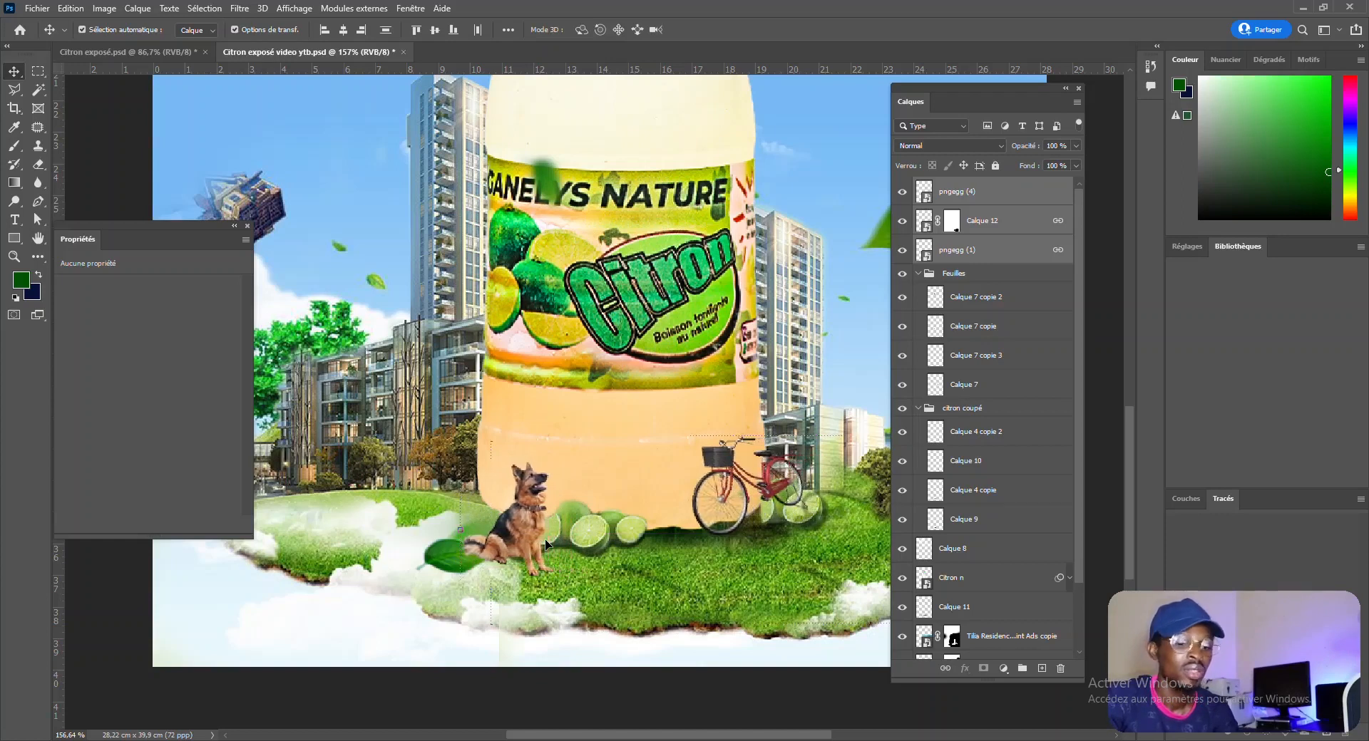
{"action": "key", "text": "Left"}
{"action": "key", "text": "Left"}
{"action": "key", "text": "Left"}
{"action": "key", "text": "Down"}
{"action": "key", "text": "Down"}
{"action": "key", "text": "Down"}
{"action": "key", "text": "Down"}
{"action": "key", "text": "Down"}
{"action": "key", "text": "Down"}
{"action": "key", "text": "Down"}
{"action": "key", "text": "Down"}
{"action": "key", "text": "Down"}
{"action": "key", "text": "Down"}
{"action": "key", "text": "Down"}
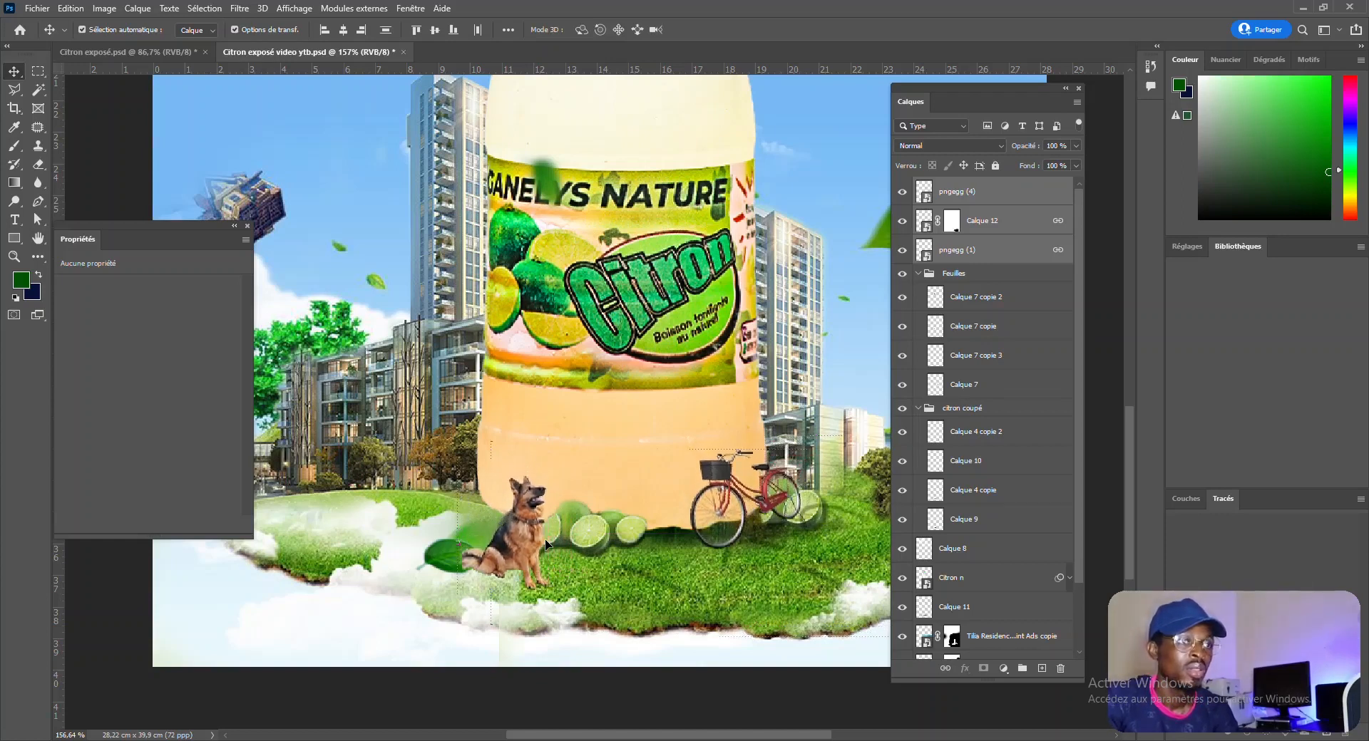
{"action": "key", "text": "Left"}
{"action": "key", "text": "Left"}
{"action": "key", "text": "Left"}
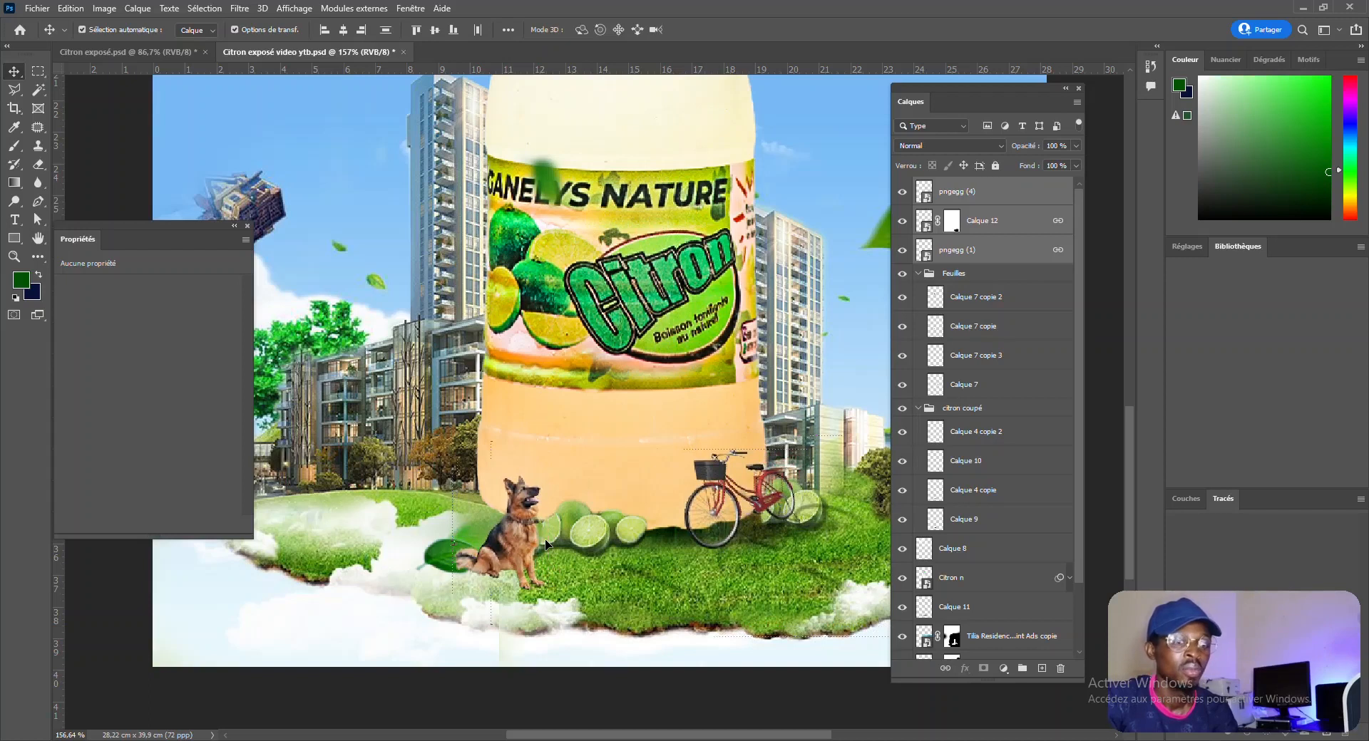
{"action": "key", "text": "Left"}
{"action": "key", "text": "Left"}
{"action": "key", "text": "Left"}
{"action": "key", "text": "Left"}
{"action": "key", "text": "Left"}
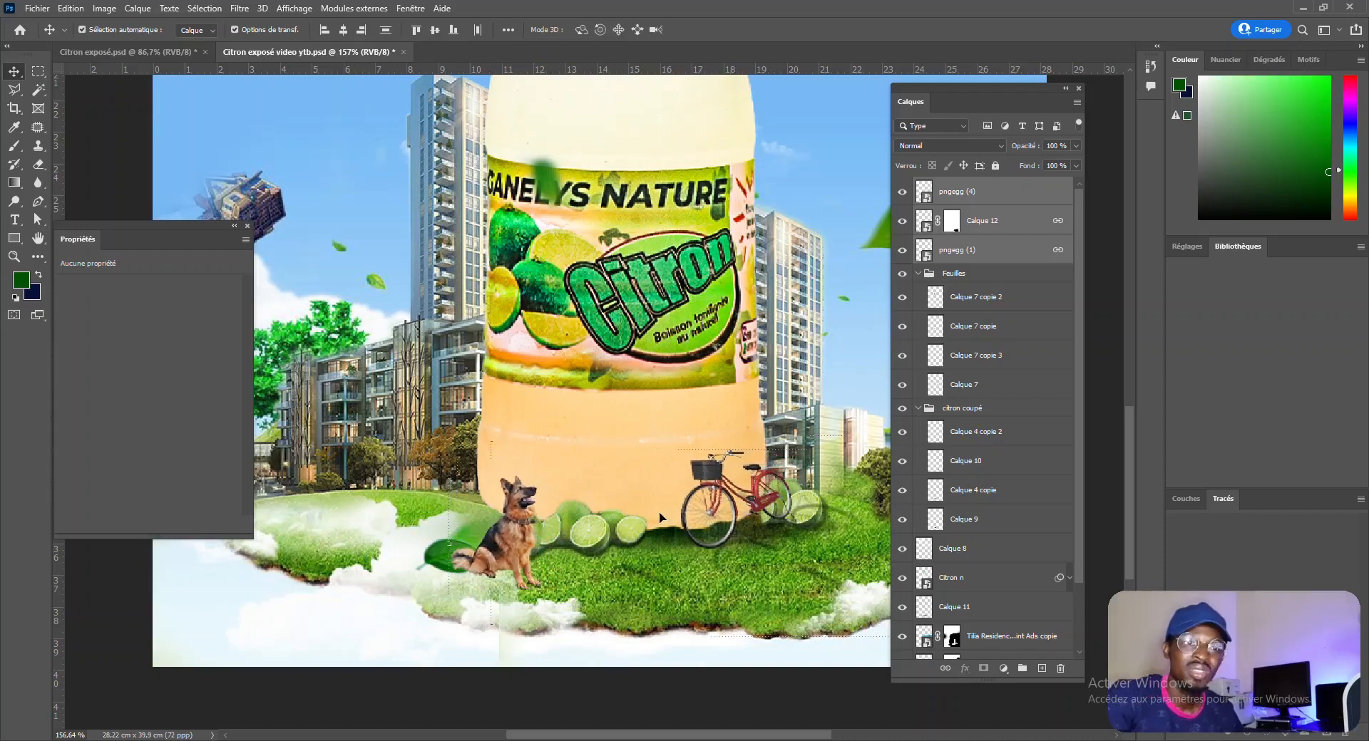
{"action": "scroll", "coordinate": [536, 492], "scroll_direction": "down", "scroll_amount": 4}
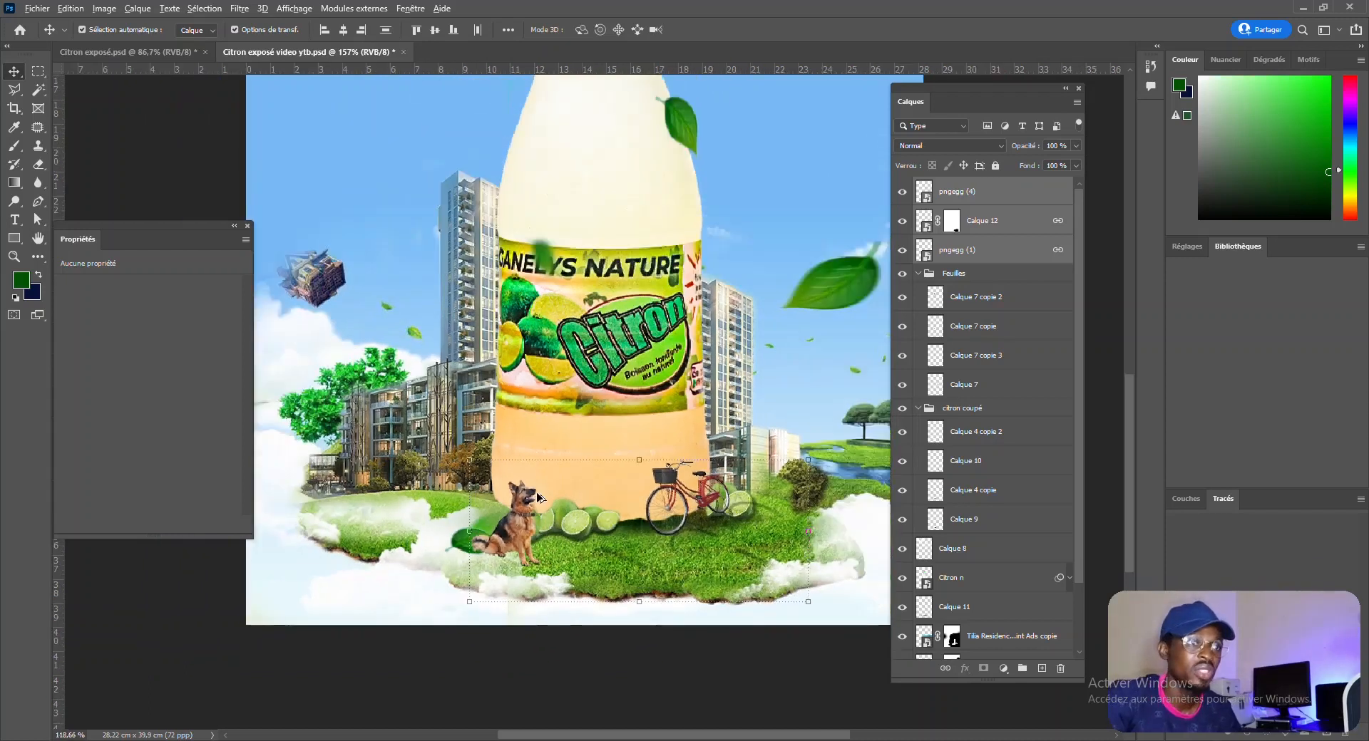
{"action": "left_click", "coordinate": [602, 672]}
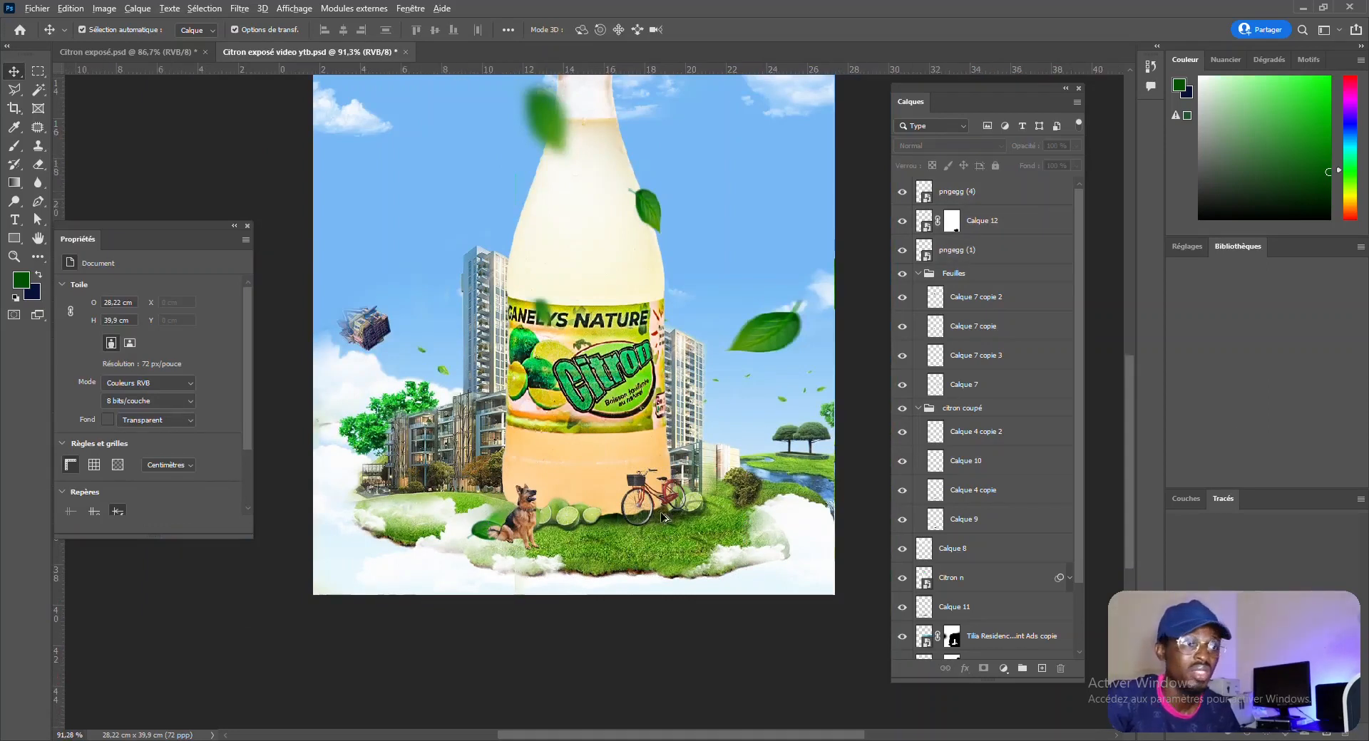
Step: Scale the bicycle and its linked shadow to 95.27 %, rotate them 6.41° and shift them about 0.5 cm to the left
{"action": "scroll", "coordinate": [669, 492], "scroll_direction": "up", "scroll_amount": 2}
{"action": "left_click", "coordinate": [673, 485]}
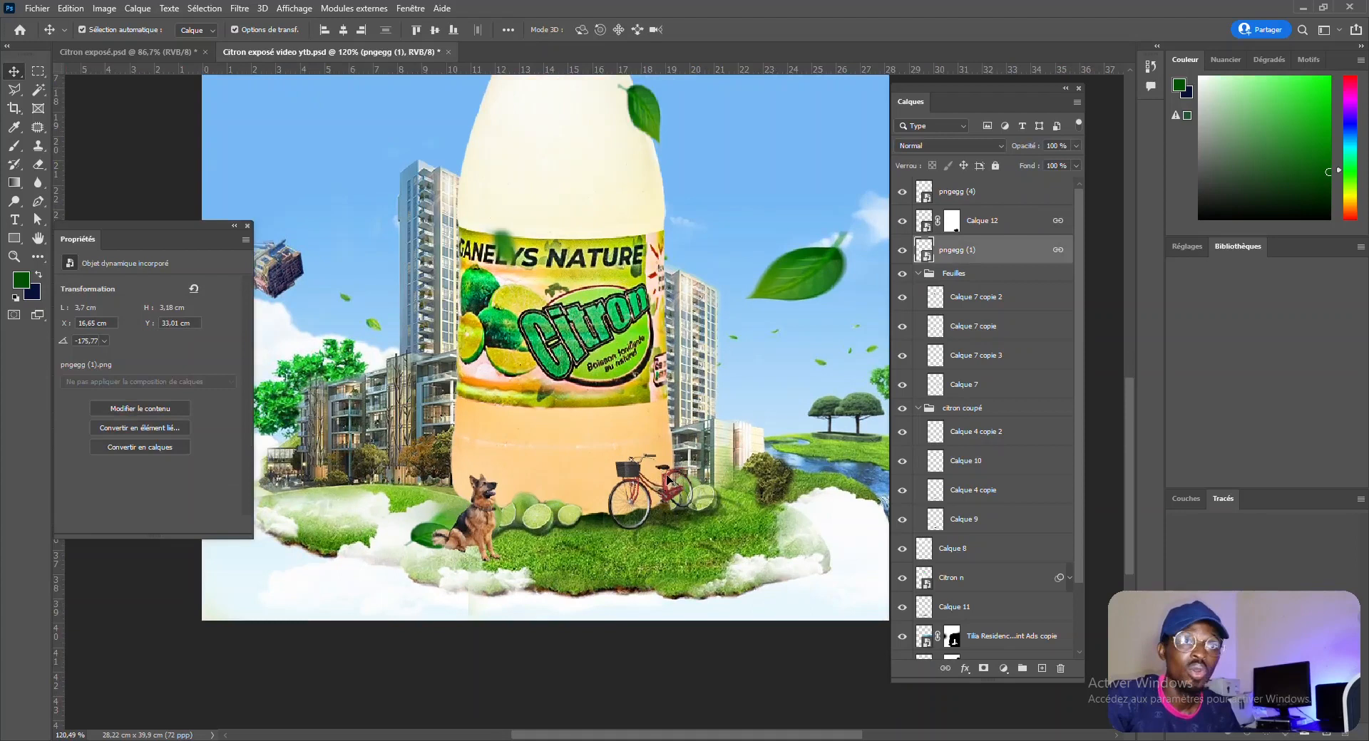
{"action": "scroll", "coordinate": [667, 479], "scroll_direction": "down", "scroll_amount": 3}
{"action": "scroll", "coordinate": [666, 480], "scroll_direction": "up", "scroll_amount": 3}
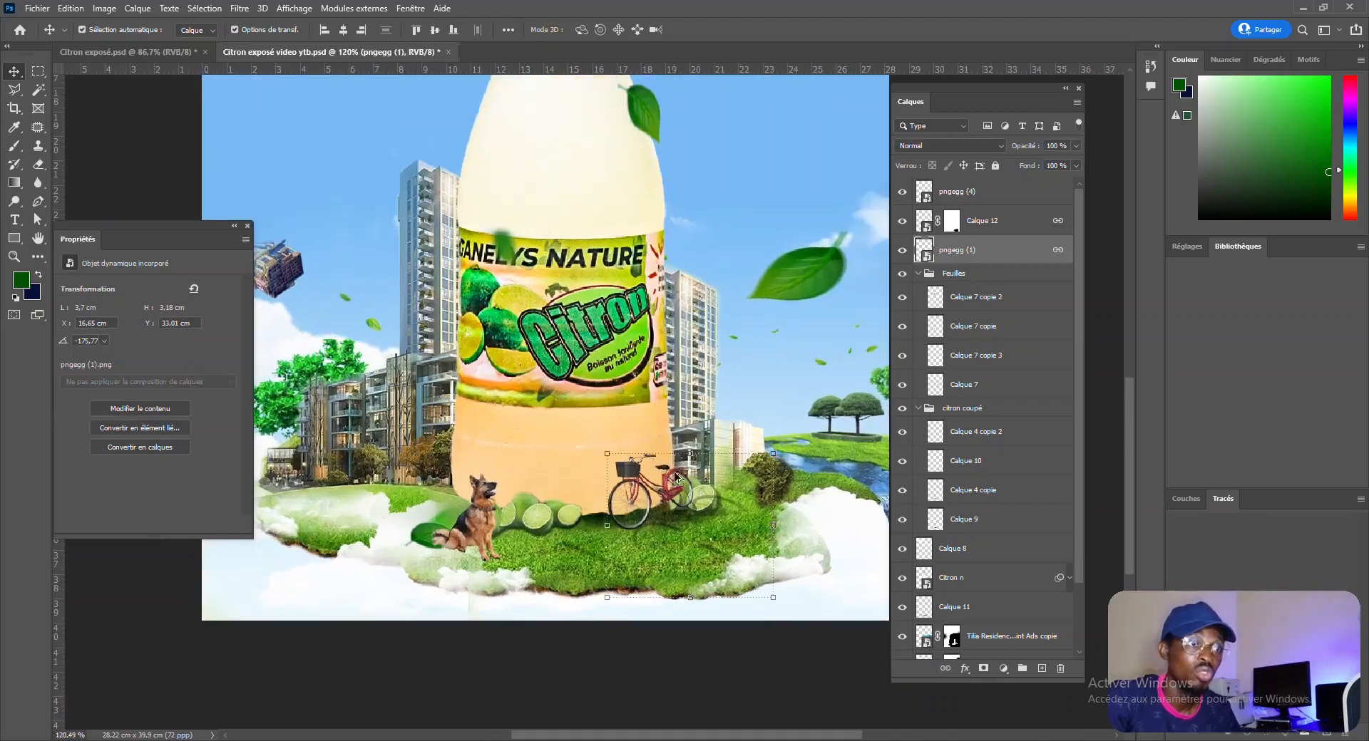
{"action": "left_click", "coordinate": [767, 449]}
{"action": "mouse_move", "coordinate": [781, 599]}
{"action": "left_mouse_down"}
{"action": "mouse_move", "coordinate": [766, 594]}
{"action": "mouse_move", "coordinate": [769, 621]}
{"action": "left_mouse_up"}
{"action": "key", "text": "Left"}
{"action": "key", "text": "Left"}
{"action": "key", "text": "Left"}
{"action": "key", "text": "Left"}
{"action": "key", "text": "Left"}
{"action": "key", "text": "Left"}
{"action": "key", "text": "Left"}
{"action": "key", "text": "Left"}
{"action": "key", "text": "Left"}
{"action": "key", "text": "Left"}
{"action": "key", "text": "Left"}
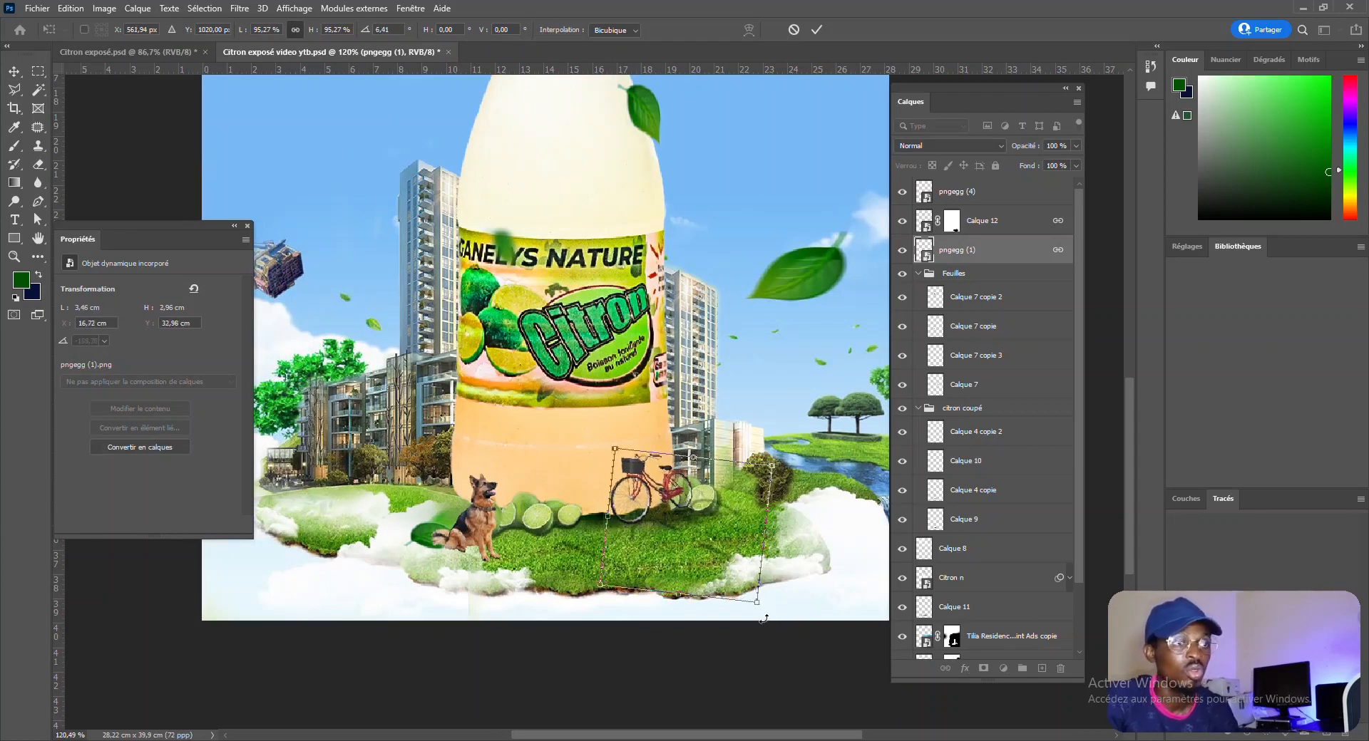
{"action": "key", "text": "Left"}
{"action": "key", "text": "Left"}
{"action": "key", "text": "Left"}
{"action": "key", "text": "Left"}
{"action": "key", "text": "Left"}
{"action": "key", "text": "Left"}
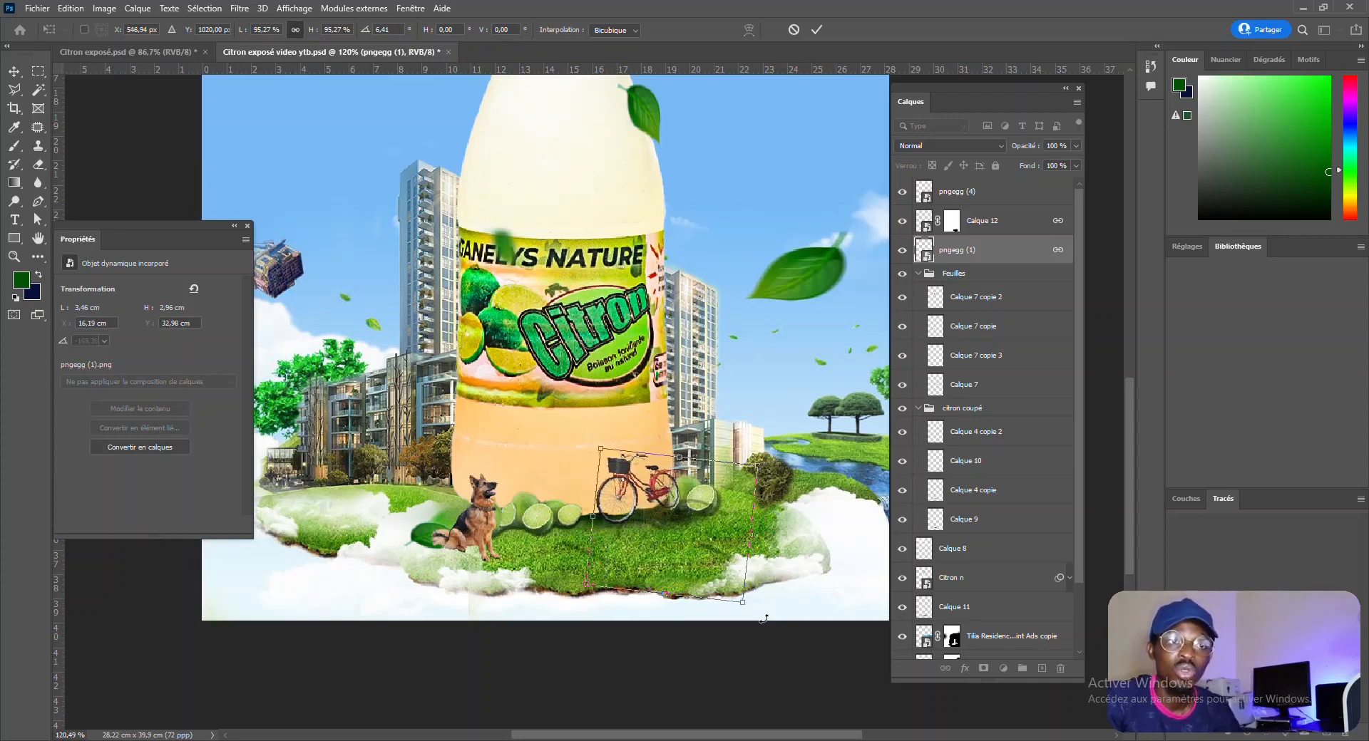
{"action": "scroll", "coordinate": [747, 574], "scroll_direction": "up", "scroll_amount": 2}
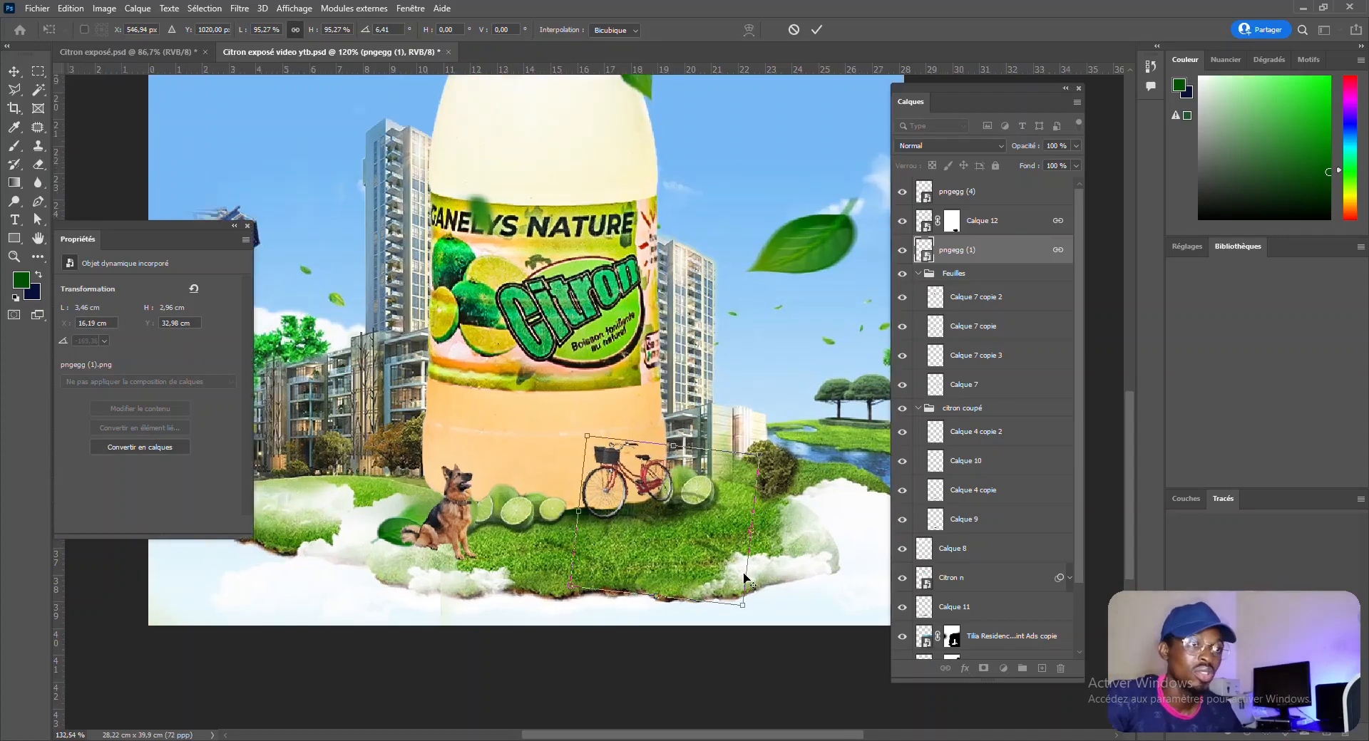
{"action": "left_click", "coordinate": [815, 30]}
Step: Disable the link on the bicycle layer pngegg (1) and distort the bicycle's corners so it tilts in perspective on the grass, about 3.53 × 2.82 cm
{"action": "left_click", "coordinate": [1058, 250], "text": "shift"}
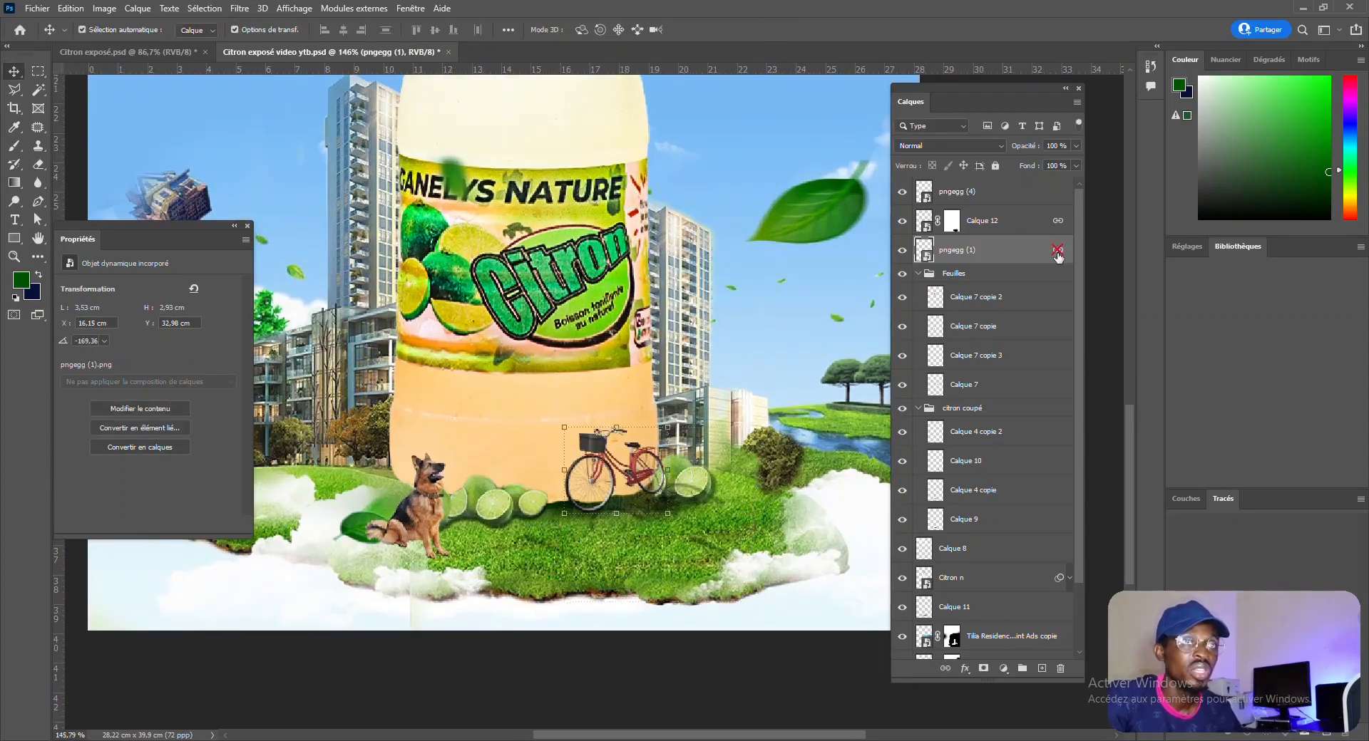
{"action": "left_click", "coordinate": [665, 509]}
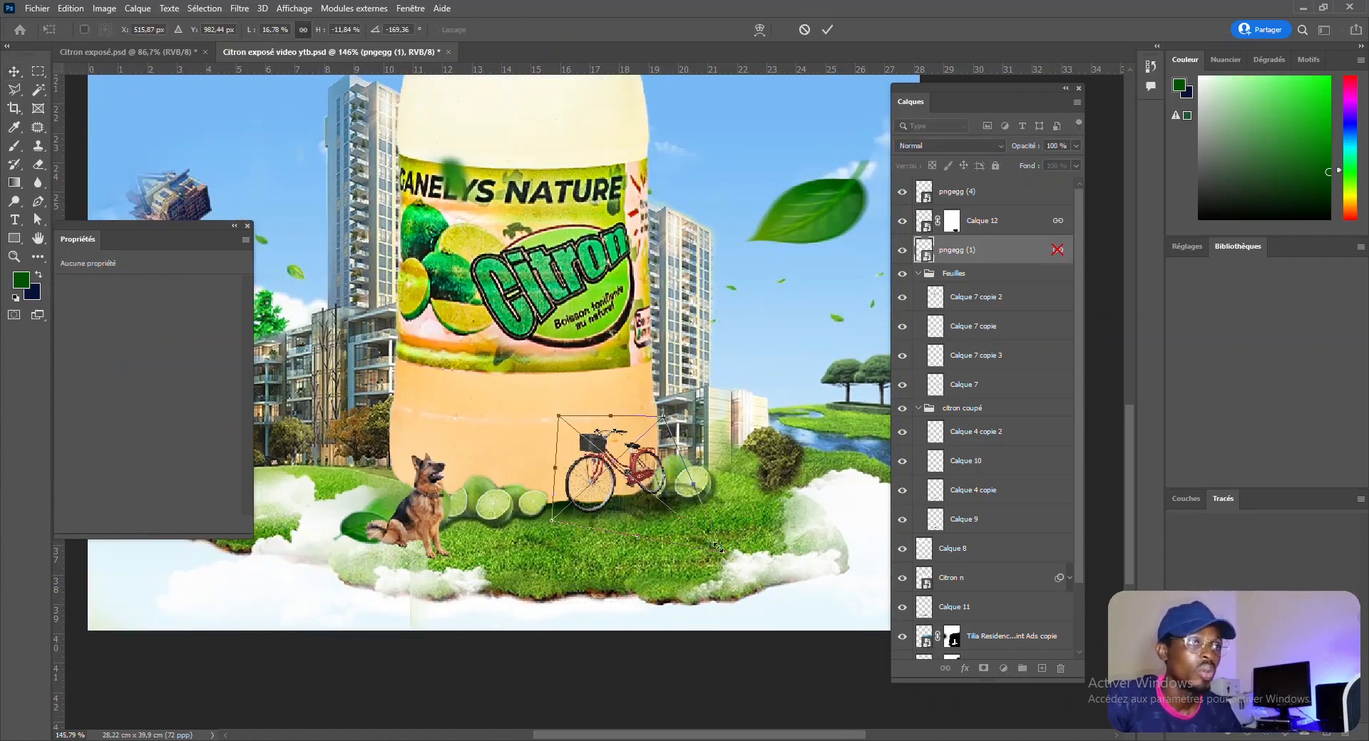
{"action": "scroll", "coordinate": [723, 555], "scroll_direction": "up", "scroll_amount": 3}
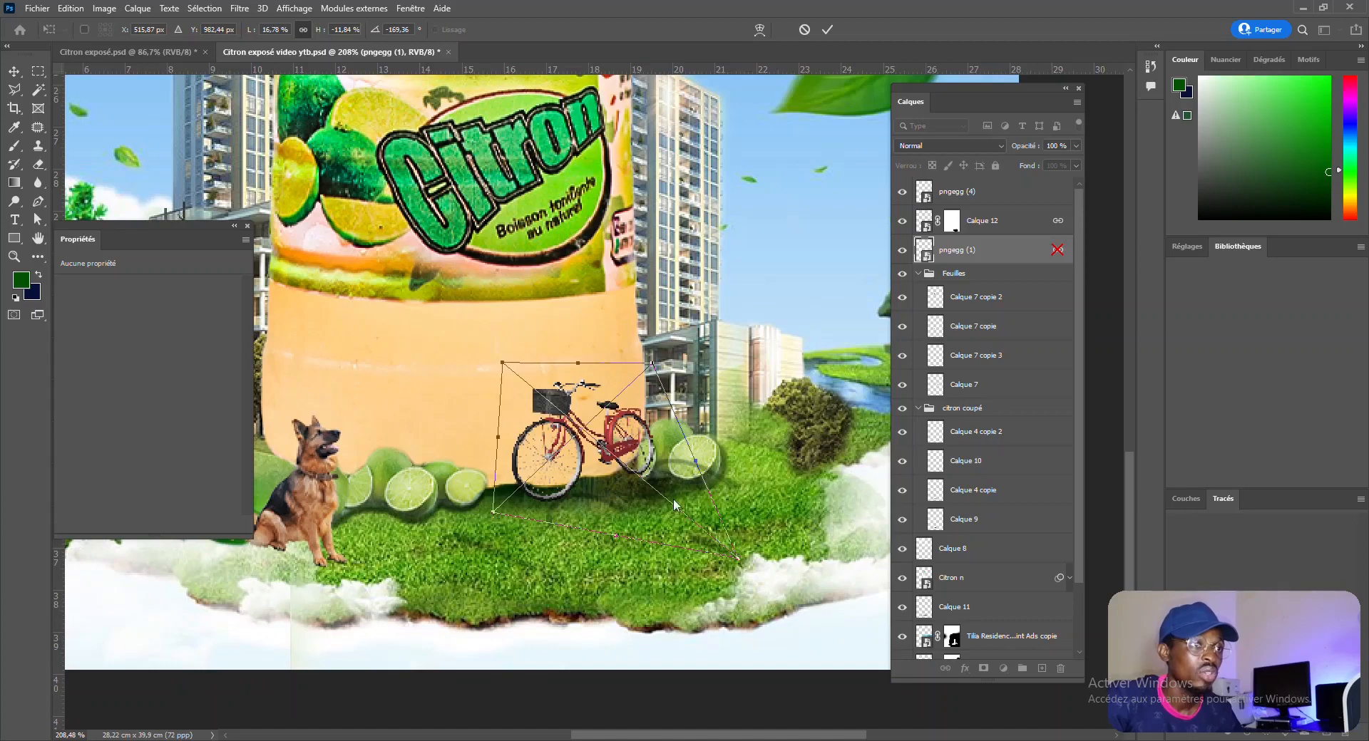
{"action": "right_click", "coordinate": [594, 433]}
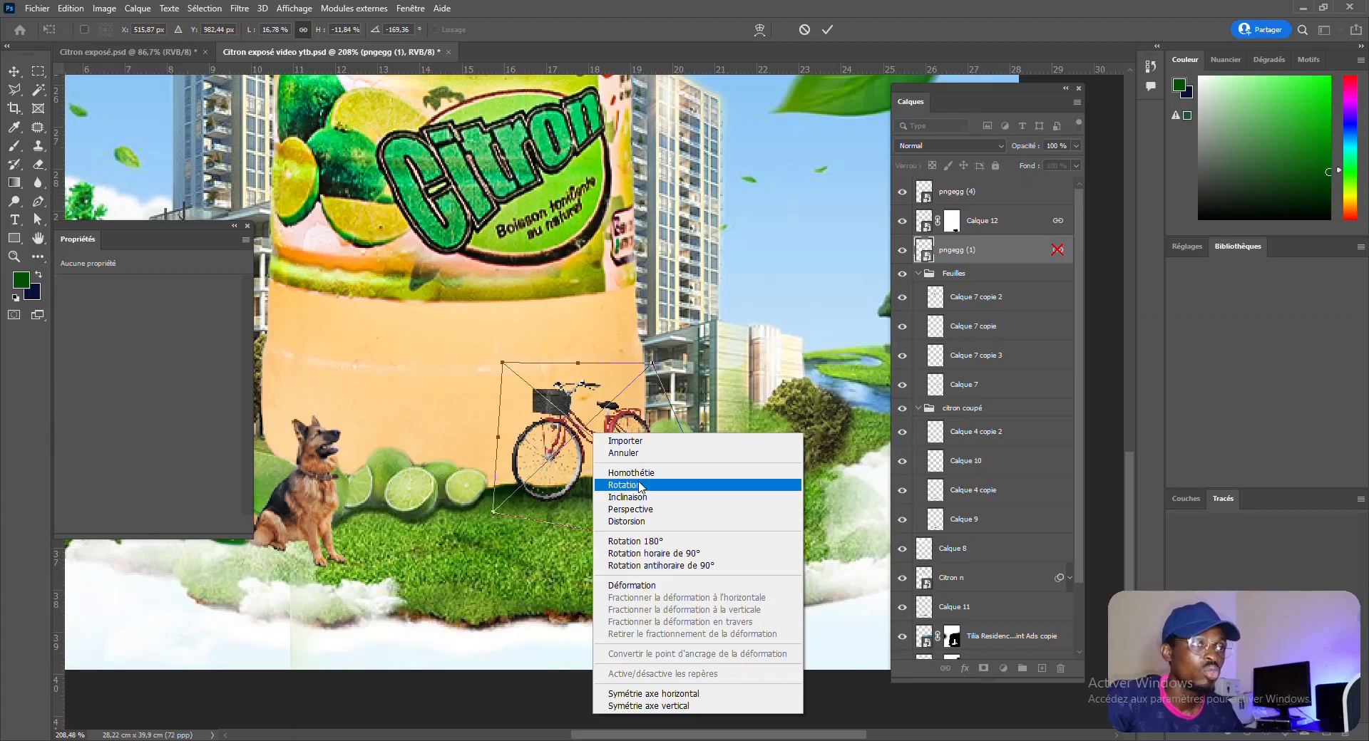
{"action": "left_click", "coordinate": [646, 522]}
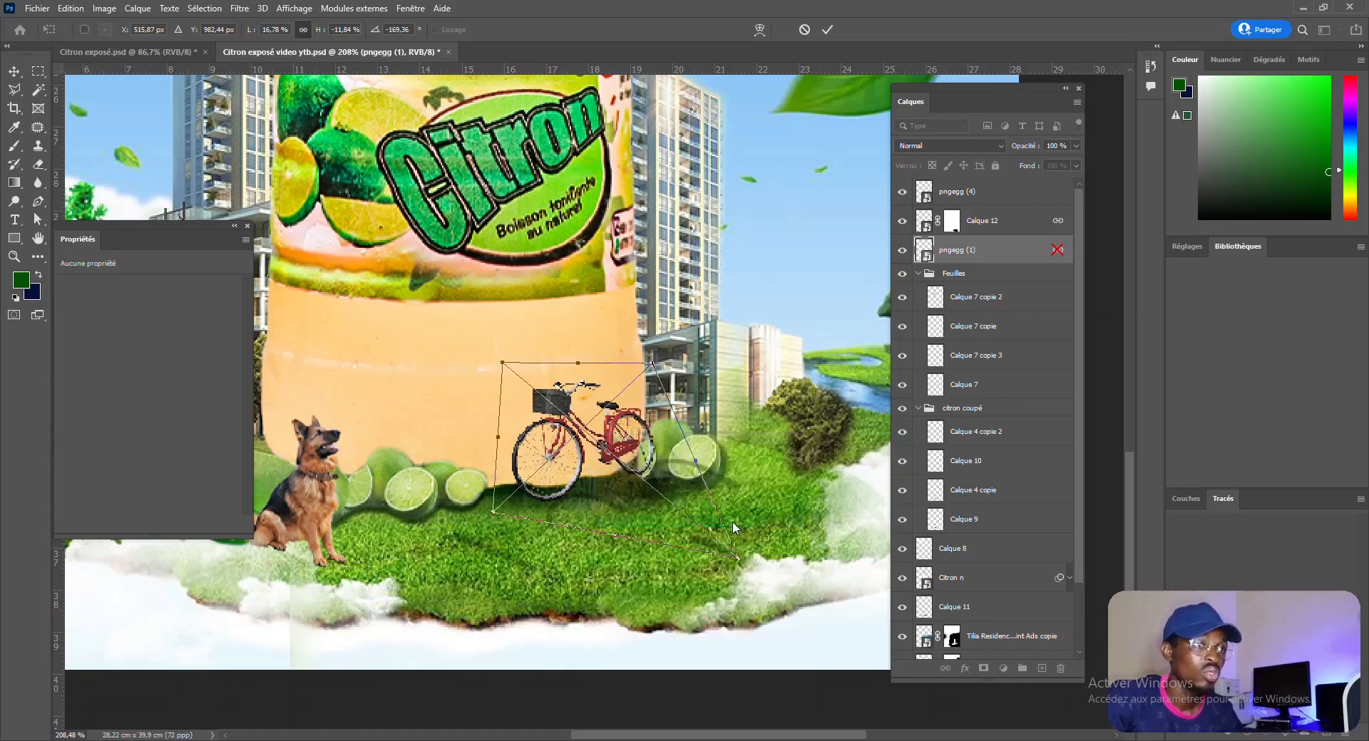
{"action": "left_click_drag", "start_coordinate": [738, 562], "coordinate": [697, 540]}
{"action": "left_click_drag", "start_coordinate": [650, 368], "coordinate": [675, 401]}
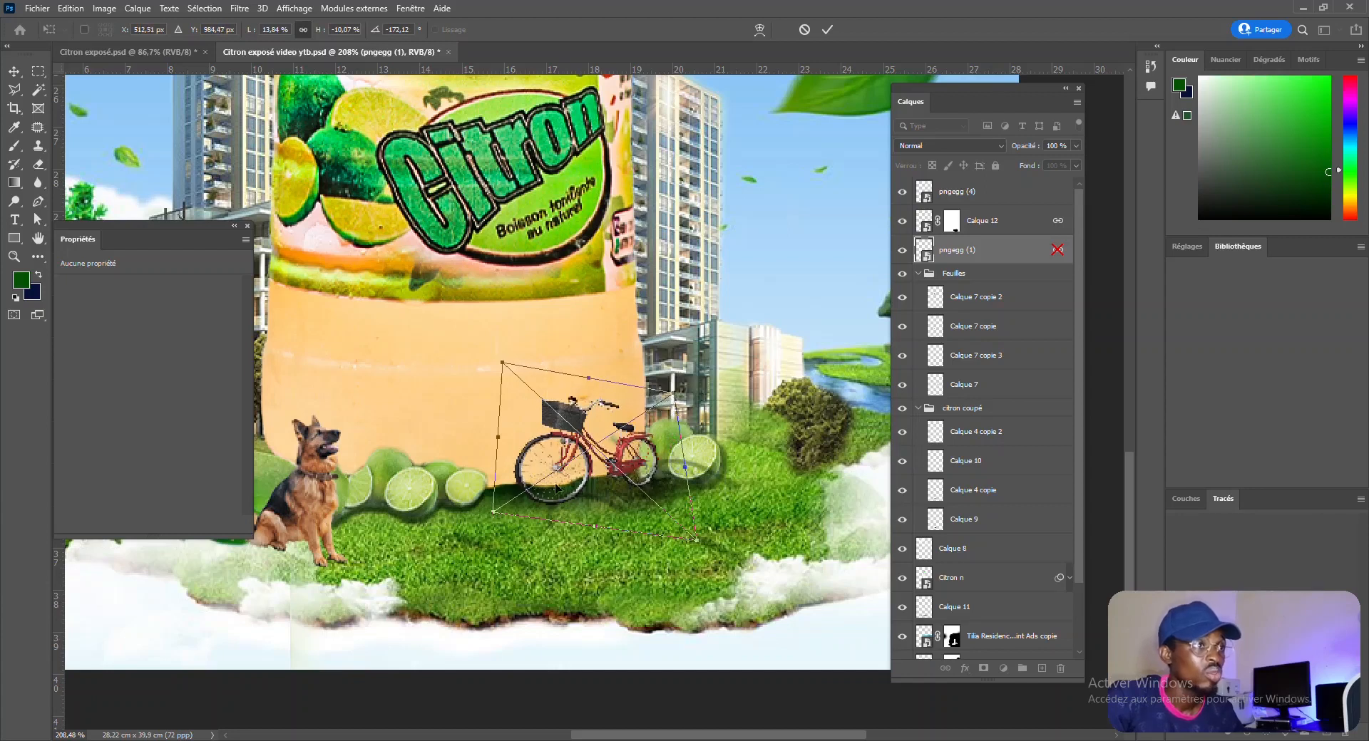
{"action": "left_click_drag", "start_coordinate": [505, 365], "coordinate": [504, 354]}
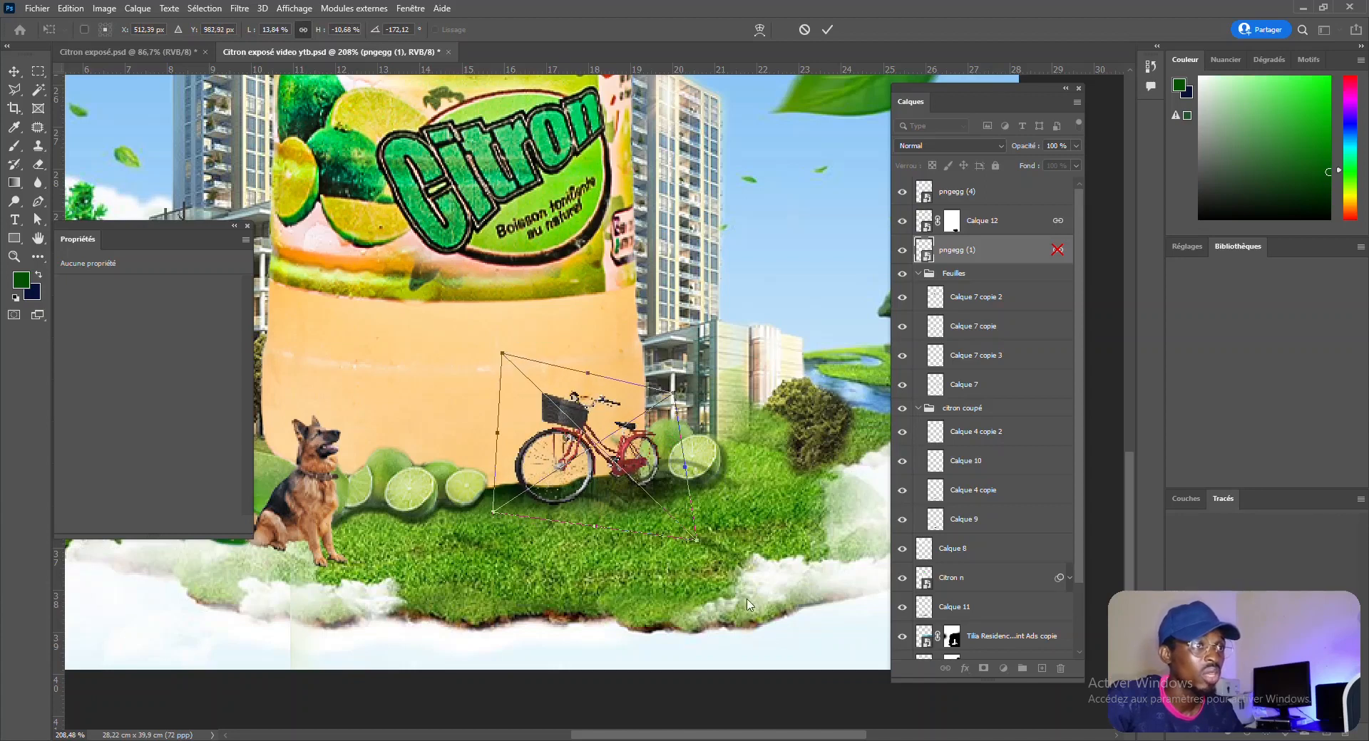
{"action": "left_click_drag", "start_coordinate": [696, 546], "coordinate": [691, 562]}
{"action": "left_click_drag", "start_coordinate": [493, 516], "coordinate": [487, 517]}
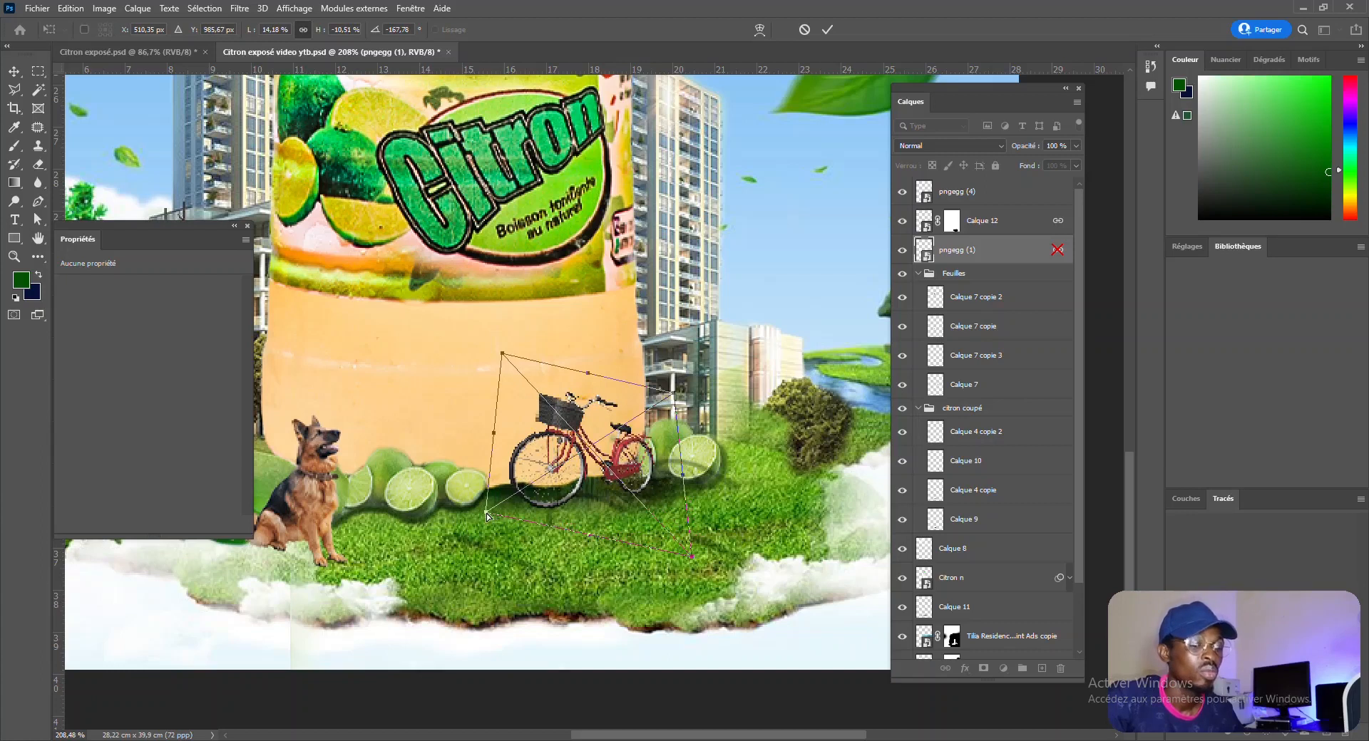
{"action": "key", "text": "Return"}
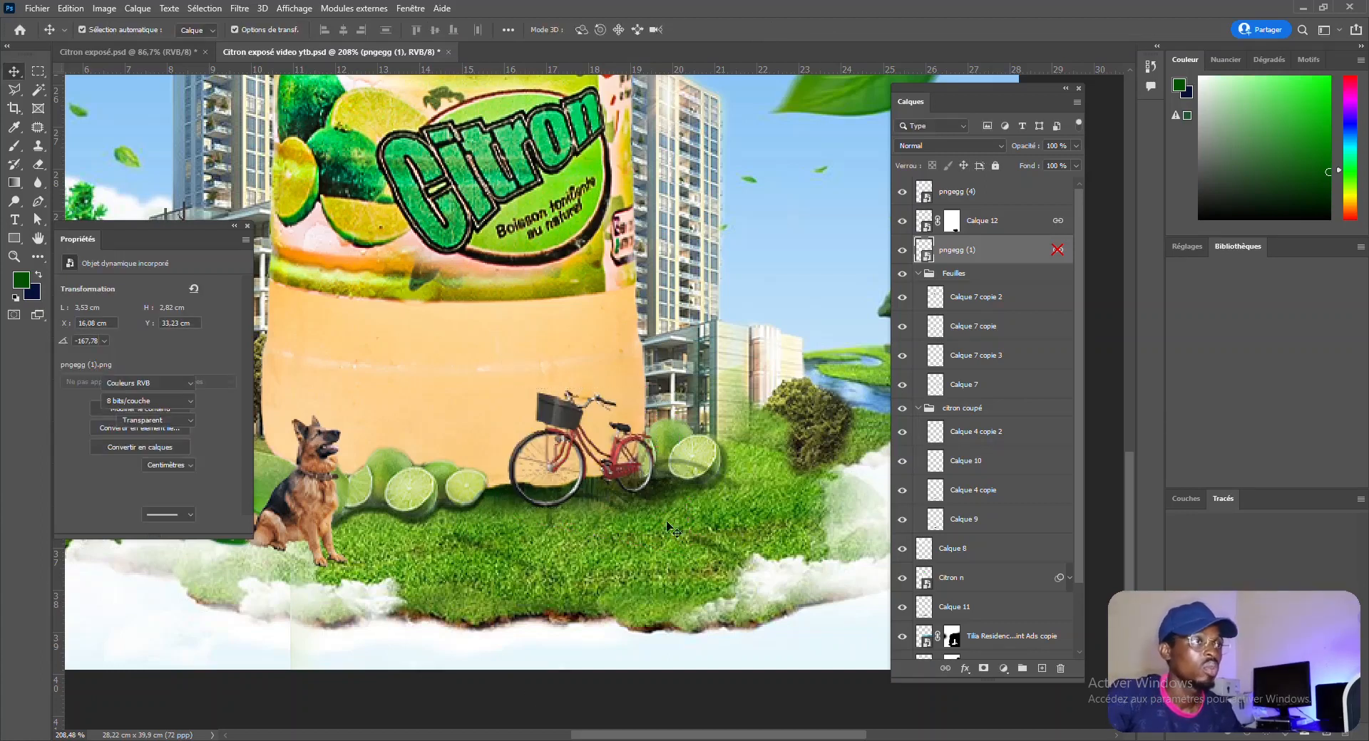
Step: Try rotating the bicycle's shadow layer Calque 12 by about 5° and moving it down about 0.5 cm
{"action": "left_click", "coordinate": [666, 521]}
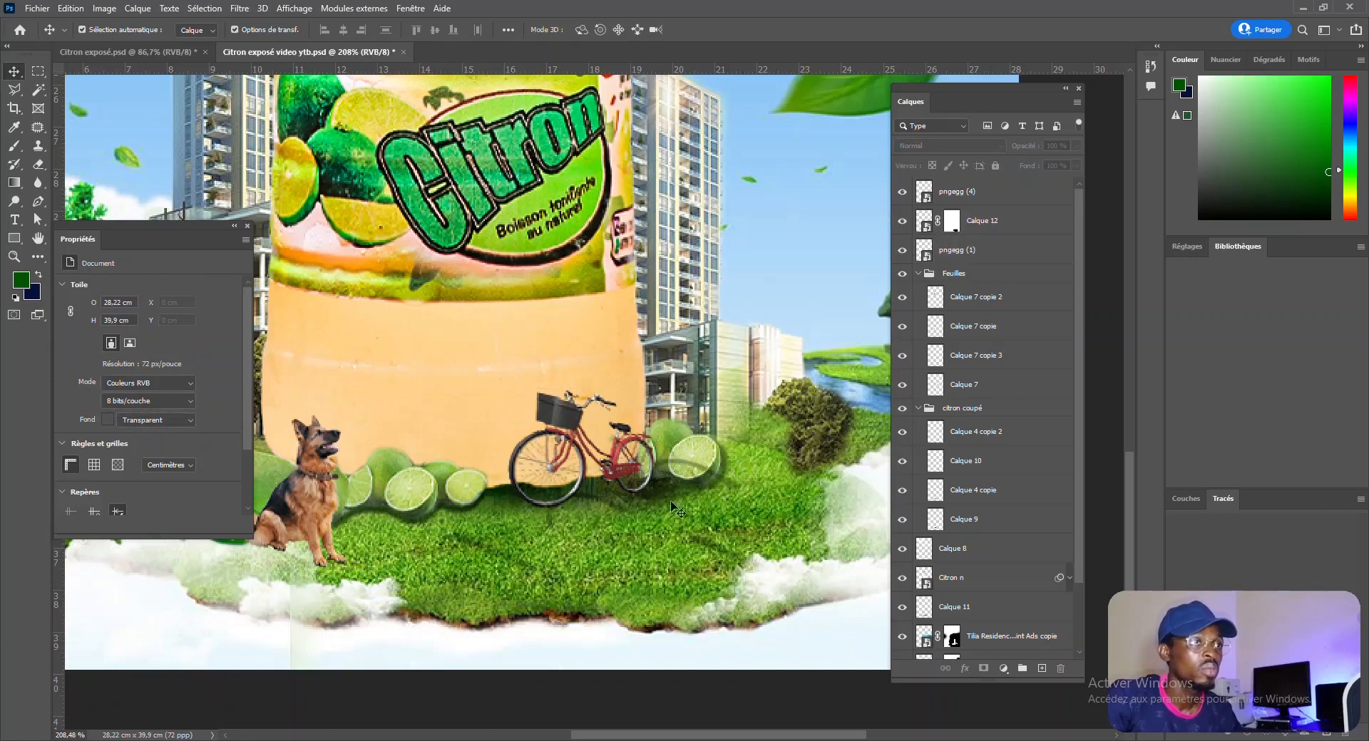
{"action": "left_click_drag", "start_coordinate": [677, 470], "coordinate": [674, 473]}
{"action": "scroll", "coordinate": [750, 532], "scroll_direction": "down", "scroll_amount": 3}
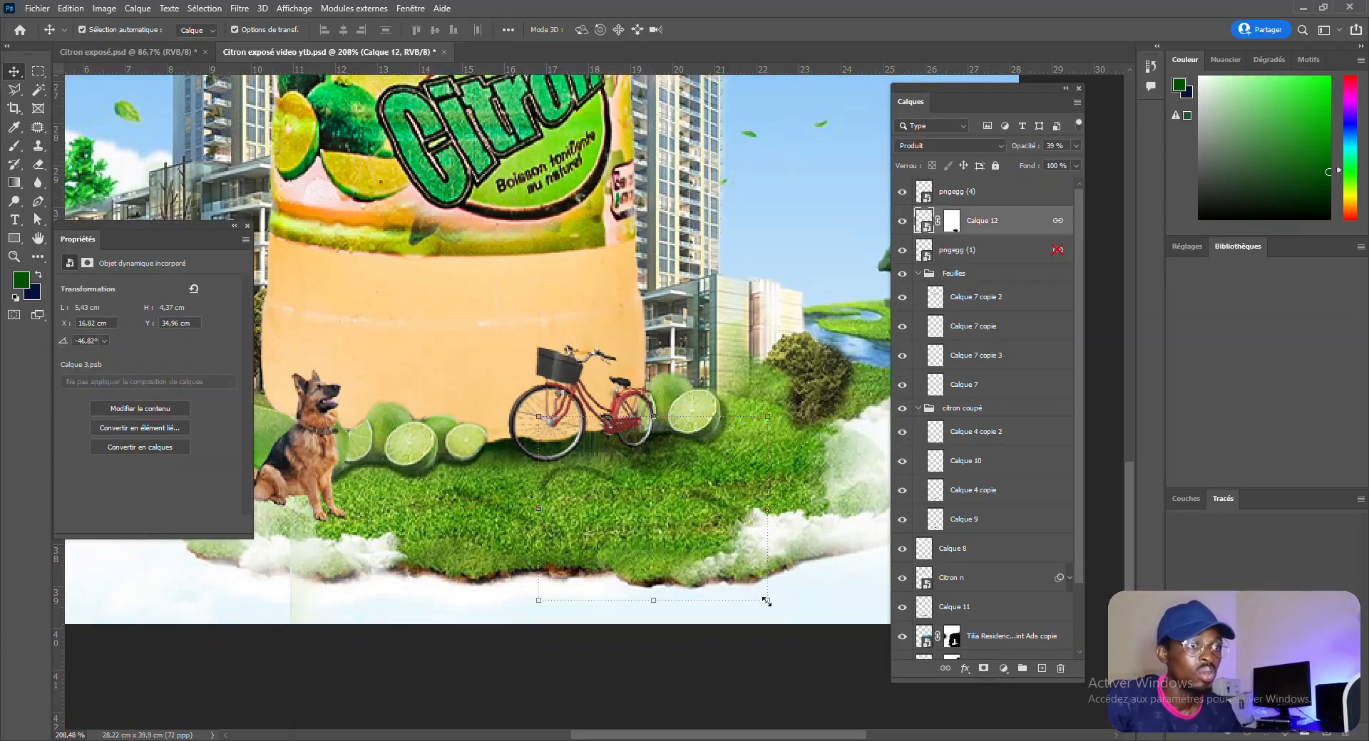
{"action": "left_click", "coordinate": [766, 602]}
{"action": "left_click_drag", "start_coordinate": [782, 612], "coordinate": [764, 615]}
{"action": "key", "text": "Return"}
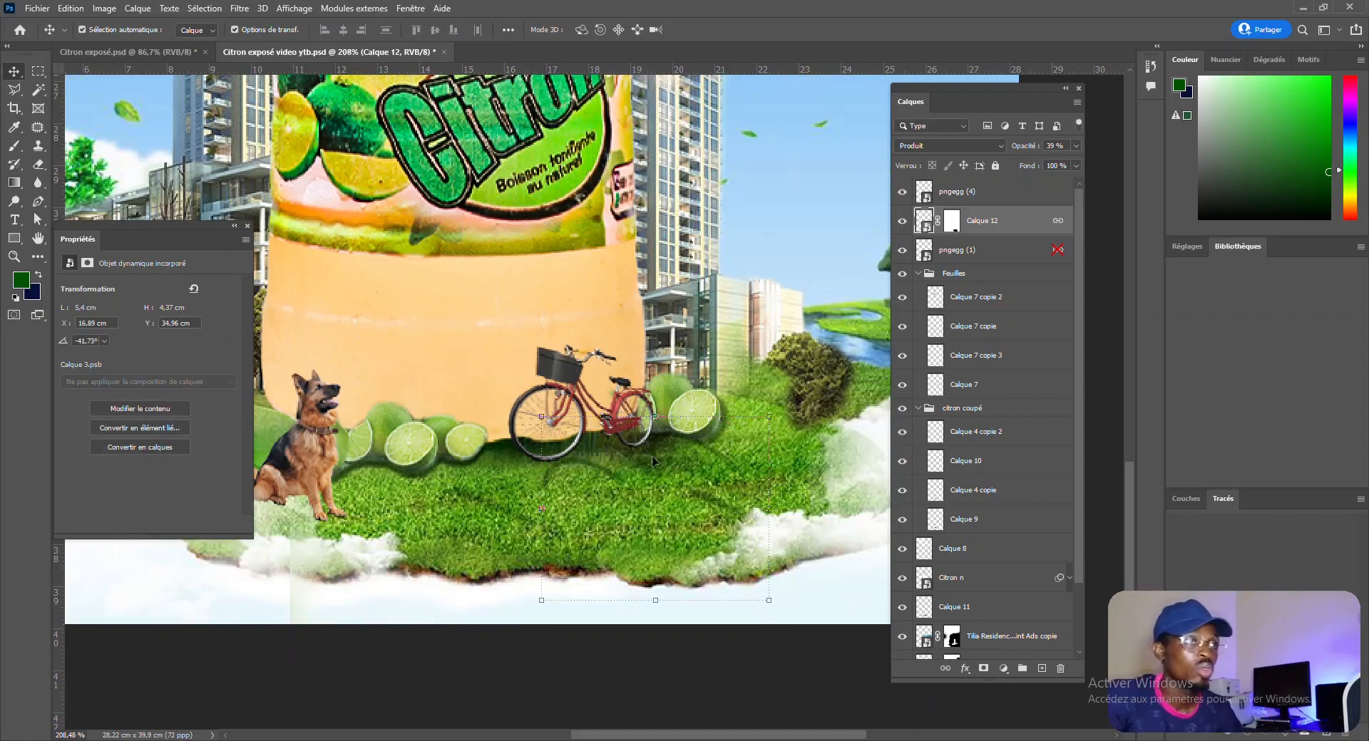
{"action": "left_click", "coordinate": [601, 681]}
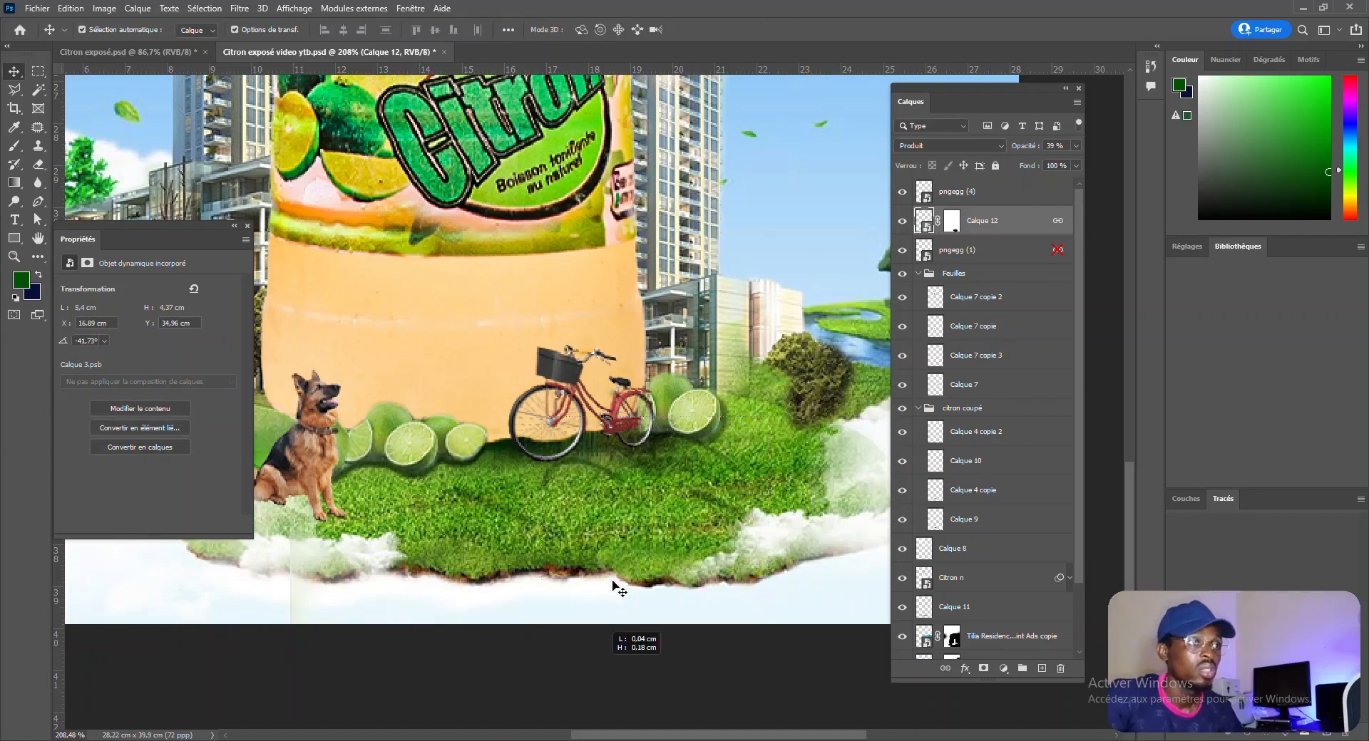
{"action": "left_click_drag", "start_coordinate": [714, 455], "coordinate": [712, 470]}
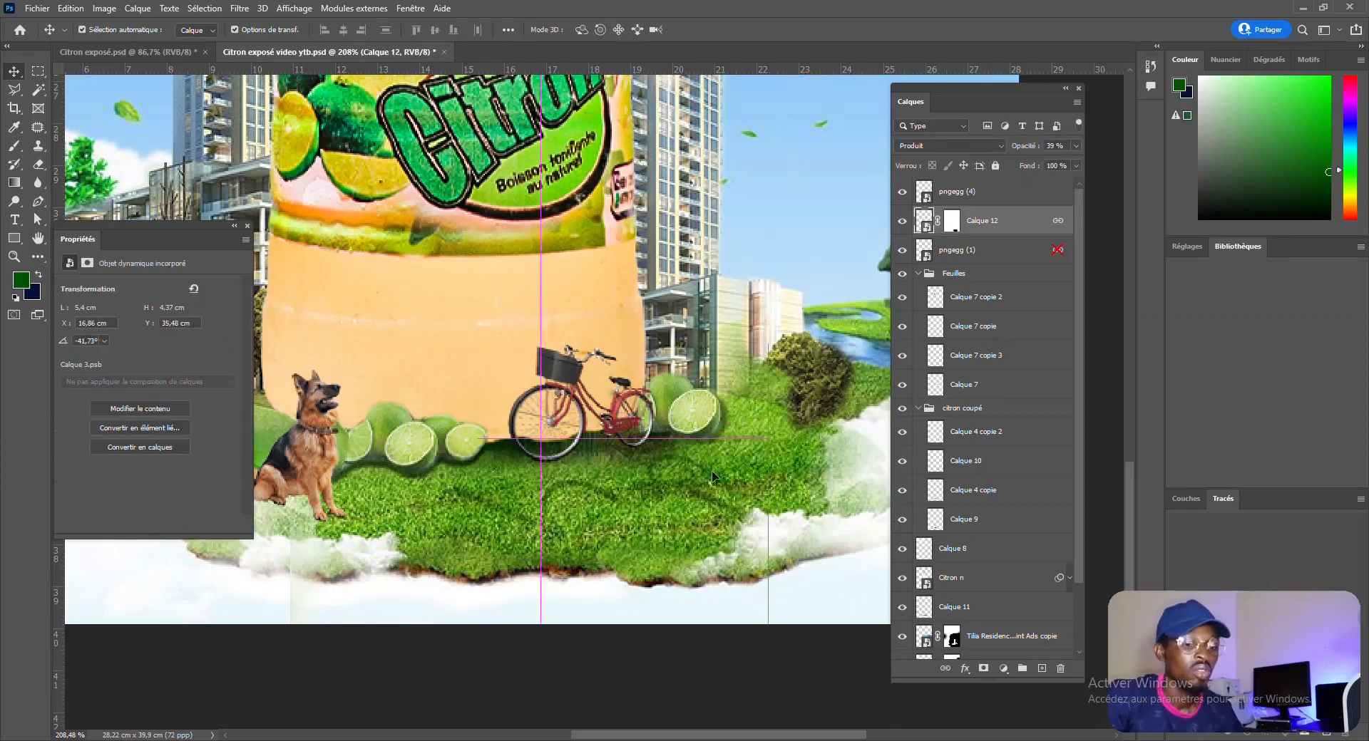
Step: Delete the bicycle's shadow layer Calque 12 and load the outline of the bicycle layer pngegg (1) as a selection
{"action": "key", "text": "Delete"}
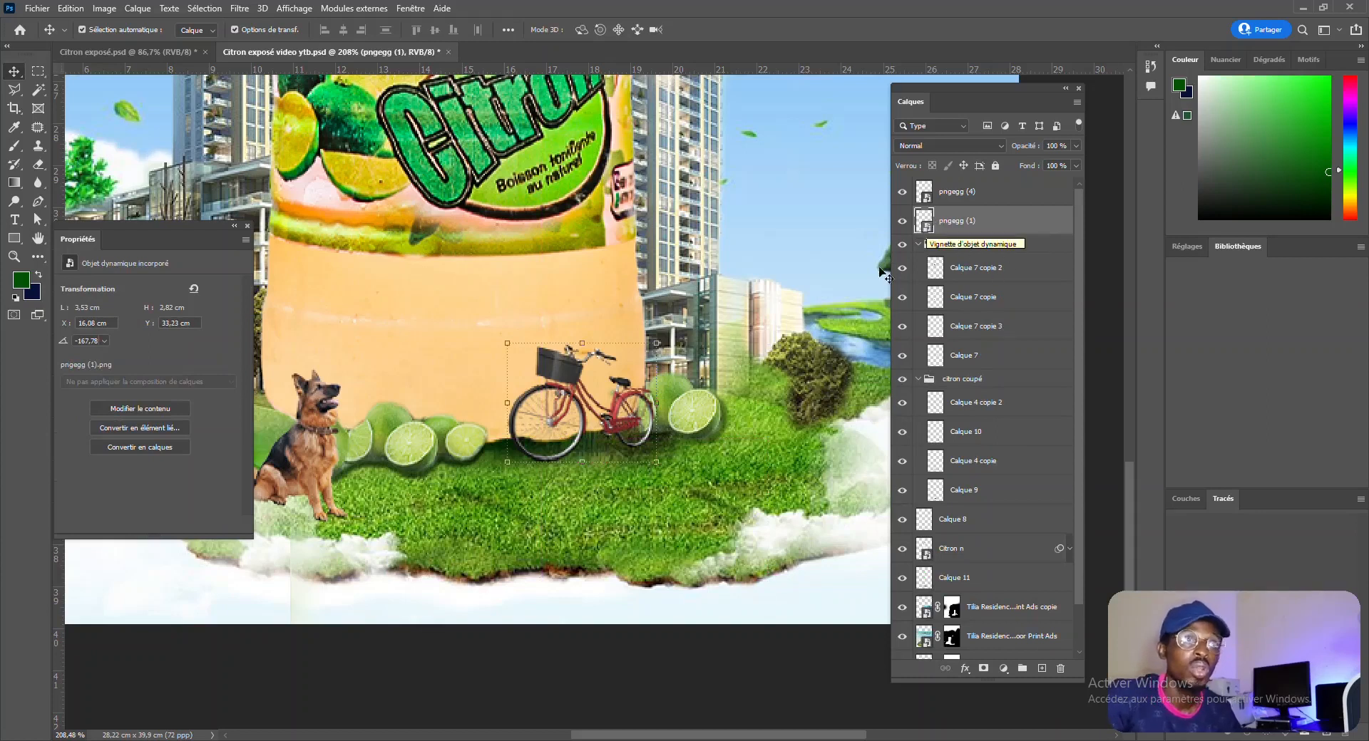
{"action": "key", "text": "ctrl"}
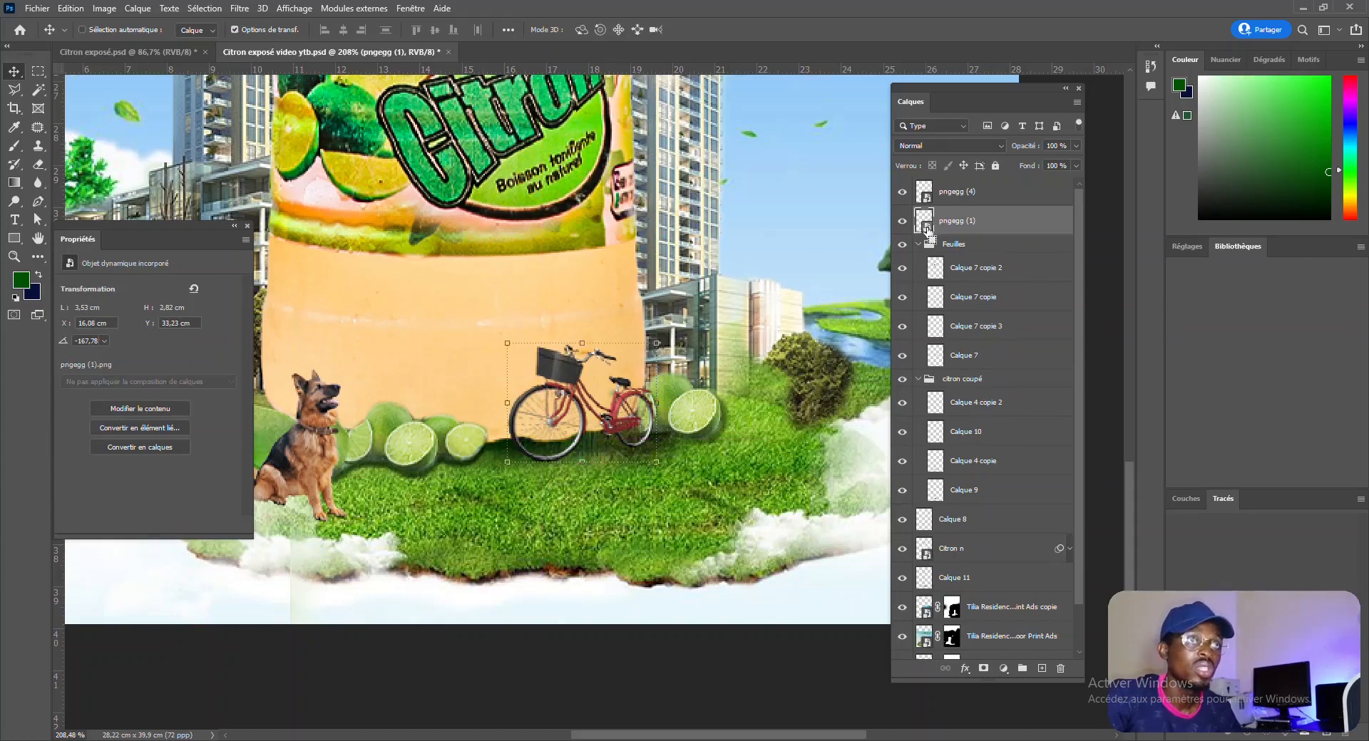
{"action": "left_click", "coordinate": [928, 230], "text": "ctrl"}
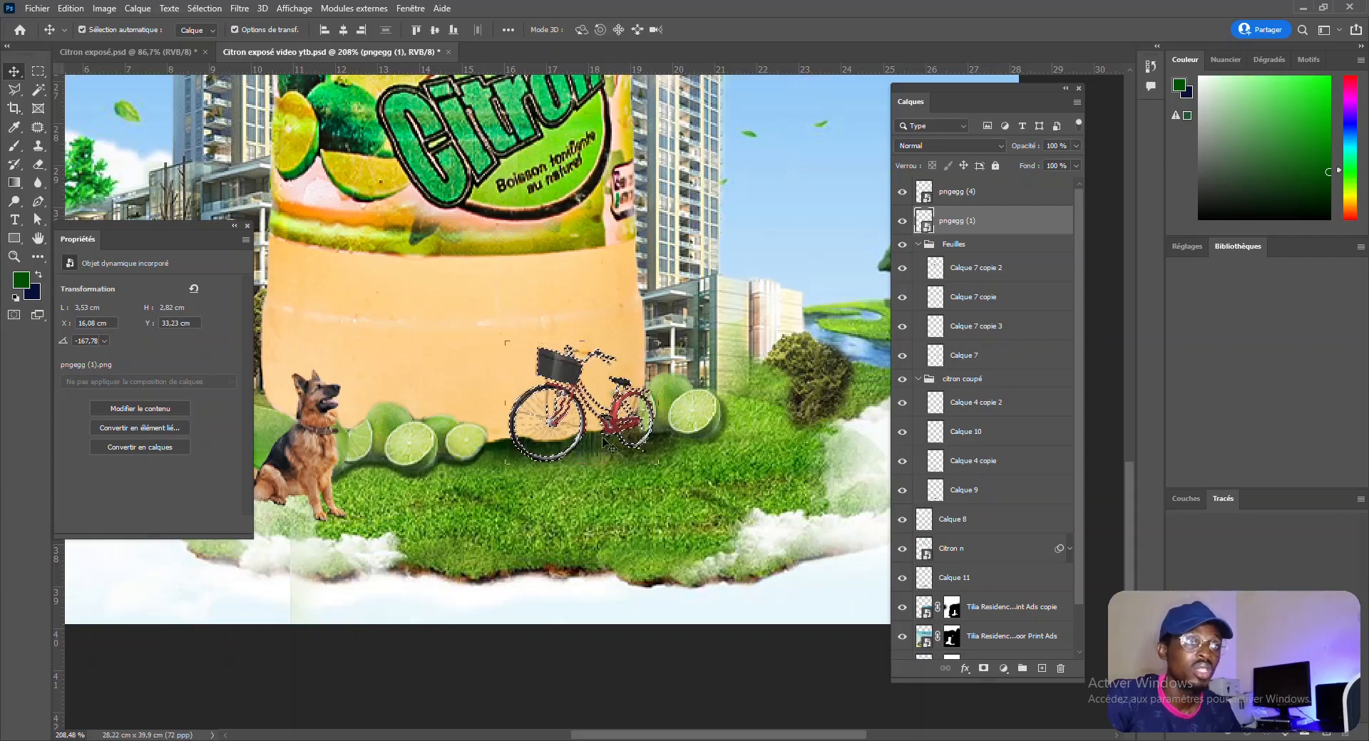
{"action": "scroll", "coordinate": [617, 407], "scroll_direction": "up", "scroll_amount": 3}
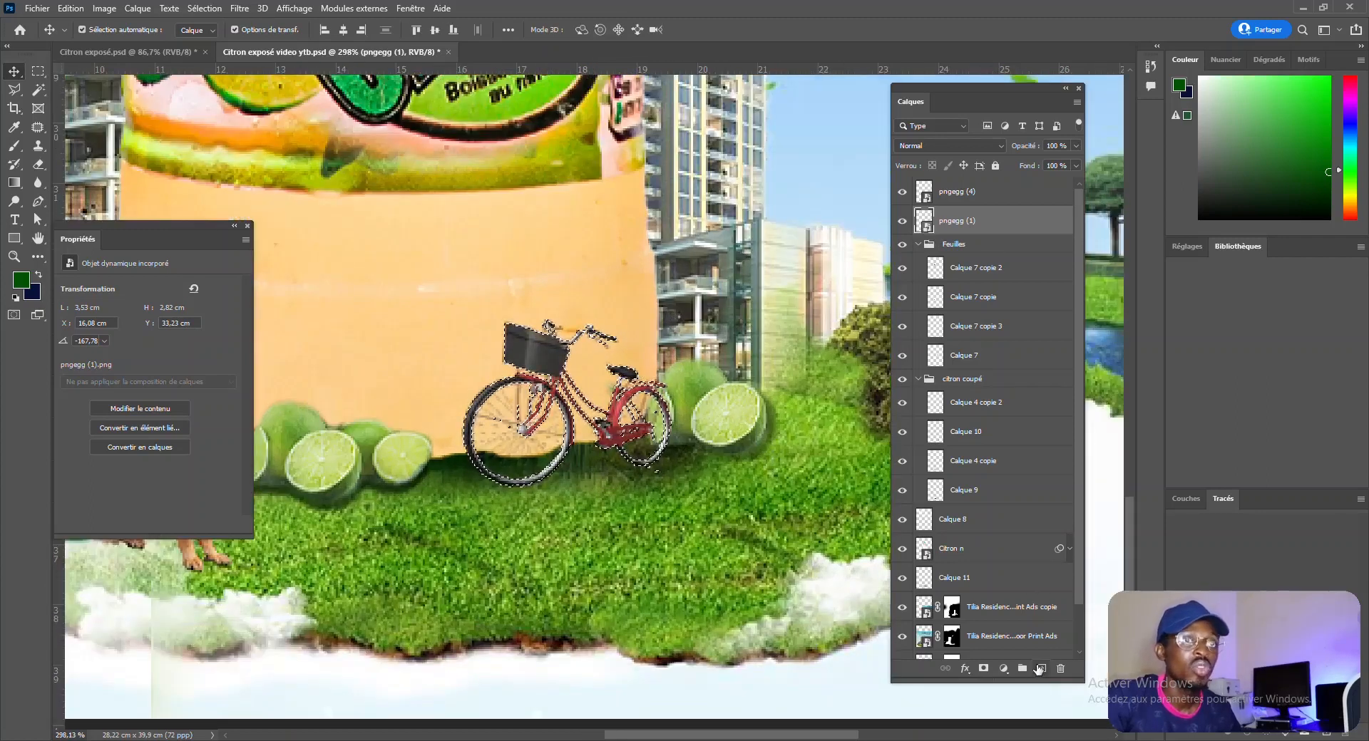
Step: Paint the bicycle-shaped selection solid dark green on a new layer with the Brush, and clear the selection
{"action": "key", "text": "ctrl+j"}
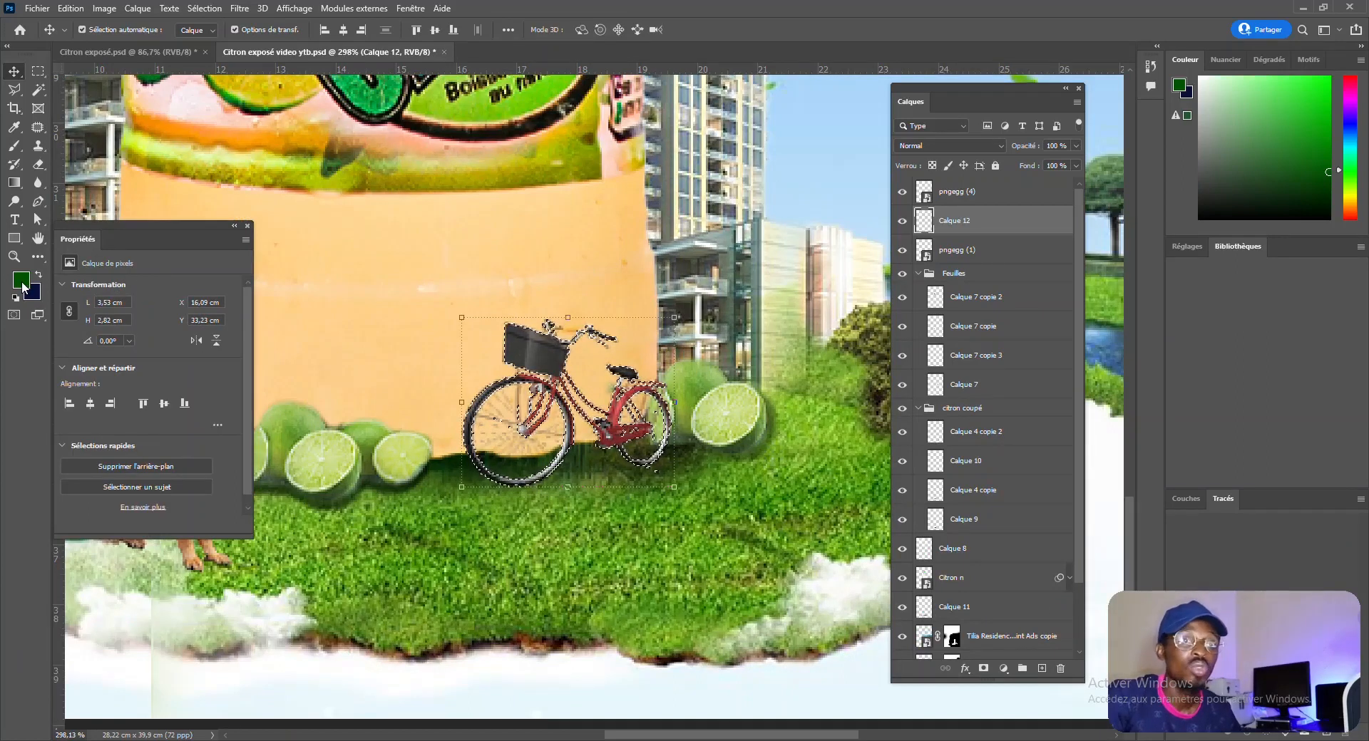
{"action": "key", "text": "b"}
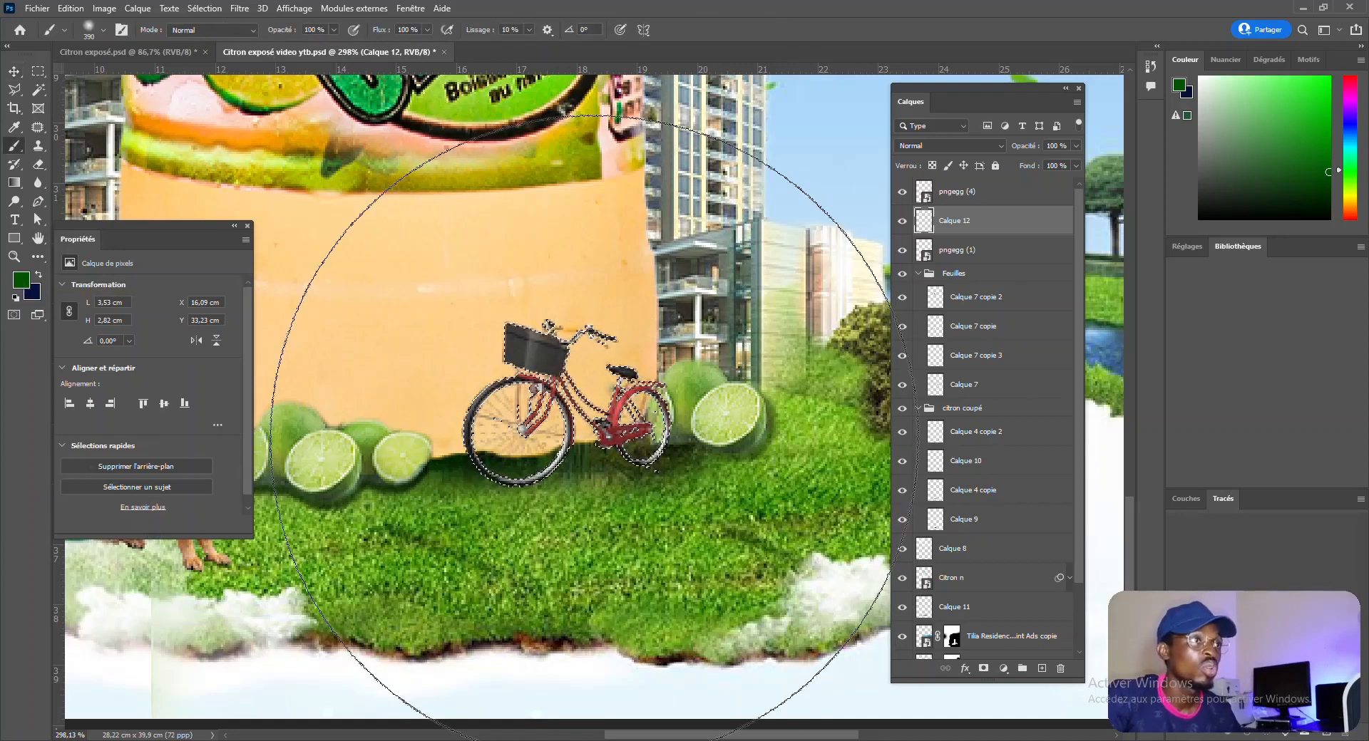
{"action": "left_click", "coordinate": [620, 446]}
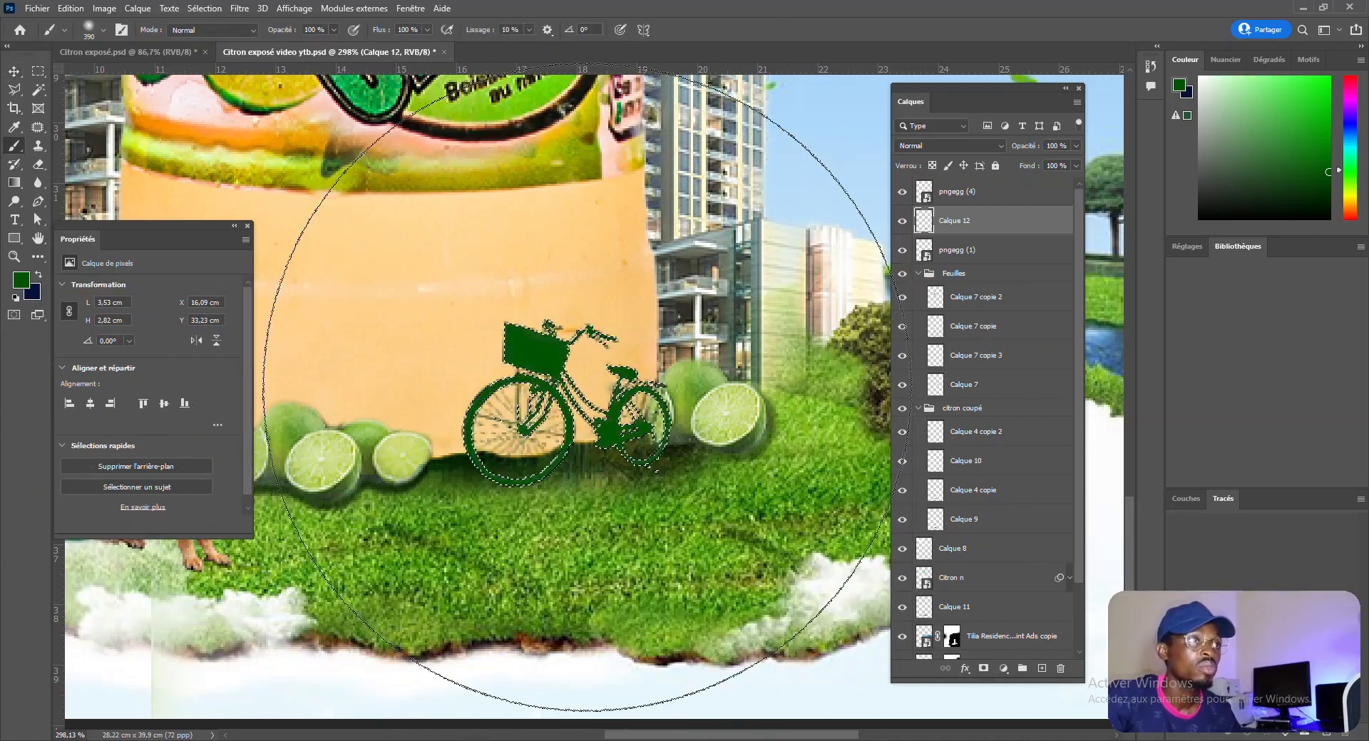
{"action": "left_click", "coordinate": [13, 71]}
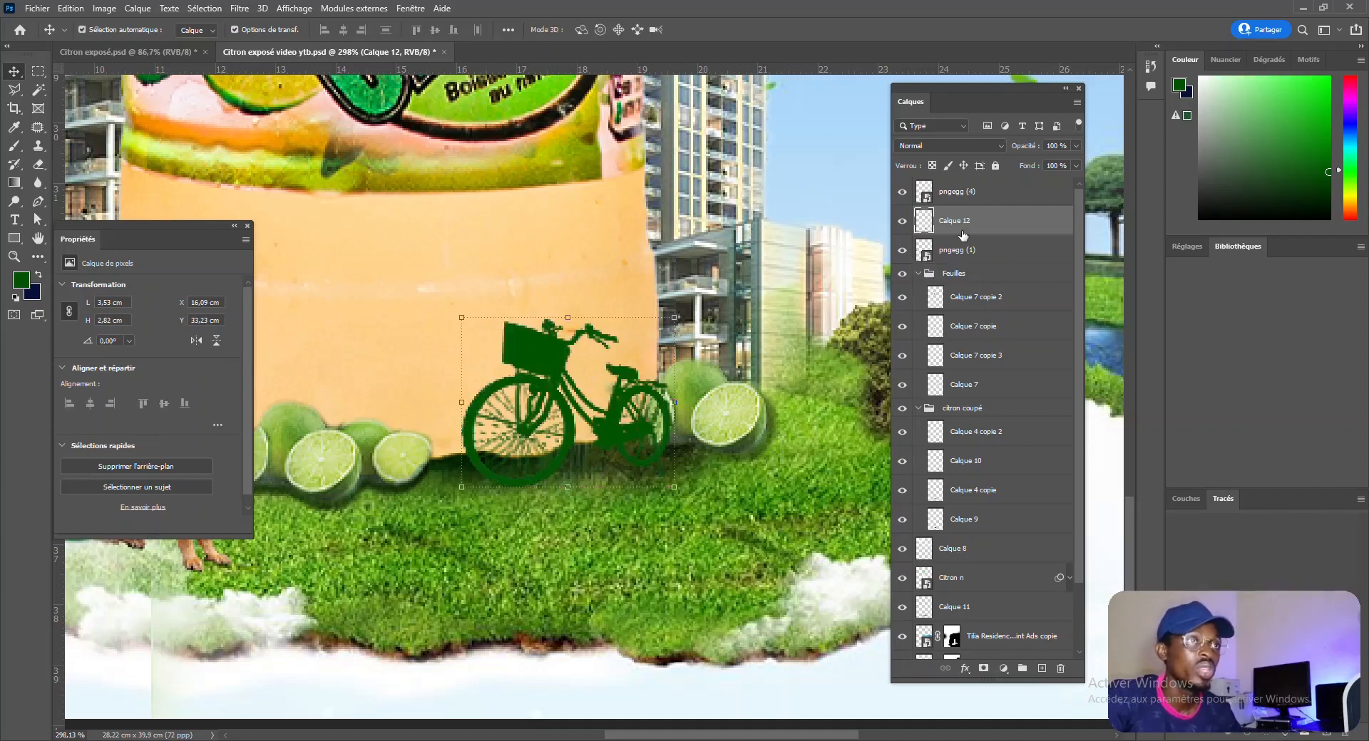
Step: Place the green silhouette layer Calque 12 directly below the bicycle layer pngegg (1) and convert it to a smart object
{"action": "left_click", "coordinate": [903, 219]}
{"action": "left_click", "coordinate": [903, 219]}
{"action": "left_click_drag", "start_coordinate": [995, 222], "coordinate": [981, 261]}
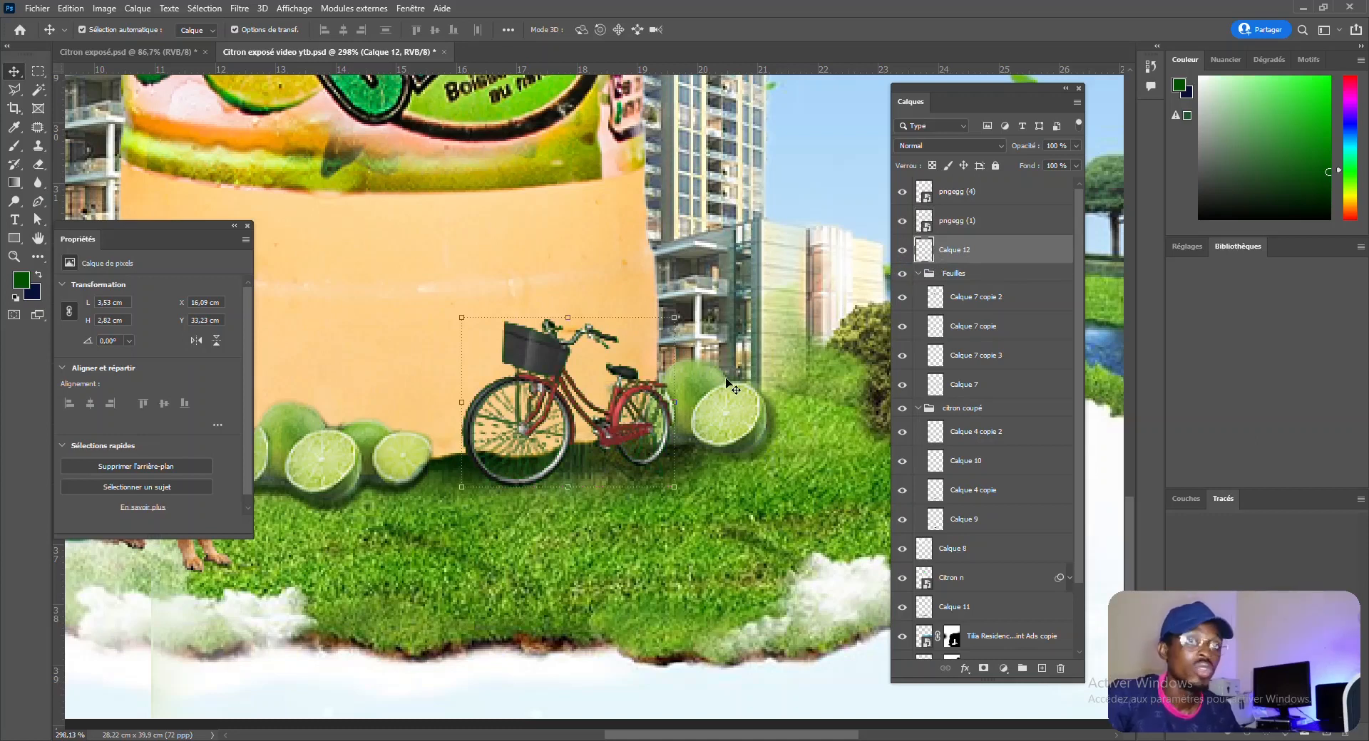
{"action": "right_click", "coordinate": [1021, 254]}
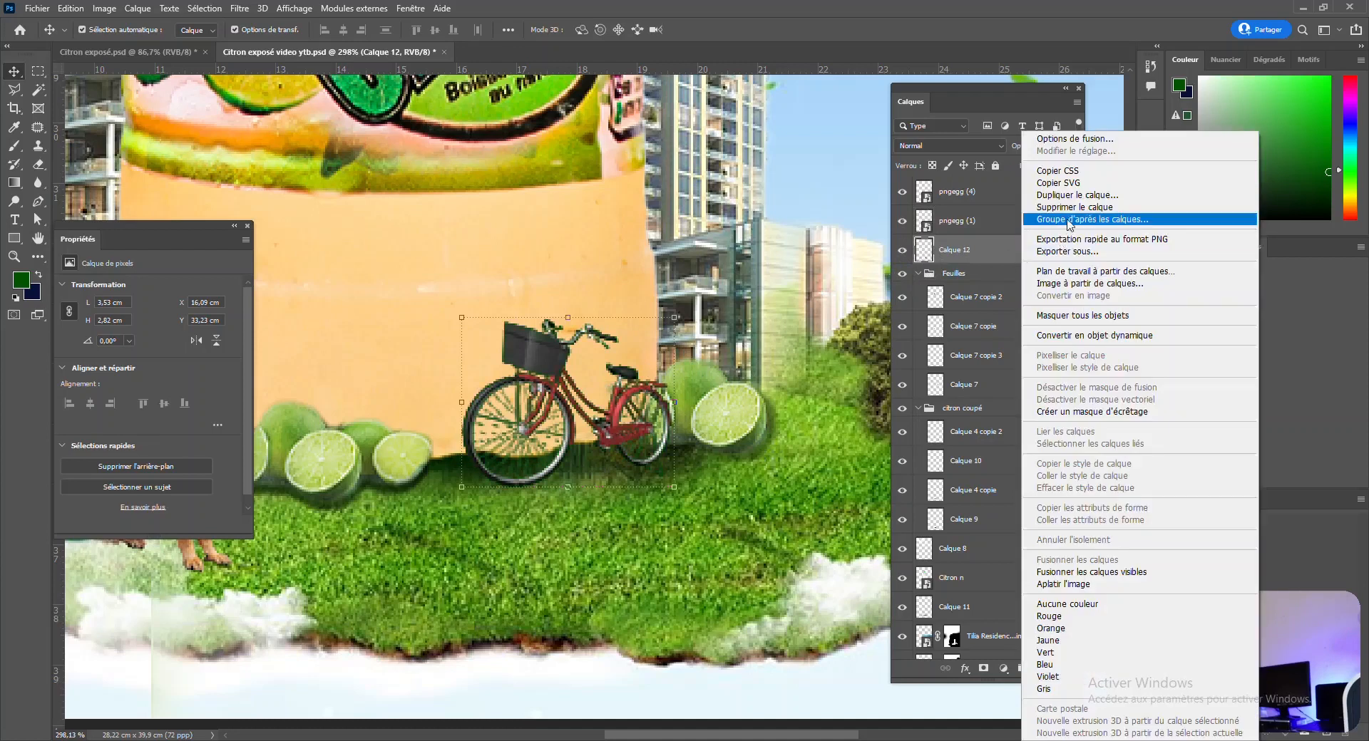
{"action": "left_click", "coordinate": [1062, 335]}
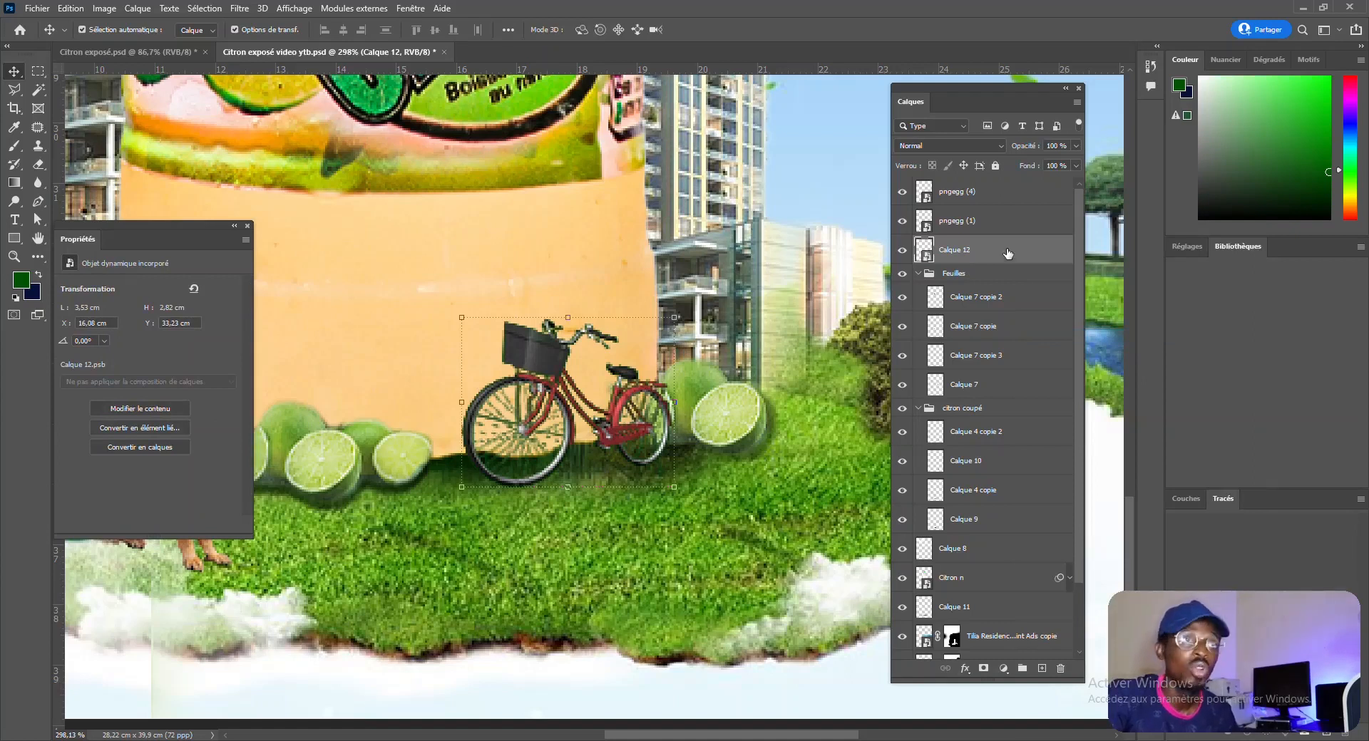
Step: Distort the green silhouette by pulling its upper corners down so it folds onto the grass below the bicycle
{"action": "left_click", "coordinate": [675, 318]}
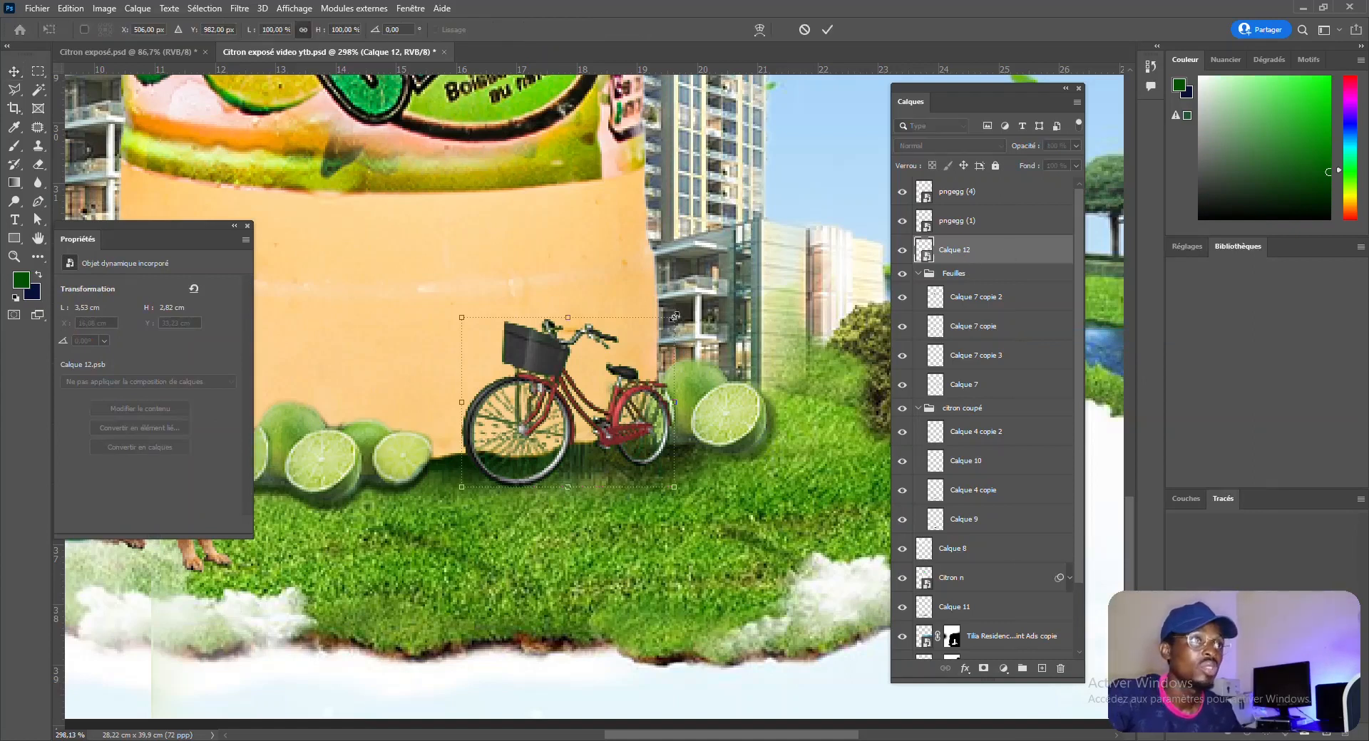
{"action": "right_click", "coordinate": [667, 328]}
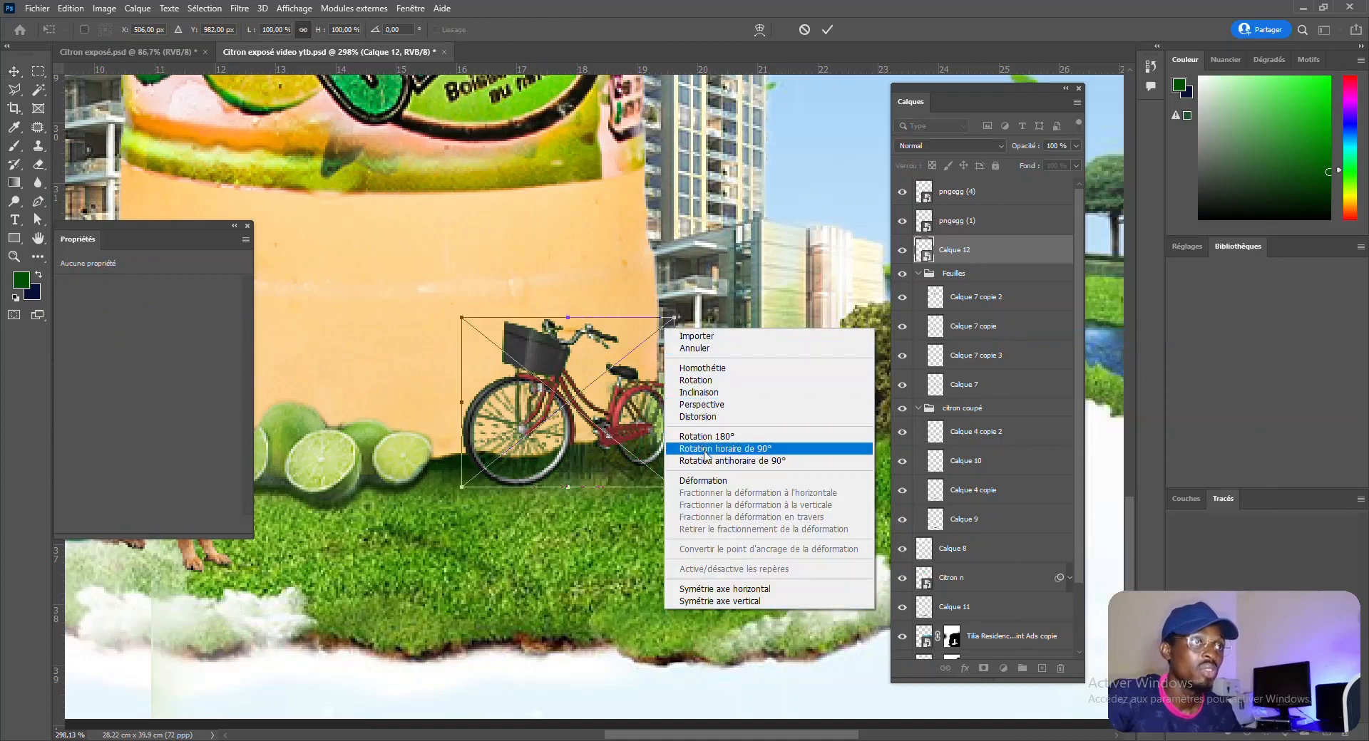
{"action": "left_click", "coordinate": [717, 418]}
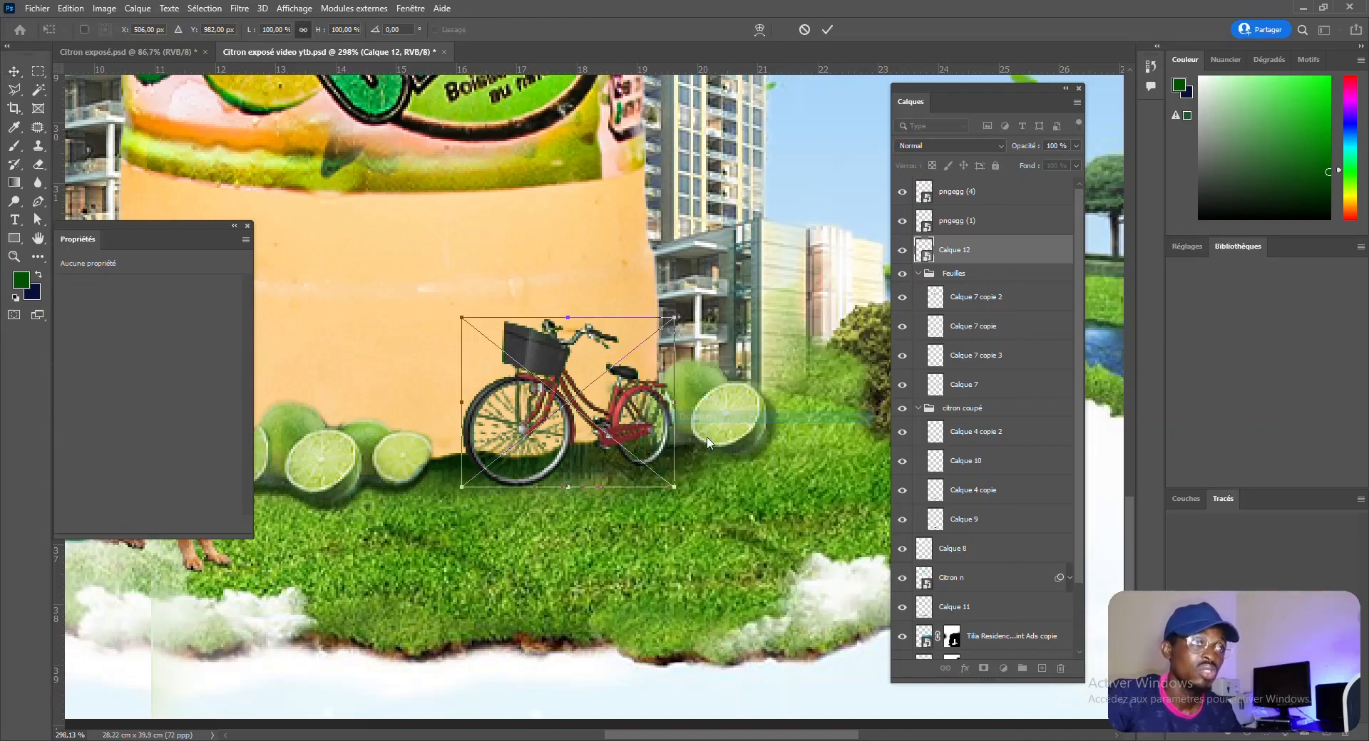
{"action": "left_click_drag", "start_coordinate": [674, 318], "coordinate": [666, 413]}
{"action": "left_click_drag", "start_coordinate": [675, 492], "coordinate": [675, 495]}
{"action": "left_click_drag", "start_coordinate": [464, 320], "coordinate": [534, 572]}
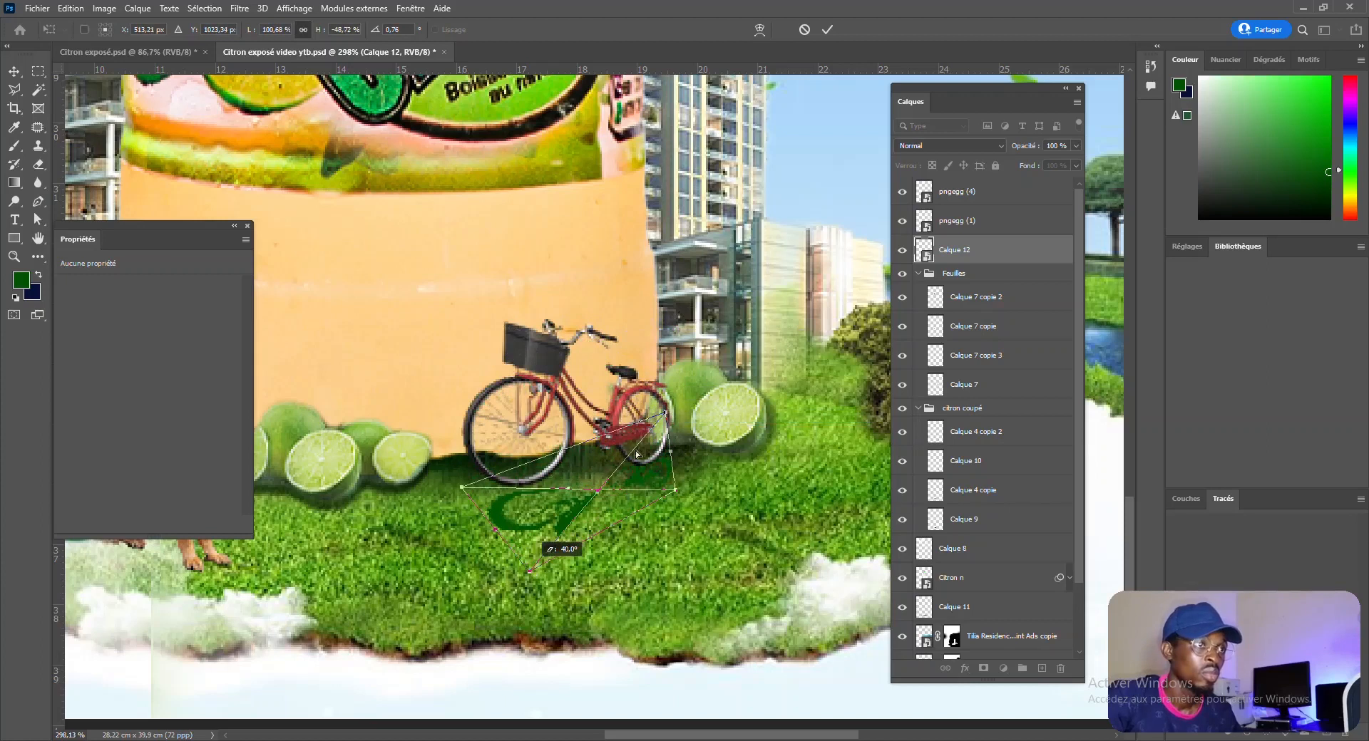
Step: Adjust the silhouette's corners into a slanted ground shadow running right from the wheels, about 4.59 × 1.98 cm, and apply the distortion
{"action": "left_click_drag", "start_coordinate": [664, 413], "coordinate": [697, 562]}
{"action": "left_click_drag", "start_coordinate": [677, 492], "coordinate": [686, 431]}
{"action": "left_click_drag", "start_coordinate": [530, 573], "coordinate": [561, 564]}
{"action": "left_click_drag", "start_coordinate": [700, 558], "coordinate": [756, 532]}
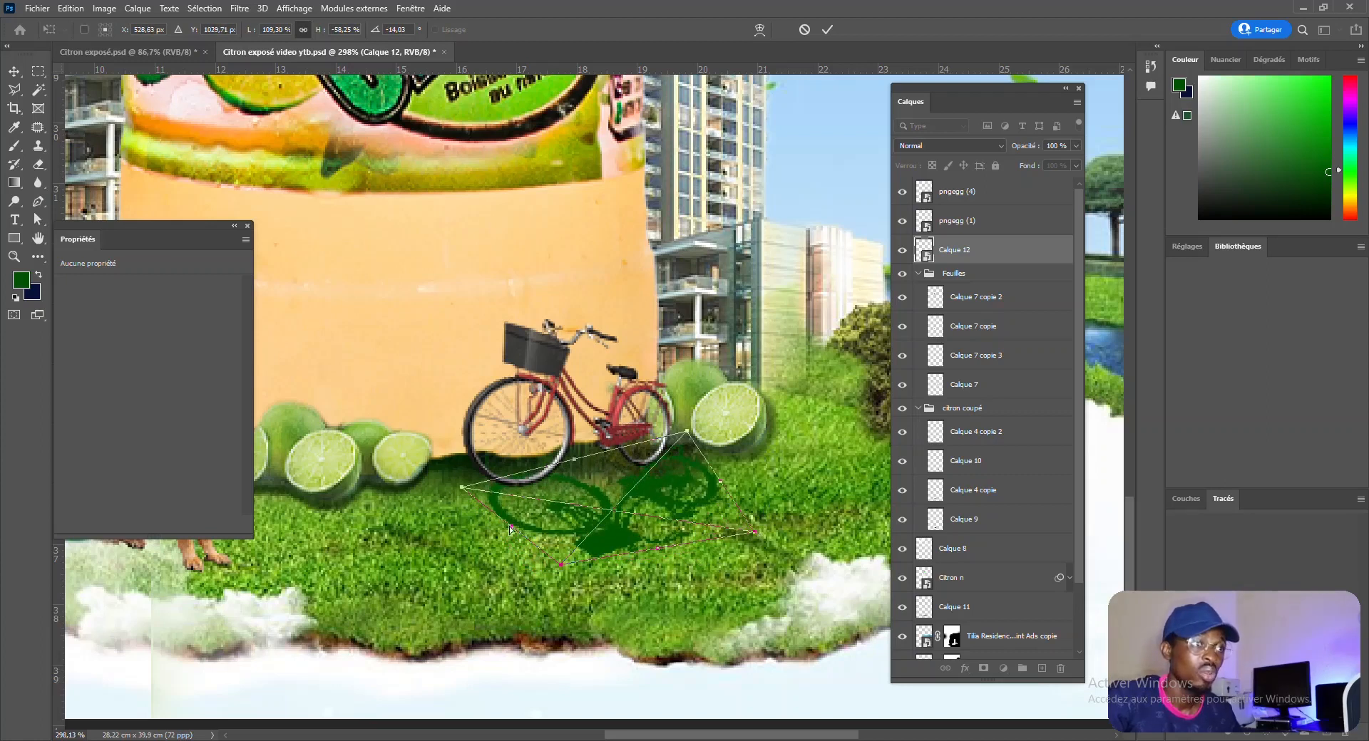
{"action": "left_click_drag", "start_coordinate": [463, 490], "coordinate": [469, 499]}
{"action": "scroll", "coordinate": [656, 492], "scroll_direction": "down", "scroll_amount": 10}
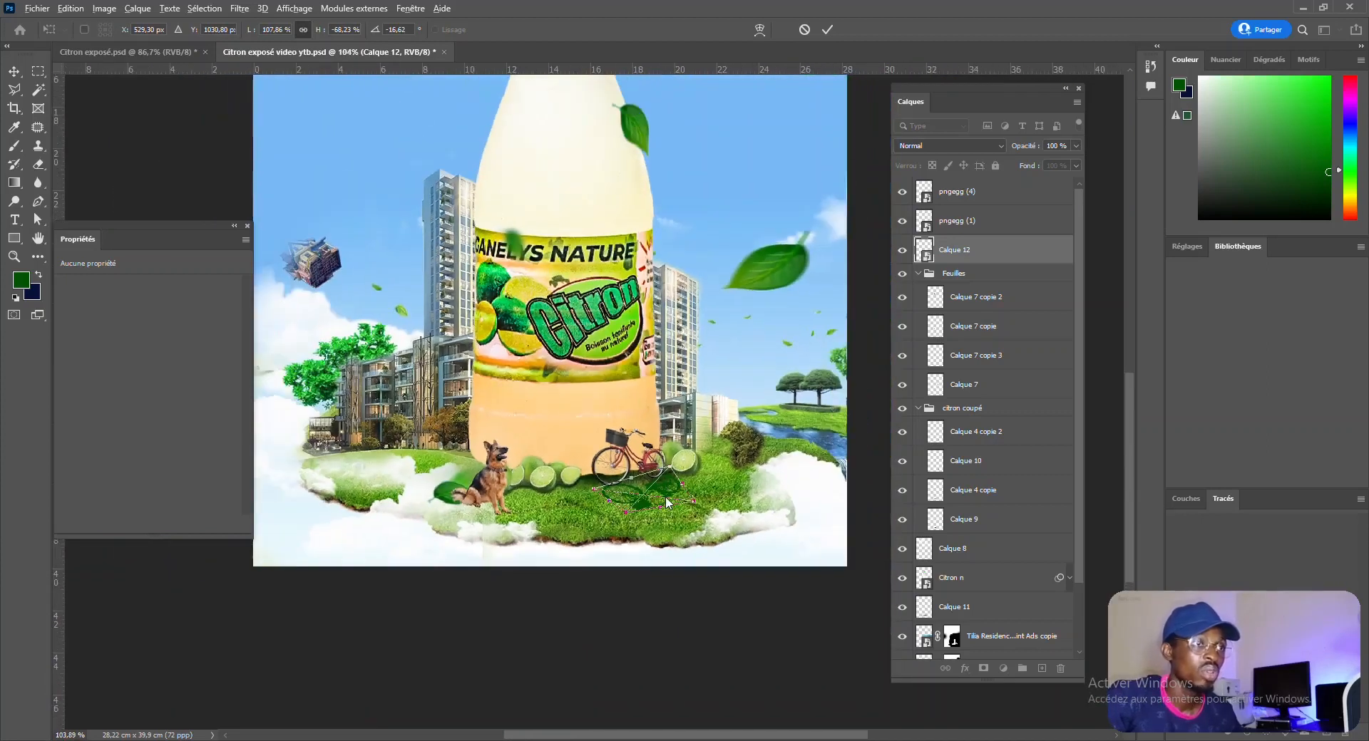
{"action": "scroll", "coordinate": [699, 502], "scroll_direction": "up", "scroll_amount": 5}
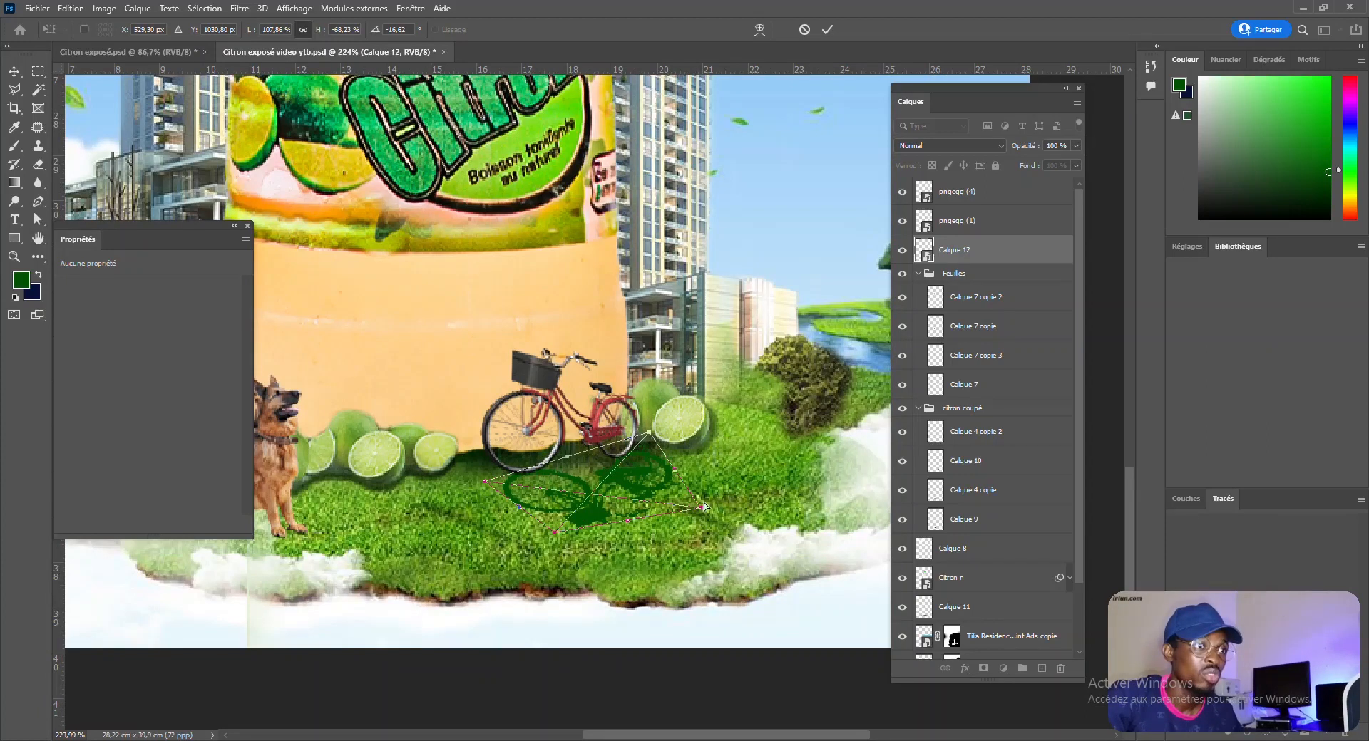
{"action": "left_click_drag", "start_coordinate": [701, 507], "coordinate": [759, 497]}
{"action": "key", "text": "Return"}
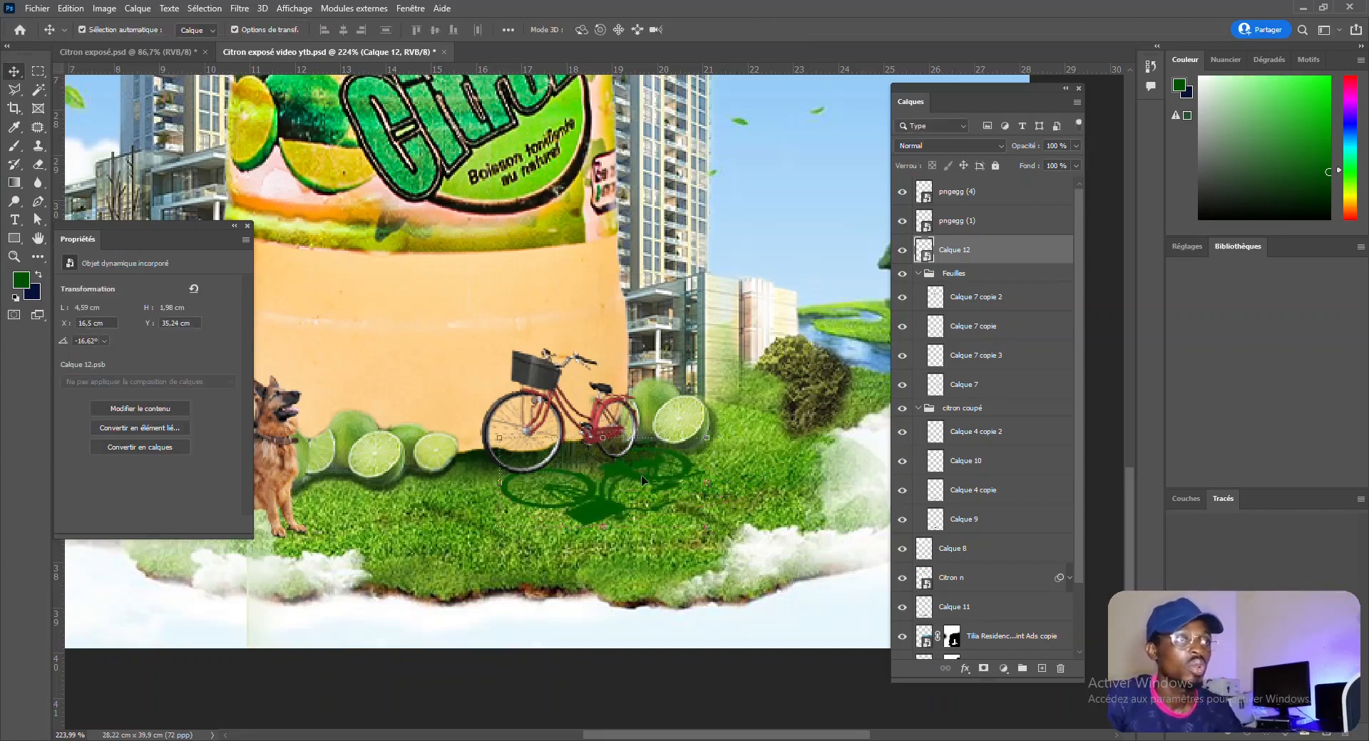
Step: Set the bicycle's shadow layer Calque 12 to the Produit blend mode with 43 % opacity and deselect the layer
{"action": "scroll", "coordinate": [670, 420], "scroll_direction": "down", "scroll_amount": 5}
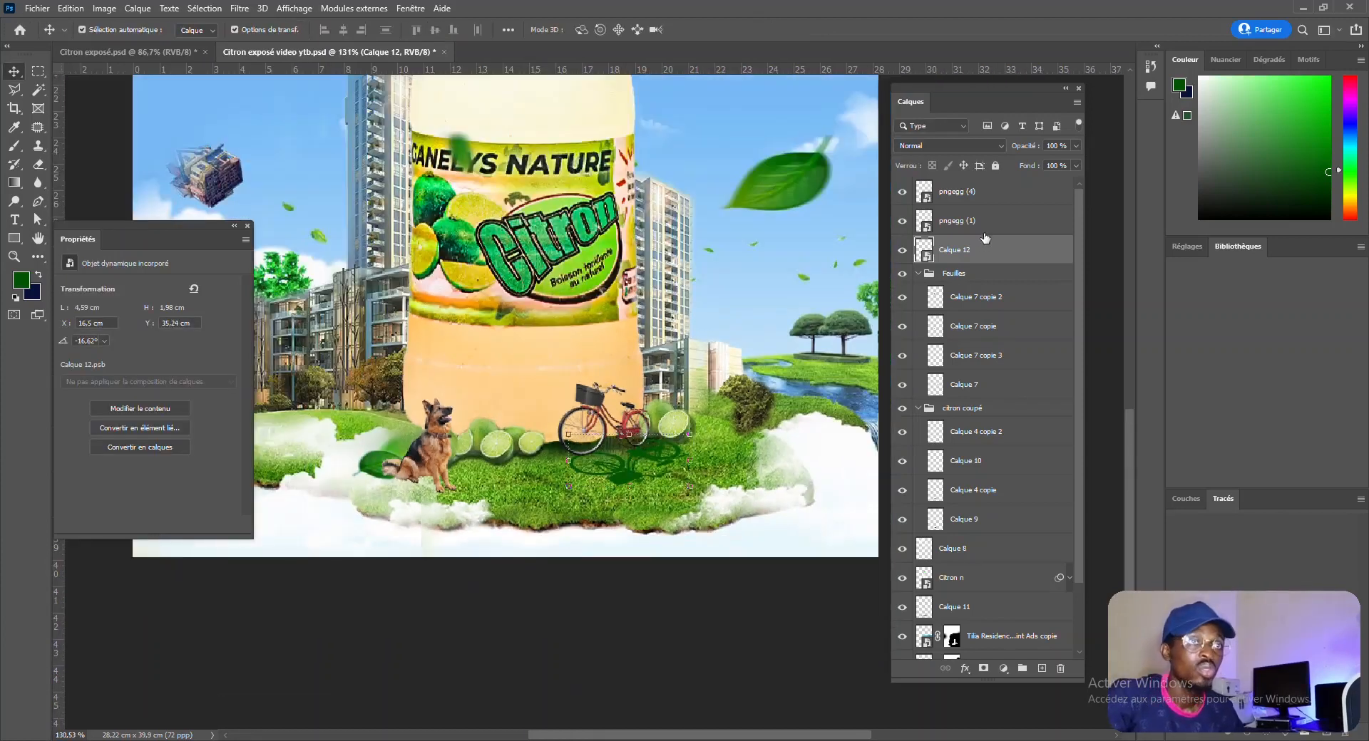
{"action": "left_click", "coordinate": [1001, 147]}
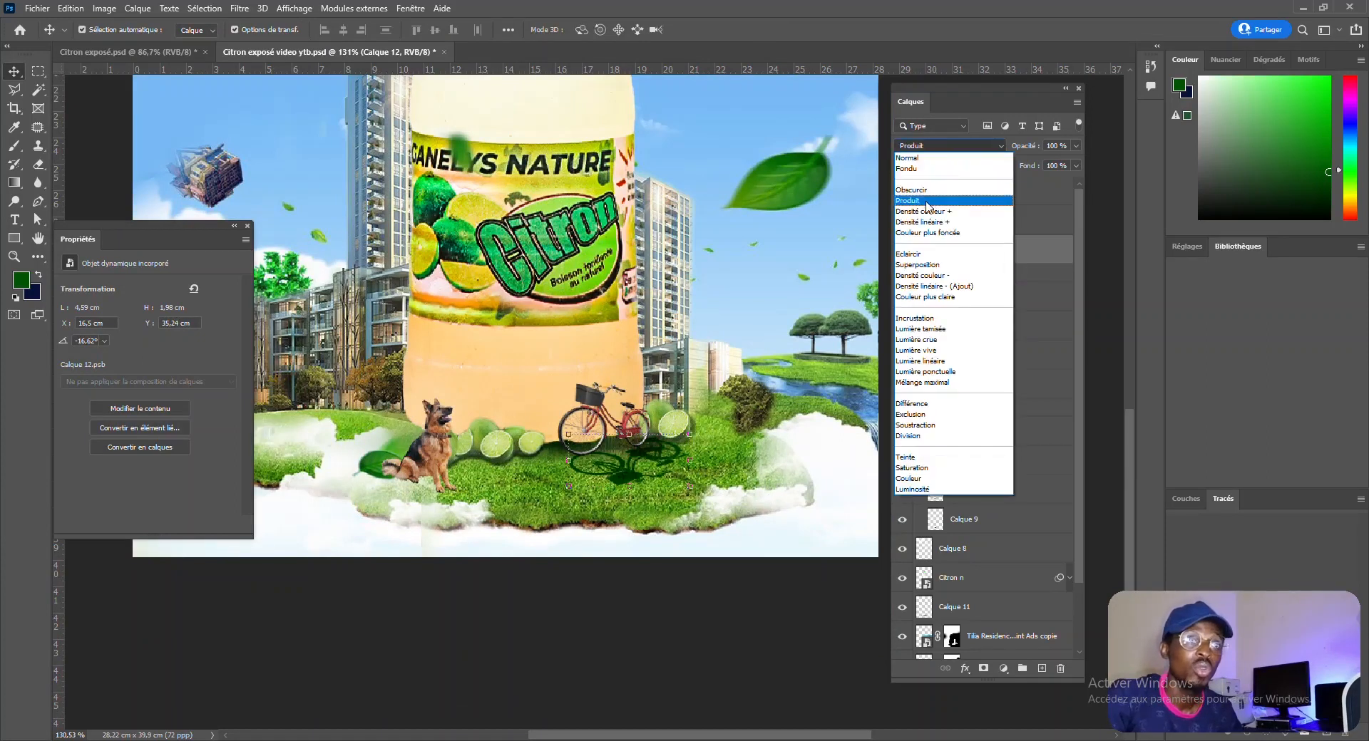
{"action": "left_click", "coordinate": [927, 203]}
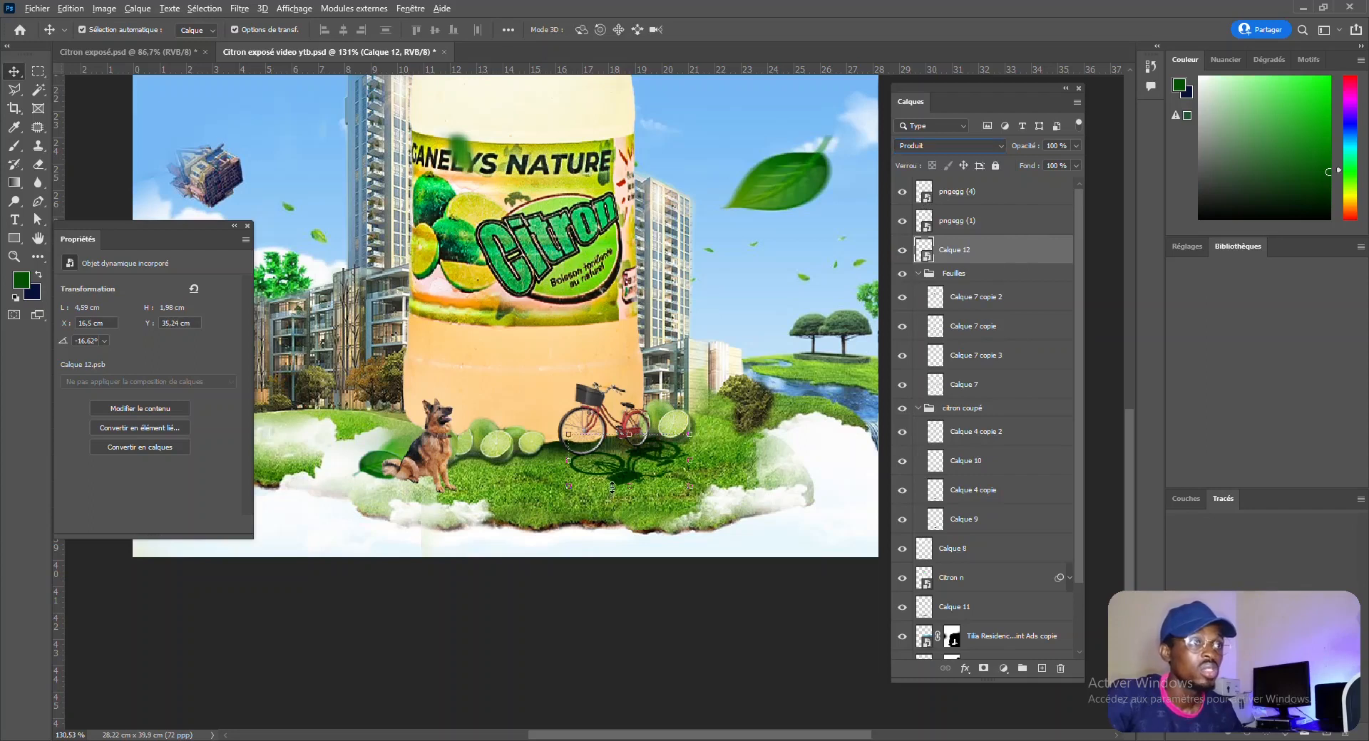
{"action": "left_click", "coordinate": [1078, 144]}
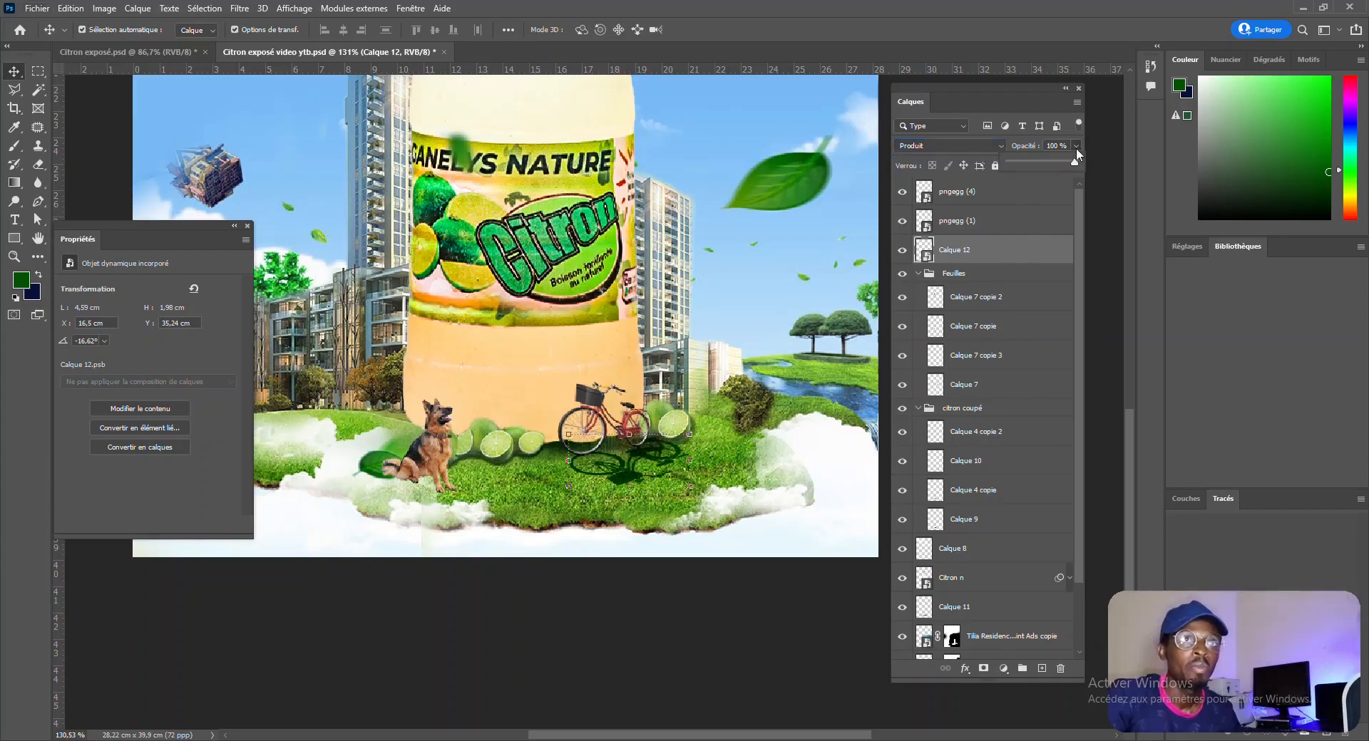
{"action": "left_click_drag", "start_coordinate": [1073, 160], "coordinate": [1039, 169]}
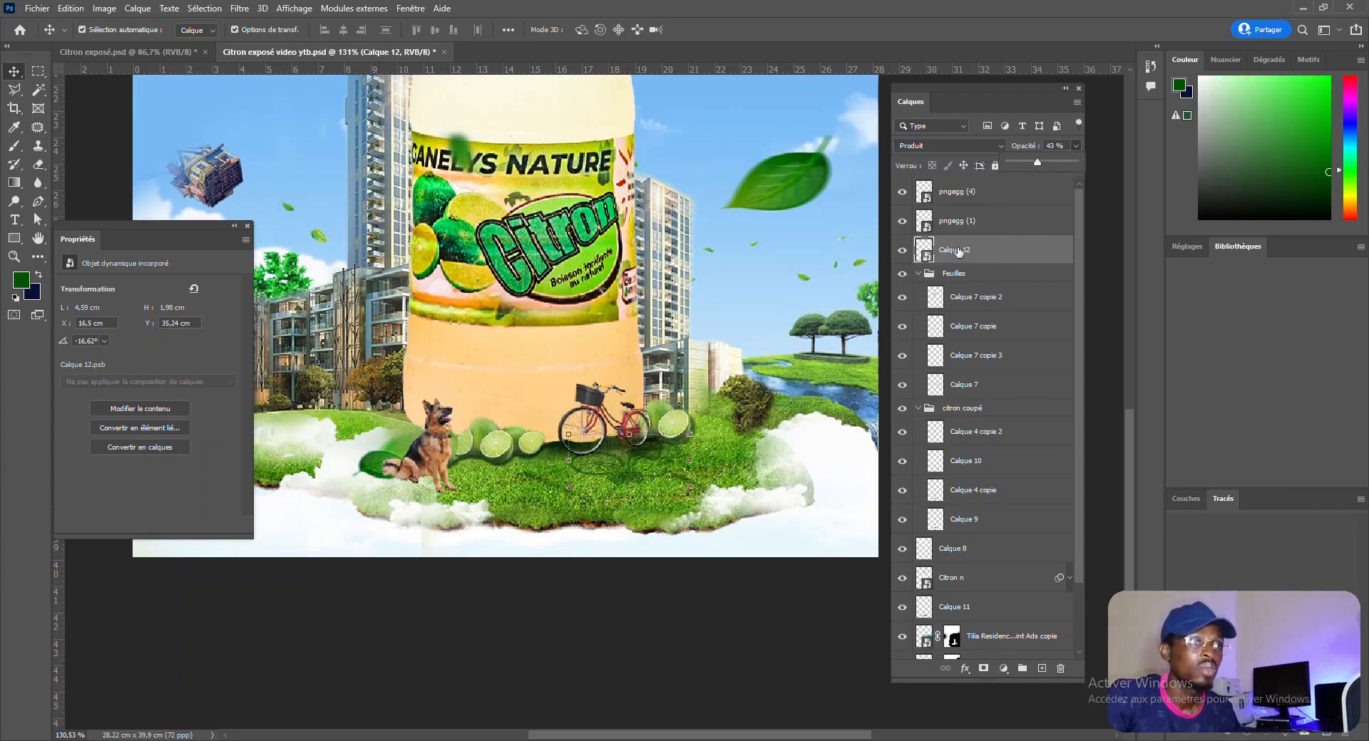
{"action": "left_click", "coordinate": [644, 625]}
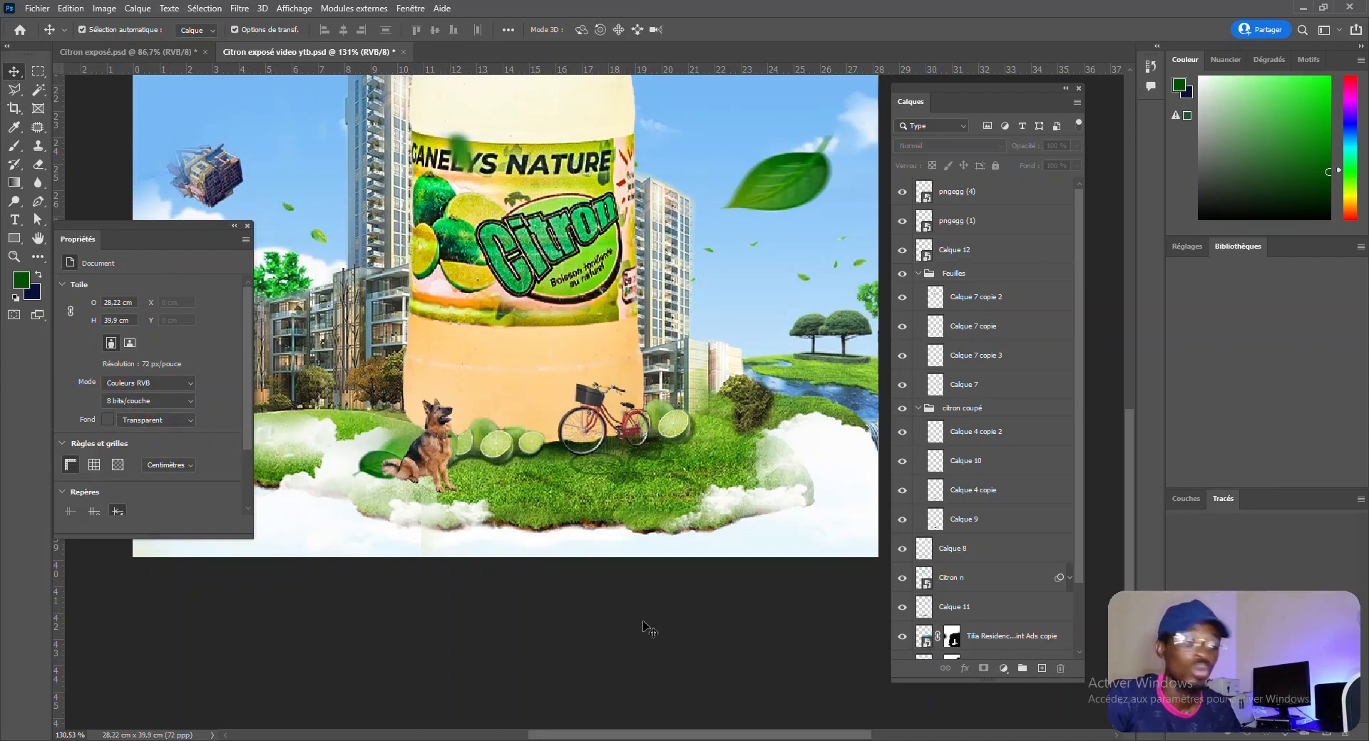
Step: Select the dog layer pngegg (4) on the grass beside the bottle
{"action": "scroll", "coordinate": [641, 587], "scroll_direction": "down", "scroll_amount": 2}
{"action": "scroll", "coordinate": [513, 523], "scroll_direction": "up", "scroll_amount": 4}
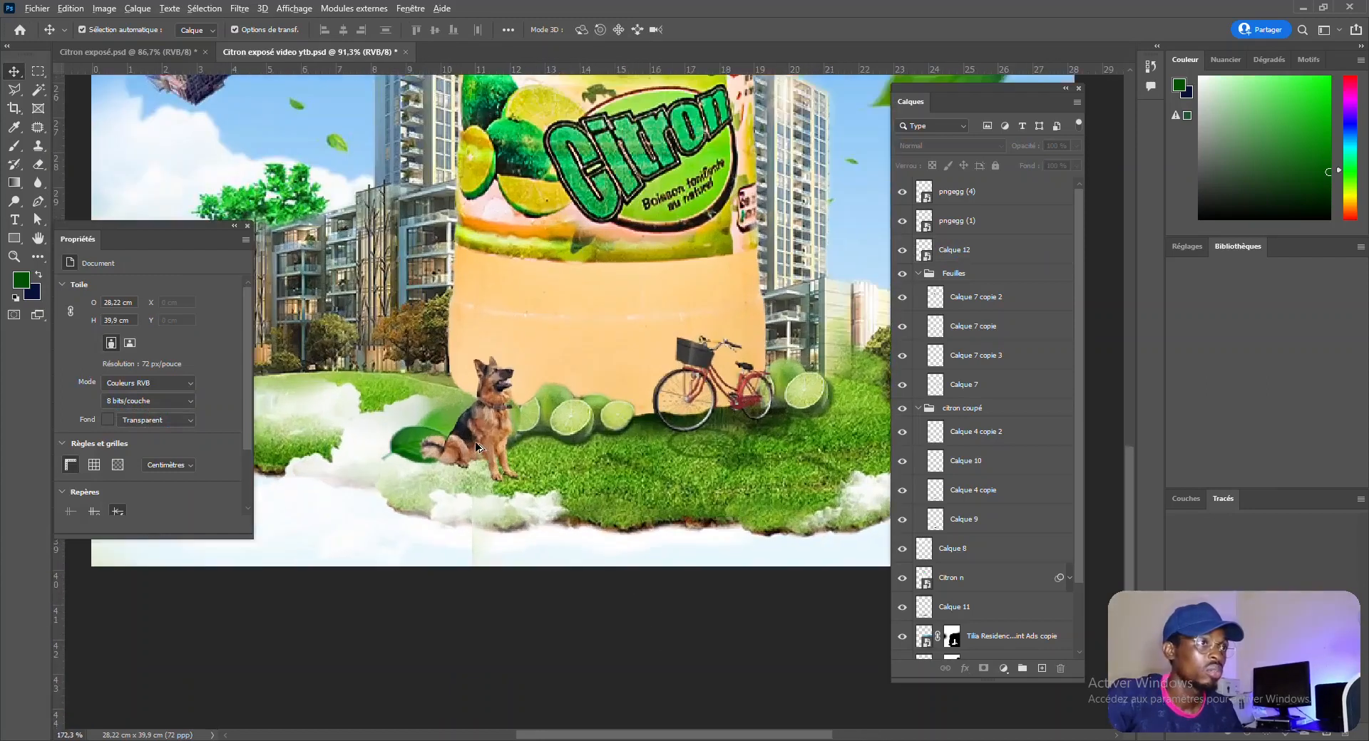
{"action": "scroll", "coordinate": [476, 447], "scroll_direction": "up", "scroll_amount": 1}
{"action": "left_click", "coordinate": [462, 440]}
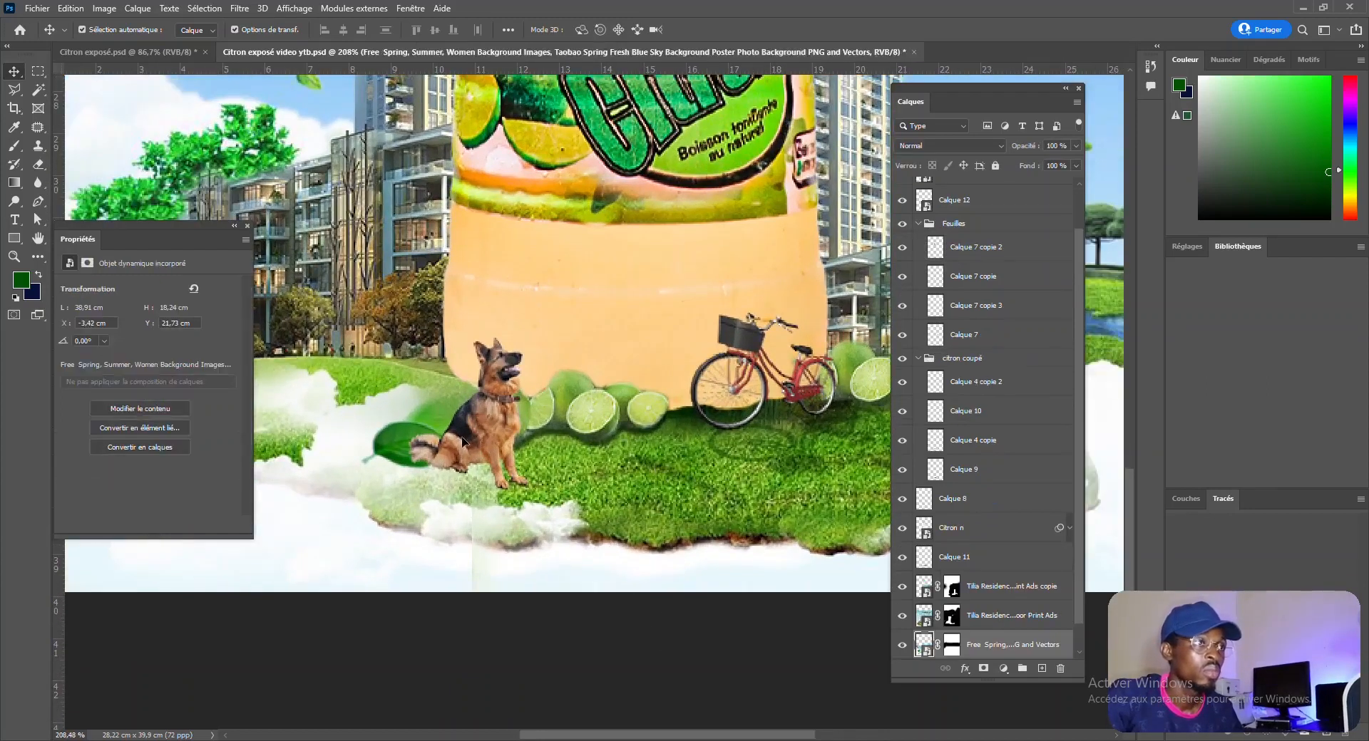
{"action": "scroll", "coordinate": [467, 435], "scroll_direction": "up", "scroll_amount": 1}
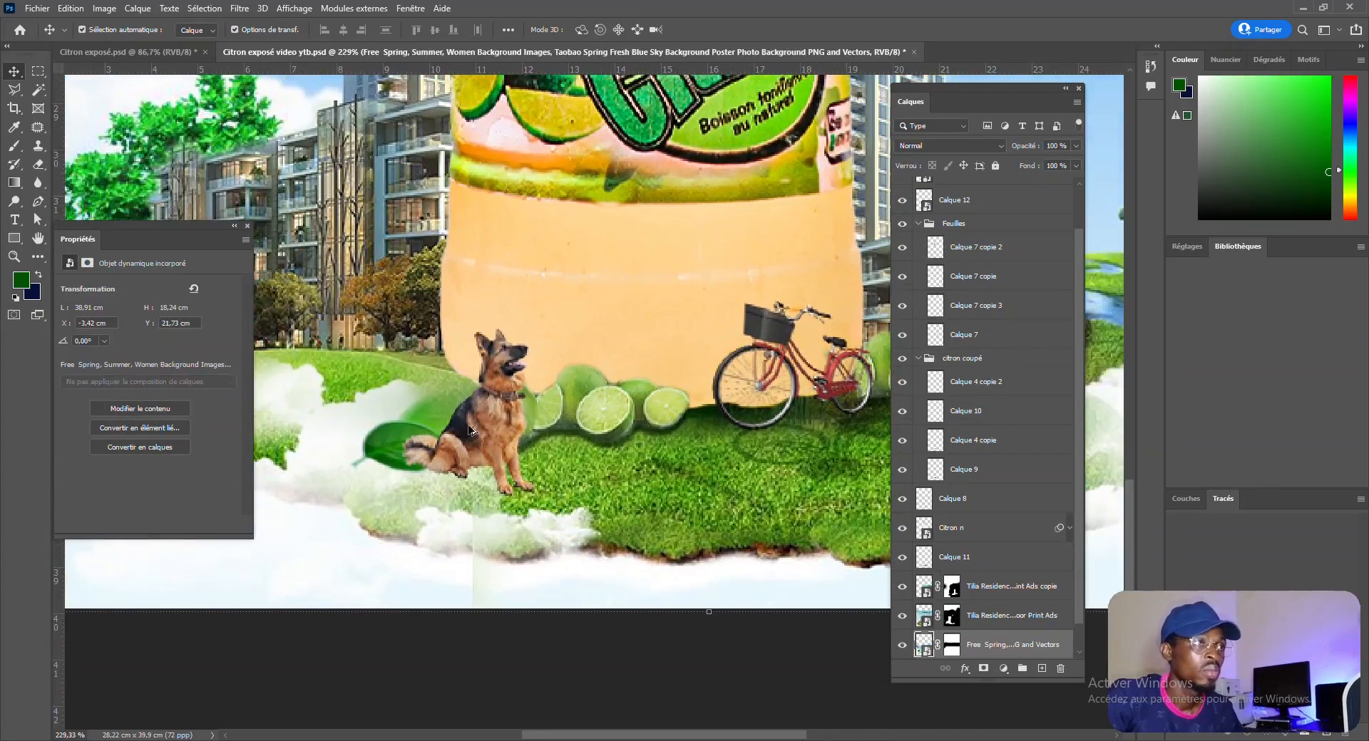
{"action": "scroll", "coordinate": [516, 450], "scroll_direction": "down", "scroll_amount": 3}
{"action": "left_click", "coordinate": [512, 430]}
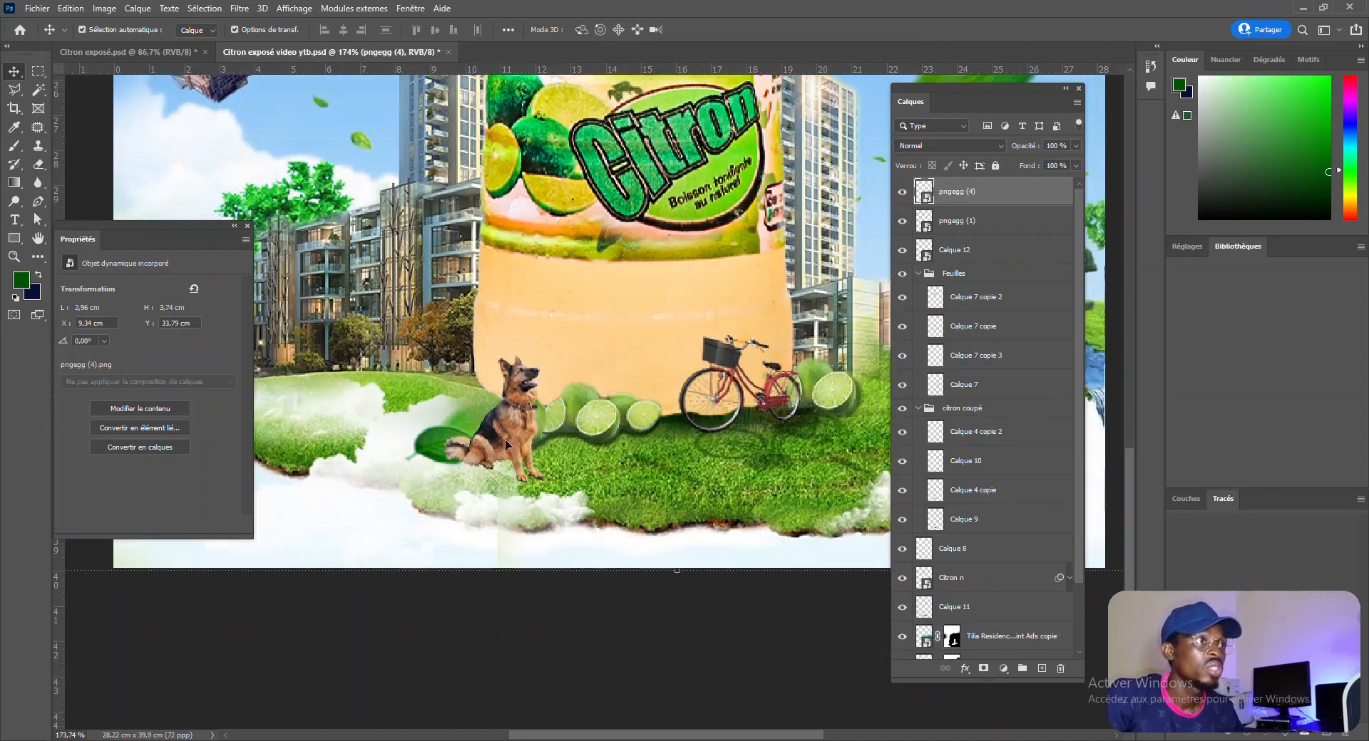
Step: Copy the dog's shadow layer Calque 12 from Citron exposé.psd into Citron exposé video ytb.psd, placing it at the dog's feet
{"action": "left_click", "coordinate": [165, 50]}
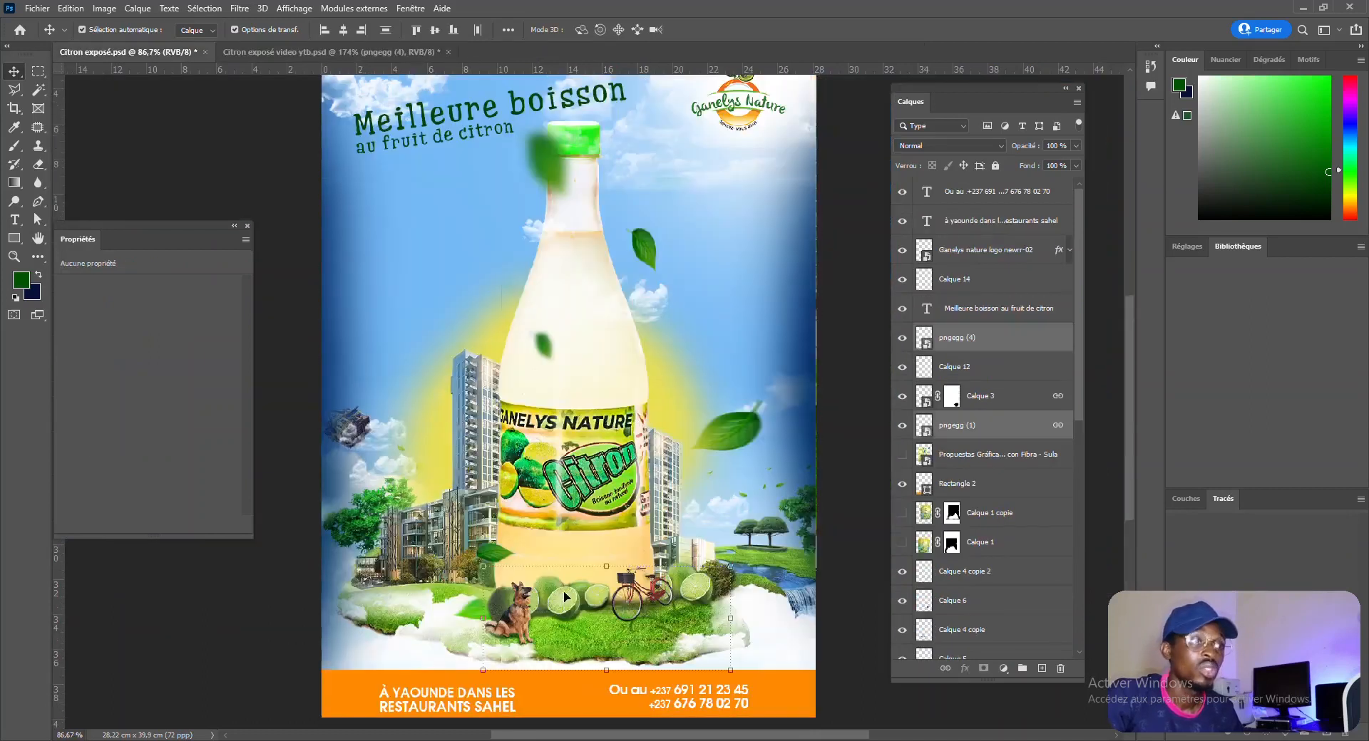
{"action": "scroll", "coordinate": [567, 597], "scroll_direction": "down", "scroll_amount": 2}
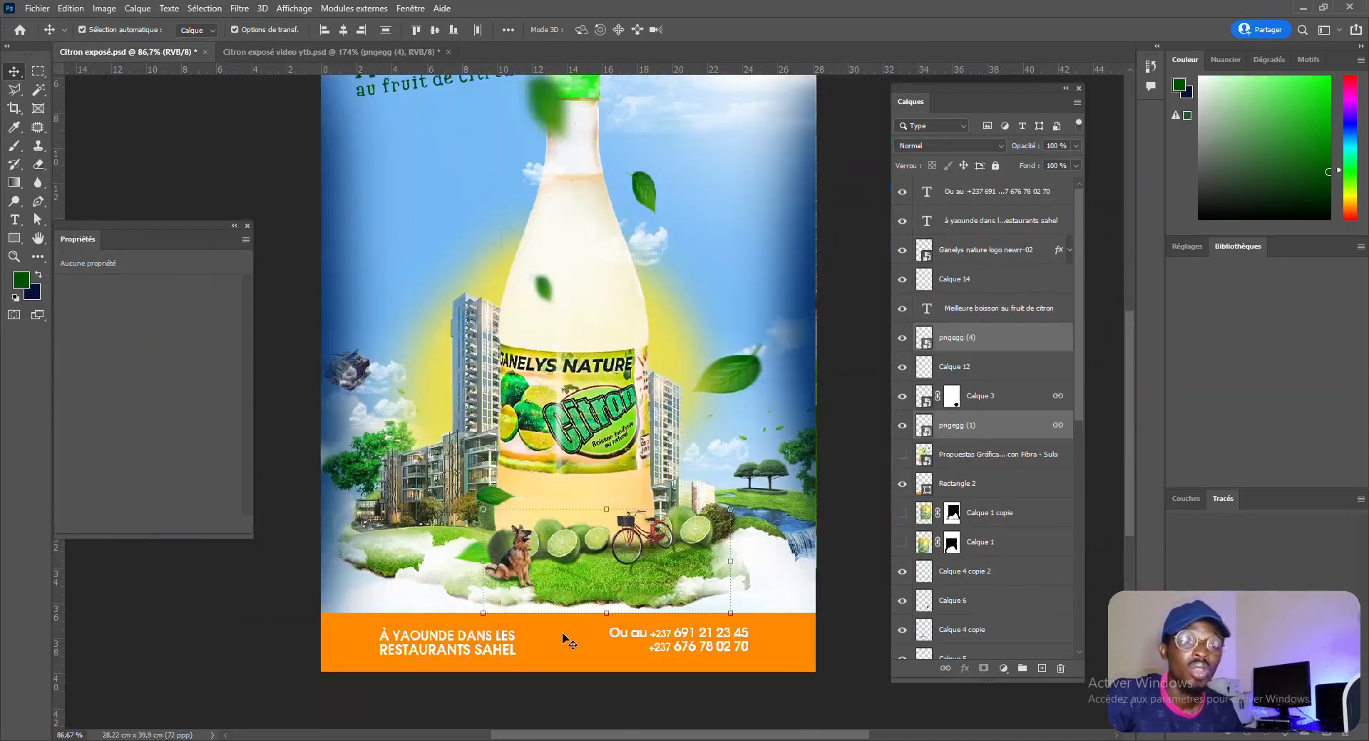
{"action": "scroll", "coordinate": [563, 639], "scroll_direction": "down", "scroll_amount": 2}
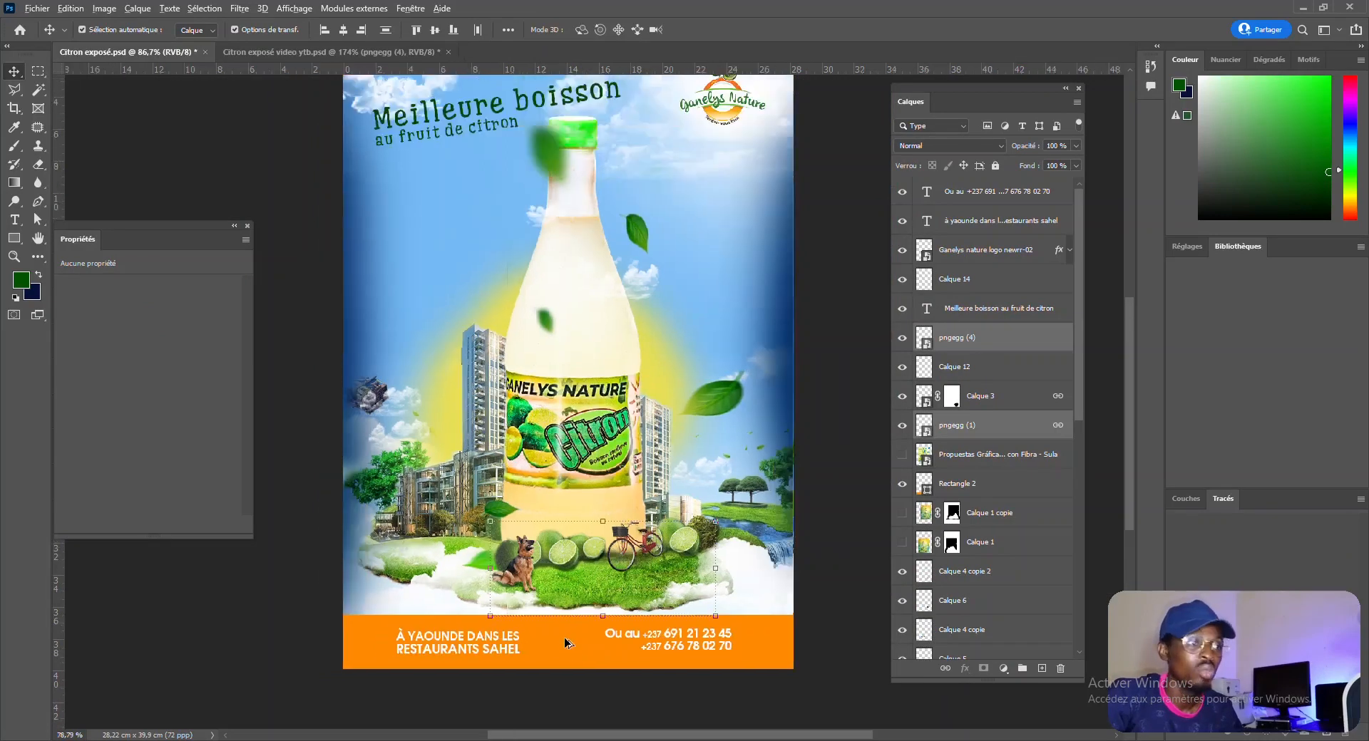
{"action": "scroll", "coordinate": [524, 594], "scroll_direction": "up", "scroll_amount": 3}
{"action": "scroll", "coordinate": [524, 593], "scroll_direction": "up", "scroll_amount": 3}
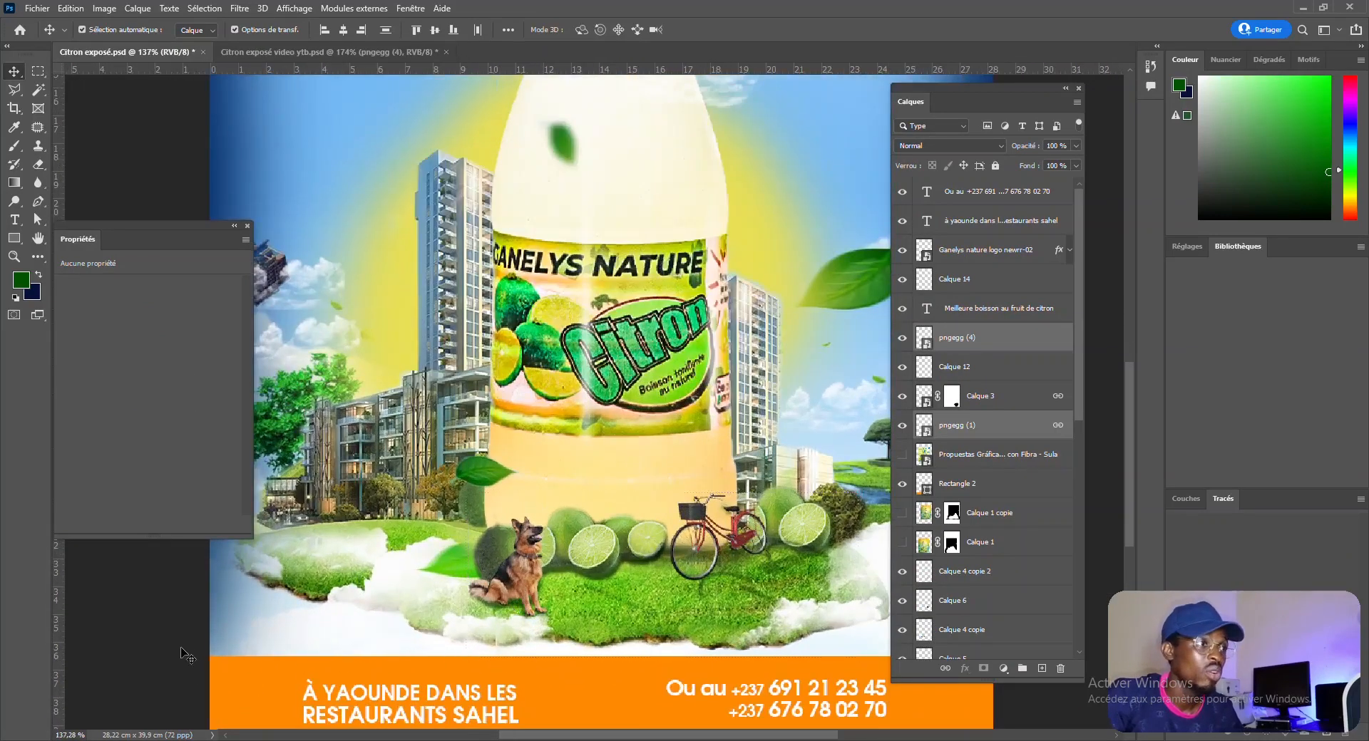
{"action": "left_click", "coordinate": [512, 607]}
{"action": "mouse_move", "coordinate": [511, 608]}
{"action": "left_mouse_down"}
{"action": "mouse_move", "coordinate": [552, 608]}
{"action": "mouse_move", "coordinate": [484, 343]}
{"action": "mouse_move", "coordinate": [325, 100]}
{"action": "mouse_move", "coordinate": [322, 56]}
{"action": "mouse_move", "coordinate": [507, 551]}
{"action": "mouse_move", "coordinate": [506, 599]}
{"action": "left_mouse_up"}
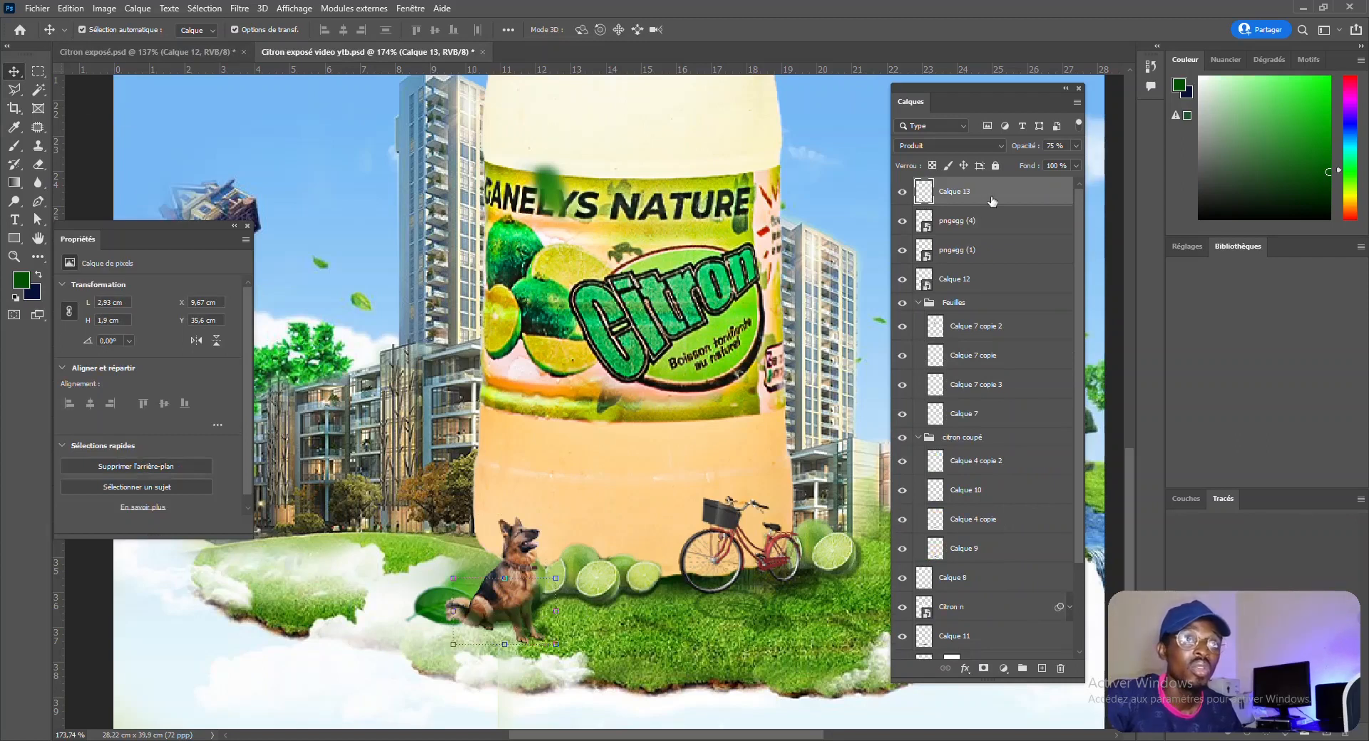
Step: Move the dog's shadow layer Calque 13 below pngegg (1) and nudge it down and right to X 9.74 cm, Y 35.7 cm
{"action": "left_click_drag", "start_coordinate": [1002, 199], "coordinate": [994, 263]}
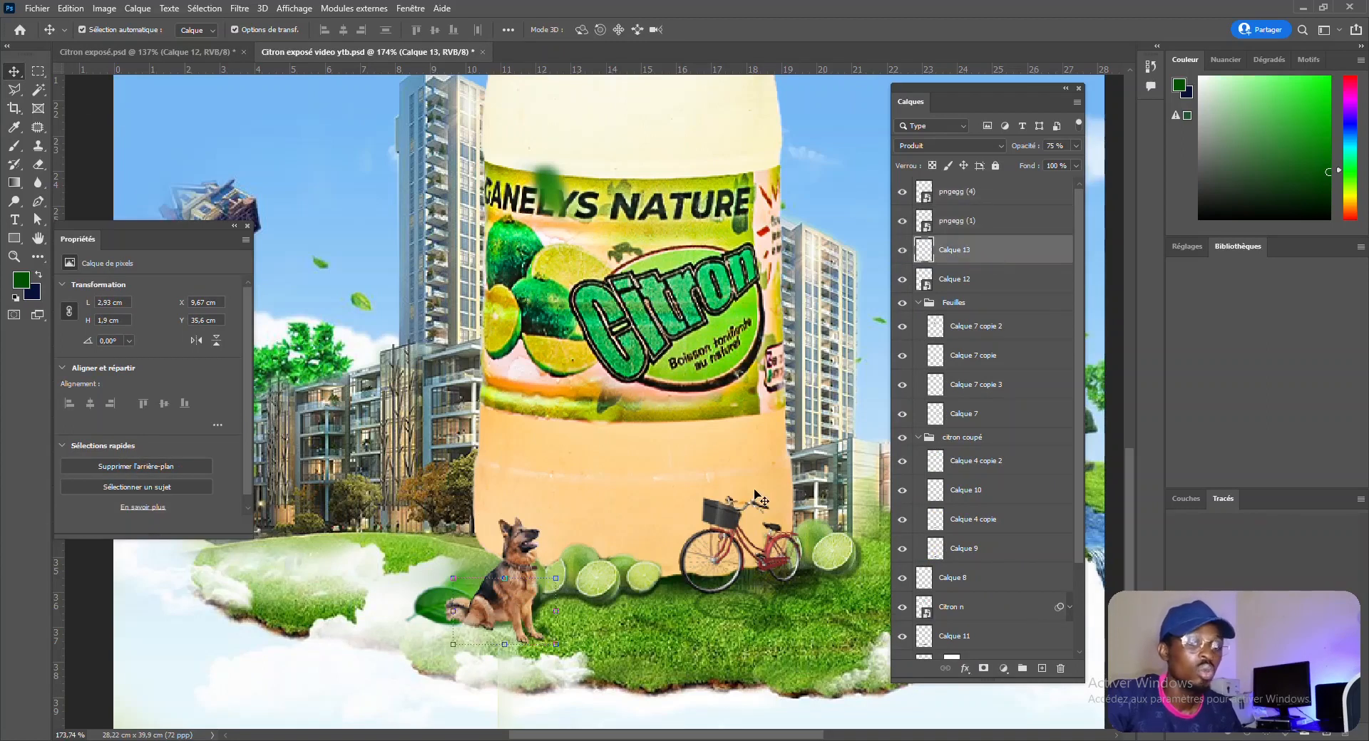
{"action": "key", "text": "Down"}
{"action": "key", "text": "Down"}
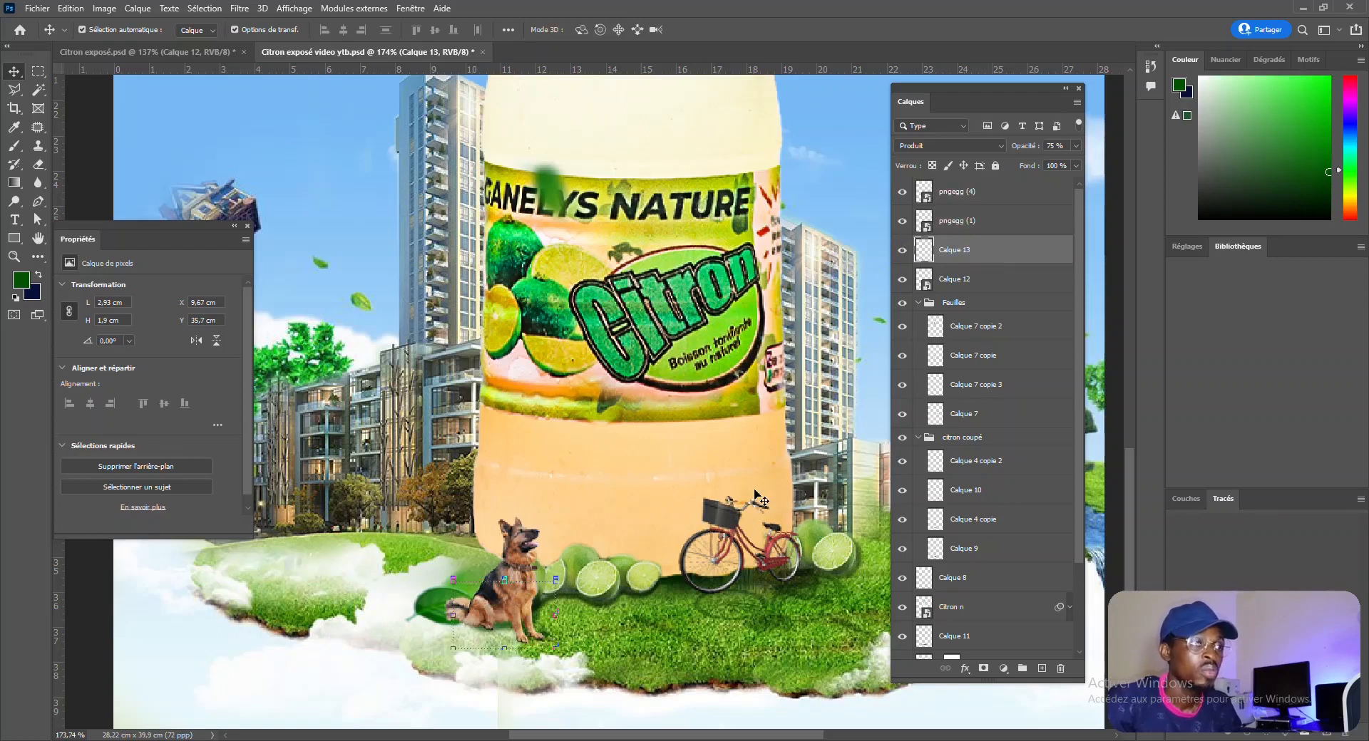
{"action": "key", "text": "Right"}
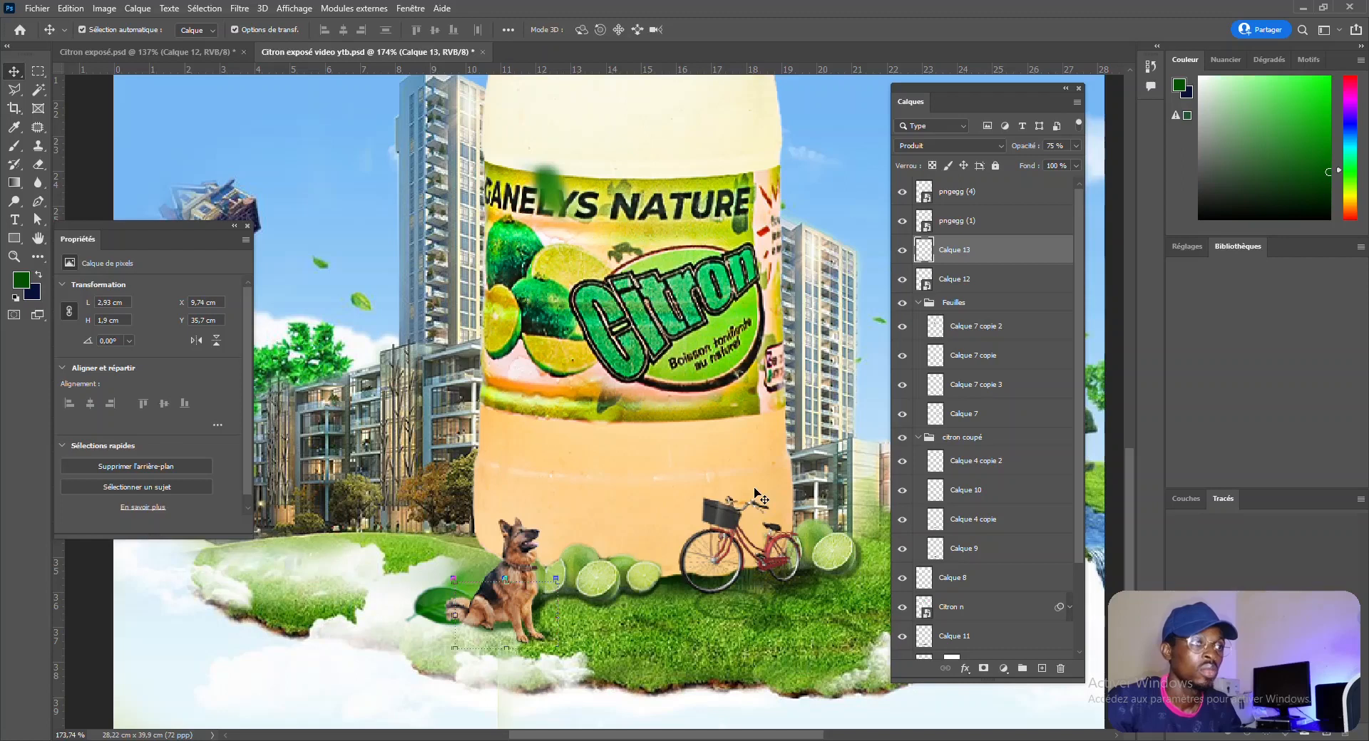
{"action": "scroll", "coordinate": [614, 559], "scroll_direction": "down", "scroll_amount": 5}
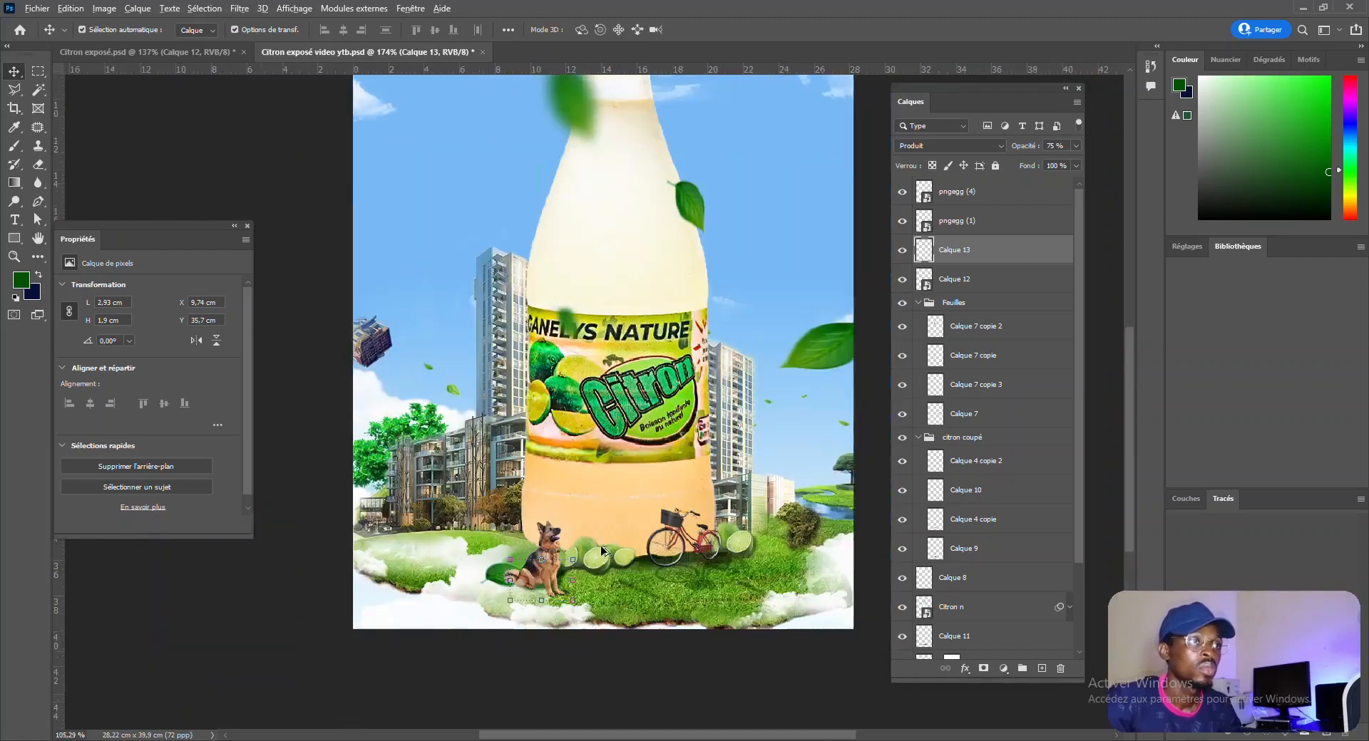
{"action": "scroll", "coordinate": [605, 556], "scroll_direction": "down", "scroll_amount": 1}
{"action": "scroll", "coordinate": [621, 528], "scroll_direction": "up", "scroll_amount": 3}
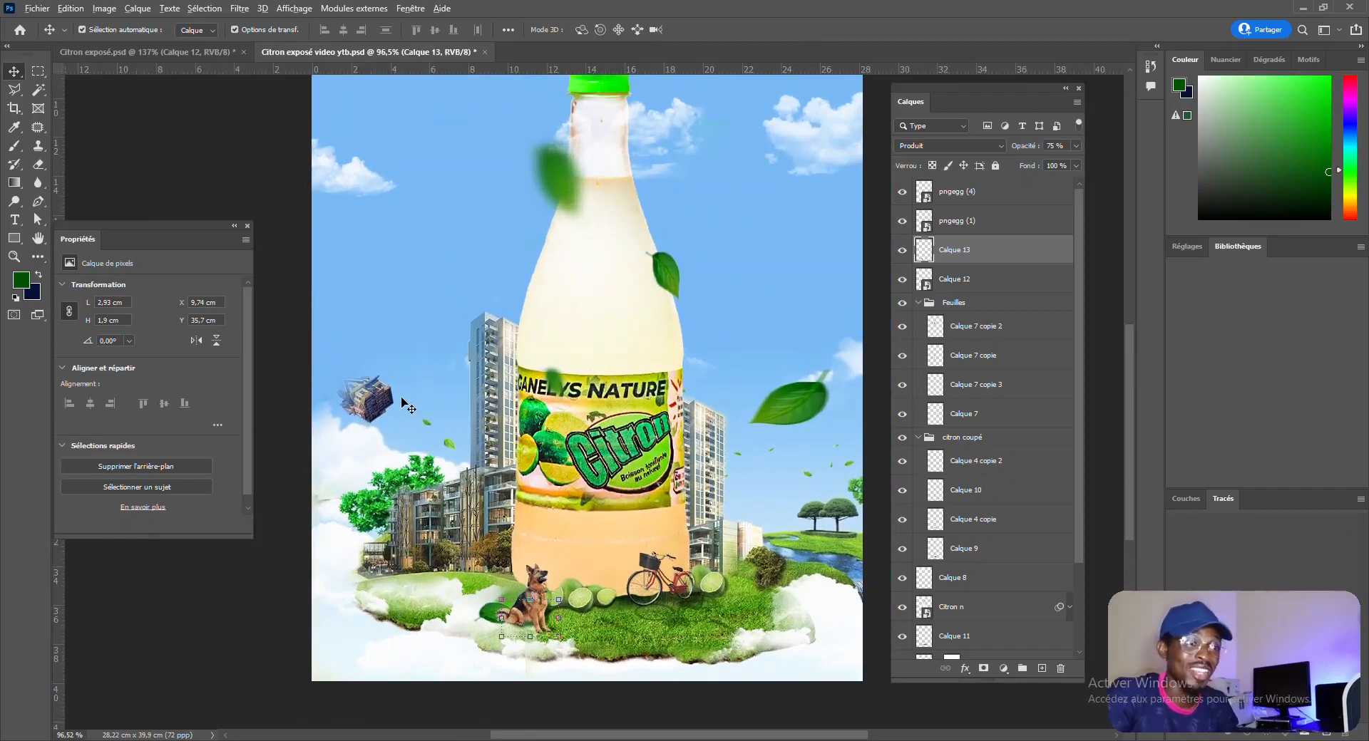
Step: Copy the headline Meilleure boisson au fruit de citron from Citron exposé.psd into Citron exposé video ytb.psd, placing it in the sky's upper-left area
{"action": "scroll", "coordinate": [407, 406], "scroll_direction": "down", "scroll_amount": 3}
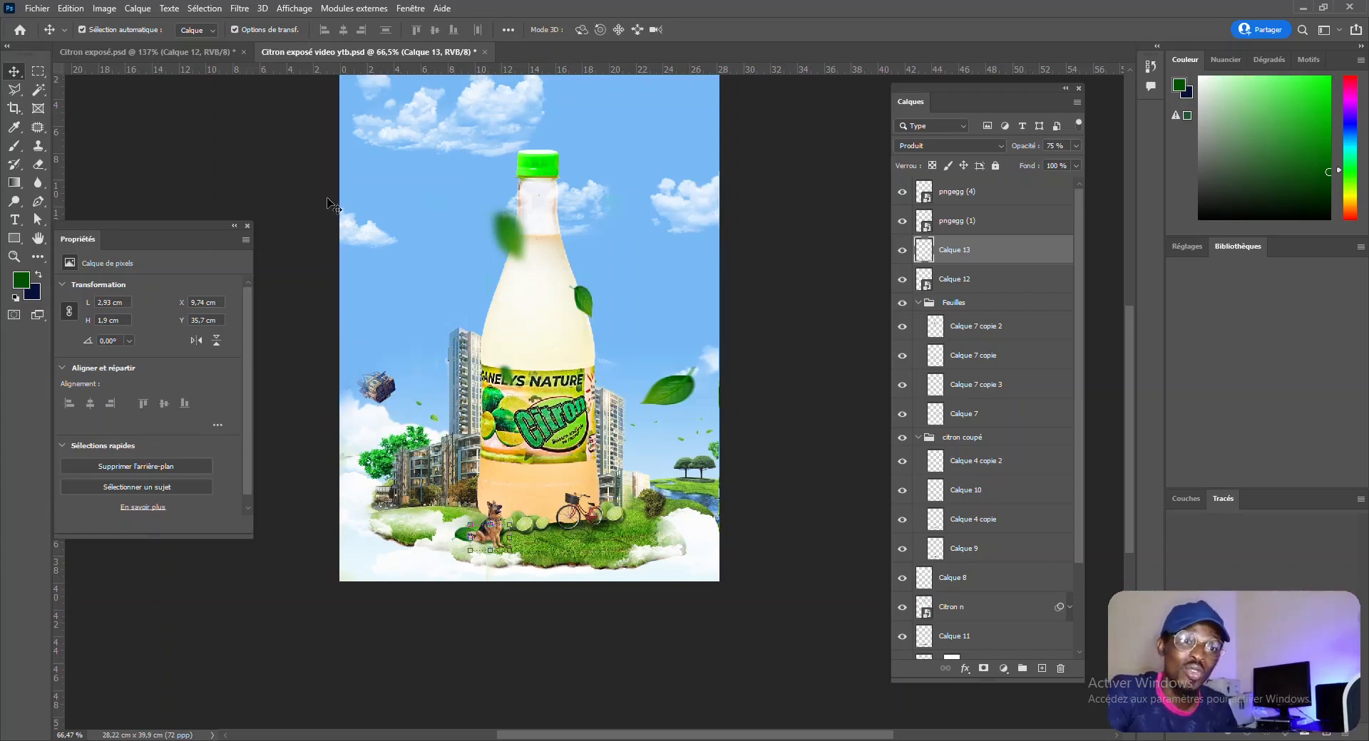
{"action": "scroll", "coordinate": [578, 292], "scroll_direction": "up", "scroll_amount": 1}
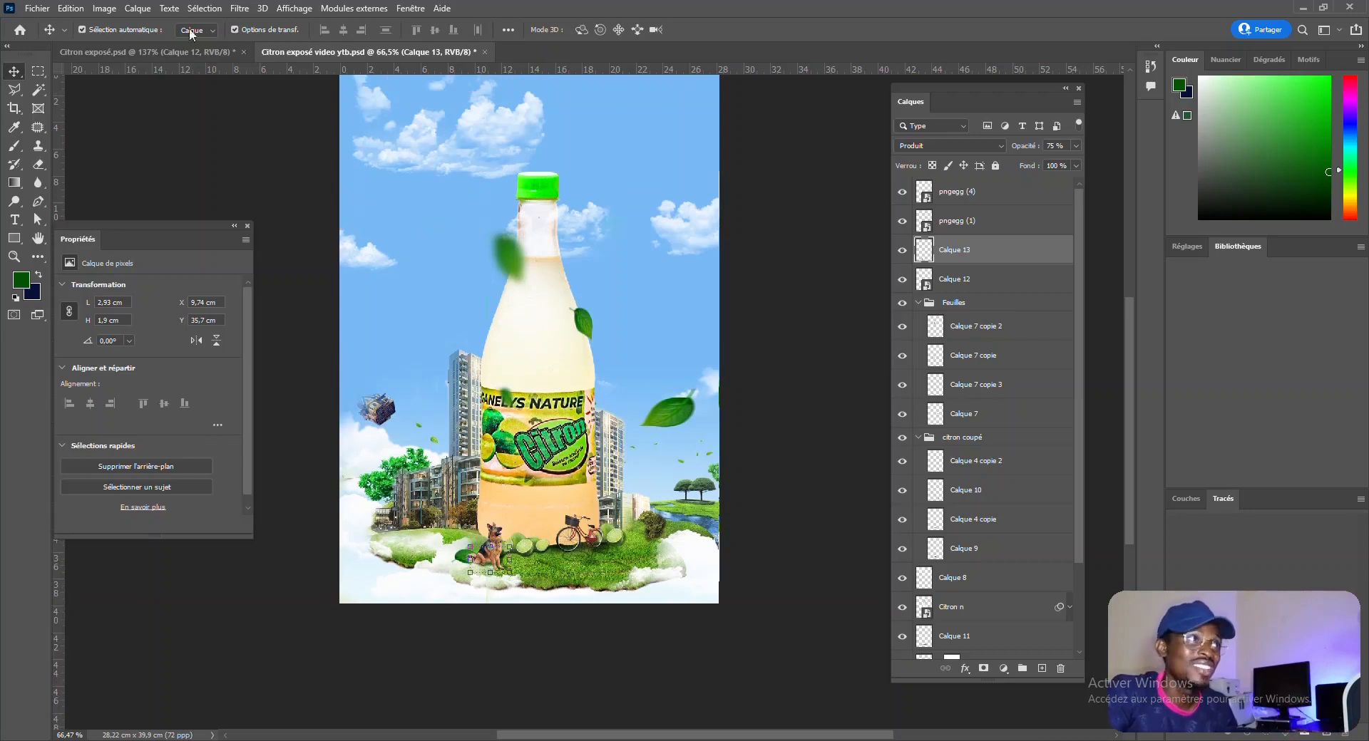
{"action": "left_click", "coordinate": [166, 53]}
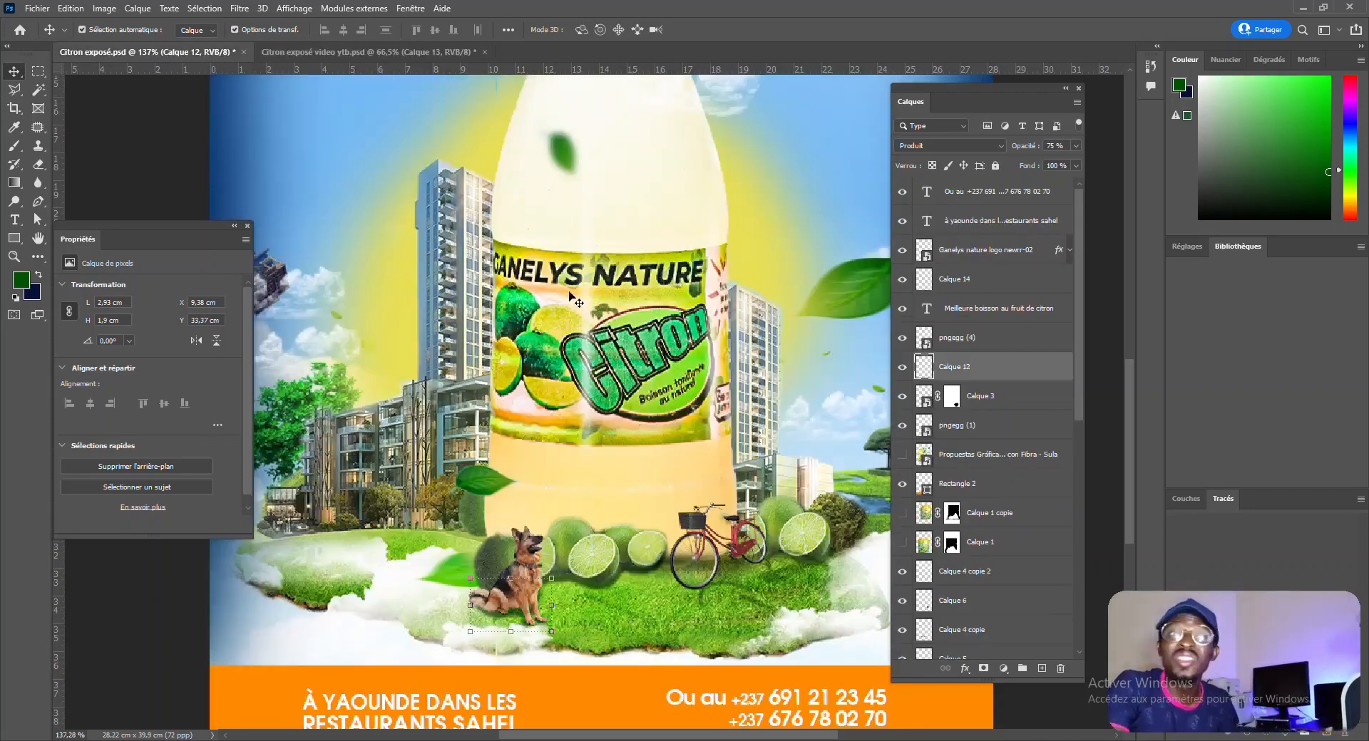
{"action": "scroll", "coordinate": [658, 345], "scroll_direction": "down", "scroll_amount": 3}
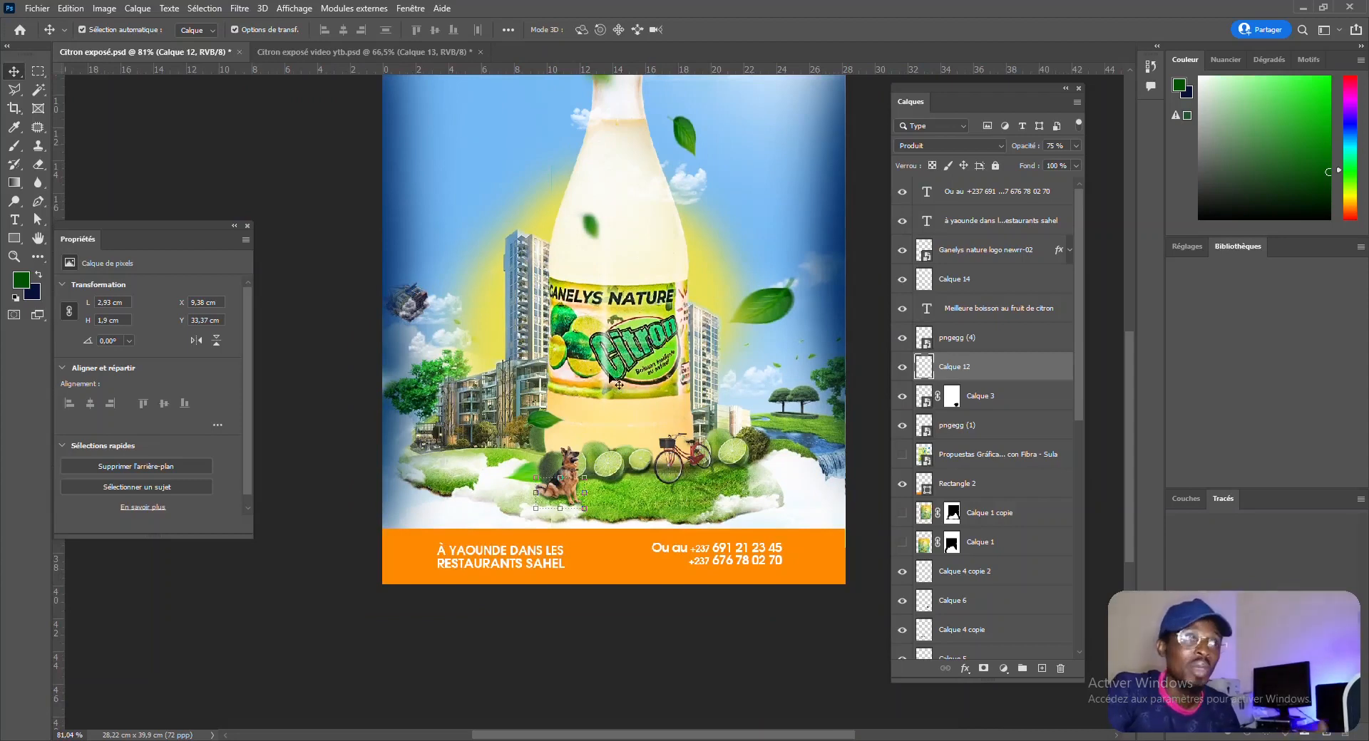
{"action": "left_click", "coordinate": [327, 412]}
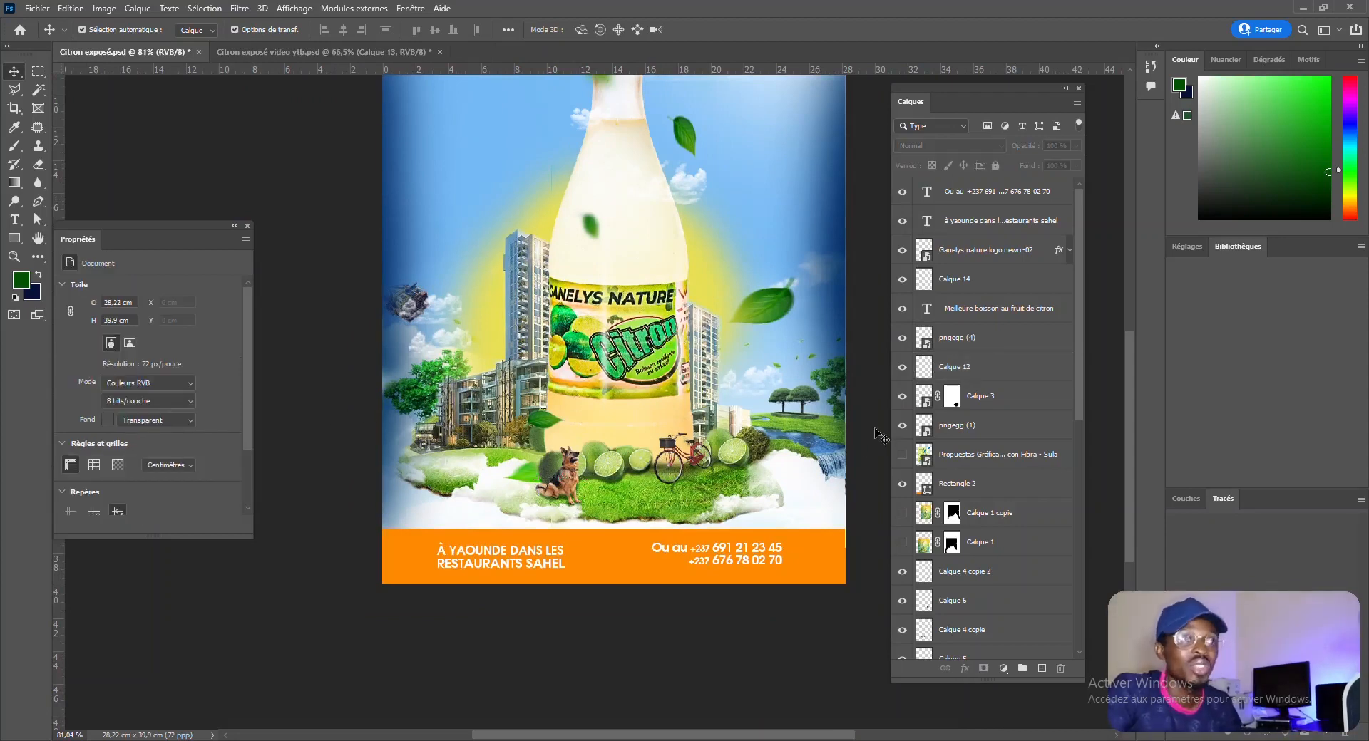
{"action": "scroll", "coordinate": [708, 520], "scroll_direction": "up", "scroll_amount": 5}
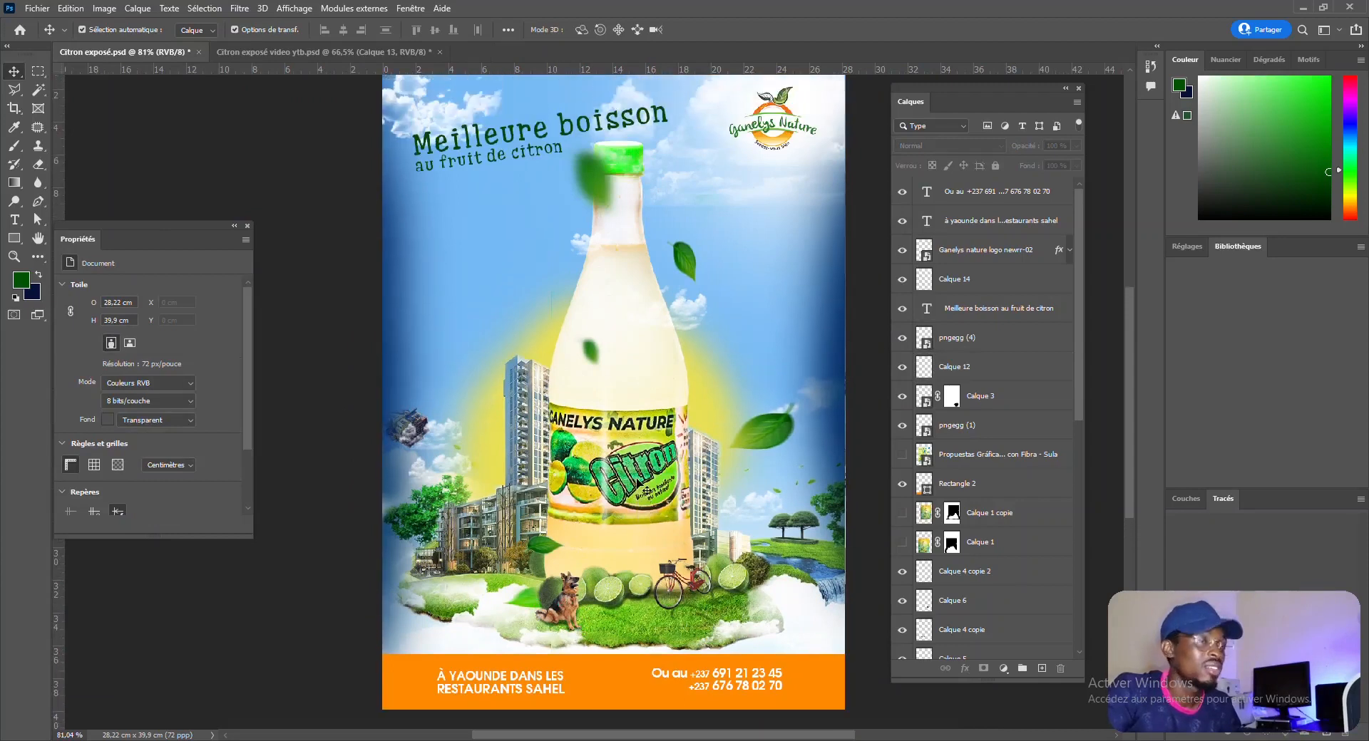
{"action": "scroll", "coordinate": [638, 487], "scroll_direction": "down", "scroll_amount": 3}
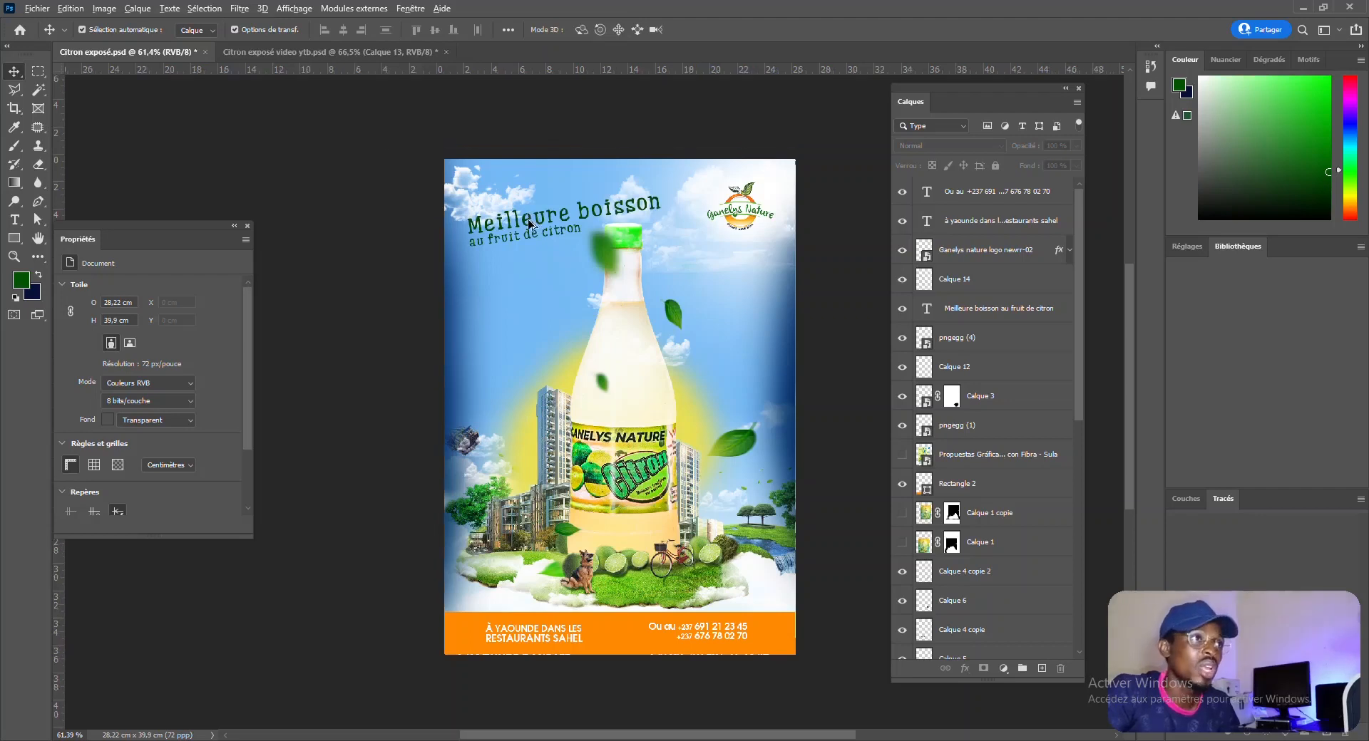
{"action": "scroll", "coordinate": [529, 223], "scroll_direction": "up", "scroll_amount": 3}
{"action": "left_click_drag", "start_coordinate": [529, 223], "coordinate": [459, 157]}
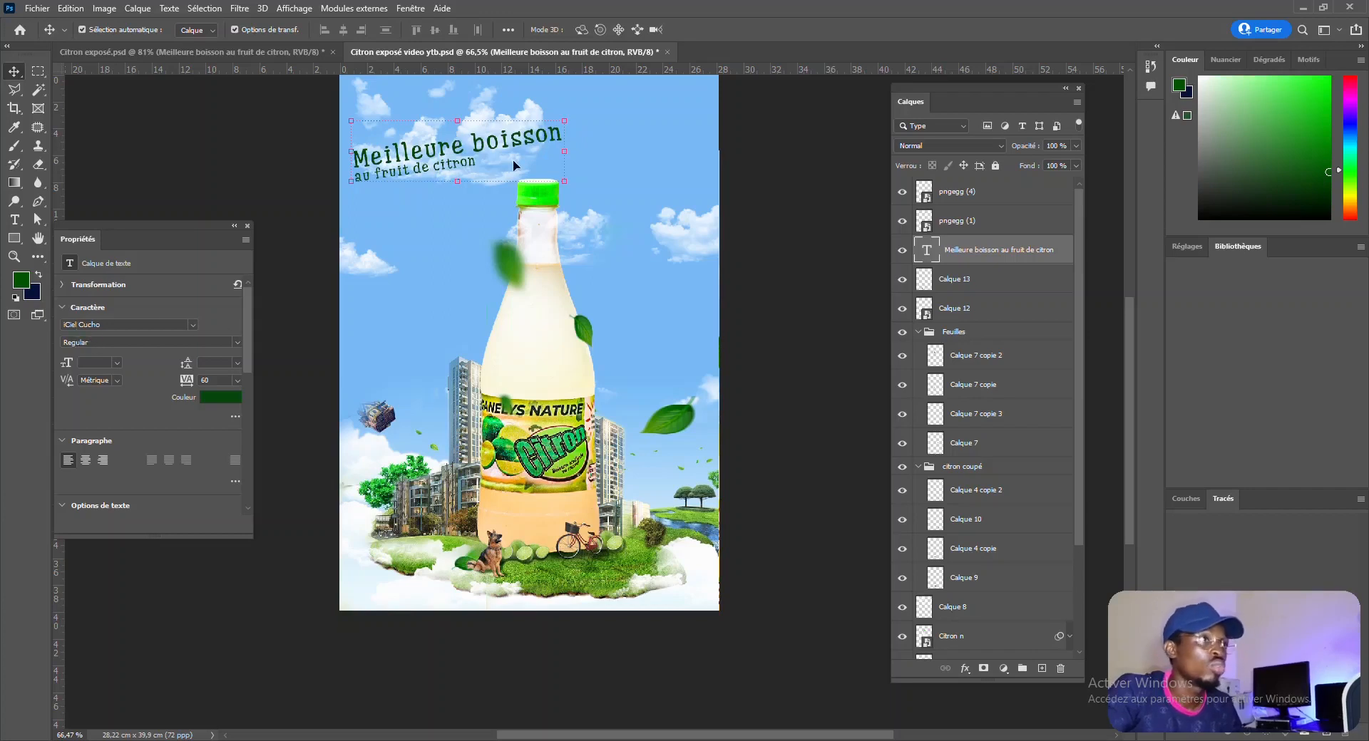
{"action": "left_click_drag", "start_coordinate": [454, 151], "coordinate": [450, 135]}
{"action": "left_click", "coordinate": [476, 172]}
{"action": "scroll", "coordinate": [494, 492], "scroll_direction": "down", "scroll_amount": 2}
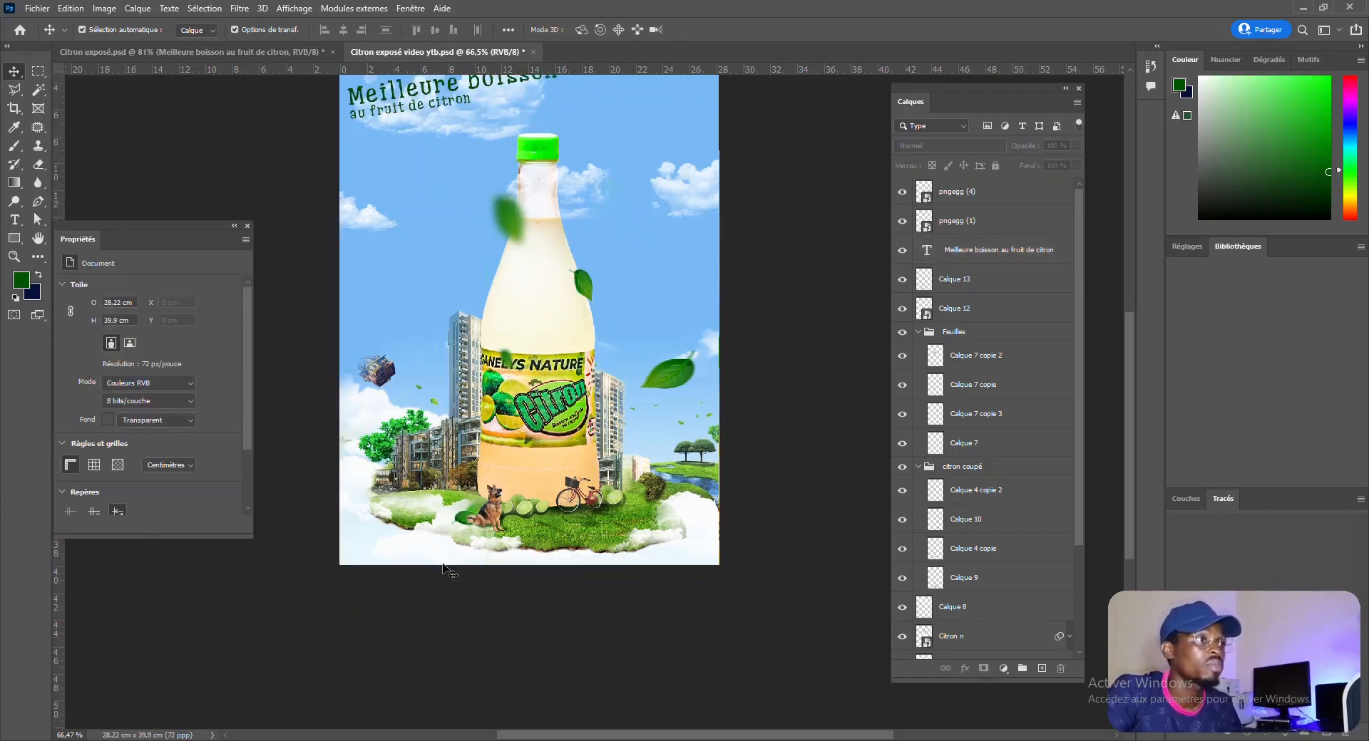
Step: Draw a rectangle about 31.12 × 5.4 cm across the poster's bottom edge in Citron exposé video ytb.psd and remove its outline
{"action": "left_click", "coordinate": [208, 50]}
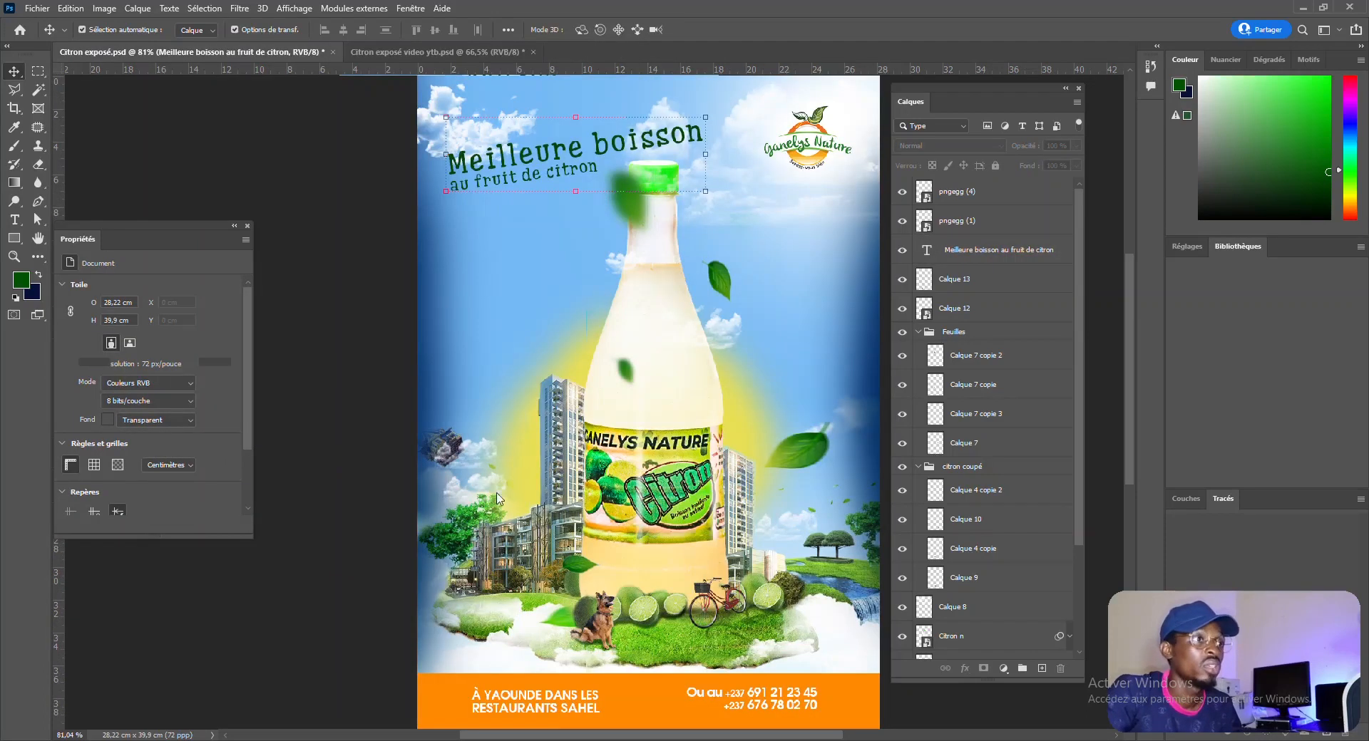
{"action": "left_click", "coordinate": [426, 50]}
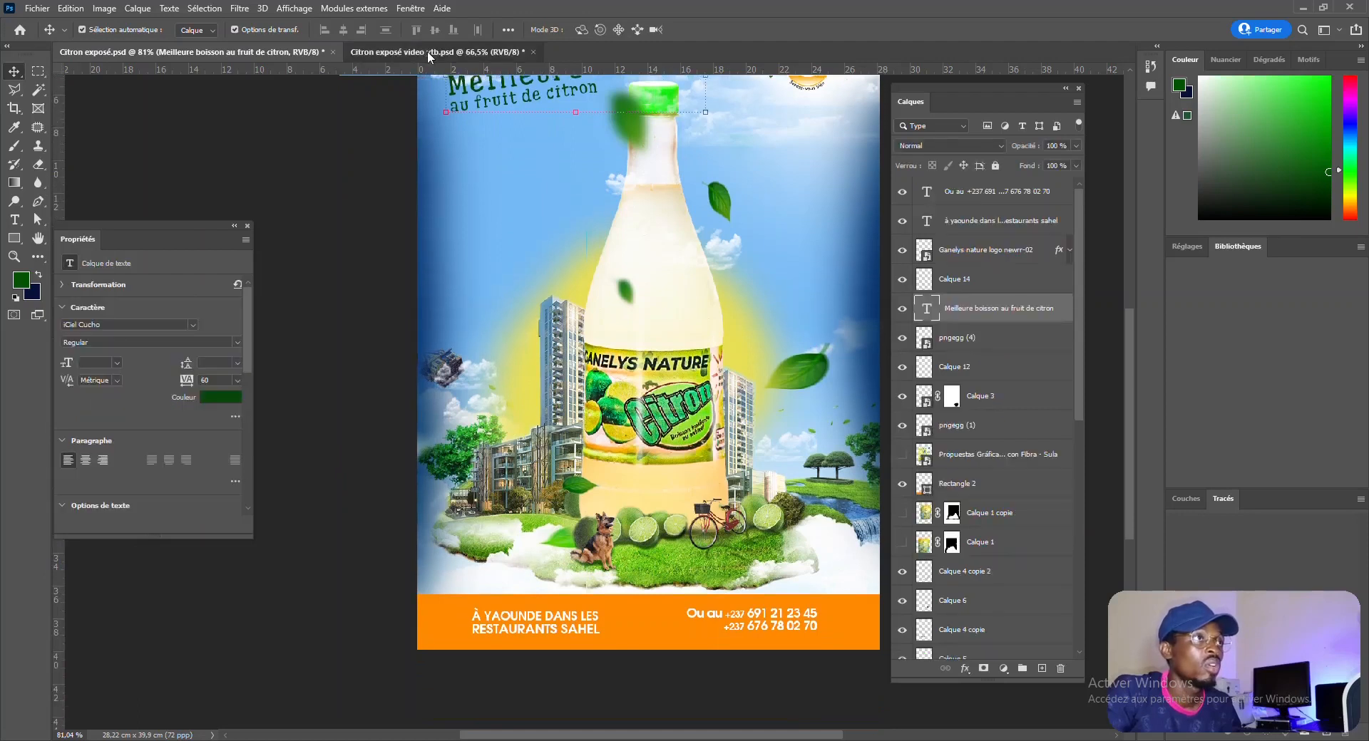
{"action": "scroll", "coordinate": [502, 501], "scroll_direction": "down", "scroll_amount": 2}
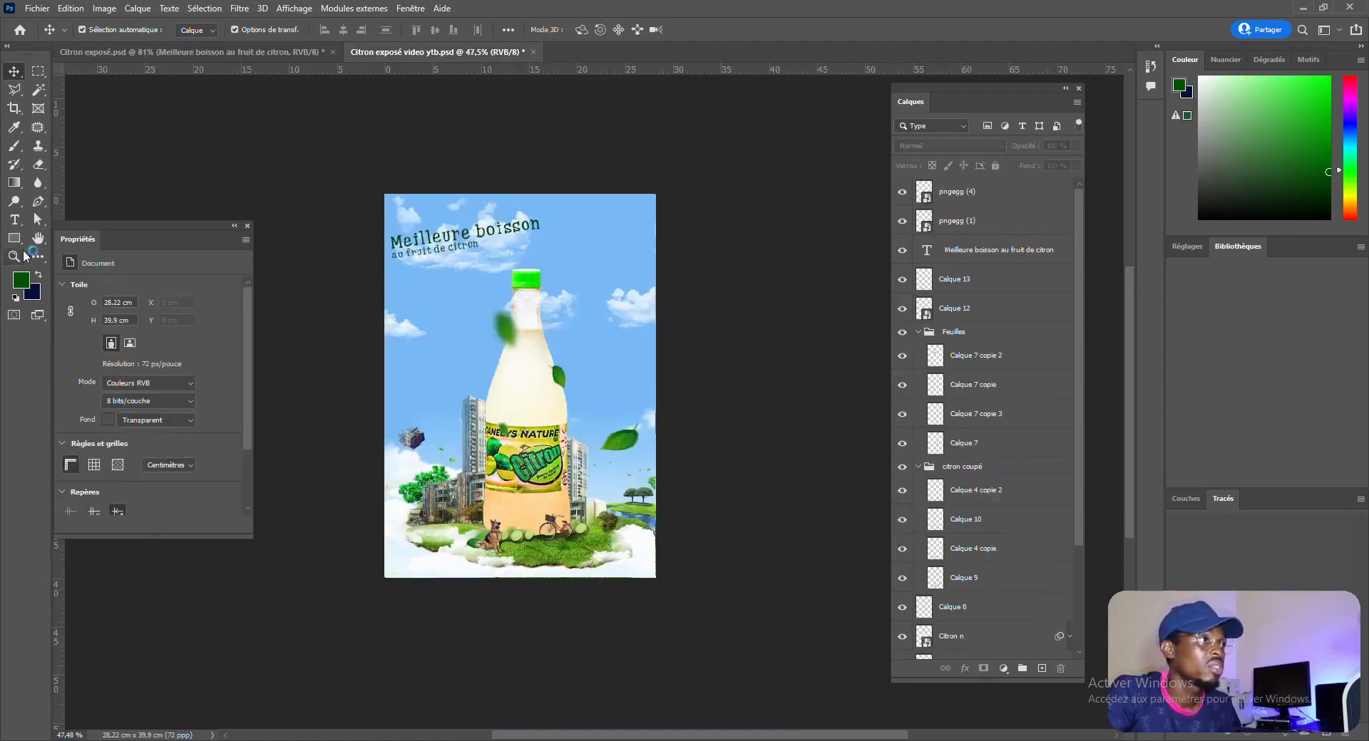
{"action": "left_click", "coordinate": [14, 237]}
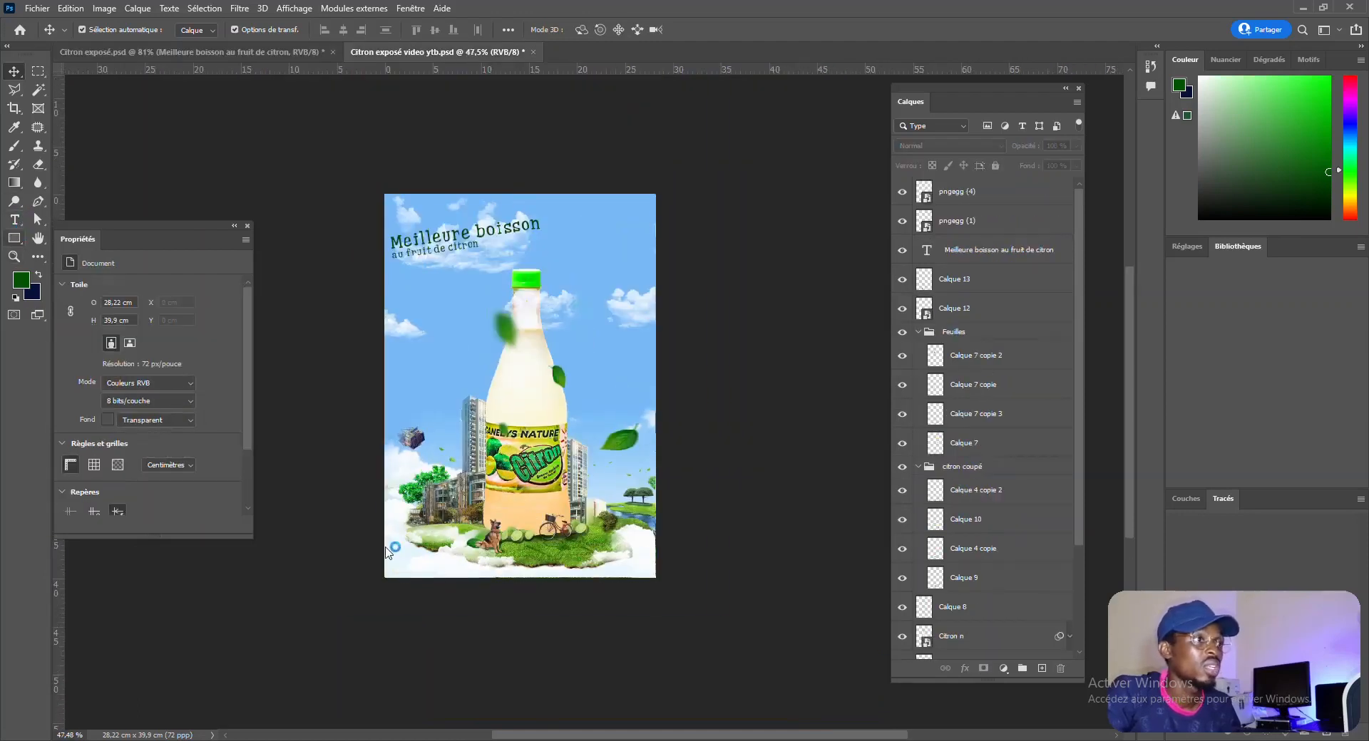
{"action": "left_click_drag", "start_coordinate": [371, 547], "coordinate": [669, 598]}
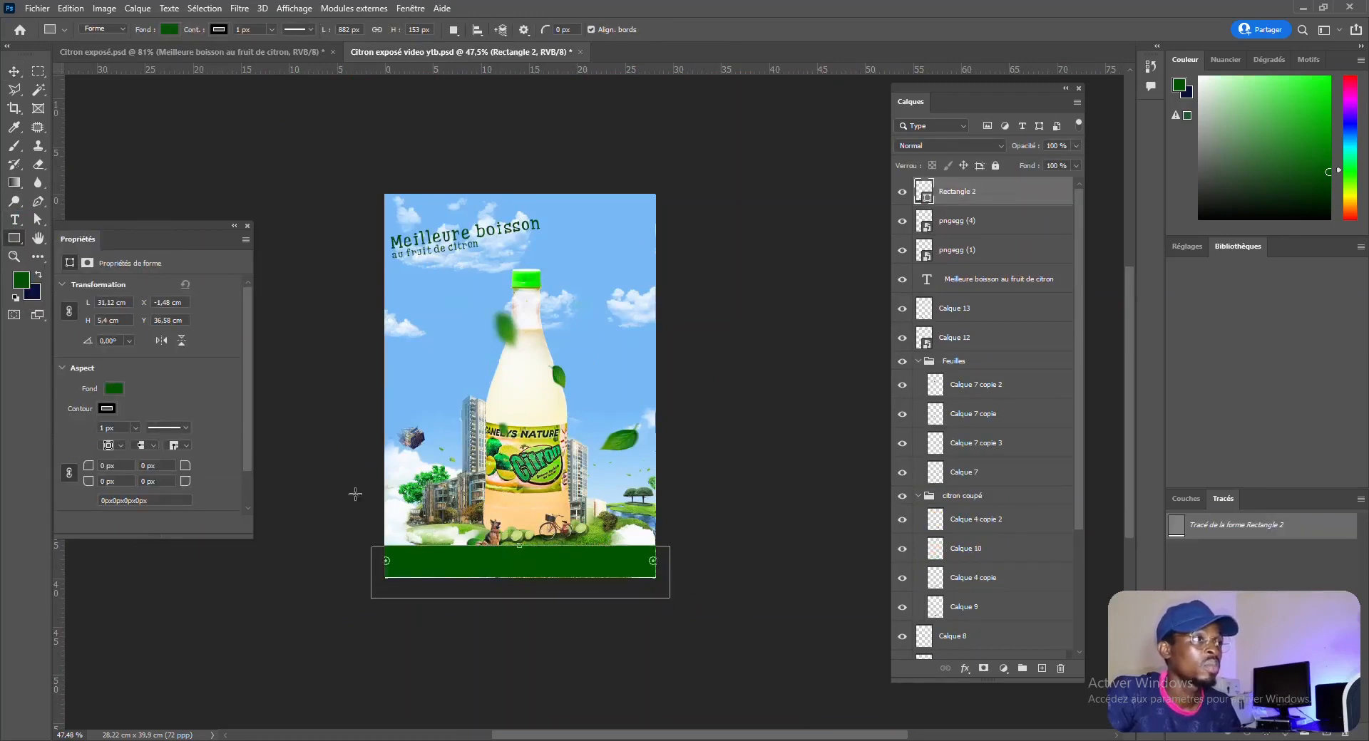
{"action": "left_click", "coordinate": [108, 408]}
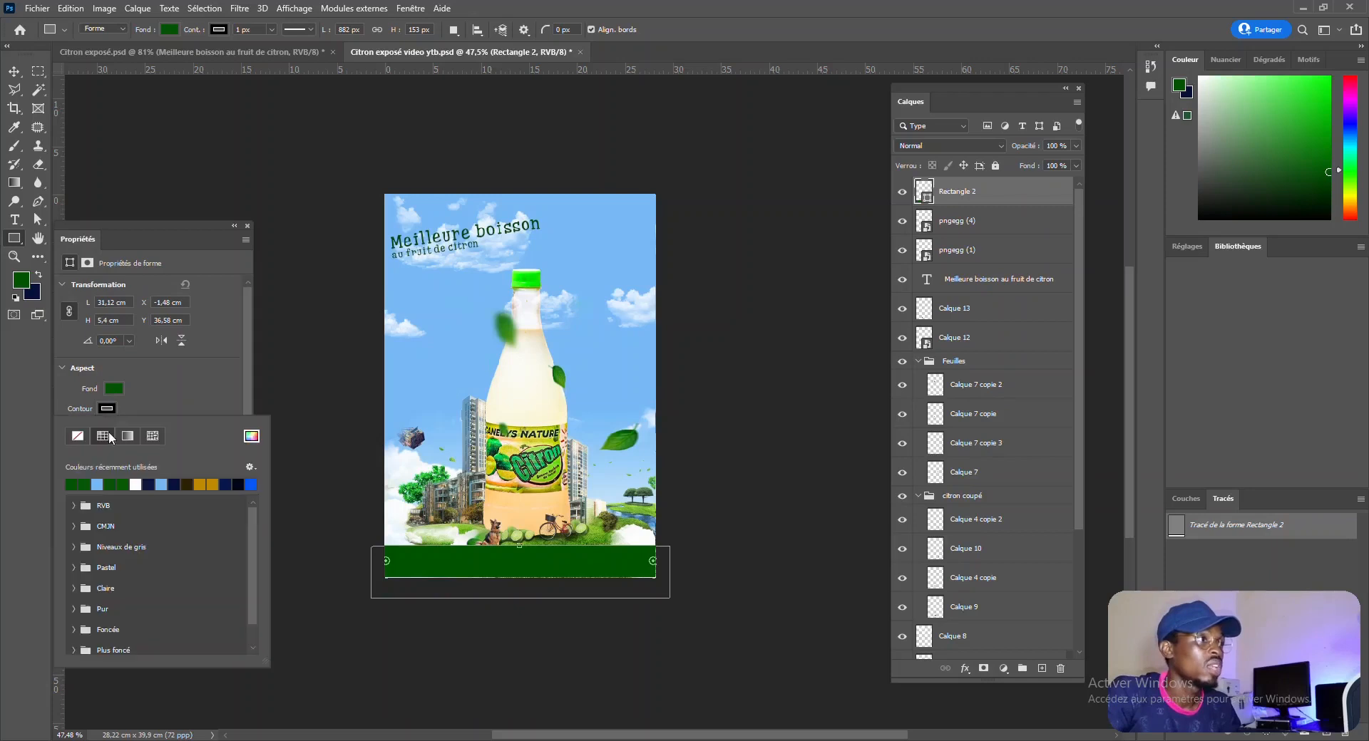
{"action": "left_click", "coordinate": [78, 435]}
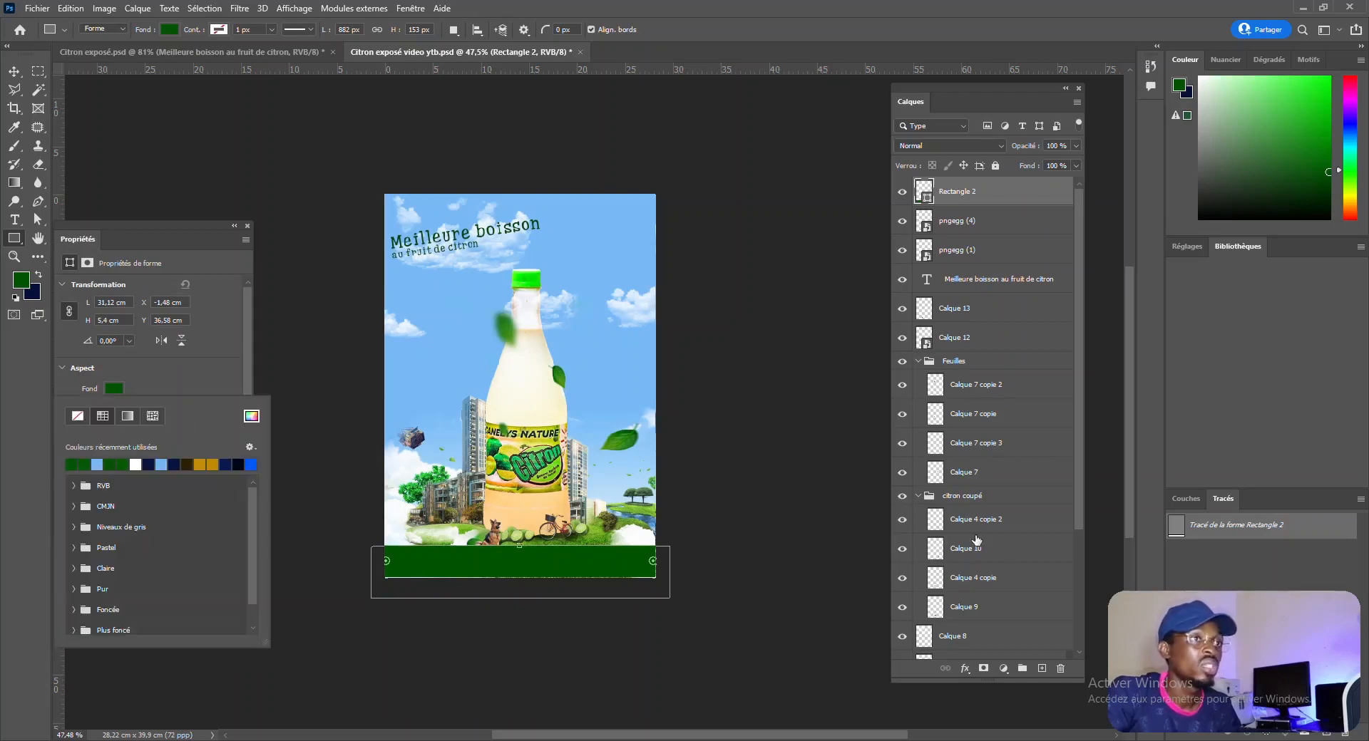
Step: Set the bottom rectangle's fill colour to orange ffa200
{"action": "double_click", "coordinate": [923, 194]}
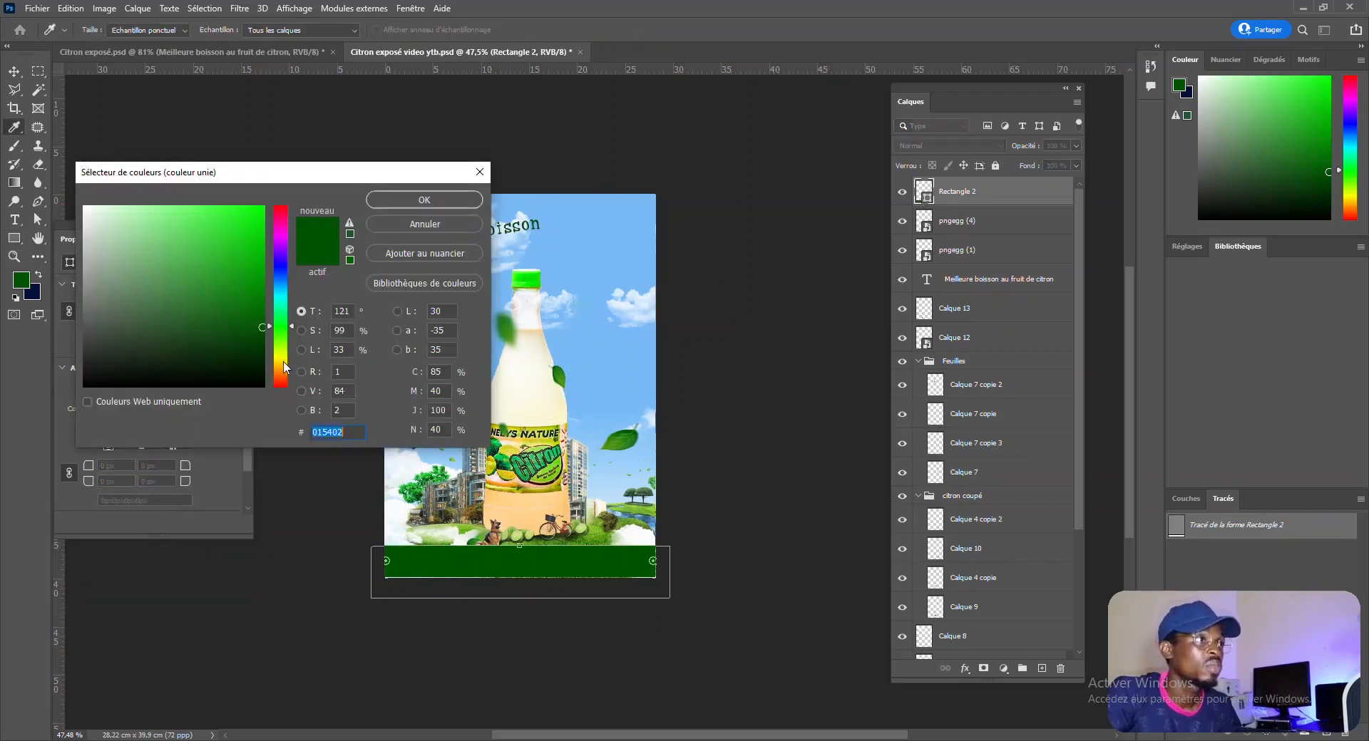
{"action": "left_click", "coordinate": [283, 362]}
{"action": "left_click", "coordinate": [264, 206]}
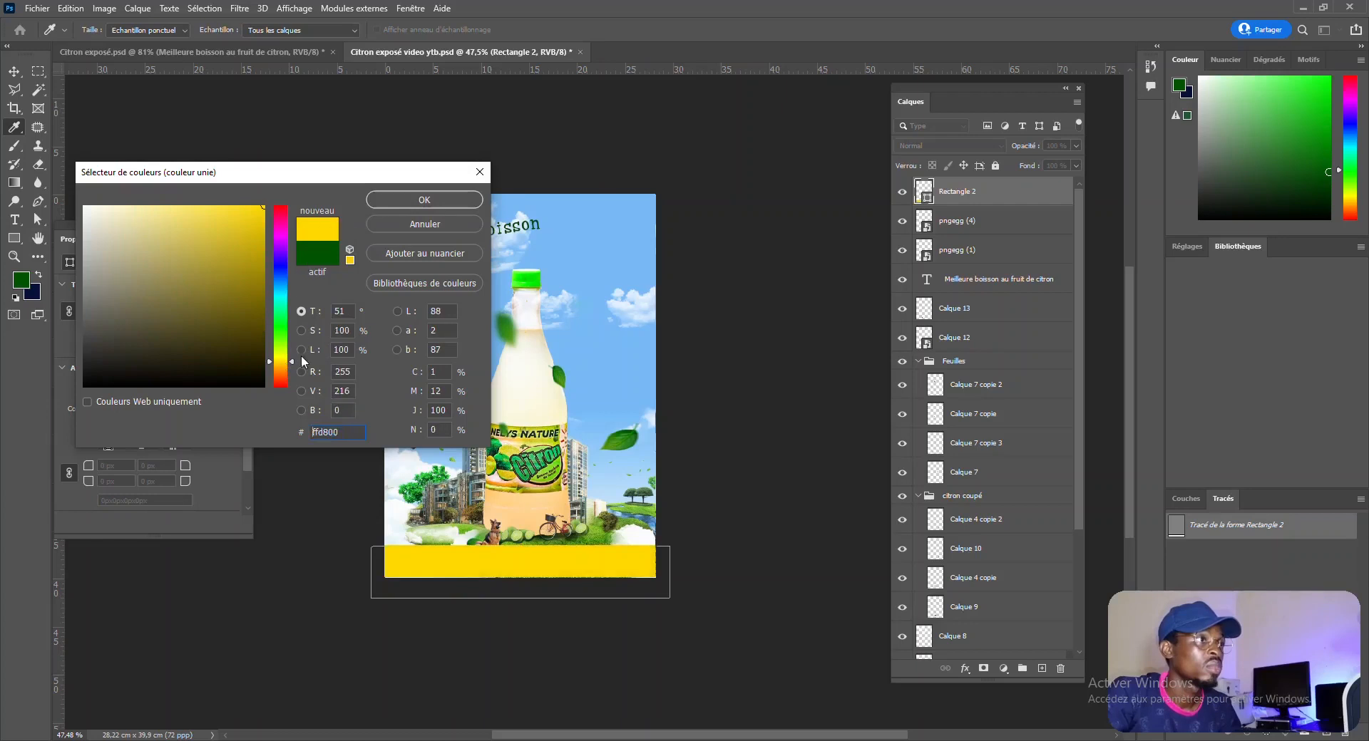
{"action": "left_click", "coordinate": [279, 368]}
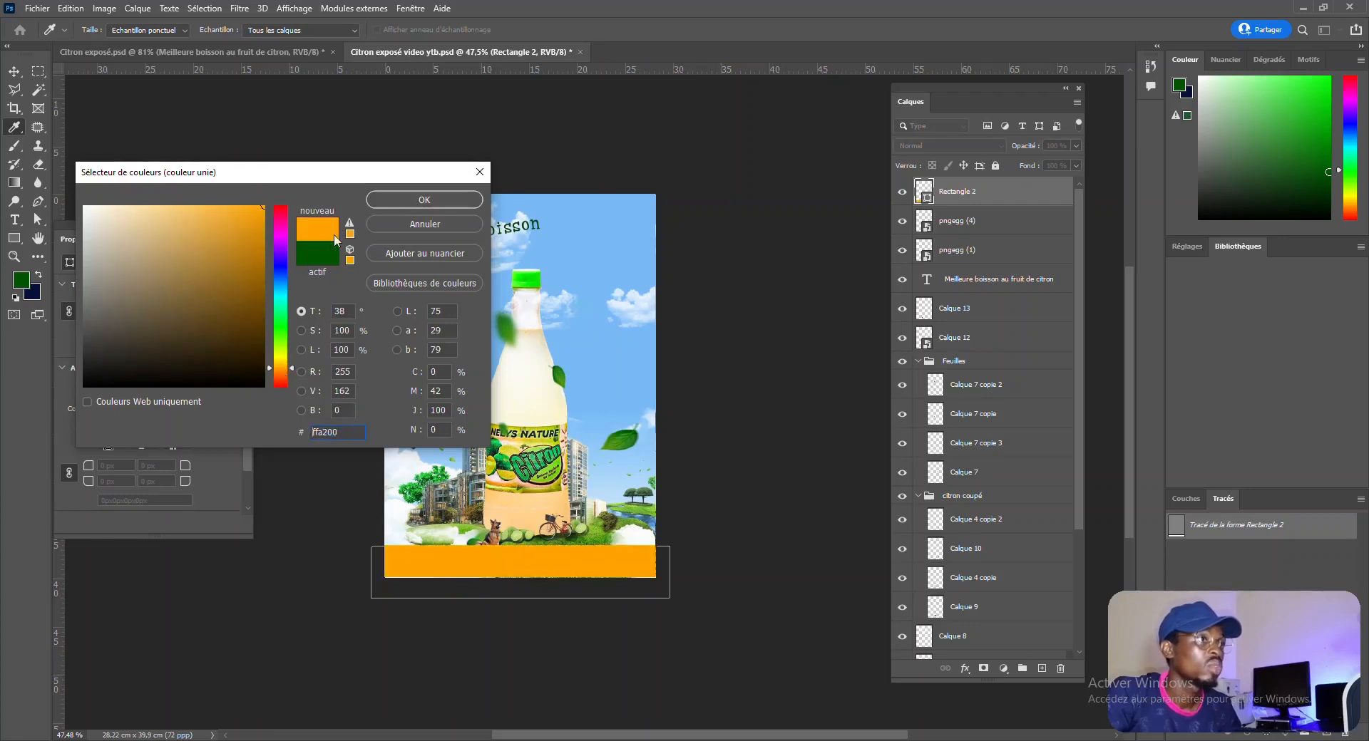
{"action": "left_click", "coordinate": [464, 200]}
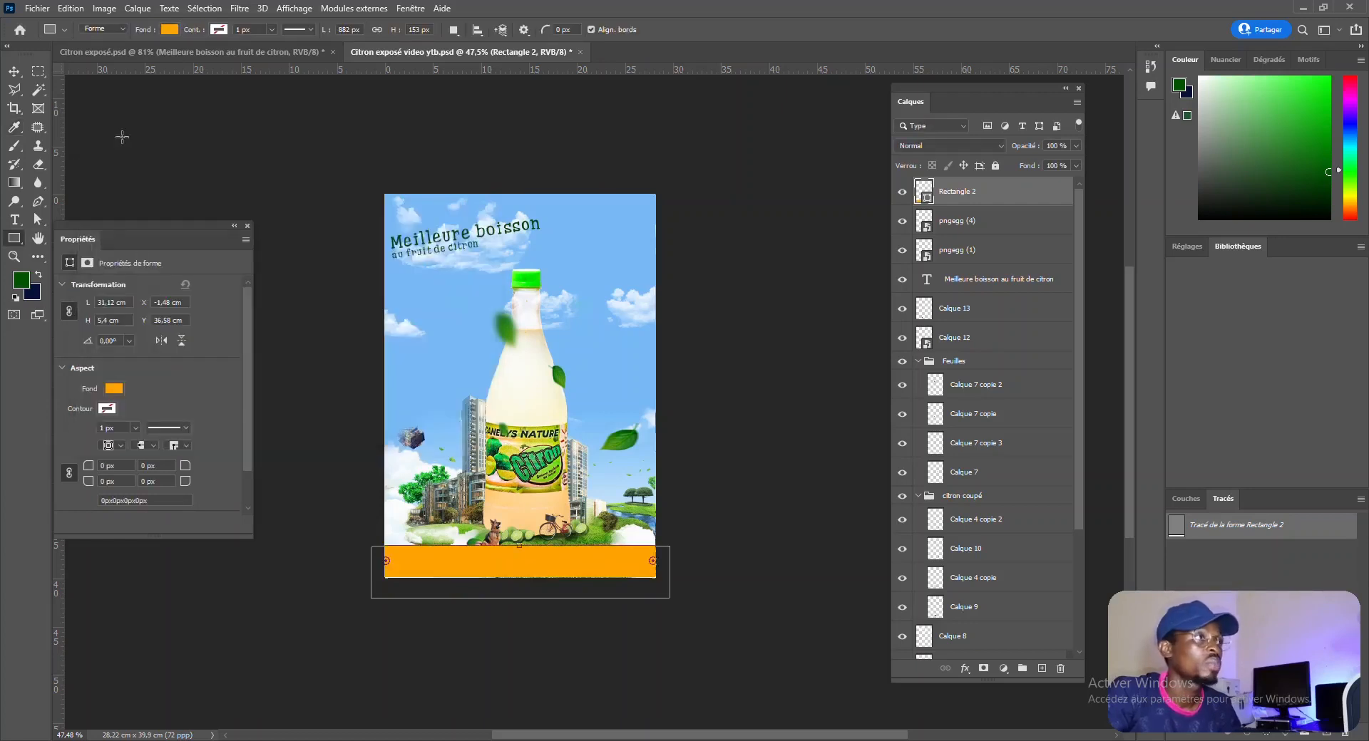
Step: Copy the restaurant location text and the phone number text from Citron exposé.psd into Citron exposé video ytb.psd, just above the orange band
{"action": "left_click", "coordinate": [13, 71]}
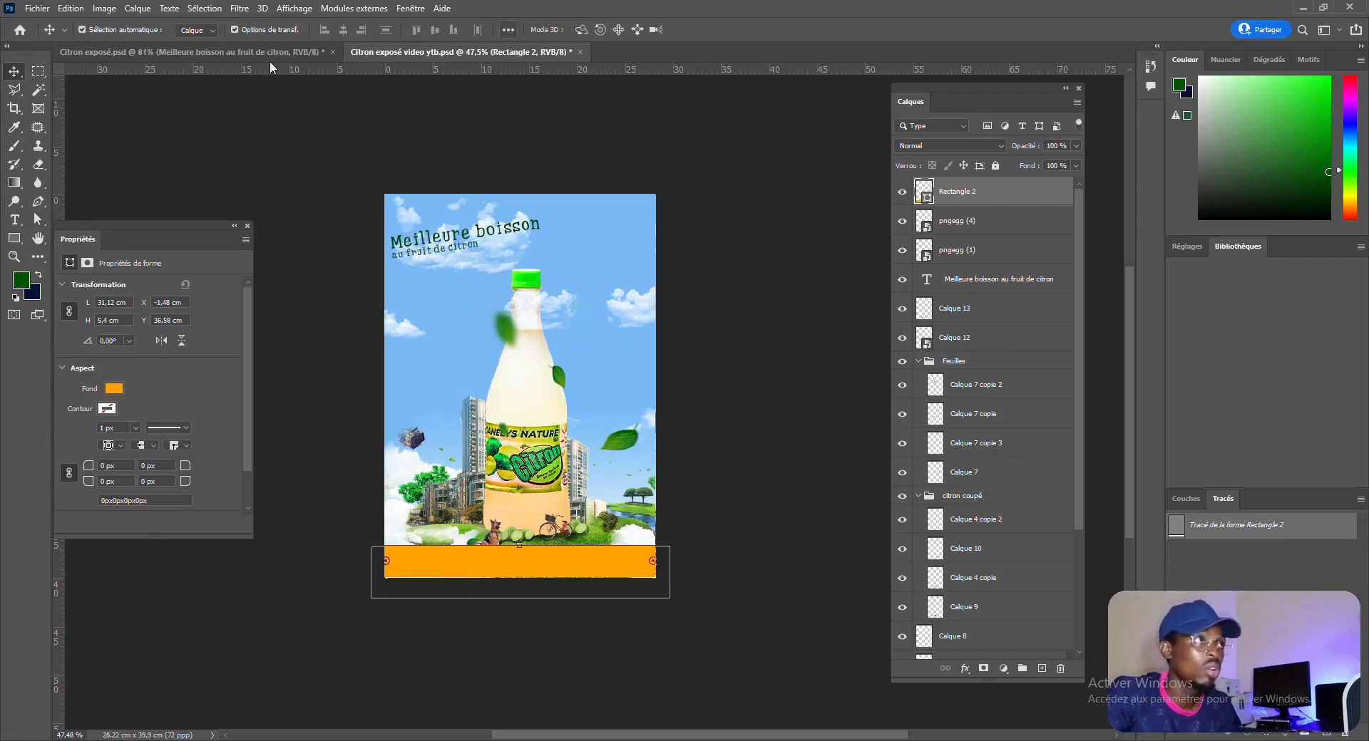
{"action": "left_click", "coordinate": [249, 49]}
{"action": "left_click", "coordinate": [352, 293]}
{"action": "scroll", "coordinate": [667, 609], "scroll_direction": "down", "scroll_amount": 1}
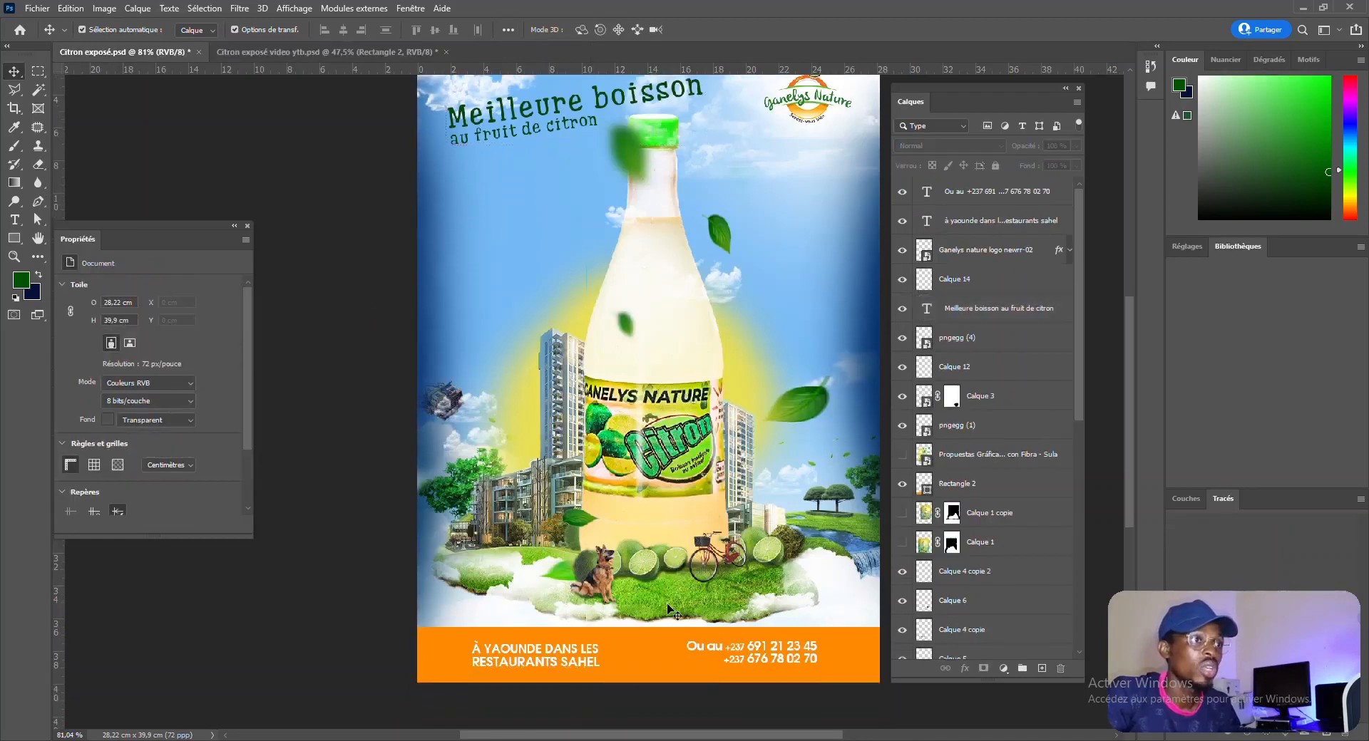
{"action": "left_click", "coordinate": [539, 658]}
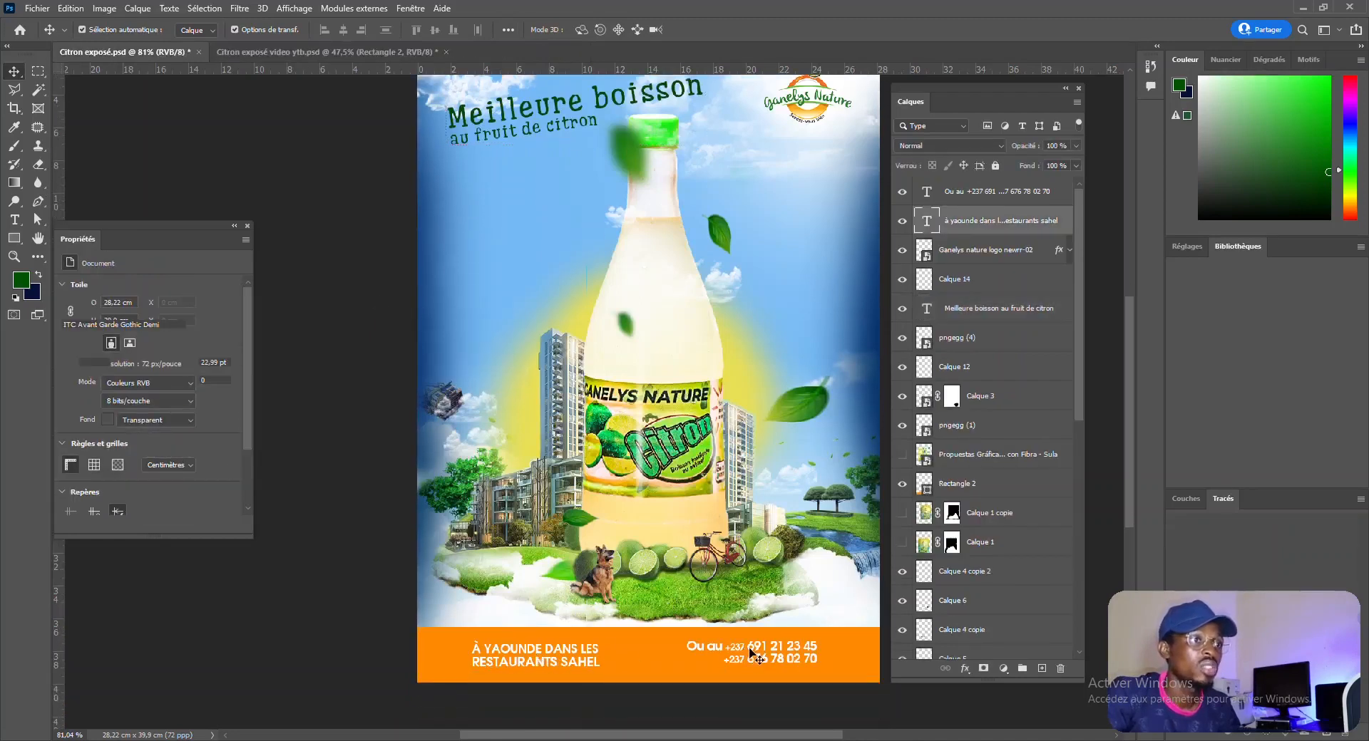
{"action": "left_click", "coordinate": [756, 651], "text": "shift"}
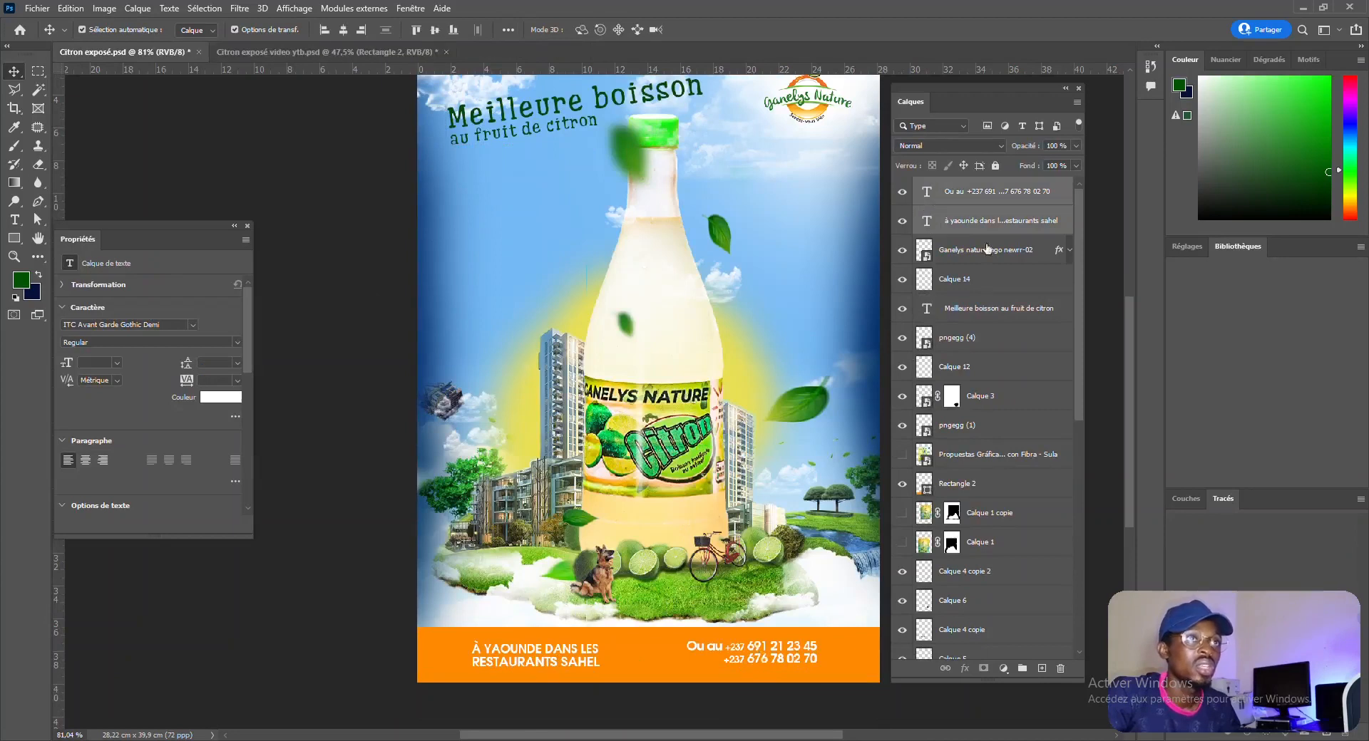
{"action": "left_click_drag", "start_coordinate": [999, 194], "coordinate": [519, 532]}
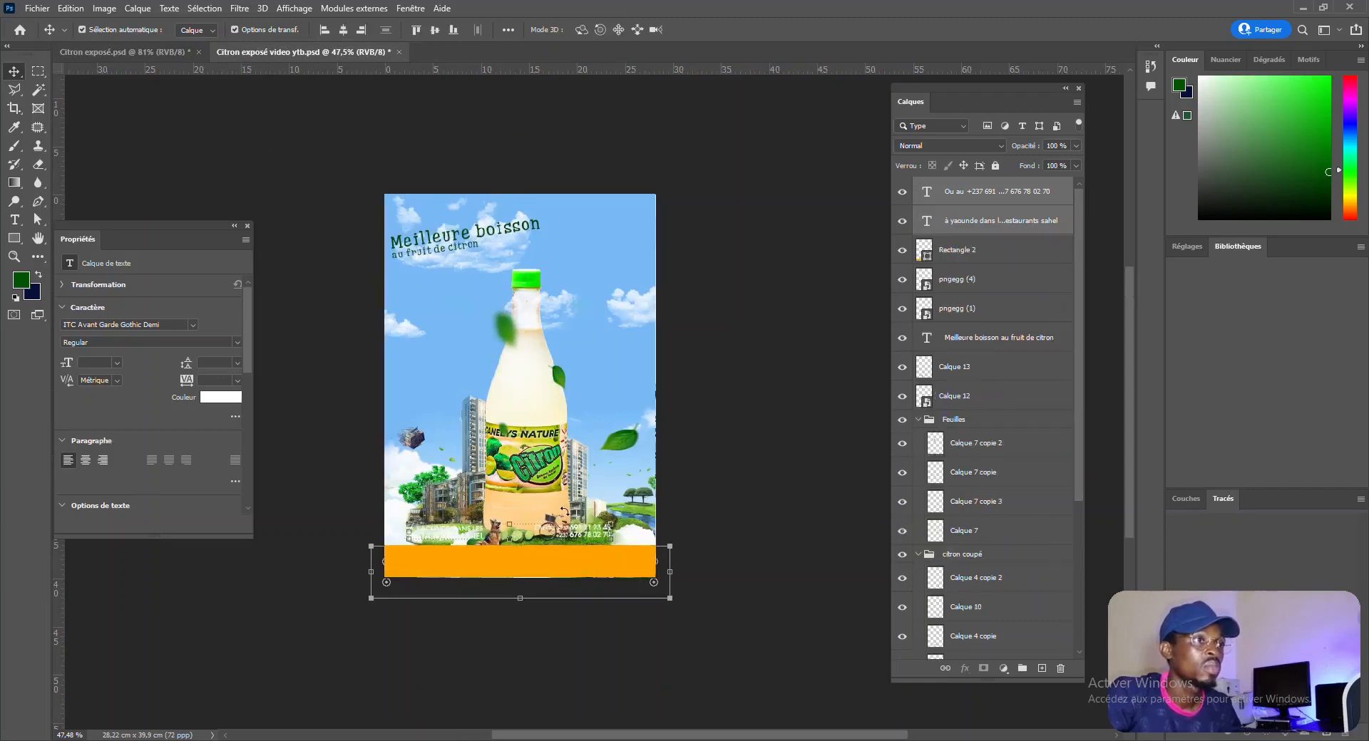
Step: Move the location and phone text layers straight down onto the orange band, to Y 1069.75 px
{"action": "scroll", "coordinate": [565, 511], "scroll_direction": "down", "scroll_amount": 2}
{"action": "scroll", "coordinate": [556, 496], "scroll_direction": "down", "scroll_amount": 1}
{"action": "scroll", "coordinate": [542, 467], "scroll_direction": "up", "scroll_amount": 3}
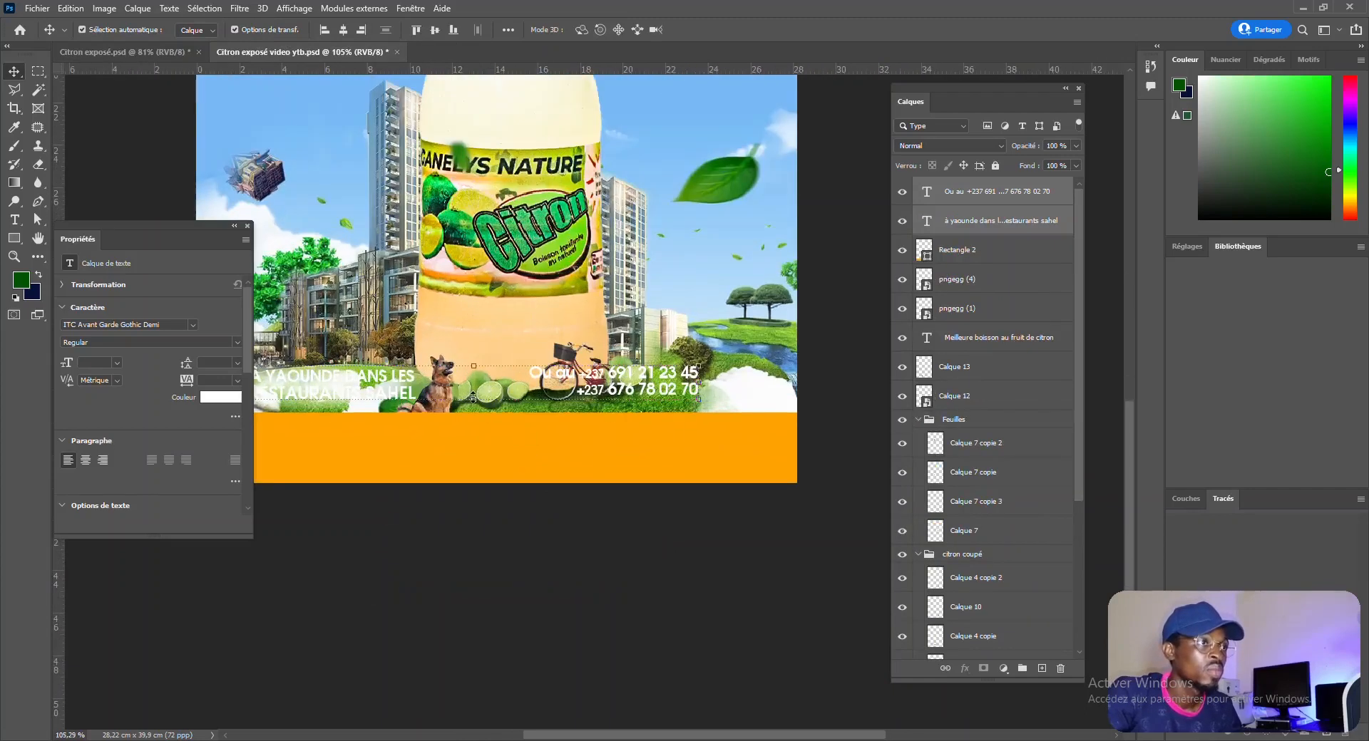
{"action": "left_click", "coordinate": [472, 397]}
{"action": "left_click_drag", "start_coordinate": [472, 398], "coordinate": [474, 400]}
{"action": "key", "text": "Down"}
{"action": "key", "text": "Down"}
{"action": "key", "text": "Down"}
{"action": "key", "text": "Down"}
{"action": "key", "text": "Down"}
{"action": "key", "text": "Down"}
{"action": "key", "text": "Down"}
{"action": "key", "text": "Down"}
{"action": "key", "text": "Down"}
{"action": "key", "text": "Down"}
{"action": "key", "text": "Down"}
{"action": "key", "text": "Down"}
{"action": "key", "text": "Down"}
{"action": "key", "text": "Down"}
{"action": "key", "text": "Down"}
{"action": "key", "text": "Down"}
{"action": "key", "text": "Down"}
{"action": "key", "text": "Down"}
{"action": "key", "text": "Down"}
{"action": "key", "text": "Down"}
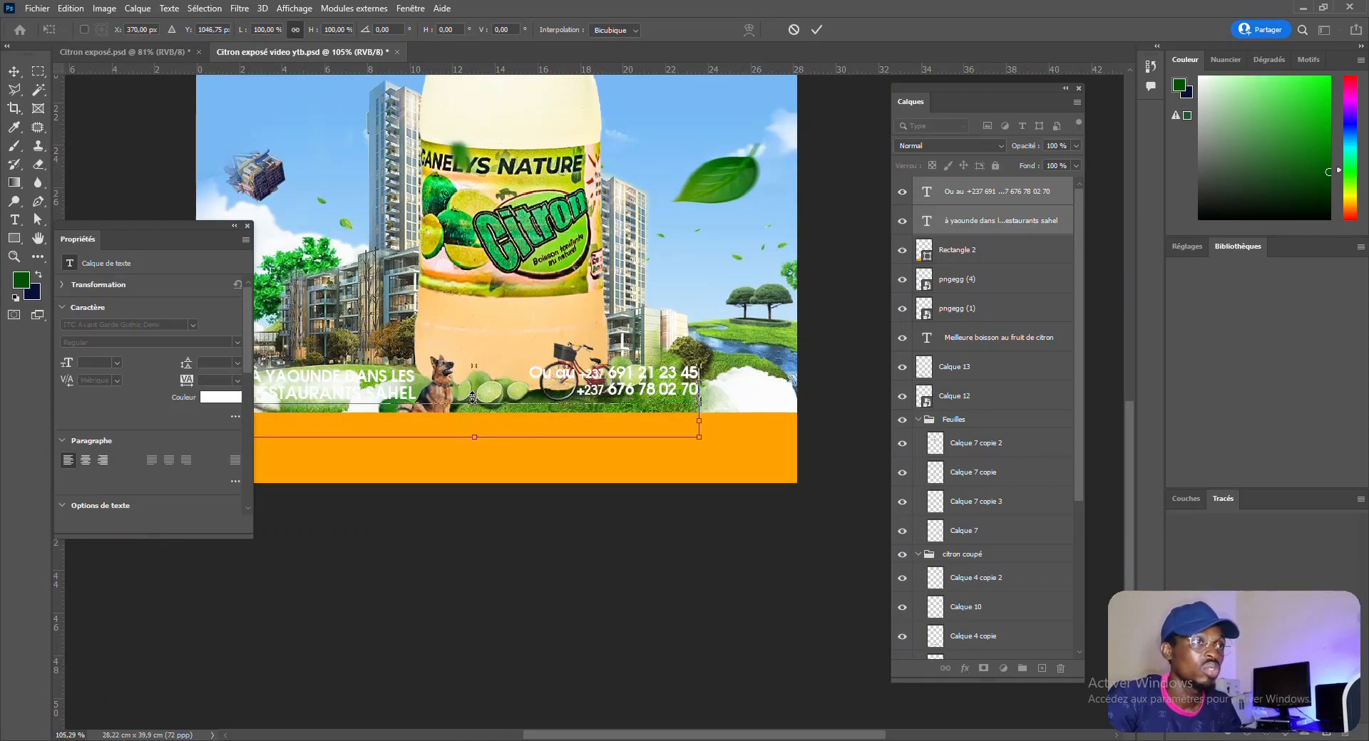
{"action": "key", "text": "Down"}
{"action": "key", "text": "Down"}
{"action": "key", "text": "Down"}
{"action": "key", "text": "Down"}
{"action": "key", "text": "Down"}
{"action": "key", "text": "Down"}
{"action": "key", "text": "Down"}
{"action": "key", "text": "Down"}
{"action": "key", "text": "Down"}
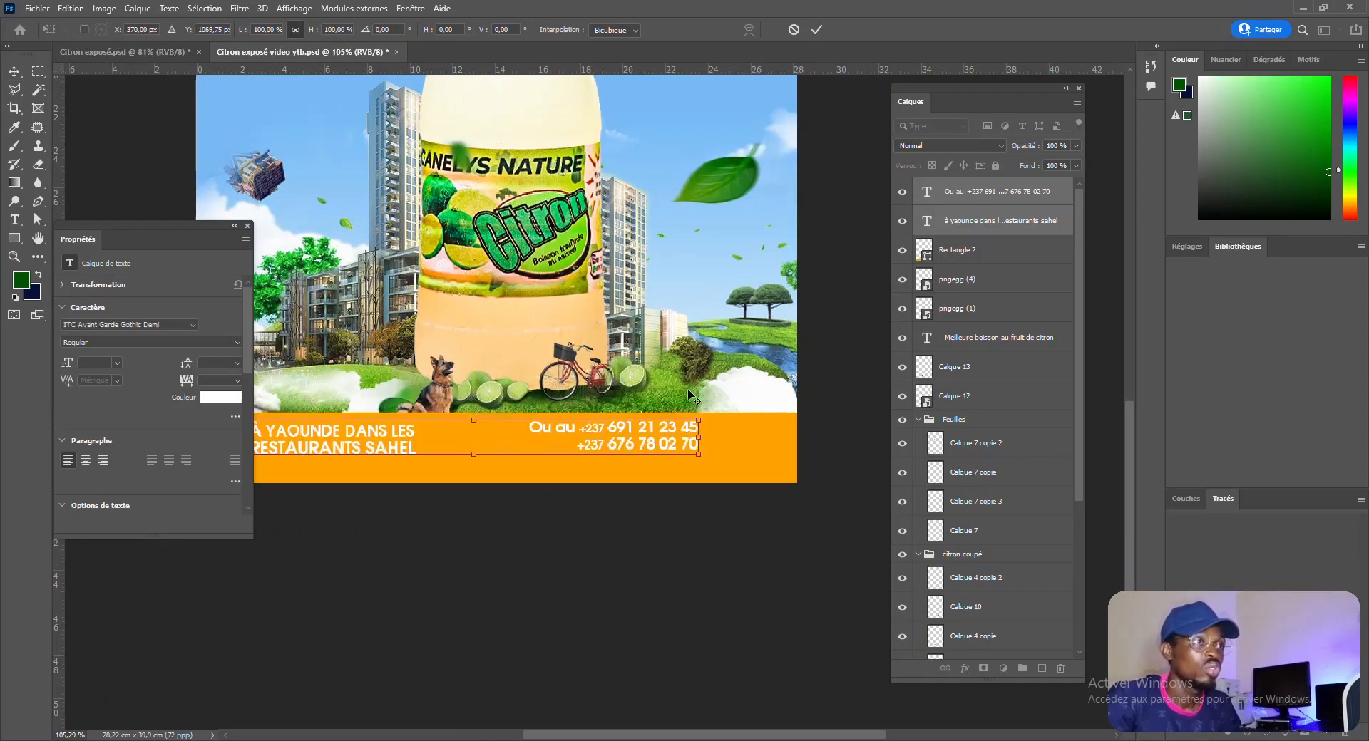
Step: Shift both footer text layers right and down to X 393.82 px, Y 1086.05 px and apply the transformation
{"action": "scroll", "coordinate": [574, 429], "scroll_direction": "down", "scroll_amount": 3}
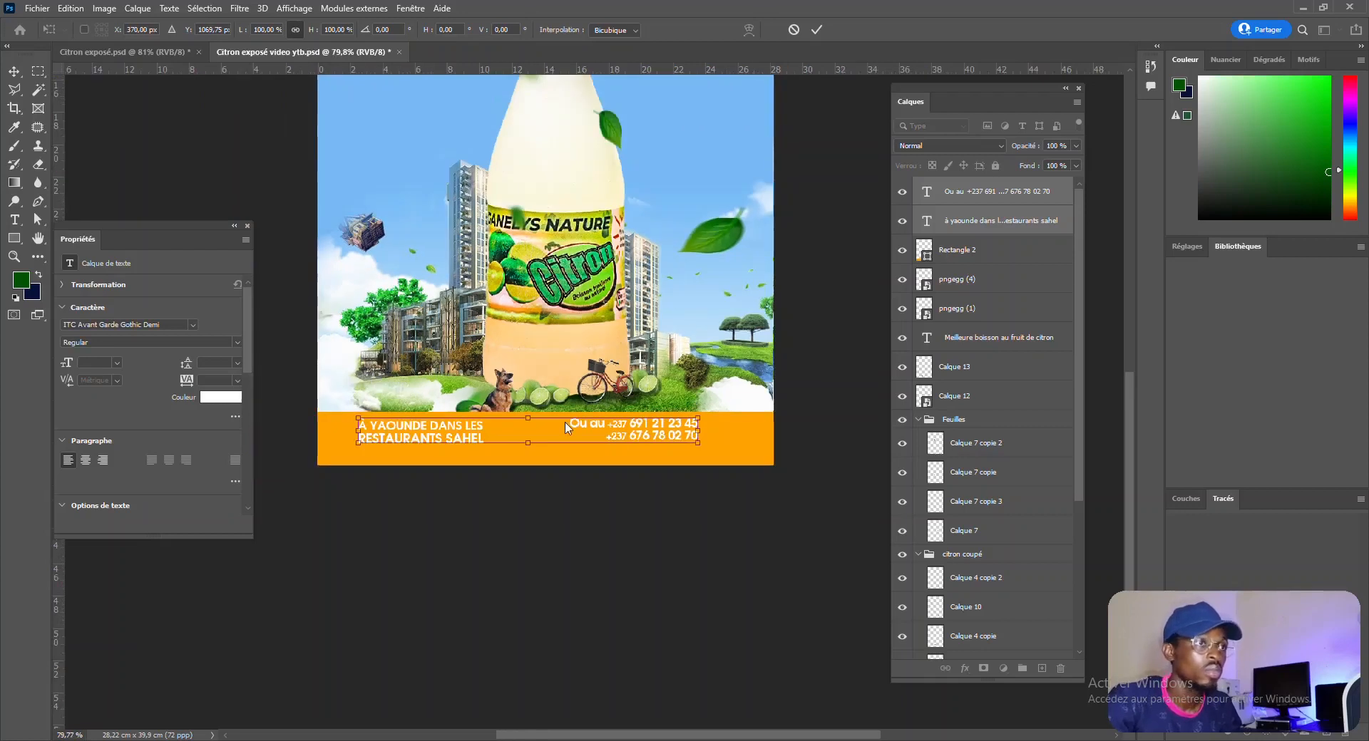
{"action": "key", "text": "Right"}
{"action": "key", "text": "Right"}
{"action": "key", "text": "Right"}
{"action": "key", "text": "Right"}
{"action": "key", "text": "Right"}
{"action": "key", "text": "Right"}
{"action": "key", "text": "Right"}
{"action": "key", "text": "Right"}
{"action": "key", "text": "Right"}
{"action": "key", "text": "Right"}
{"action": "key", "text": "Right"}
{"action": "key", "text": "Right"}
{"action": "key", "text": "Right"}
{"action": "key", "text": "Right"}
{"action": "key", "text": "Right"}
{"action": "key", "text": "Right"}
{"action": "key", "text": "Right"}
{"action": "key", "text": "Down"}
{"action": "key", "text": "Down"}
{"action": "key", "text": "Down"}
{"action": "key", "text": "Down"}
{"action": "key", "text": "Down"}
{"action": "key", "text": "Down"}
{"action": "key", "text": "Down"}
{"action": "key", "text": "Down"}
{"action": "key", "text": "Down"}
{"action": "key", "text": "Down"}
{"action": "key", "text": "Down"}
{"action": "key", "text": "Down"}
{"action": "key", "text": "Down"}
{"action": "key", "text": "Down"}
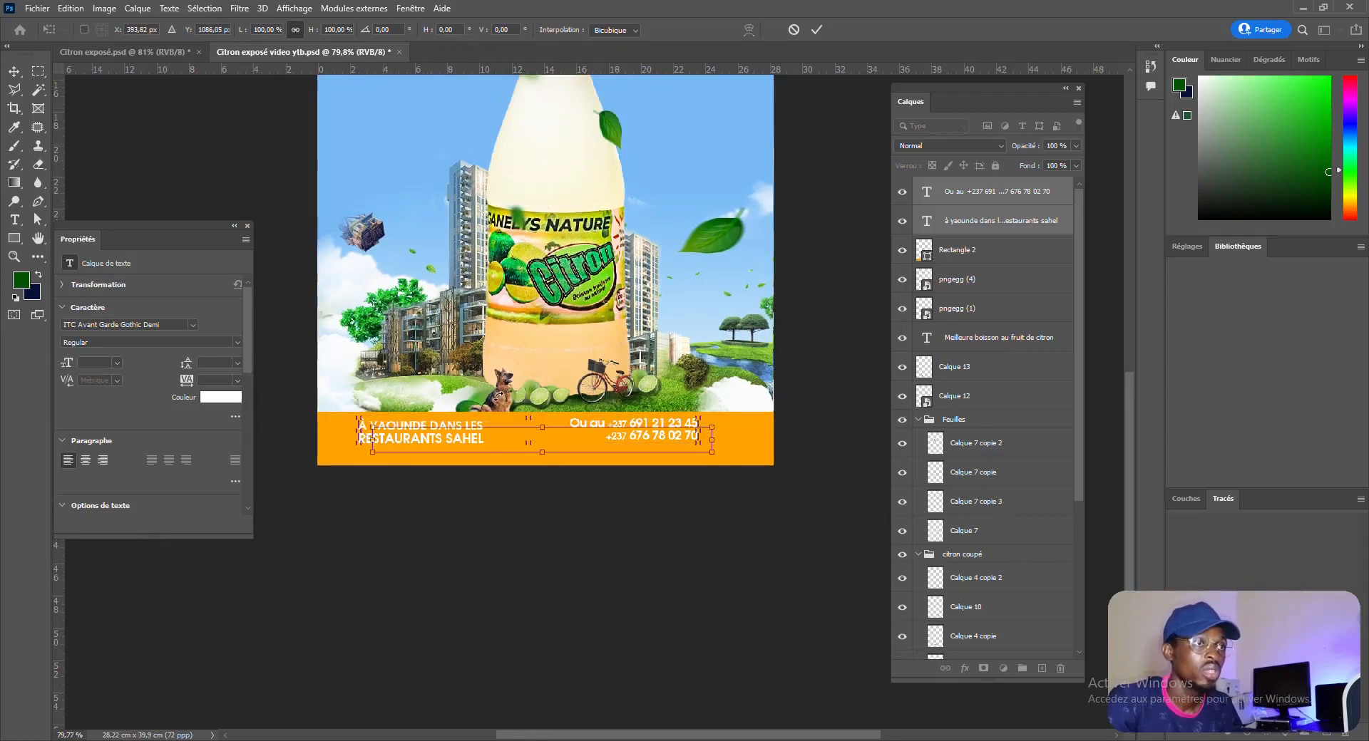
{"action": "key", "text": "Return"}
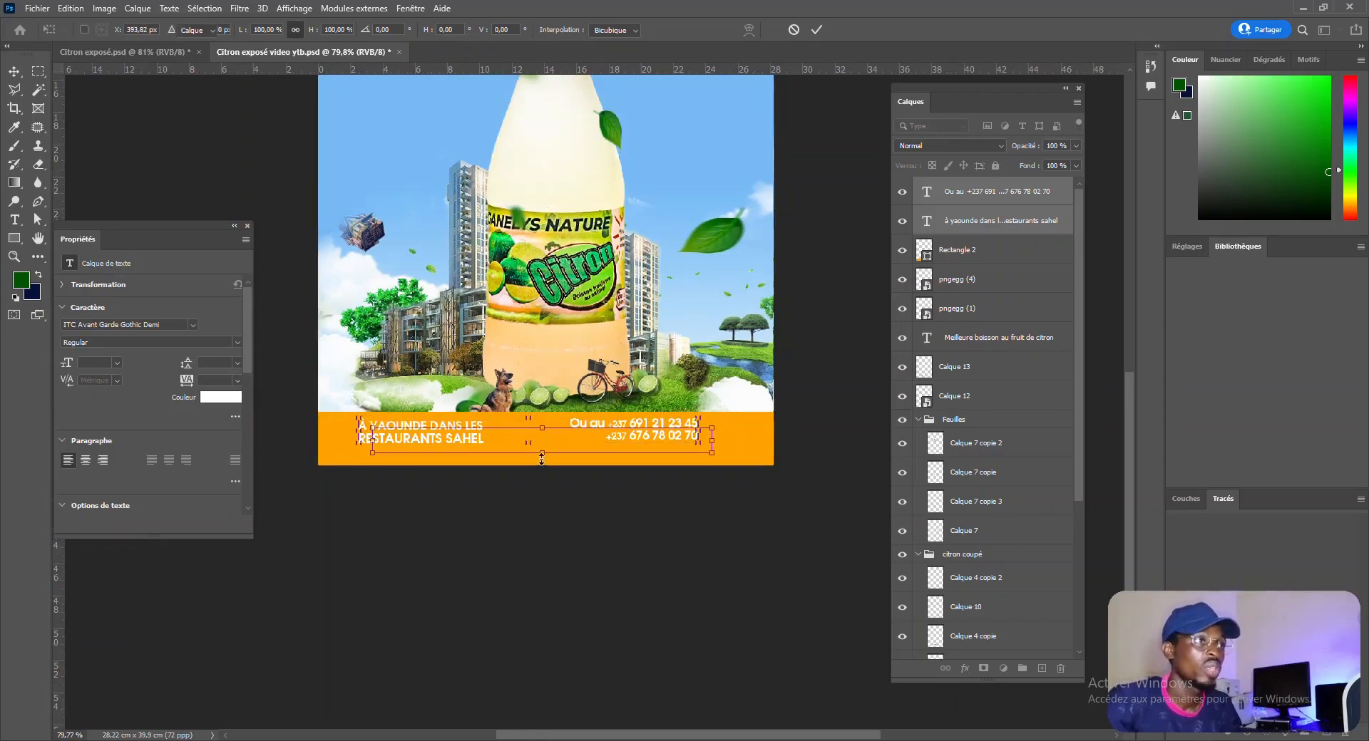
Step: Nudge the orange rectangle Rectangle 2 down to Y 37.04 cm and deselect it
{"action": "left_click", "coordinate": [746, 443]}
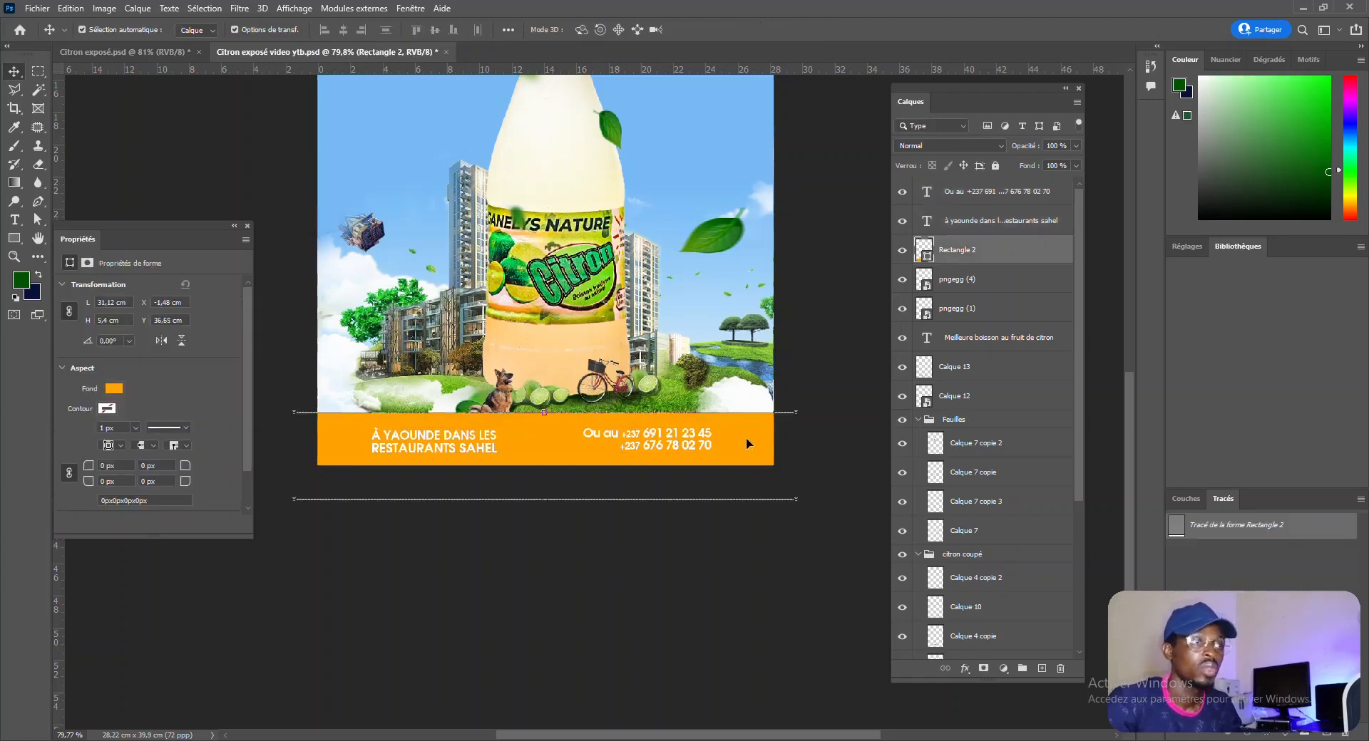
{"action": "key", "text": "Down"}
{"action": "key", "text": "Down"}
{"action": "key", "text": "Down"}
{"action": "key", "text": "Down"}
{"action": "key", "text": "Down"}
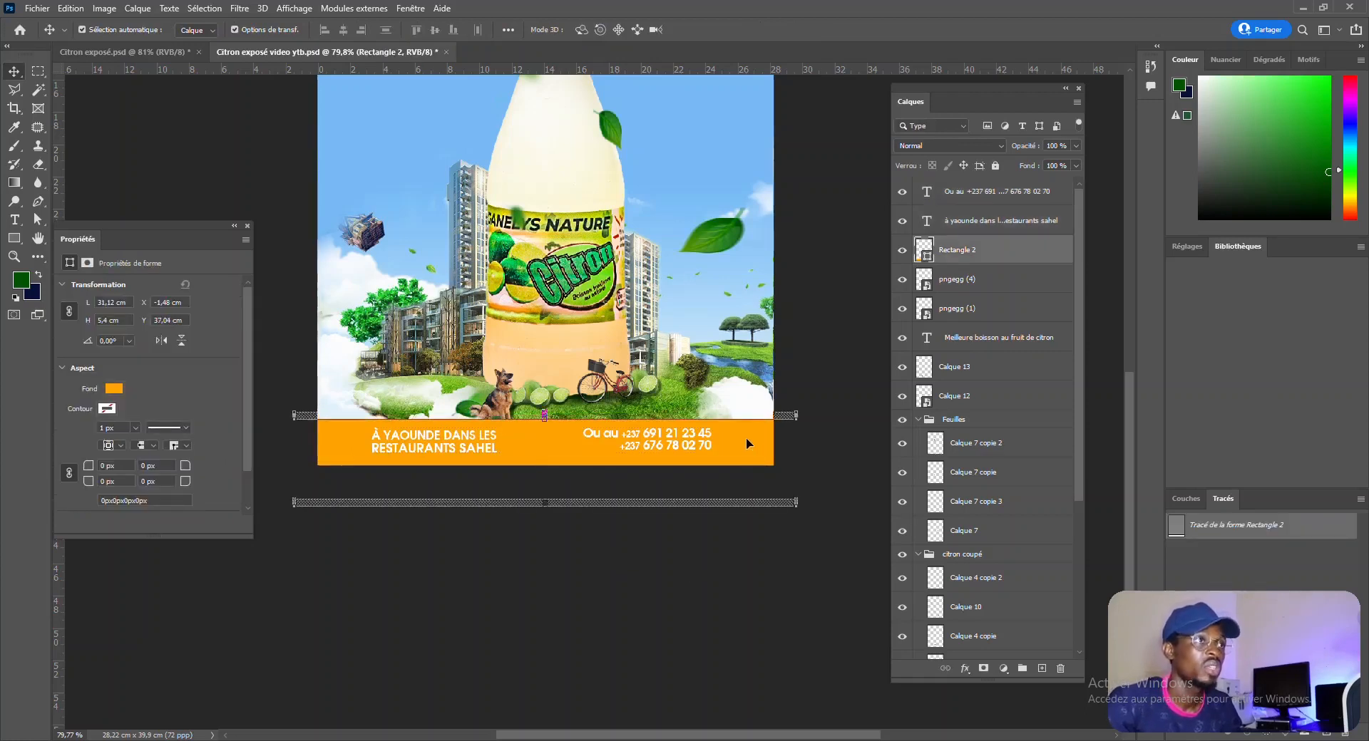
{"action": "scroll", "coordinate": [685, 563], "scroll_direction": "down", "scroll_amount": 3}
{"action": "left_click", "coordinate": [765, 256]}
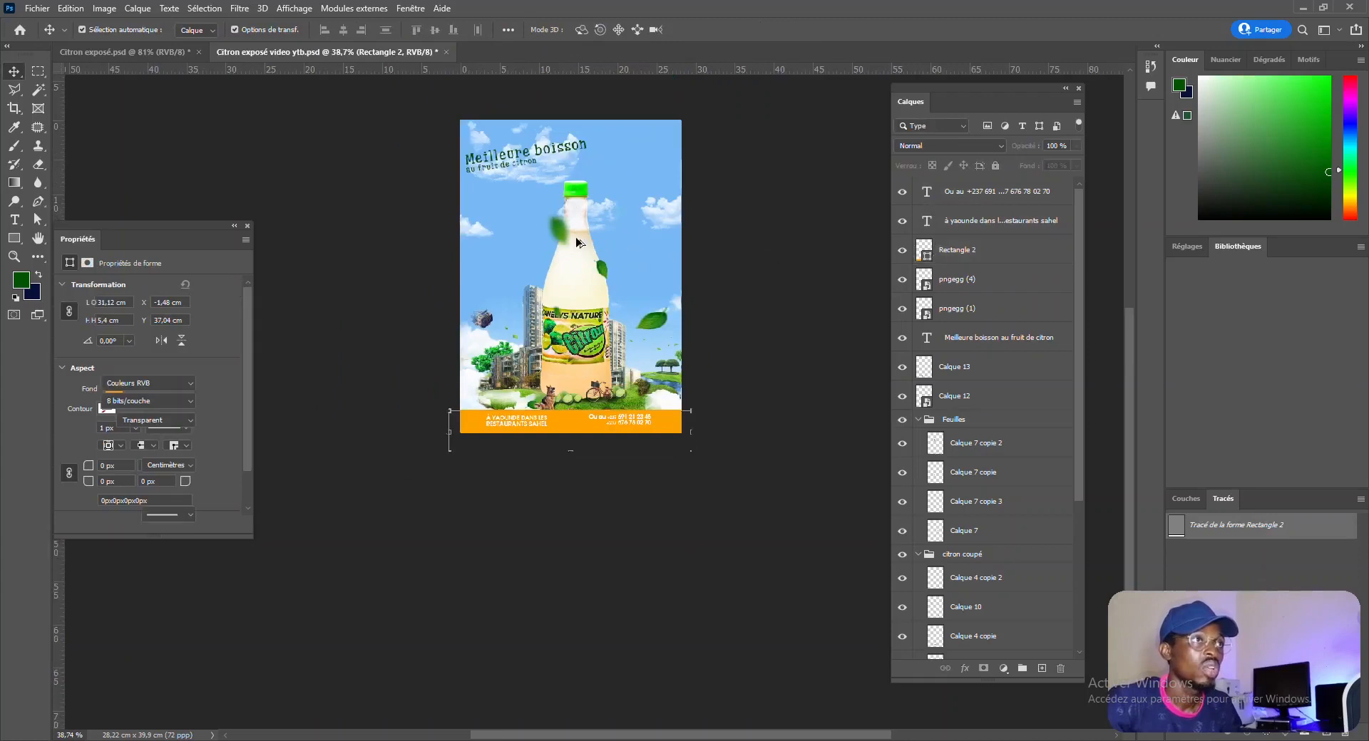
{"action": "scroll", "coordinate": [575, 237], "scroll_direction": "up", "scroll_amount": 3}
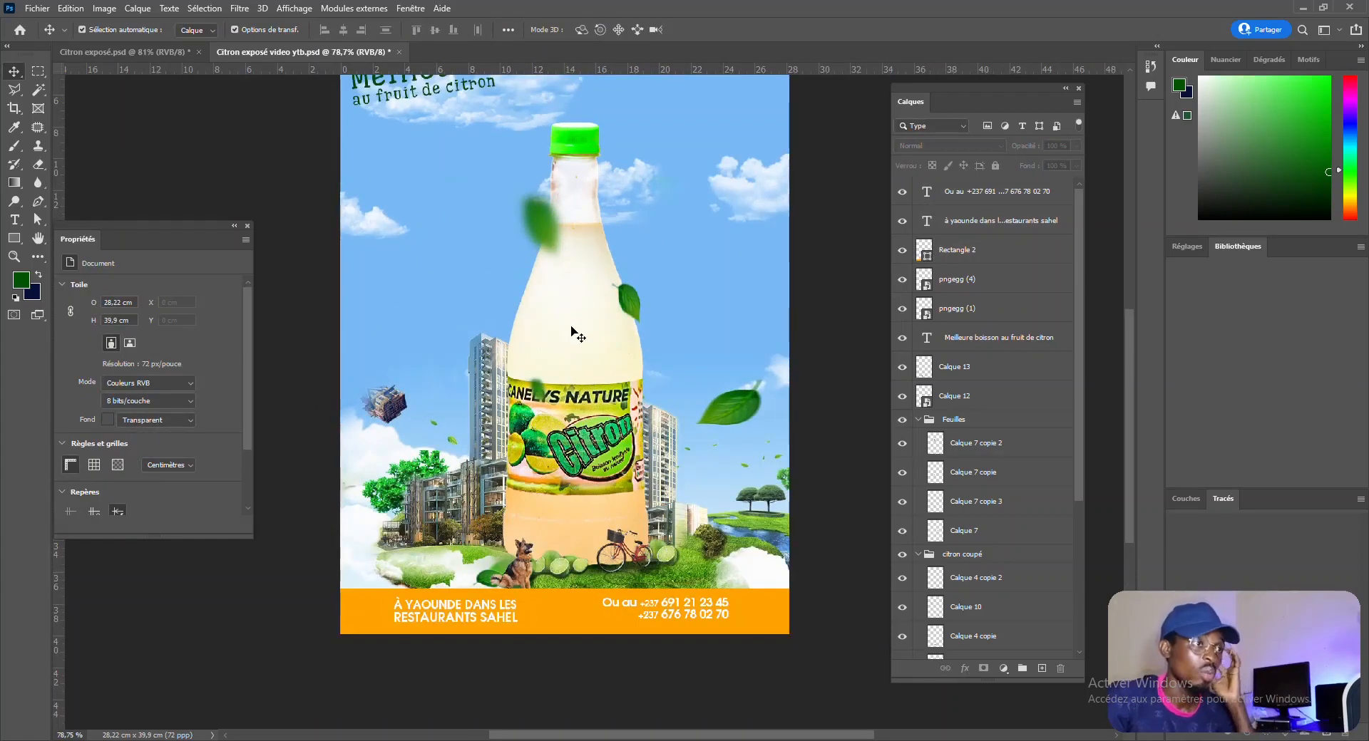
Step: Move the headline text layer Meilleure boisson au fruit de citron directly above Rectangle 2 in the layer stack
{"action": "left_click", "coordinate": [522, 572]}
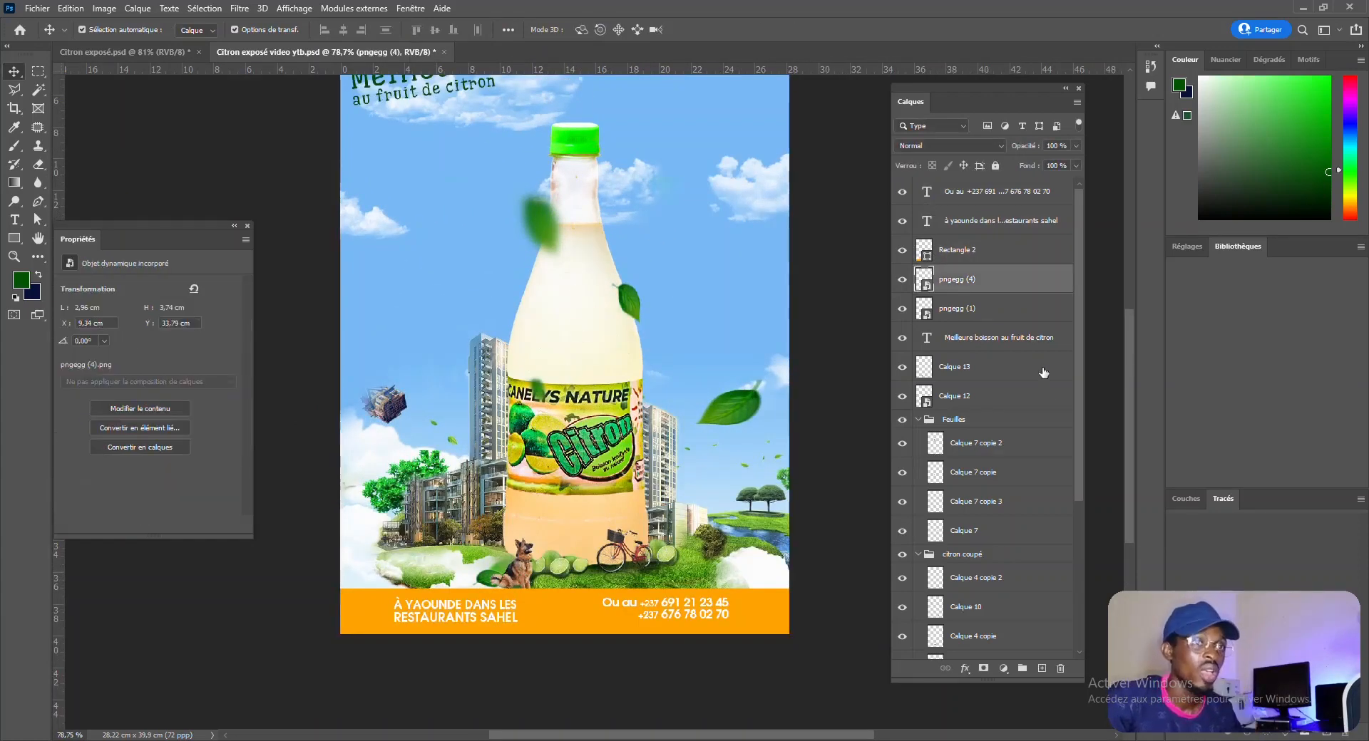
{"action": "left_click", "coordinate": [982, 312], "text": "shift"}
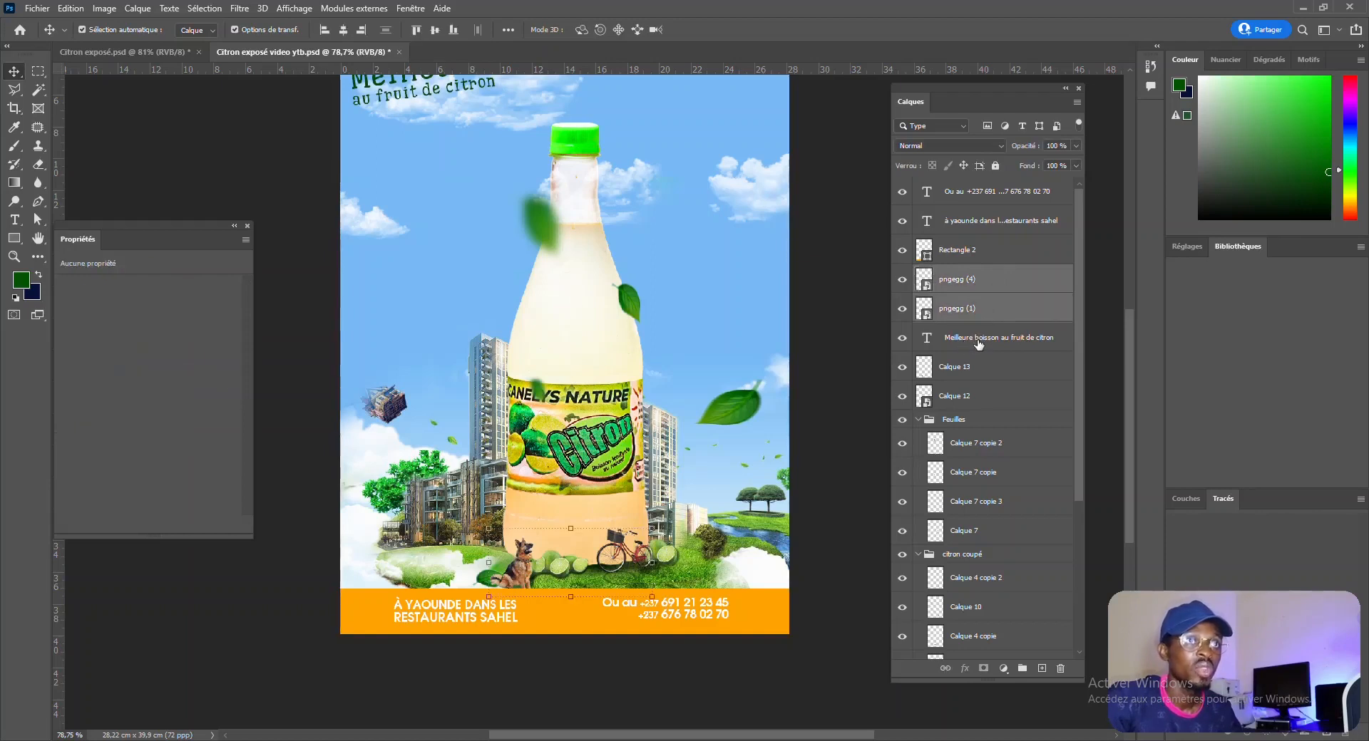
{"action": "left_click_drag", "start_coordinate": [979, 345], "coordinate": [973, 239]}
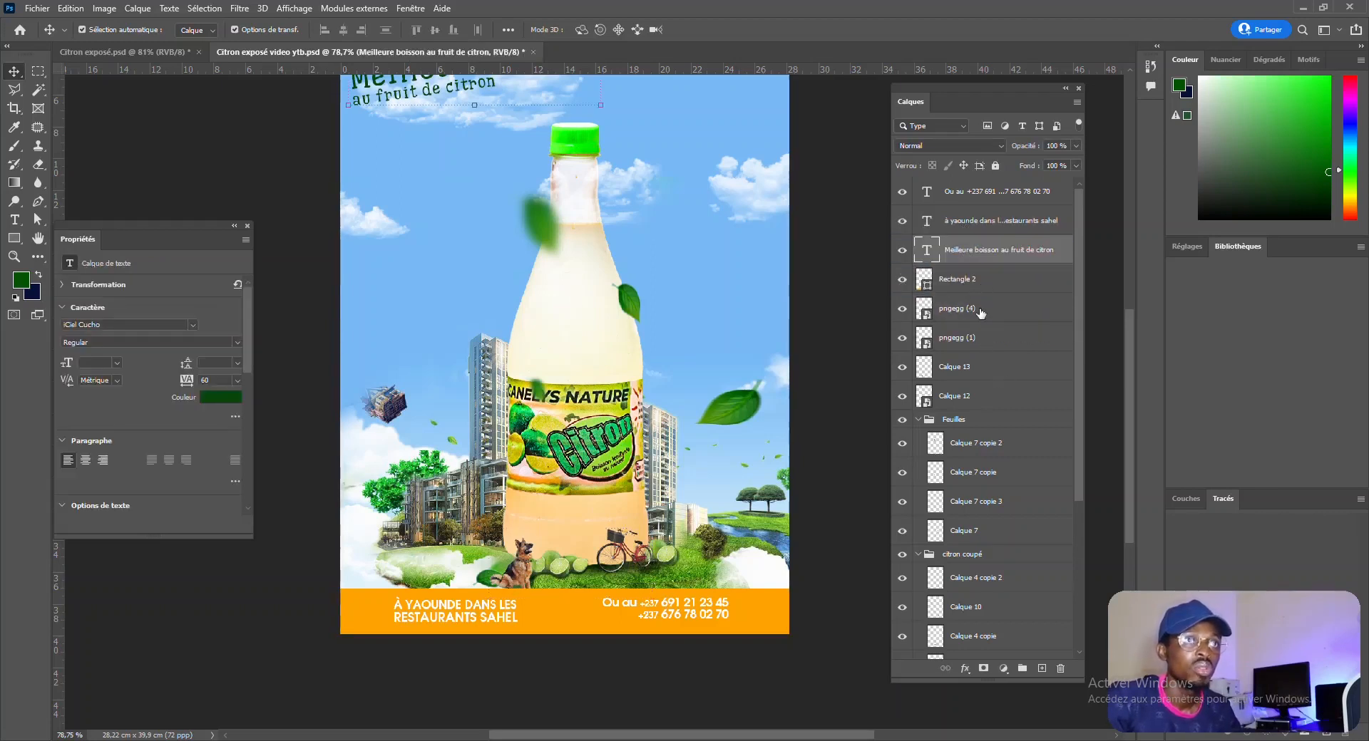
Step: Move Rectangle 2 together with the location and phone text layers below the Citron n layer, directly above Calque 11
{"action": "left_click", "coordinate": [1008, 282]}
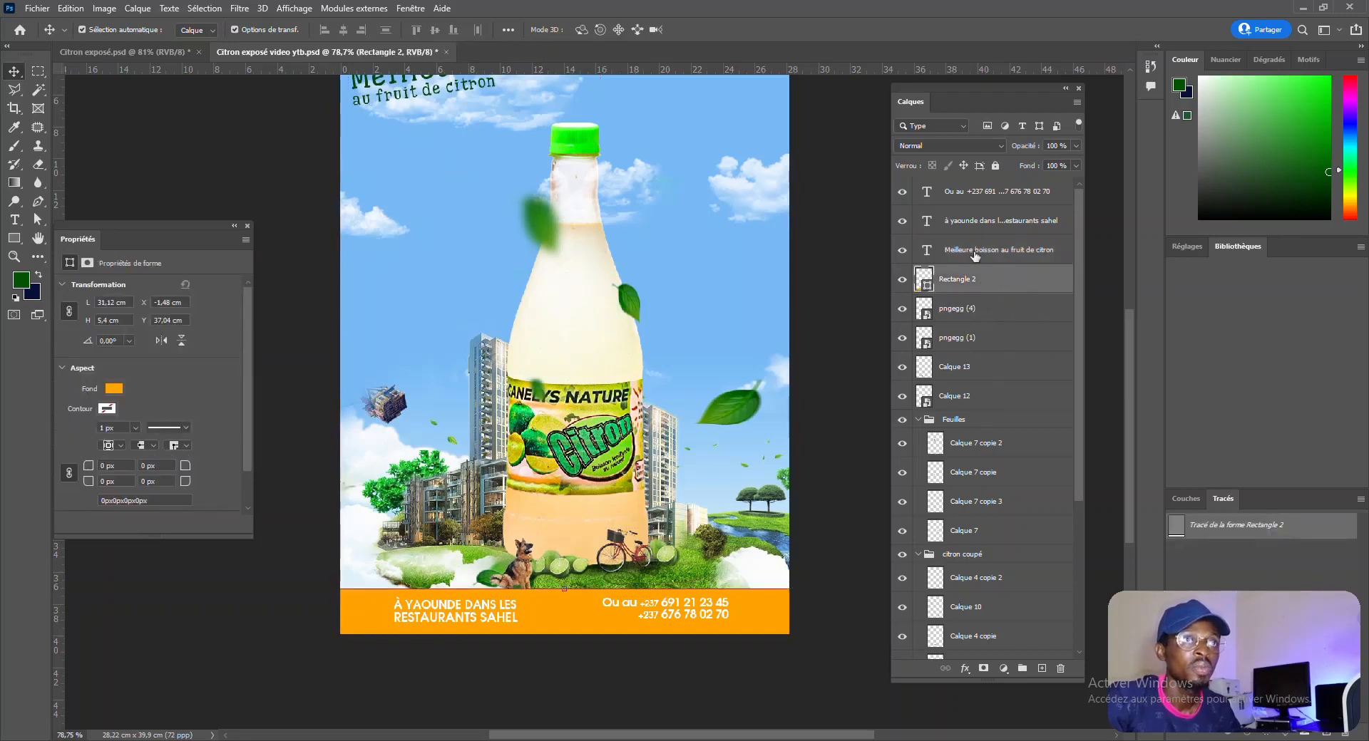
{"action": "left_click", "coordinate": [980, 202], "text": "ctrl"}
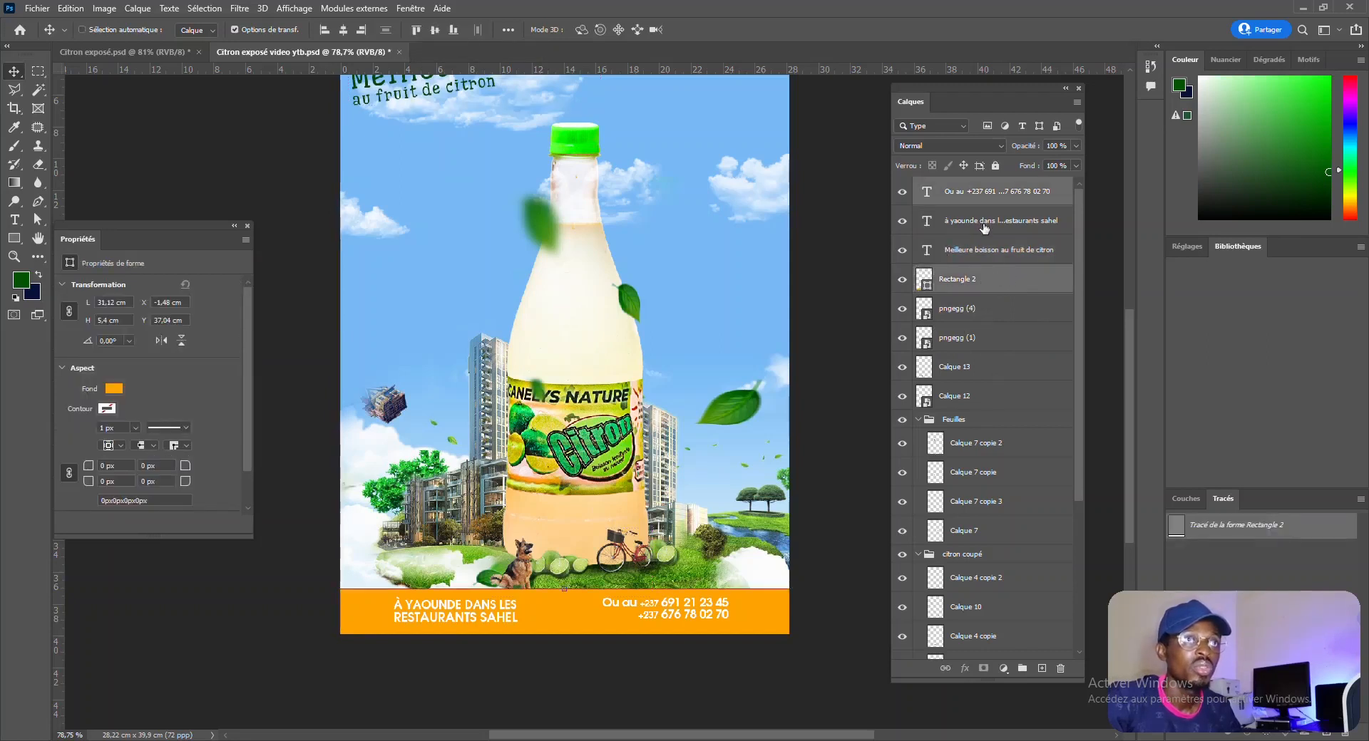
{"action": "left_click", "coordinate": [982, 223], "text": "ctrl"}
{"action": "left_click_drag", "start_coordinate": [991, 284], "coordinate": [943, 507]}
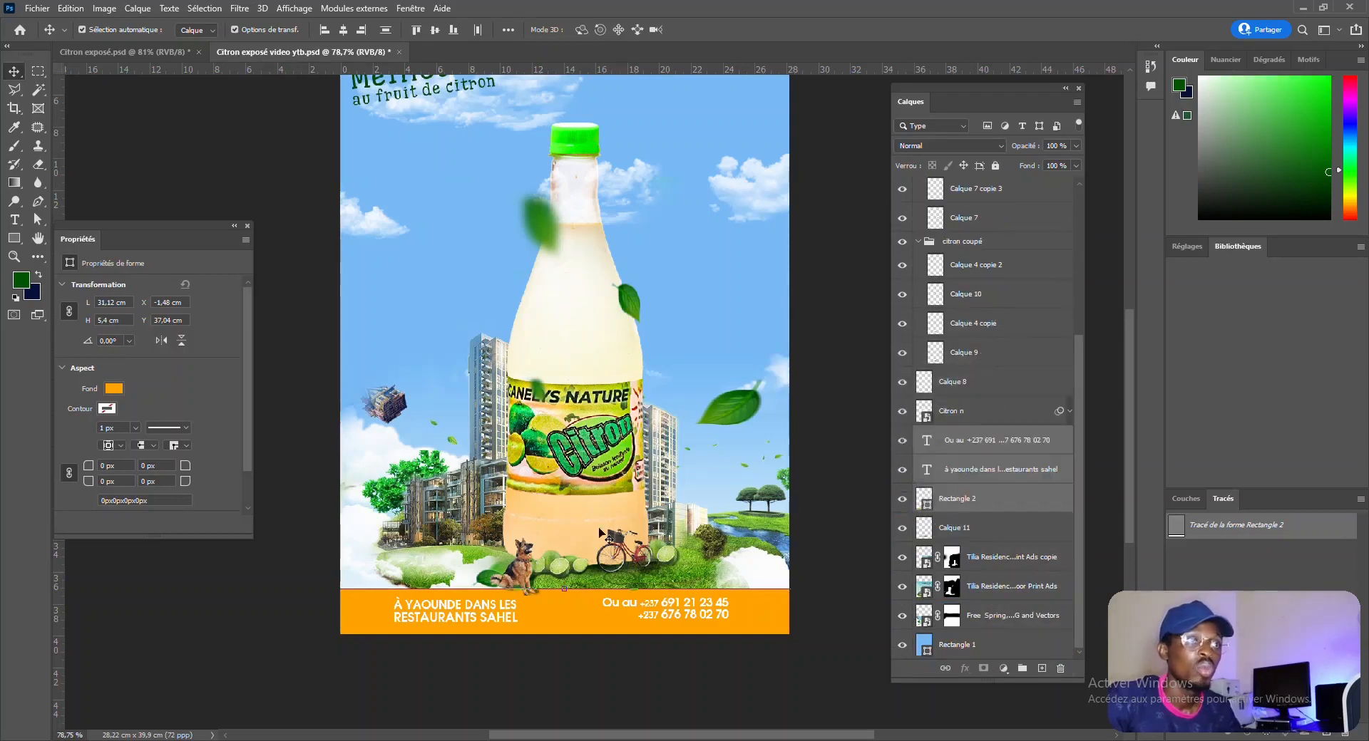
{"action": "key", "text": "ctrl+t"}
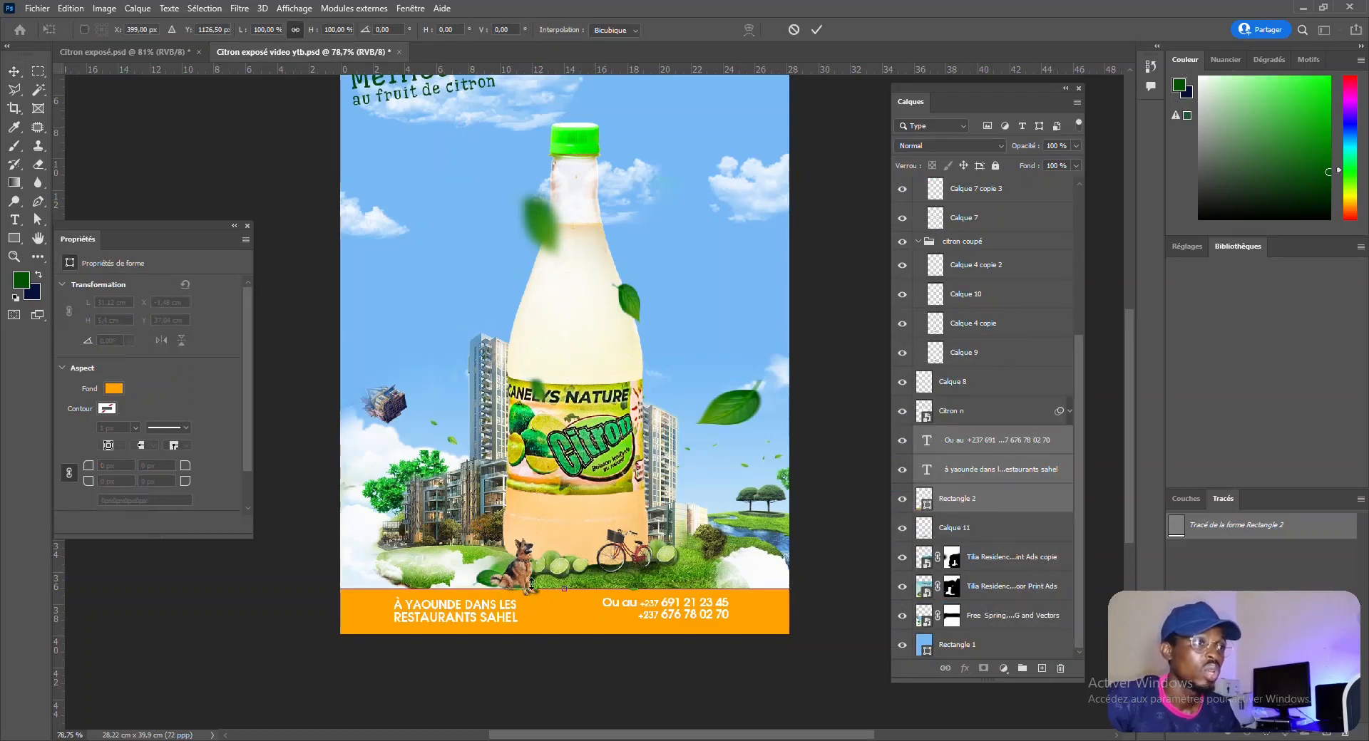
{"action": "scroll", "coordinate": [531, 567], "scroll_direction": "up", "scroll_amount": 3}
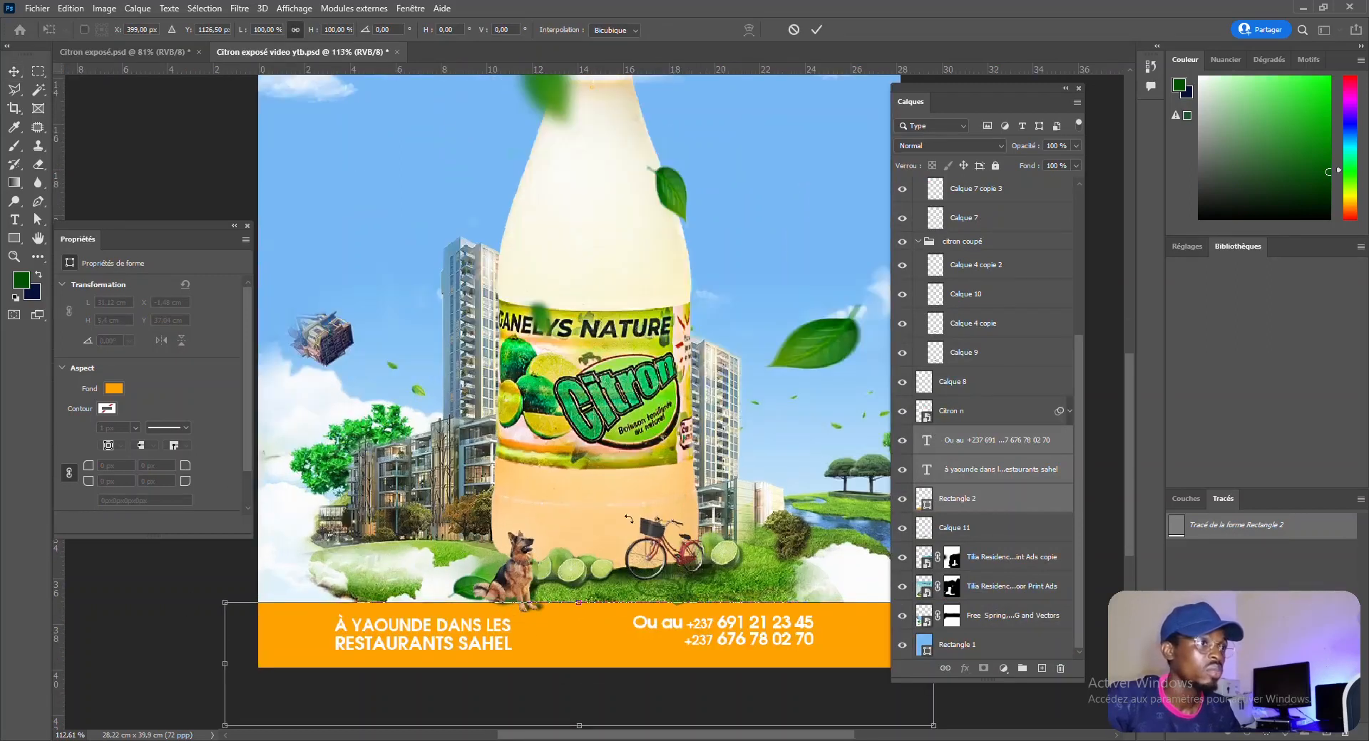
{"action": "key", "text": "Return"}
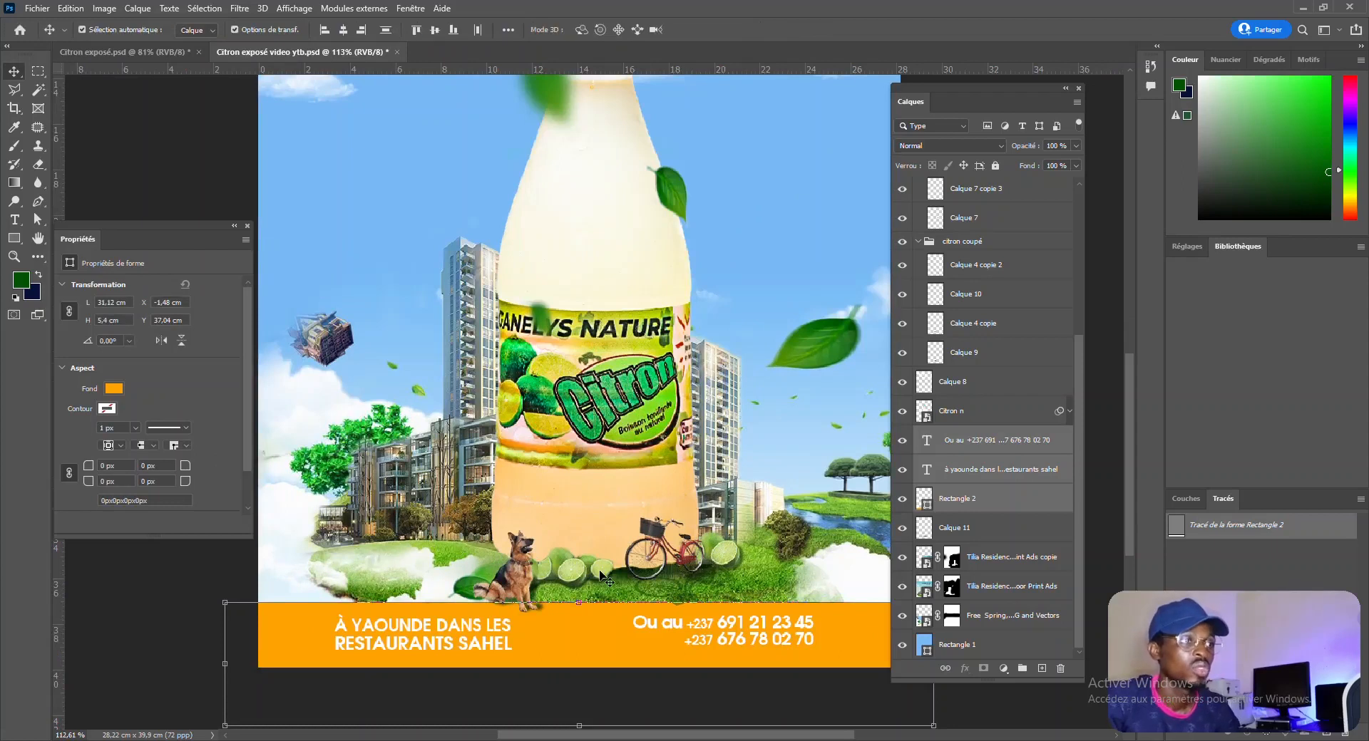
{"action": "left_click", "coordinate": [227, 169]}
{"action": "scroll", "coordinate": [641, 449], "scroll_direction": "down", "scroll_amount": 3}
{"action": "scroll", "coordinate": [635, 465], "scroll_direction": "up", "scroll_amount": 2}
{"action": "scroll", "coordinate": [635, 465], "scroll_direction": "up", "scroll_amount": 1}
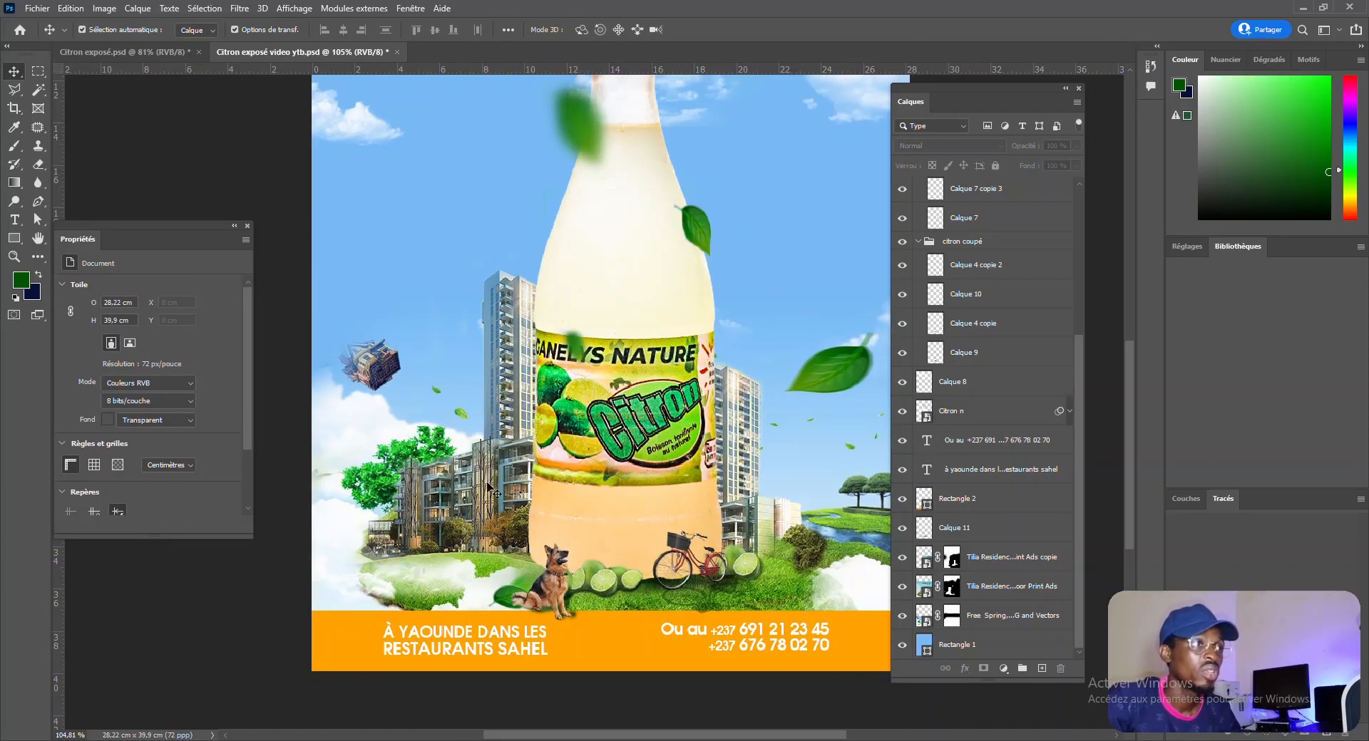
{"action": "scroll", "coordinate": [634, 410], "scroll_direction": "down", "scroll_amount": 3}
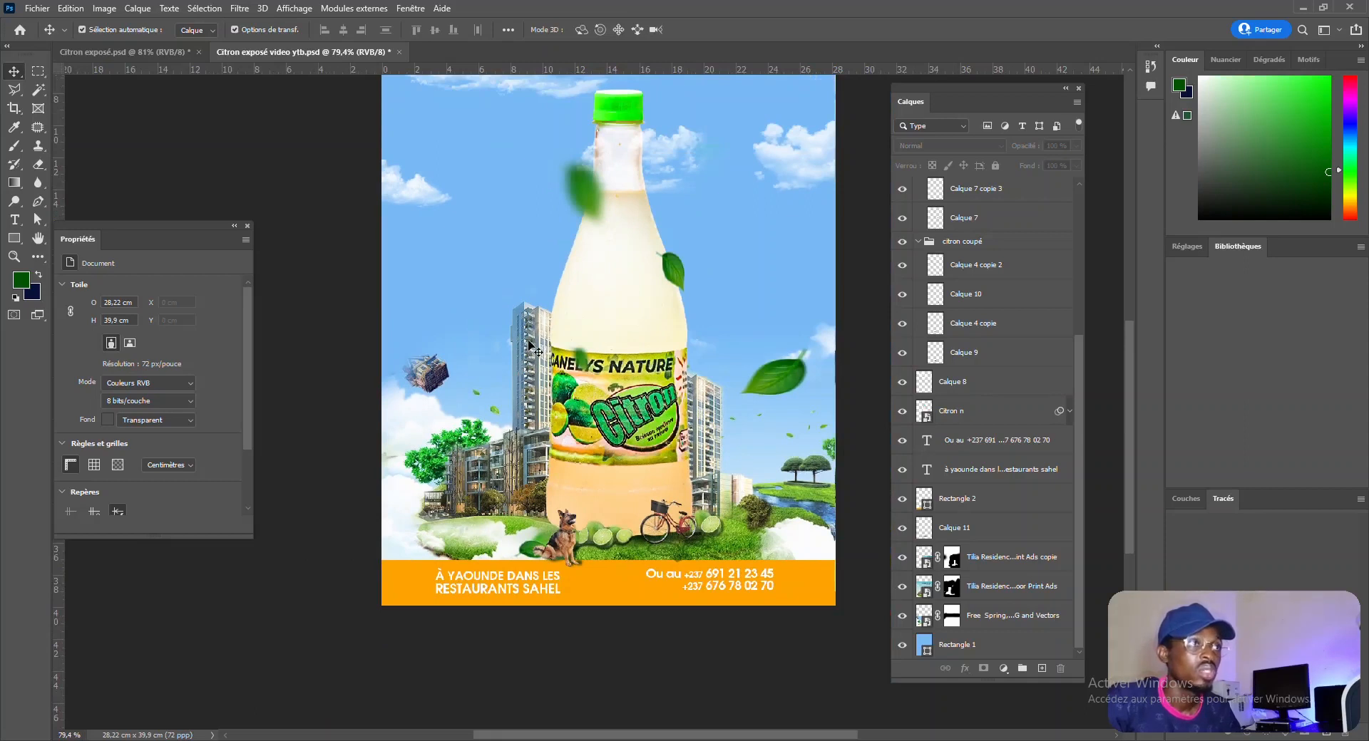
{"action": "left_click", "coordinate": [729, 367]}
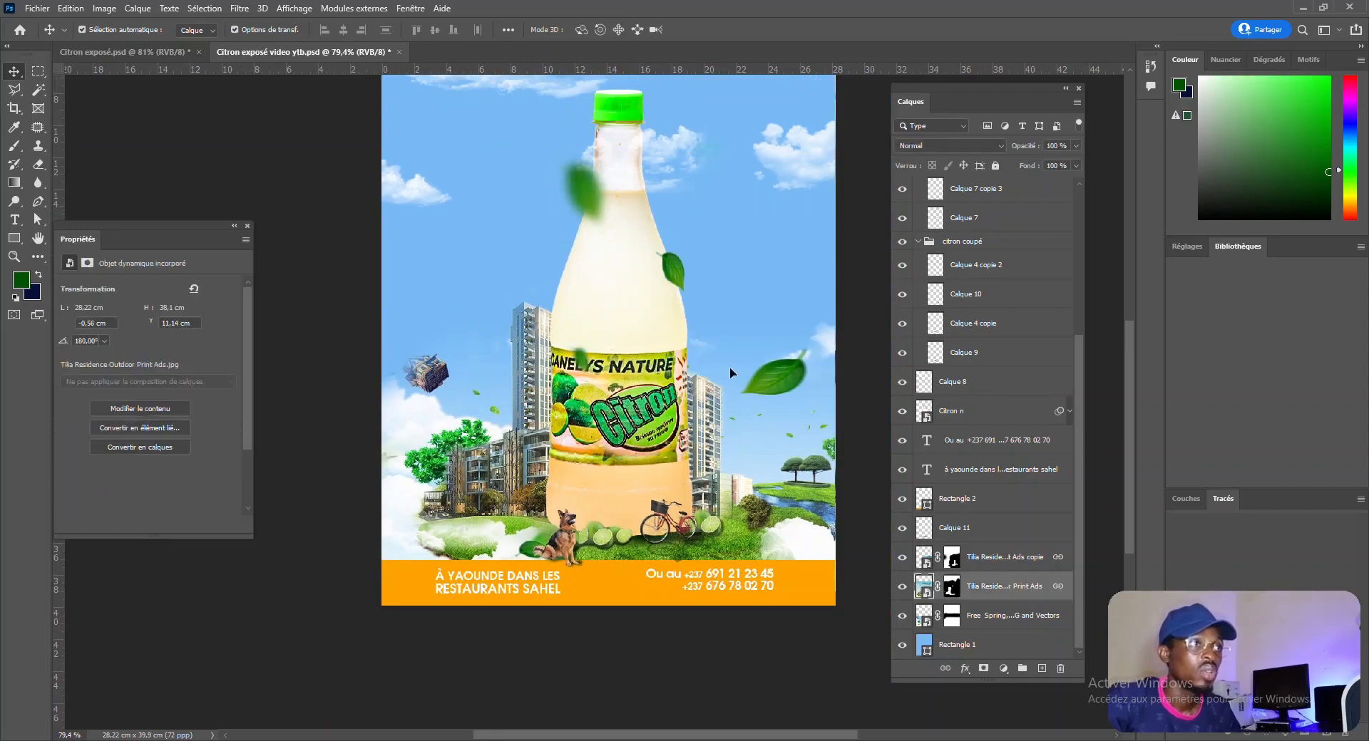
{"action": "left_click", "coordinate": [629, 305], "text": "shift"}
{"action": "left_click", "coordinate": [815, 672]}
Step: Move Calque 11 above the footer text layers, directly beneath the Citron n bottle layer, and link the two layers
{"action": "left_click", "coordinate": [639, 543]}
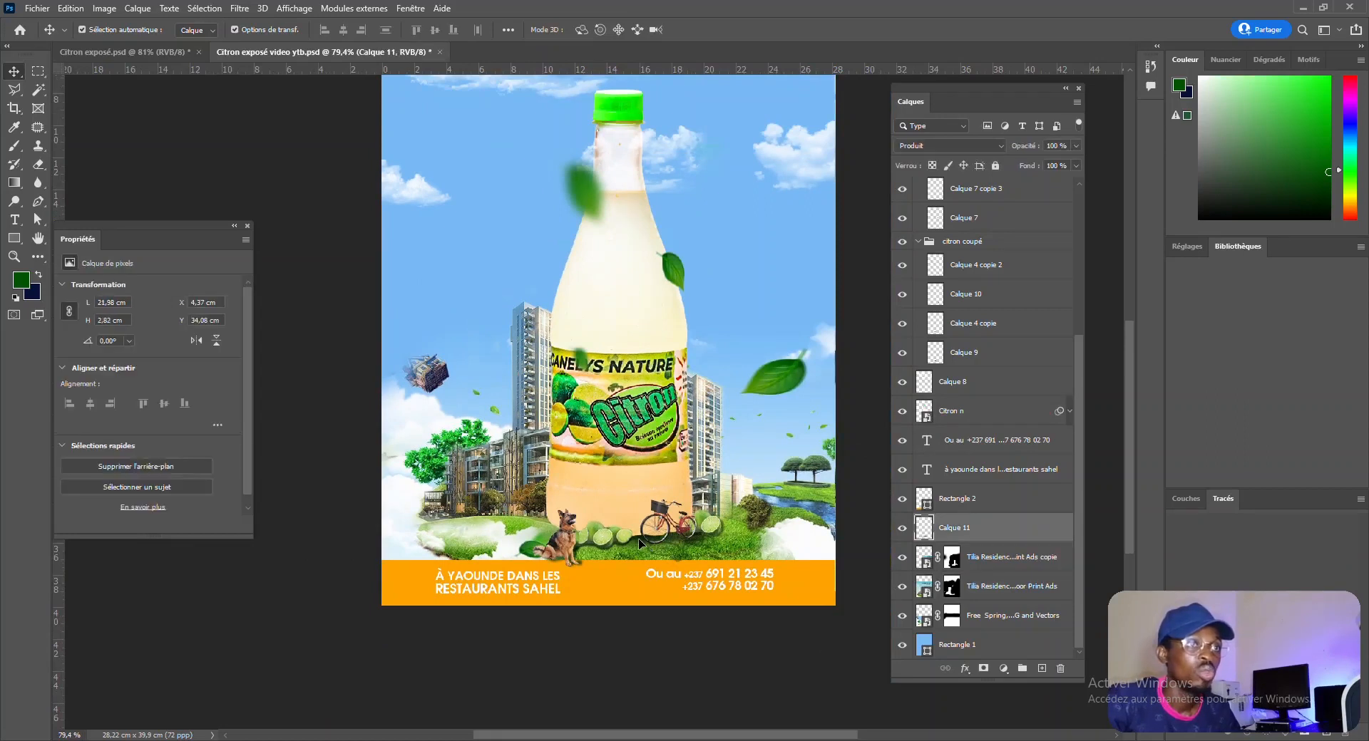
{"action": "left_click", "coordinate": [902, 528]}
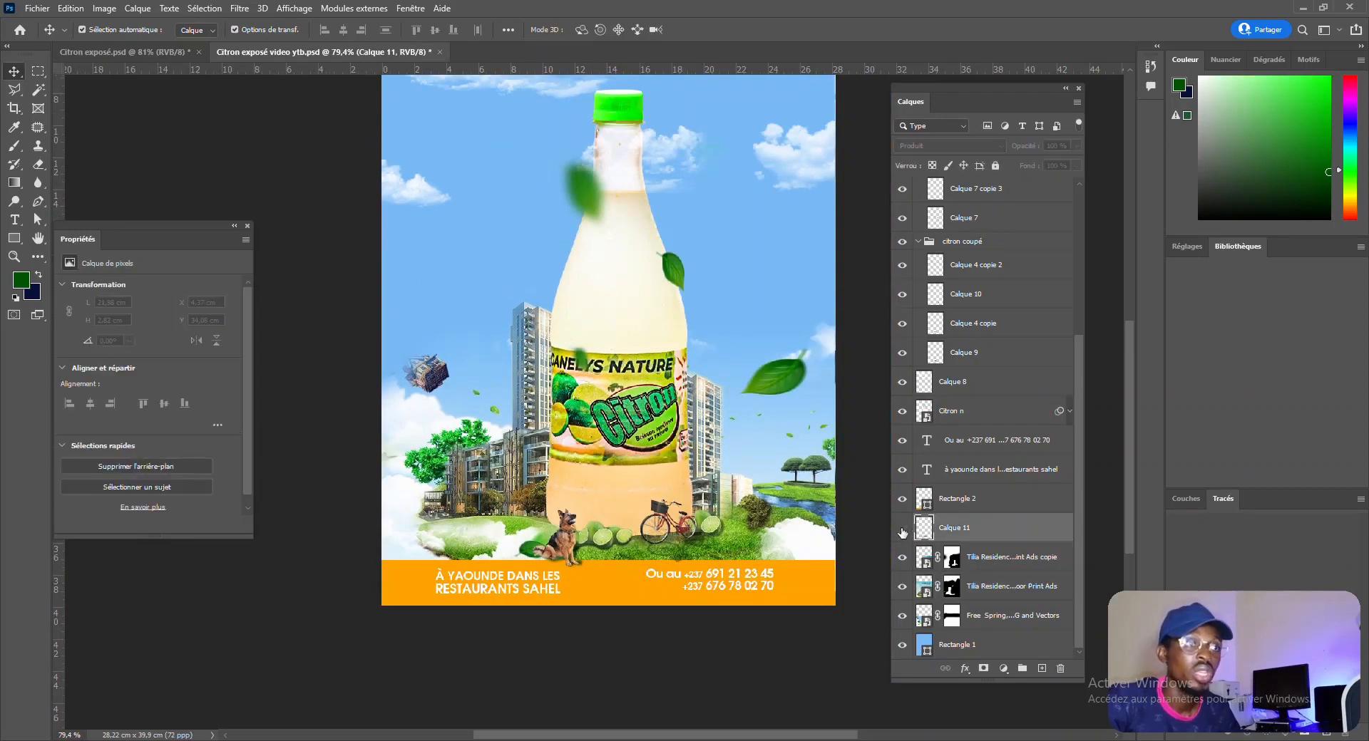
{"action": "left_click", "coordinate": [902, 530]}
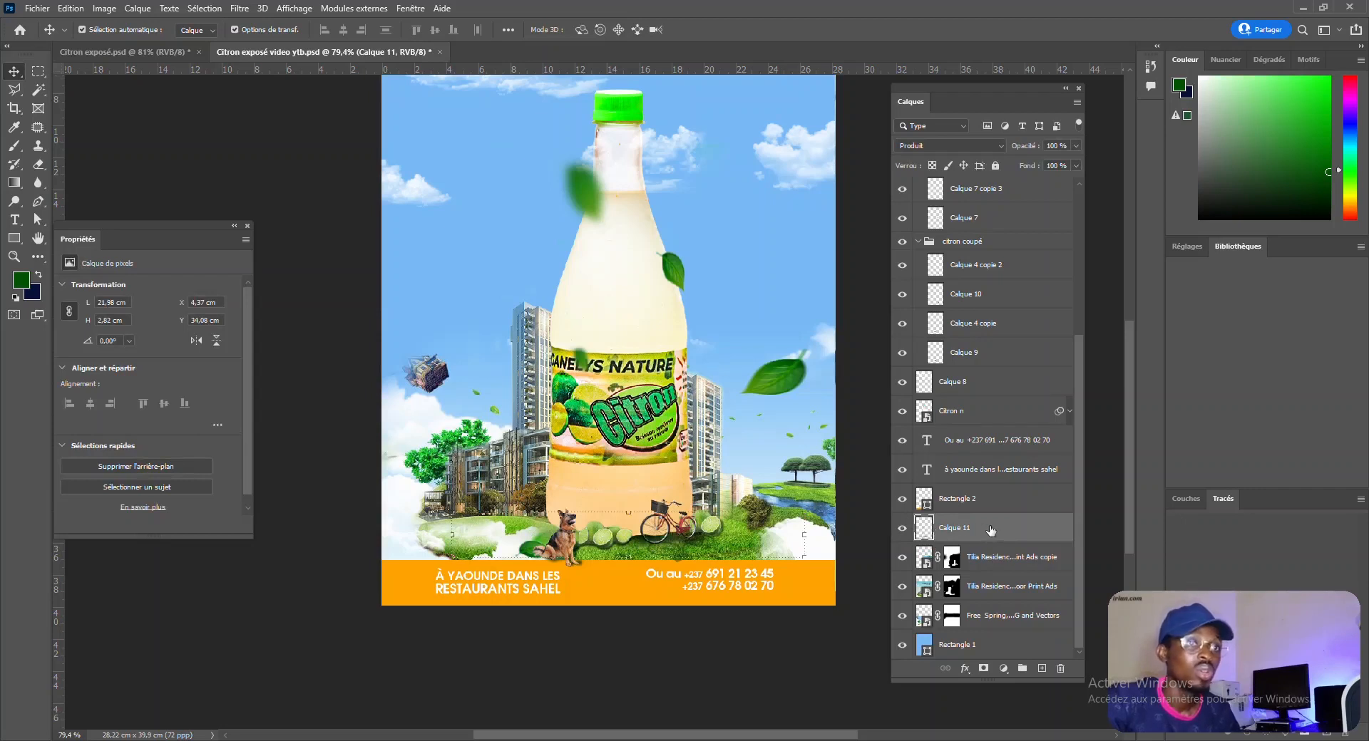
{"action": "left_click_drag", "start_coordinate": [991, 531], "coordinate": [977, 426]}
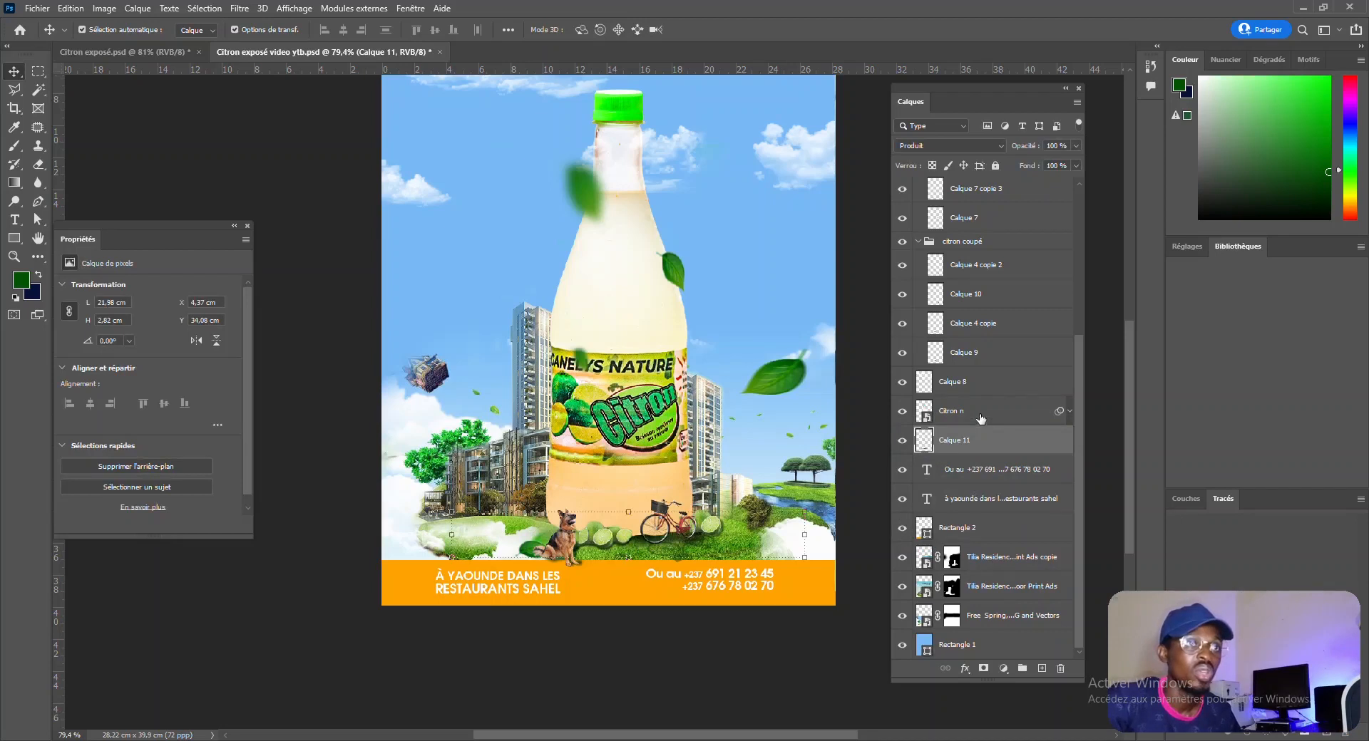
{"action": "left_click", "coordinate": [981, 415], "text": "ctrl"}
{"action": "left_click", "coordinate": [946, 668]}
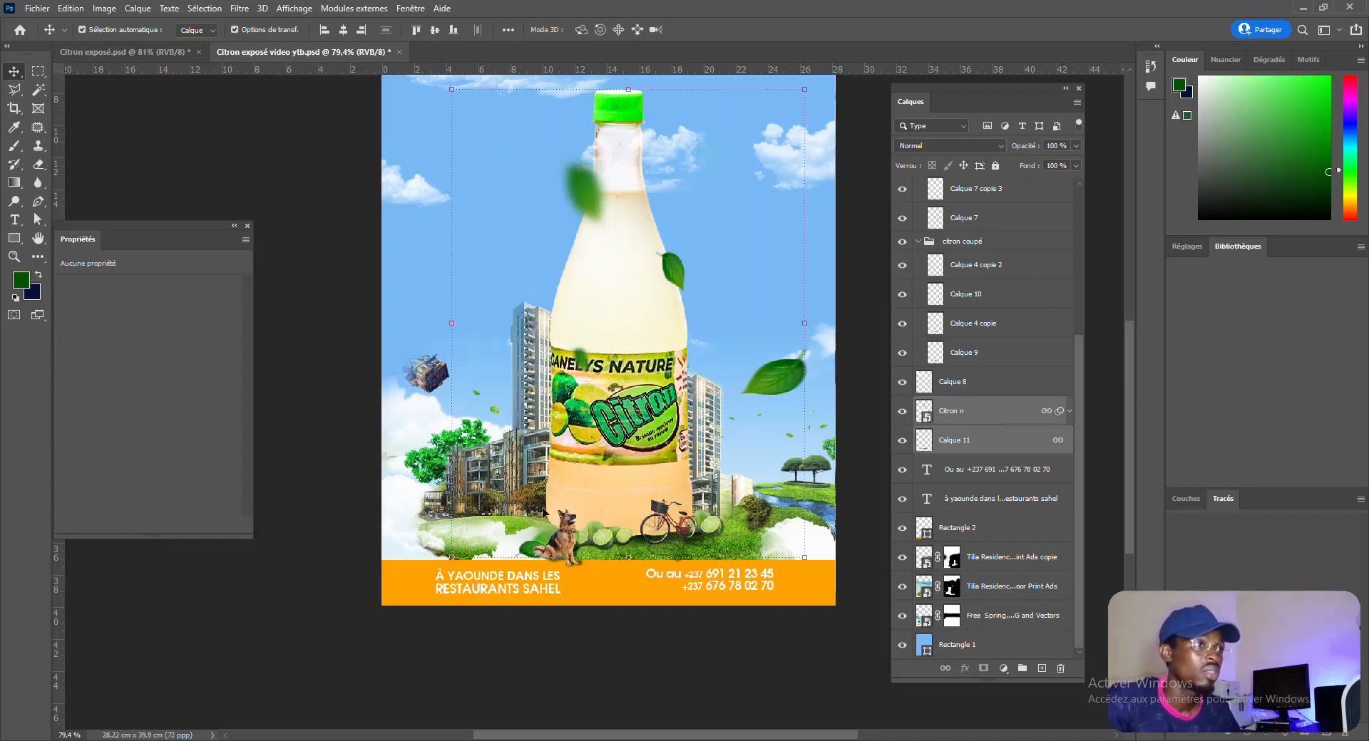
{"action": "left_click", "coordinate": [345, 590]}
Step: Move Calque 12 above Calque 13, directly beneath the bicycle layer pngegg (1), and select both of these layers
{"action": "left_click", "coordinate": [667, 520]}
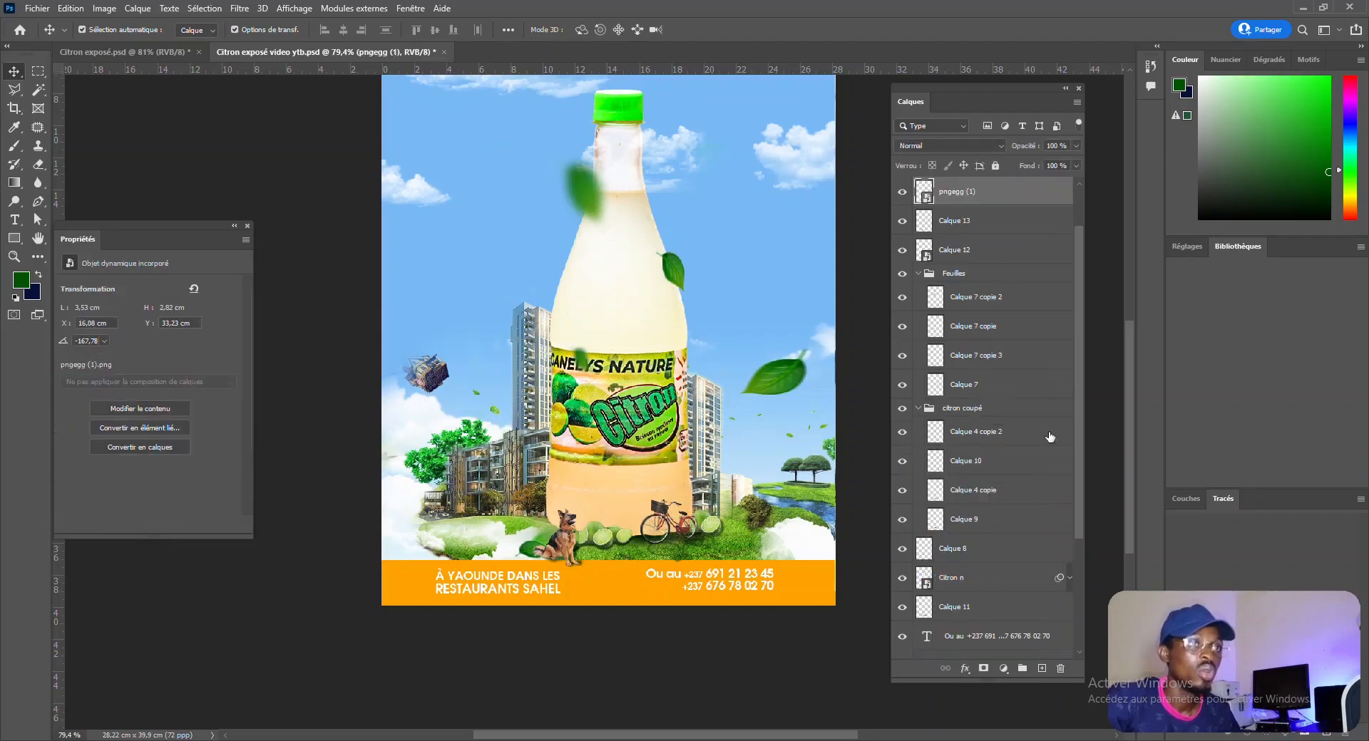
{"action": "left_click", "coordinate": [904, 221]}
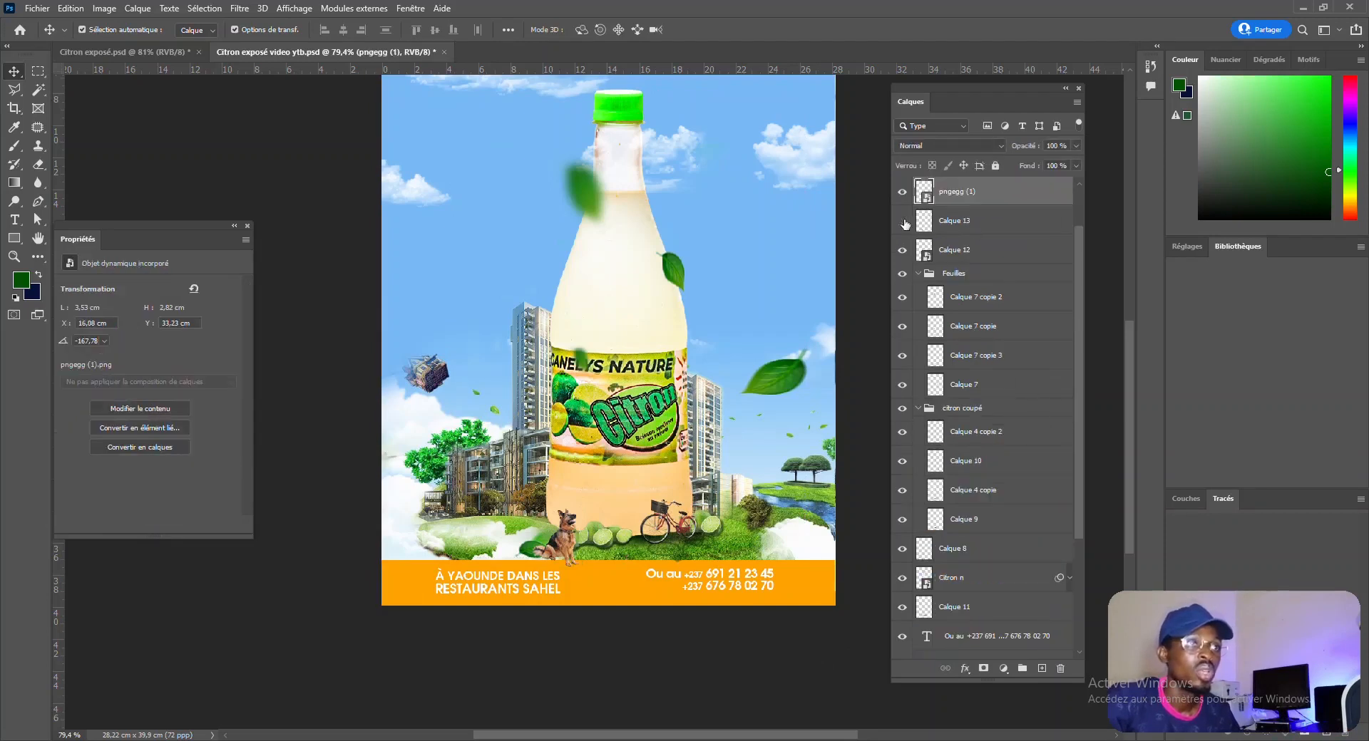
{"action": "left_click", "coordinate": [904, 222]}
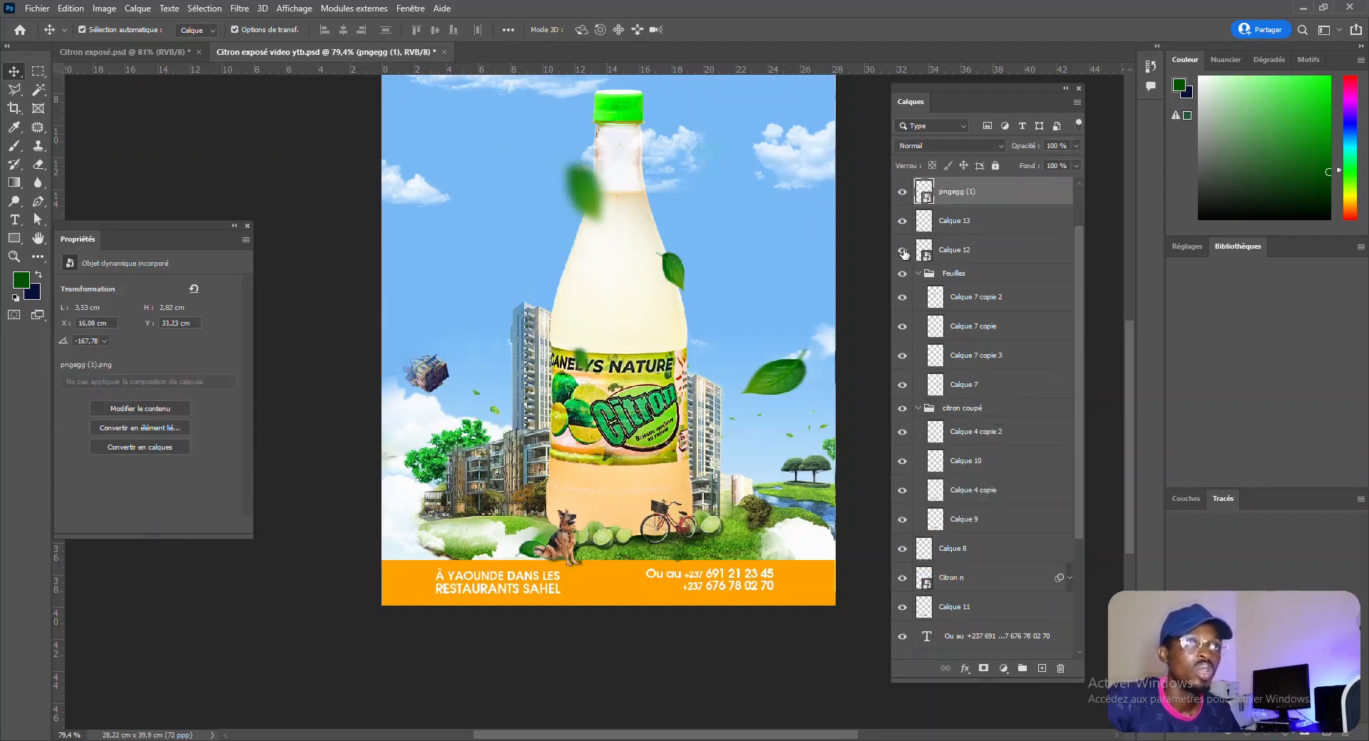
{"action": "key", "text": "shift+alt+m"}
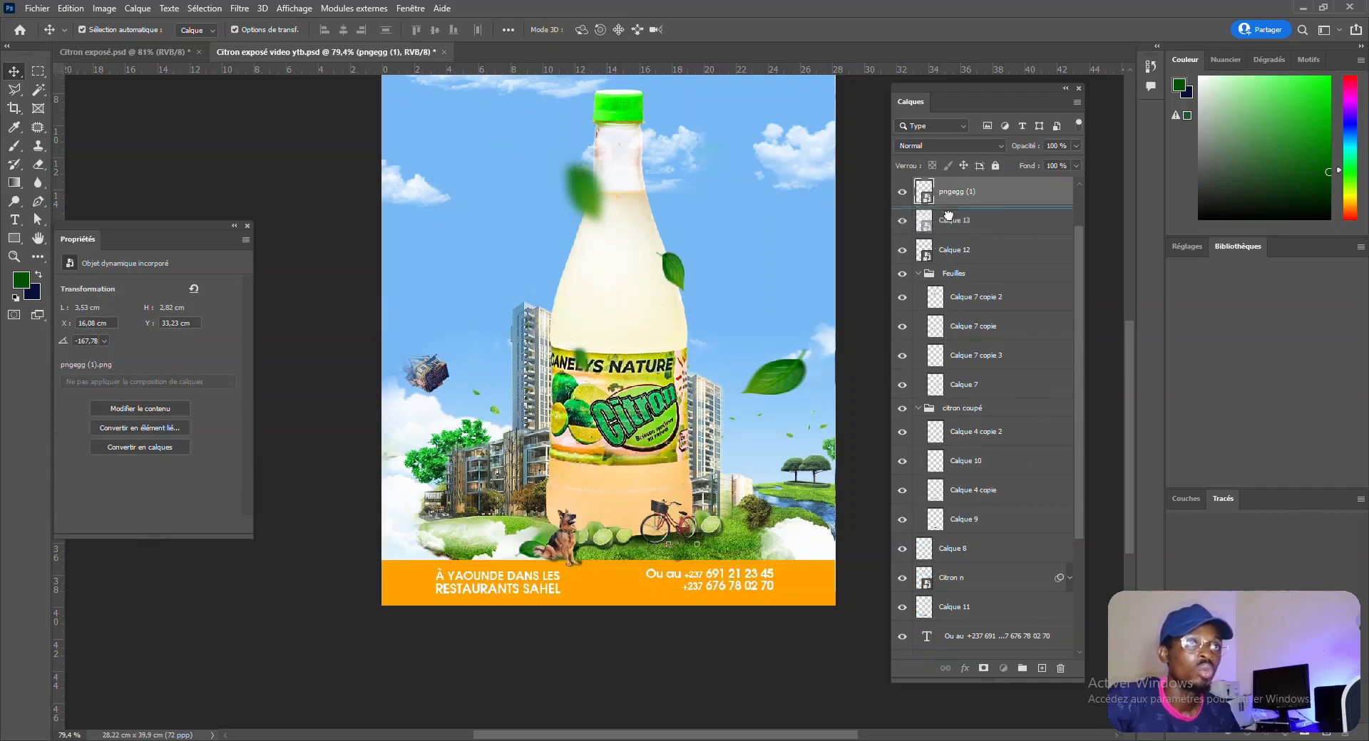
{"action": "left_click_drag", "start_coordinate": [951, 209], "coordinate": [993, 204]}
{"action": "left_click", "coordinate": [993, 215], "text": "shift"}
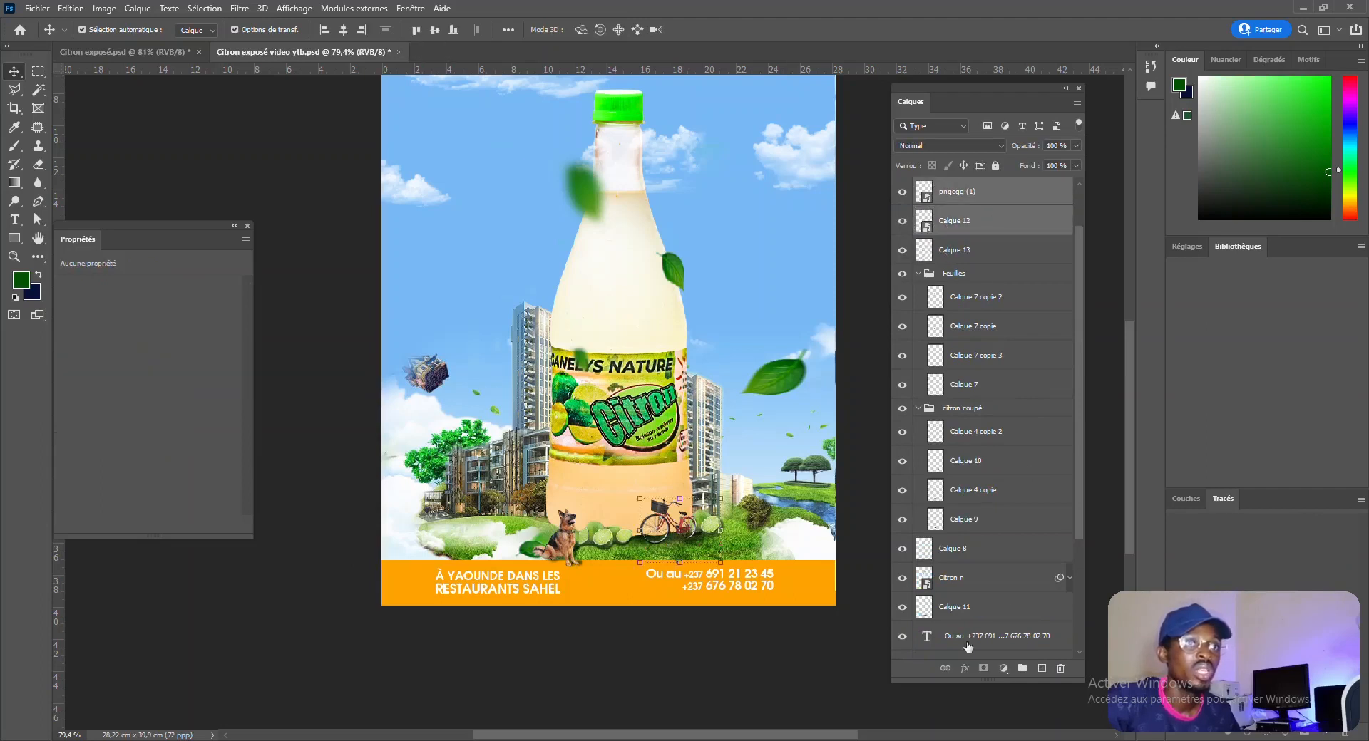
Step: Link pngegg (1) with Calque 12 and move the pair below Calque 8, directly above Citron n
{"action": "left_click", "coordinate": [944, 668]}
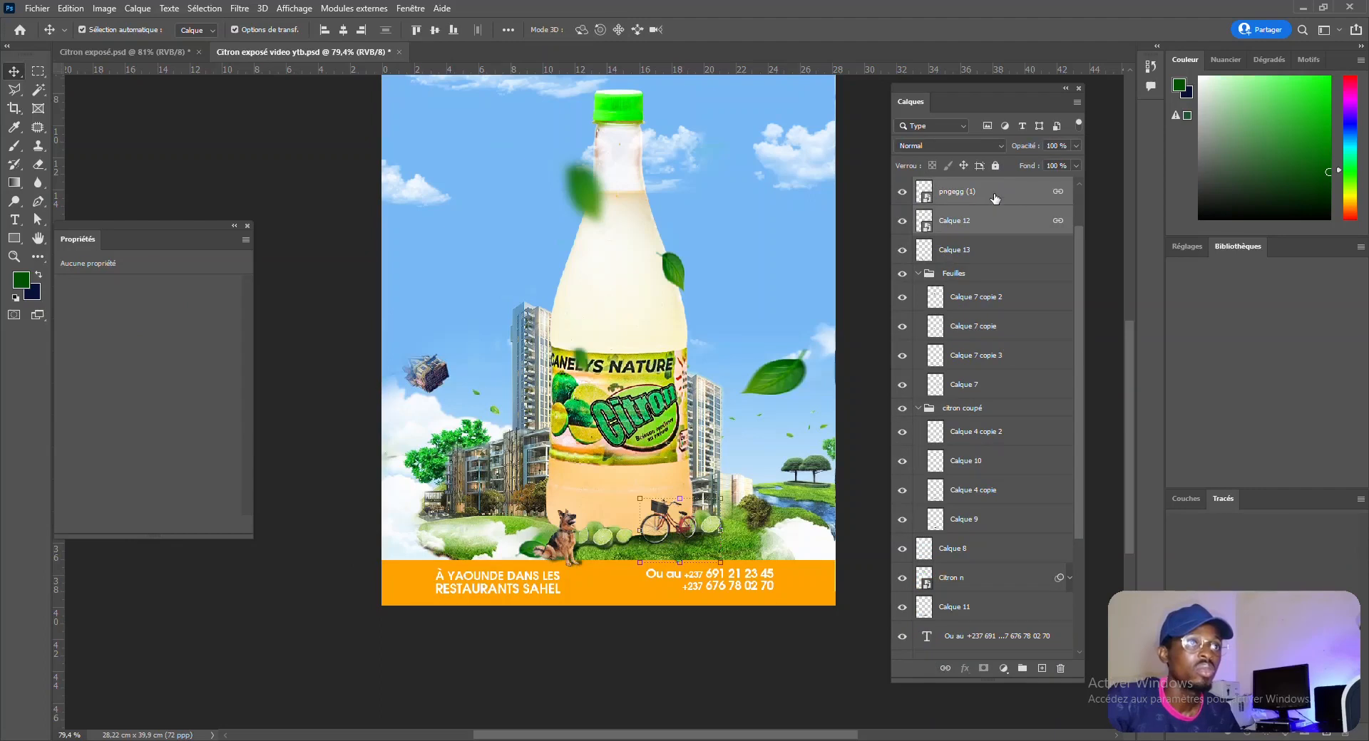
{"action": "left_click_drag", "start_coordinate": [995, 198], "coordinate": [954, 569]}
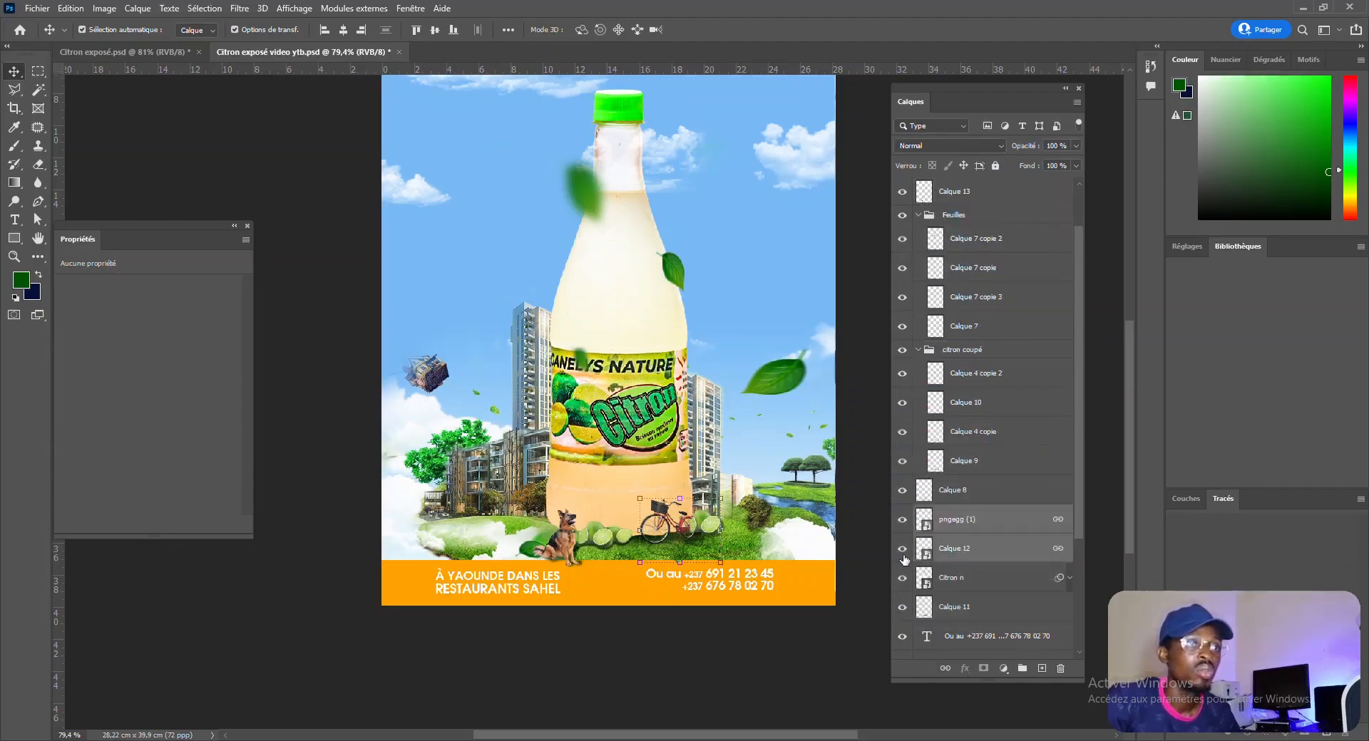
{"action": "left_click", "coordinate": [728, 654]}
Step: Collapse the citron coupé group and move it between pngegg (1) and Calque 12 in the layer stack
{"action": "left_click", "coordinate": [719, 533]}
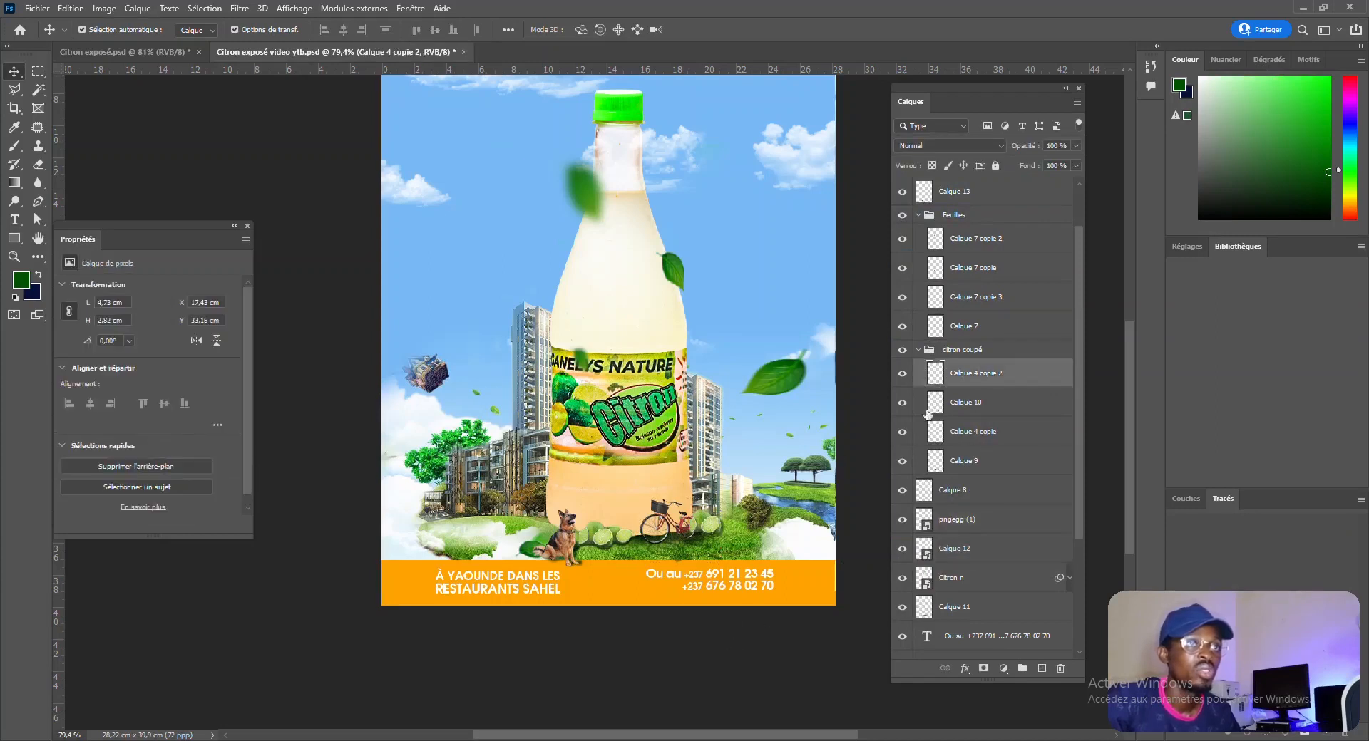
{"action": "left_click", "coordinate": [918, 351]}
{"action": "left_click_drag", "start_coordinate": [994, 350], "coordinate": [987, 413]}
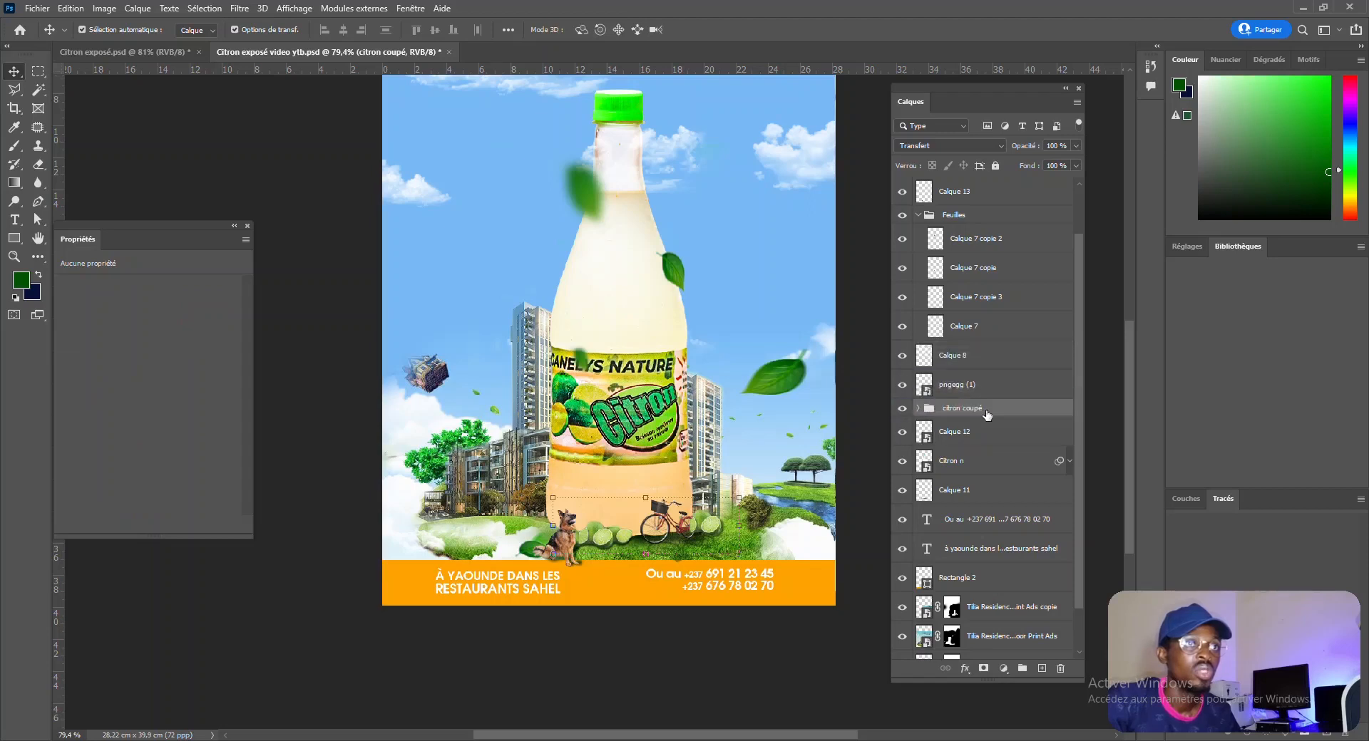
{"action": "left_click", "coordinate": [715, 647]}
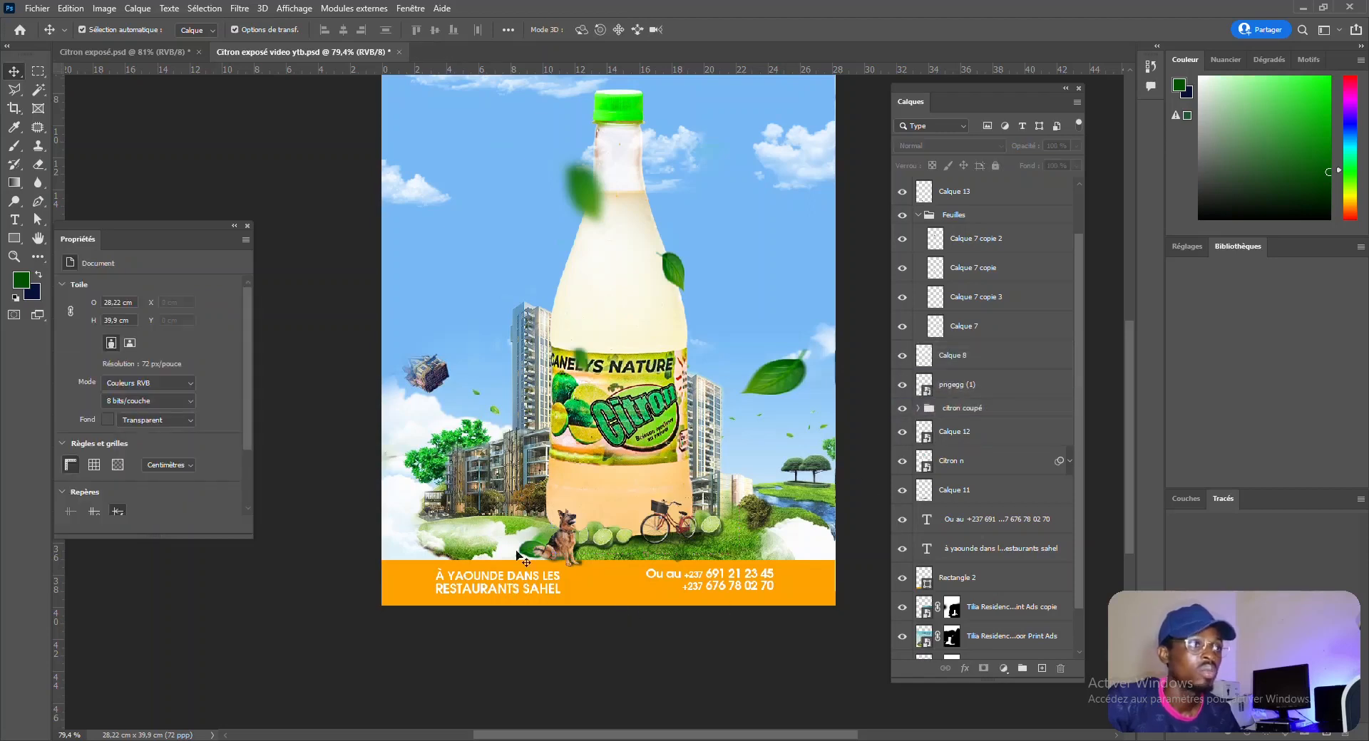
Step: Inspect Calque 13 beneath the dog layer pngegg (4), select both layers together and deselect them
{"action": "left_click_drag", "start_coordinate": [571, 544], "coordinate": [571, 543]}
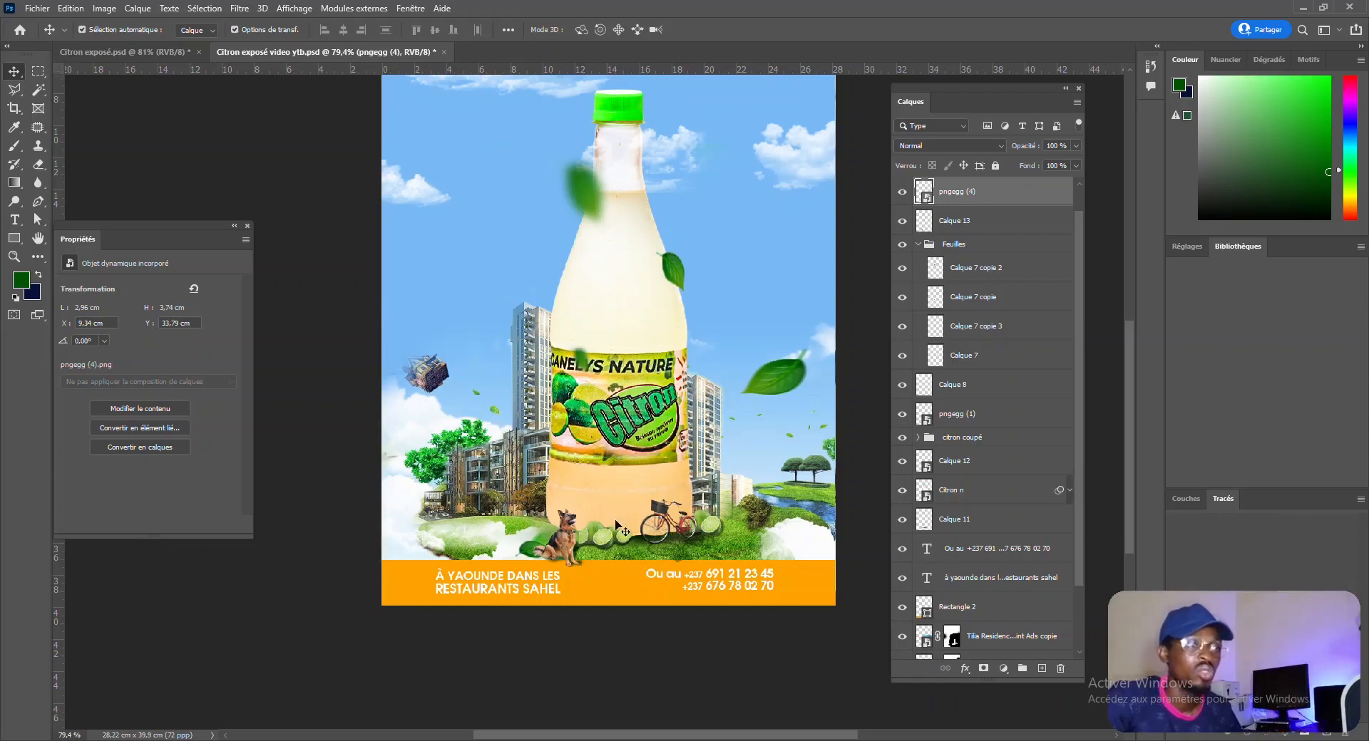
{"action": "scroll", "coordinate": [620, 526], "scroll_direction": "down", "scroll_amount": 2}
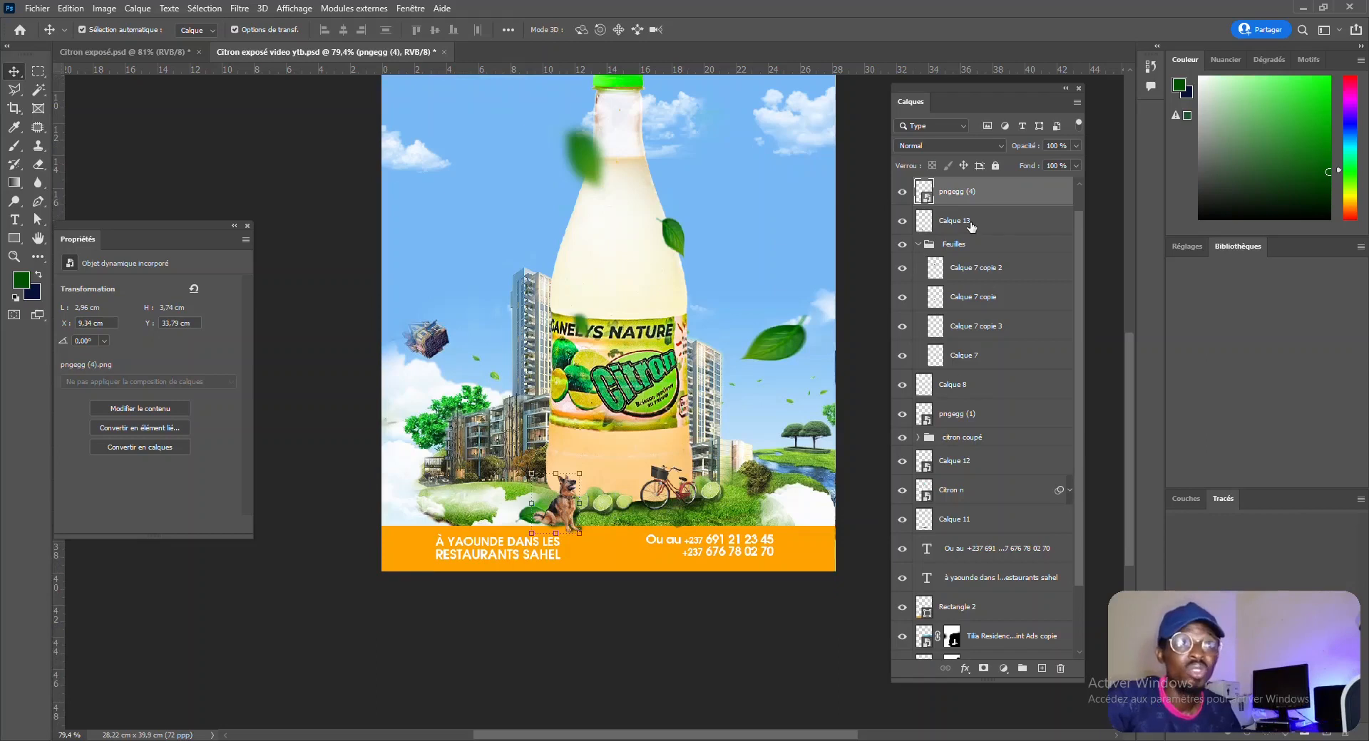
{"action": "left_click", "coordinate": [902, 222]}
{"action": "left_click", "coordinate": [976, 224], "text": "shift"}
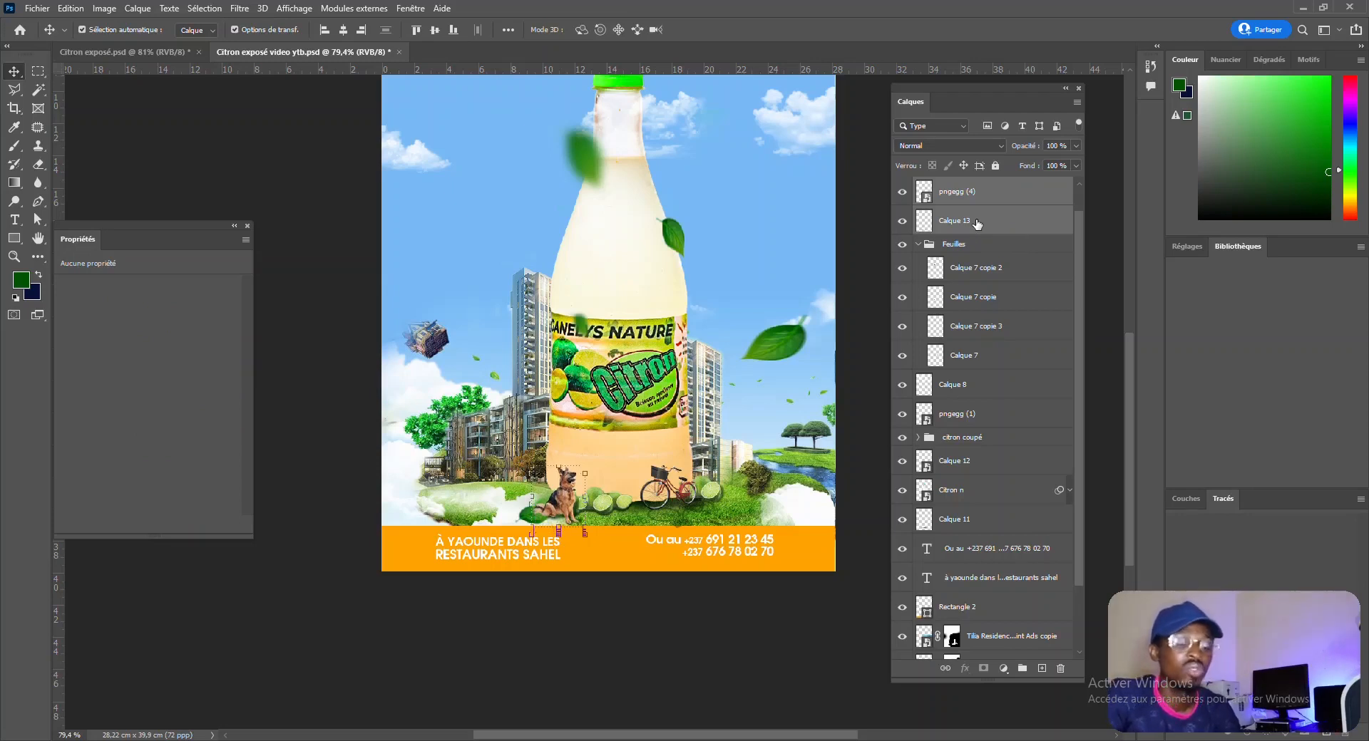
{"action": "left_click", "coordinate": [565, 596]}
Step: Review the whole poster and switch to Citron exposé.psd to compare it with the finished reference
{"action": "scroll", "coordinate": [617, 518], "scroll_direction": "up", "scroll_amount": 3}
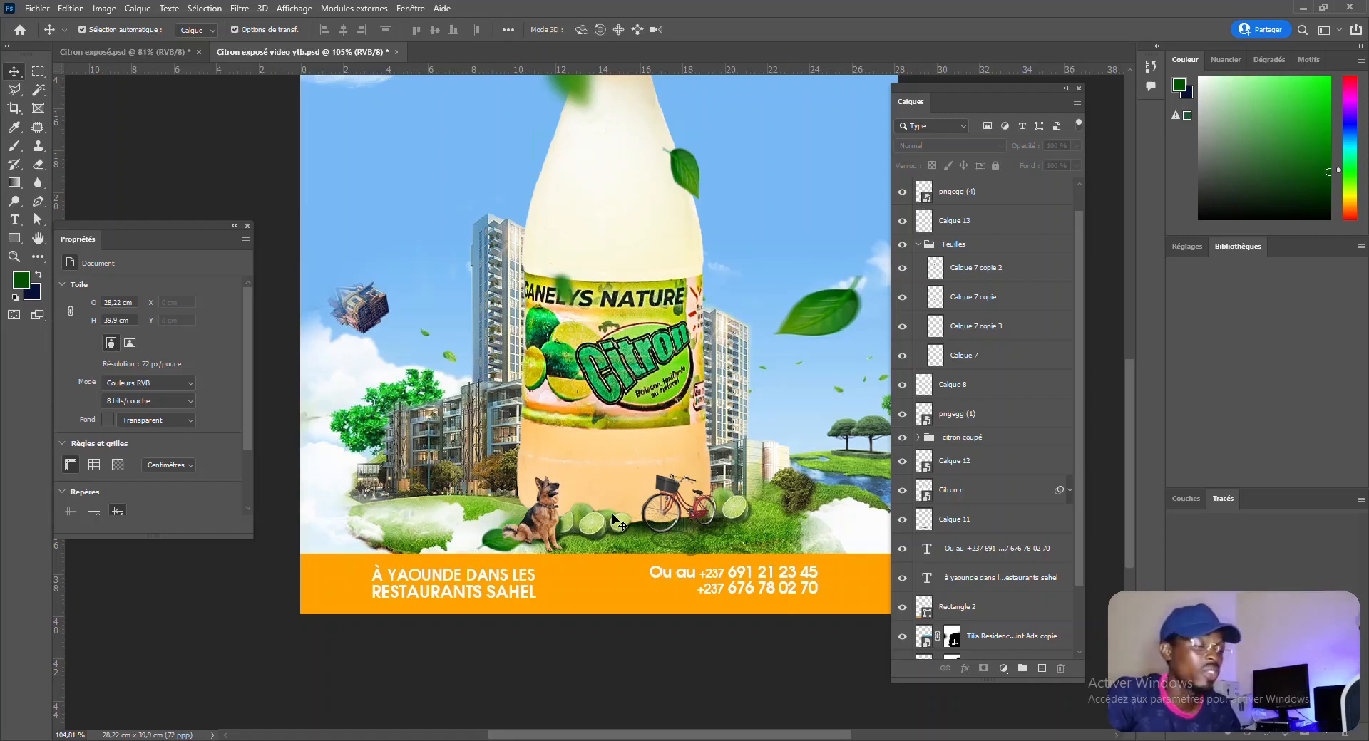
{"action": "scroll", "coordinate": [584, 494], "scroll_direction": "down", "scroll_amount": 3}
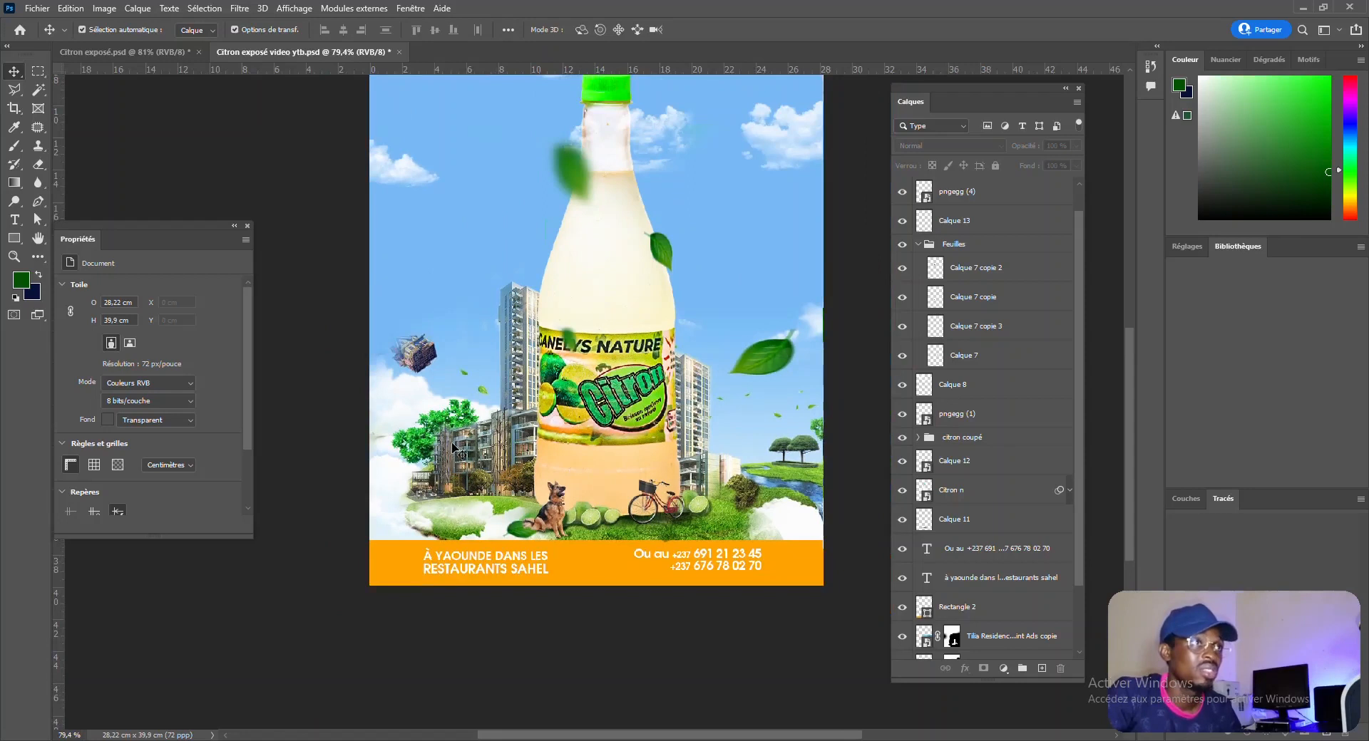
{"action": "scroll", "coordinate": [710, 430], "scroll_direction": "up", "scroll_amount": 1}
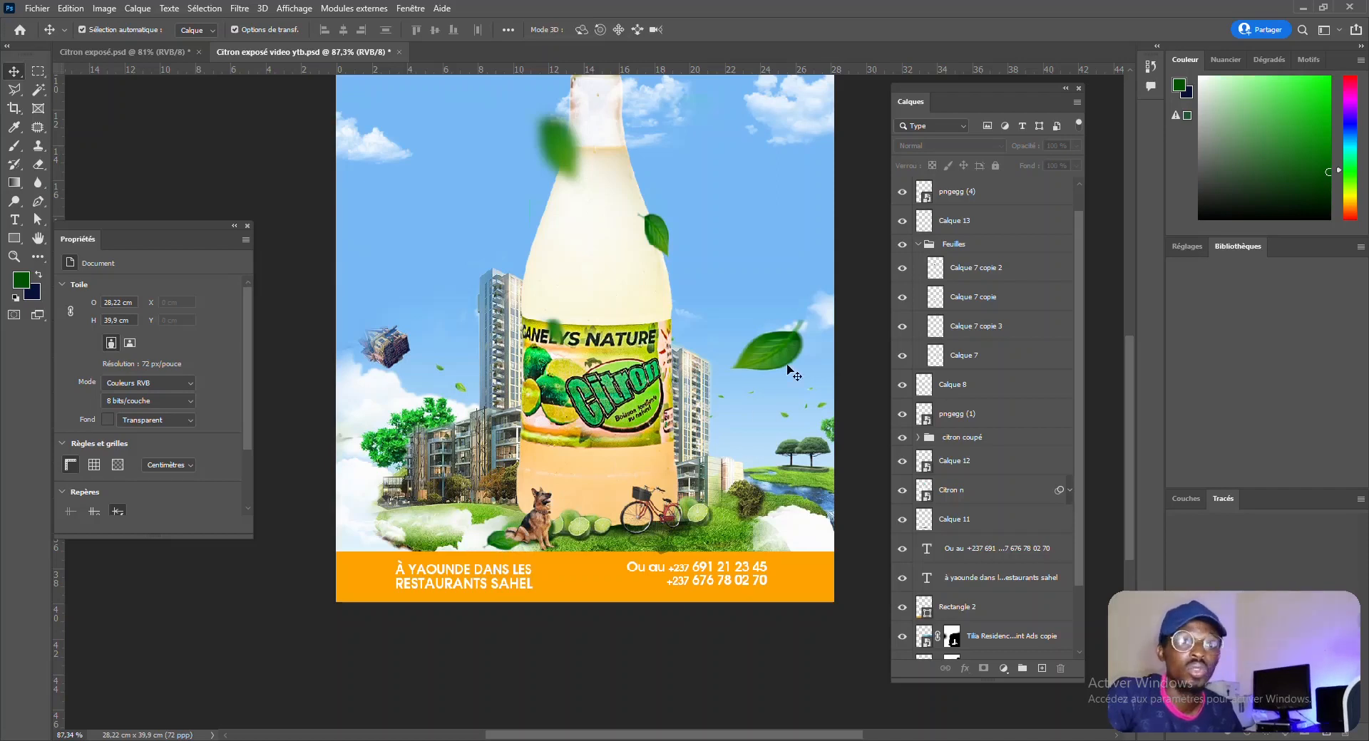
{"action": "scroll", "coordinate": [688, 357], "scroll_direction": "down", "scroll_amount": 3}
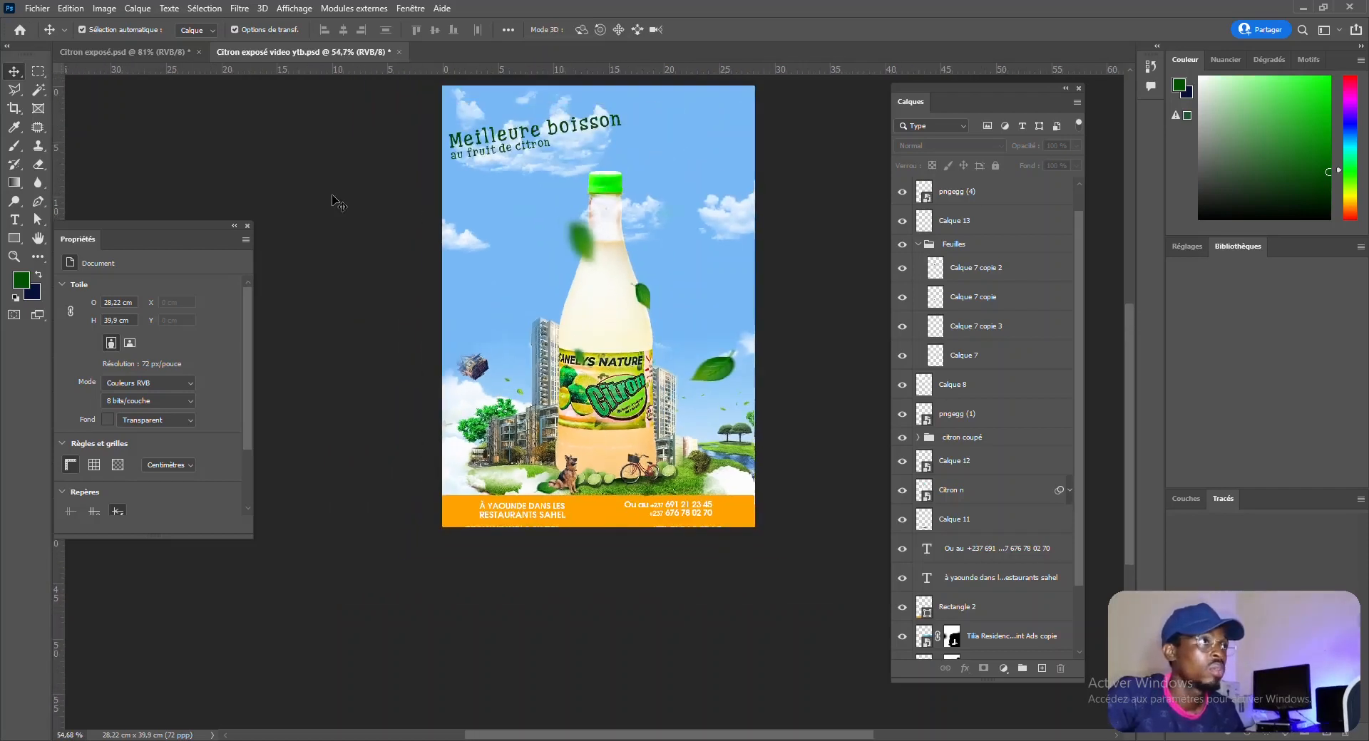
{"action": "left_click", "coordinate": [142, 50]}
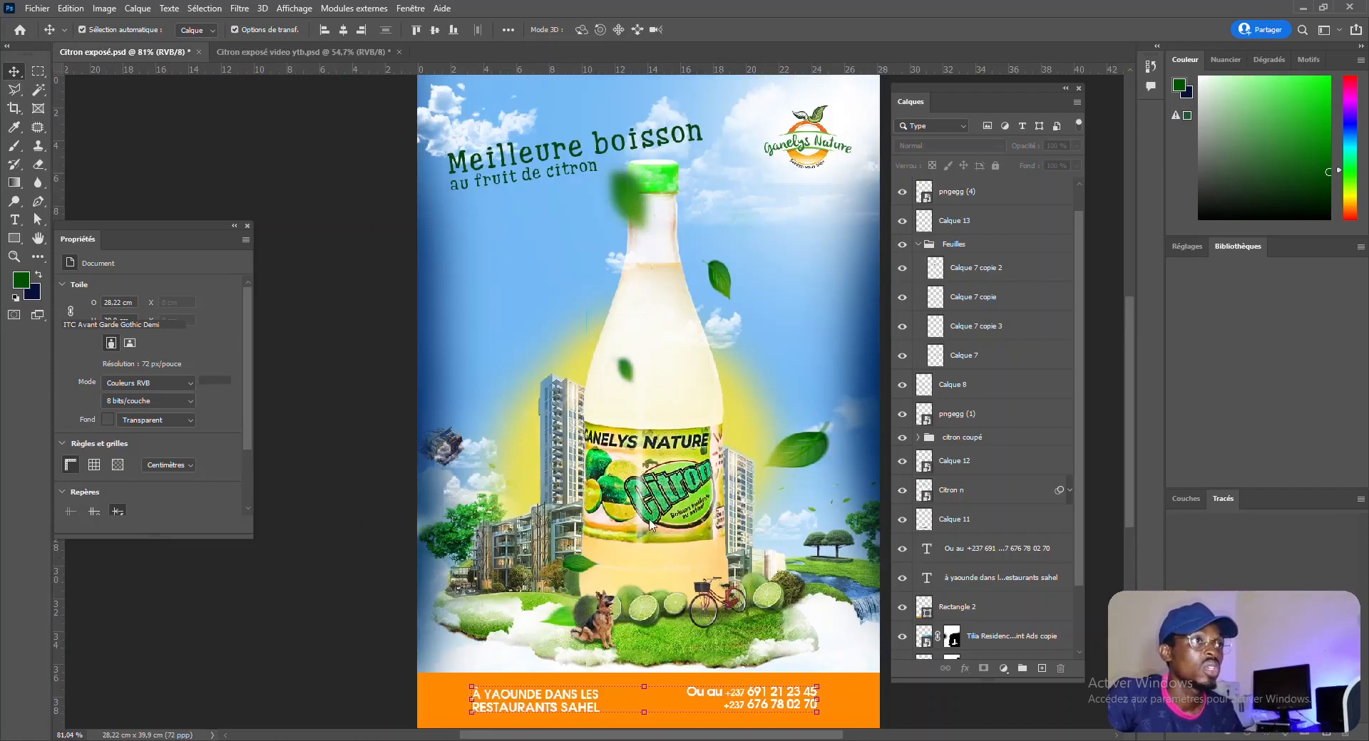
Step: Switch to Citron exposé video ytb.psd, add an empty layer directly above the blue background rectangle, and check the reference poster
{"action": "scroll", "coordinate": [535, 491], "scroll_direction": "down", "scroll_amount": 3}
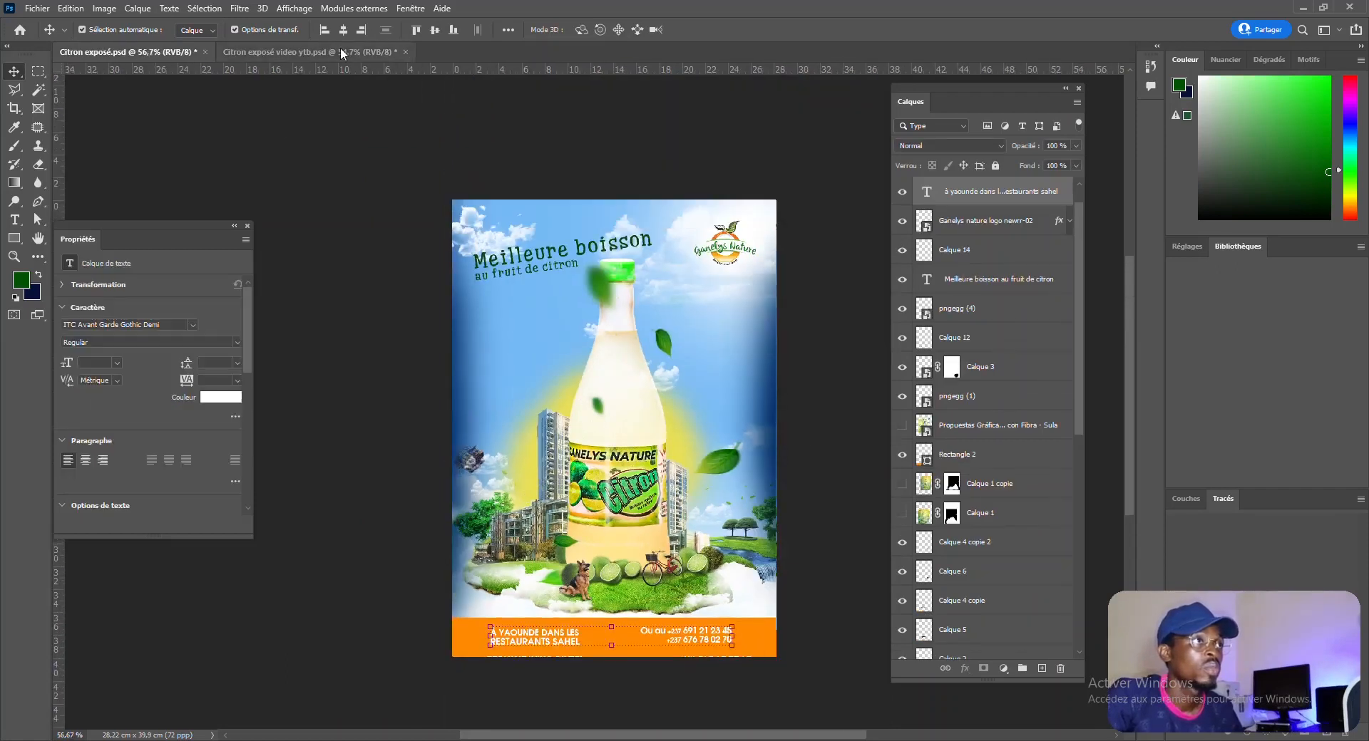
{"action": "left_click", "coordinate": [343, 53]}
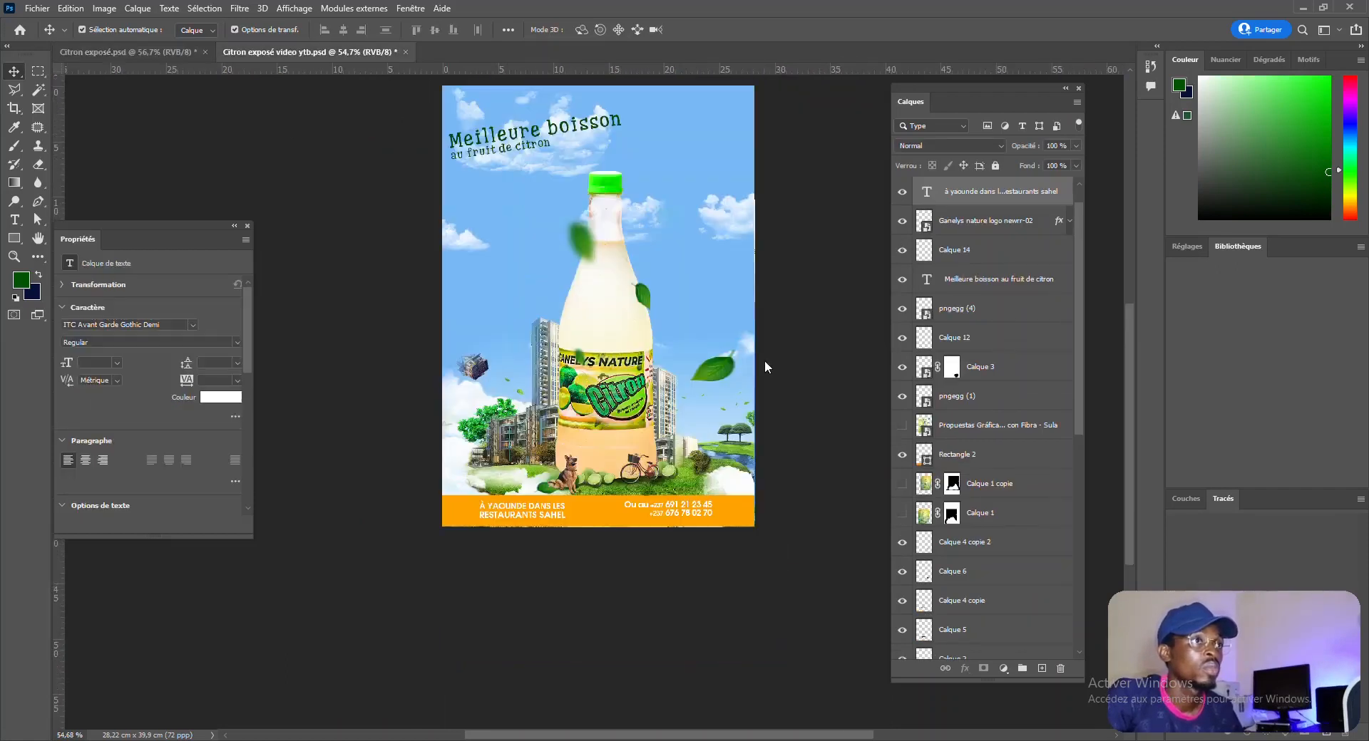
{"action": "left_click", "coordinate": [668, 326]}
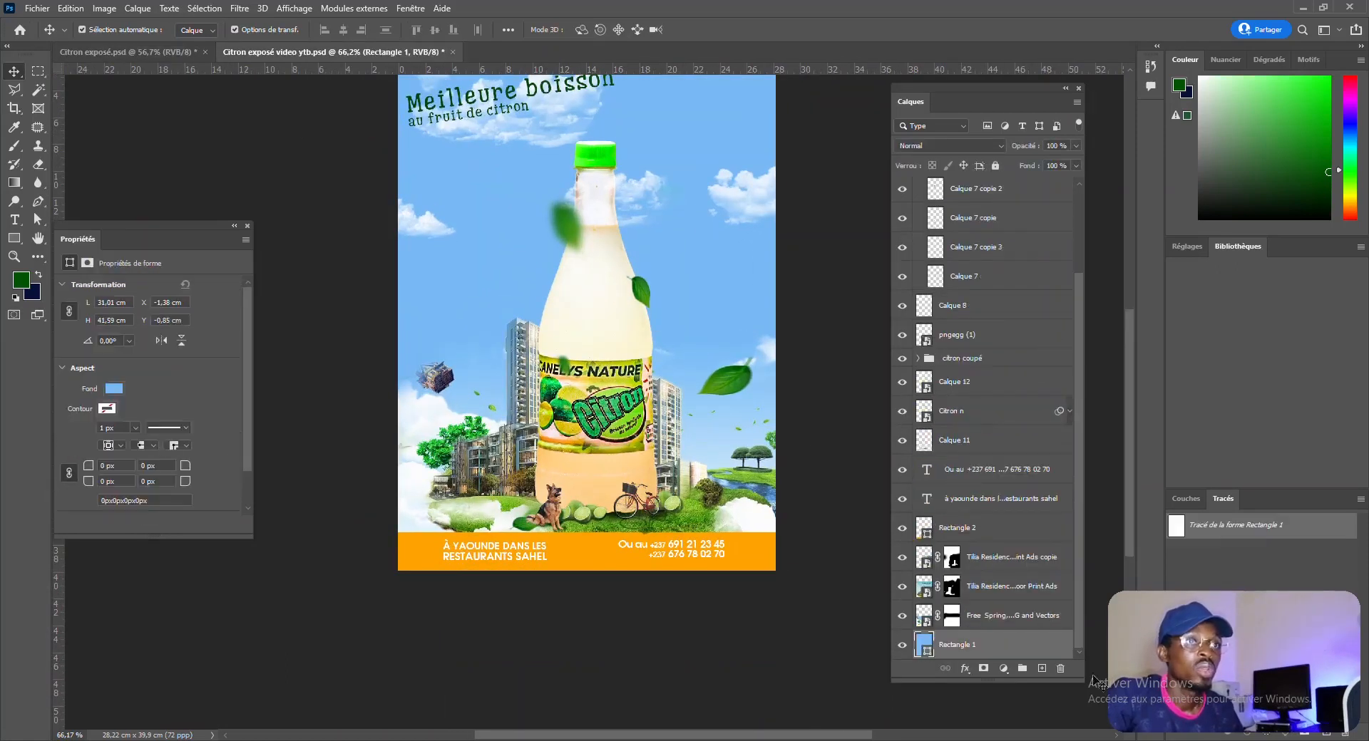
{"action": "left_click", "coordinate": [1042, 669]}
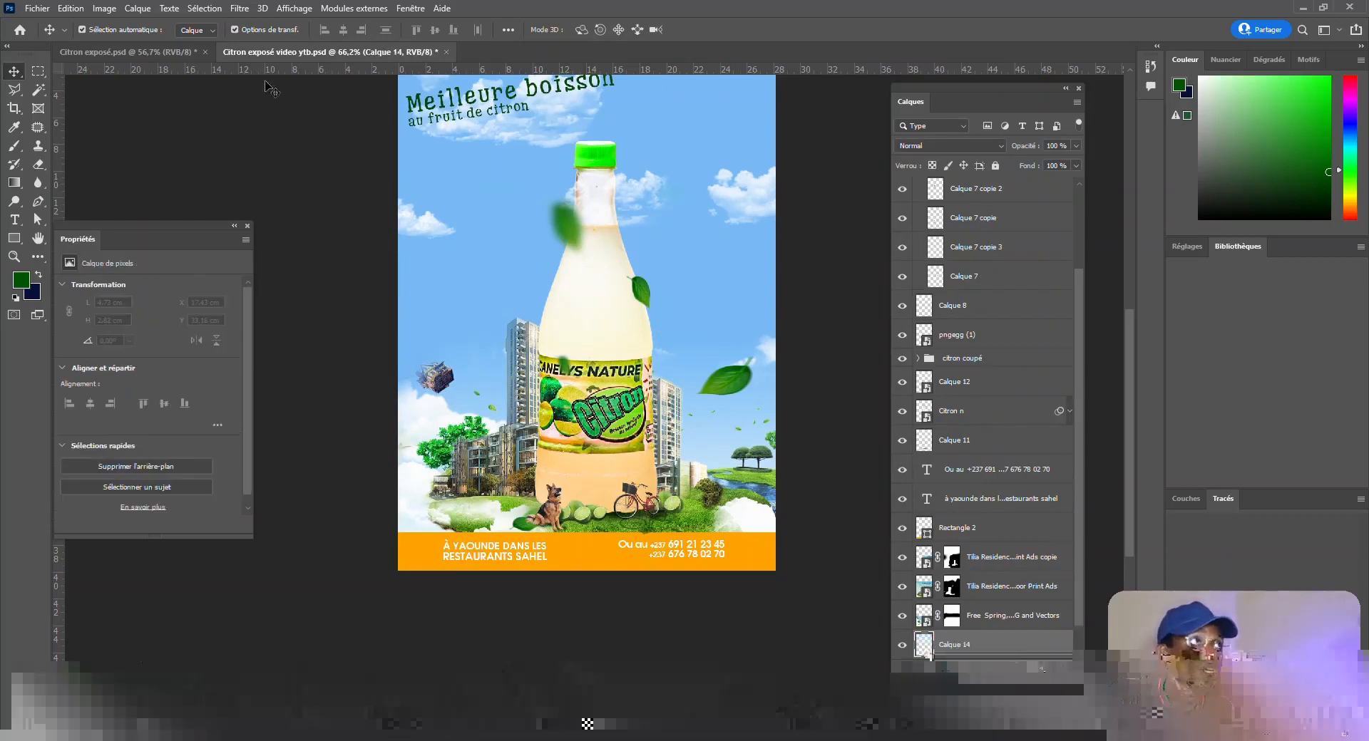
{"action": "left_click", "coordinate": [129, 52]}
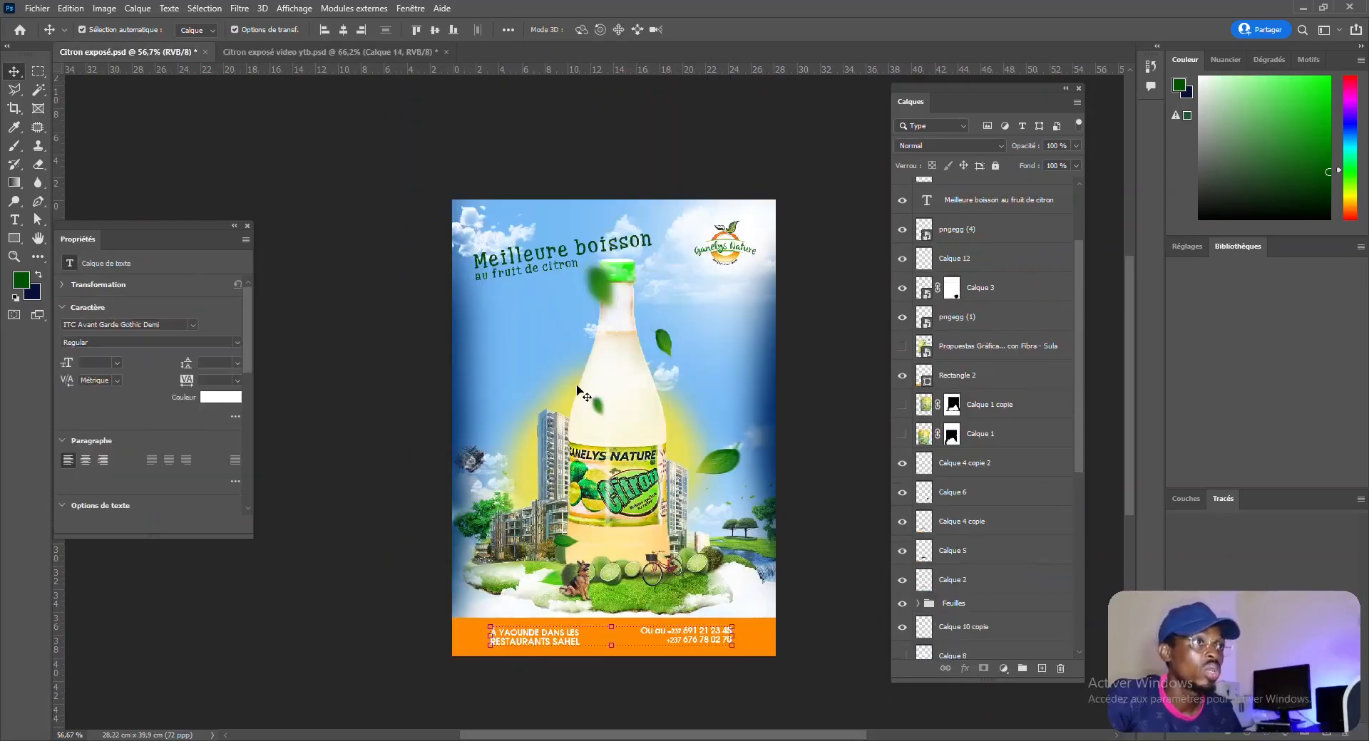
{"action": "left_click", "coordinate": [403, 52]}
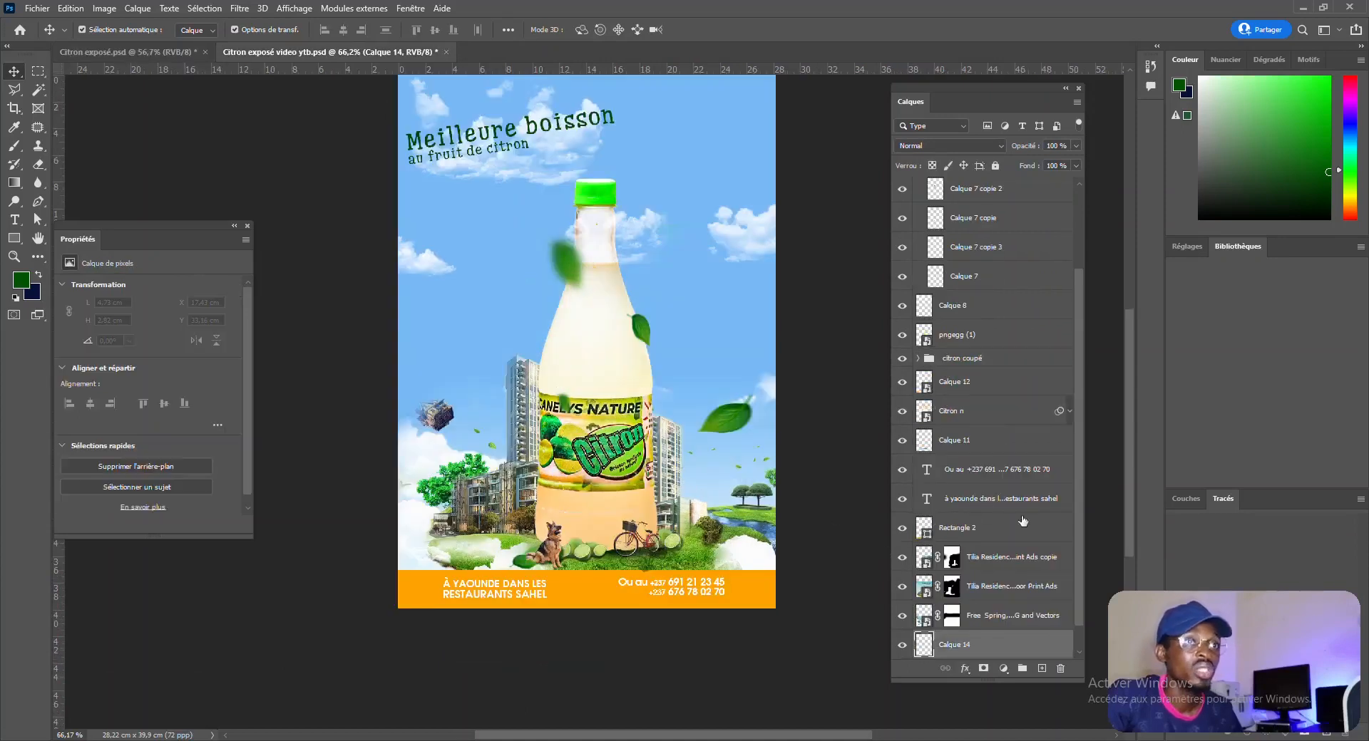
{"action": "scroll", "coordinate": [943, 606], "scroll_direction": "down", "scroll_amount": 1}
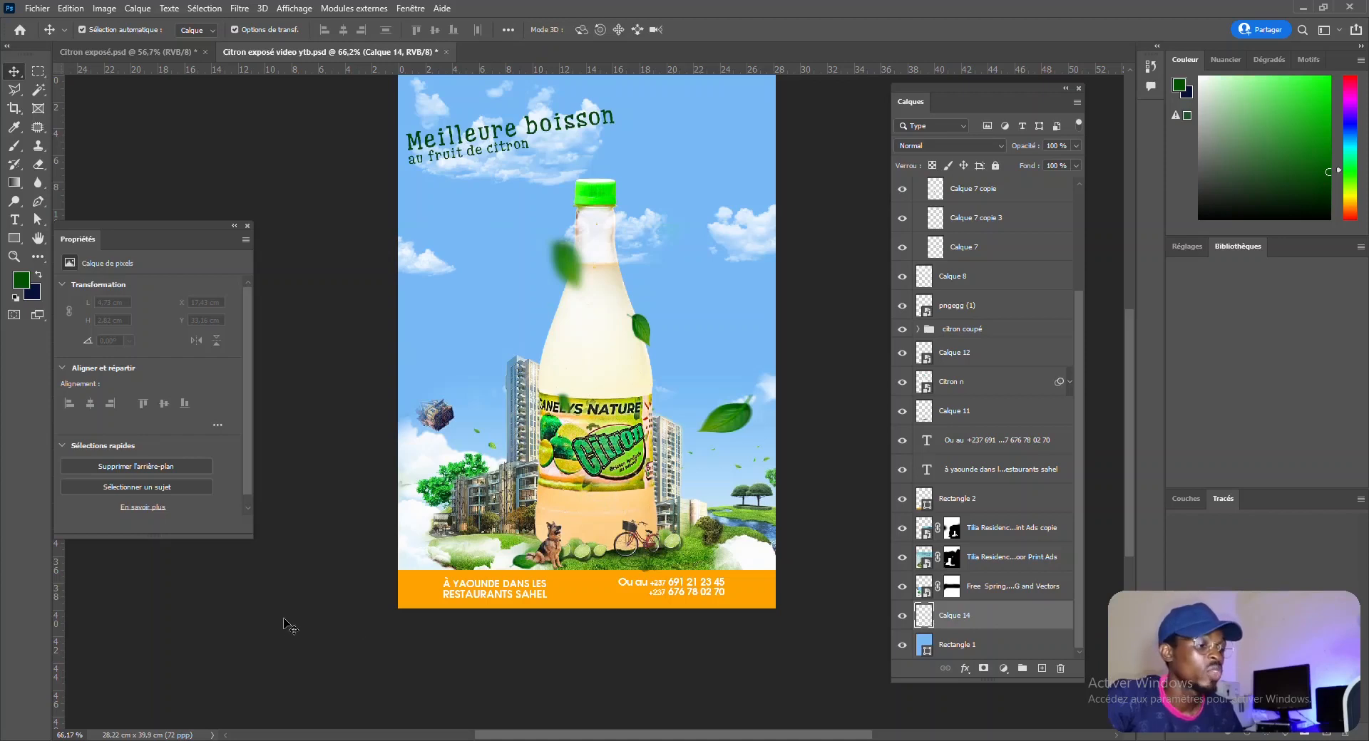
Step: Activate the Brush tool and set the foreground color to yellow #ffd800
{"action": "key", "text": "b"}
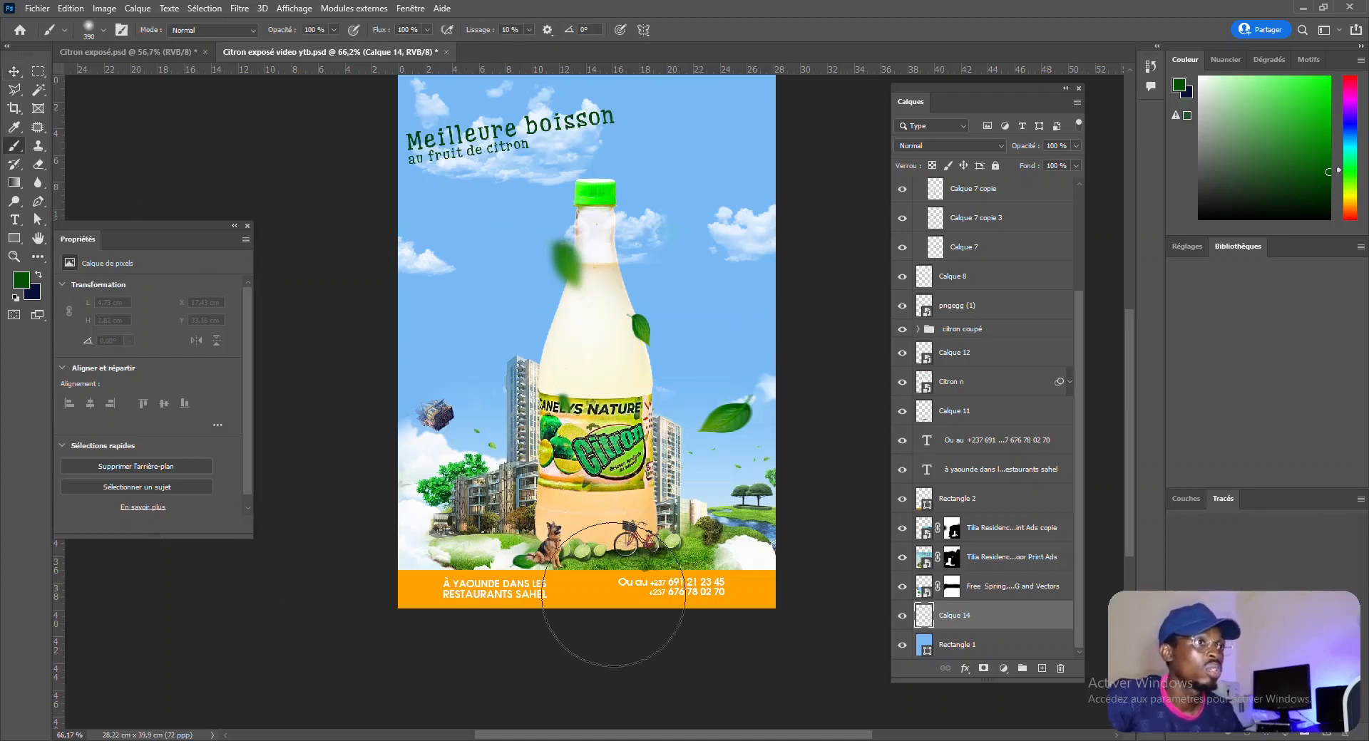
{"action": "left_click", "coordinate": [21, 280]}
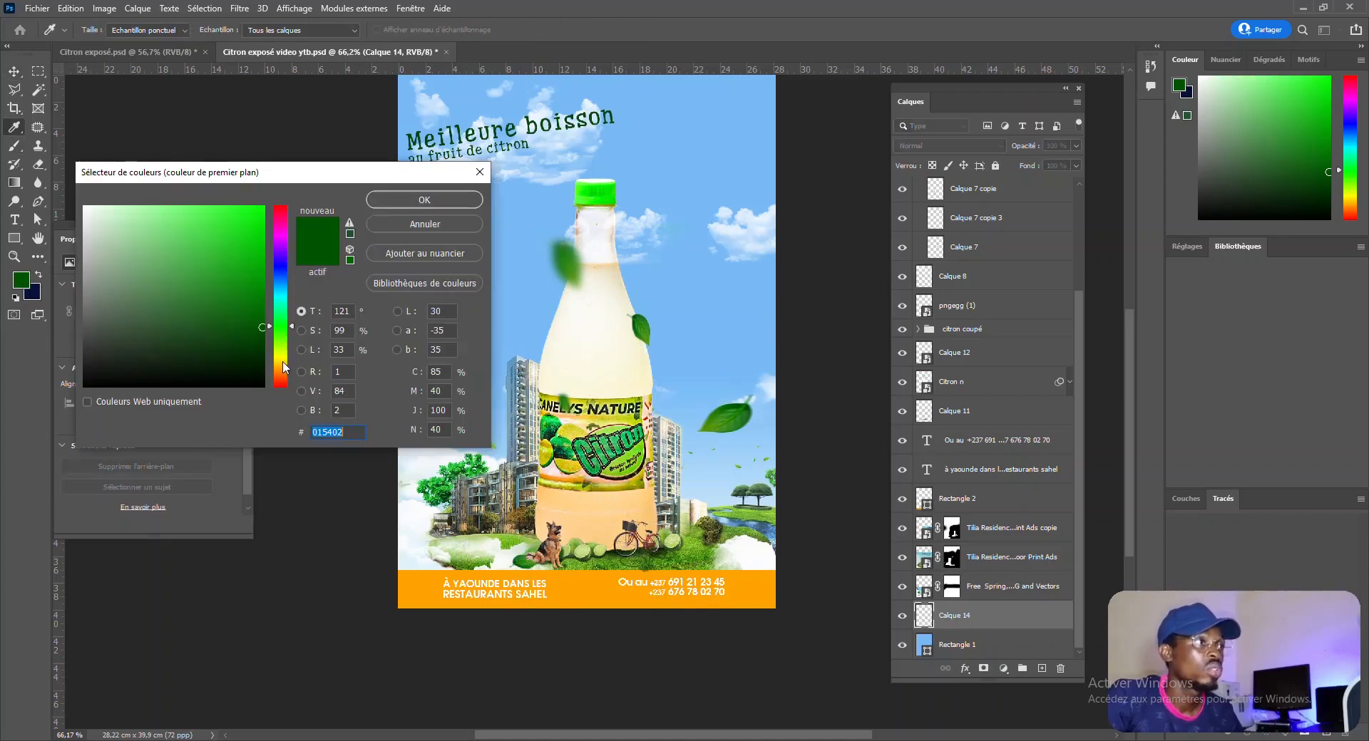
{"action": "left_click", "coordinate": [282, 362]}
{"action": "left_click", "coordinate": [248, 229]}
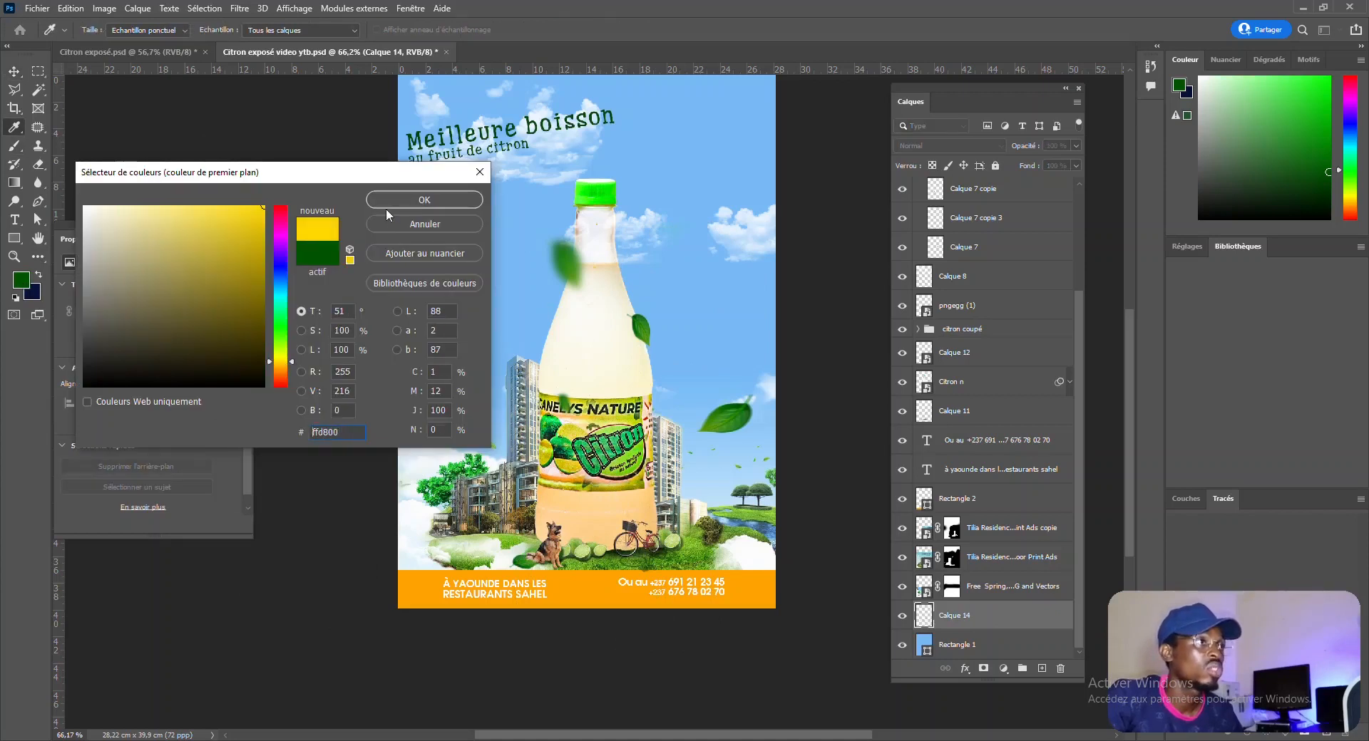
{"action": "left_click", "coordinate": [424, 200]}
Step: Enlarge the soft brush to 553 px and paint a yellow glow behind the middle of the bottle on the new layer
{"action": "left_click_drag", "start_coordinate": [602, 354], "coordinate": [648, 361]}
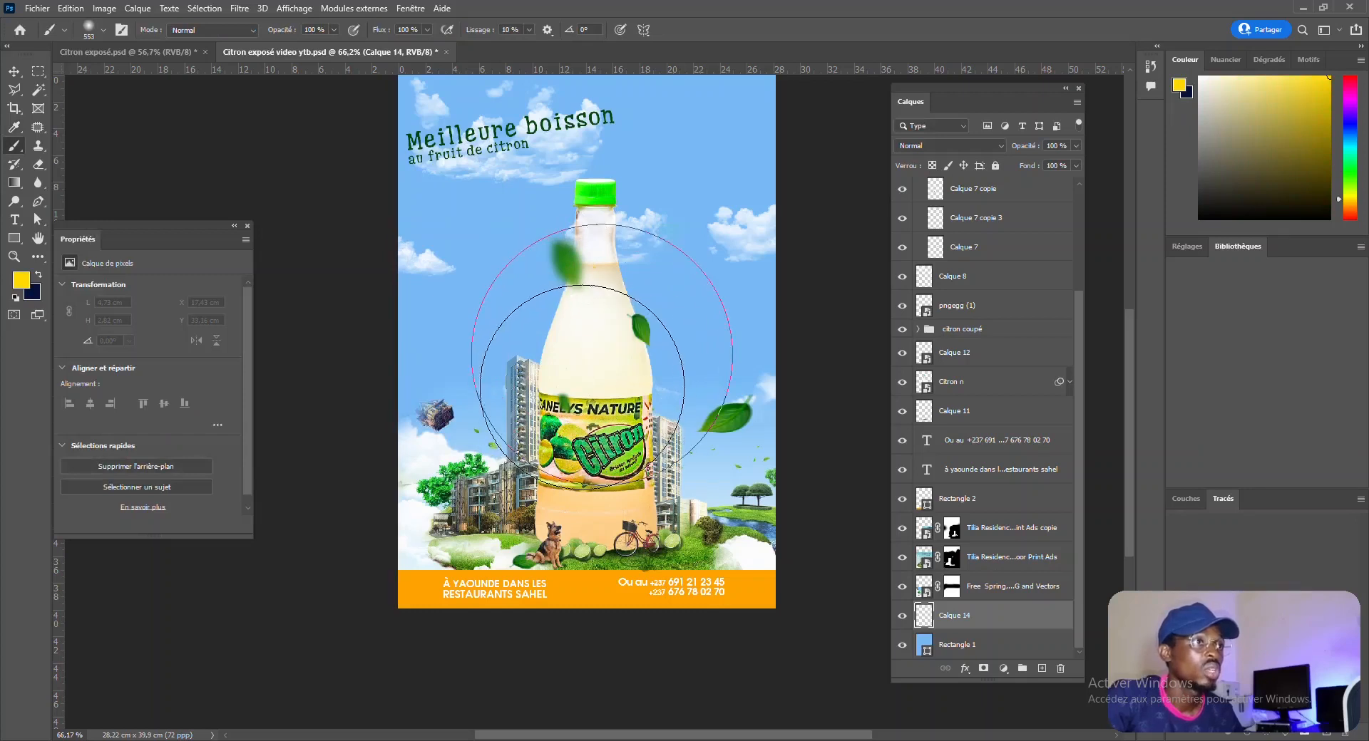
{"action": "left_click", "coordinate": [586, 386]}
{"action": "left_click", "coordinate": [586, 381]}
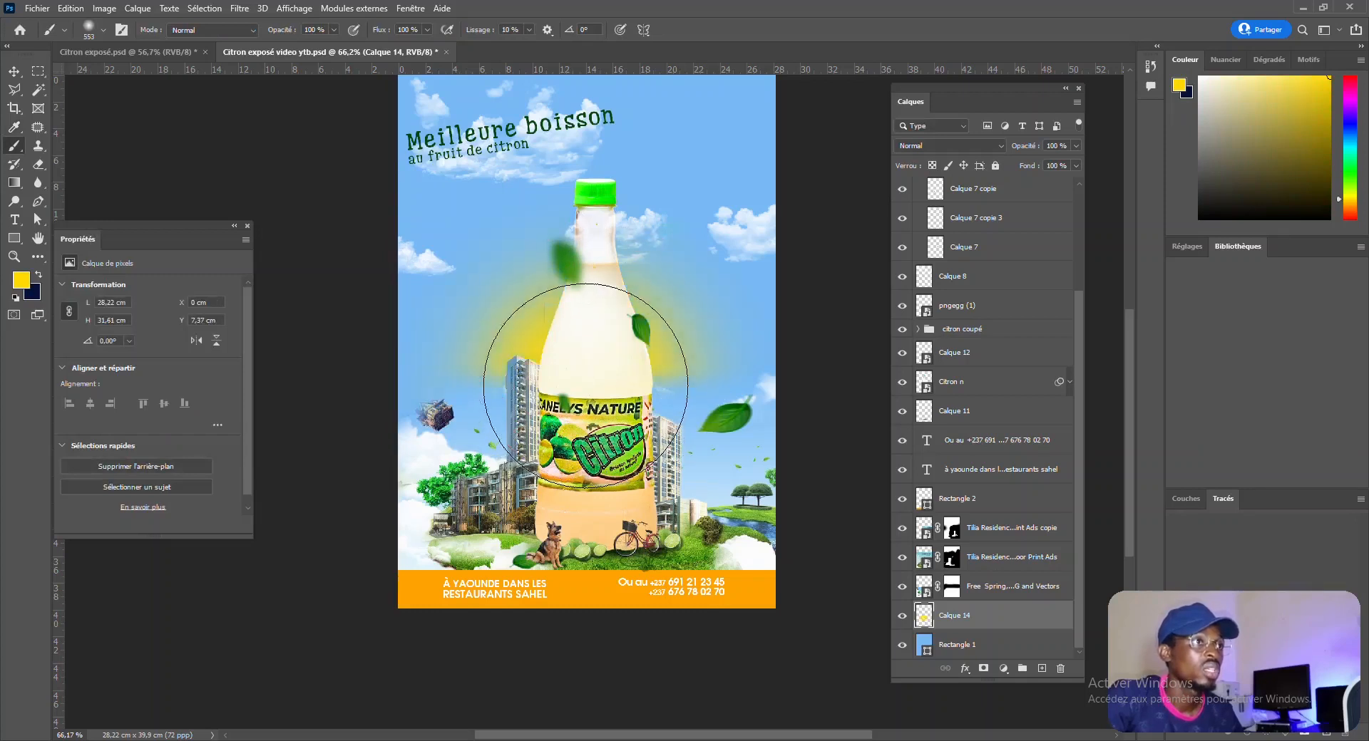
{"action": "key", "text": "v"}
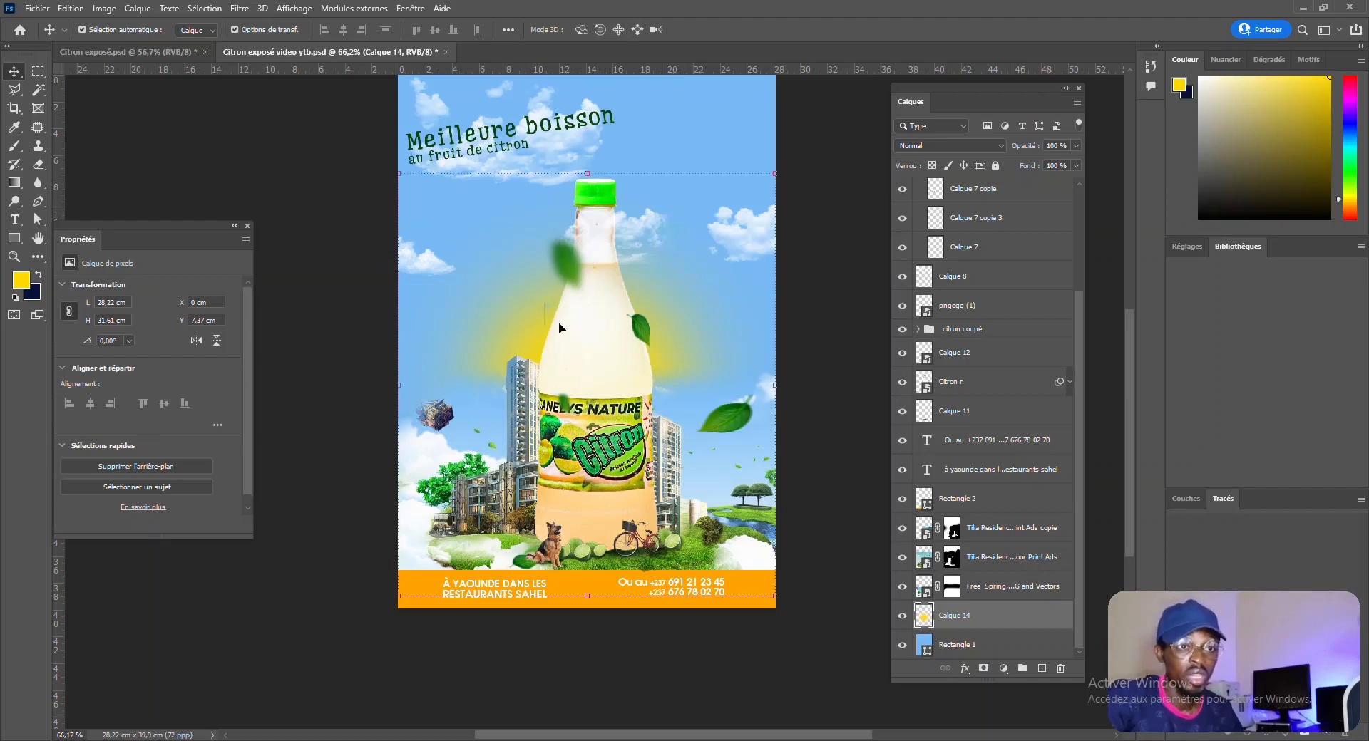
{"action": "scroll", "coordinate": [567, 339], "scroll_direction": "up", "scroll_amount": 2}
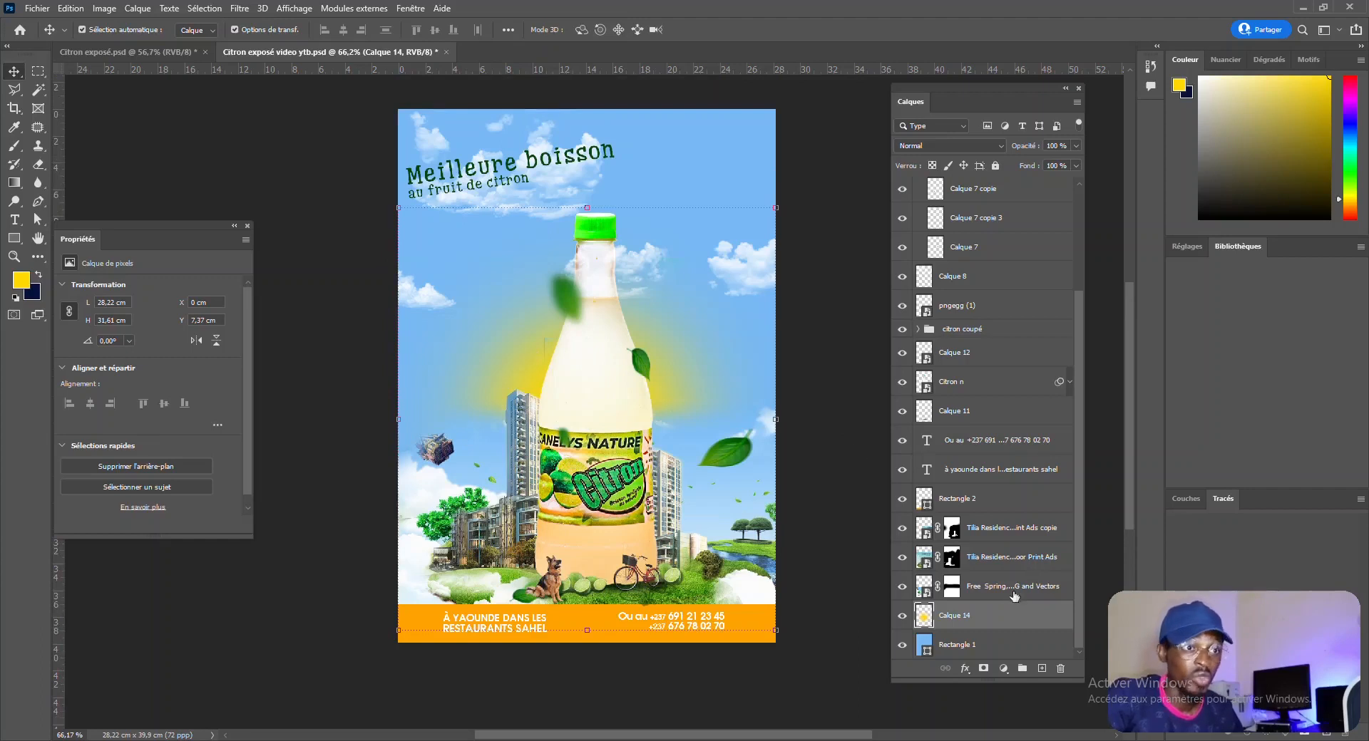
Step: Toggle the Free Spring cloud layer's visibility to compare, and move the yellow glow layer directly above it
{"action": "left_click", "coordinate": [902, 588]}
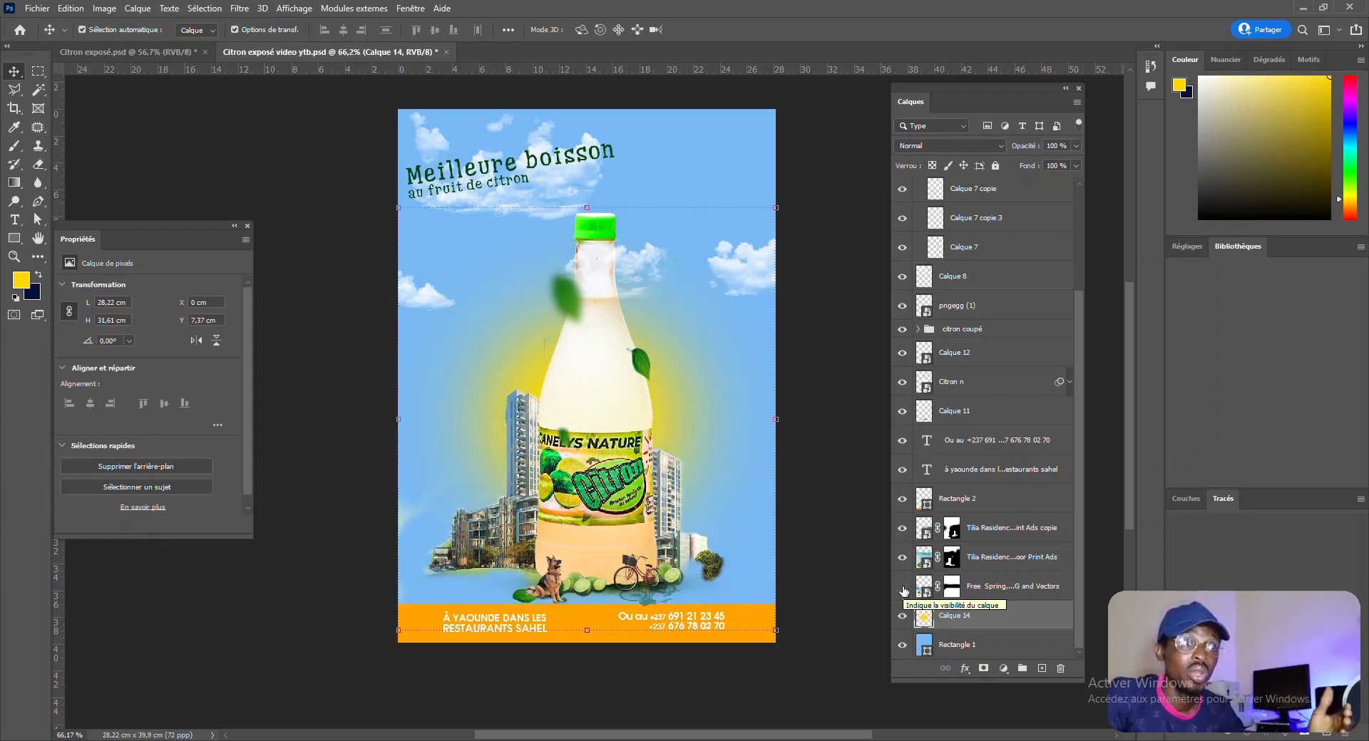
{"action": "left_click", "coordinate": [903, 588]}
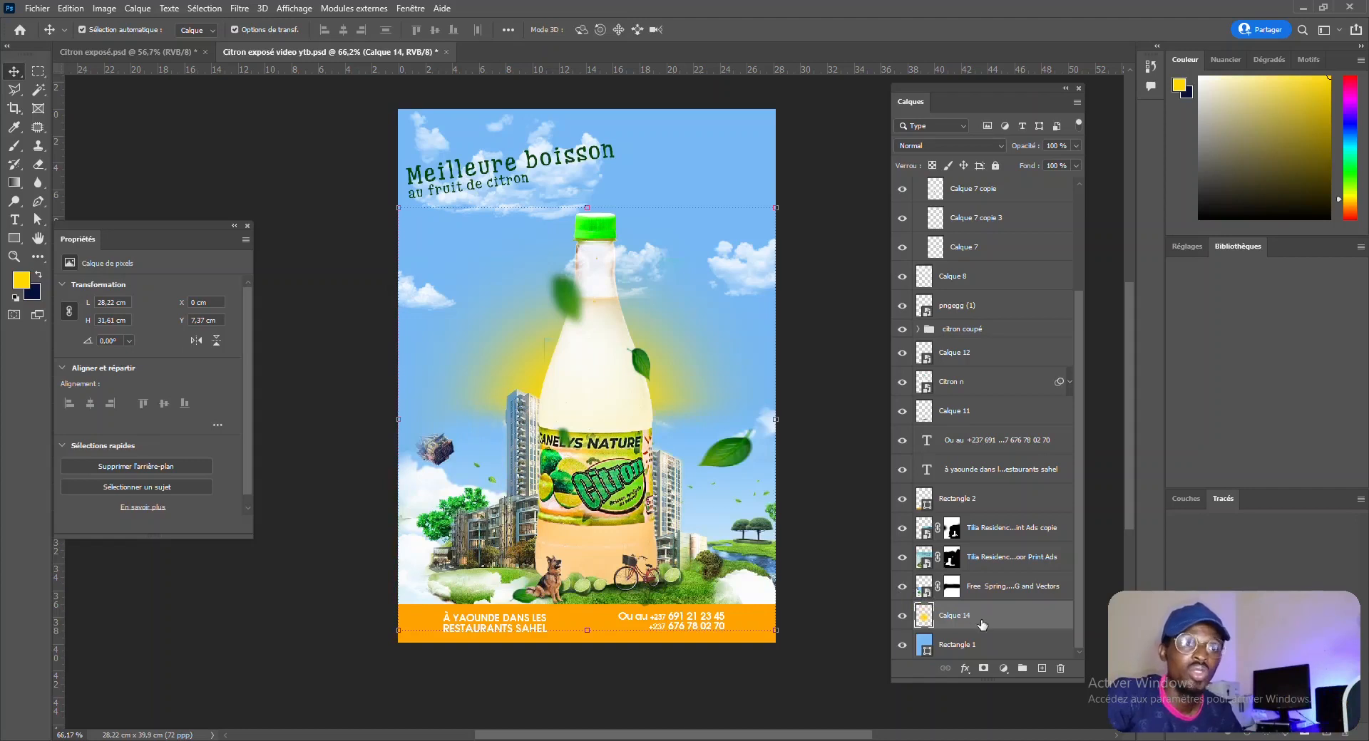
{"action": "left_click_drag", "start_coordinate": [981, 623], "coordinate": [981, 576]}
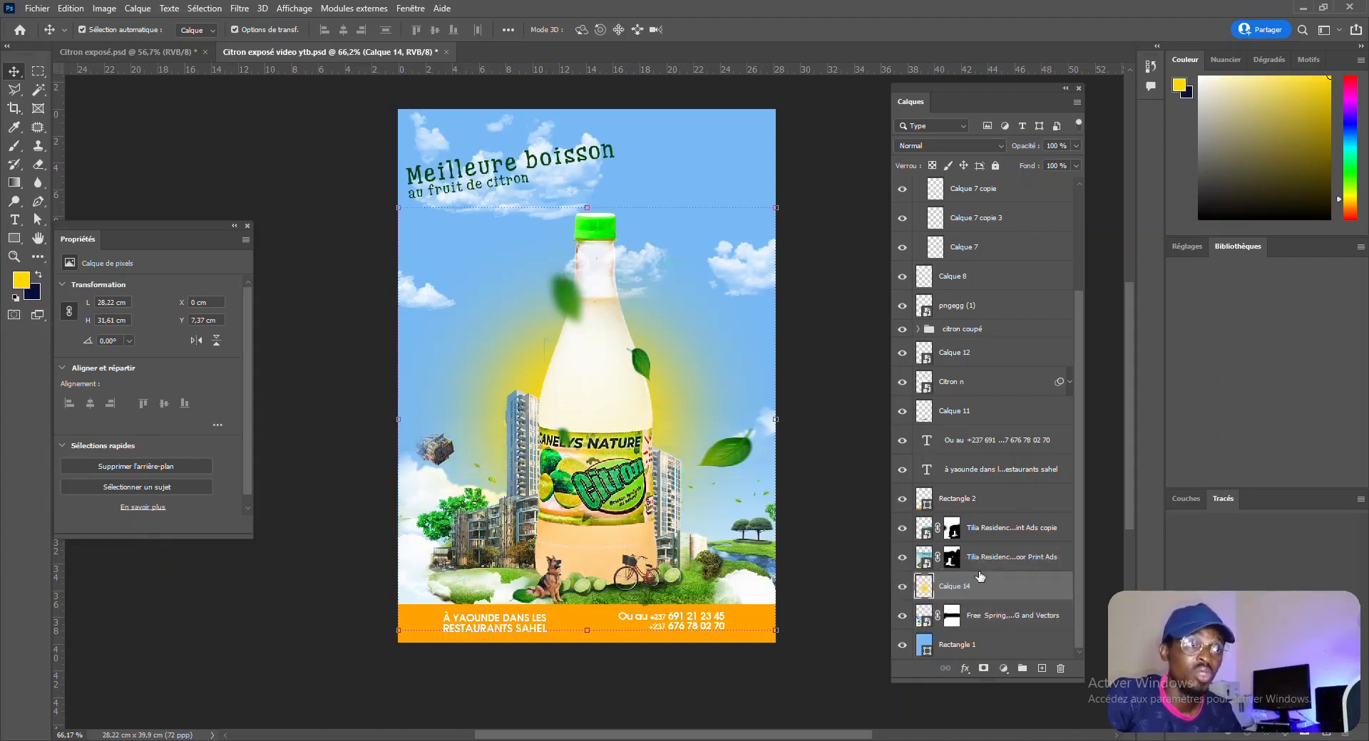
{"action": "left_click", "coordinate": [283, 634]}
{"action": "scroll", "coordinate": [399, 214], "scroll_direction": "up", "scroll_amount": 2}
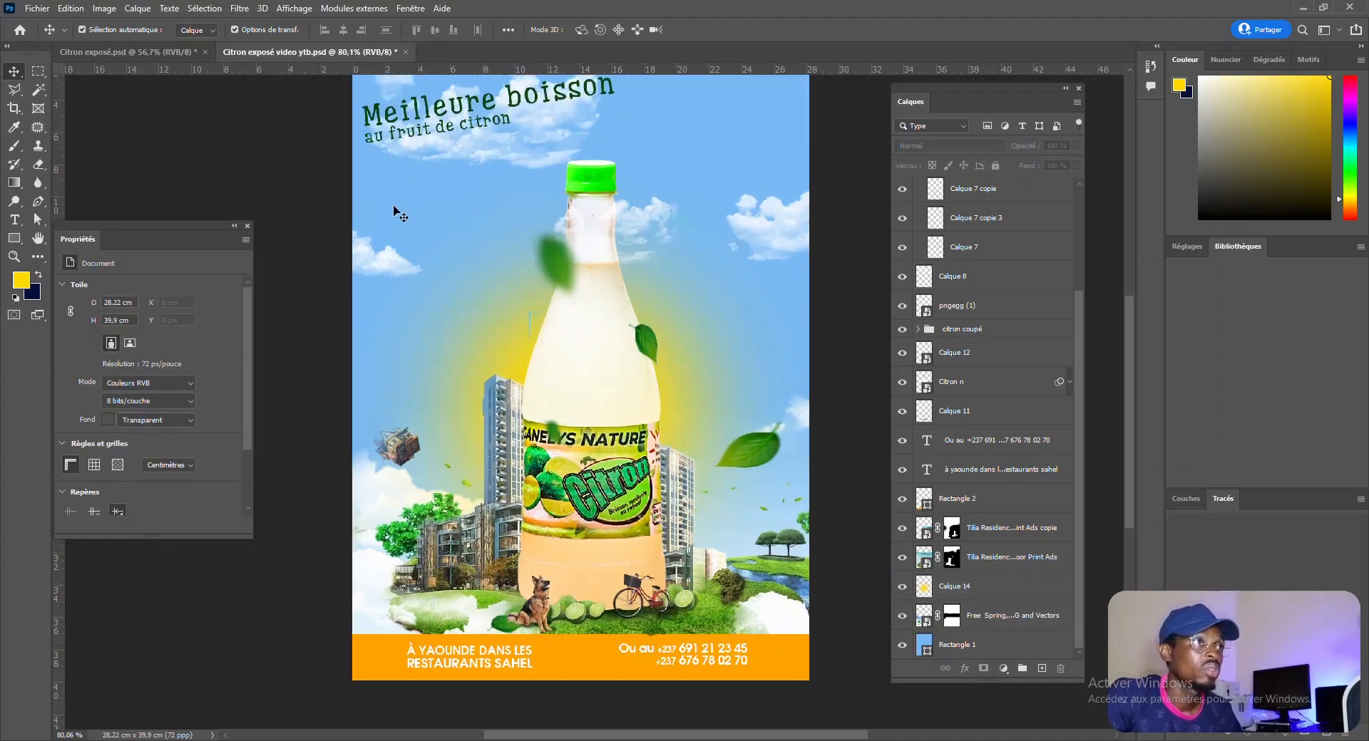
Step: In Citron exposé.psd, select the dark edge shading layer and toggle its visibility to examine its effect
{"action": "left_click", "coordinate": [96, 52]}
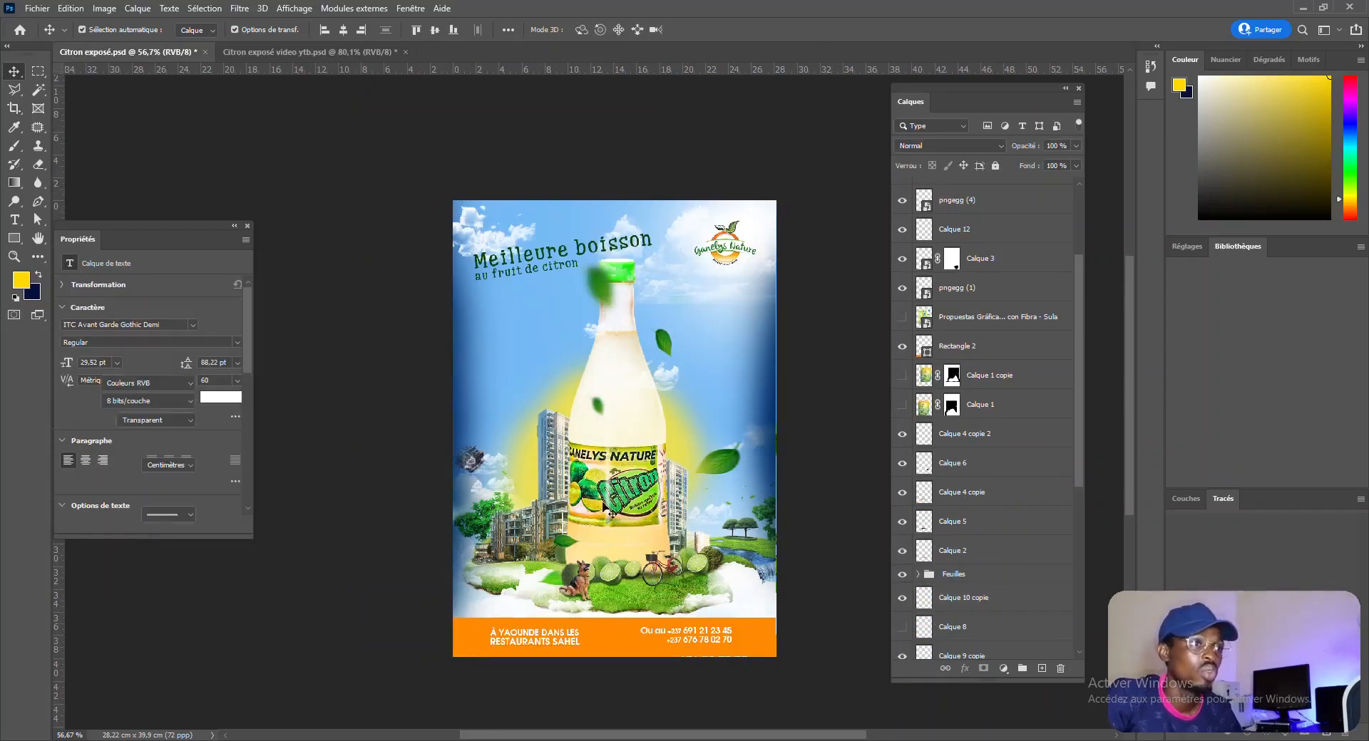
{"action": "left_click", "coordinate": [772, 389]}
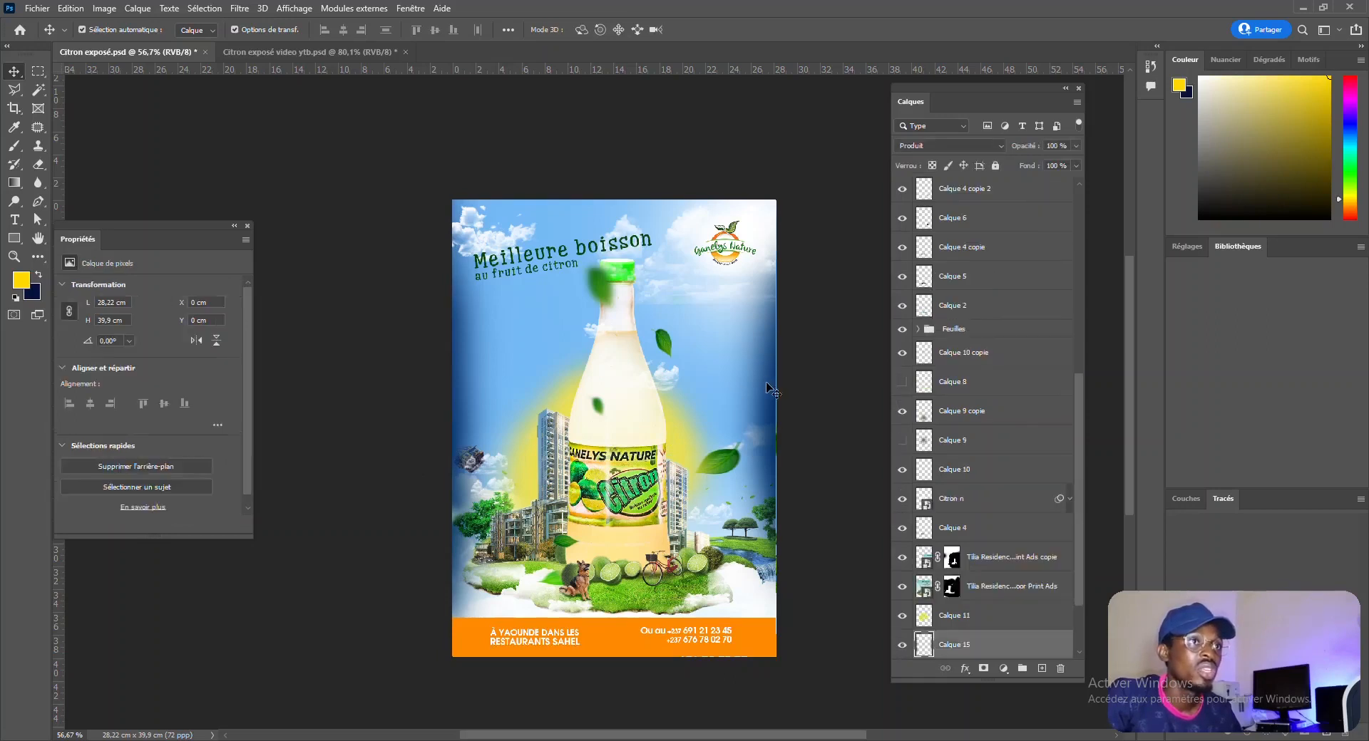
{"action": "left_click", "coordinate": [904, 646]}
{"action": "left_click", "coordinate": [904, 646]}
{"action": "left_click", "coordinate": [903, 646]}
{"action": "left_click", "coordinate": [903, 646]}
Step: Return to Citron exposé video ytb.psd and add an empty layer directly above the dog layer pngegg (4)
{"action": "left_click", "coordinate": [353, 52]}
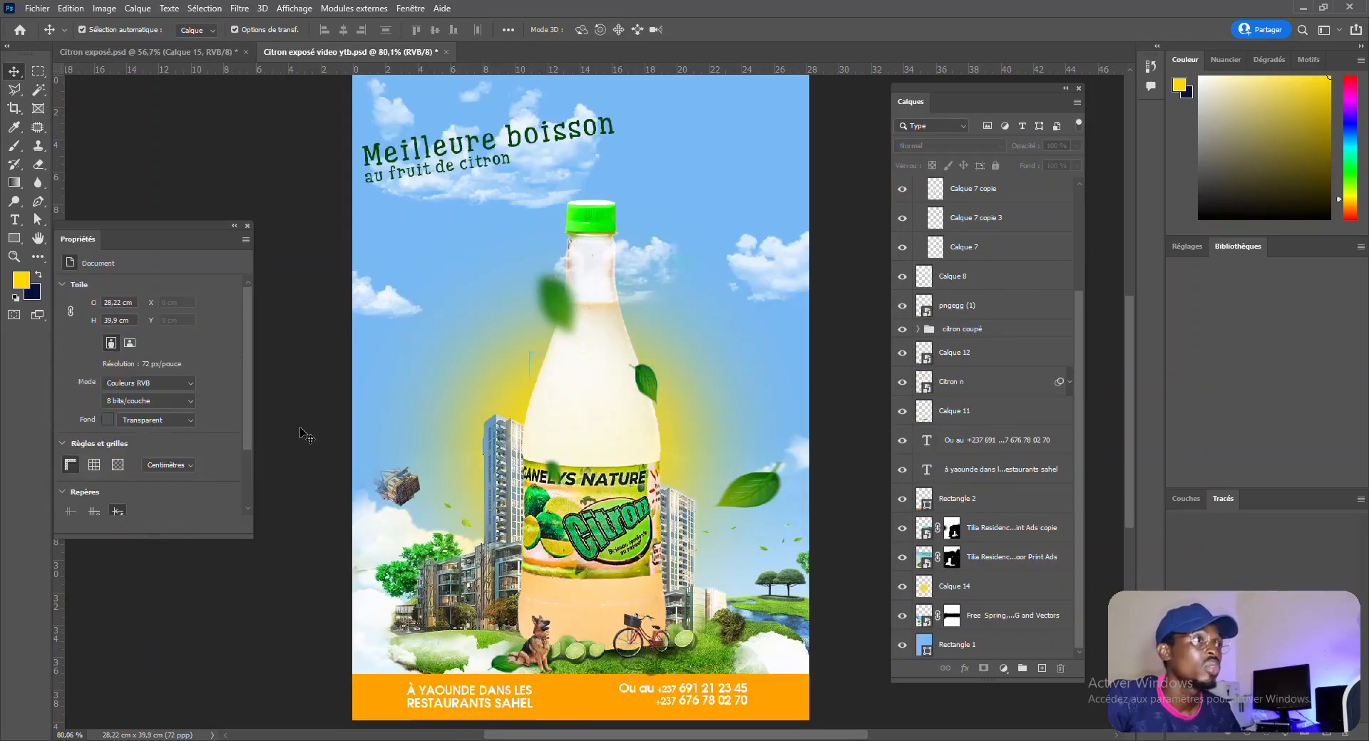
{"action": "left_click", "coordinate": [765, 149]}
{"action": "scroll", "coordinate": [1080, 431], "scroll_direction": "up", "scroll_amount": 3}
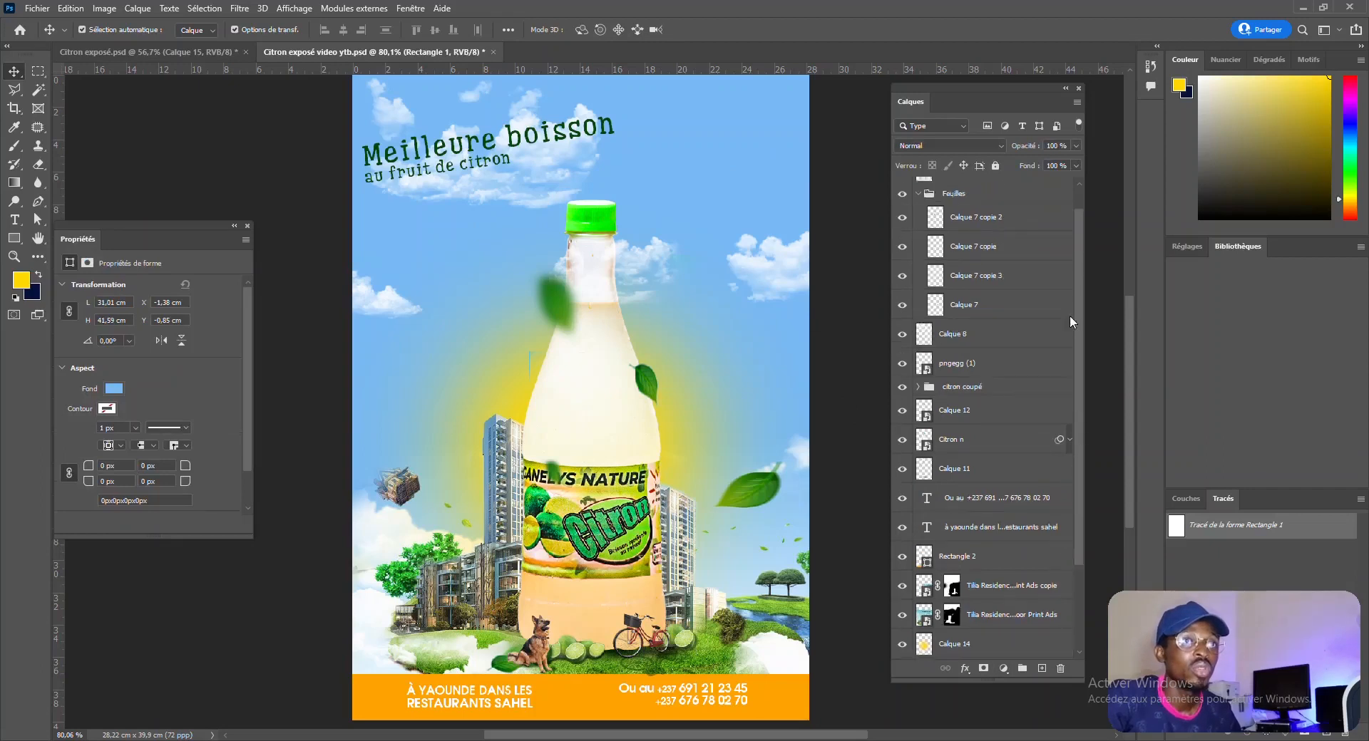
{"action": "left_click", "coordinate": [1007, 225]}
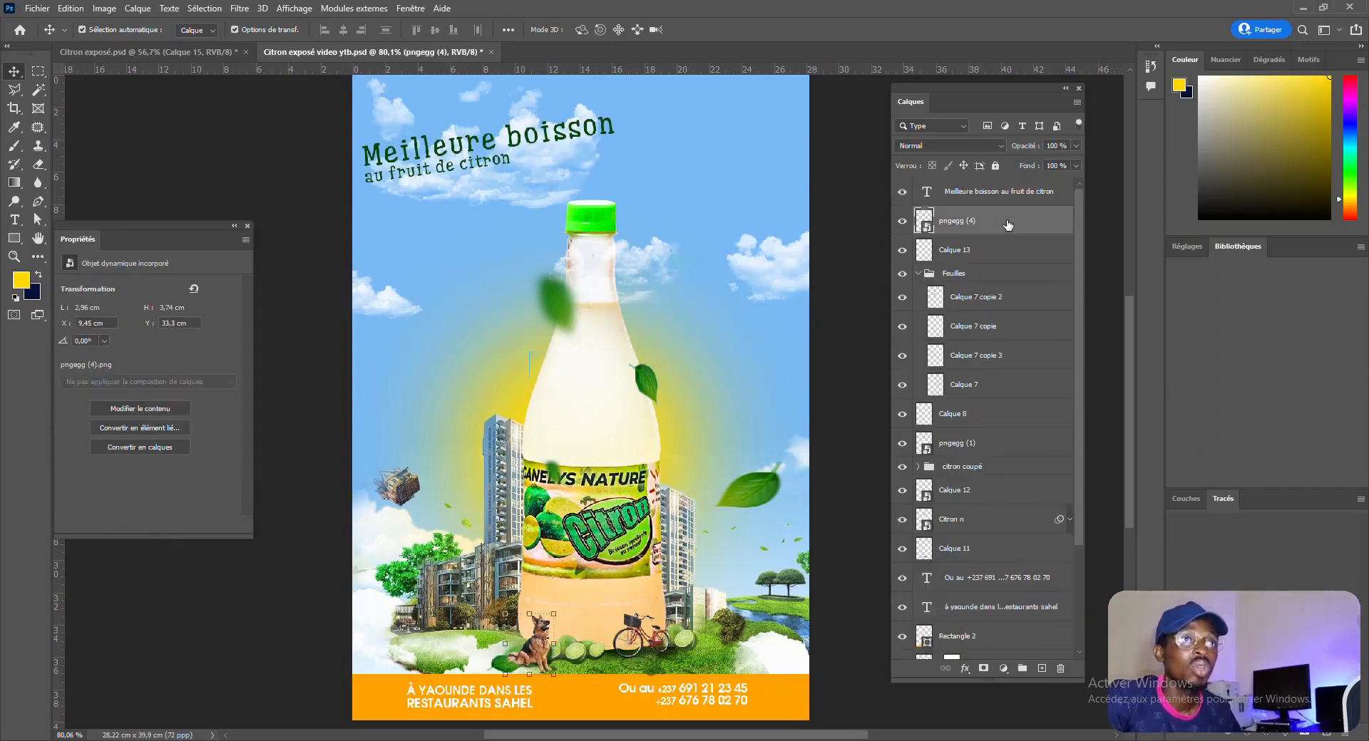
{"action": "left_click", "coordinate": [1042, 669]}
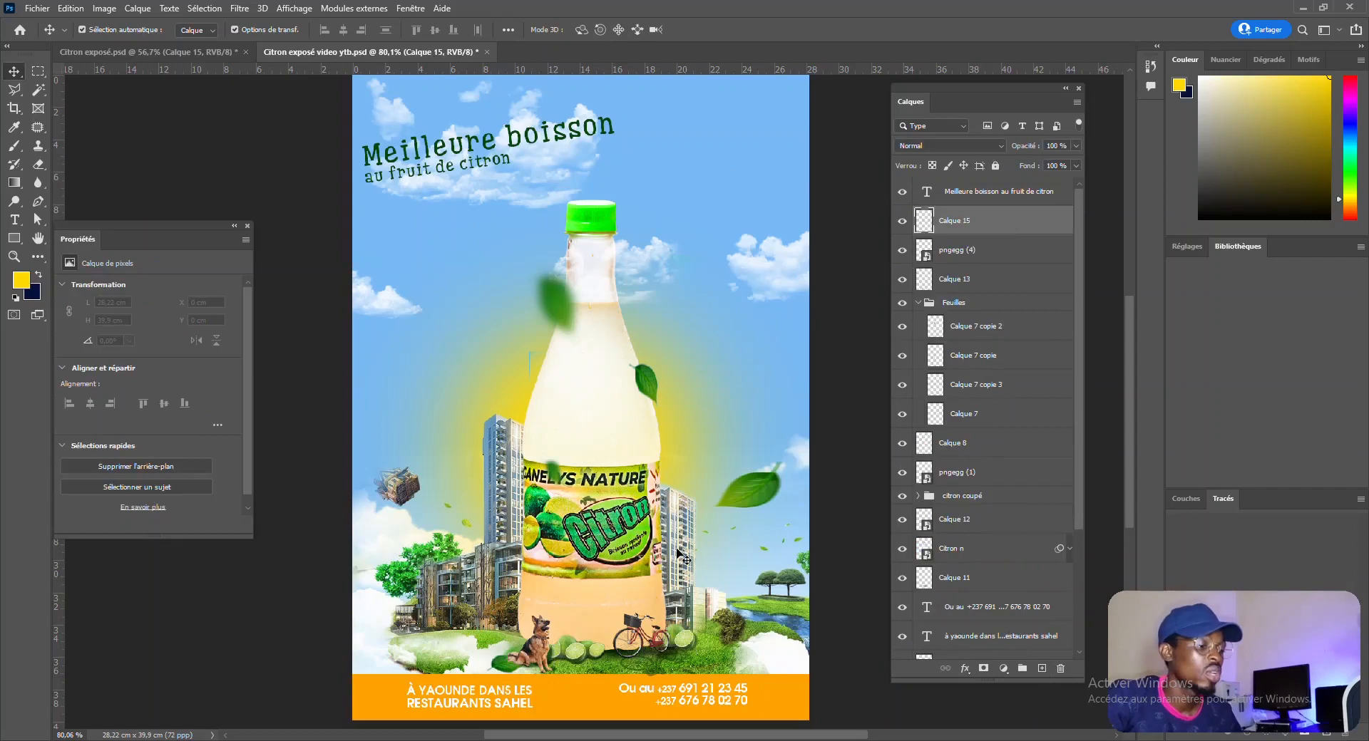
Step: Choose the Brush, swap the foreground and background colors, and set the foreground to dark blue #033461
{"action": "key", "text": "b"}
{"action": "left_click", "coordinate": [38, 276]}
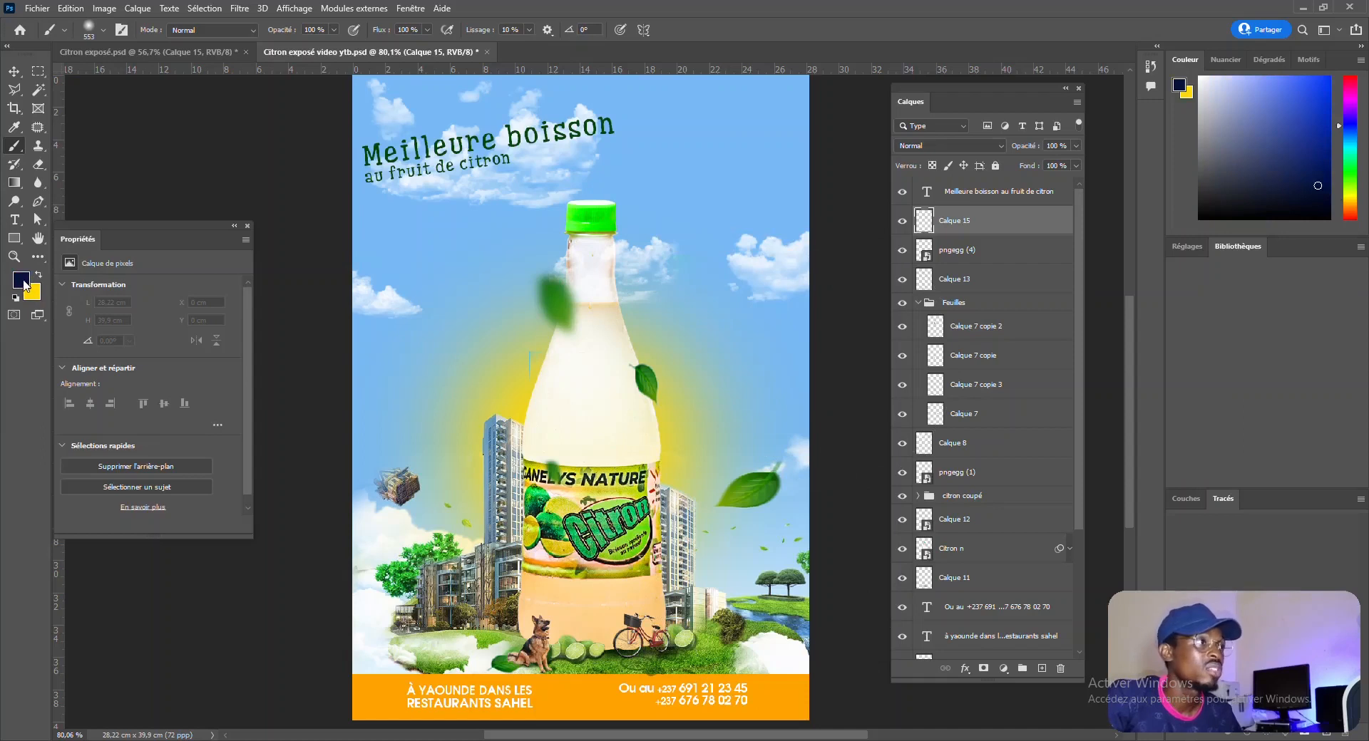
{"action": "left_click", "coordinate": [21, 280]}
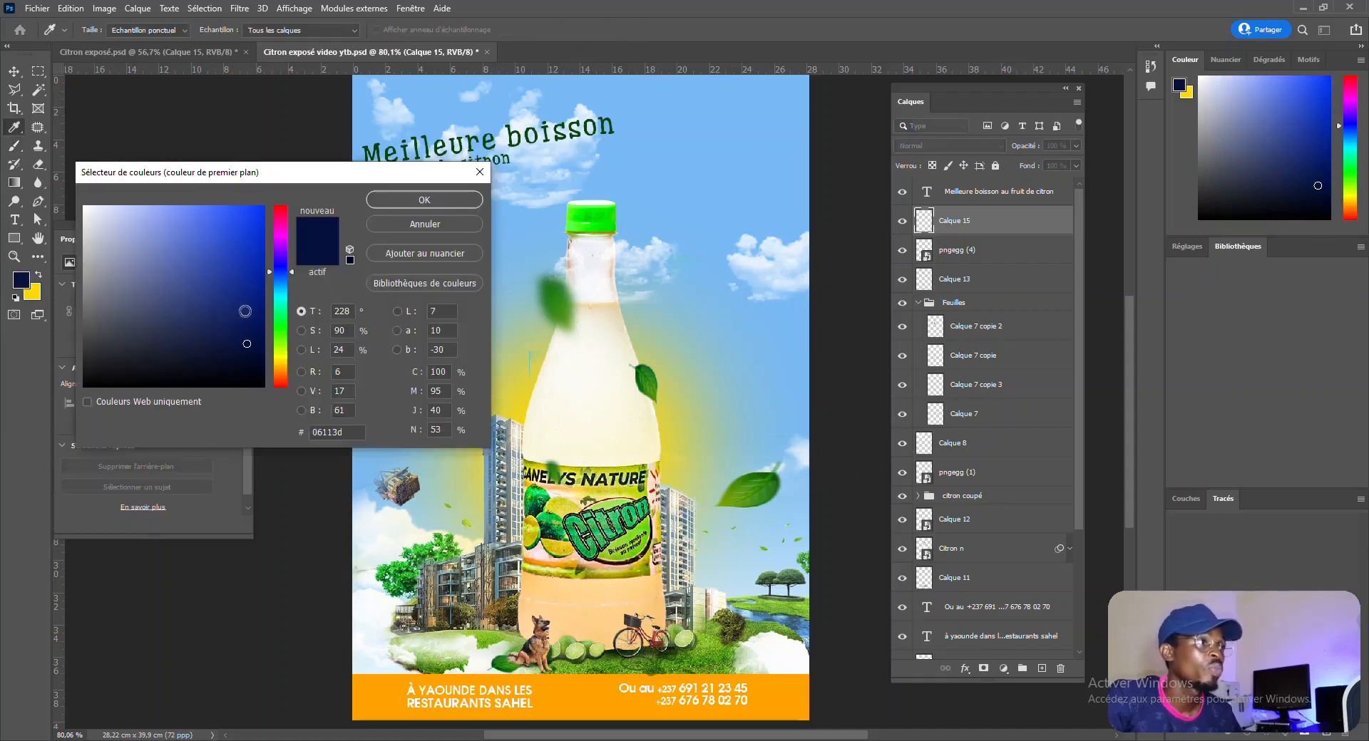
{"action": "left_click", "coordinate": [259, 310]}
{"action": "left_click", "coordinate": [701, 159]}
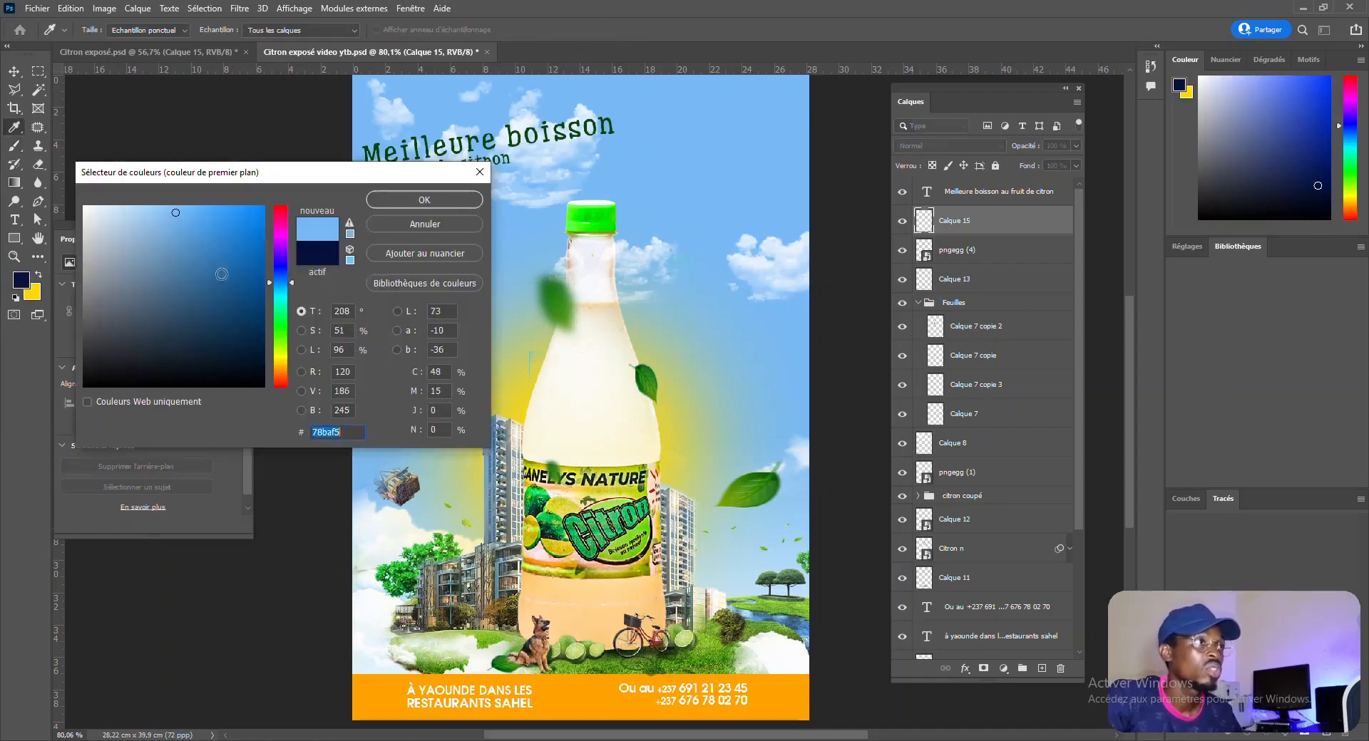
{"action": "left_click", "coordinate": [260, 319]}
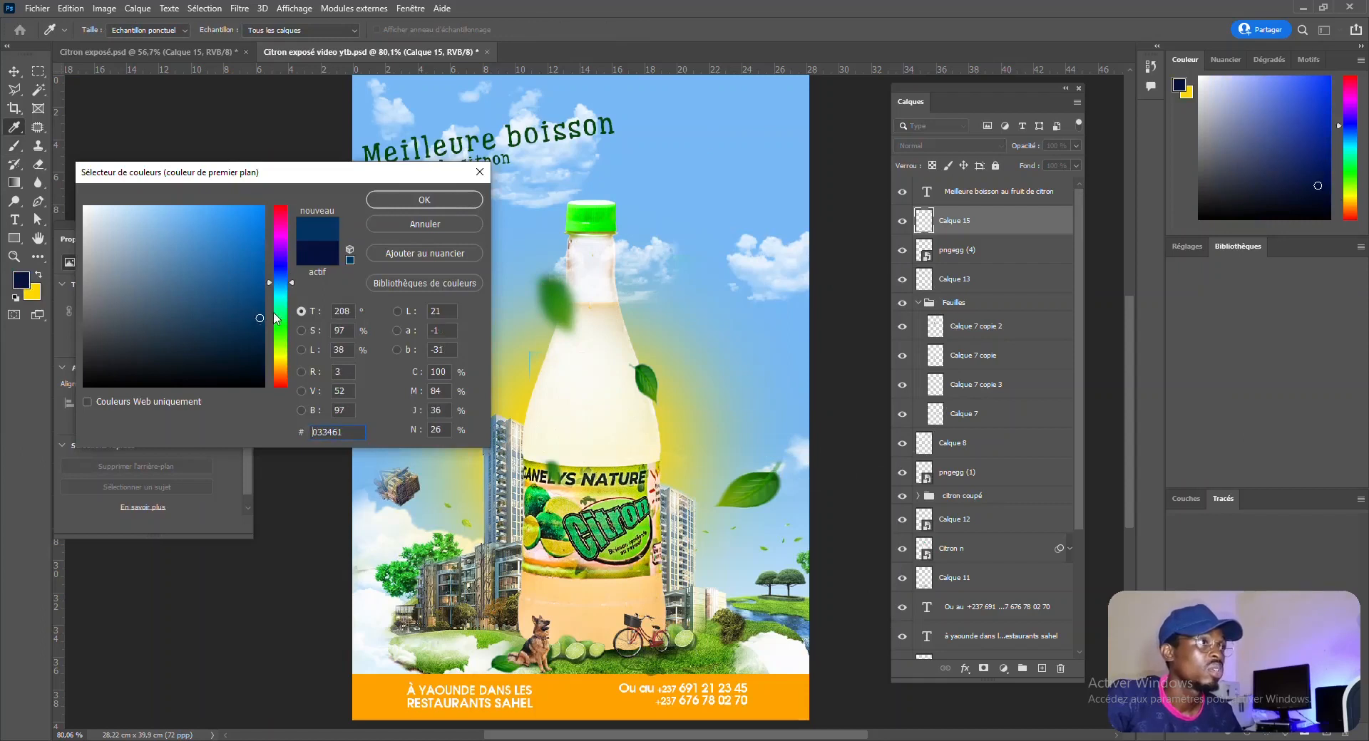
{"action": "left_click", "coordinate": [424, 200]}
Step: Paint soft dark blue shading down the poster's right edge on the new layer, reducing the brush size
{"action": "key", "text": "b"}
{"action": "scroll", "coordinate": [655, 372], "scroll_direction": "down", "scroll_amount": 1}
{"action": "scroll", "coordinate": [654, 372], "scroll_direction": "down", "scroll_amount": 5}
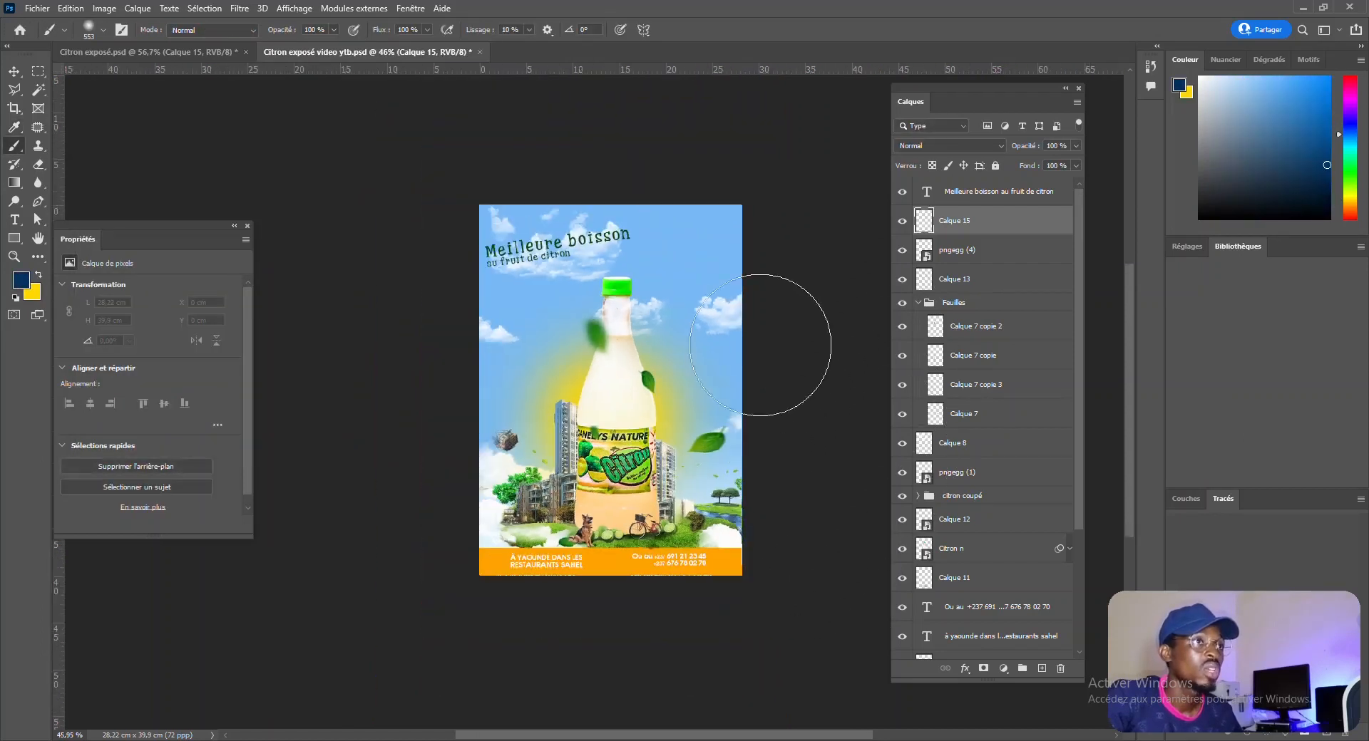
{"action": "left_click", "coordinate": [757, 332]}
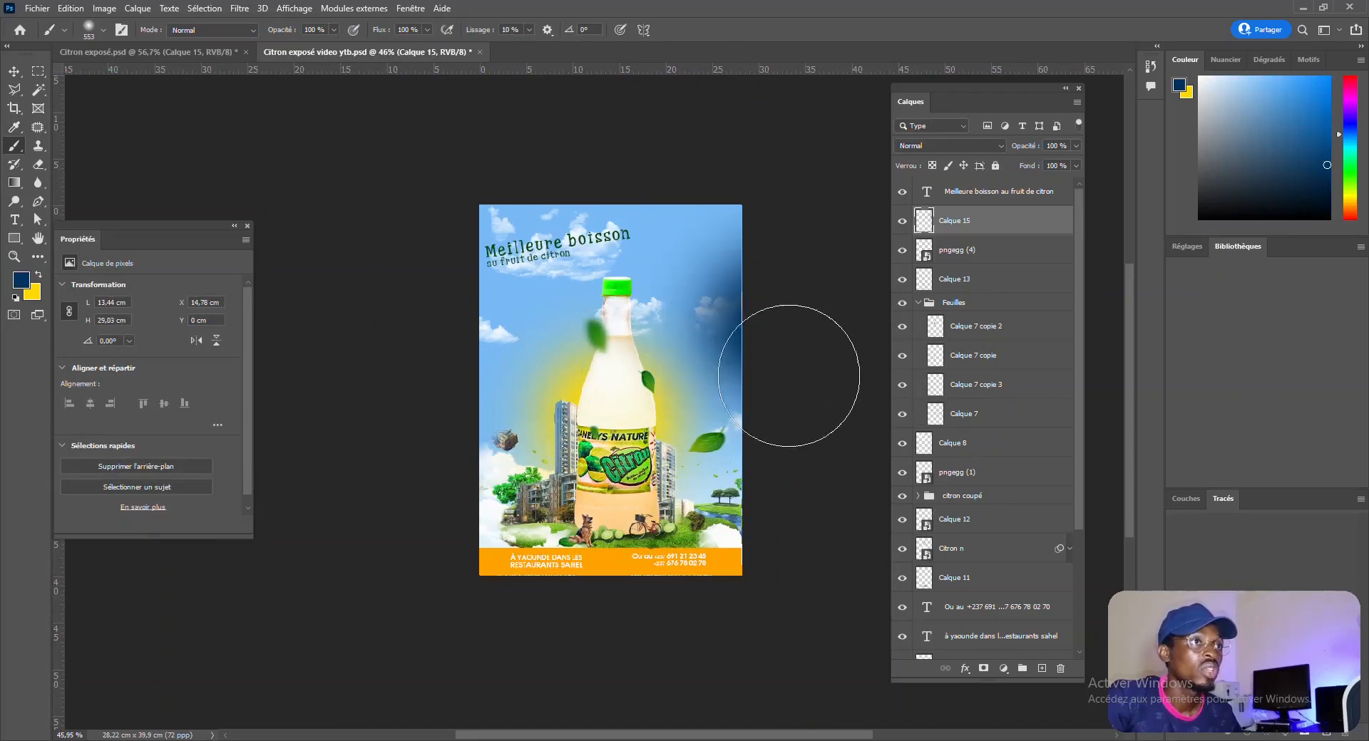
{"action": "left_click", "coordinate": [774, 460]}
{"action": "mouse_move", "coordinate": [780, 410]}
{"action": "left_mouse_down"}
{"action": "mouse_move", "coordinate": [755, 399]}
{"action": "mouse_move", "coordinate": [782, 430]}
{"action": "left_mouse_up"}
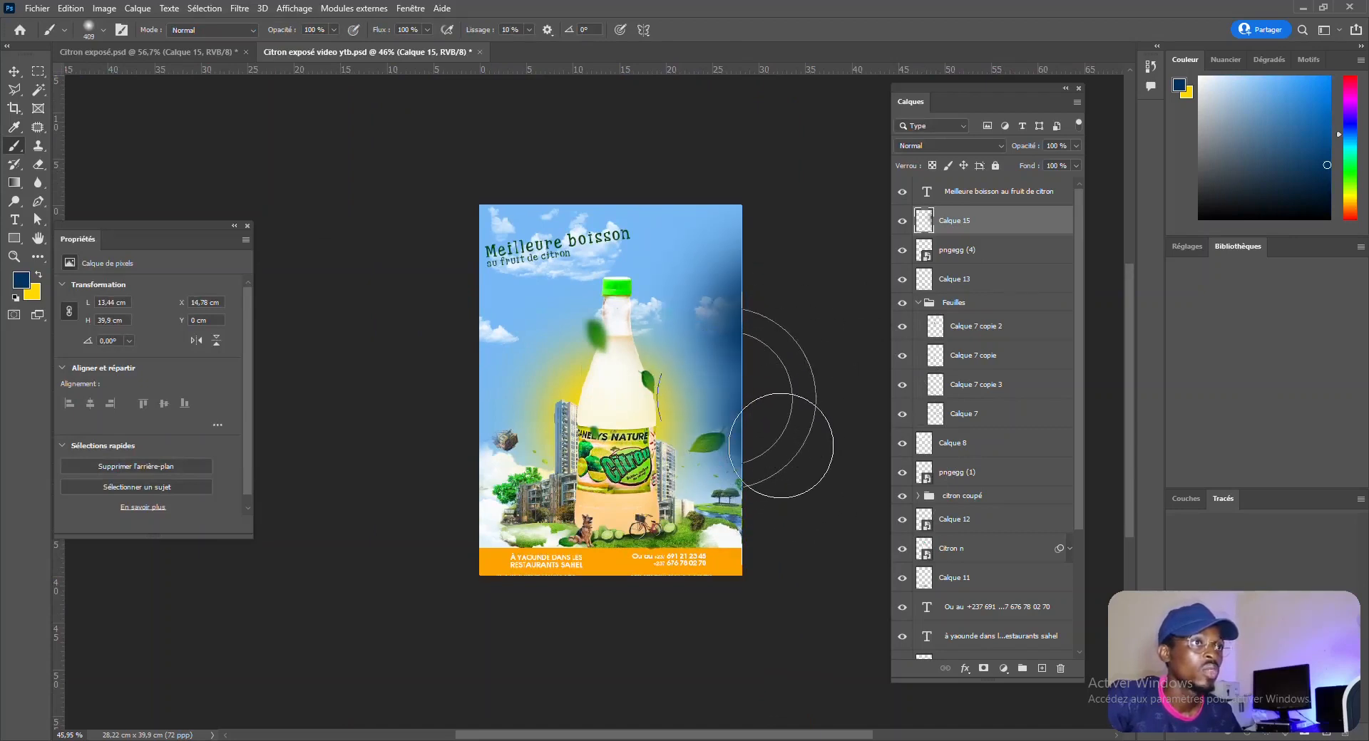
Step: Paint matching soft dark blue shading along the poster's left edge
{"action": "left_click", "coordinate": [451, 441]}
{"action": "left_click", "coordinate": [449, 477]}
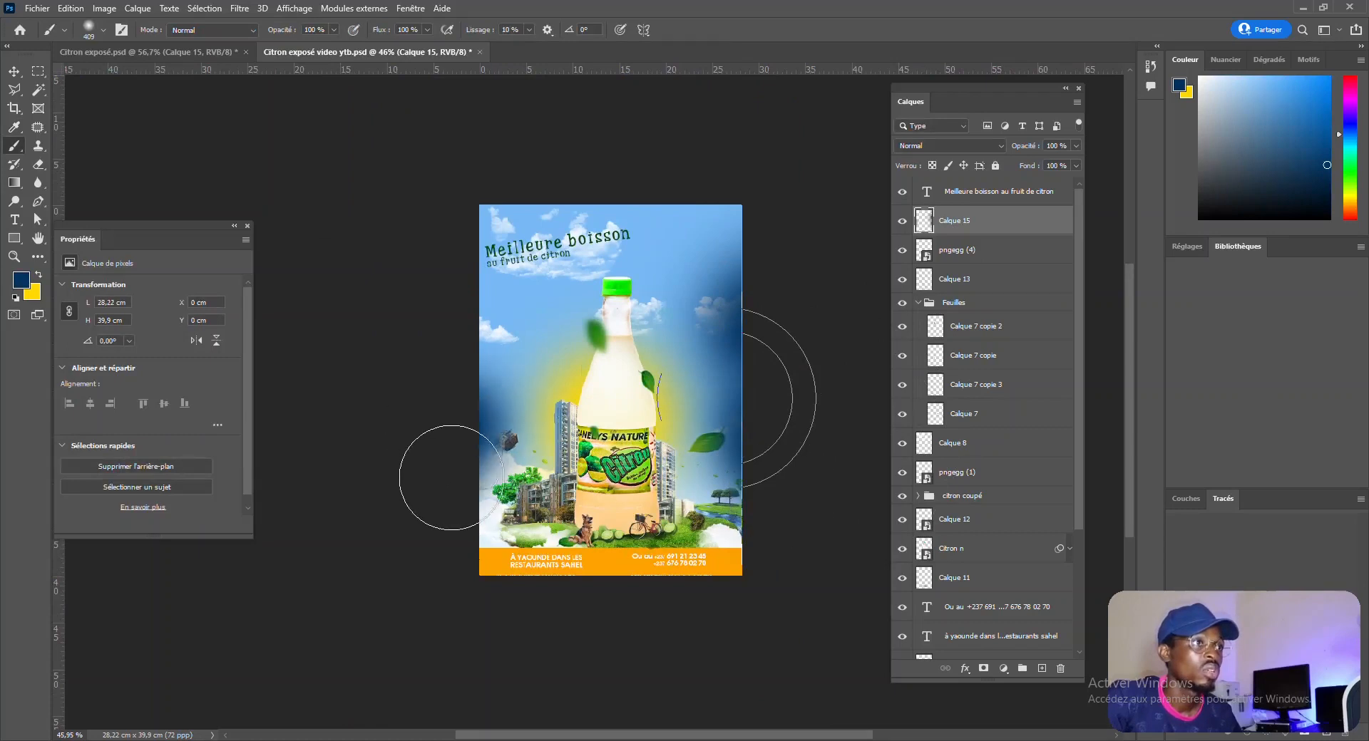
{"action": "left_click", "coordinate": [449, 497]}
{"action": "left_click", "coordinate": [453, 374]}
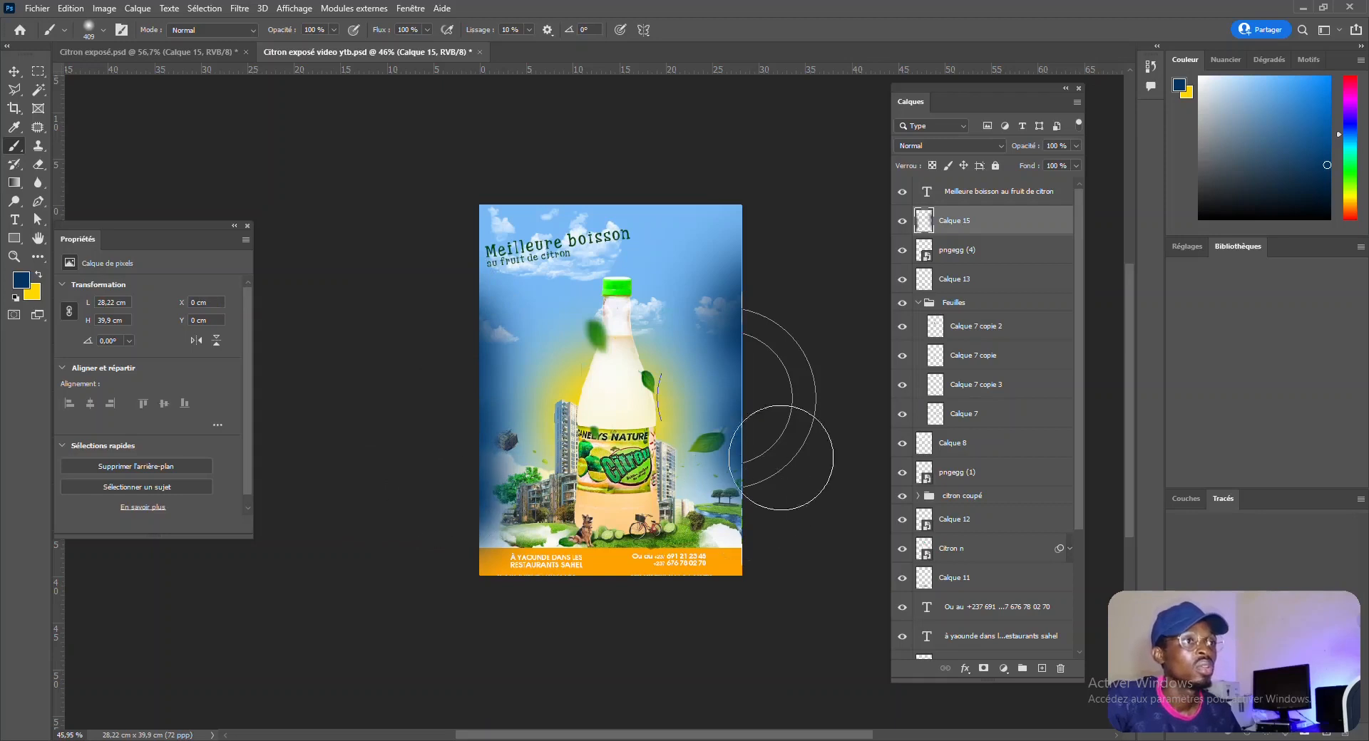
Step: Set the blend mode of the dark blue shading layer Calque 15 to Produit
{"action": "key", "text": "v"}
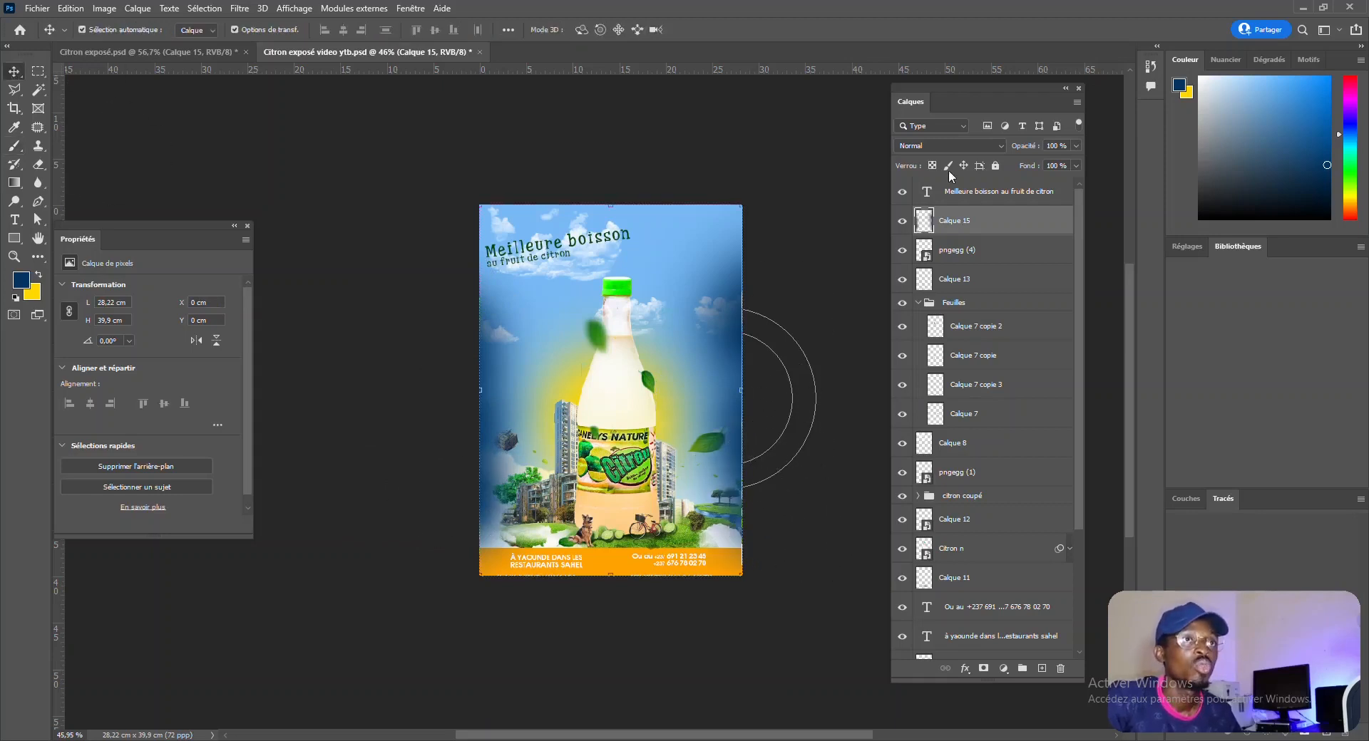
{"action": "left_click", "coordinate": [1001, 147]}
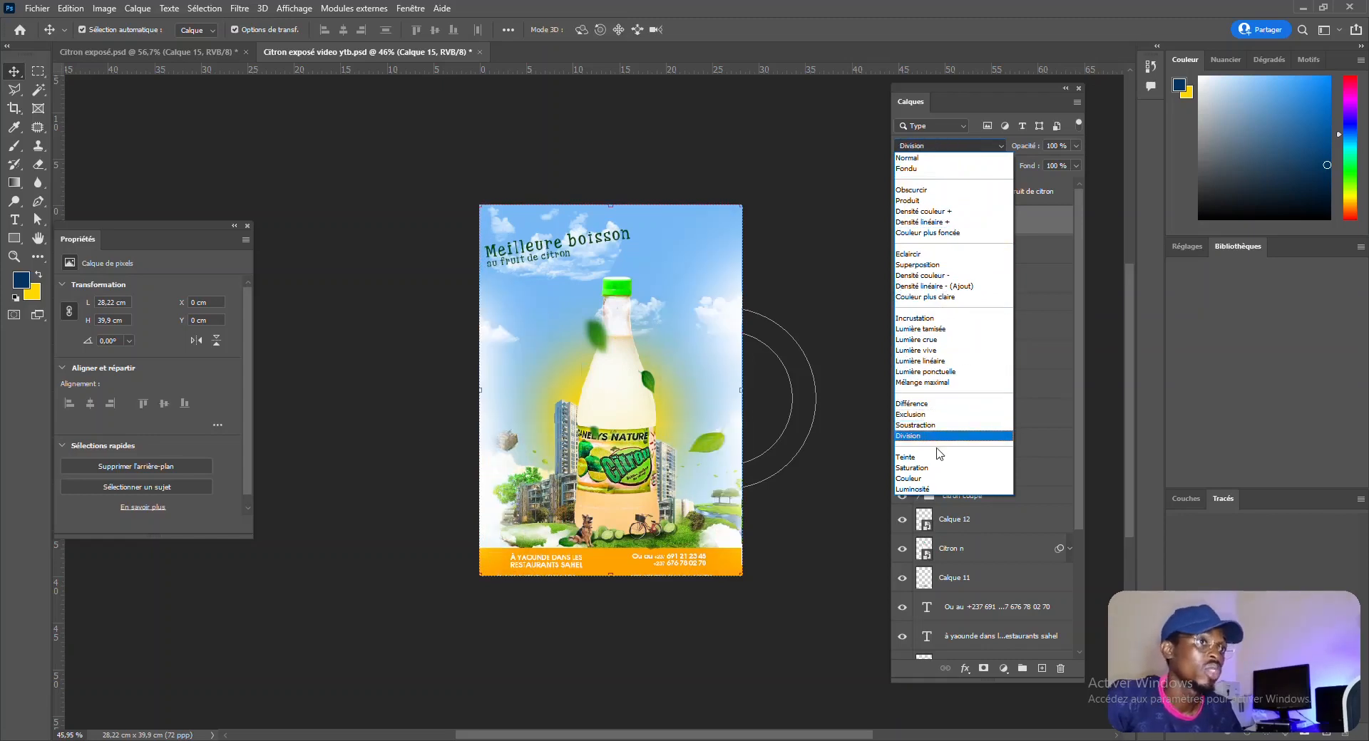
{"action": "left_click", "coordinate": [939, 202]}
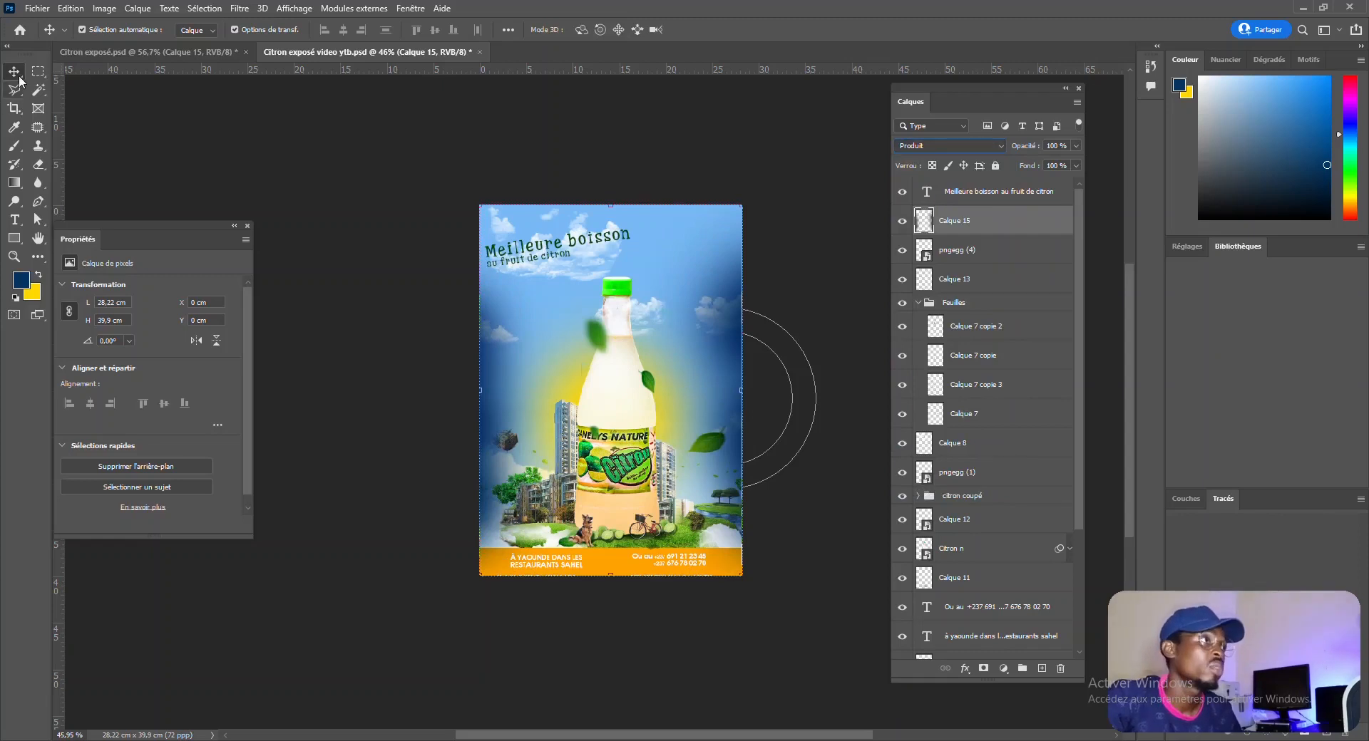
{"action": "left_click", "coordinate": [209, 150]}
Step: Brush black on the layer mask of Tilia Residence Outdoor Print Ads copie to erase the faint stray line beside the bottle's shoulder
{"action": "scroll", "coordinate": [651, 283], "scroll_direction": "up", "scroll_amount": 1}
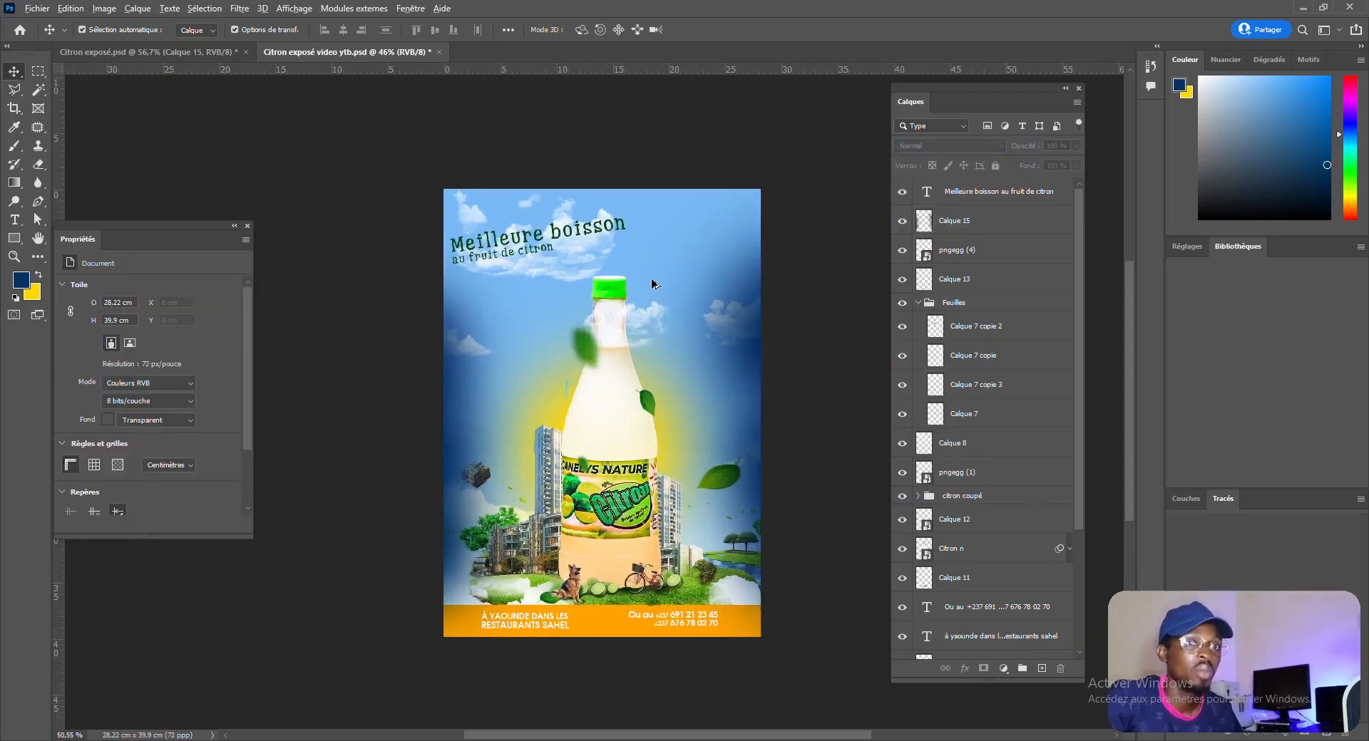
{"action": "scroll", "coordinate": [603, 334], "scroll_direction": "up", "scroll_amount": 5}
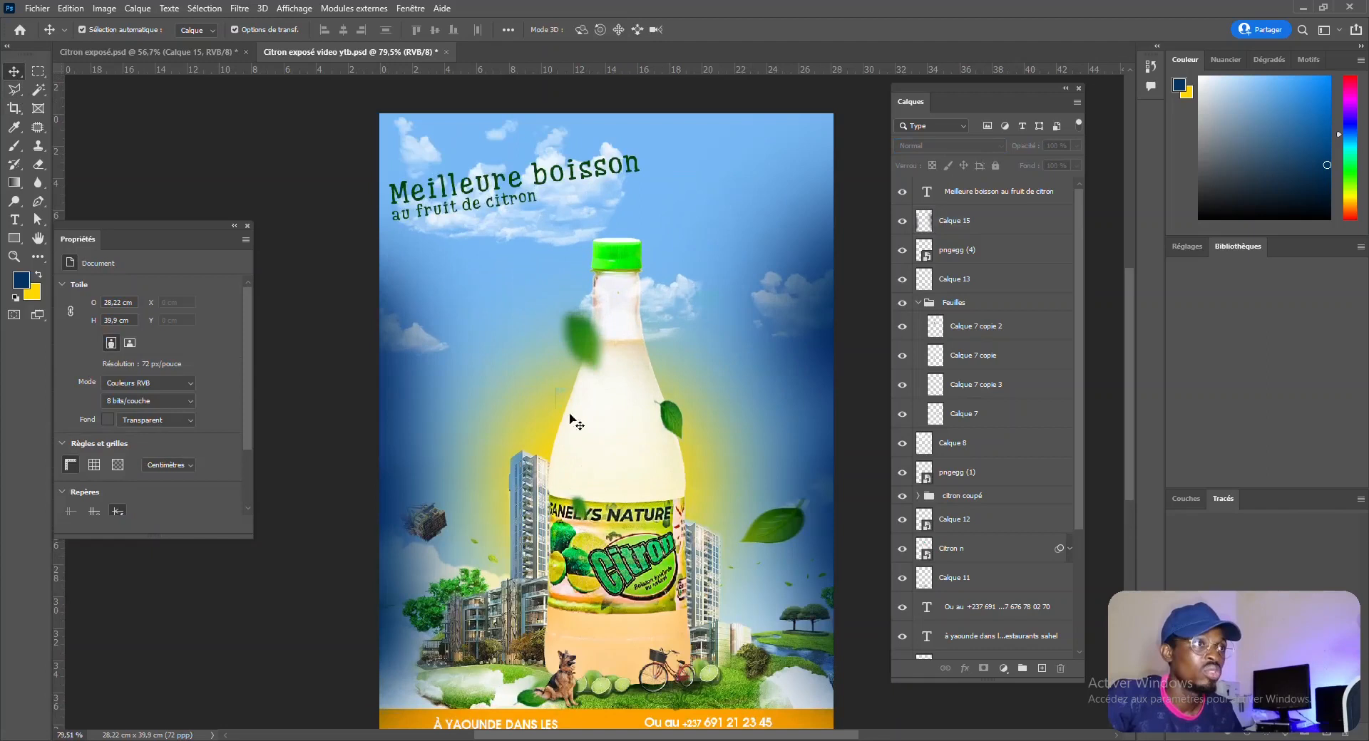
{"action": "scroll", "coordinate": [559, 395], "scroll_direction": "up", "scroll_amount": 3}
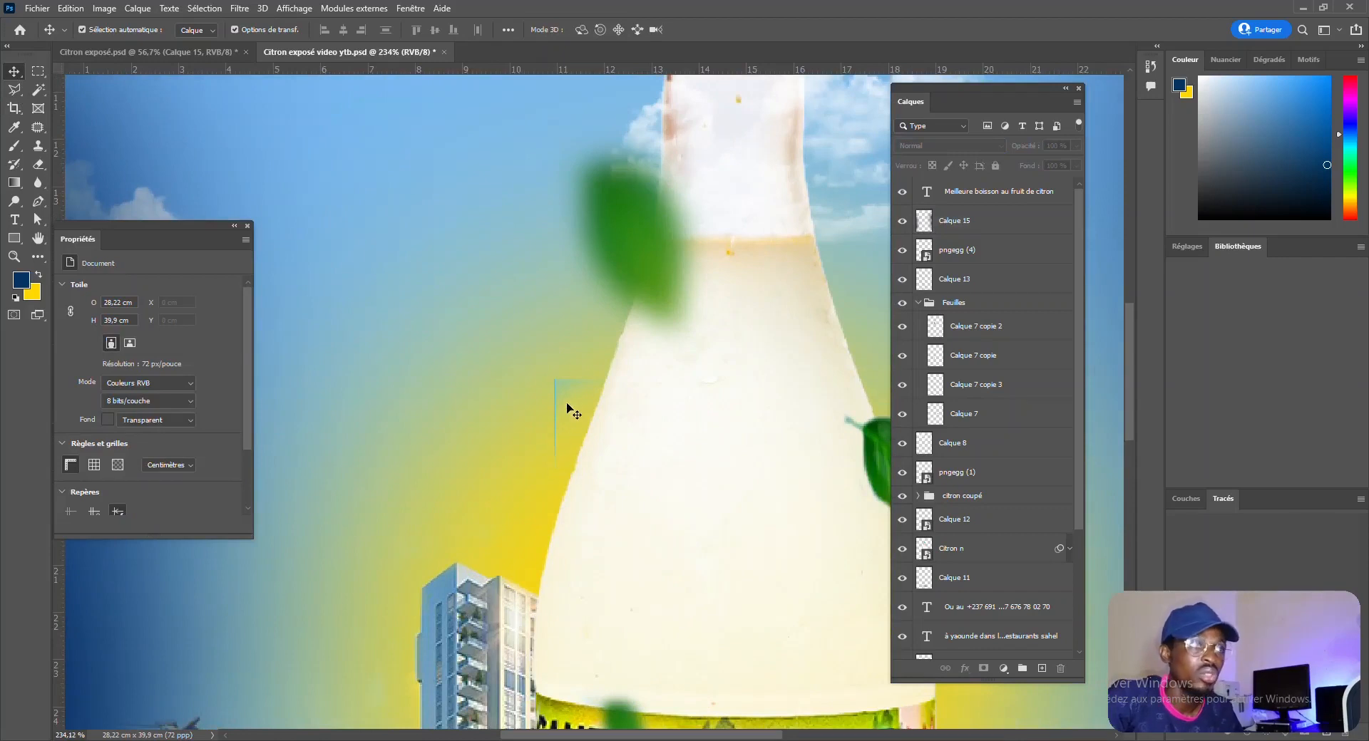
{"action": "left_click", "coordinate": [555, 383]}
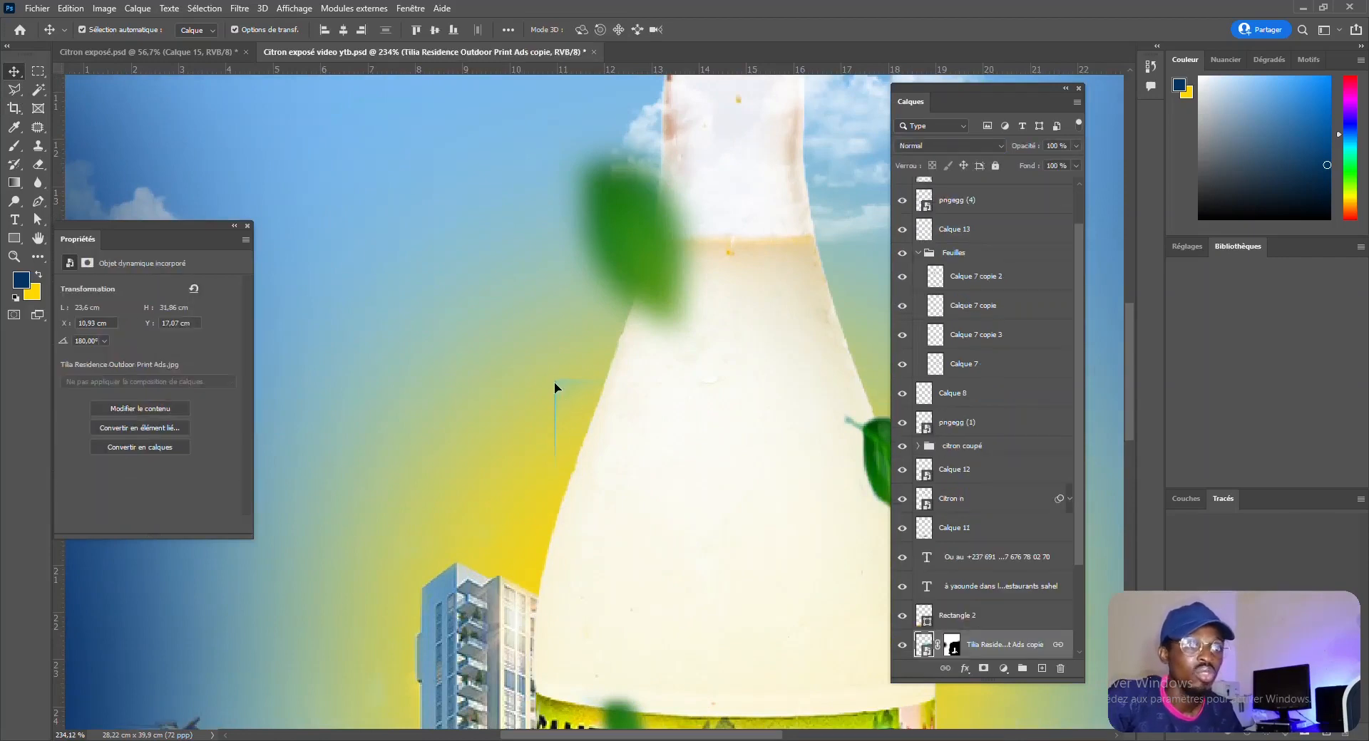
{"action": "scroll", "coordinate": [556, 382], "scroll_direction": "down", "scroll_amount": 1}
{"action": "scroll", "coordinate": [555, 386], "scroll_direction": "down", "scroll_amount": 7}
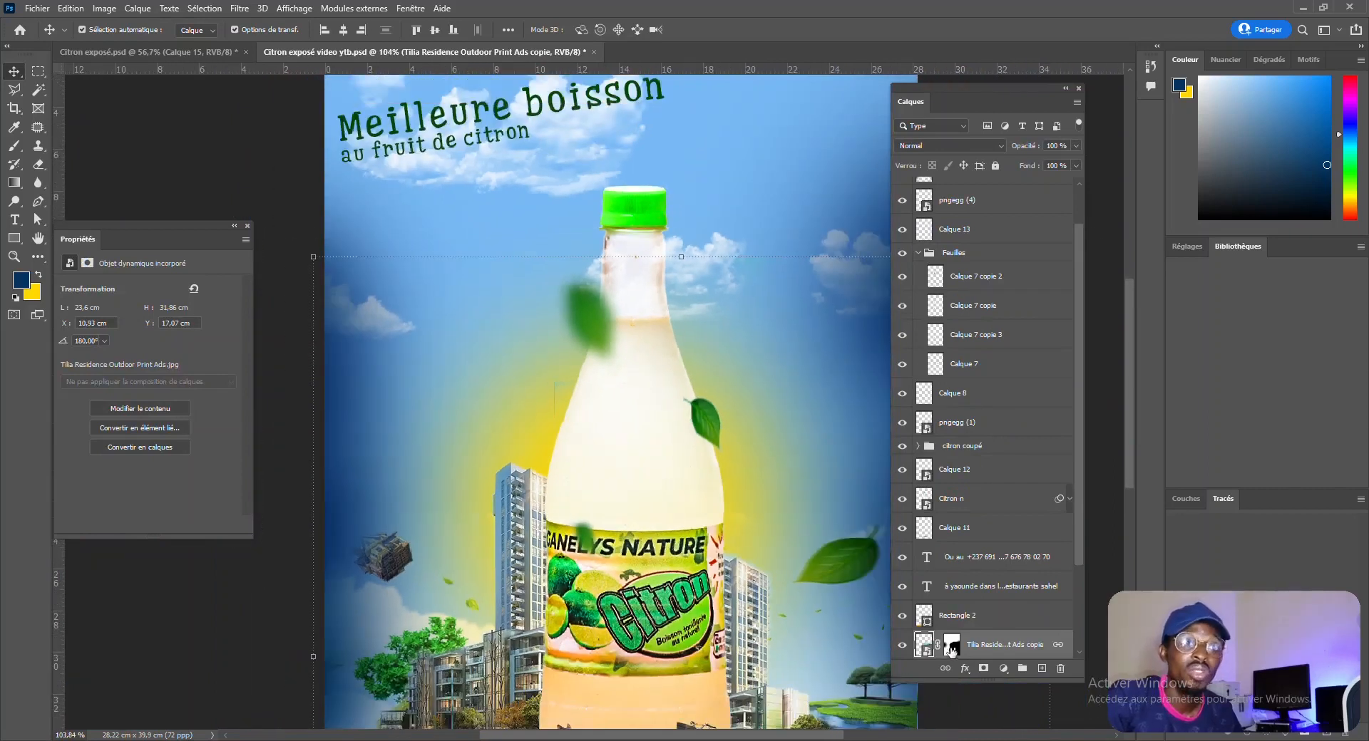
{"action": "left_click", "coordinate": [950, 646]}
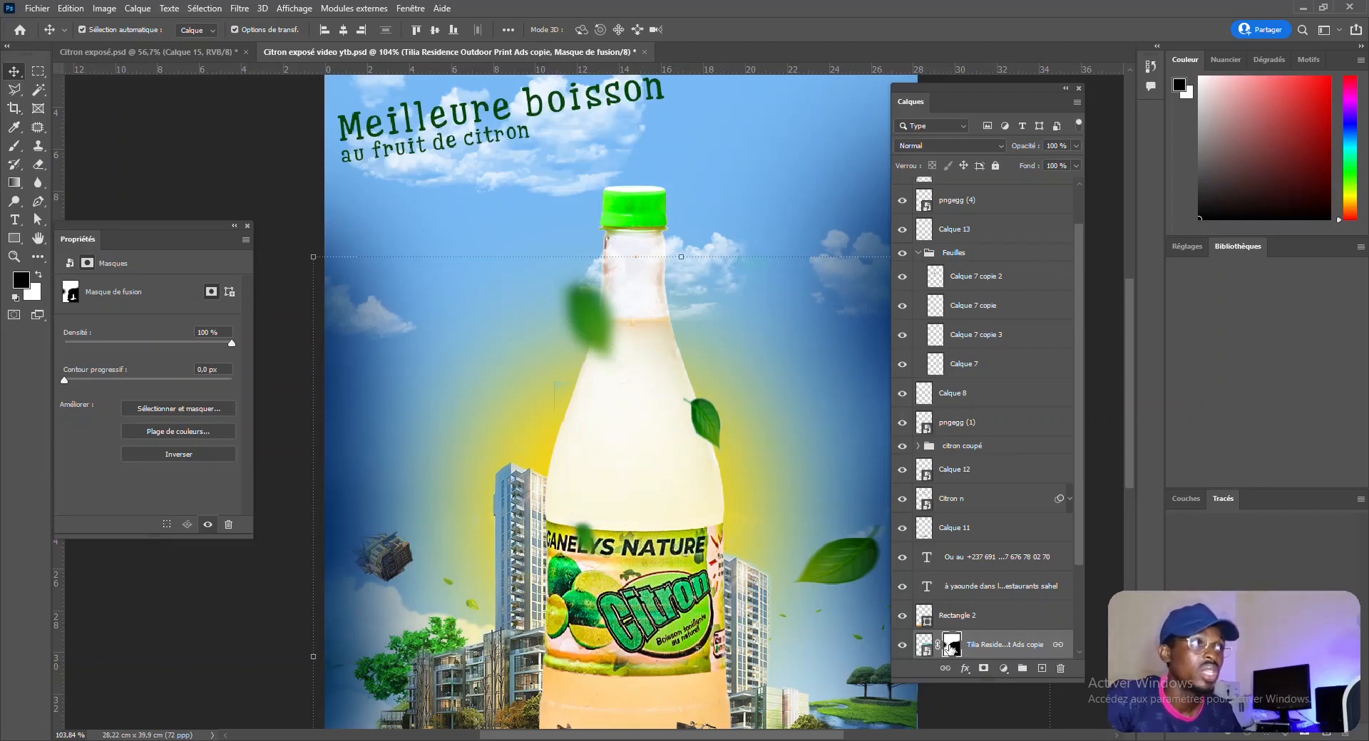
{"action": "key", "text": "b"}
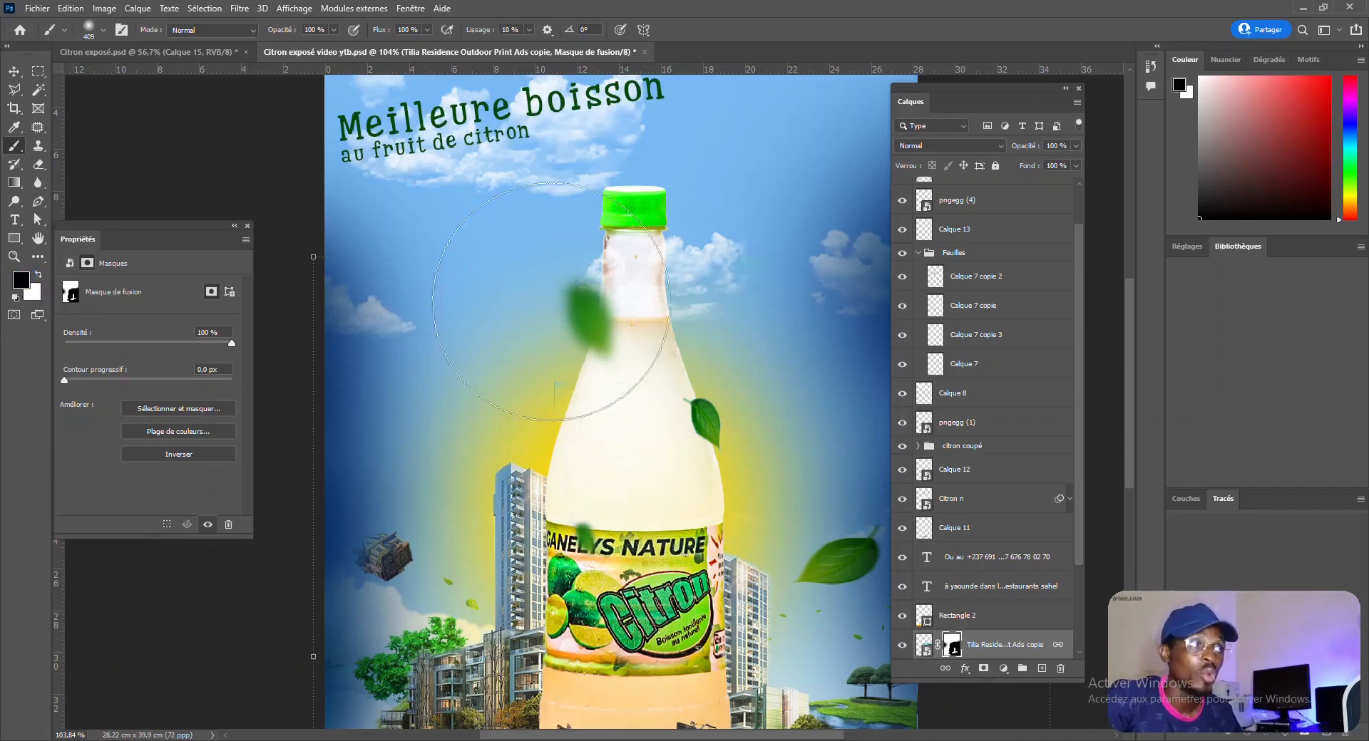
{"action": "mouse_move", "coordinate": [632, 368]}
{"action": "left_mouse_down"}
{"action": "mouse_move", "coordinate": [576, 370]}
{"action": "mouse_move", "coordinate": [537, 393]}
{"action": "left_mouse_up"}
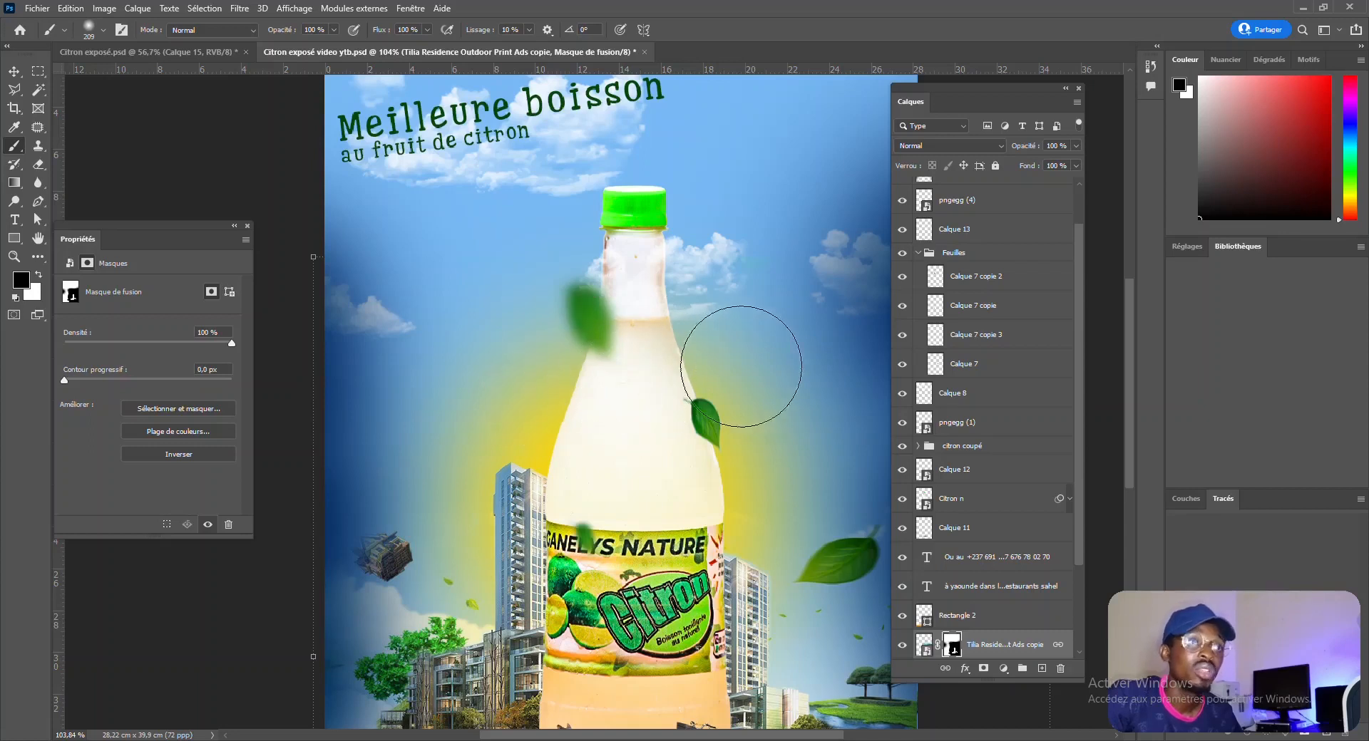
{"action": "left_click", "coordinate": [15, 72]}
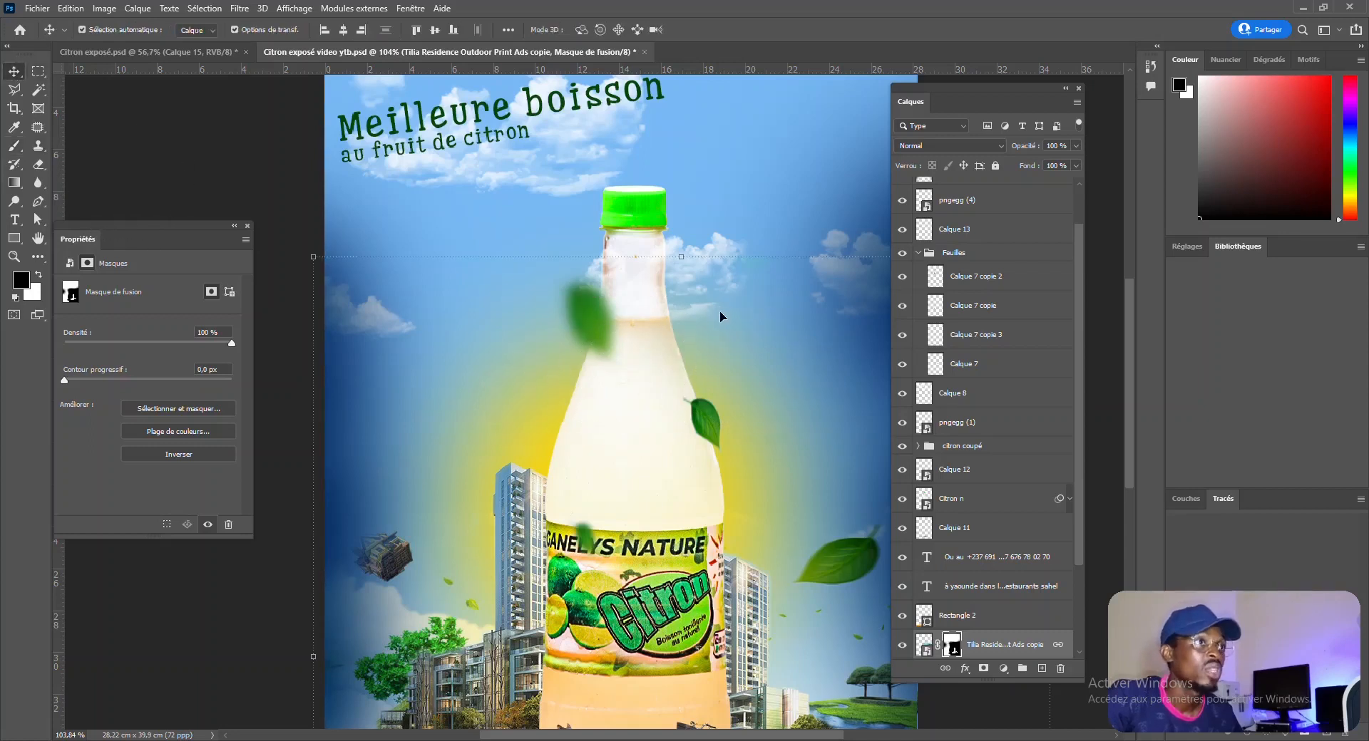
{"action": "scroll", "coordinate": [720, 317], "scroll_direction": "down", "scroll_amount": 5}
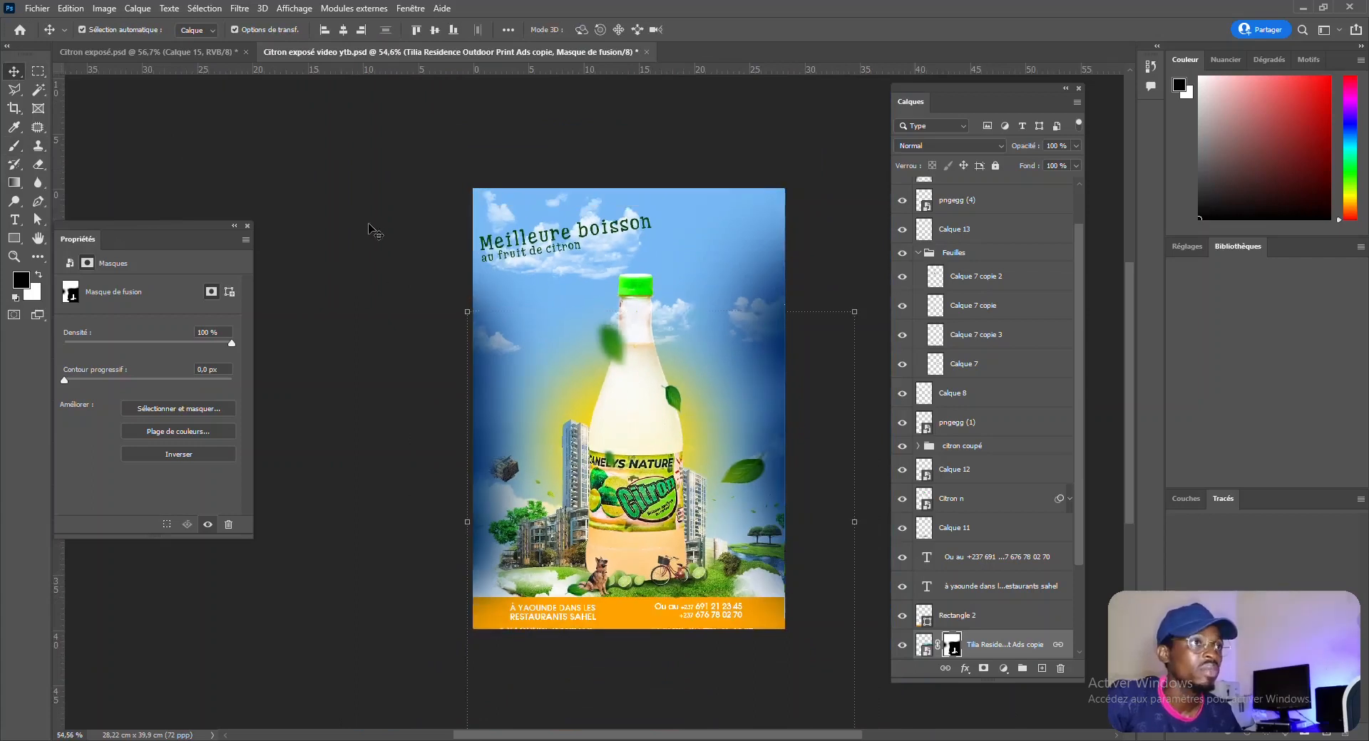
{"action": "left_click", "coordinate": [370, 230]}
{"action": "scroll", "coordinate": [655, 429], "scroll_direction": "up", "scroll_amount": 3}
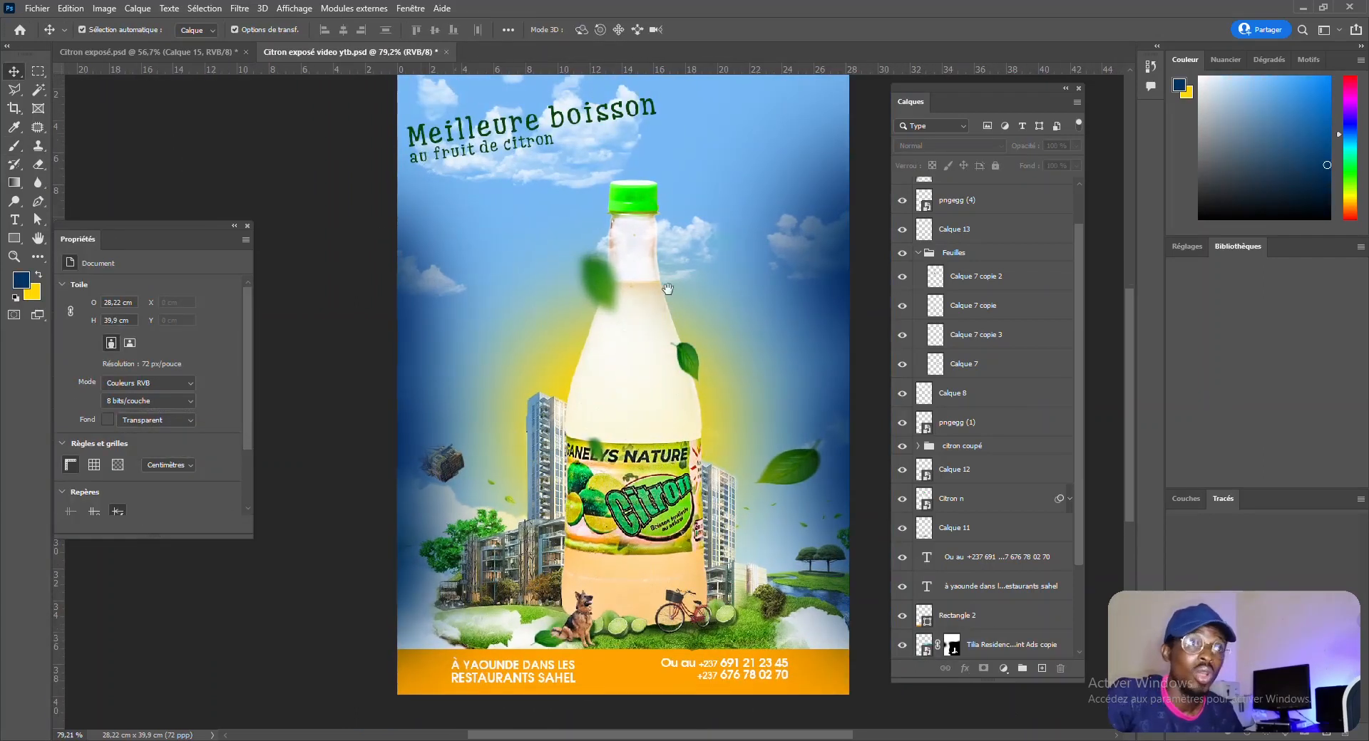
{"action": "left_click_drag", "start_coordinate": [670, 283], "coordinate": [641, 328]}
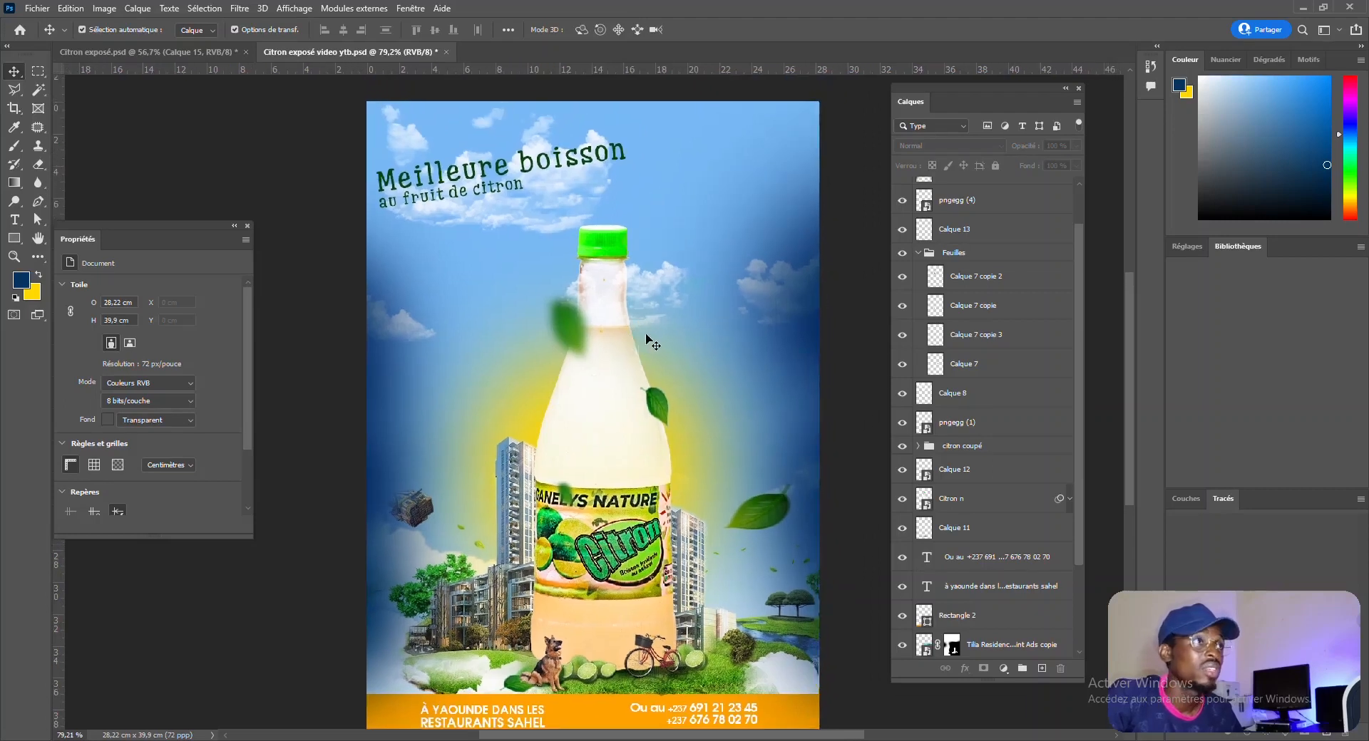
Step: Check the reference poster Citron exposé.psd, return to Citron exposé video ytb.psd, and add an empty layer directly above Rectangle 1
{"action": "left_click", "coordinate": [205, 51]}
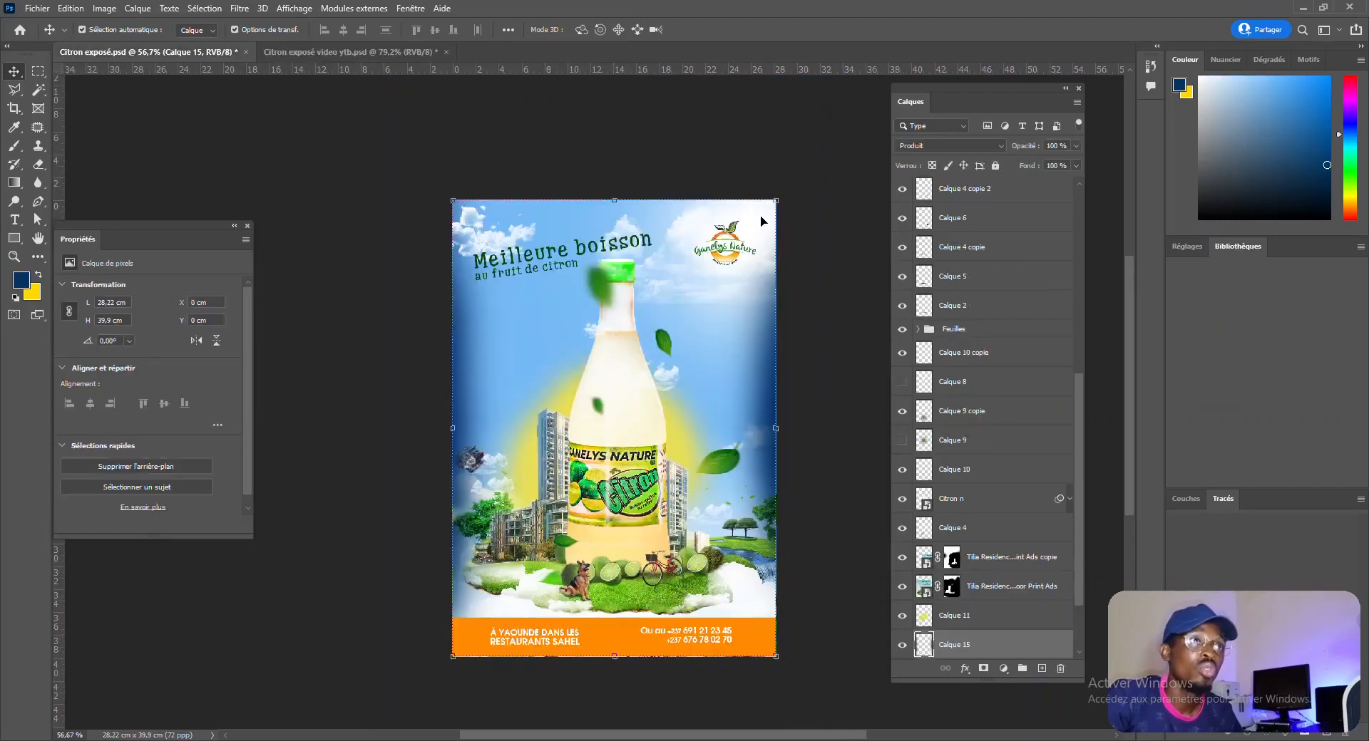
{"action": "left_click", "coordinate": [360, 52]}
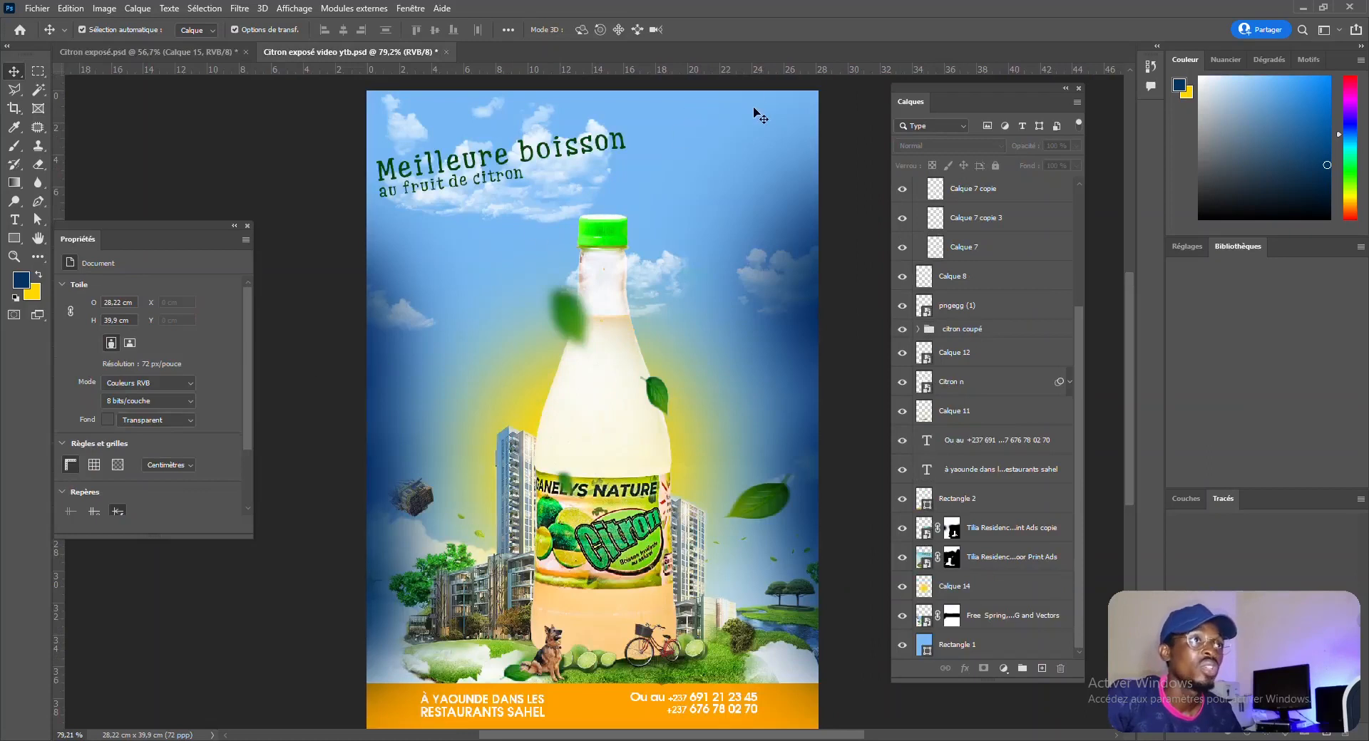
{"action": "left_click", "coordinate": [713, 132]}
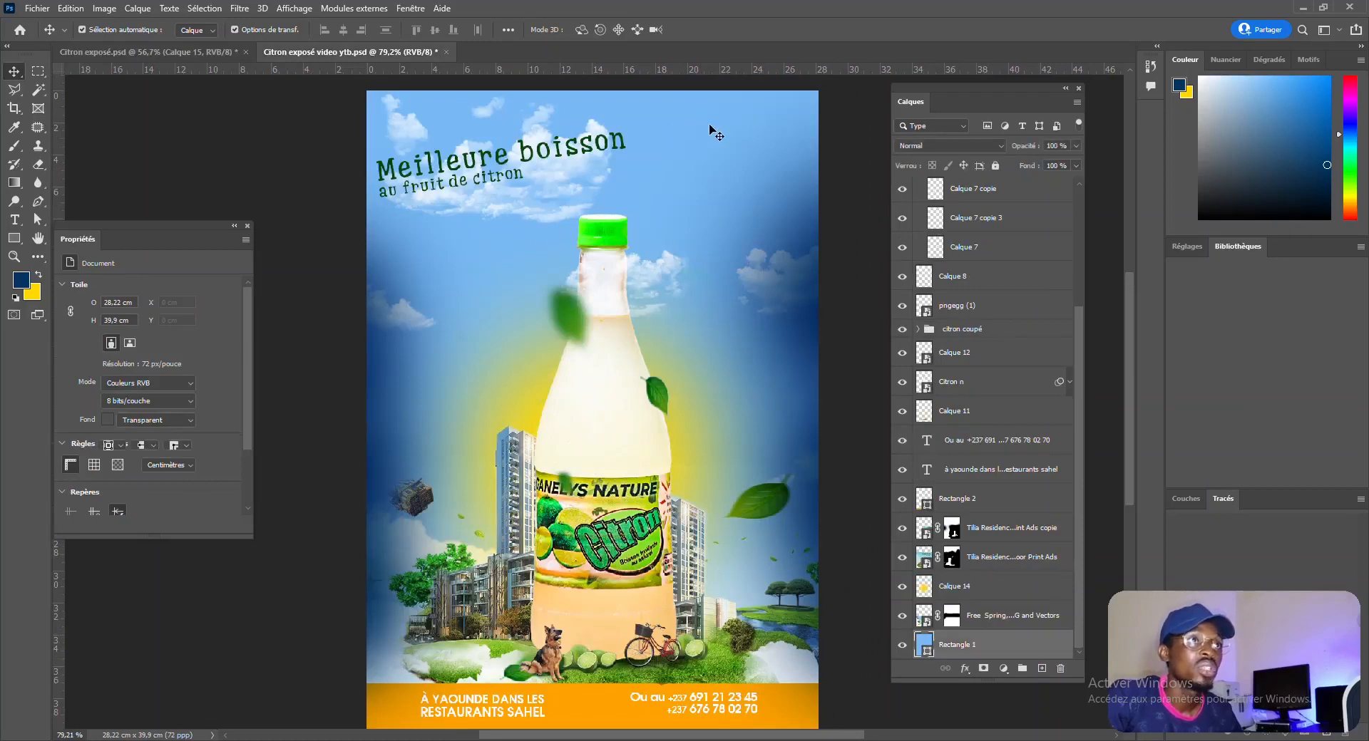
{"action": "left_click", "coordinate": [1042, 670]}
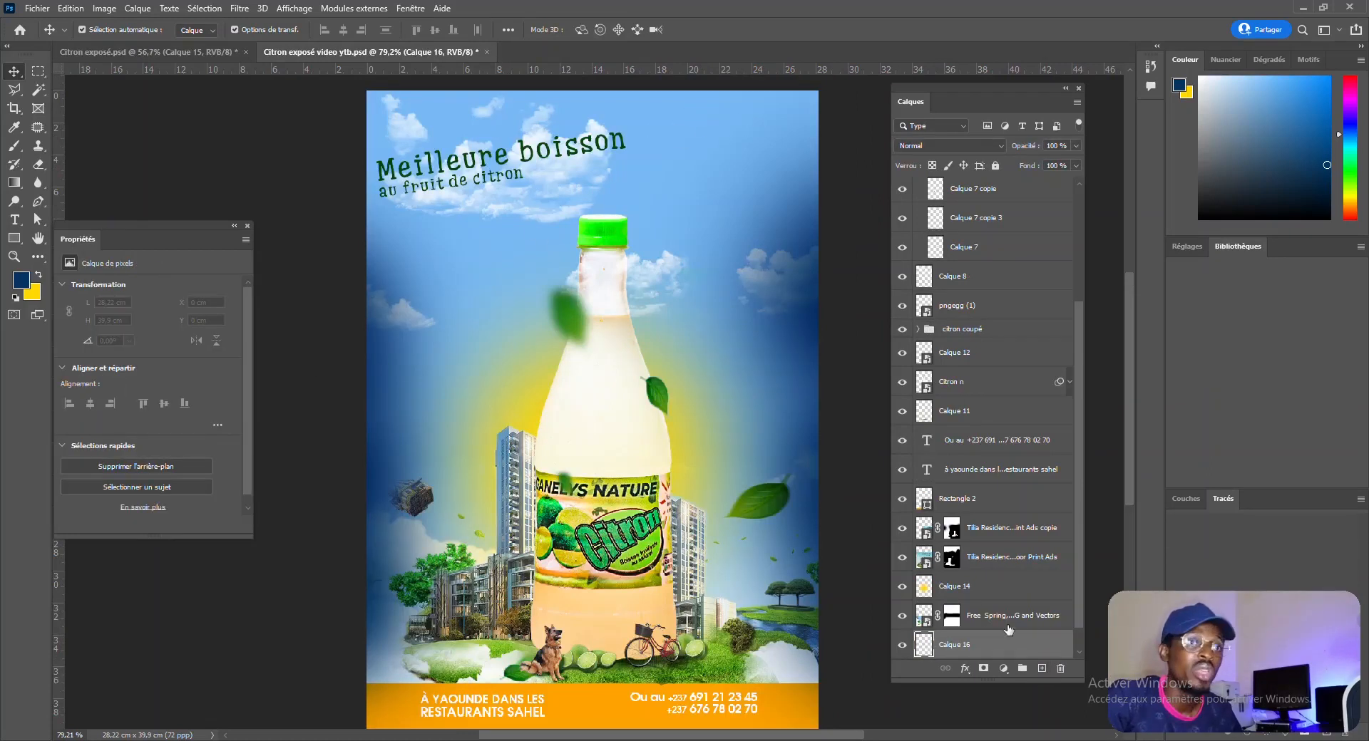
Step: Paint a soft white glow in the poster's upper-right corner on the new layer, using a 416 px brush with white foreground
{"action": "key", "text": "b"}
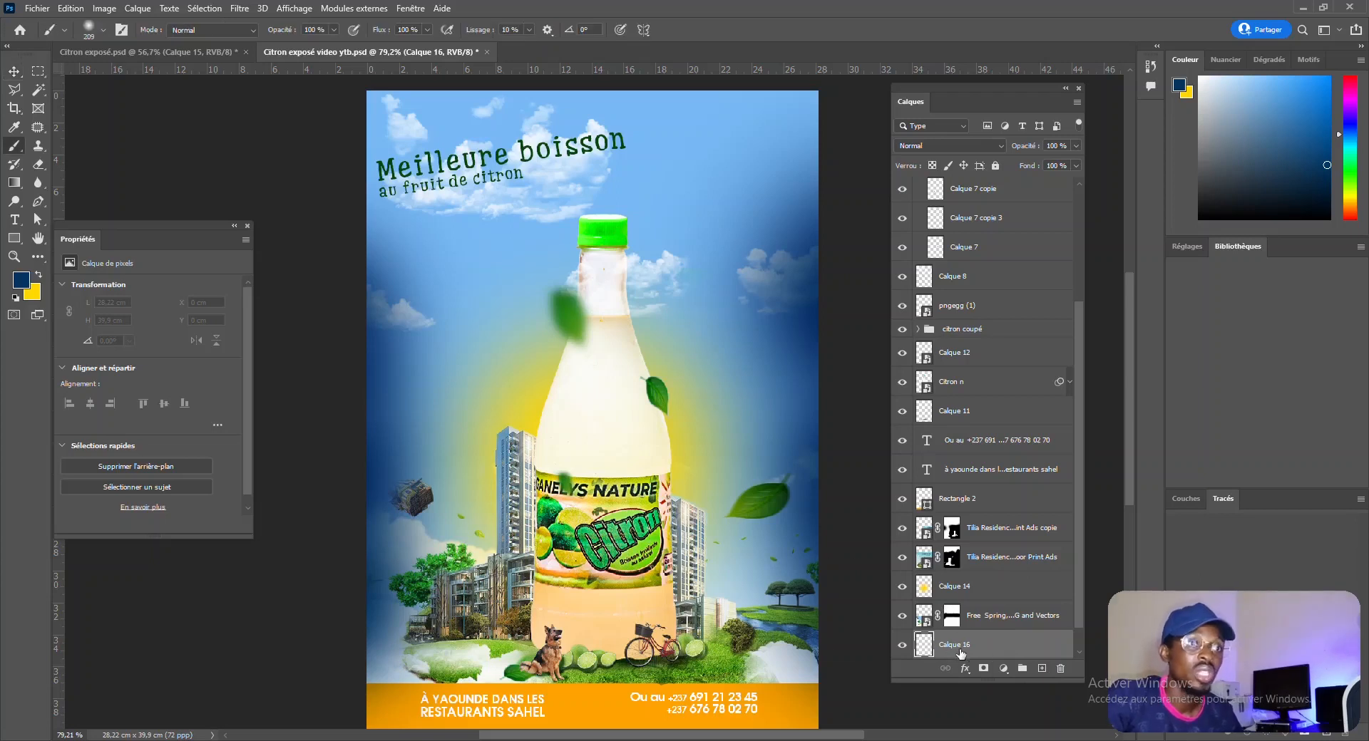
{"action": "scroll", "coordinate": [973, 646], "scroll_direction": "down", "scroll_amount": 1}
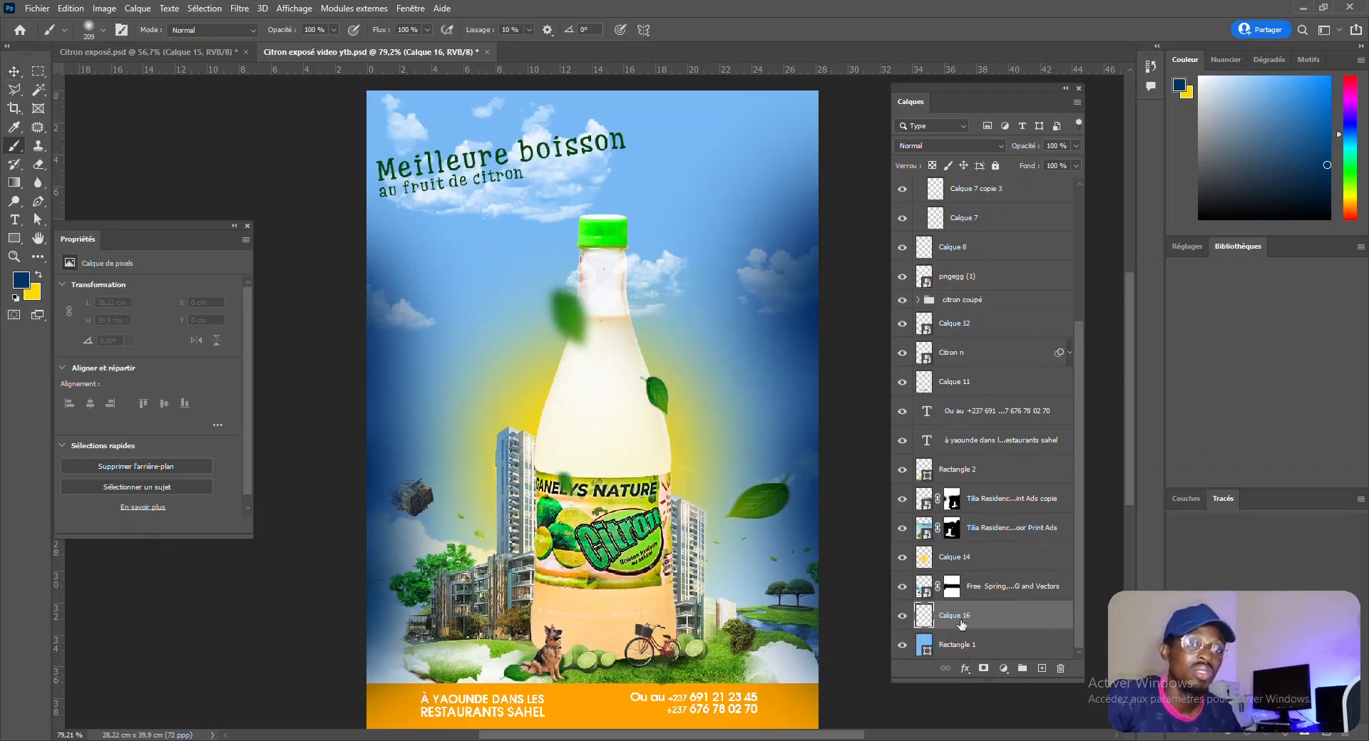
{"action": "left_click_drag", "start_coordinate": [736, 243], "coordinate": [809, 257]}
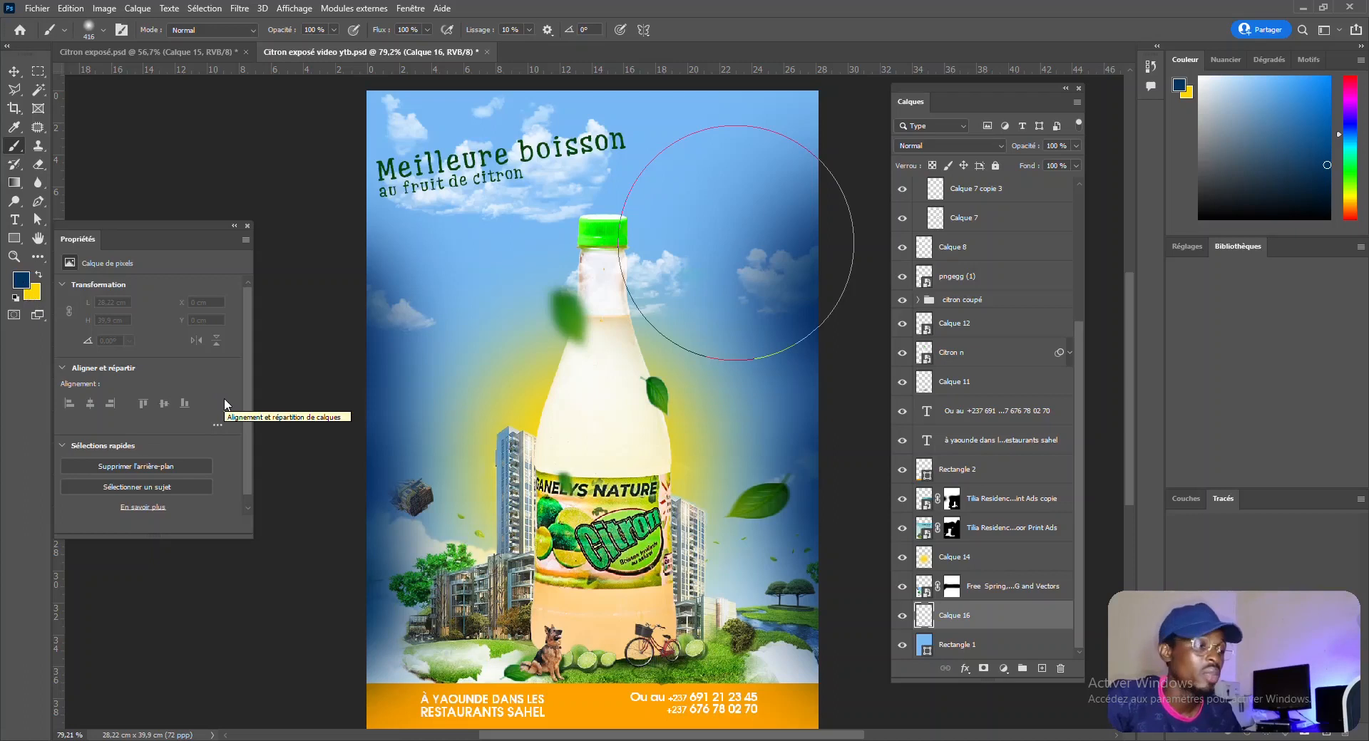
{"action": "key", "text": "d"}
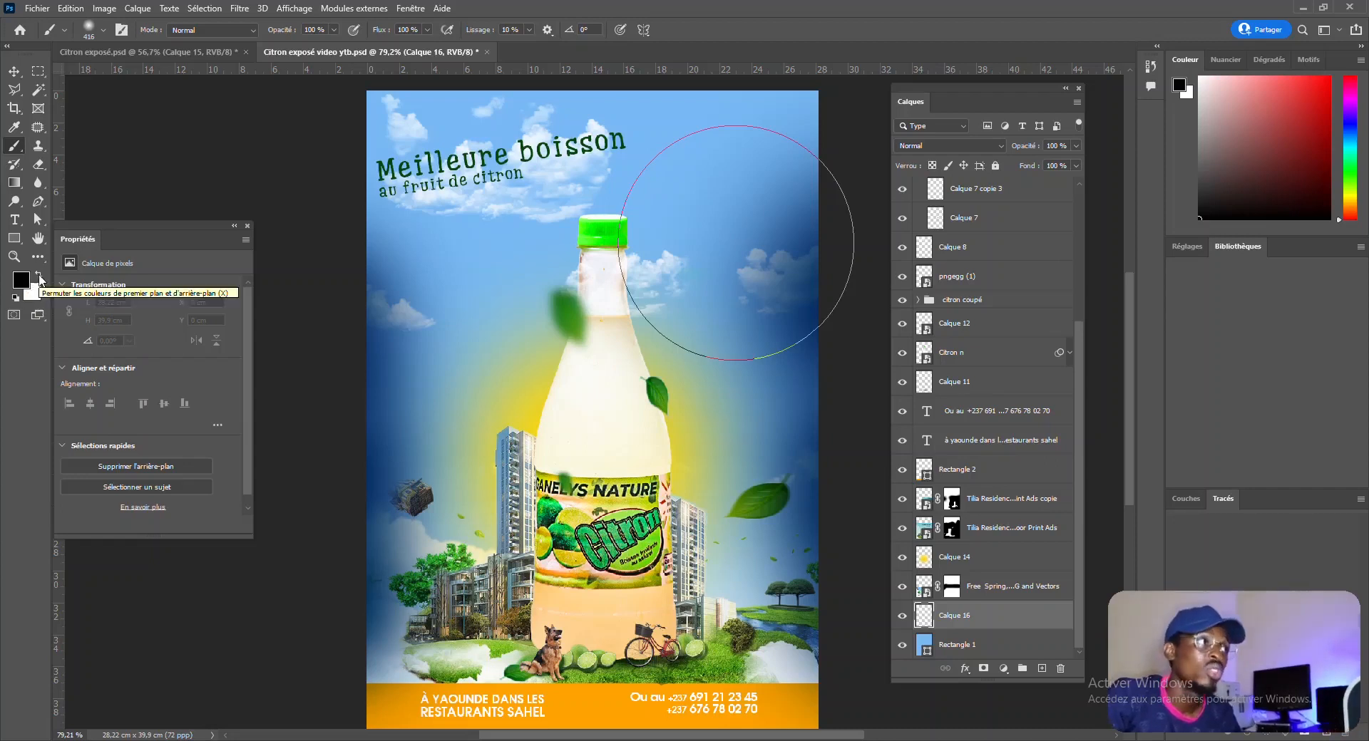
{"action": "left_click", "coordinate": [40, 278]}
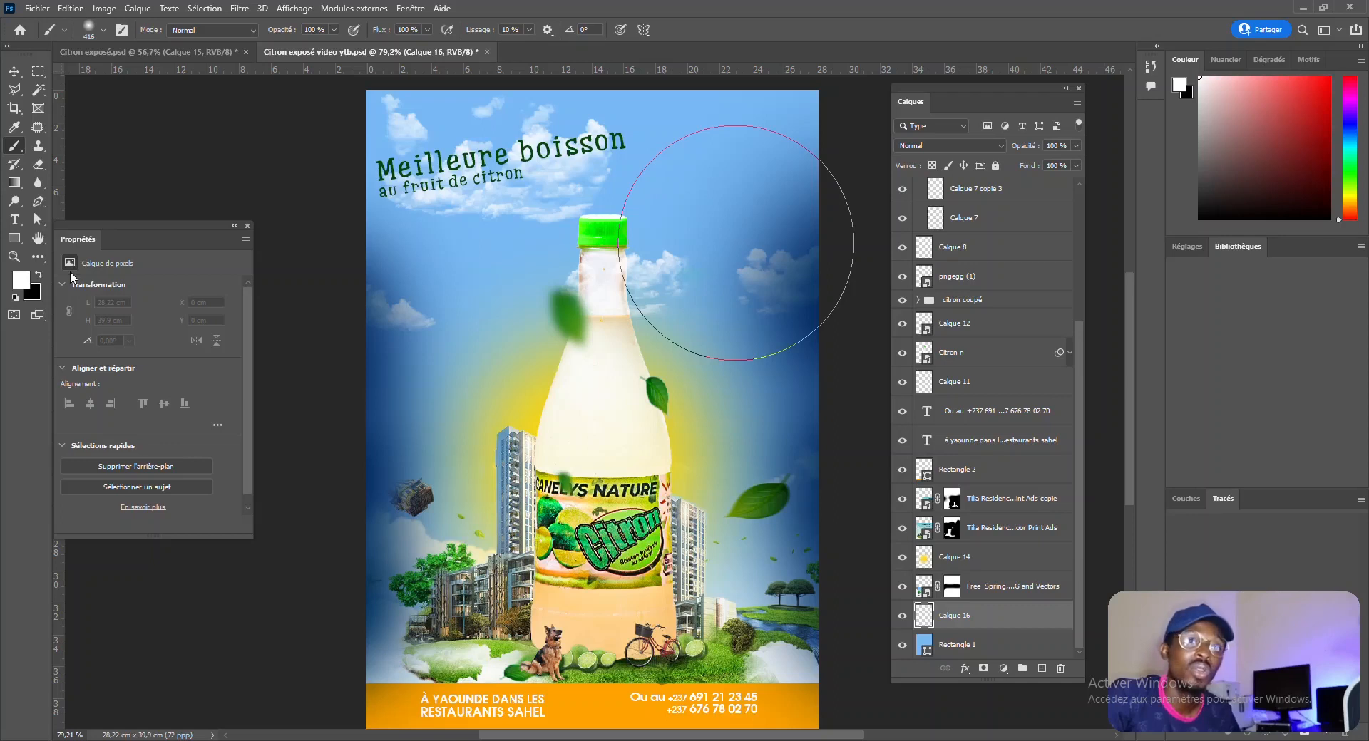
{"action": "key", "text": "x"}
{"action": "key", "text": "x"}
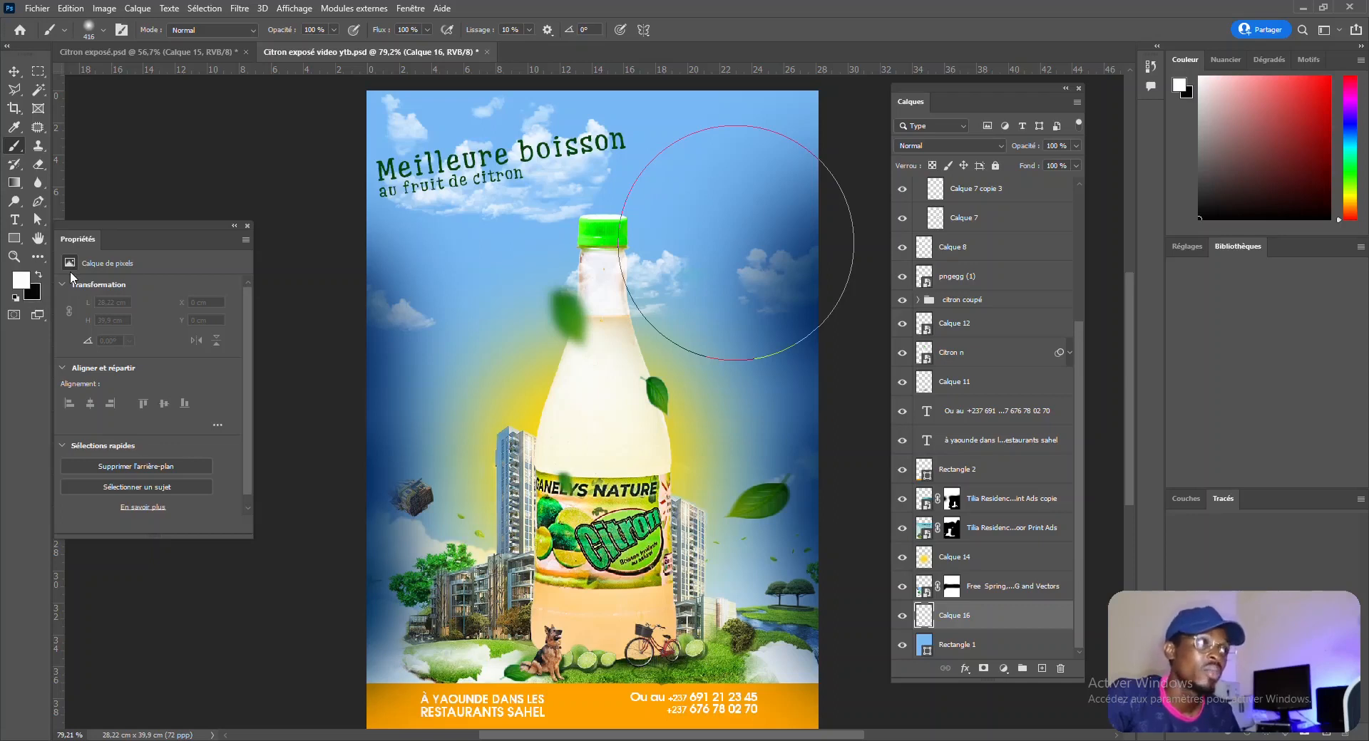
{"action": "key", "text": "x"}
{"action": "key", "text": "x"}
{"action": "key", "text": "x"}
{"action": "key", "text": "x"}
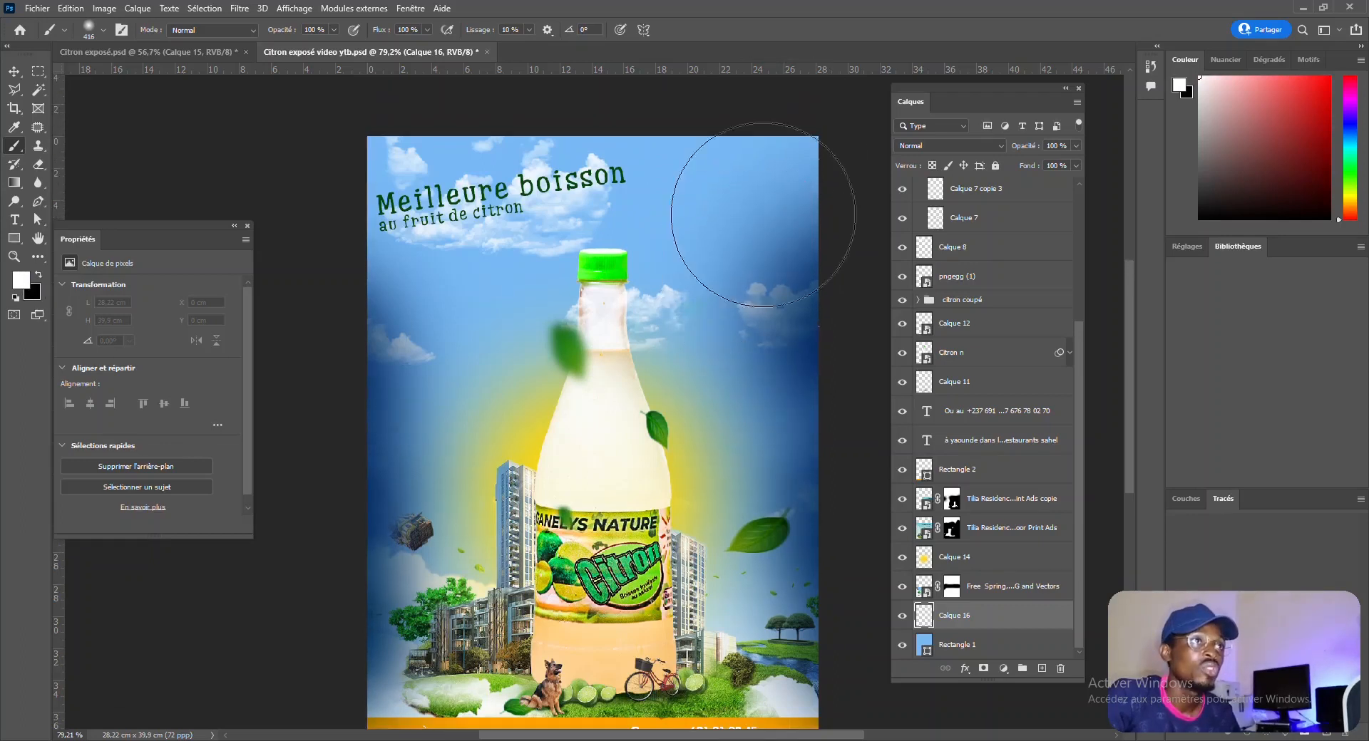
{"action": "scroll", "coordinate": [749, 186], "scroll_direction": "up", "scroll_amount": 2}
{"action": "left_click", "coordinate": [760, 193]}
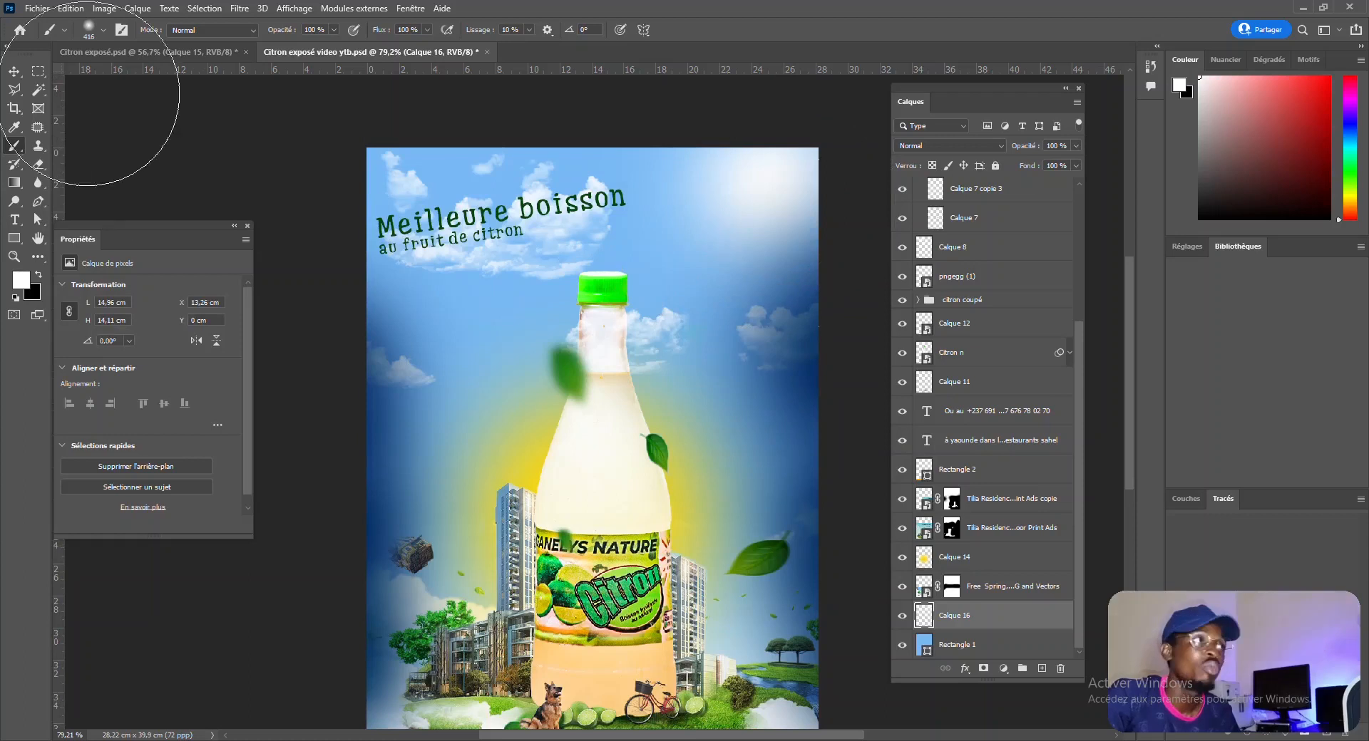
Step: Copy the Ganelys Nature logo from Citron exposé.psd into Citron exposé video ytb.psd, placing it over the white glow in the upper-right corner
{"action": "left_click", "coordinate": [18, 72]}
{"action": "left_click", "coordinate": [187, 52]}
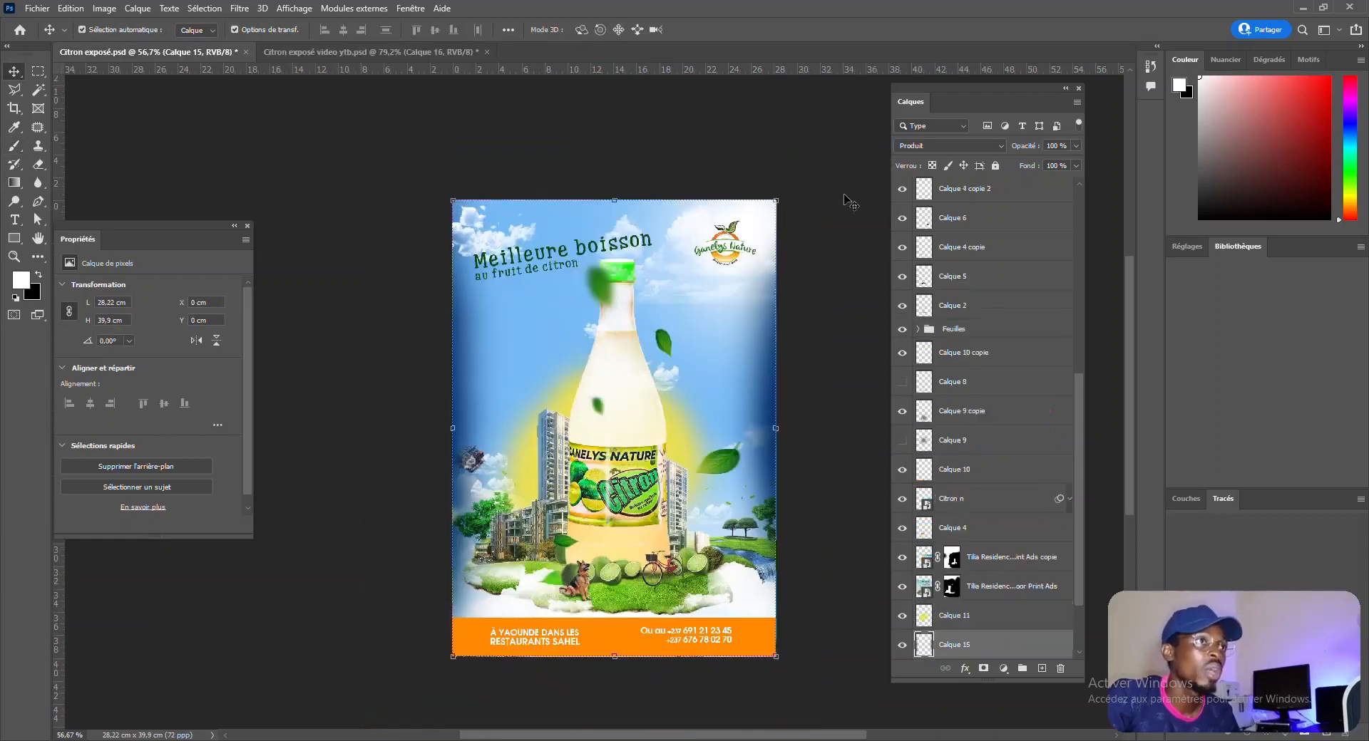
{"action": "left_click_drag", "start_coordinate": [722, 264], "coordinate": [742, 181]}
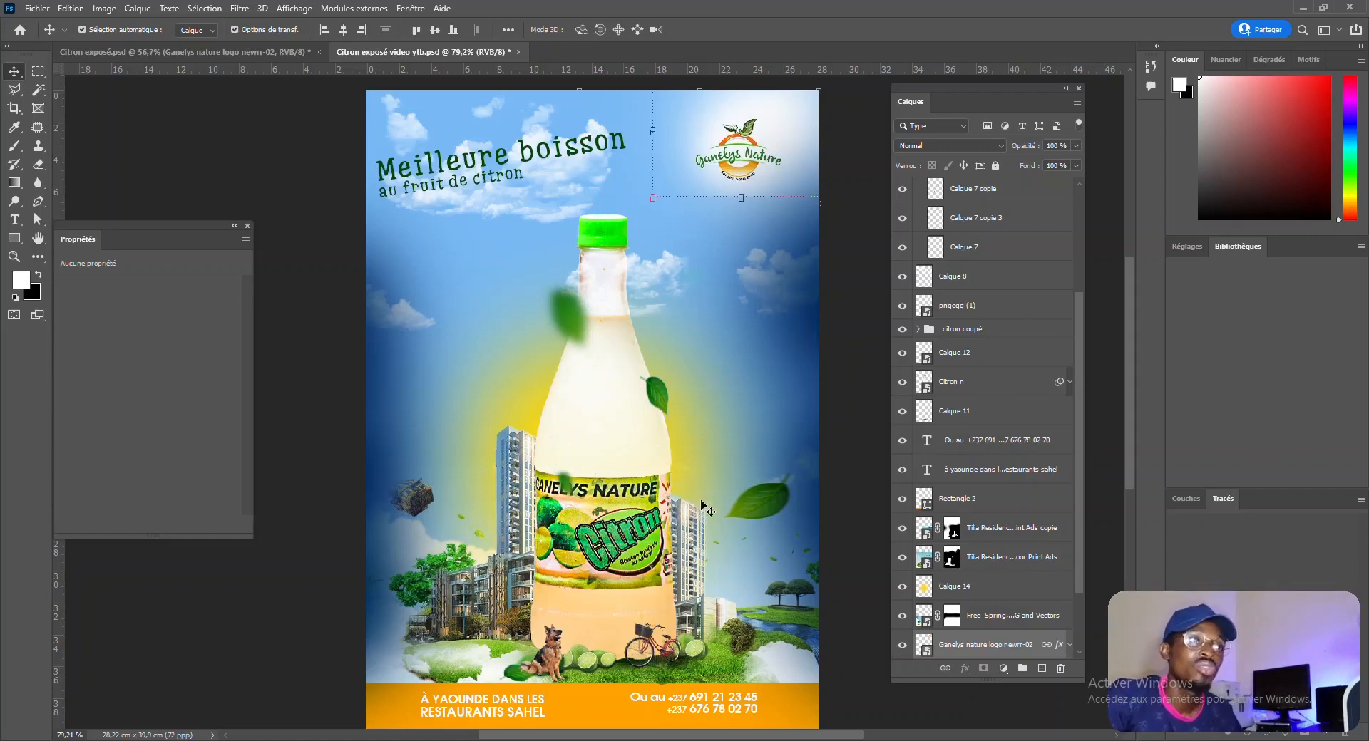
{"action": "scroll", "coordinate": [685, 521], "scroll_direction": "down", "scroll_amount": 3}
{"action": "scroll", "coordinate": [746, 448], "scroll_direction": "down", "scroll_amount": 1}
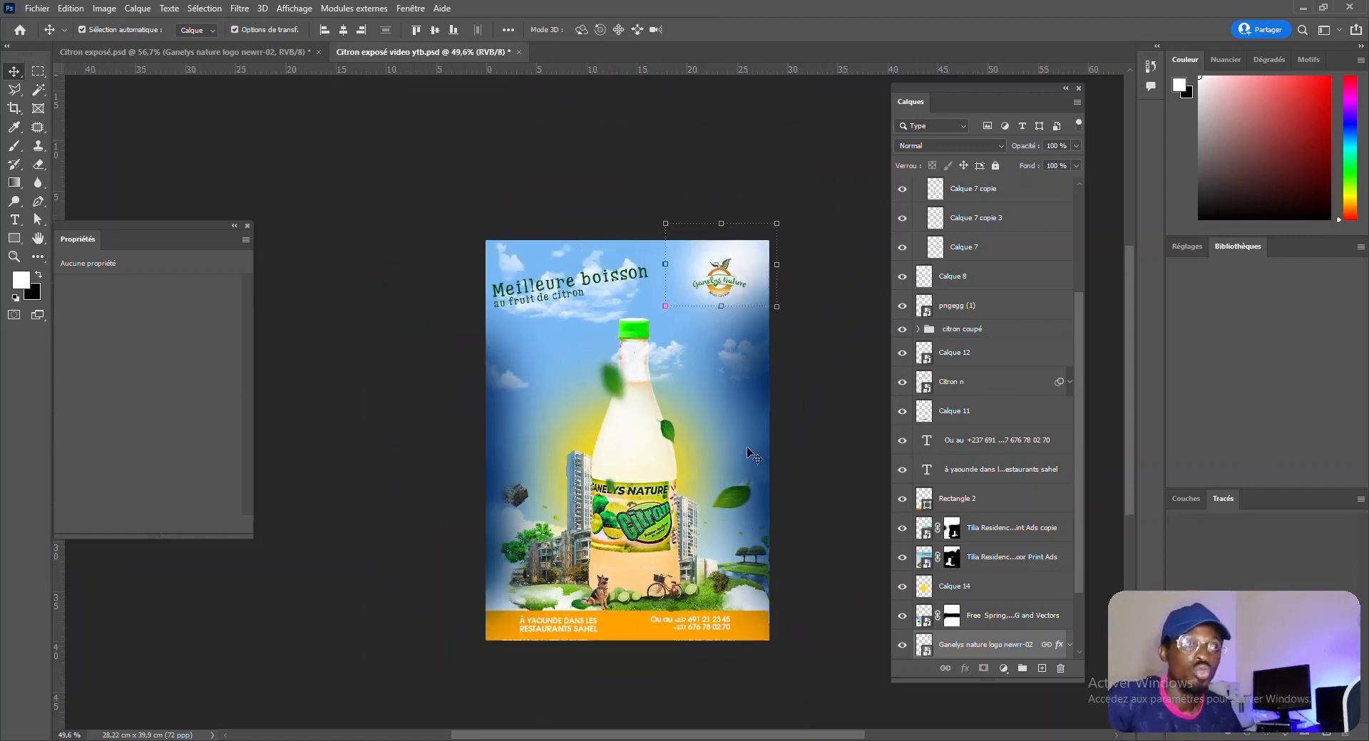
{"action": "left_click", "coordinate": [445, 297]}
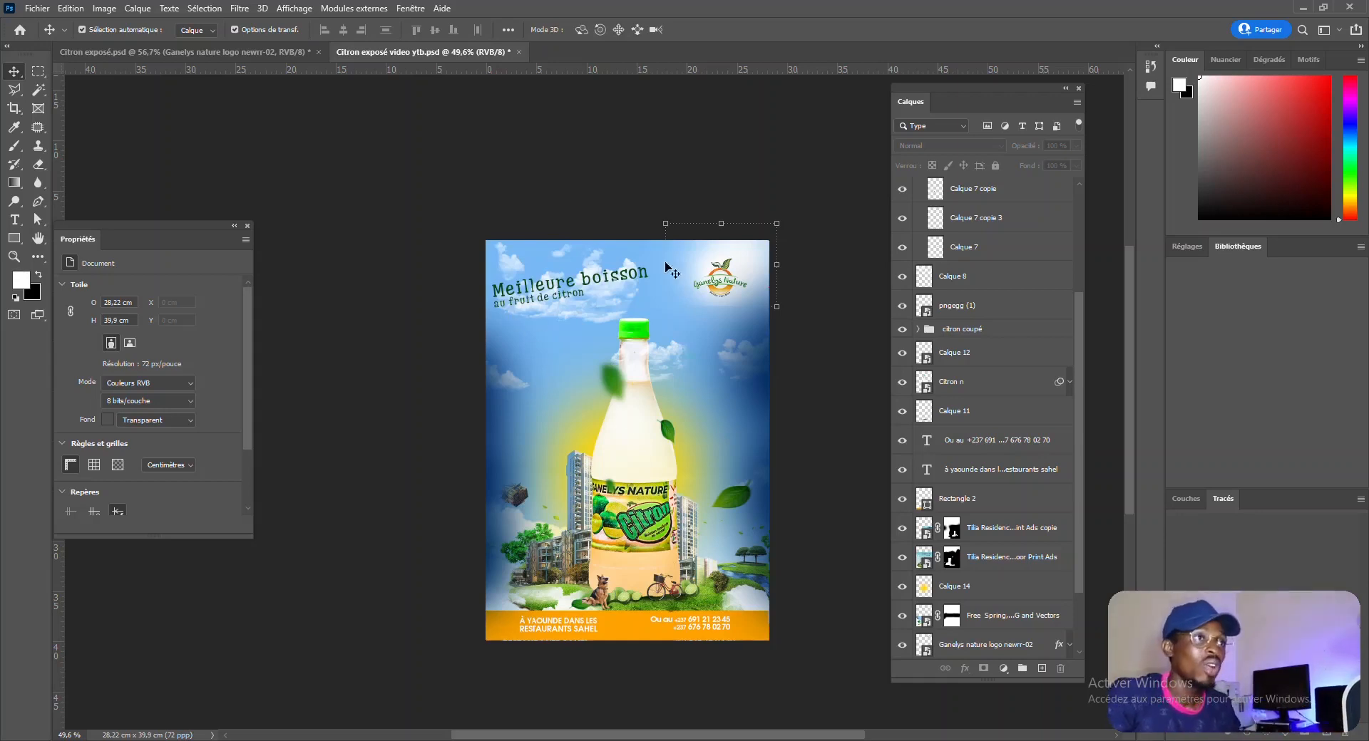
Step: Hide and reshow the Calque 15 shading layer to compare how it affects the white corner glow behind the logo
{"action": "scroll", "coordinate": [713, 286], "scroll_direction": "up", "scroll_amount": 3}
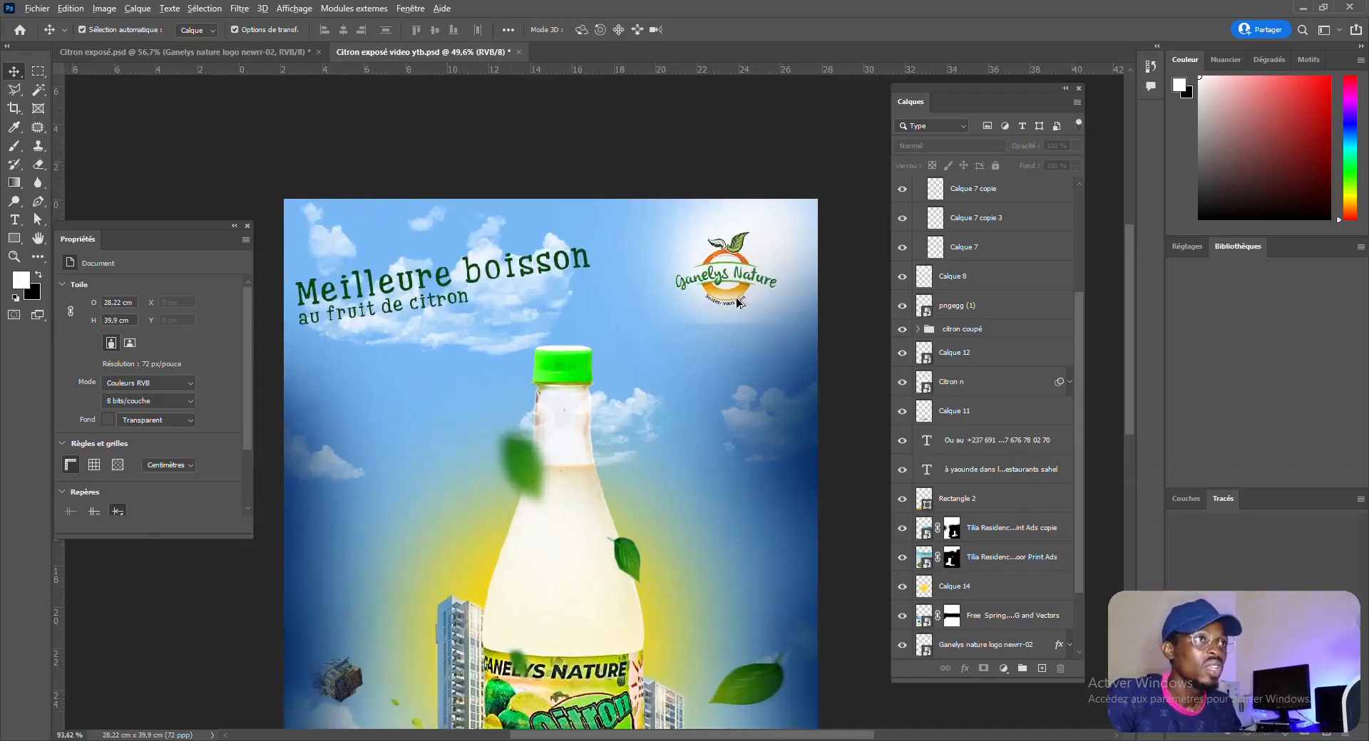
{"action": "scroll", "coordinate": [729, 320], "scroll_direction": "up", "scroll_amount": 3}
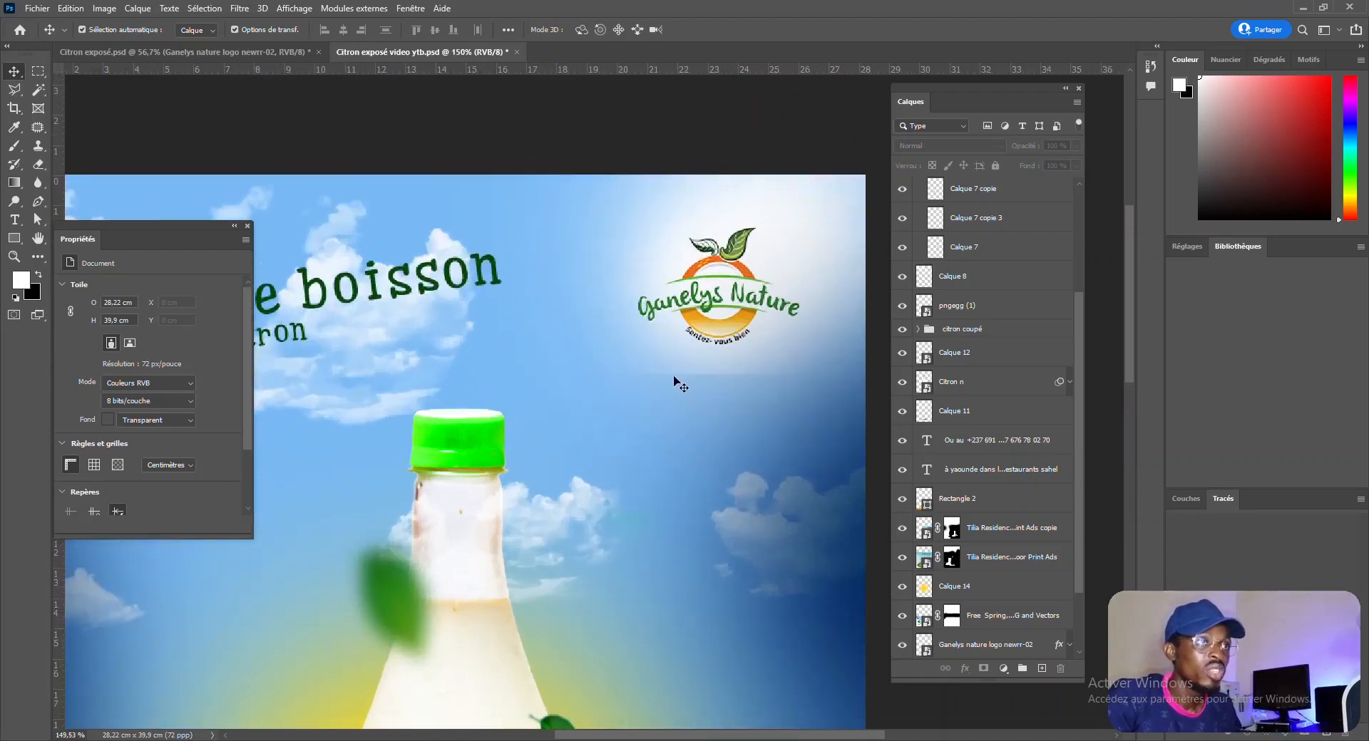
{"action": "left_click", "coordinate": [738, 370]}
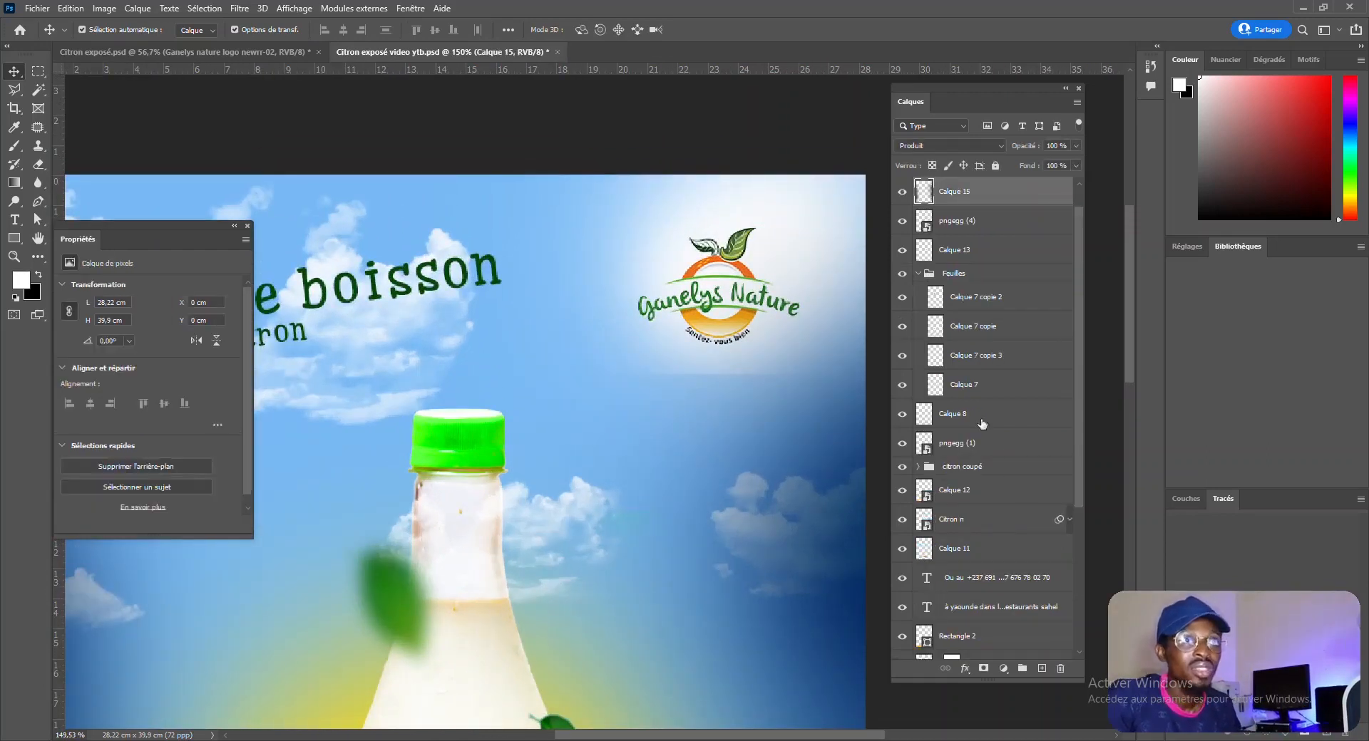
{"action": "left_click", "coordinate": [901, 193]}
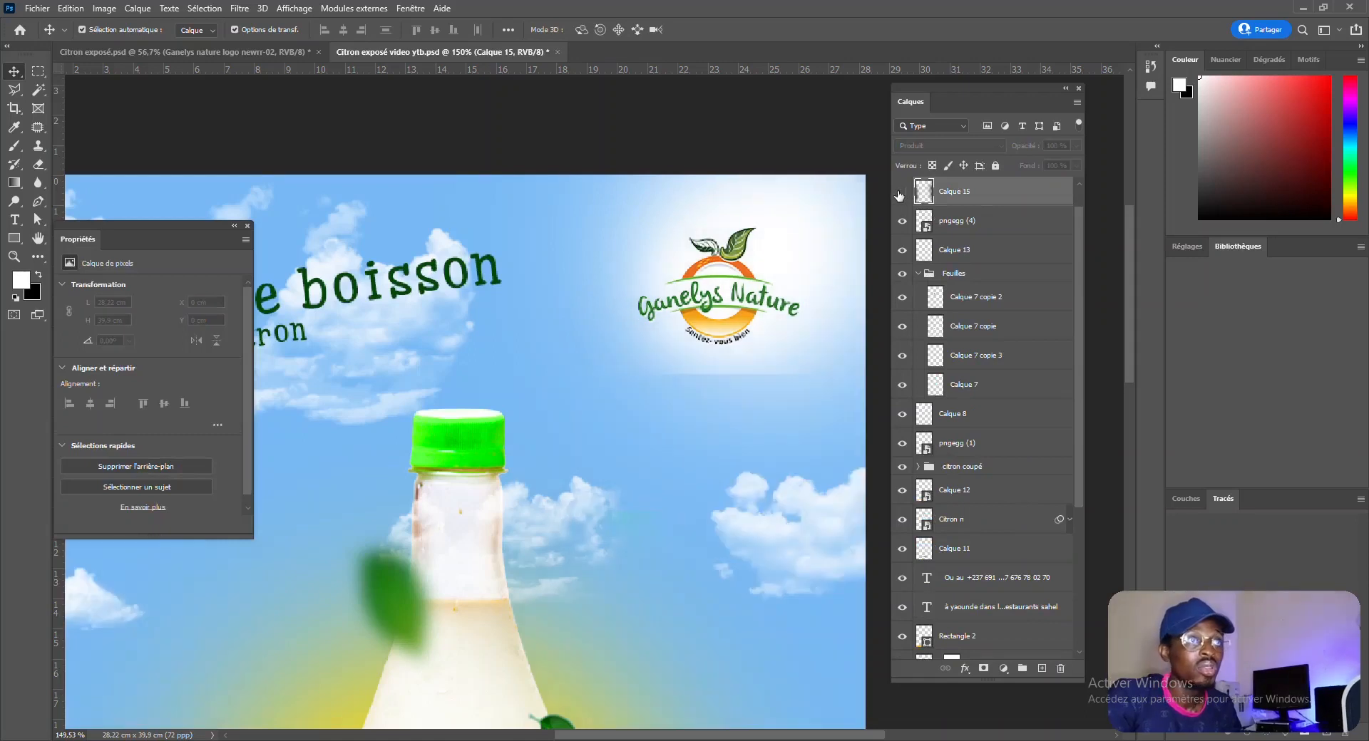
{"action": "left_click", "coordinate": [901, 193]}
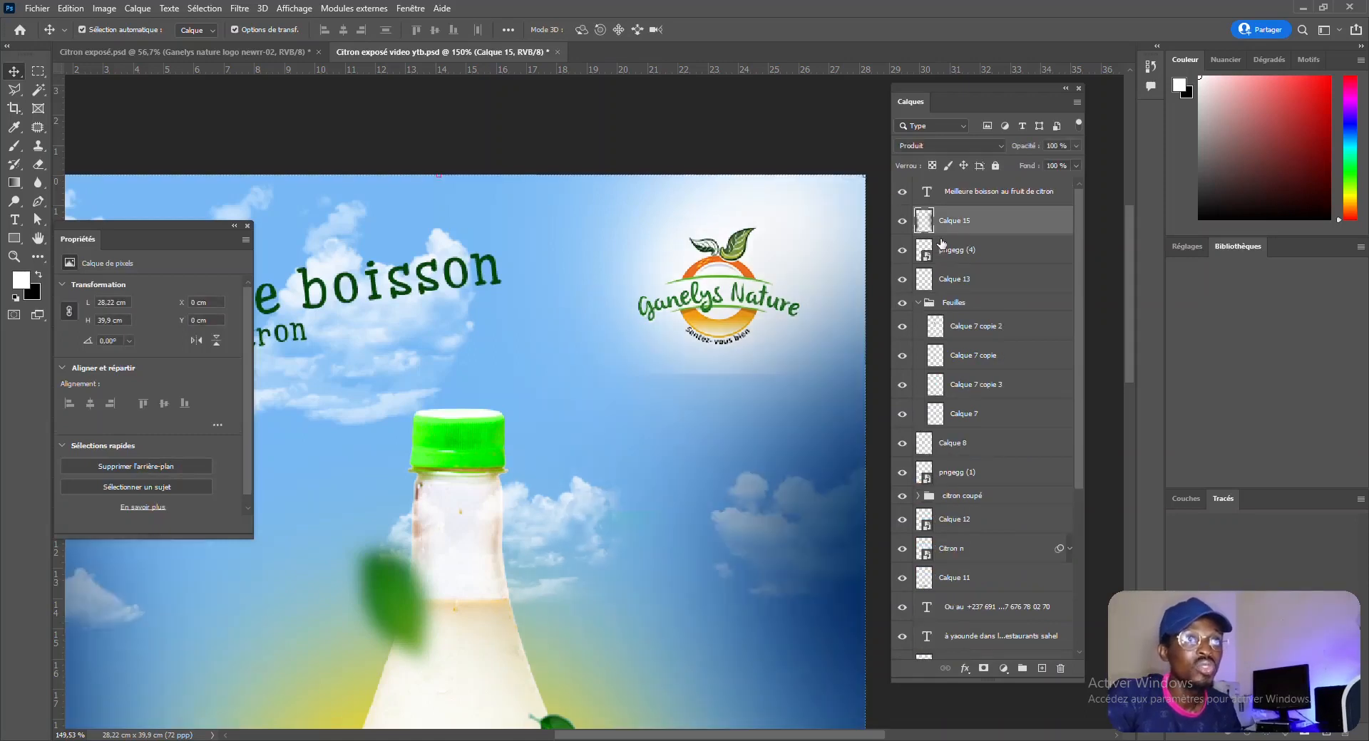
{"action": "left_click", "coordinate": [667, 331]}
{"action": "left_click_drag", "start_coordinate": [665, 331], "coordinate": [595, 324]}
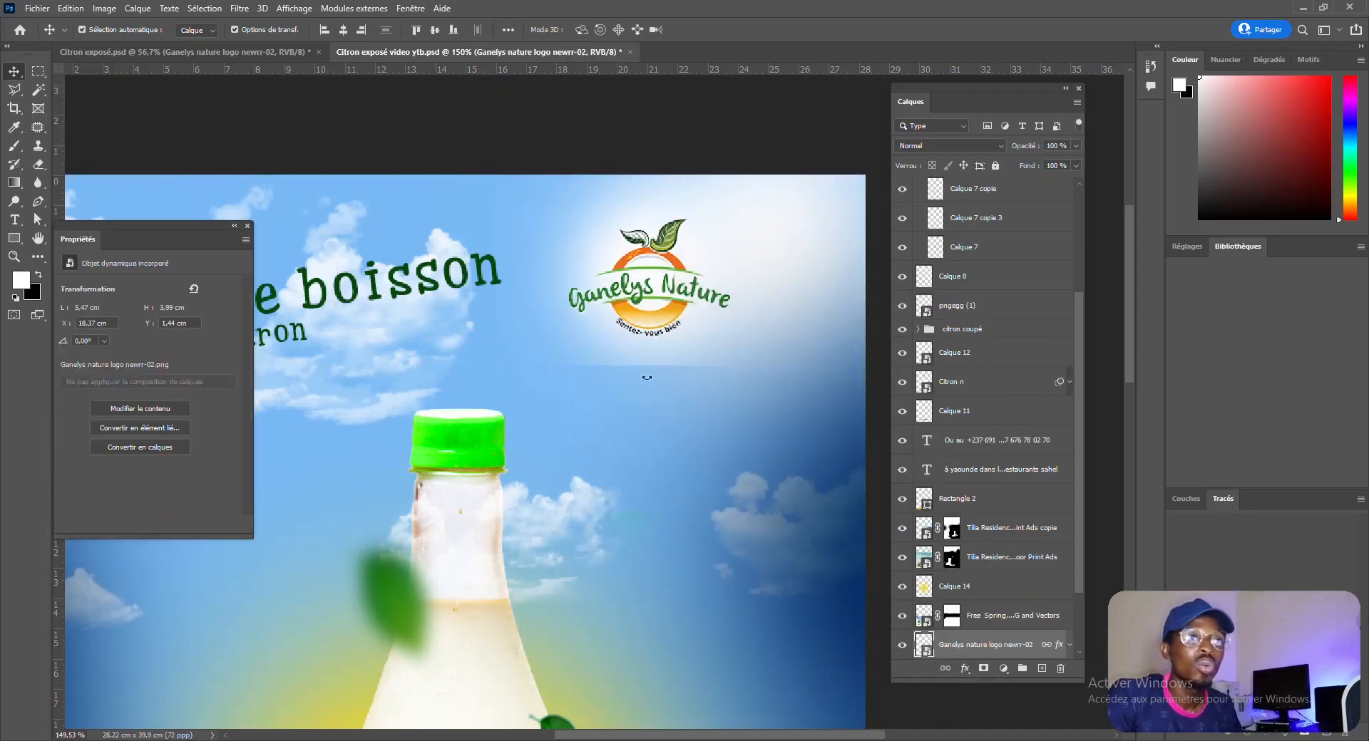
{"action": "key", "text": "ctrl+shift+alt+n"}
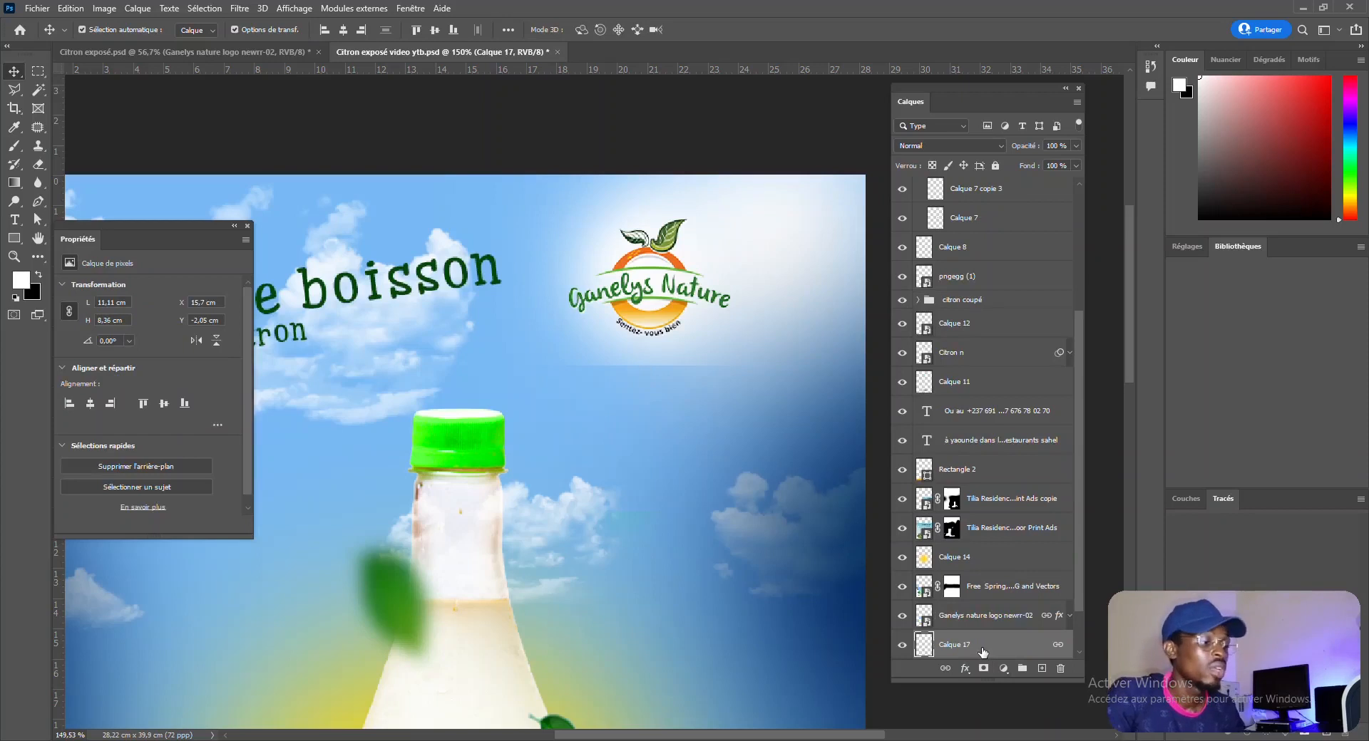
{"action": "key", "text": "e"}
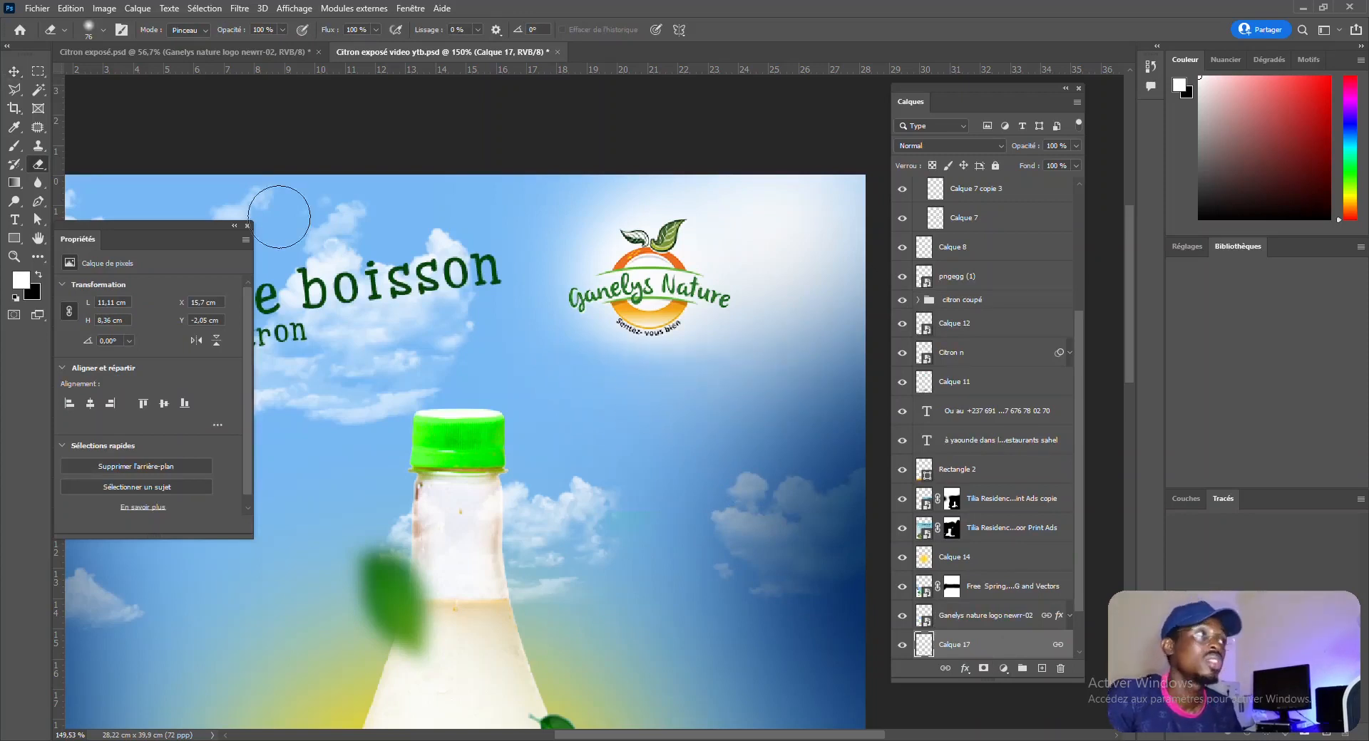
{"action": "left_click", "coordinate": [14, 72]}
{"action": "scroll", "coordinate": [741, 416], "scroll_direction": "down", "scroll_amount": 5}
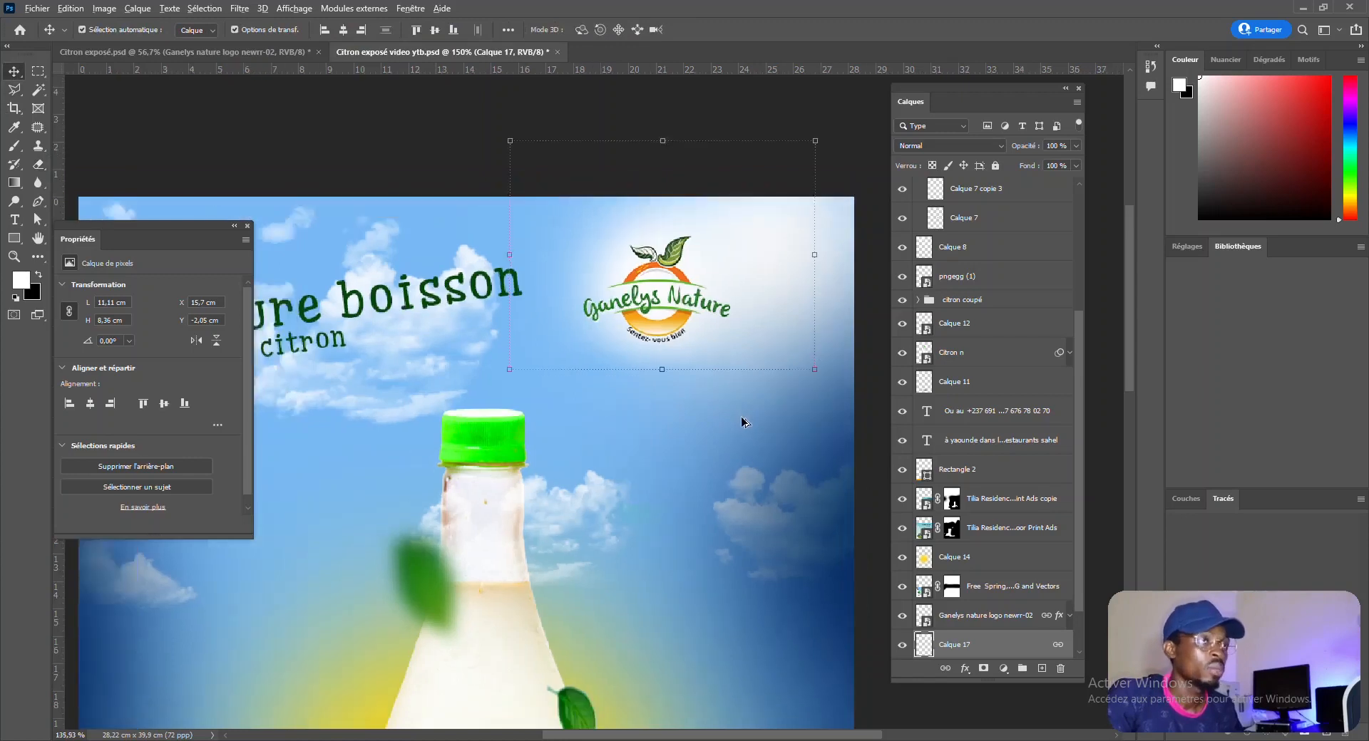
Step: Move the linked Ganelys Nature logo and white glow toward the poster's upper-right corner, placing the logo at X 21.02 cm, Y 1.02 cm
{"action": "left_click_drag", "start_coordinate": [703, 379], "coordinate": [726, 375]}
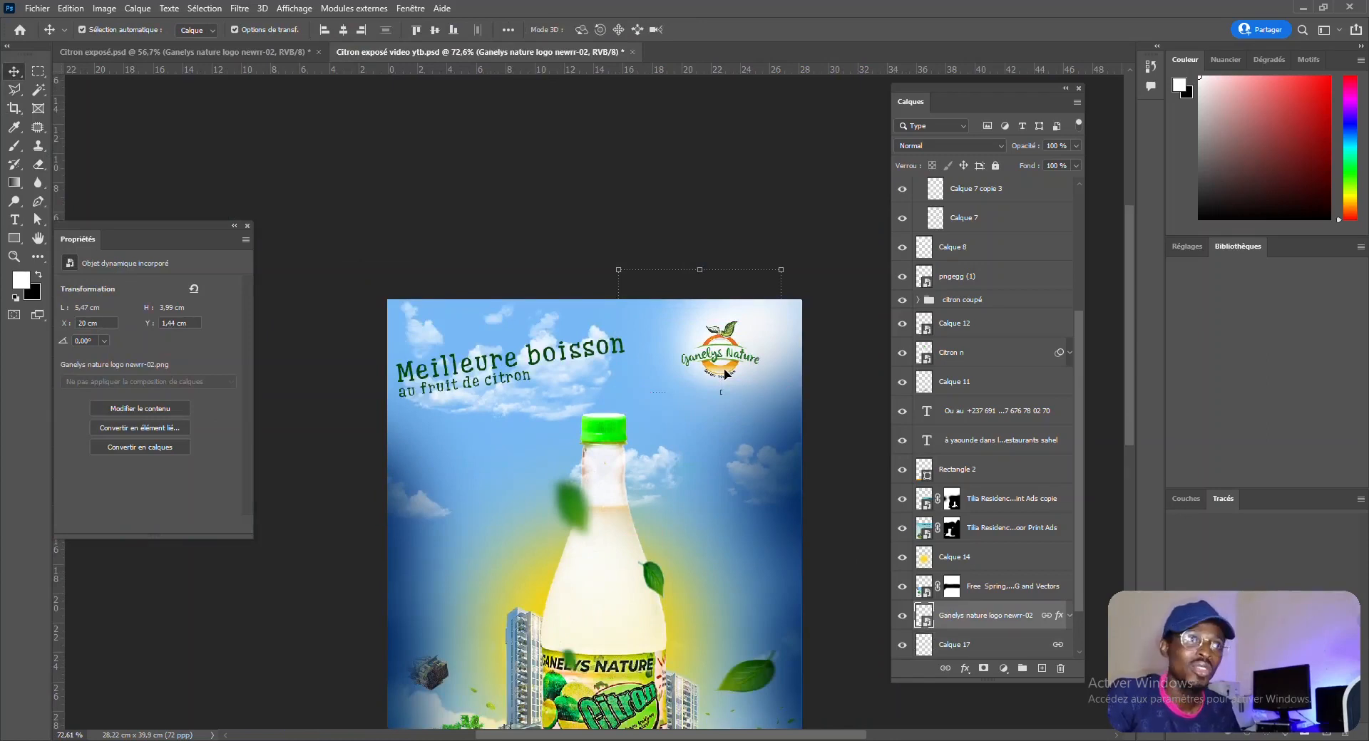
{"action": "left_click_drag", "start_coordinate": [725, 374], "coordinate": [726, 372]}
{"action": "key", "text": "Right"}
{"action": "key", "text": "Right"}
{"action": "key", "text": "Right"}
{"action": "key", "text": "Right"}
{"action": "key", "text": "Right"}
{"action": "key", "text": "Right"}
{"action": "key", "text": "Right"}
{"action": "key", "text": "Right"}
{"action": "key", "text": "Right"}
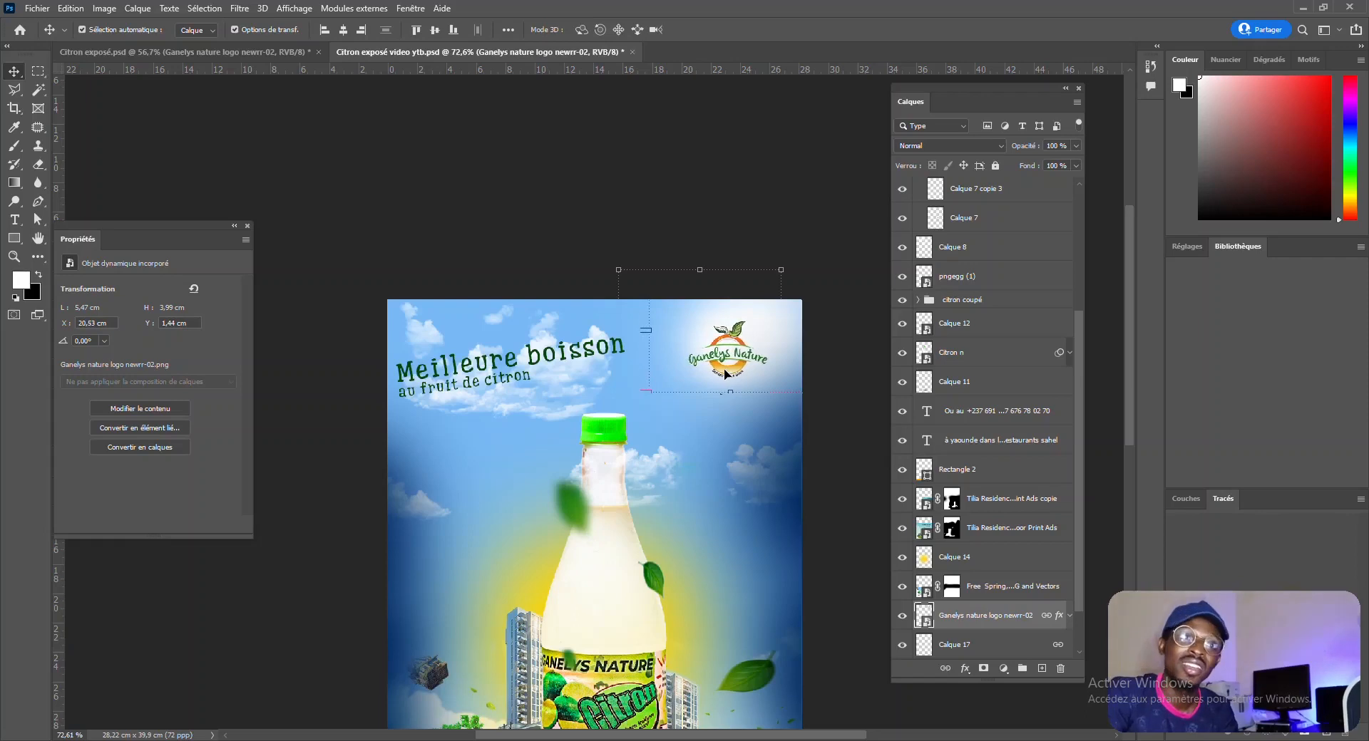
{"action": "key", "text": "Right"}
{"action": "key", "text": "Right"}
{"action": "key", "text": "Right"}
{"action": "key", "text": "Up"}
{"action": "key", "text": "Up"}
{"action": "key", "text": "Up"}
{"action": "key", "text": "Up"}
{"action": "key", "text": "Up"}
{"action": "key", "text": "Up"}
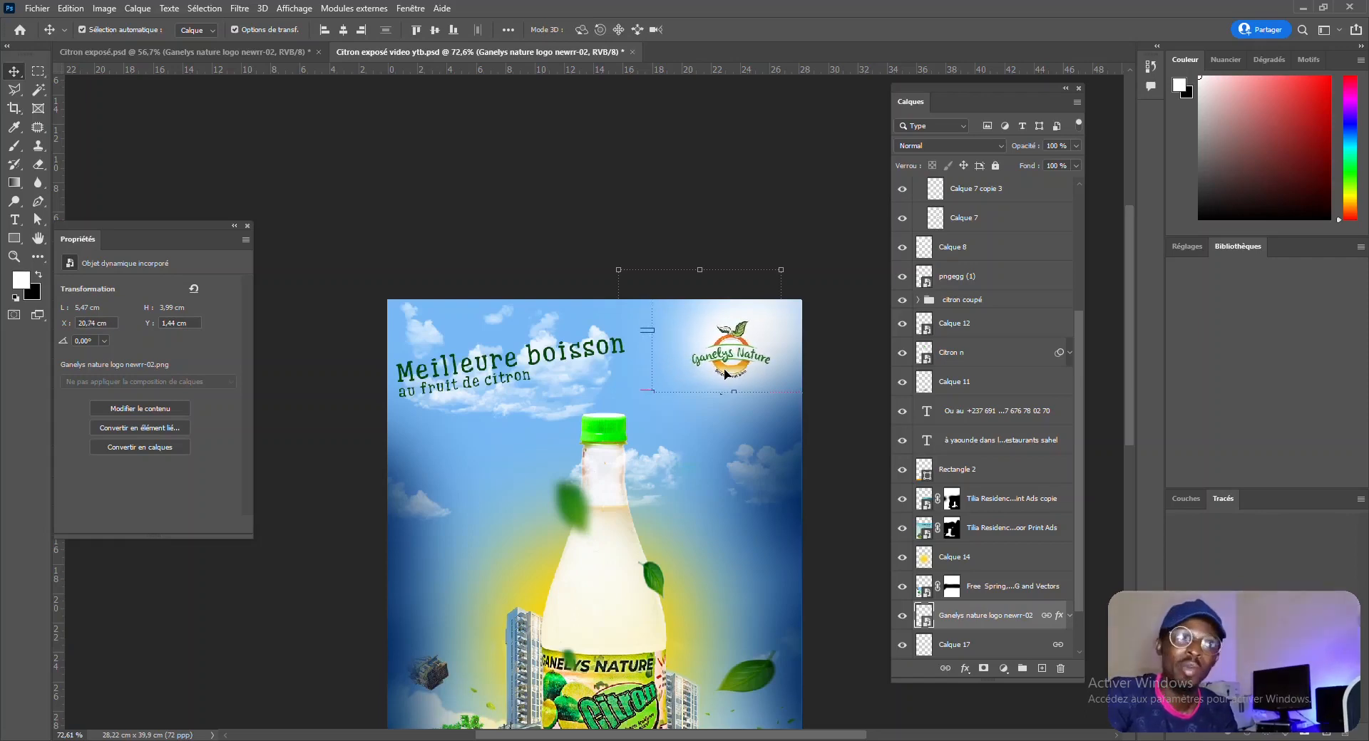
{"action": "key", "text": "Right"}
{"action": "key", "text": "Right"}
{"action": "key", "text": "Right"}
{"action": "key", "text": "Right"}
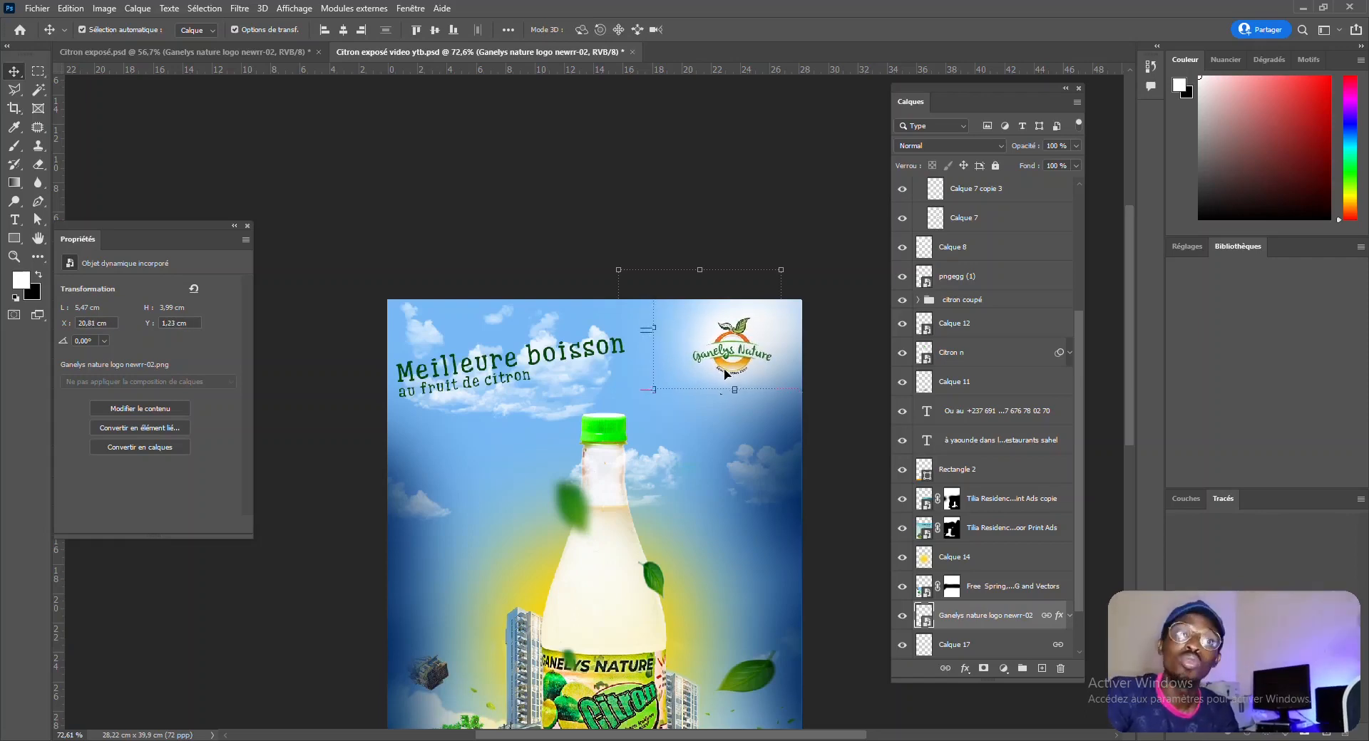
{"action": "key", "text": "Up"}
{"action": "key", "text": "Up"}
{"action": "key", "text": "Up"}
{"action": "key", "text": "Up"}
{"action": "key", "text": "Up"}
{"action": "key", "text": "Up"}
{"action": "key", "text": "Right"}
{"action": "key", "text": "Right"}
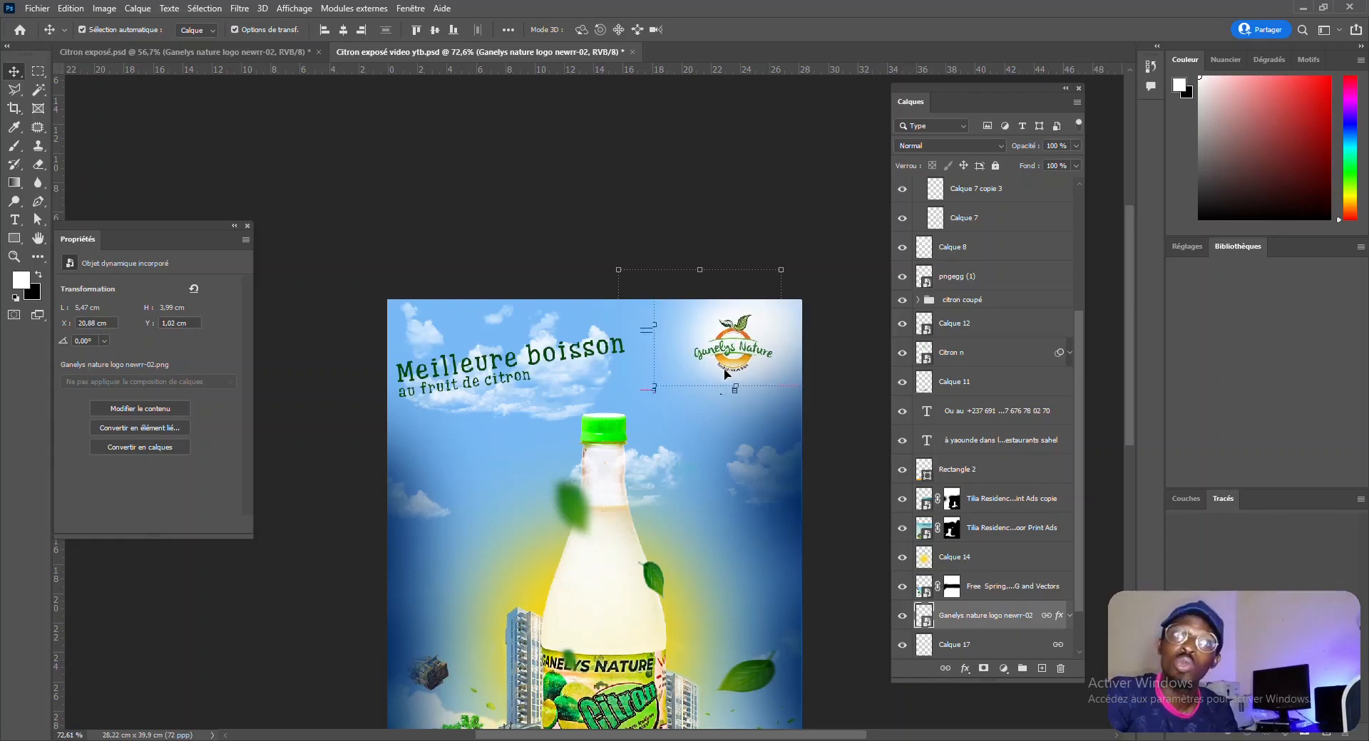
{"action": "key", "text": "Right"}
{"action": "key", "text": "Right"}
{"action": "key", "text": "Right"}
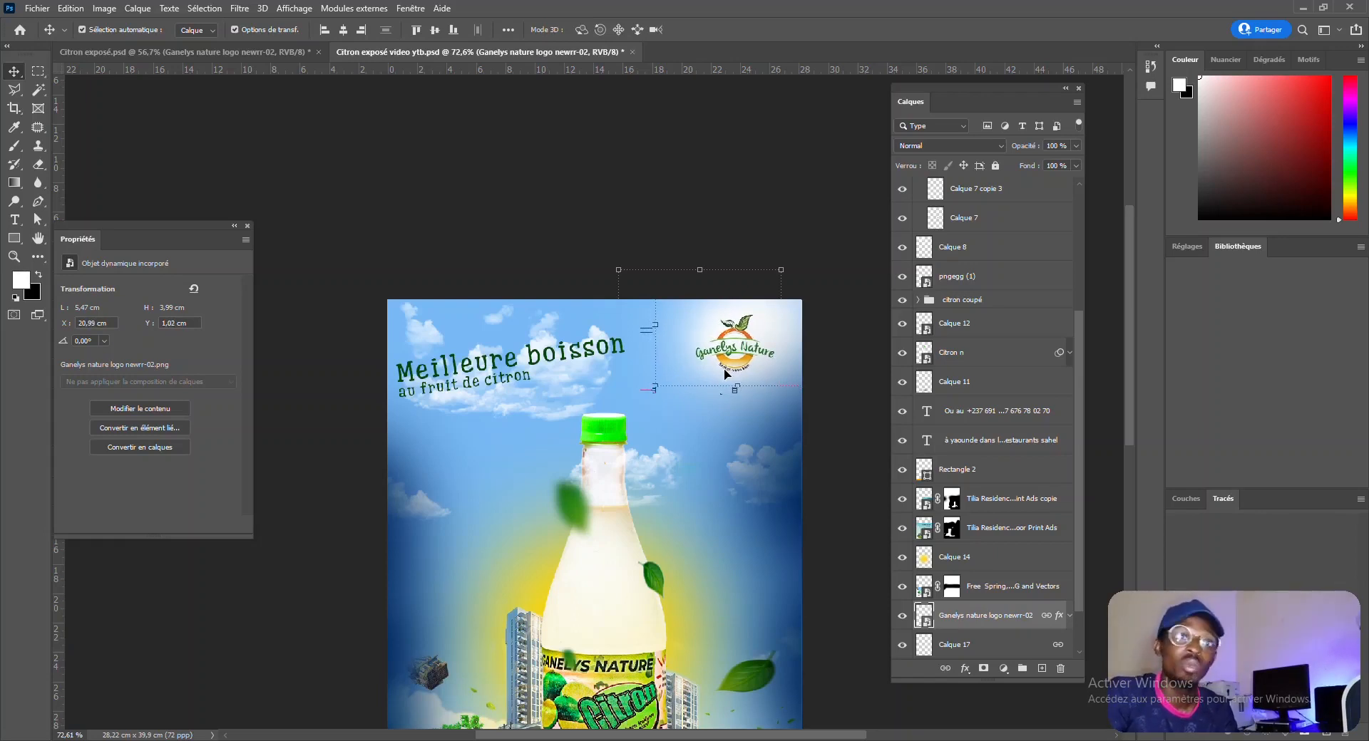
{"action": "key", "text": "Right"}
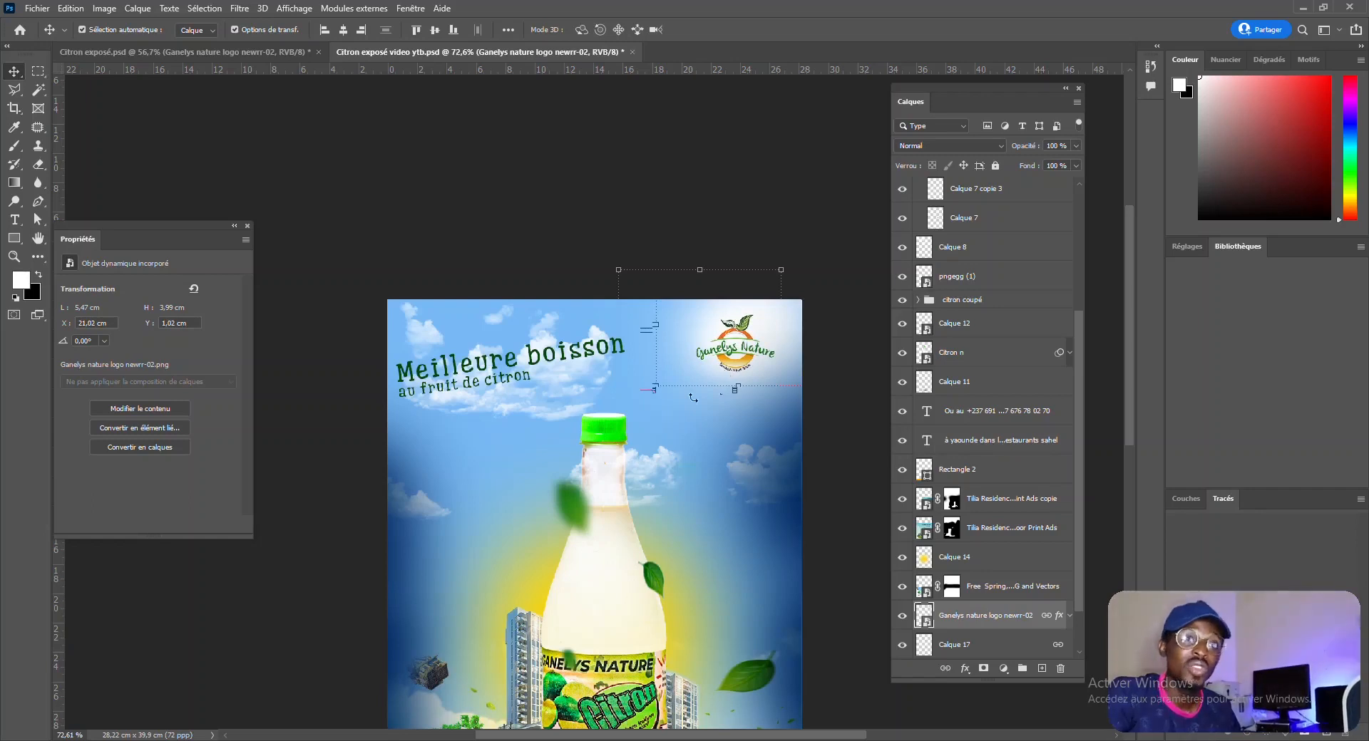
Step: Scale the headline "Meilleure boisson au fruit de citron" down slightly and proportionally, pulling its start inward from the poster's left edge
{"action": "scroll", "coordinate": [663, 507], "scroll_direction": "down", "scroll_amount": 3}
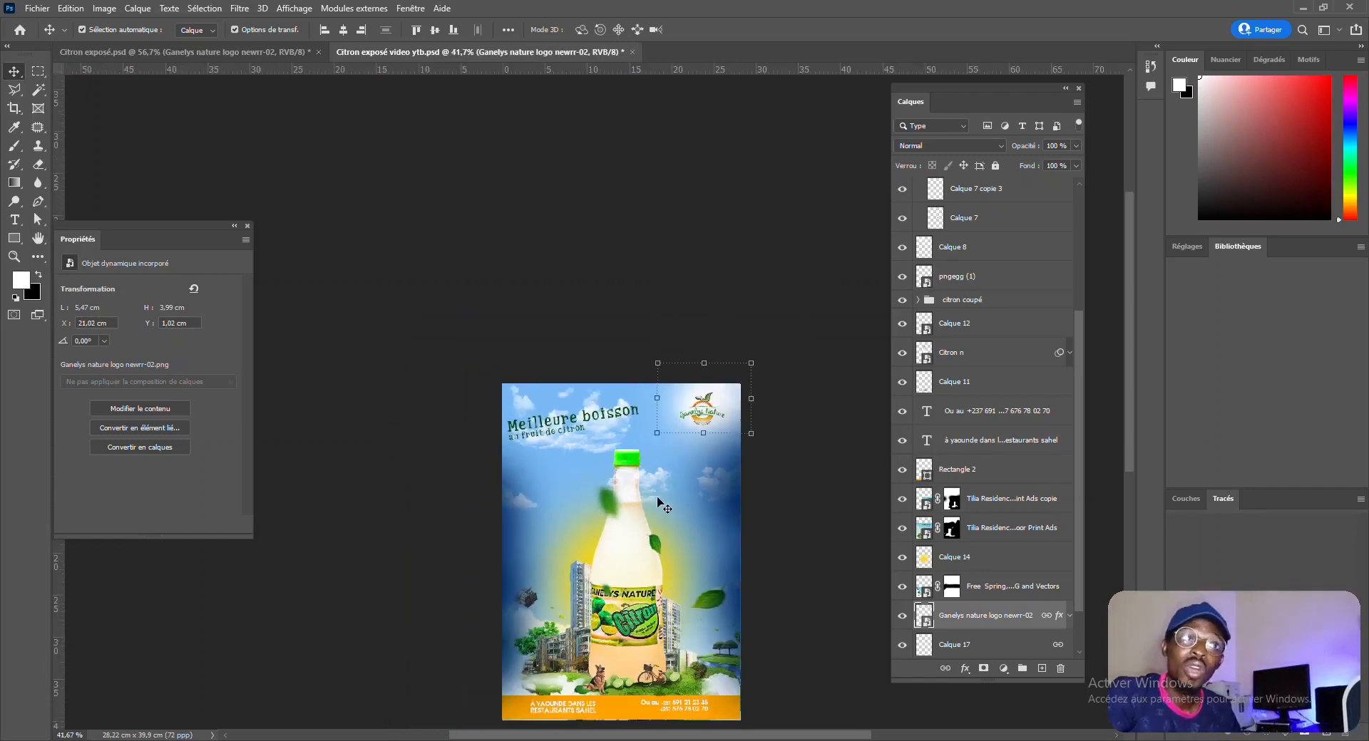
{"action": "scroll", "coordinate": [658, 502], "scroll_direction": "down", "scroll_amount": 2}
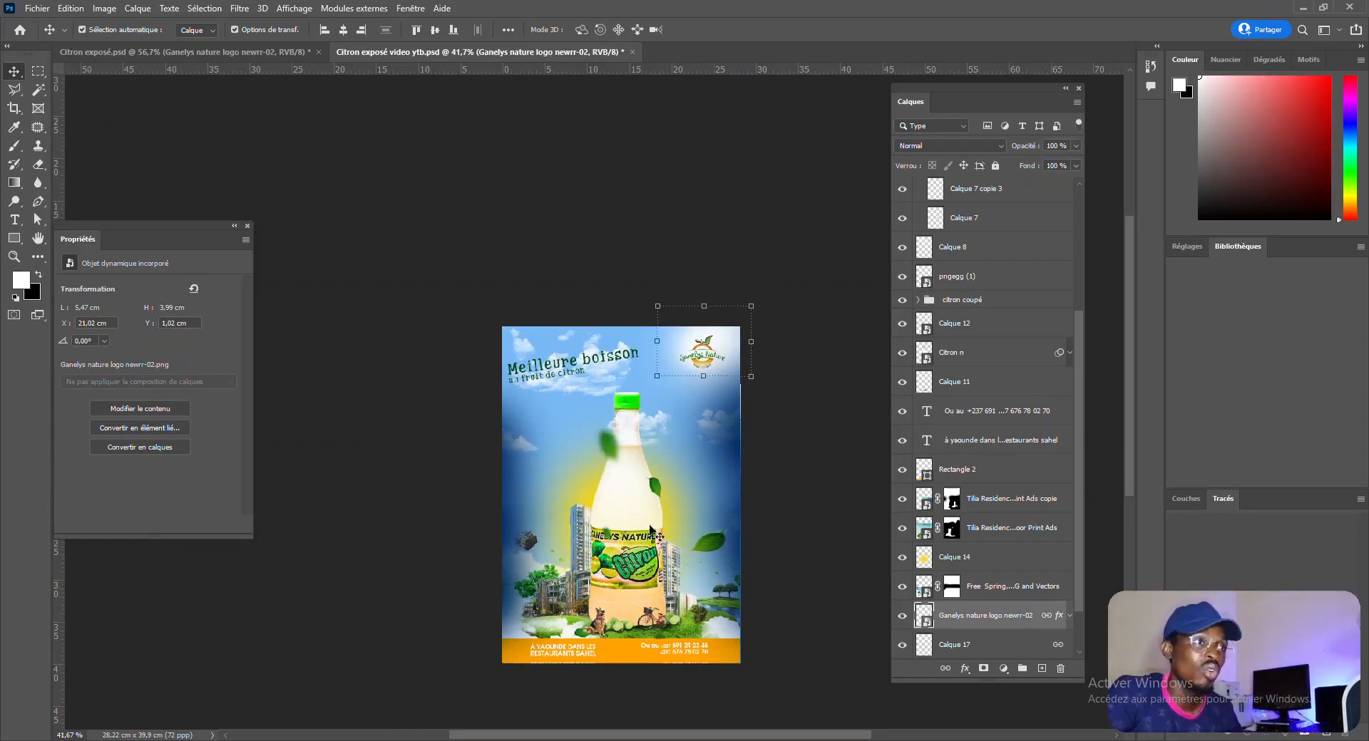
{"action": "left_click", "coordinate": [581, 253]}
{"action": "scroll", "coordinate": [660, 499], "scroll_direction": "up", "scroll_amount": 2}
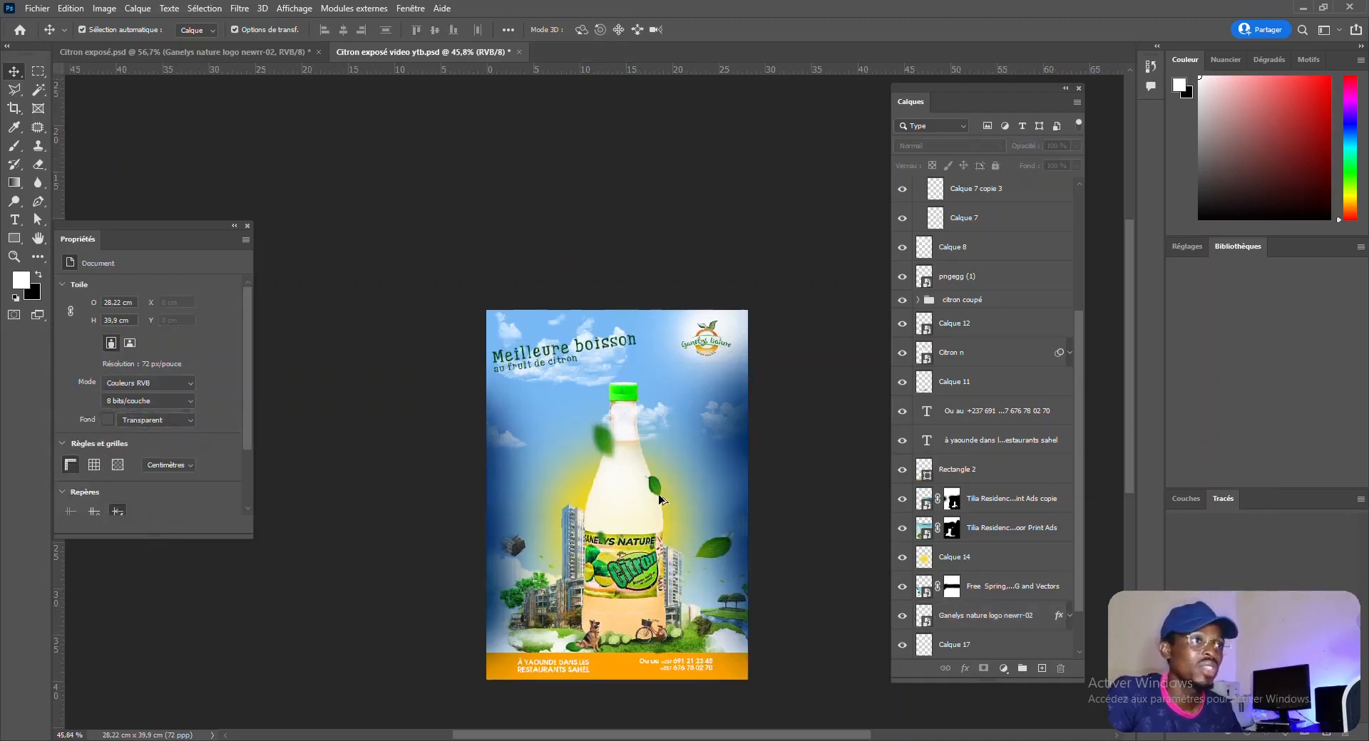
{"action": "scroll", "coordinate": [648, 453], "scroll_direction": "down", "scroll_amount": 2}
{"action": "scroll", "coordinate": [559, 305], "scroll_direction": "up", "scroll_amount": 3}
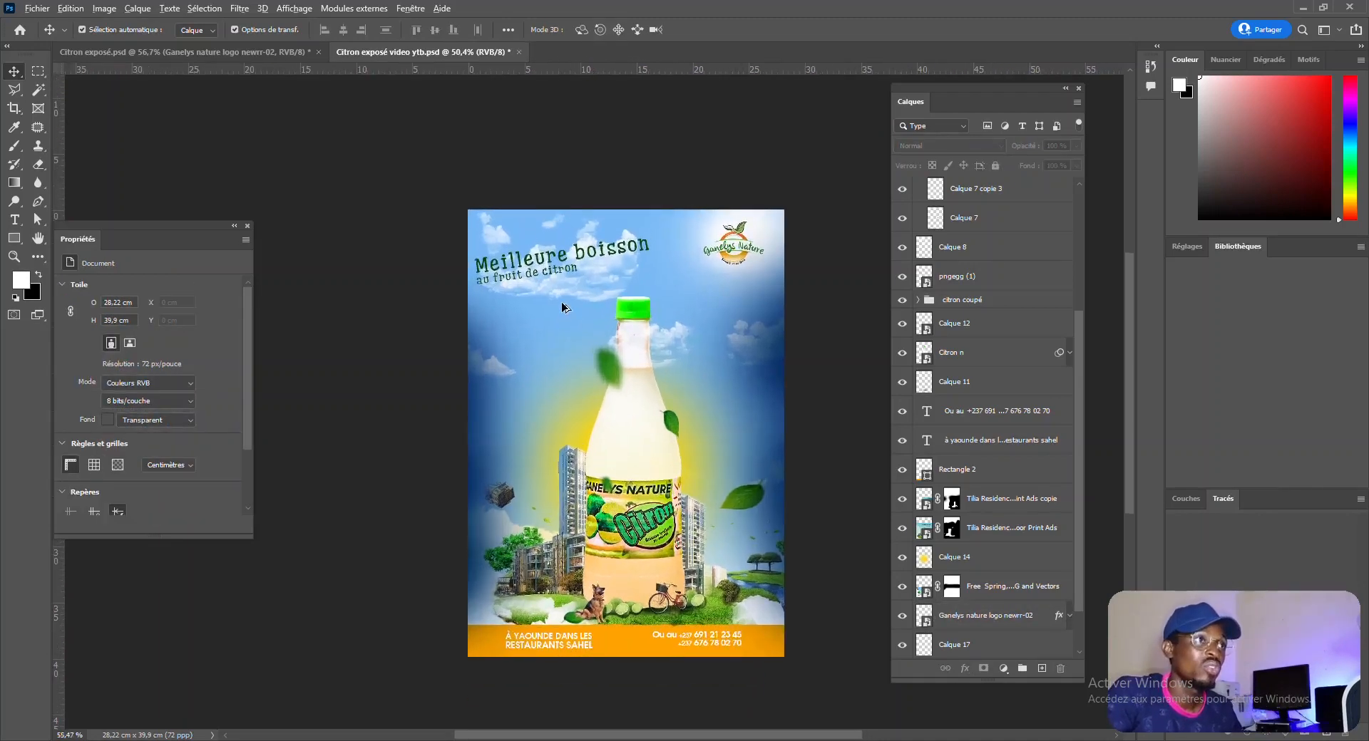
{"action": "left_click", "coordinate": [555, 255]}
{"action": "scroll", "coordinate": [463, 258], "scroll_direction": "down", "scroll_amount": 1}
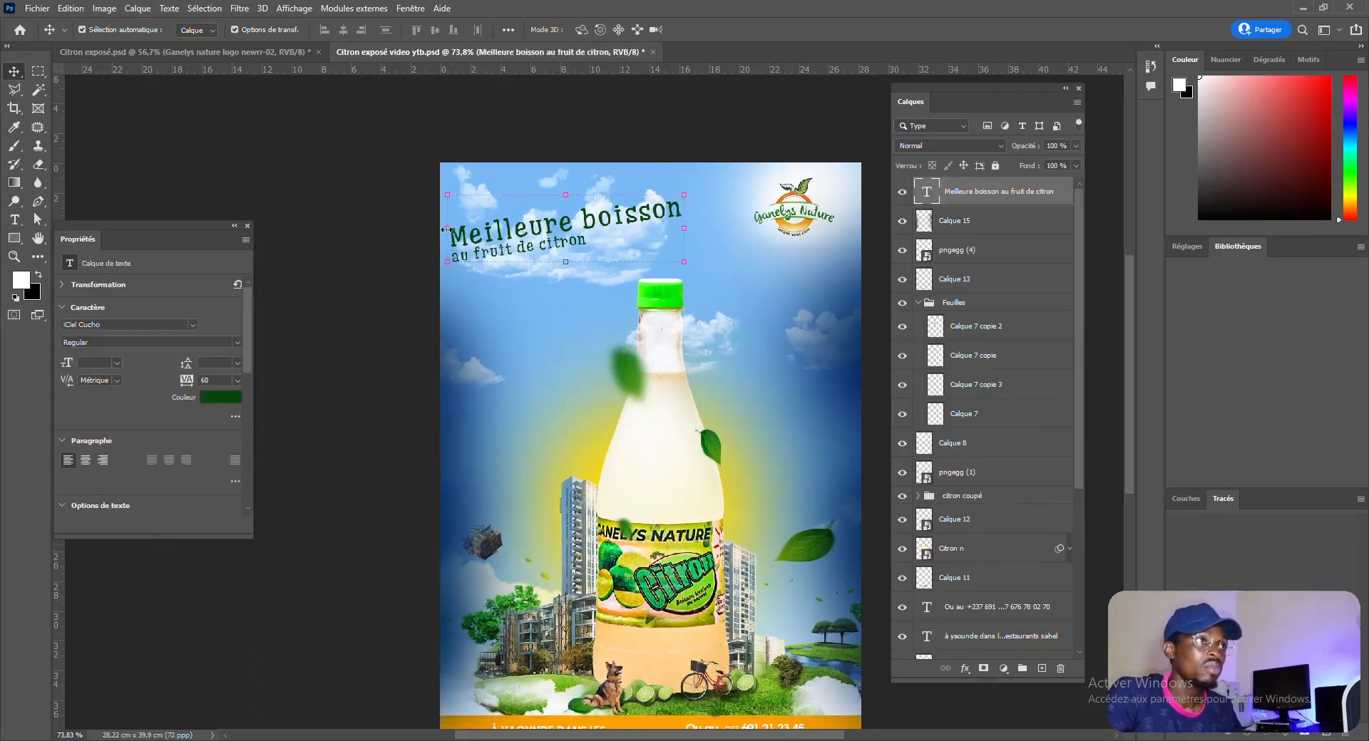
{"action": "key", "text": "ctrl+t"}
{"action": "left_click_drag", "start_coordinate": [447, 228], "coordinate": [470, 230]}
{"action": "key", "text": "Return"}
{"action": "scroll", "coordinate": [628, 336], "scroll_direction": "down", "scroll_amount": 2}
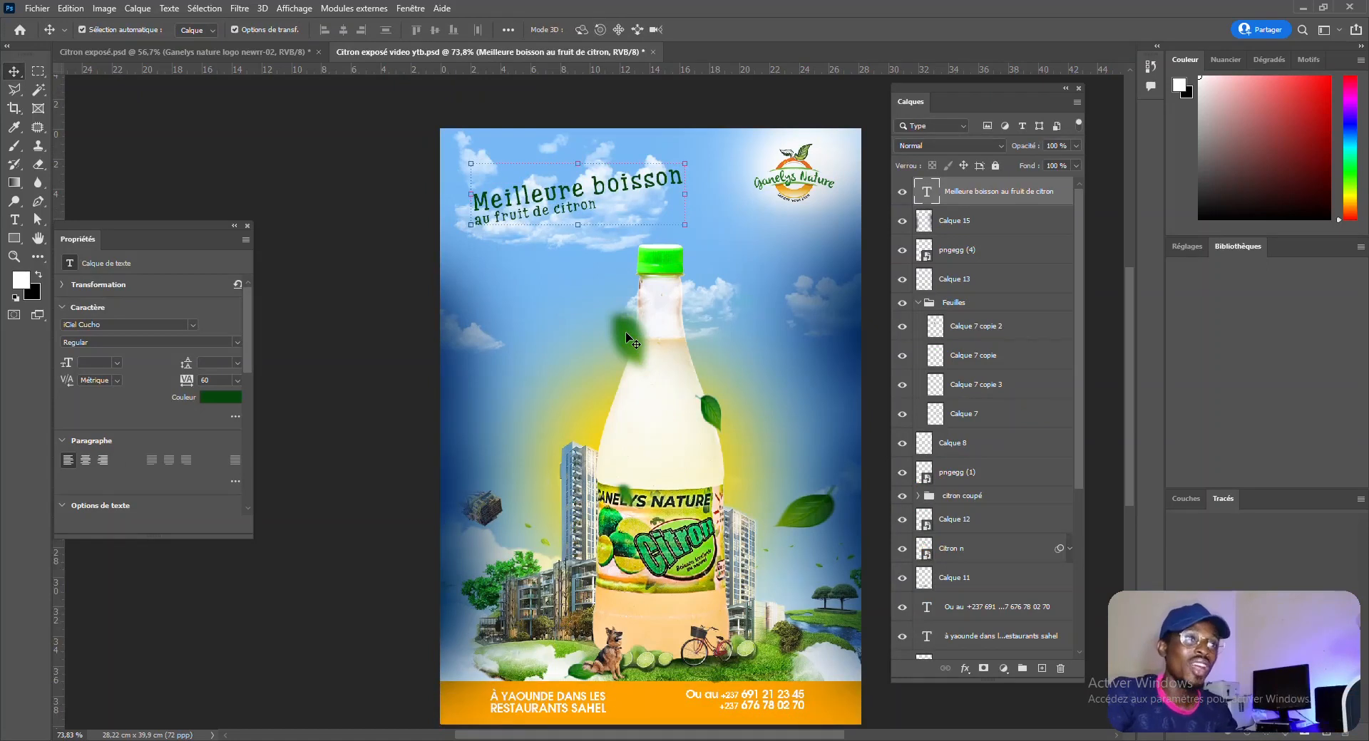
{"action": "scroll", "coordinate": [623, 331], "scroll_direction": "down", "scroll_amount": 1}
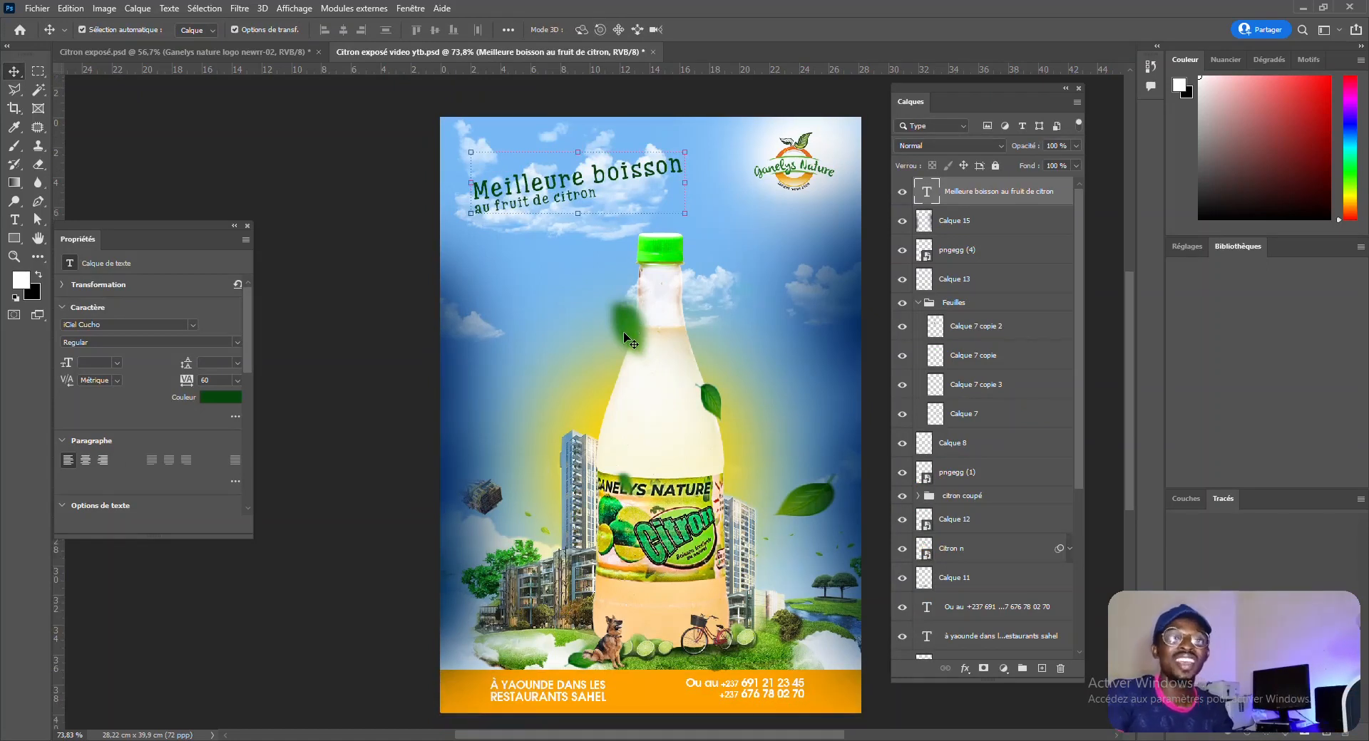